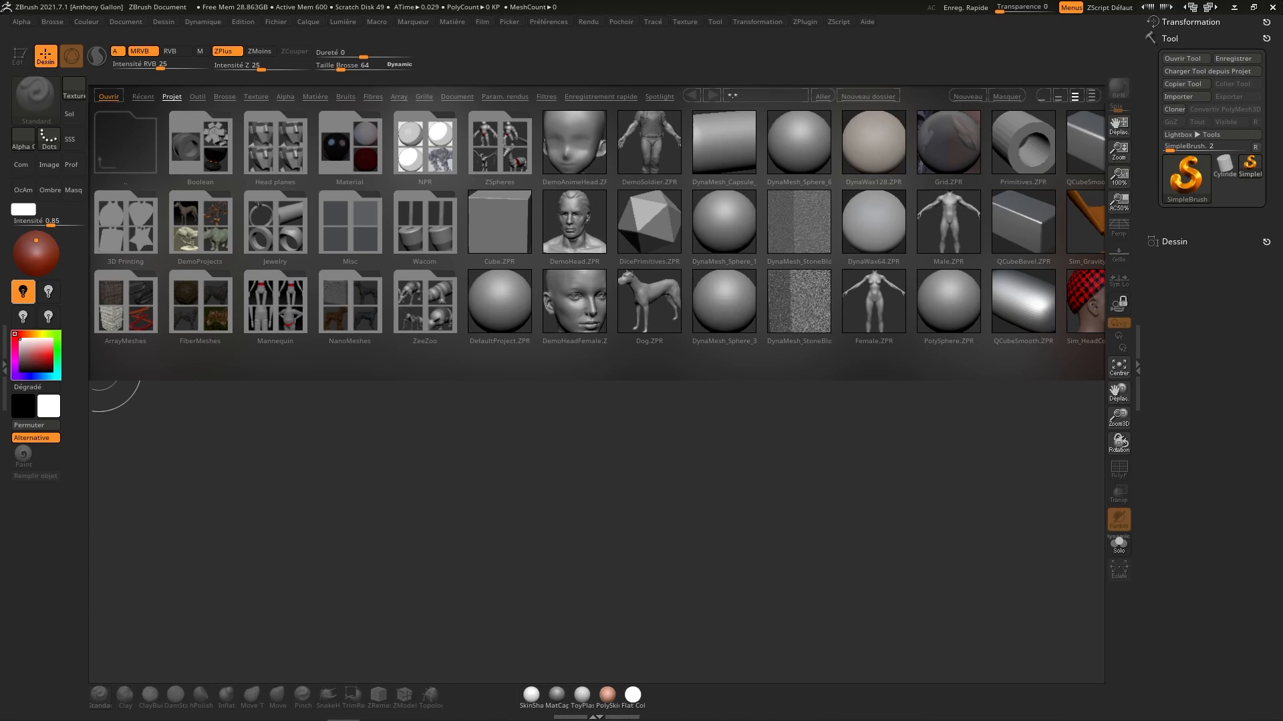
Step: Import SM_CercueilSubstance_low.fbx from Ressources Halloween Stylized > 01 - Blend > Export > Substance, accepting the default FBX import options
{"action": "left_click", "coordinate": [1179, 97]}
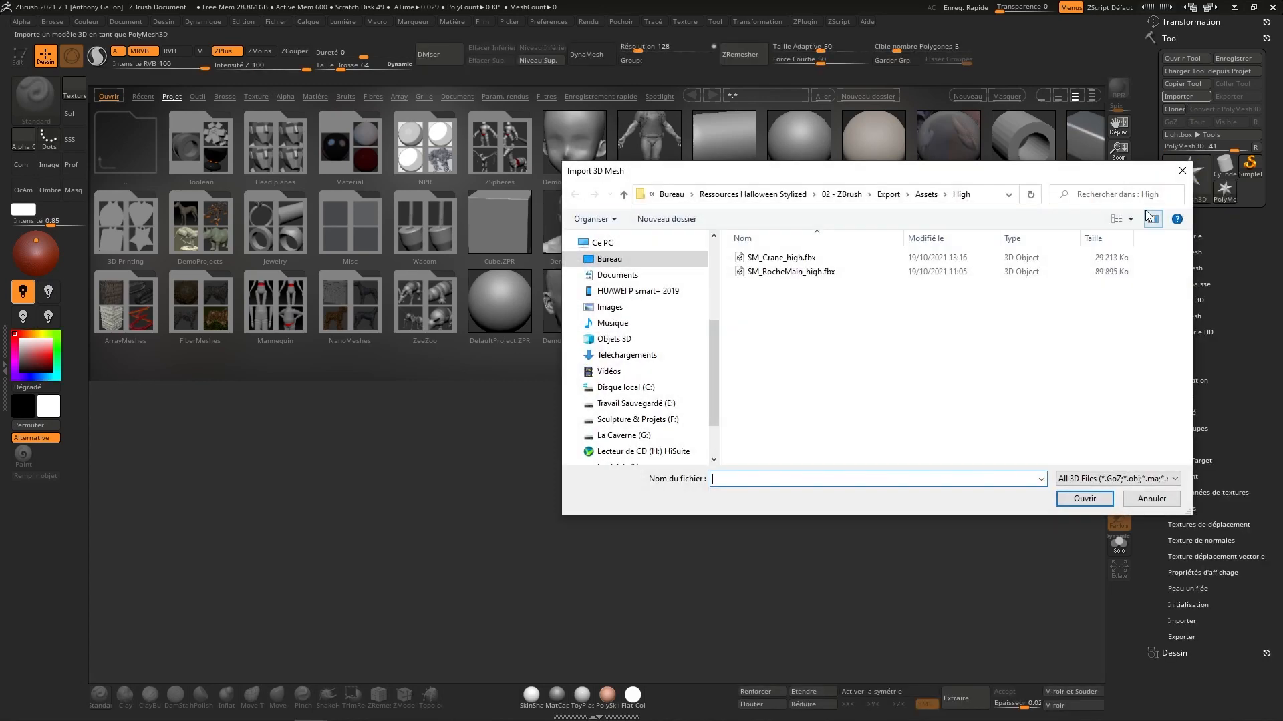
{"action": "left_click", "coordinate": [927, 194]}
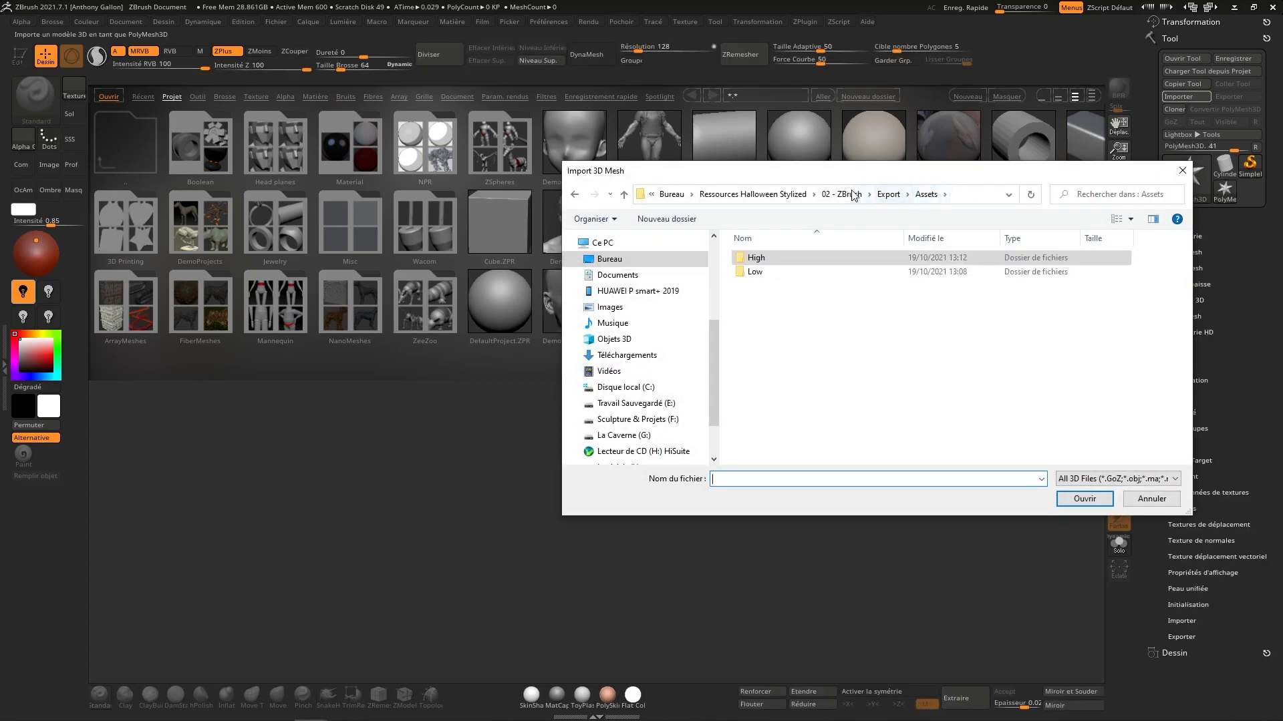
{"action": "left_click", "coordinate": [787, 194]}
{"action": "double_click", "coordinate": [791, 259]}
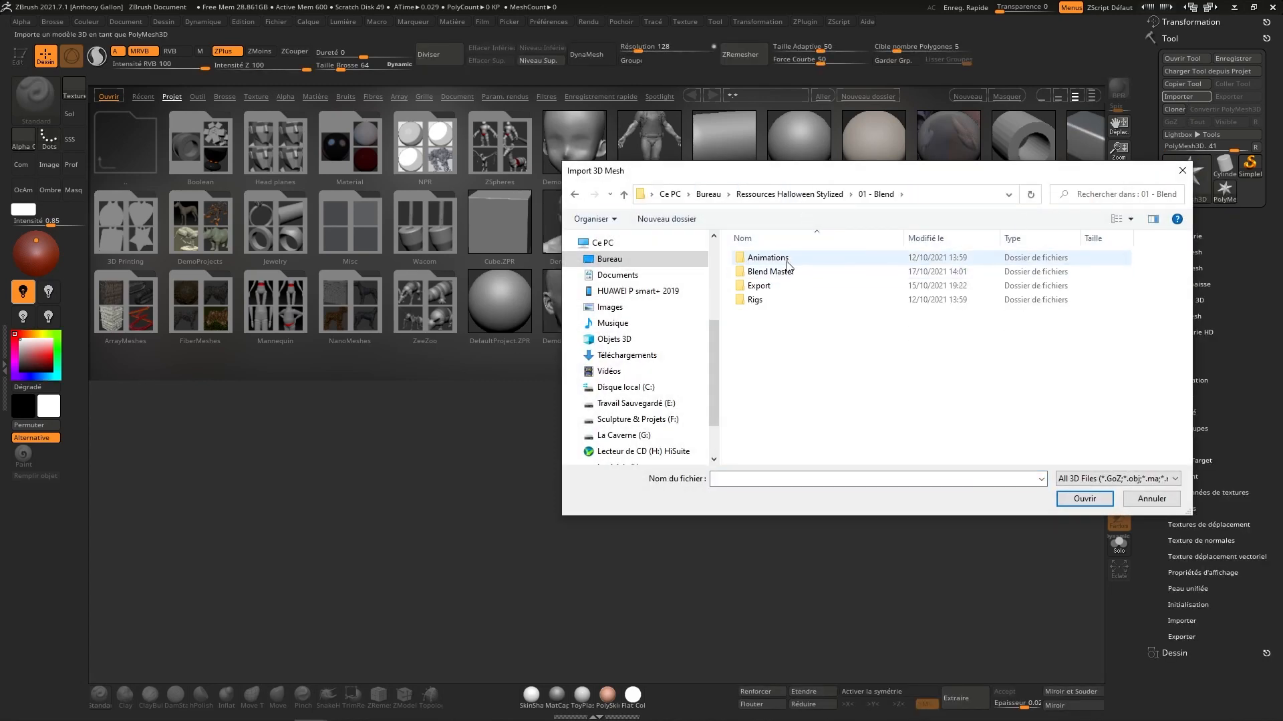
{"action": "double_click", "coordinate": [773, 286]}
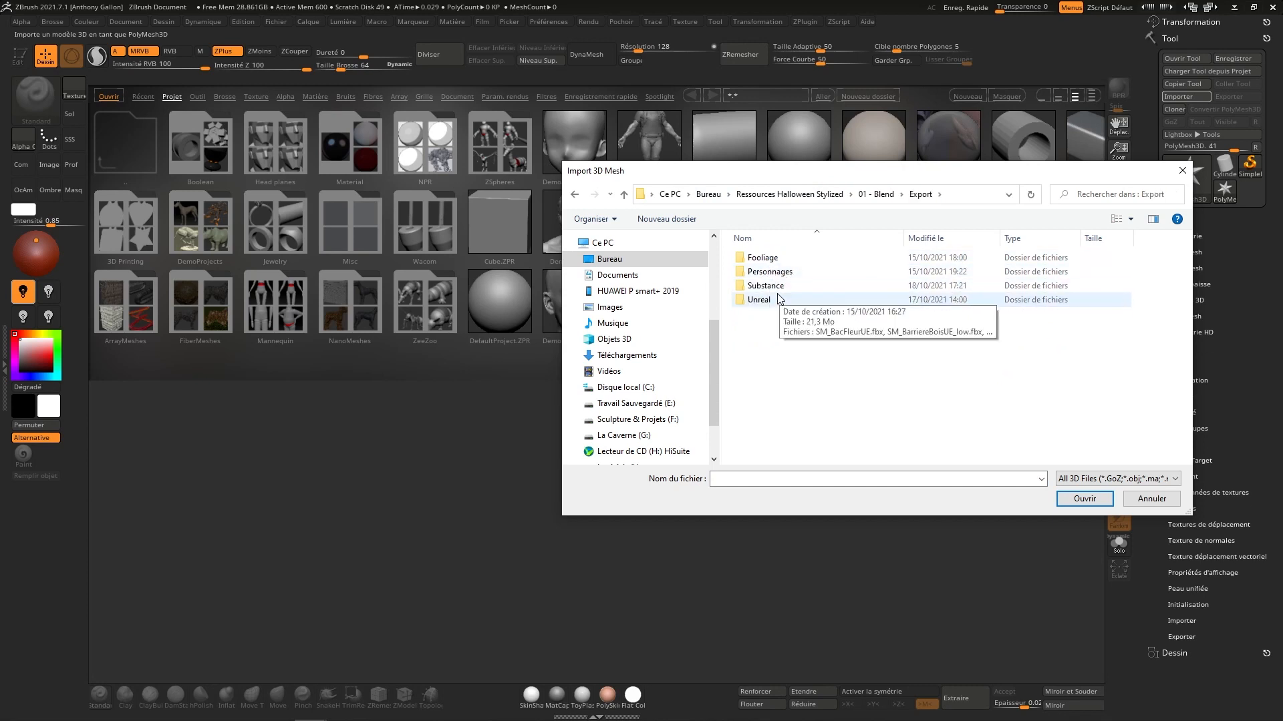
{"action": "double_click", "coordinate": [781, 285]}
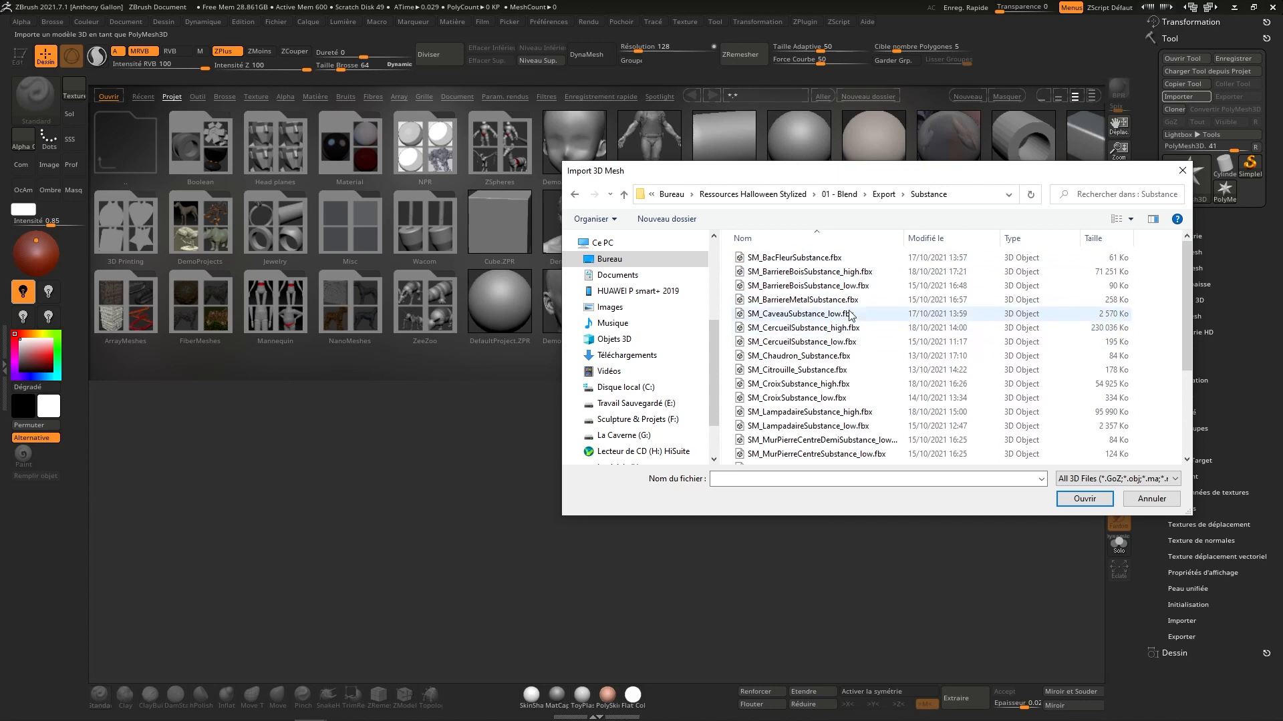
{"action": "left_click", "coordinate": [831, 343]}
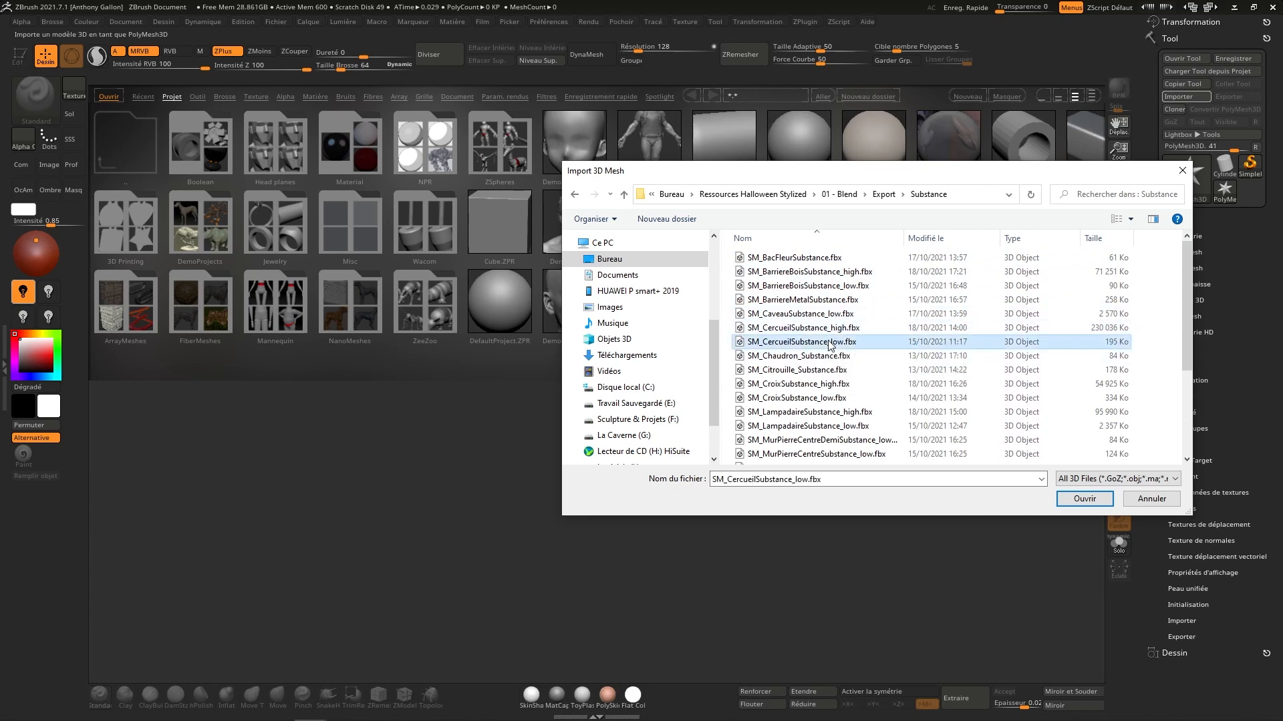
{"action": "double_click", "coordinate": [832, 341]}
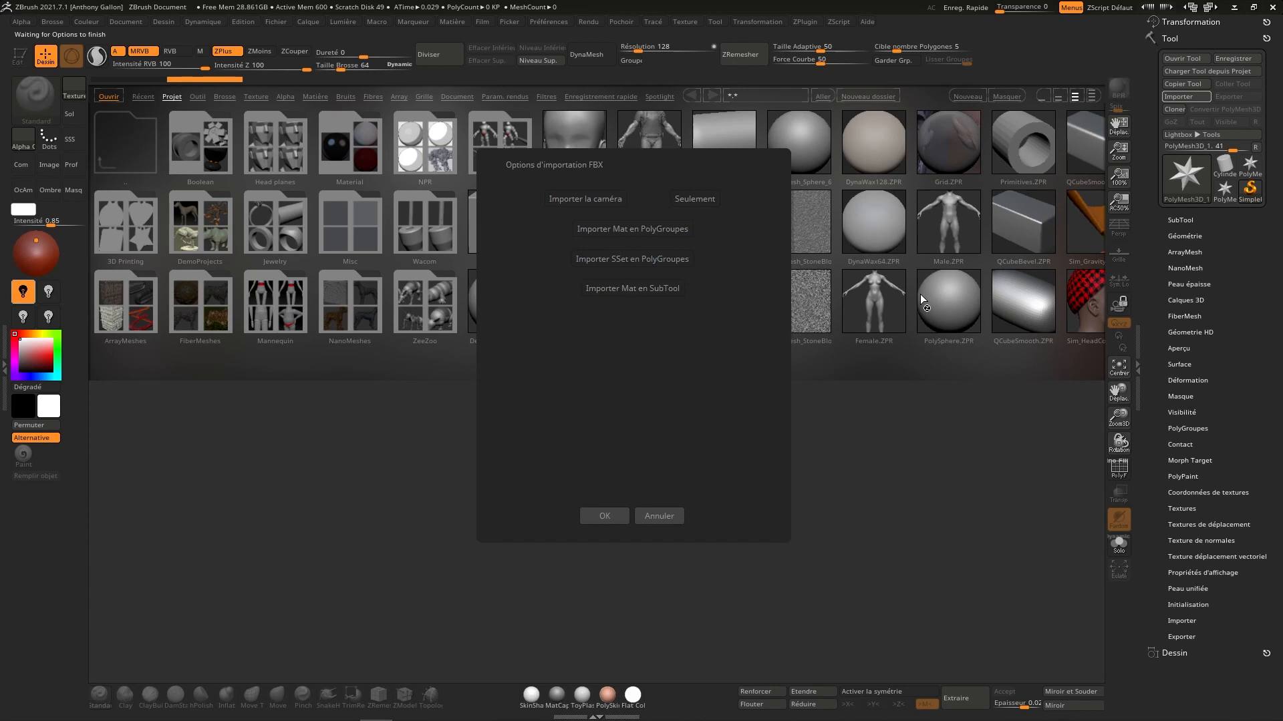
{"action": "left_click", "coordinate": [604, 516]}
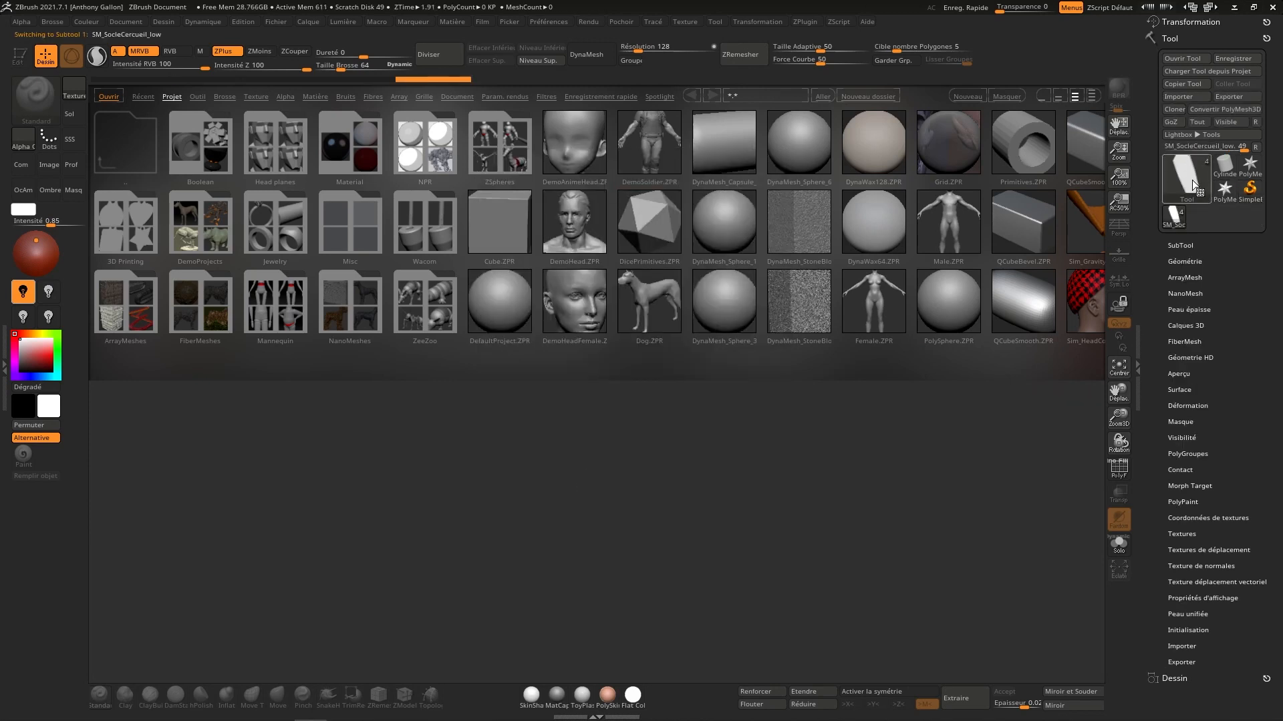
Step: Hide the Lightbox, draw the imported coffin on the empty canvas and enter Edit mode
{"action": "left_click", "coordinate": [1009, 96]}
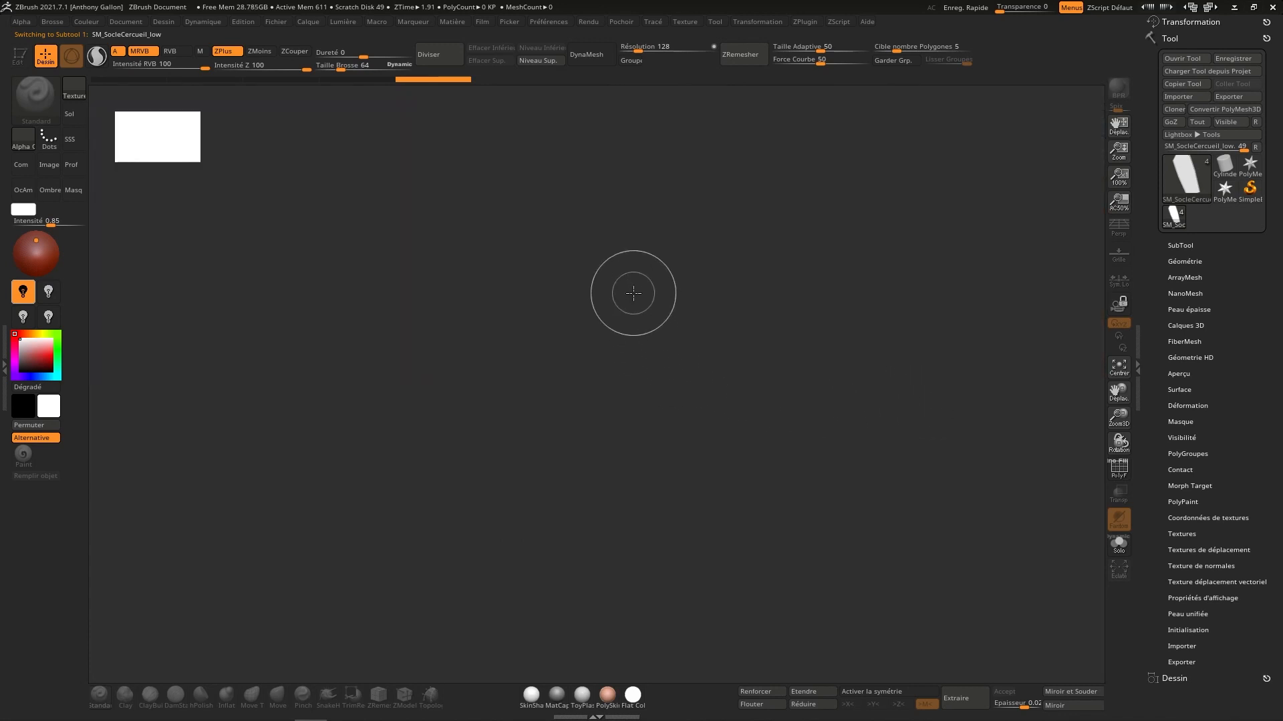
{"action": "mouse_move", "coordinate": [633, 293]}
{"action": "left_mouse_down"}
{"action": "mouse_move", "coordinate": [628, 567]}
{"action": "mouse_move", "coordinate": [615, 575]}
{"action": "left_mouse_up"}
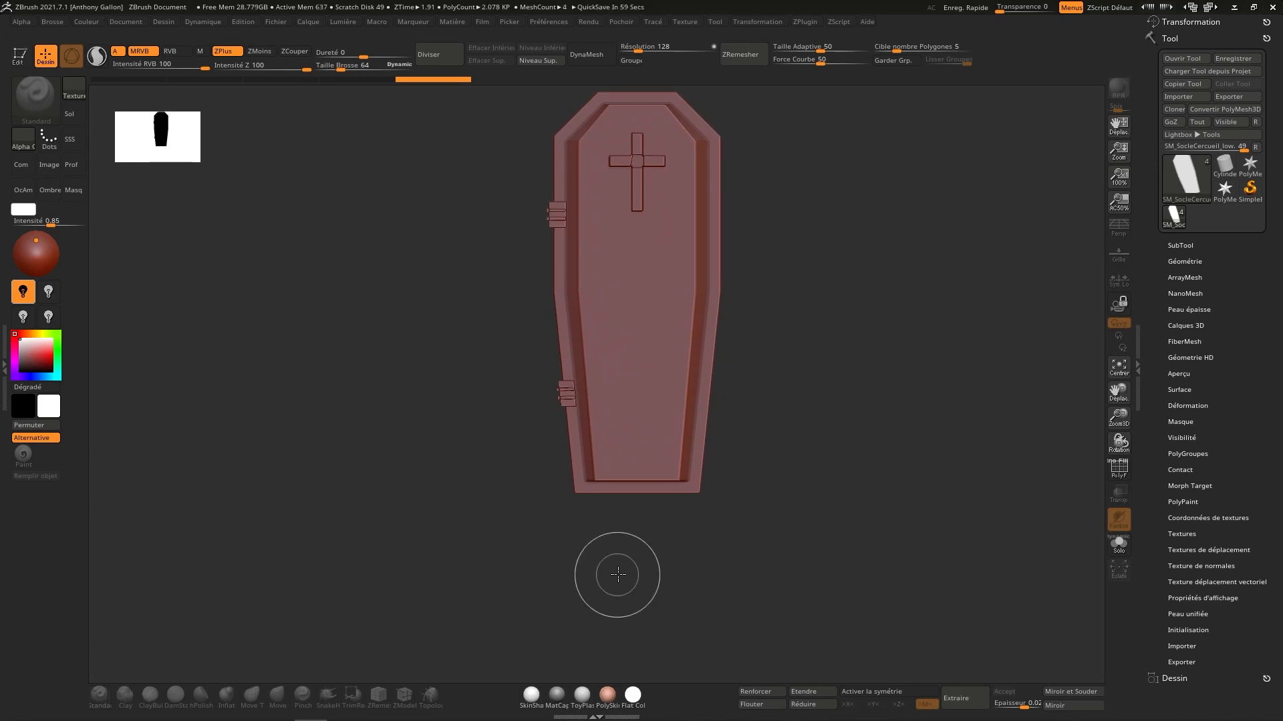
{"action": "left_click", "coordinate": [20, 57]}
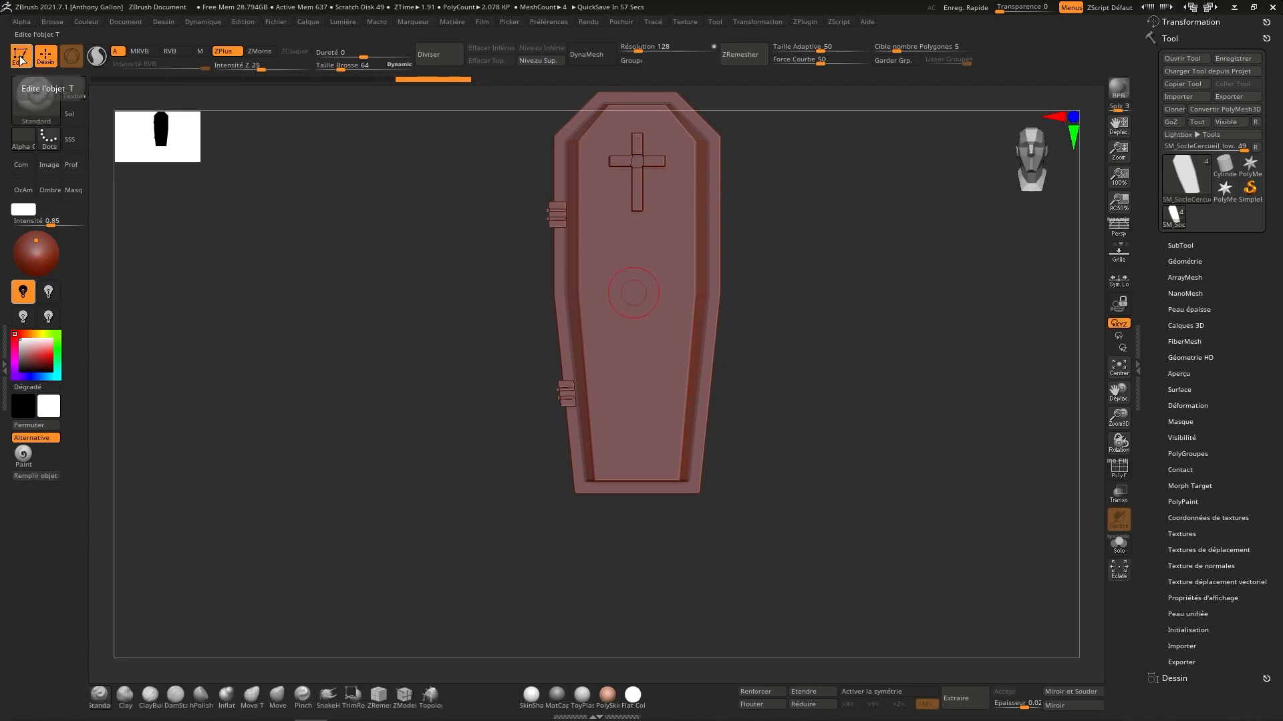
Step: Expand the SubTool list, select the coffin base SM_SocleCercueil_low and isolate it with Solo
{"action": "left_click", "coordinate": [1179, 245]}
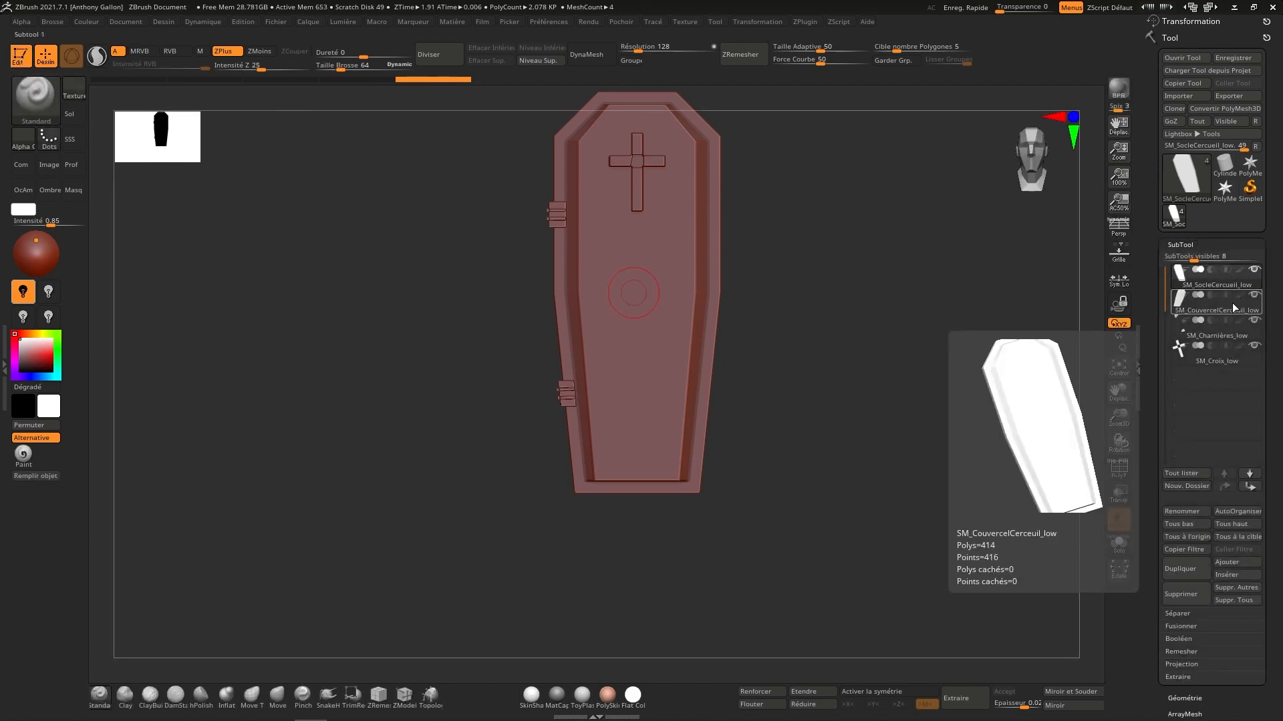
{"action": "left_click", "coordinate": [1229, 307]}
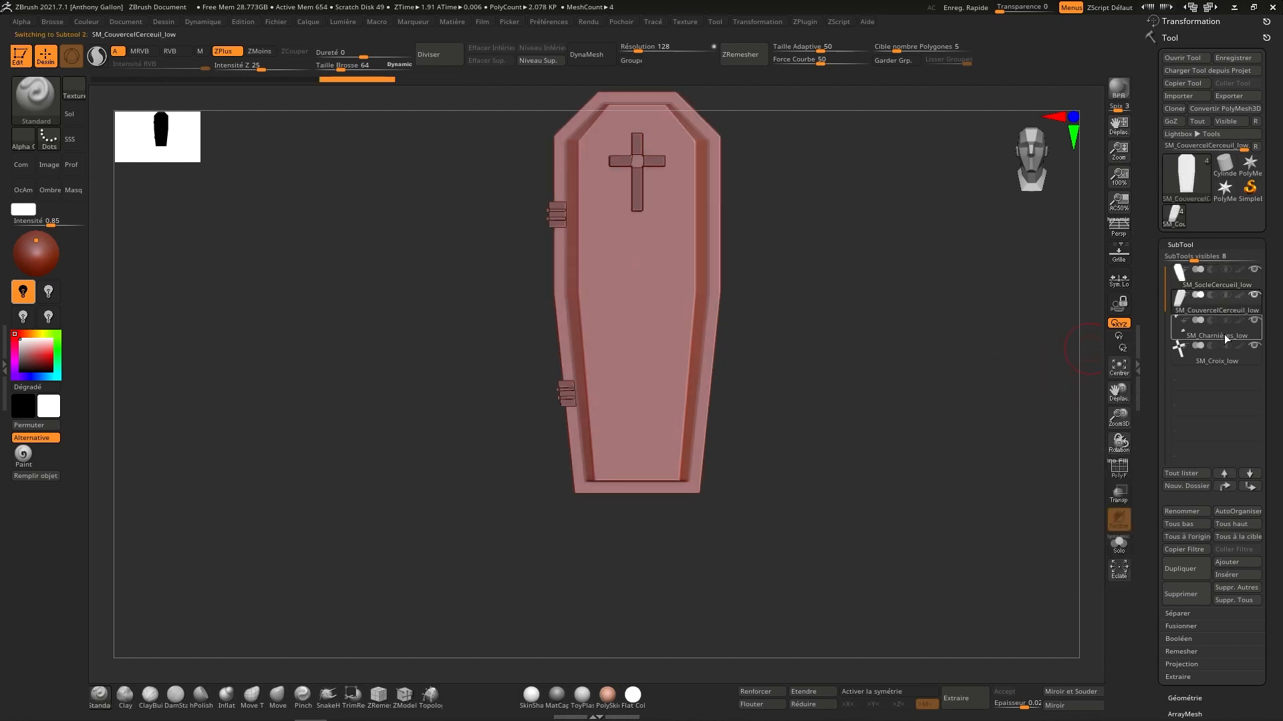
{"action": "left_click", "coordinate": [1228, 362]}
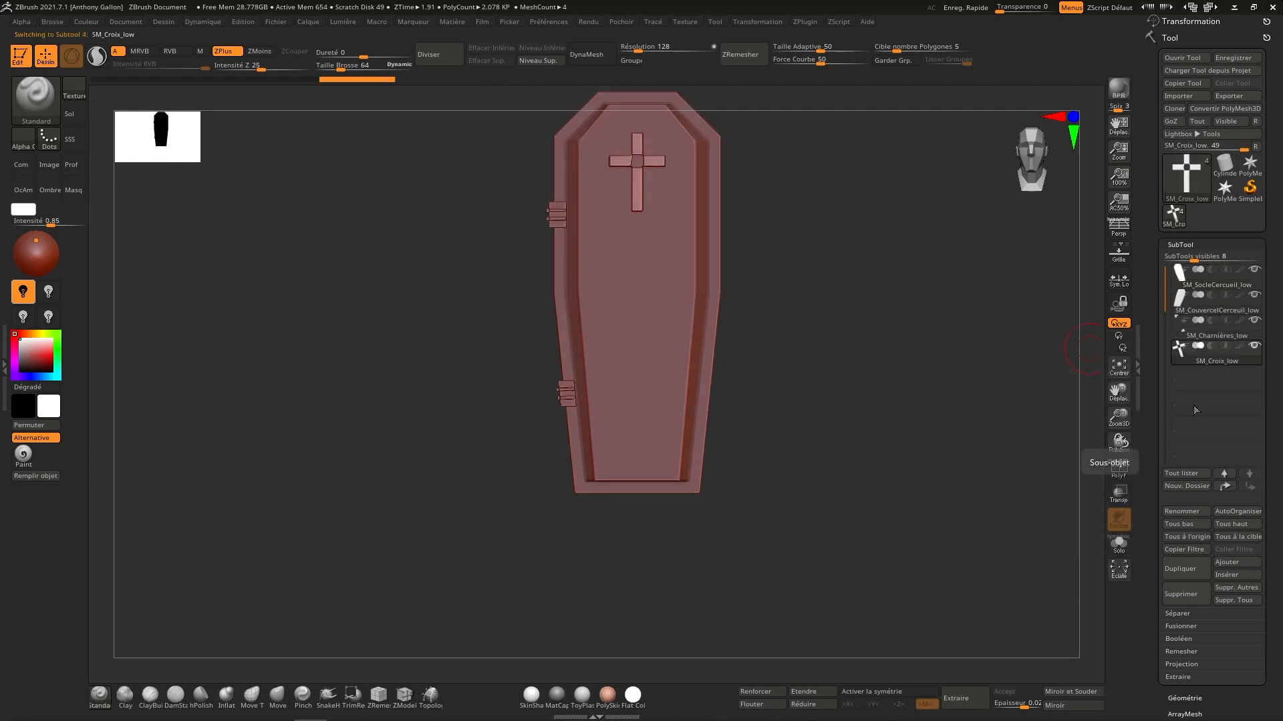
{"action": "left_click", "coordinate": [1225, 276]}
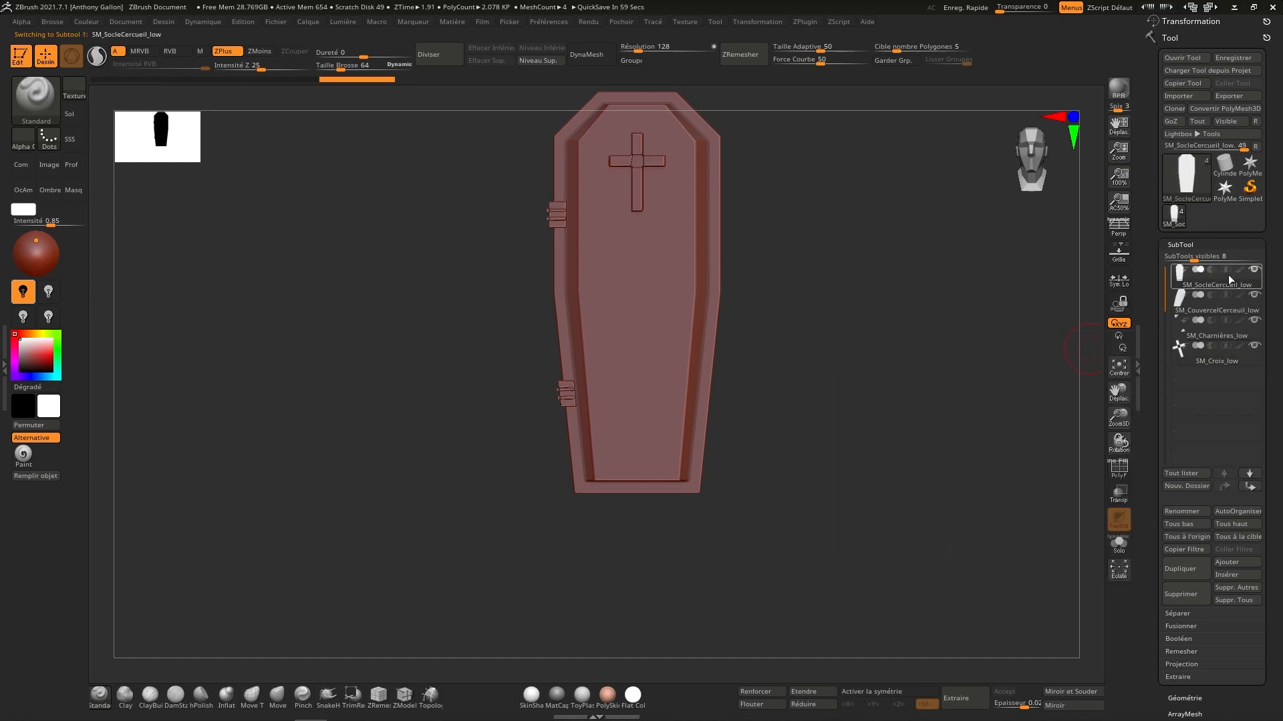
{"action": "left_click", "coordinate": [1118, 544]}
{"action": "left_click", "coordinate": [1044, 163]}
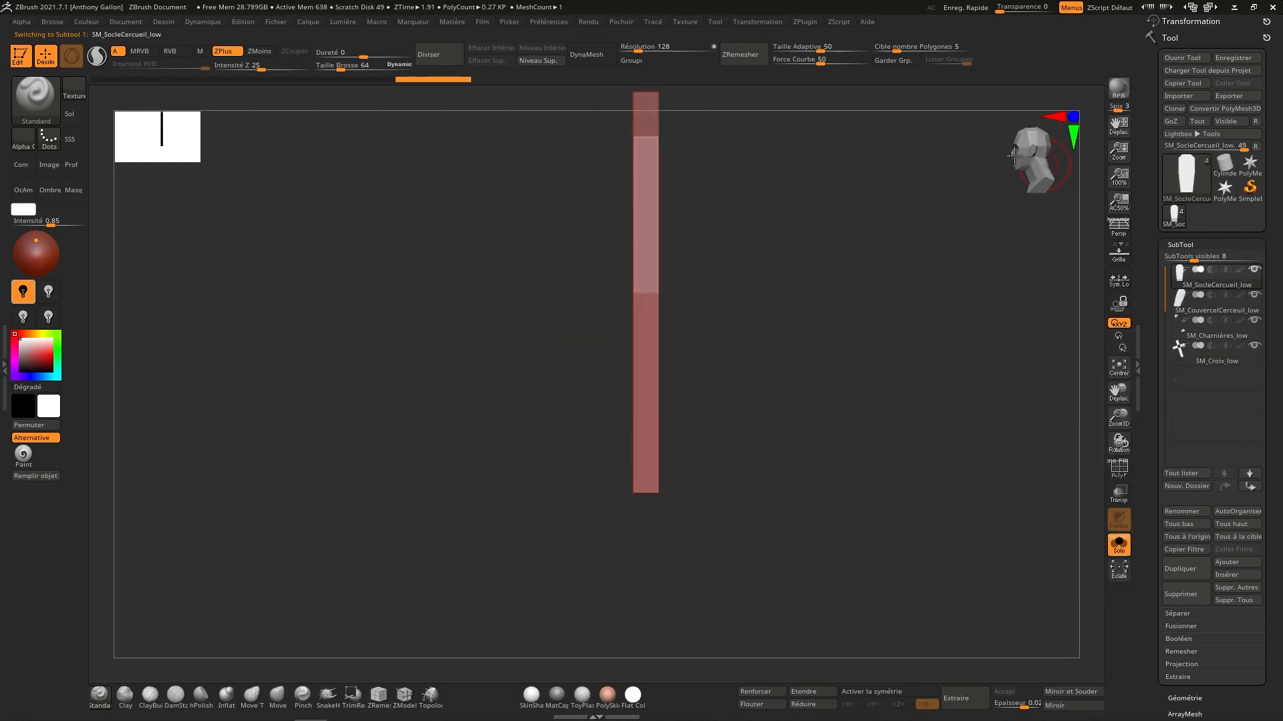
{"action": "left_click", "coordinate": [1043, 163]}
{"action": "left_click", "coordinate": [1022, 161]}
{"action": "left_click", "coordinate": [1022, 161]}
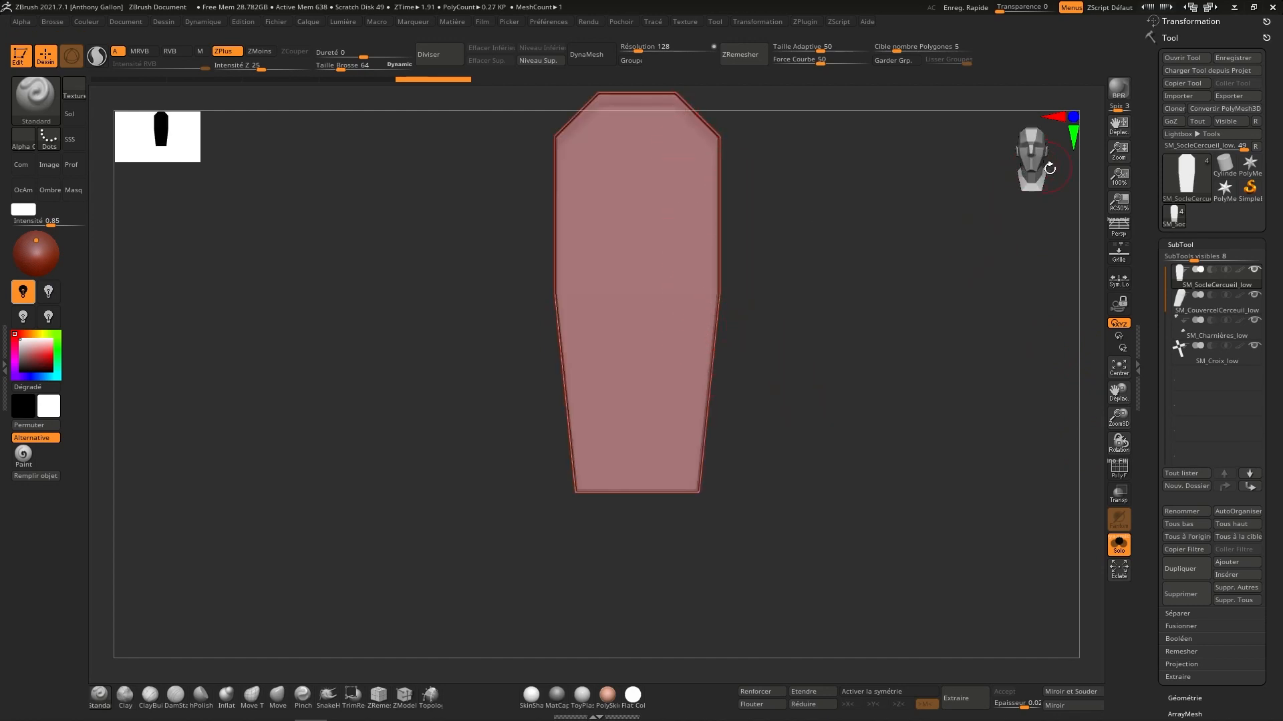
Step: Show the polyframe on the coffin base and convert it to a DynaMesh with resolution 1024
{"action": "left_click", "coordinate": [1118, 468]}
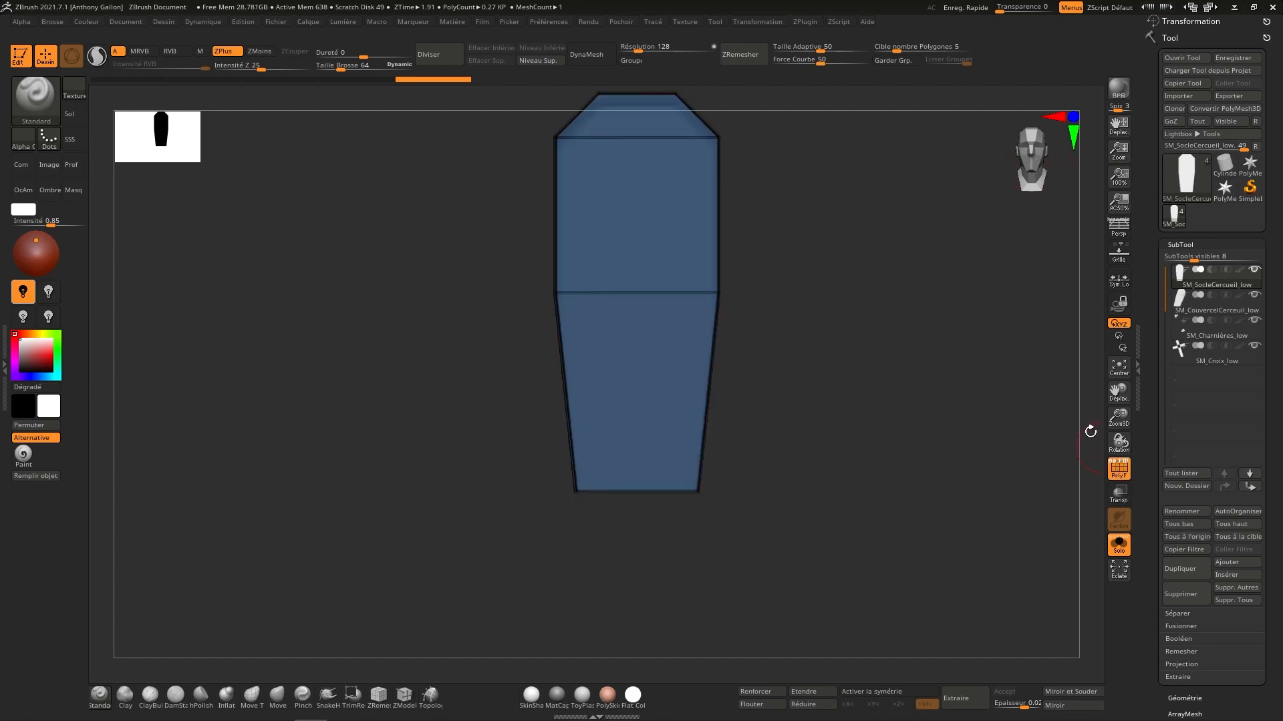
{"action": "mouse_move", "coordinate": [1040, 162]}
{"action": "left_mouse_down"}
{"action": "mouse_move", "coordinate": [993, 160]}
{"action": "mouse_move", "coordinate": [1035, 159]}
{"action": "left_mouse_up"}
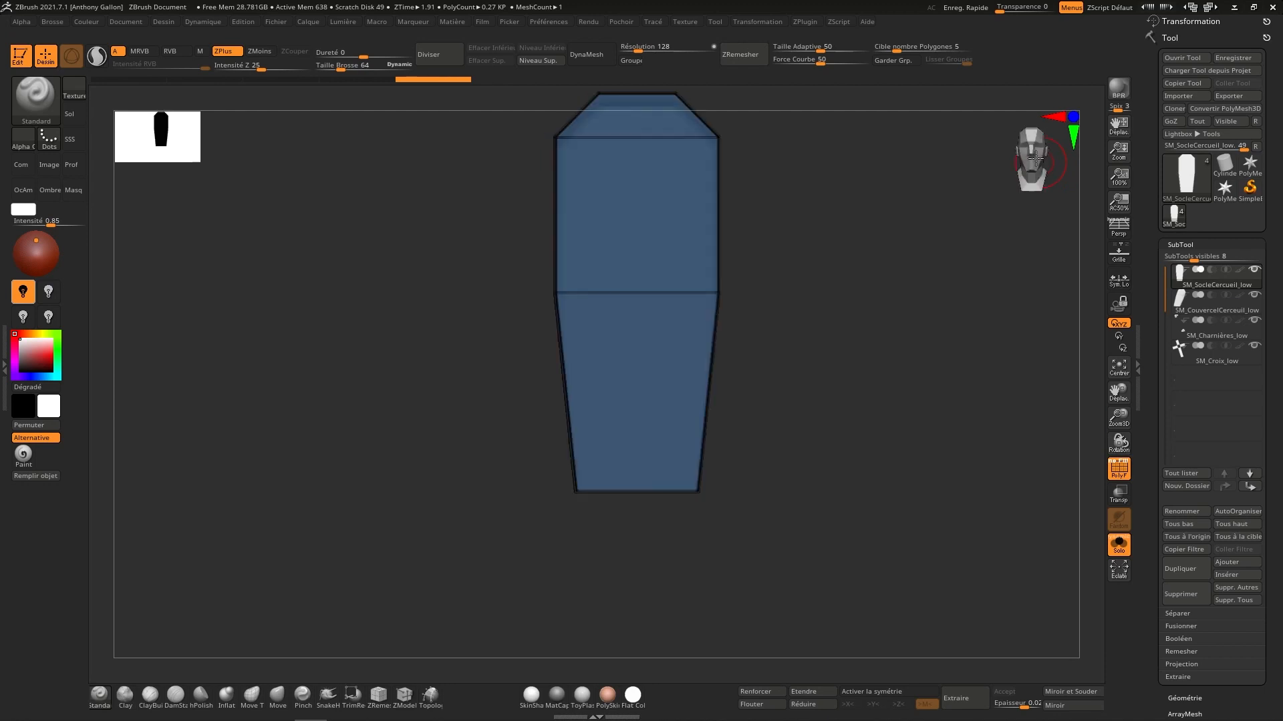
{"action": "left_click", "coordinate": [651, 44]}
{"action": "type", "text": "1"}
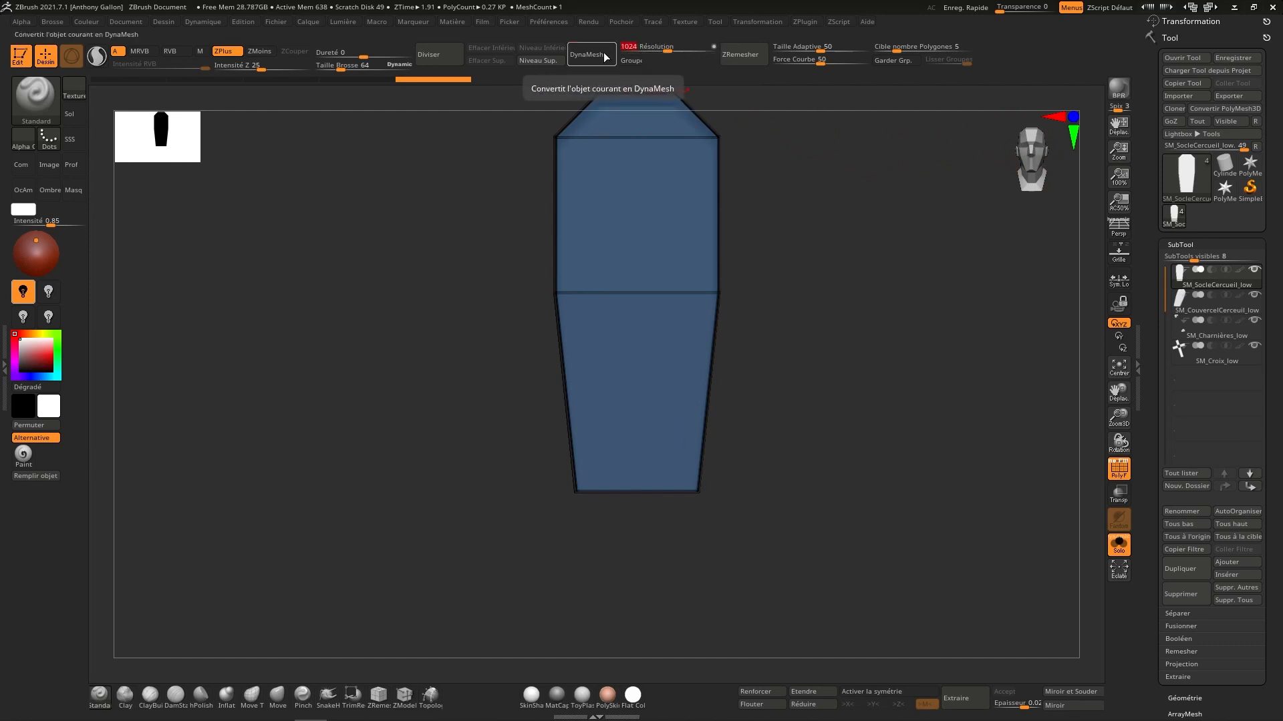
{"action": "key", "text": "Return"}
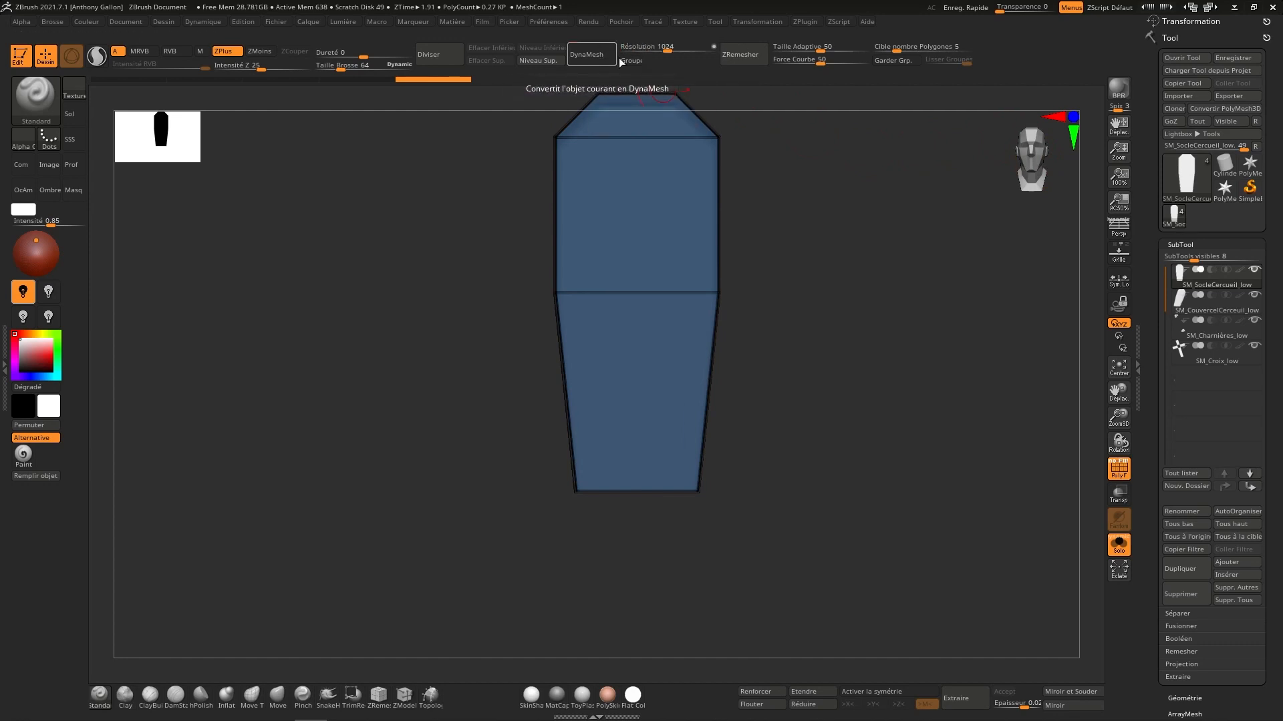
{"action": "left_click", "coordinate": [618, 57]}
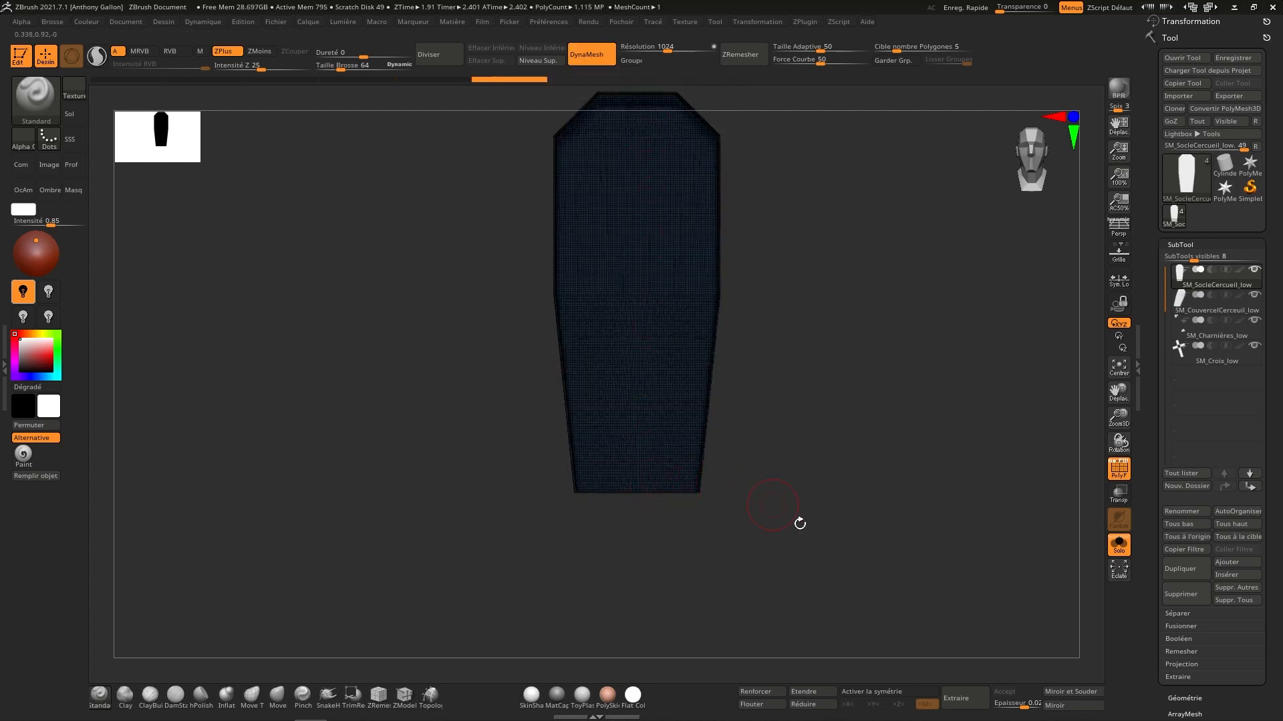
Step: Activate symmetry across the X axis for the coffin base
{"action": "left_click", "coordinate": [899, 692]}
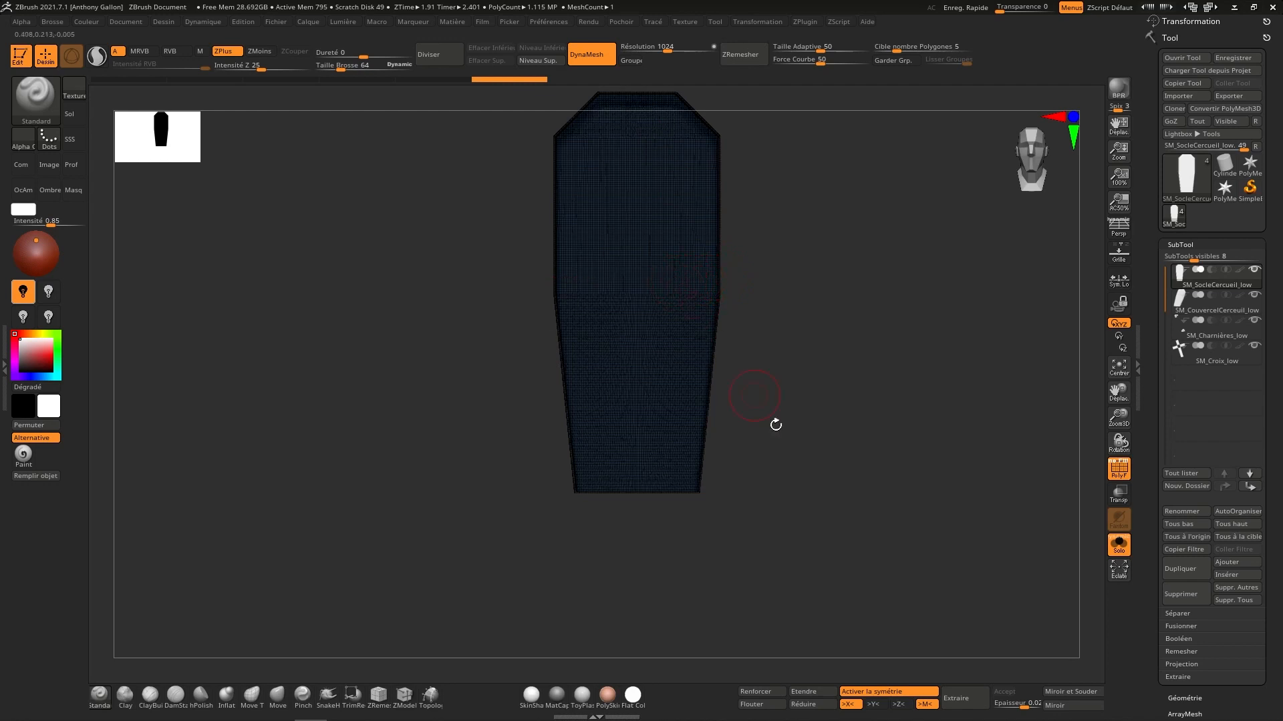
{"action": "left_click", "coordinate": [889, 691]}
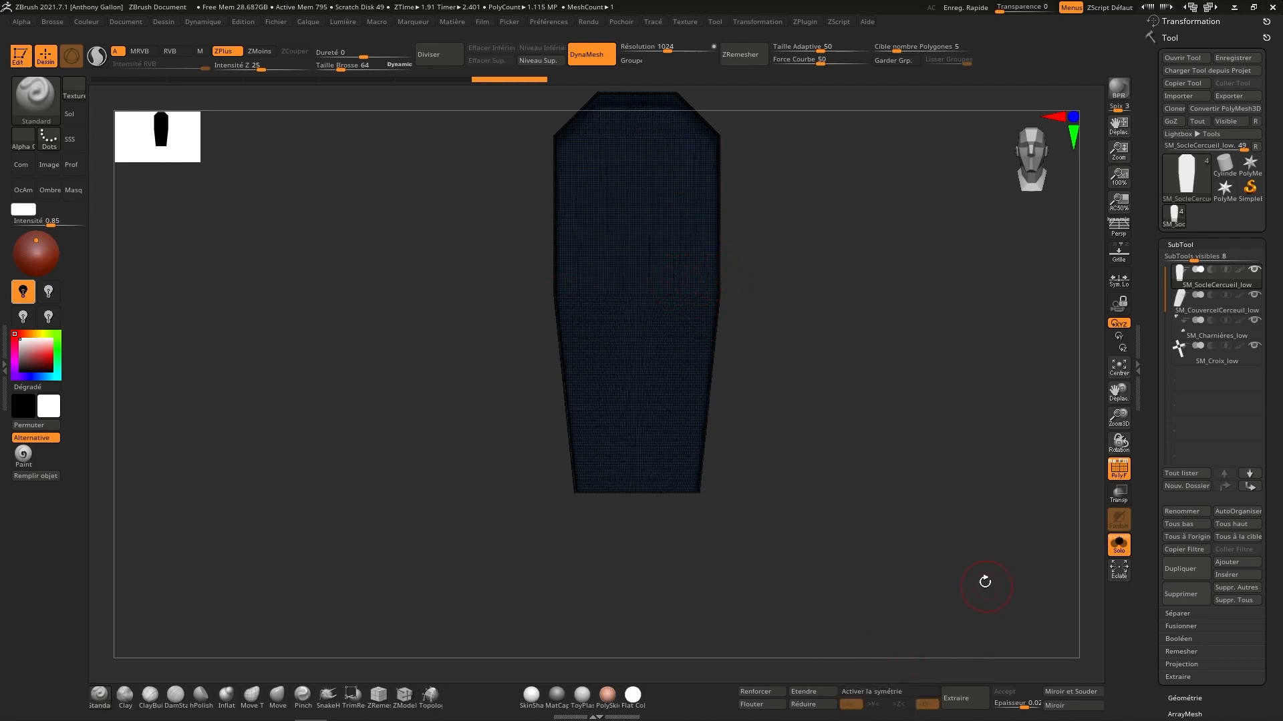
{"action": "left_click", "coordinate": [896, 691]}
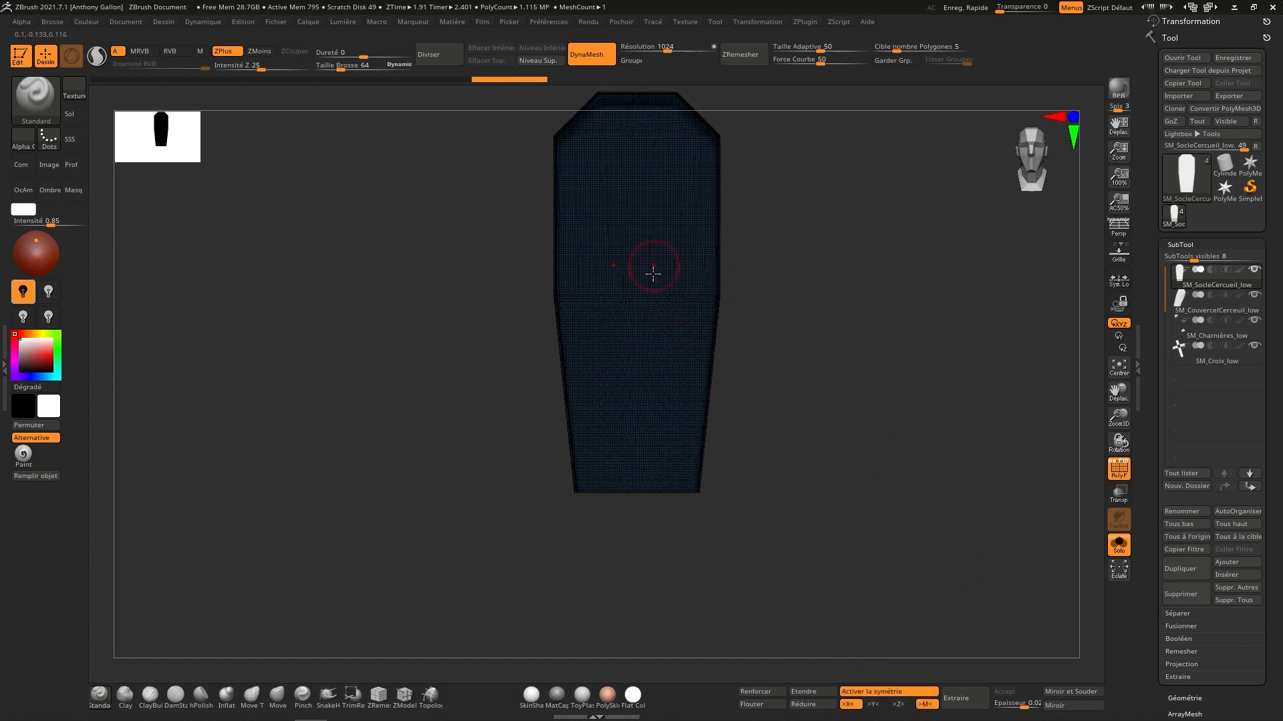
Step: Recompute the coffin base's DynaMesh and turn off its polyframe display
{"action": "right_click_drag", "start_coordinate": [712, 272], "coordinate": [725, 359], "text": "alt"}
{"action": "key", "text": "ctrl"}
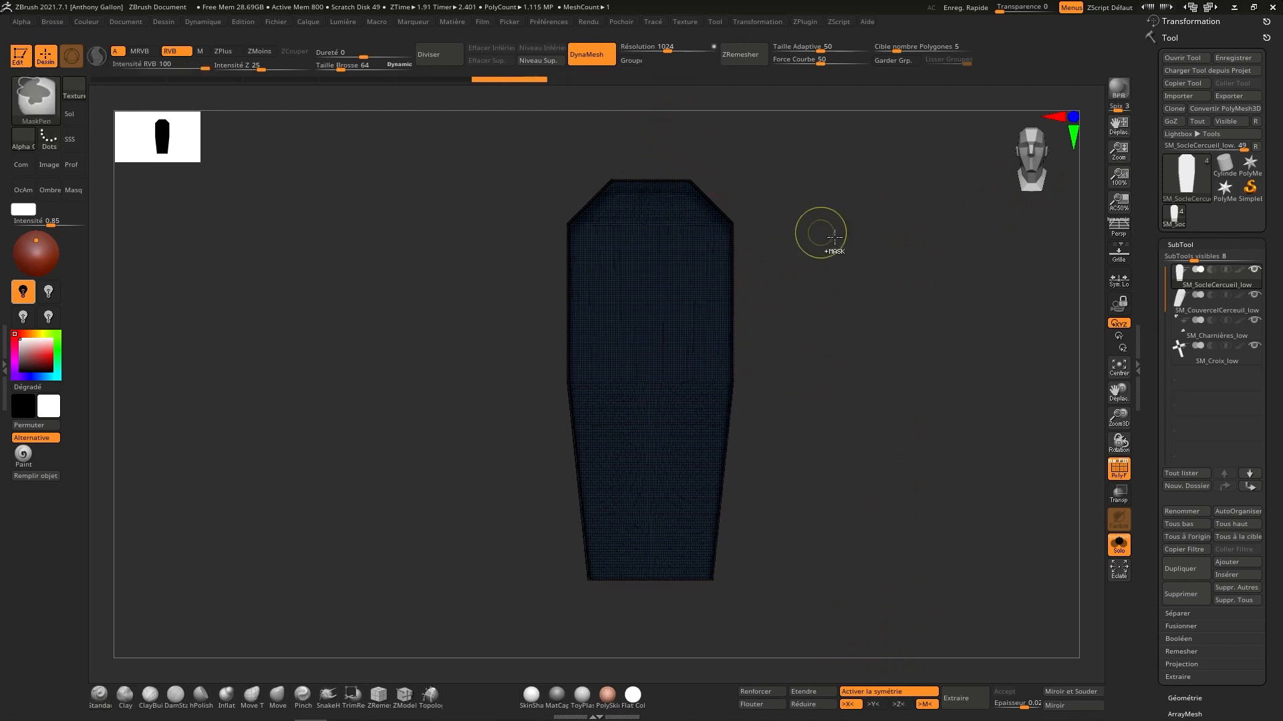
{"action": "left_click", "coordinate": [938, 462]}
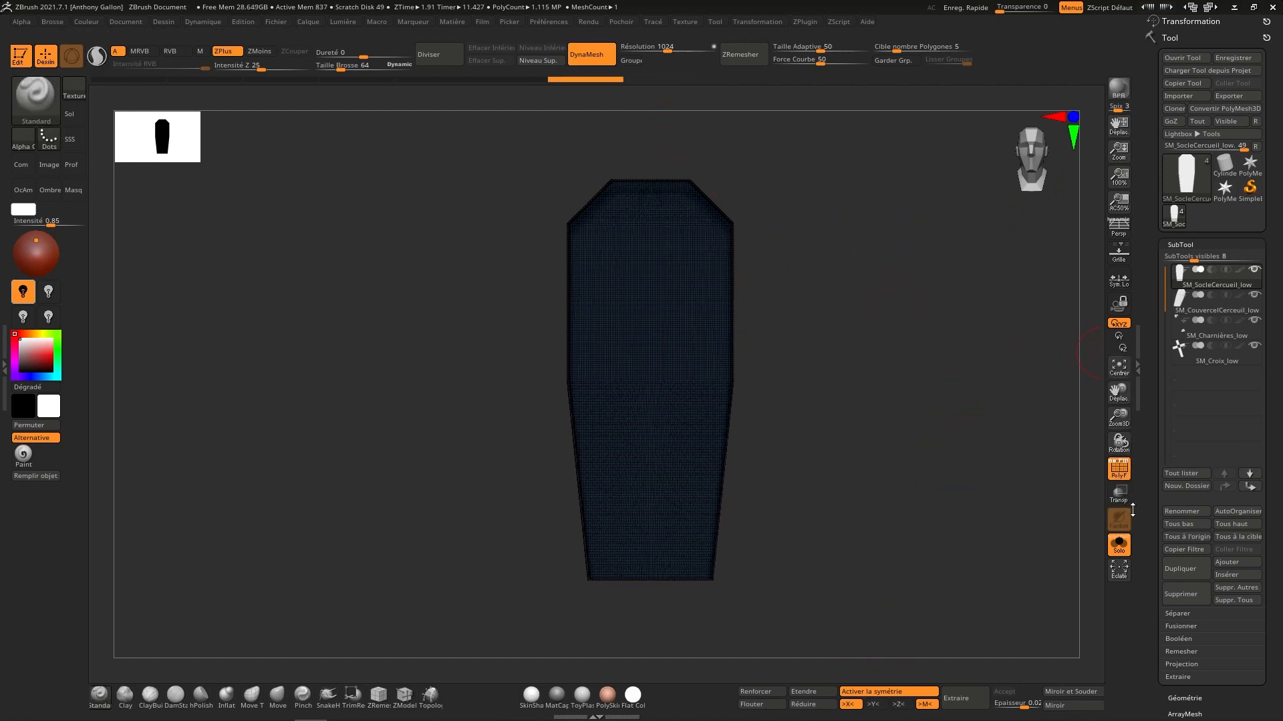
{"action": "left_click", "coordinate": [1120, 469]}
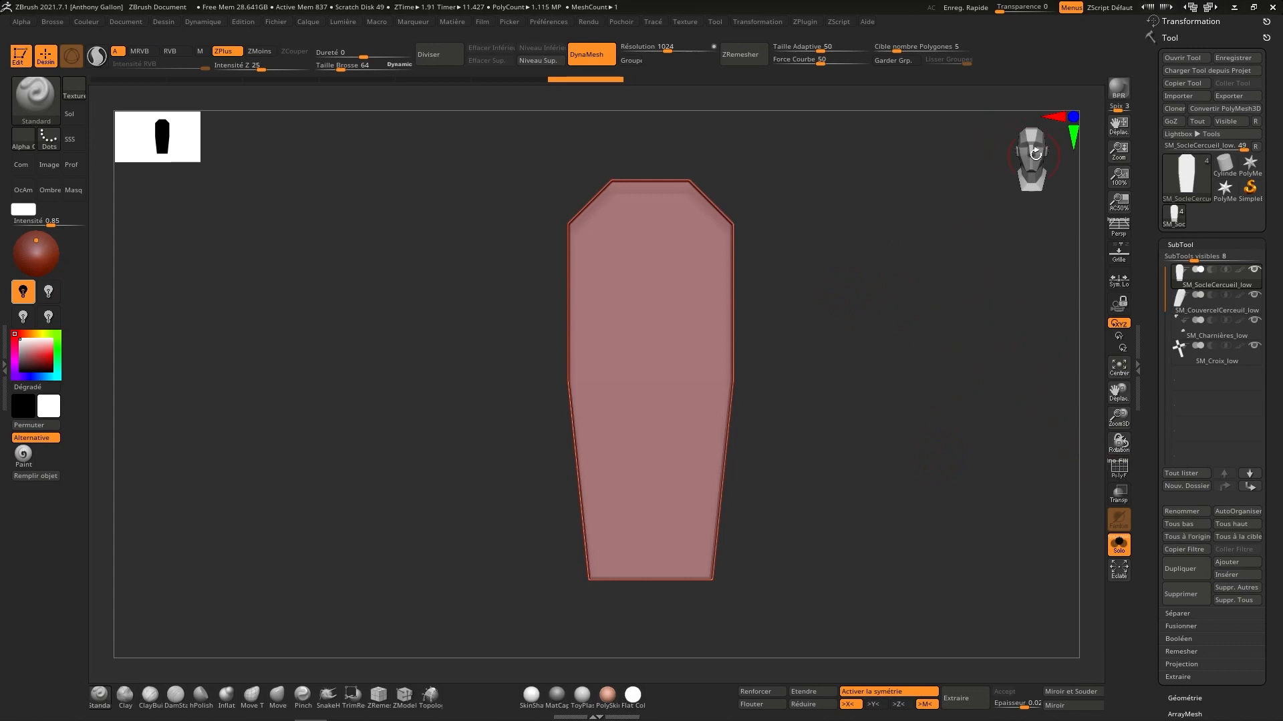
Step: Enable backface masking in the Standard brush's automatic masking settings
{"action": "left_click", "coordinate": [1032, 151]}
{"action": "left_click", "coordinate": [58, 24]}
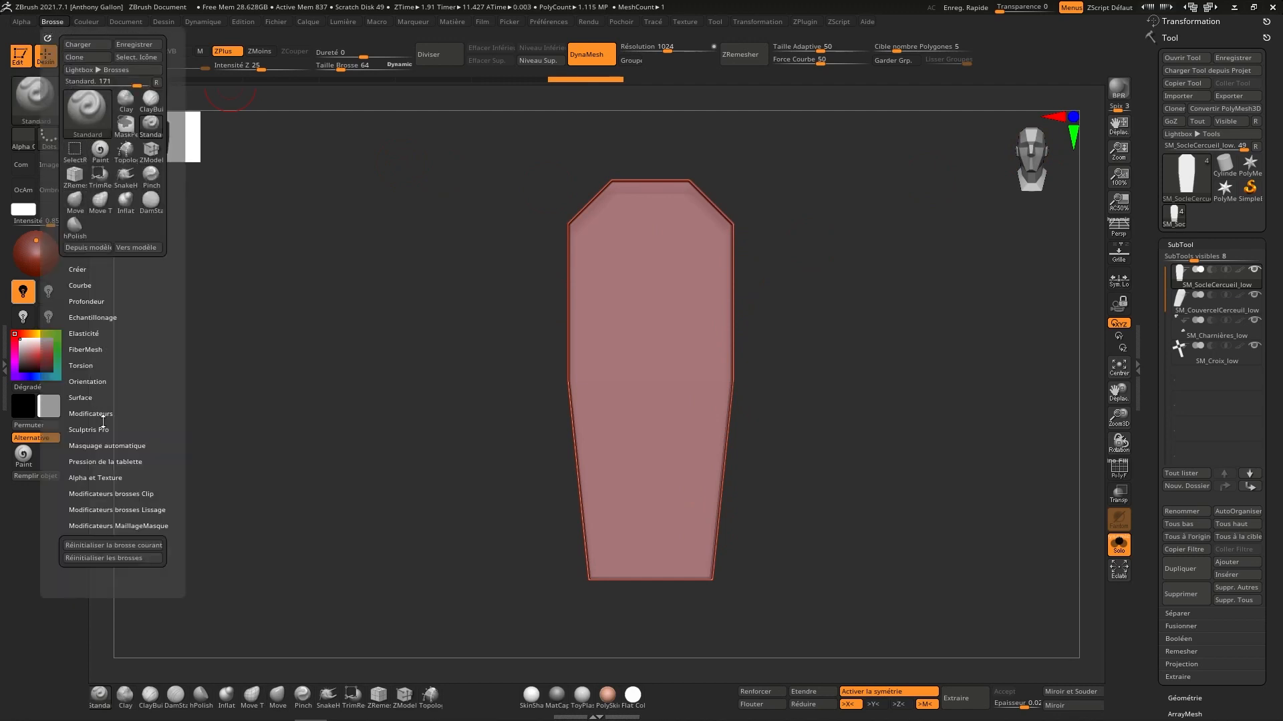
{"action": "left_click", "coordinate": [115, 445]}
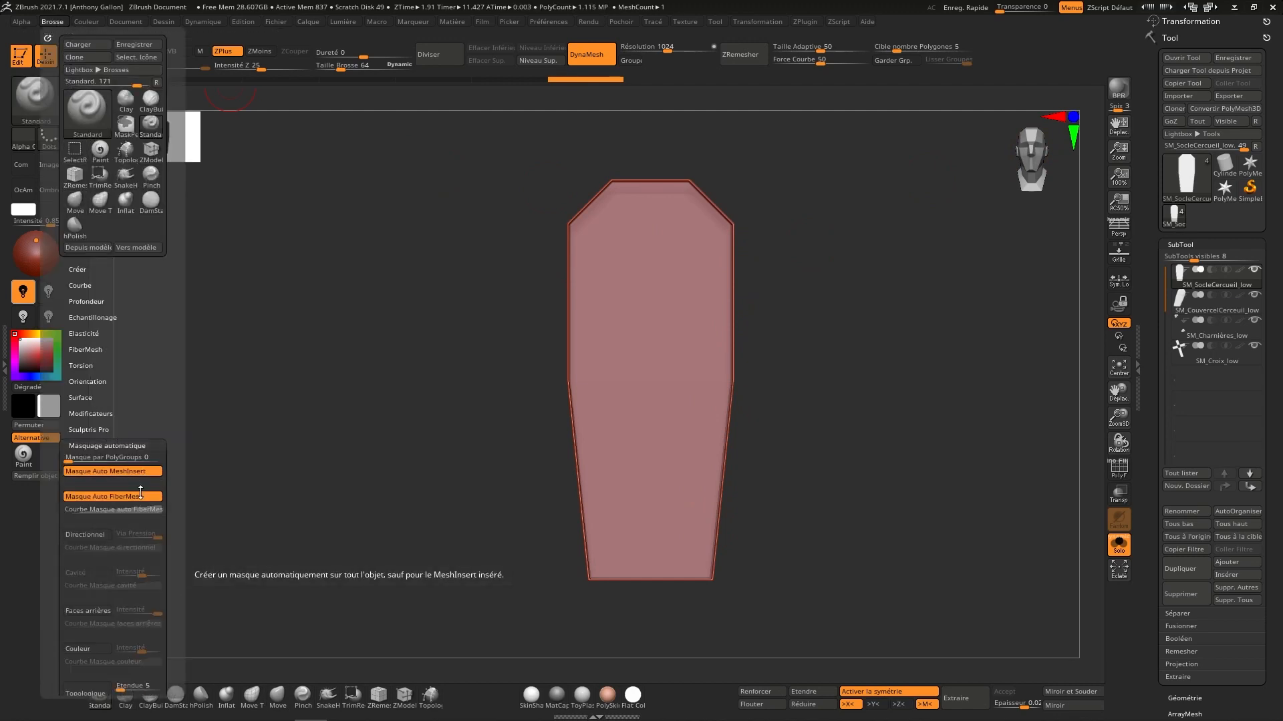
{"action": "left_click", "coordinate": [110, 611]}
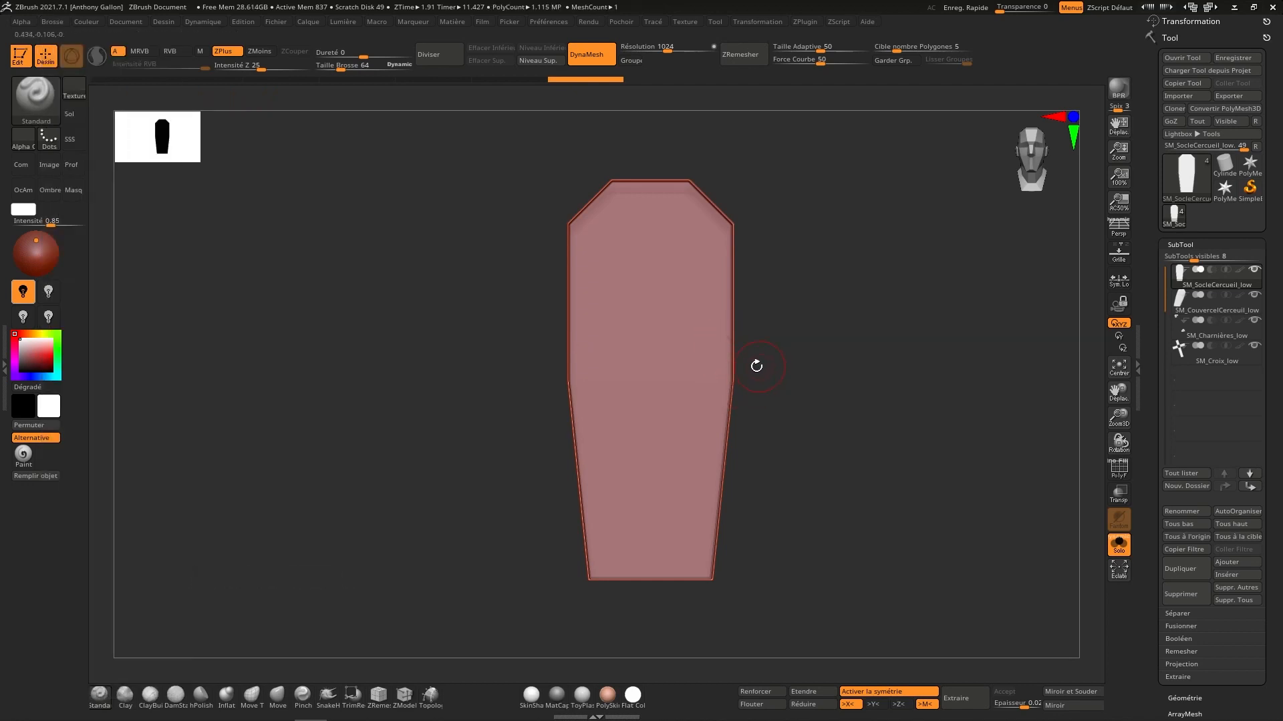
Step: Select the DamStandard brush at a size of about 42 for carving the coffin base's back face
{"action": "left_click", "coordinate": [1031, 151]}
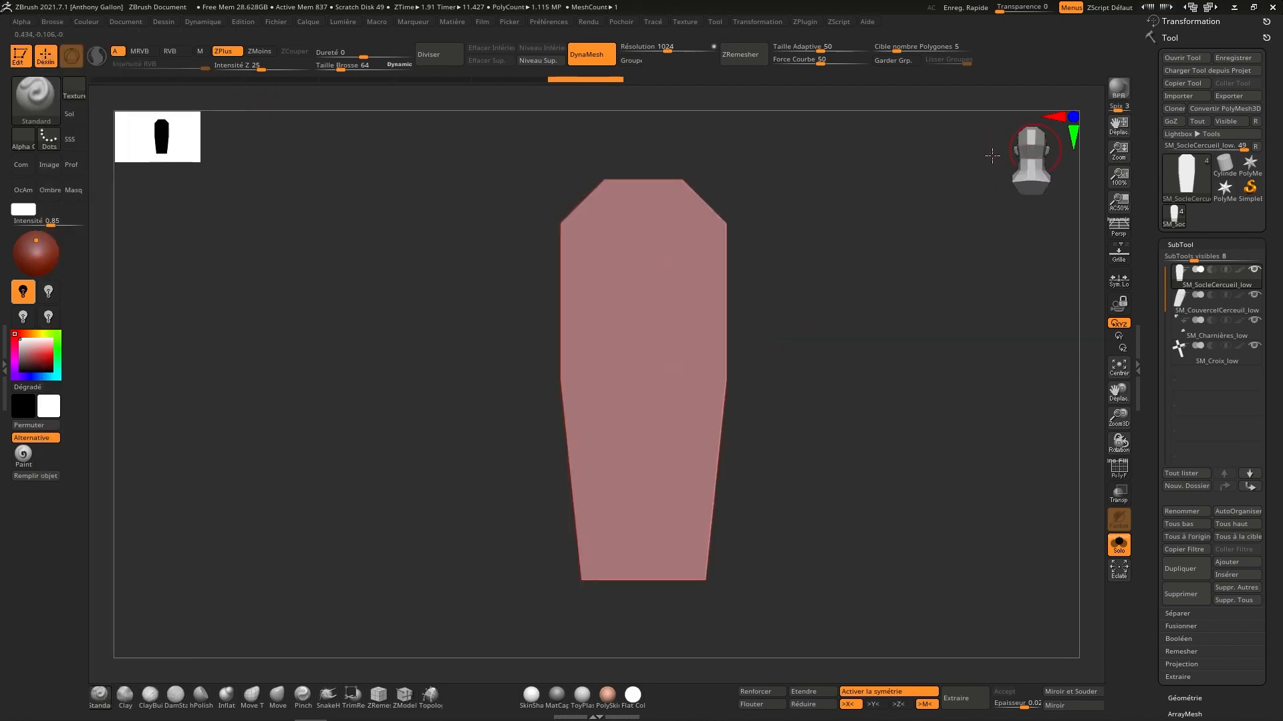
{"action": "left_click", "coordinate": [1017, 150]}
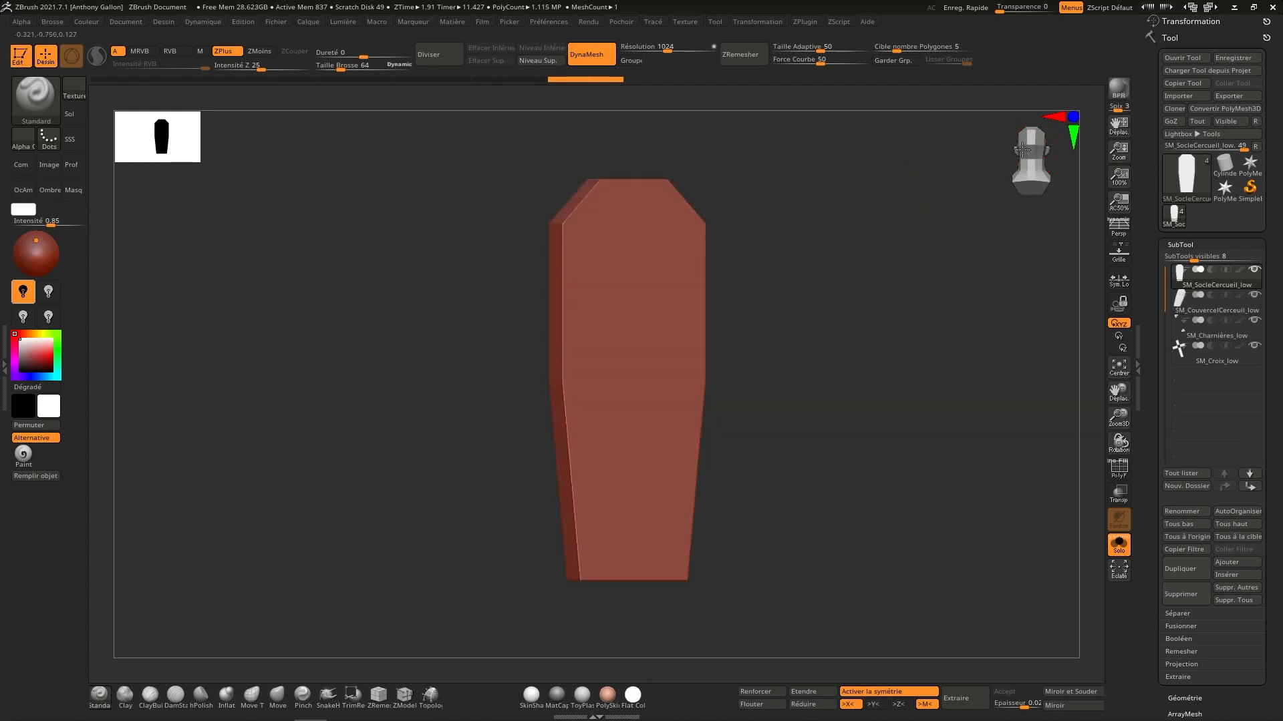
{"action": "left_click", "coordinate": [1023, 149]}
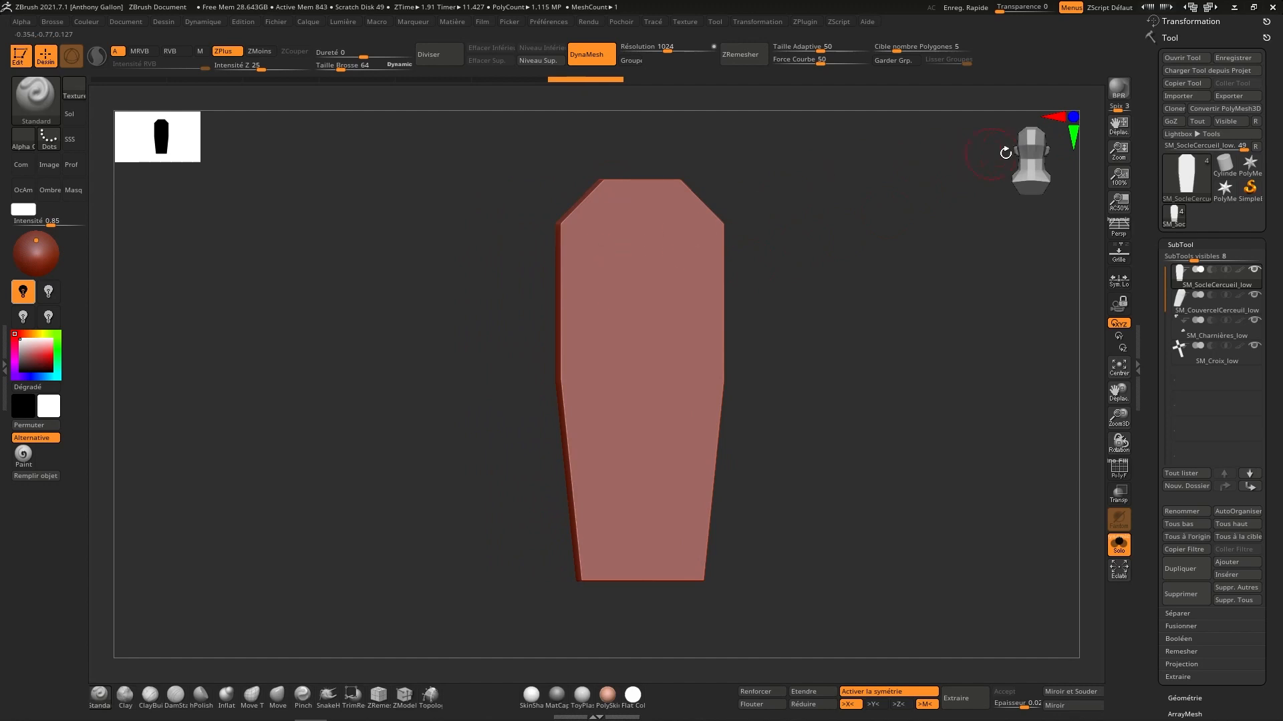
{"action": "left_click", "coordinate": [175, 695]}
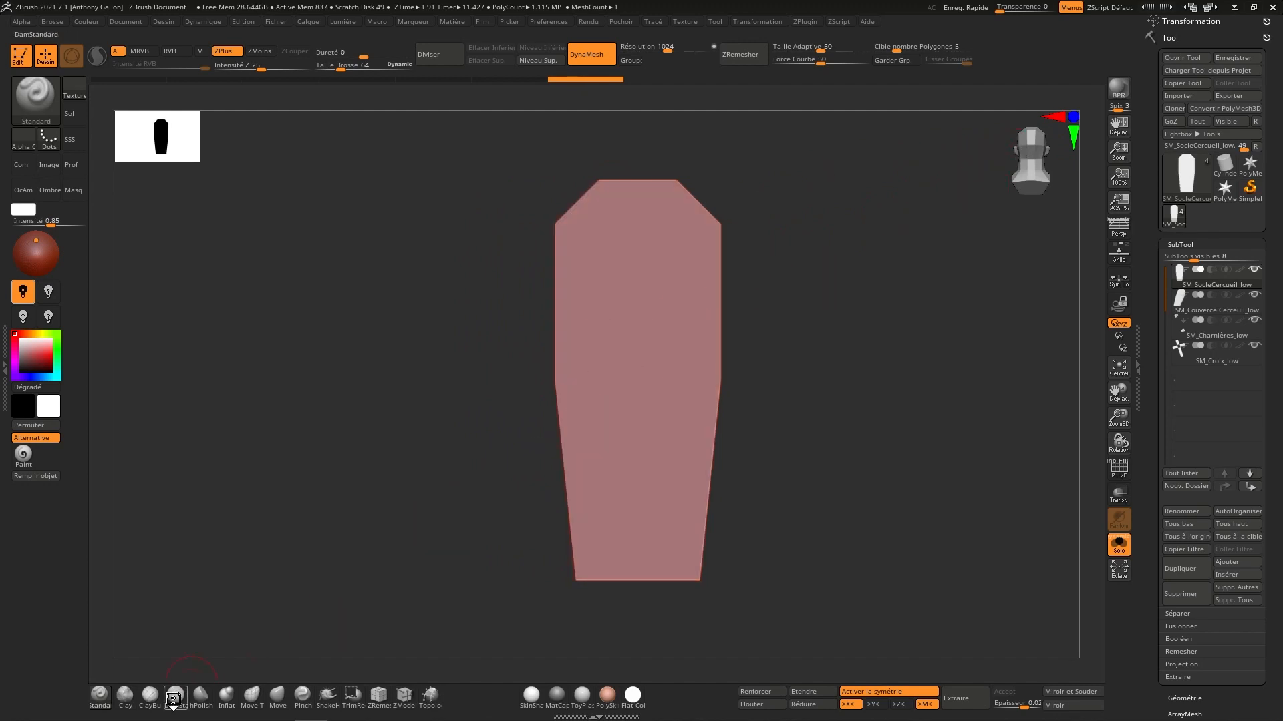
{"action": "key", "text": "s"}
{"action": "left_click_drag", "start_coordinate": [591, 239], "coordinate": [586, 238]}
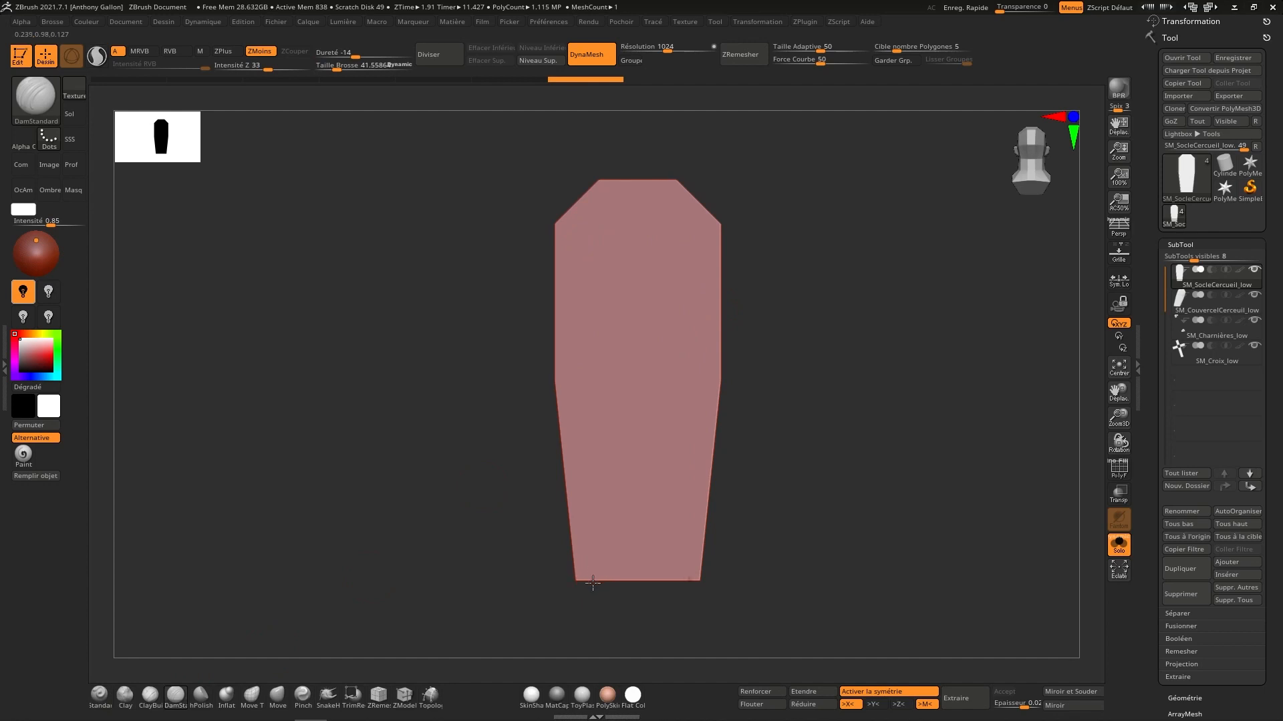
{"action": "left_click_drag", "start_coordinate": [593, 579], "coordinate": [580, 194]}
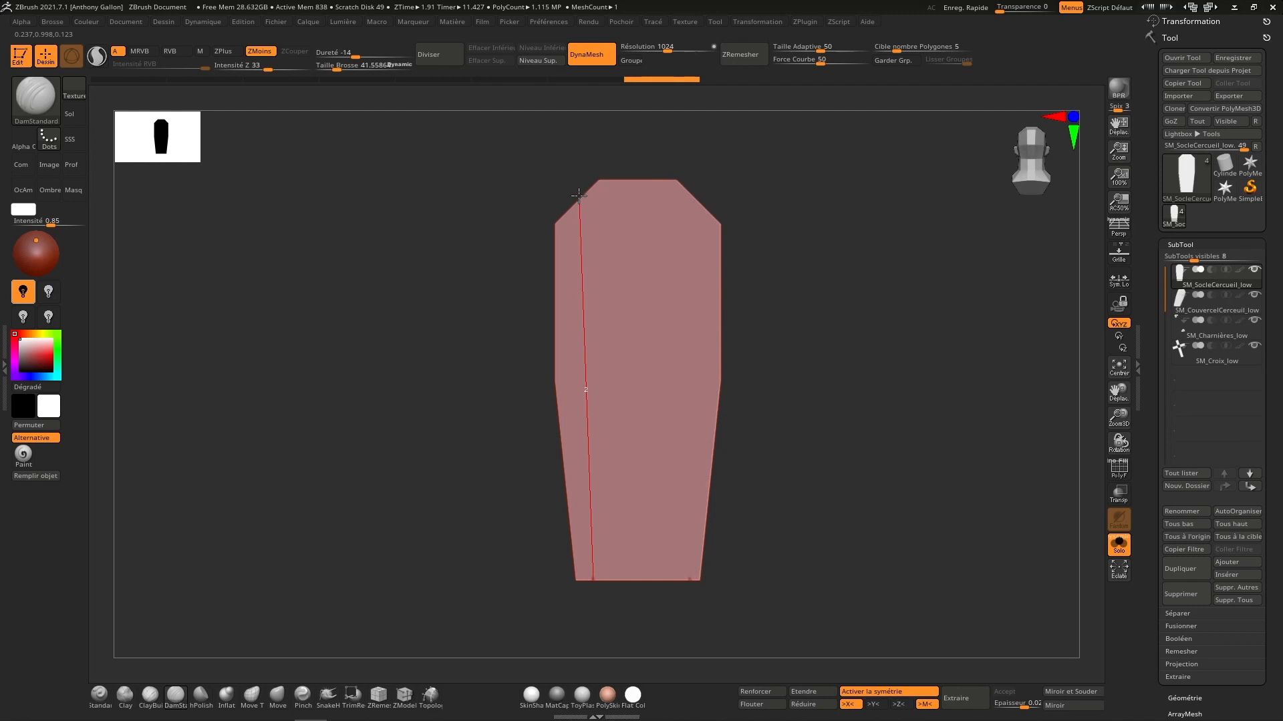
{"action": "left_click_drag", "start_coordinate": [579, 195], "coordinate": [578, 195]}
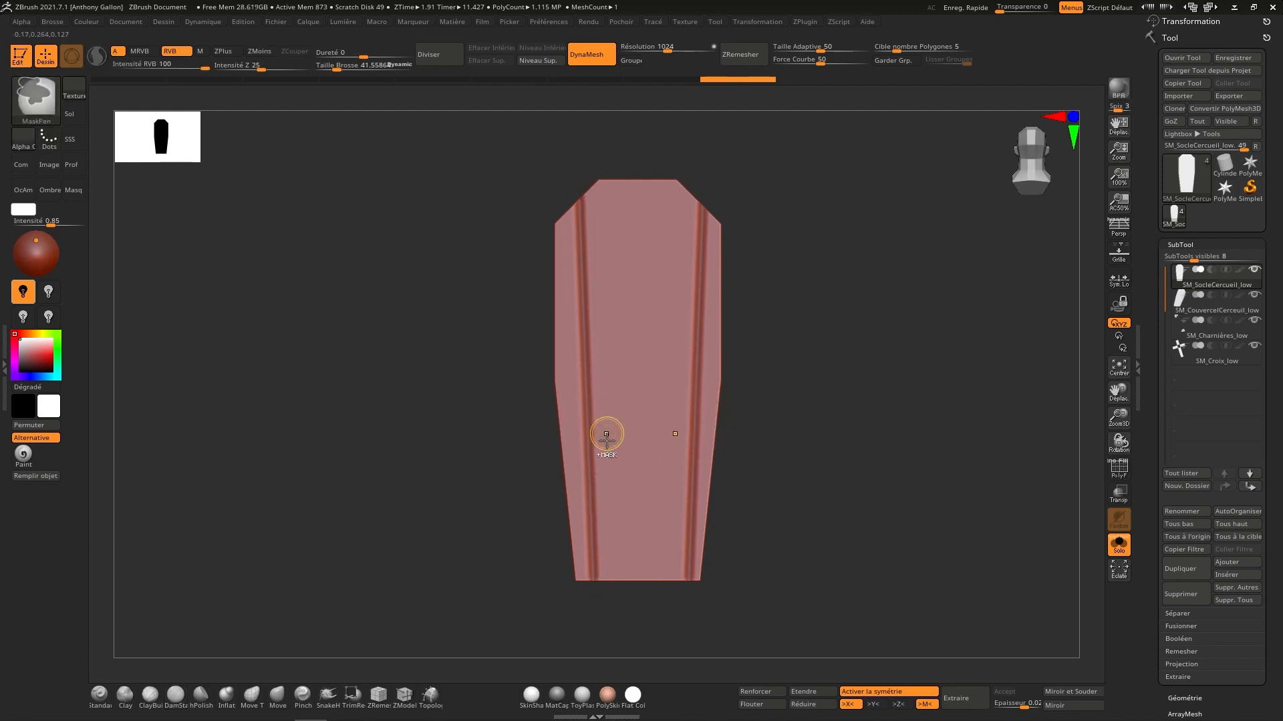
{"action": "key", "text": "ctrl+z"}
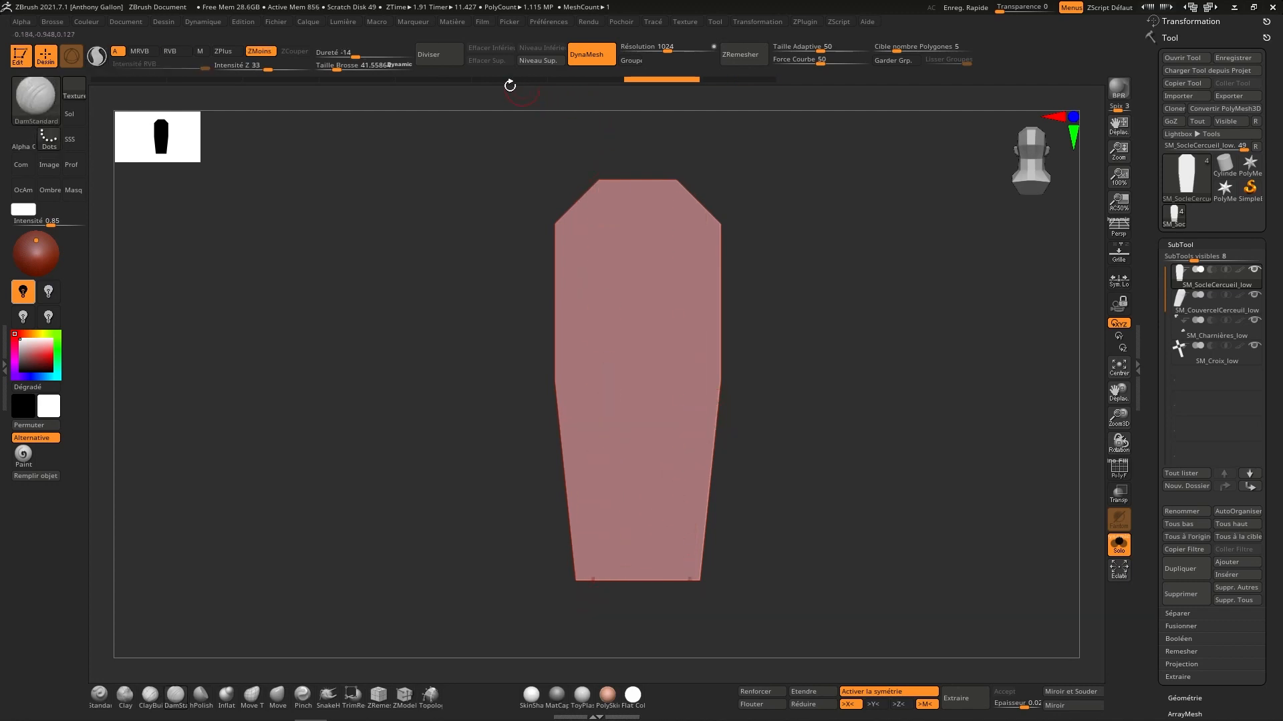
Step: Carve three mirrored pairs of lengthwise plank grooves into the back face, using hardness -66 and a brush size of about 25.5
{"action": "left_click_drag", "start_coordinate": [357, 56], "coordinate": [333, 55]}
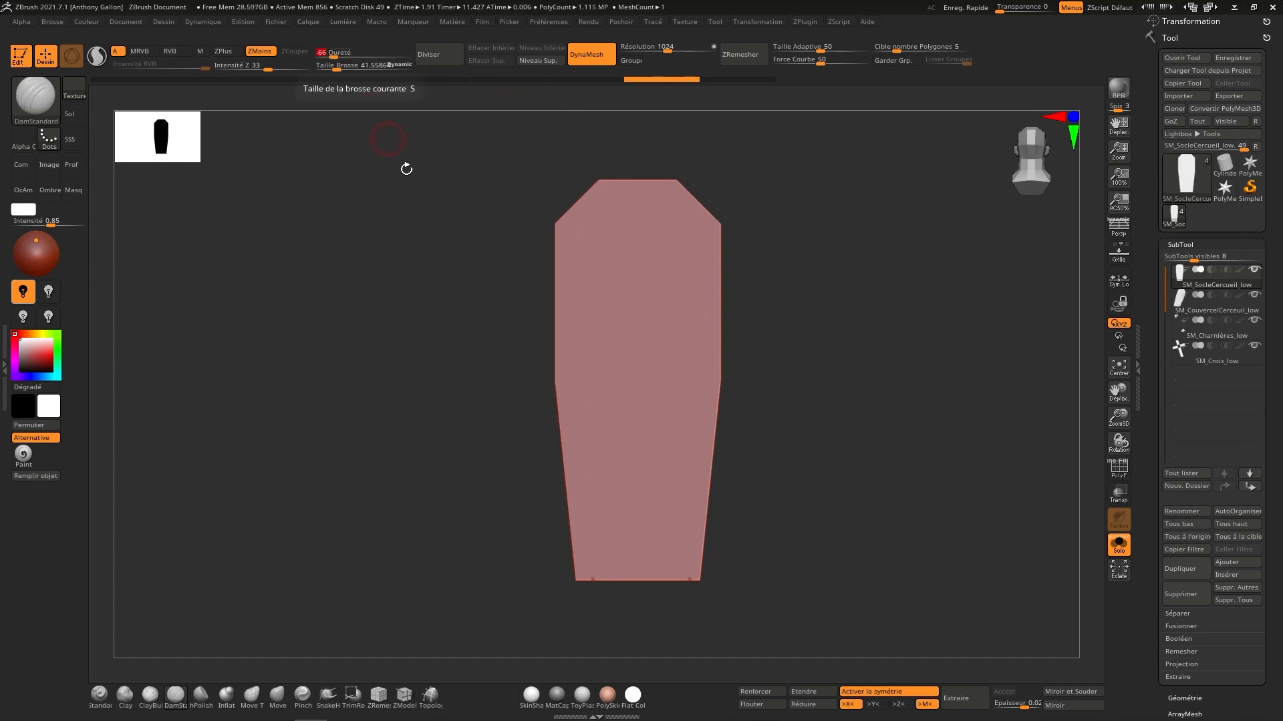
{"action": "key", "text": "s"}
{"action": "left_click_drag", "start_coordinate": [596, 567], "coordinate": [575, 195]}
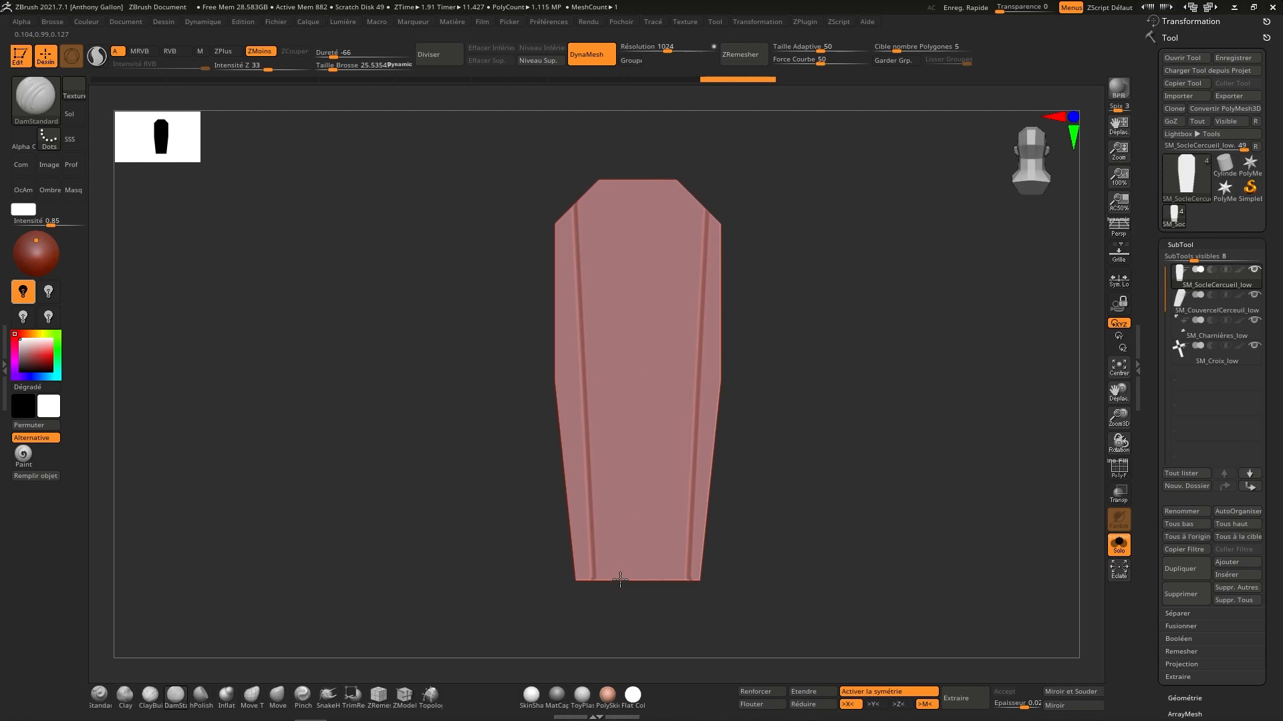
{"action": "mouse_move", "coordinate": [620, 580]}
{"action": "left_mouse_down"}
{"action": "mouse_move", "coordinate": [608, 163]}
{"action": "mouse_move", "coordinate": [595, 163]}
{"action": "left_mouse_up"}
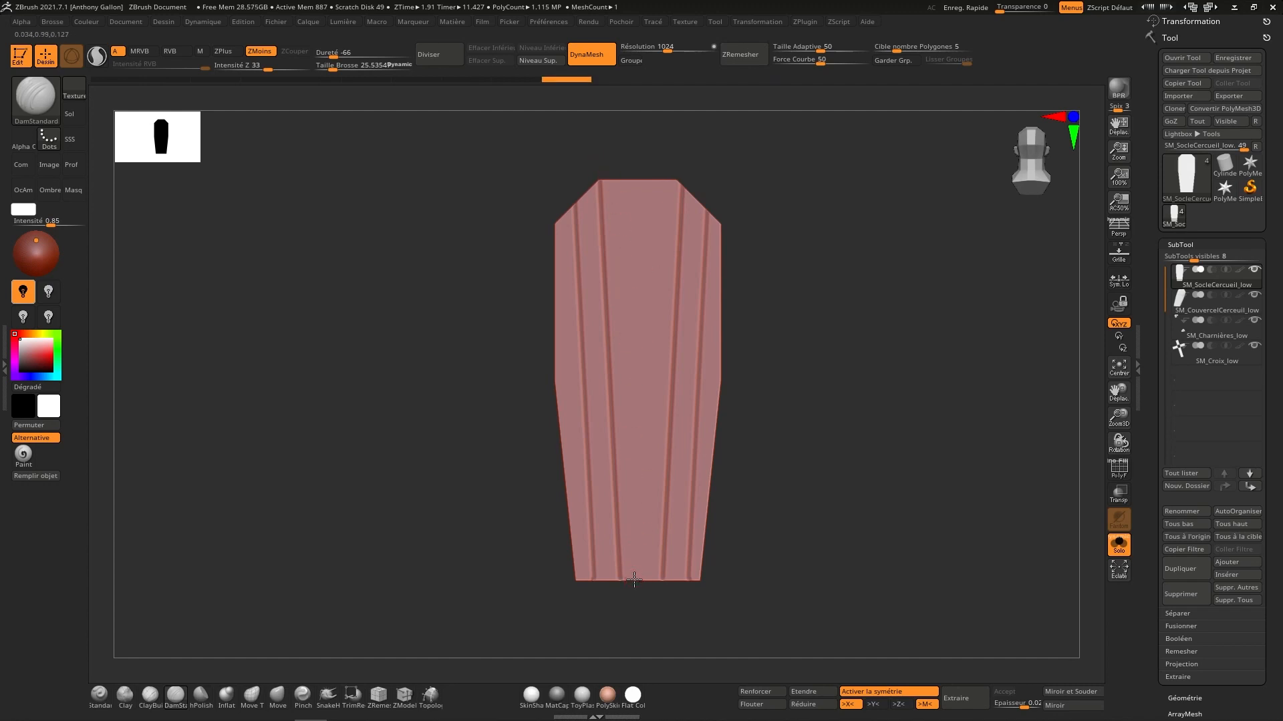
{"action": "left_click_drag", "start_coordinate": [633, 566], "coordinate": [625, 167]}
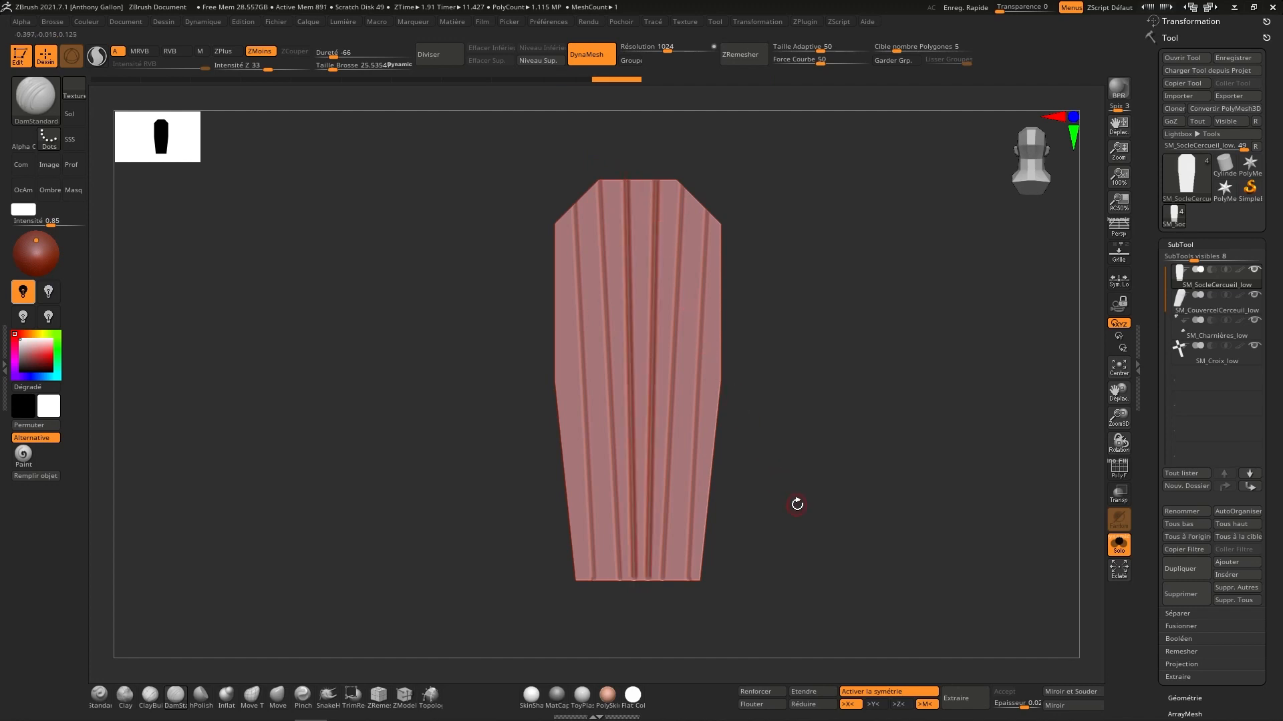
{"action": "key", "text": "ctrl+z"}
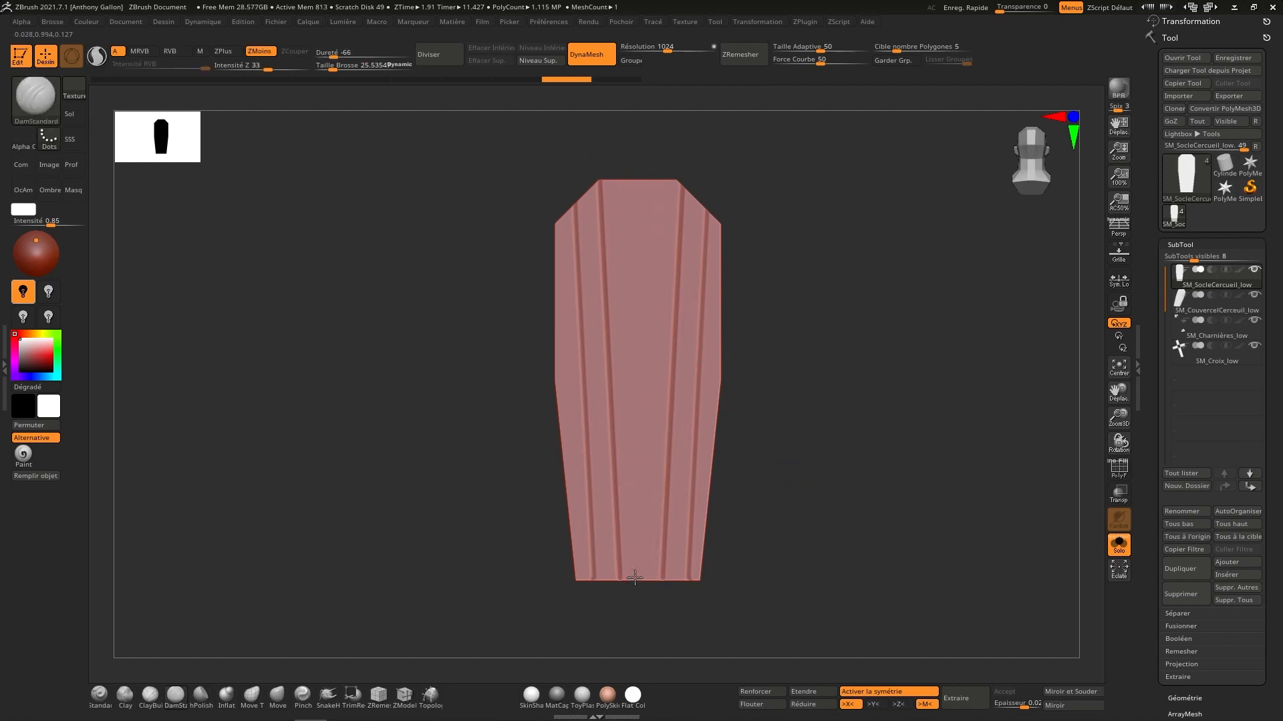
{"action": "left_click_drag", "start_coordinate": [635, 549], "coordinate": [625, 165]}
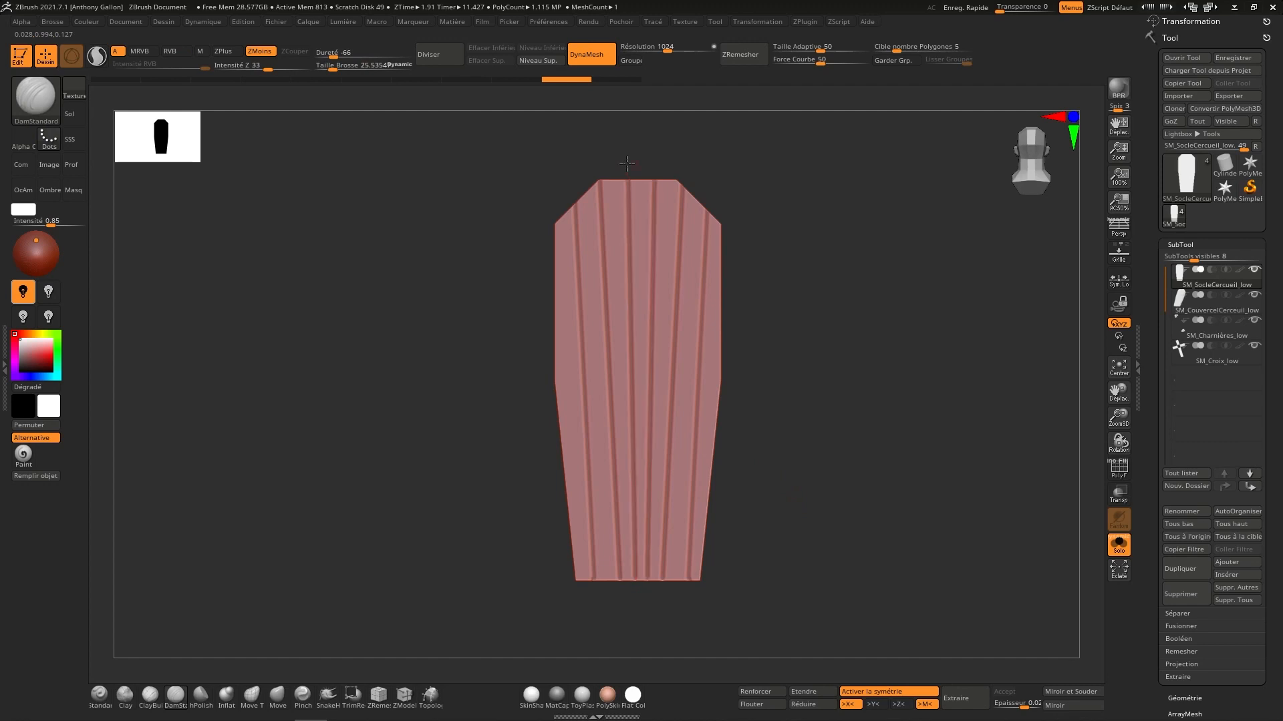
Step: Continue the plank grooves over the narrow foot-end side of the coffin base
{"action": "left_click", "coordinate": [1019, 146]}
{"action": "left_click", "coordinate": [1032, 146]}
{"action": "left_click", "coordinate": [1033, 147]}
{"action": "left_click", "coordinate": [1034, 147]}
{"action": "left_click", "coordinate": [1033, 148]}
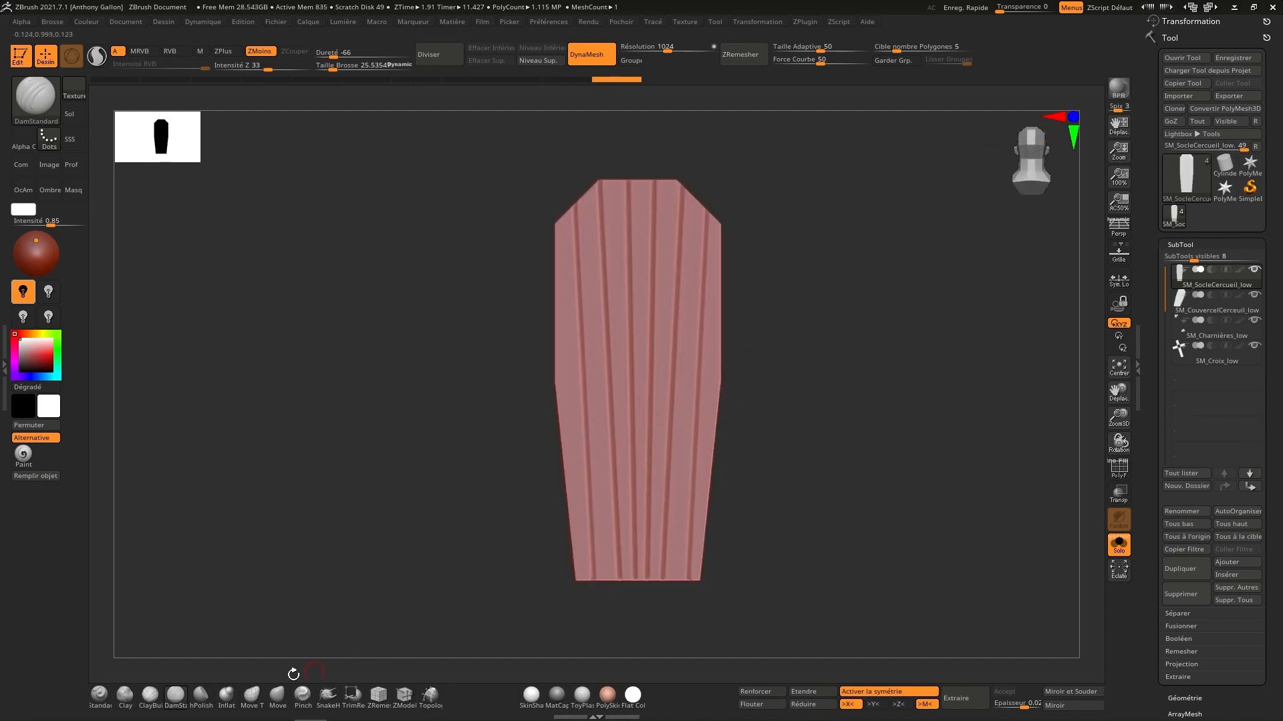
{"action": "right_click_drag", "start_coordinate": [663, 602], "coordinate": [693, 521], "text": "ctrl"}
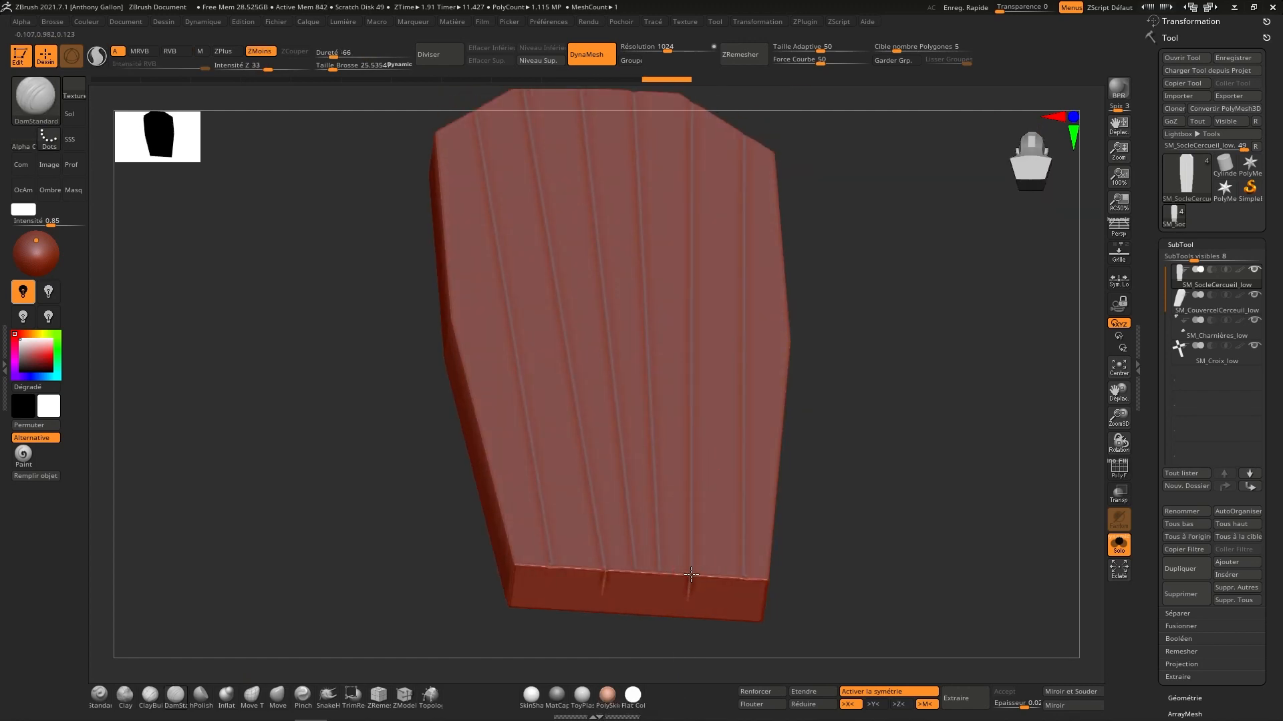
{"action": "left_click_drag", "start_coordinate": [690, 575], "coordinate": [669, 572]}
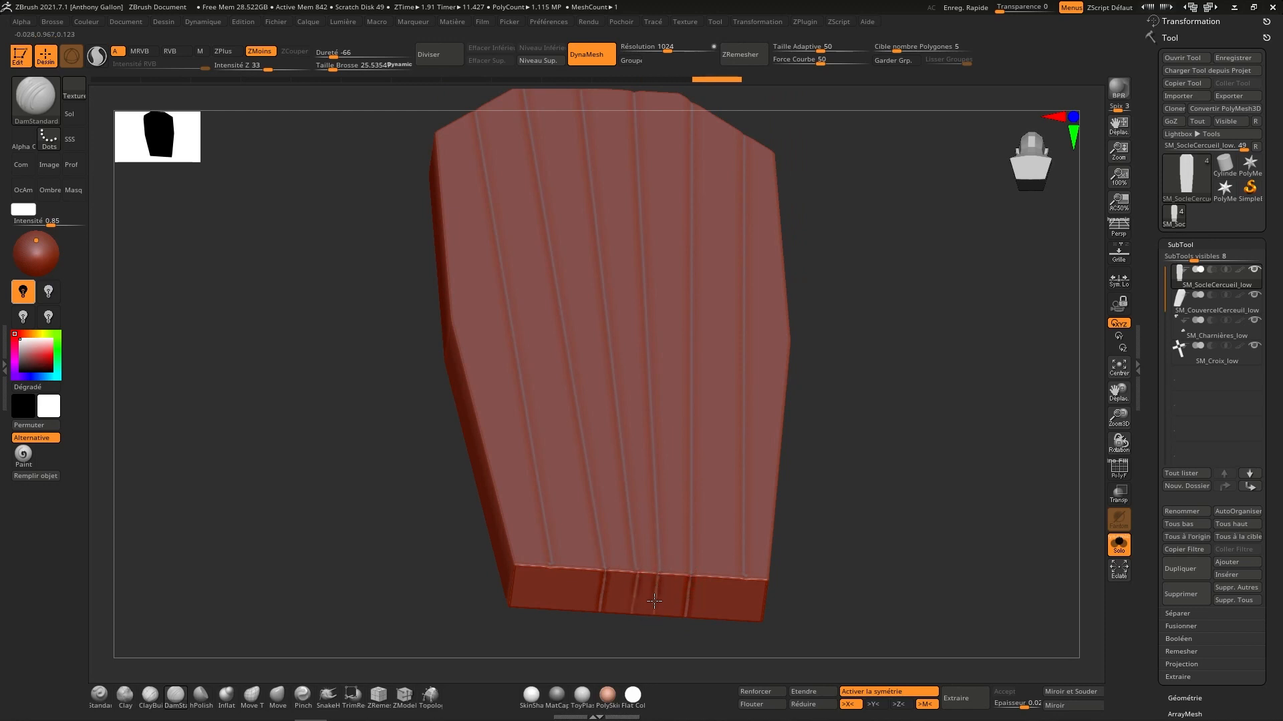
{"action": "left_click", "coordinate": [654, 602]}
{"action": "left_click", "coordinate": [751, 587]}
Step: Retrace the outer and intermediate plank grooves on the back face, deepening them with slight irregular curves
{"action": "mouse_move", "coordinate": [736, 615]}
{"action": "right_mouse_down"}
{"action": "mouse_move", "coordinate": [750, 563]}
{"action": "mouse_move", "coordinate": [1022, 258]}
{"action": "mouse_move", "coordinate": [795, 550]}
{"action": "mouse_move", "coordinate": [771, 521]}
{"action": "right_mouse_up"}
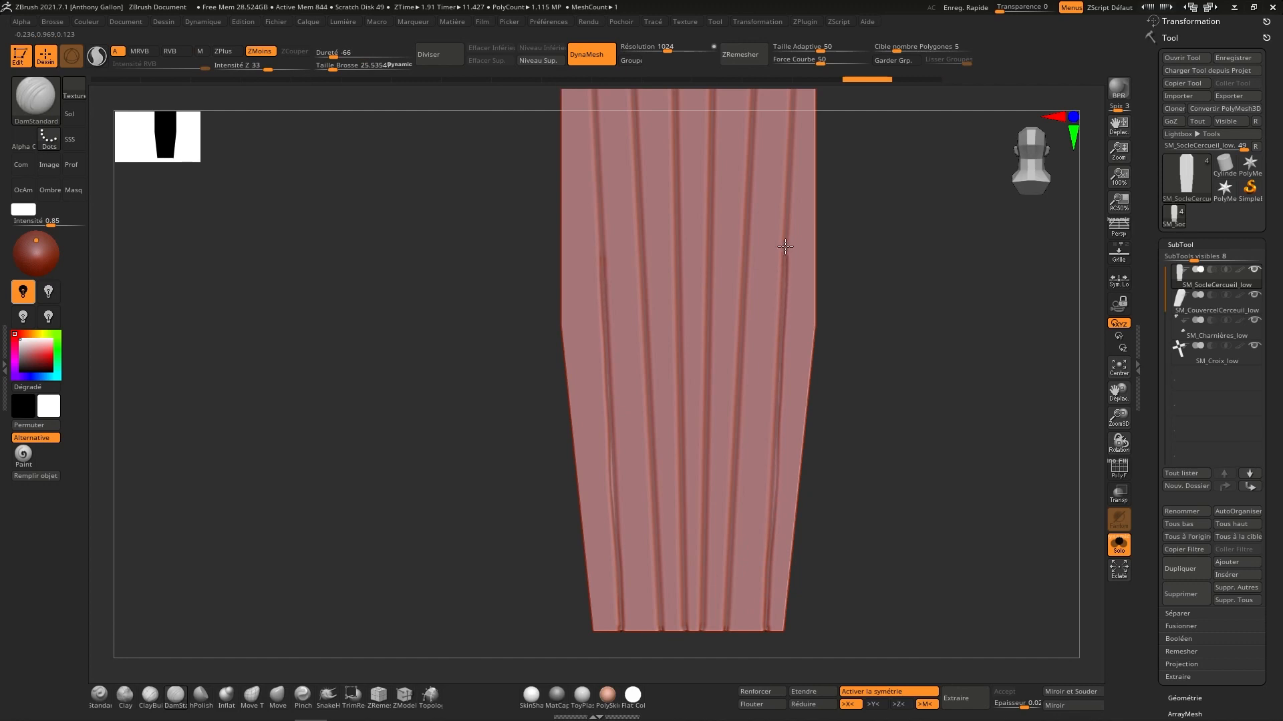
{"action": "right_click_drag", "start_coordinate": [784, 172], "coordinate": [765, 501], "text": "alt"}
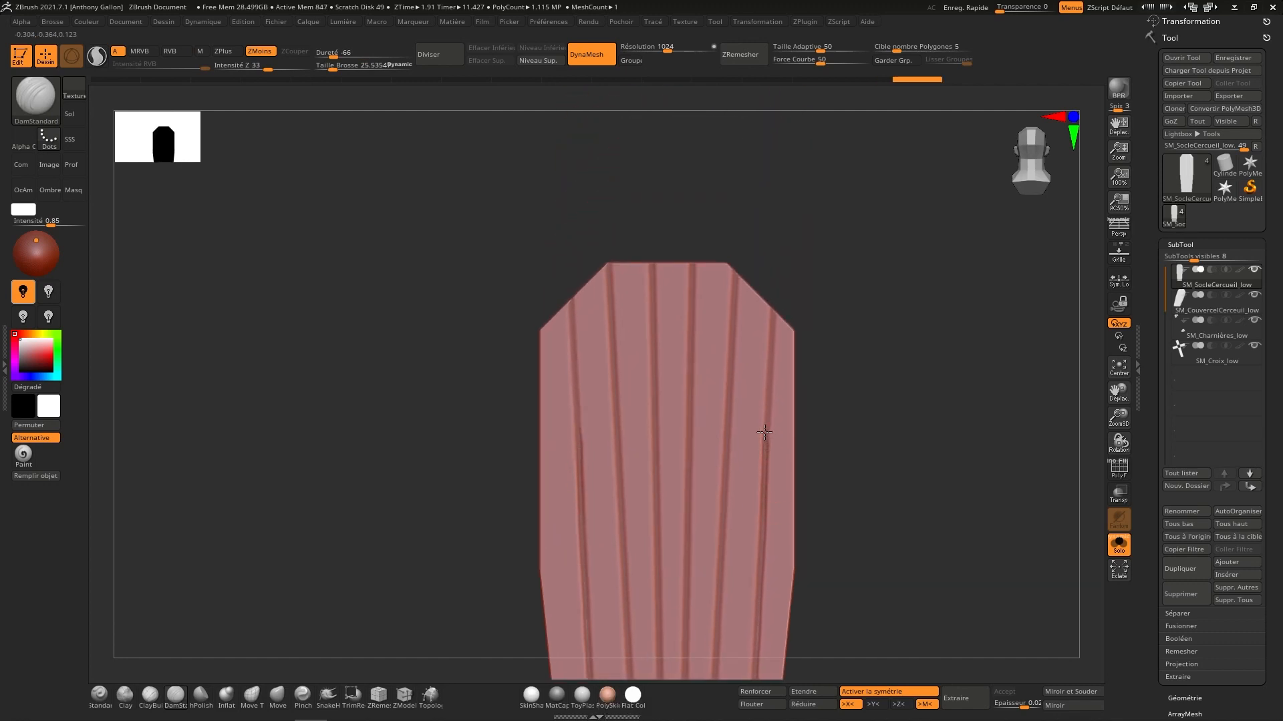
{"action": "left_click_drag", "start_coordinate": [769, 354], "coordinate": [766, 442]}
{"action": "right_click_drag", "start_coordinate": [783, 312], "coordinate": [747, 278], "text": "alt"}
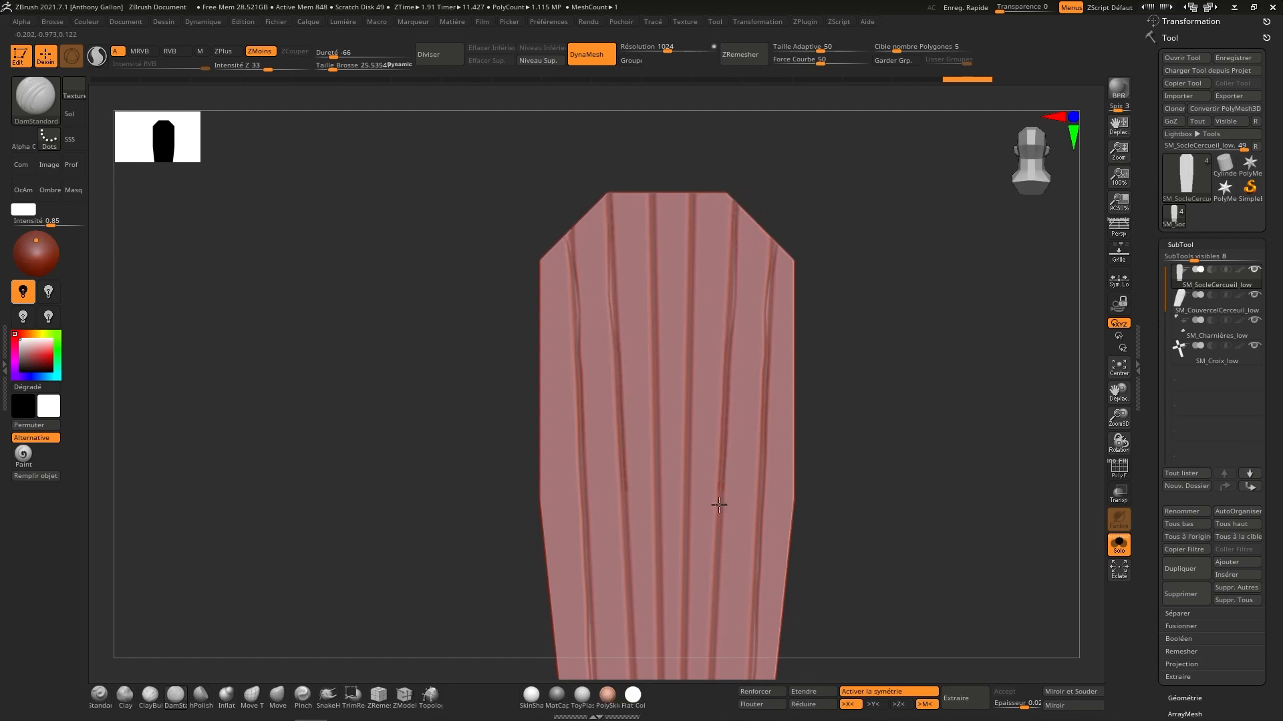
{"action": "left_click_drag", "start_coordinate": [714, 586], "coordinate": [722, 563]}
{"action": "right_click_drag", "start_coordinate": [721, 563], "coordinate": [730, 287], "text": "alt"}
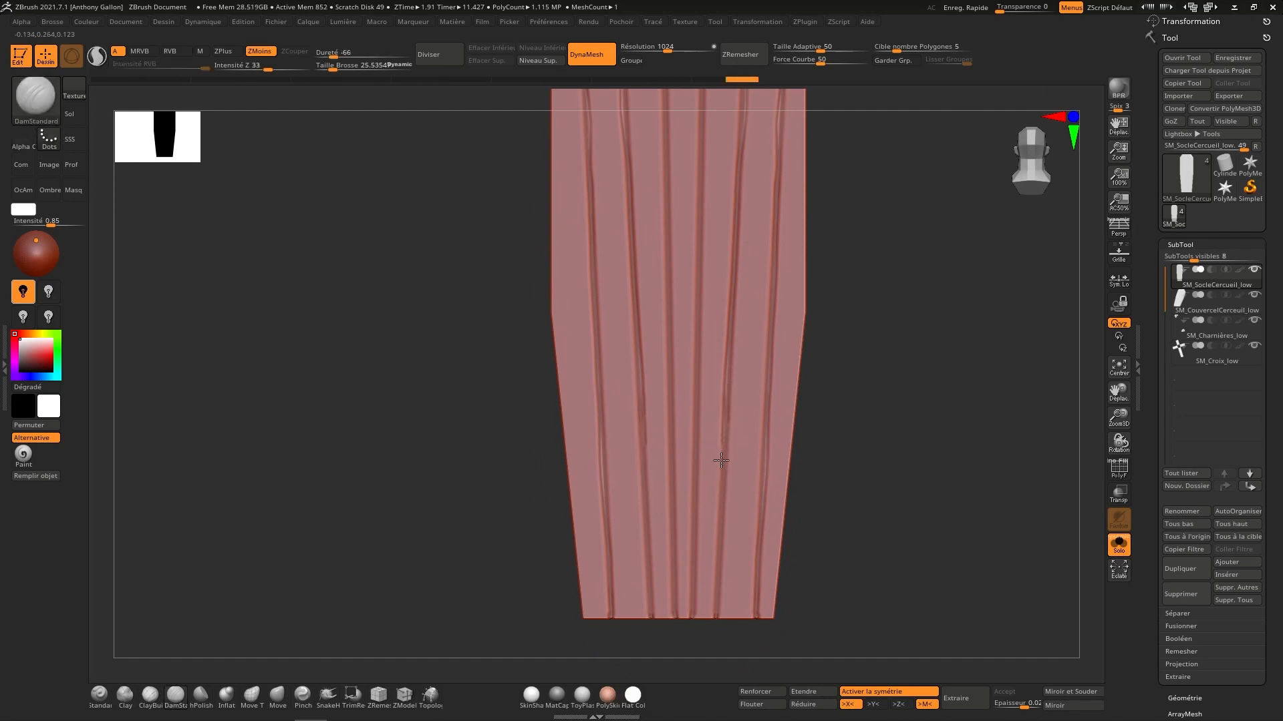
{"action": "left_click_drag", "start_coordinate": [720, 461], "coordinate": [711, 594]}
{"action": "key", "text": "ctrl+z"}
{"action": "left_click_drag", "start_coordinate": [726, 427], "coordinate": [717, 623]}
Step: Extend the plank grooves over the head-end sides of the coffin base, including the angled corners
{"action": "right_click_drag", "start_coordinate": [685, 622], "coordinate": [715, 510]}
{"action": "left_click", "coordinate": [1026, 162]}
{"action": "left_click", "coordinate": [1026, 163]}
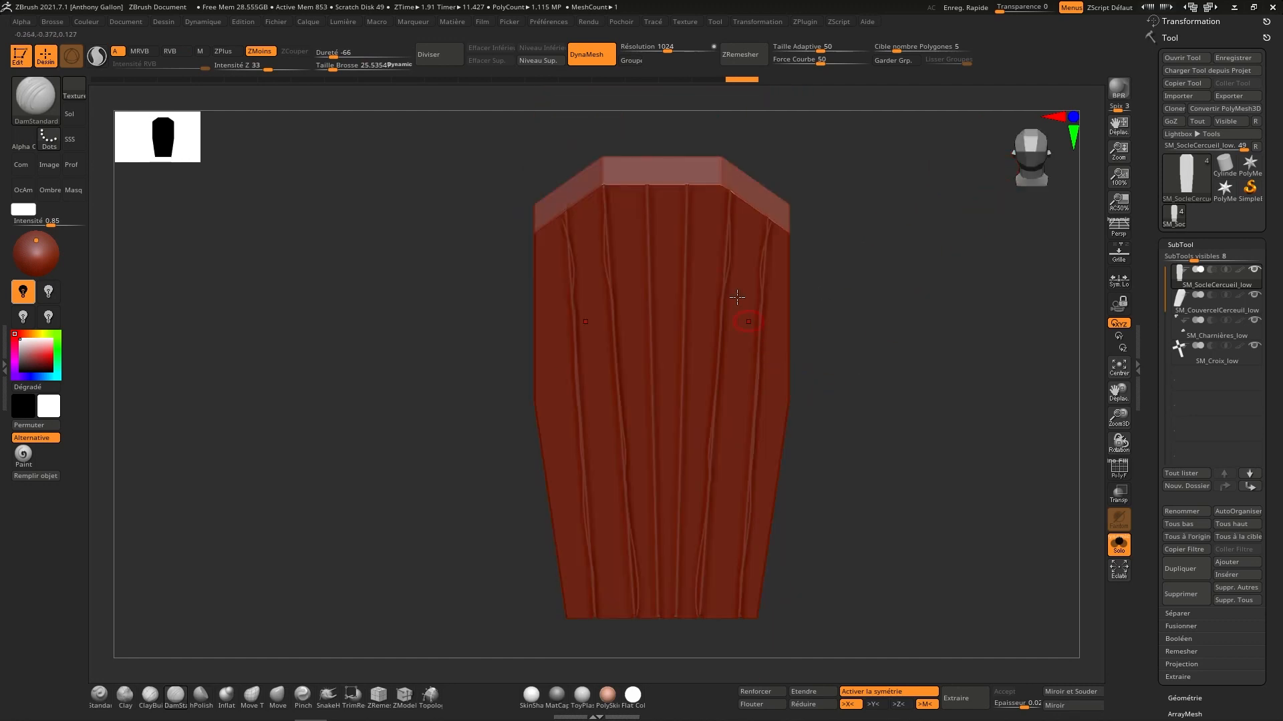
{"action": "left_click_drag", "start_coordinate": [688, 185], "coordinate": [686, 152]}
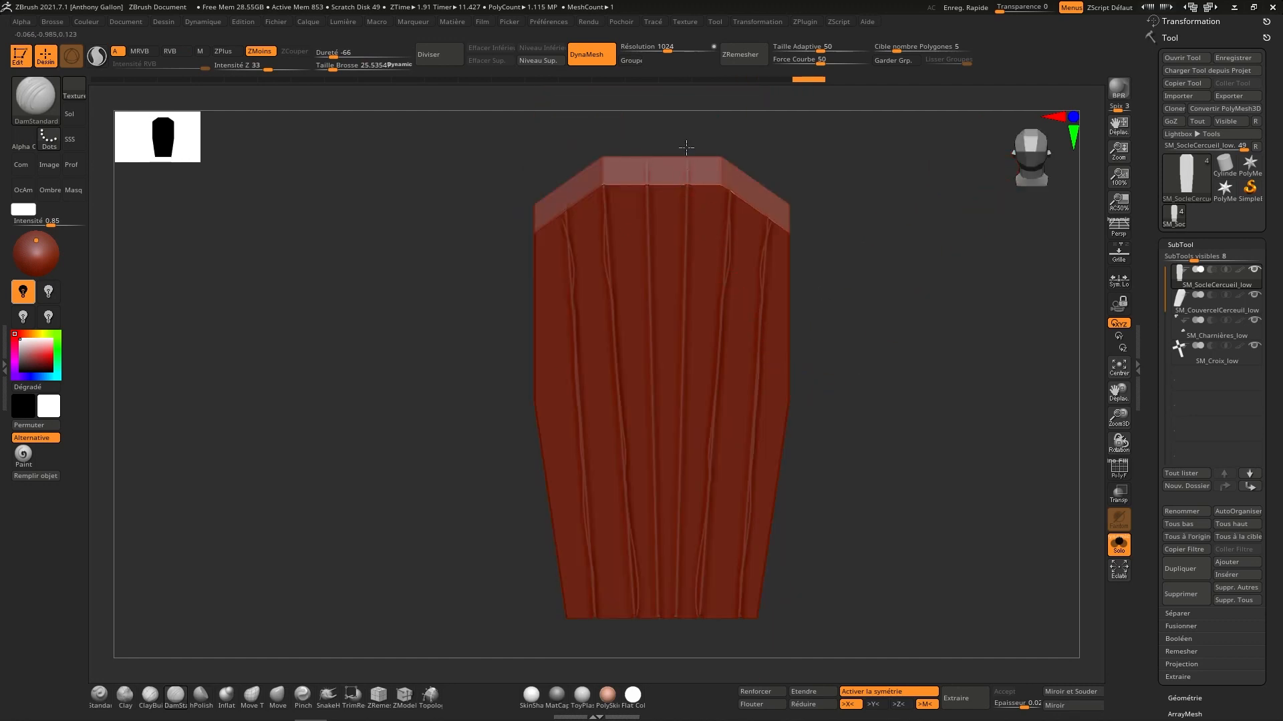
{"action": "left_click_drag", "start_coordinate": [731, 190], "coordinate": [742, 153]}
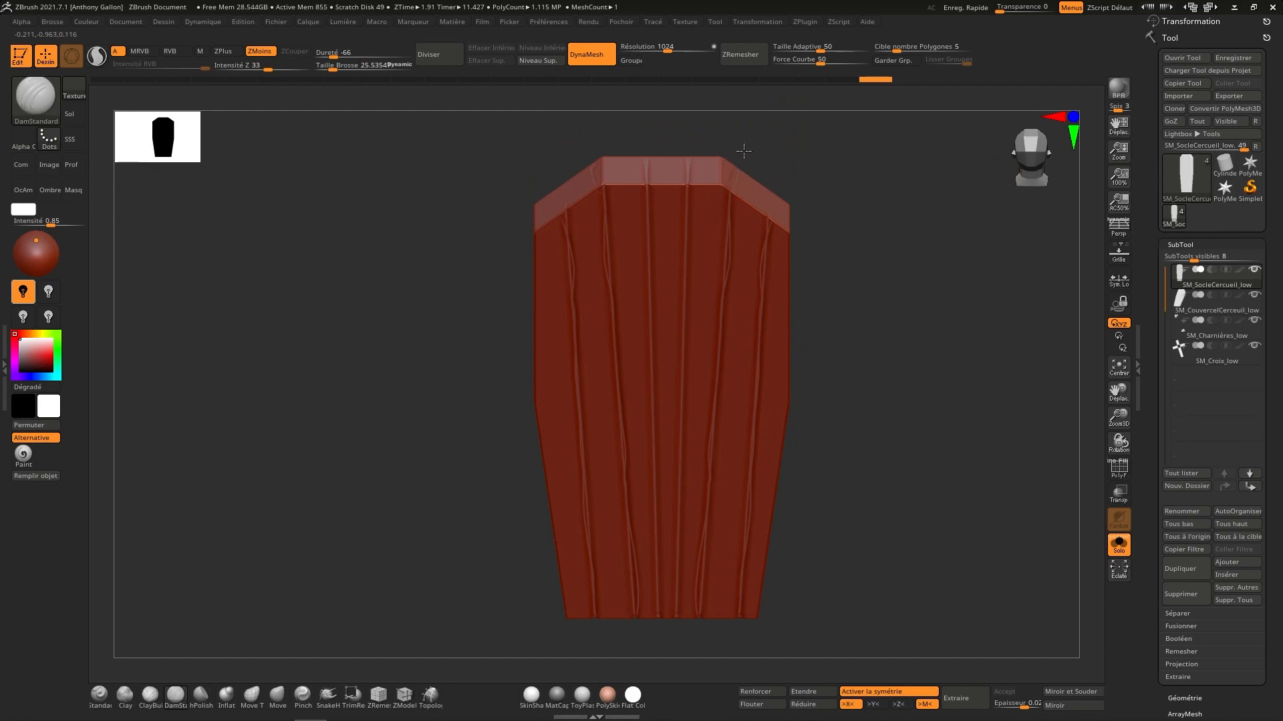
{"action": "left_click_drag", "start_coordinate": [770, 208], "coordinate": [779, 180]}
Step: Rework the two central grooves on the back face, deepening them and bending them together toward the foot end
{"action": "left_click", "coordinate": [1039, 139]}
{"action": "right_click_drag", "start_coordinate": [705, 334], "coordinate": [713, 182], "text": "ctrl"}
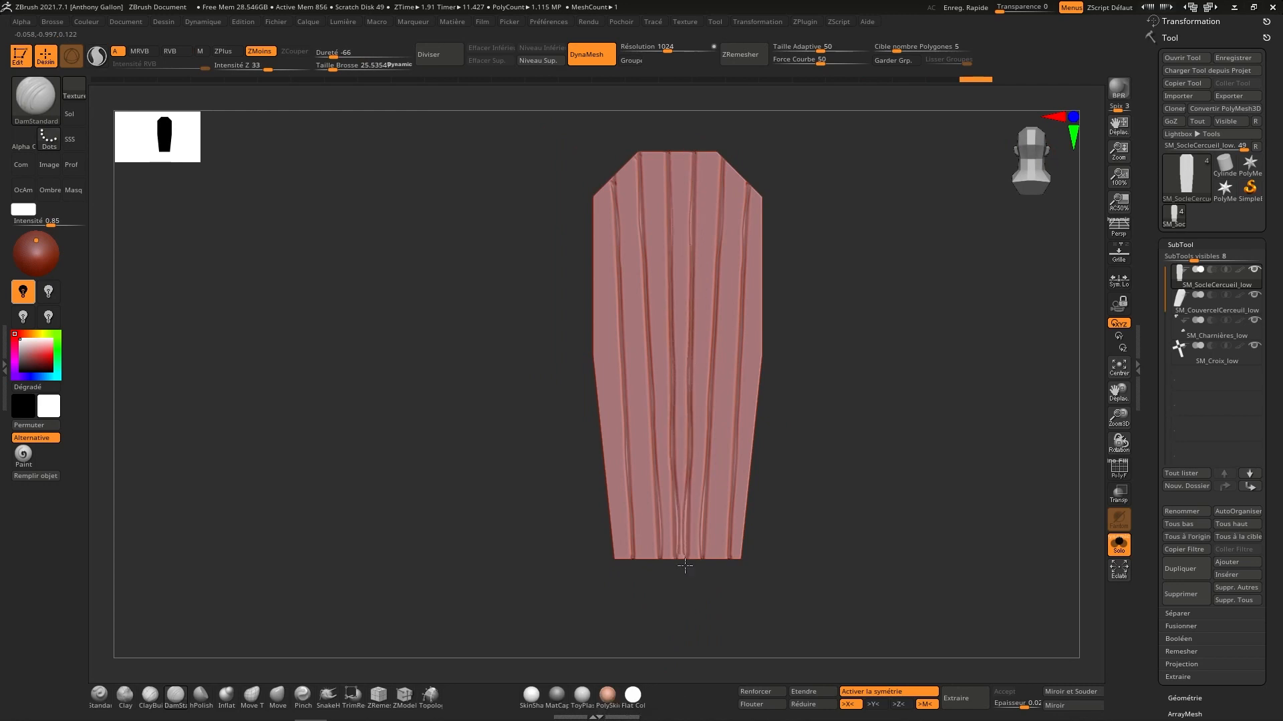
{"action": "left_click_drag", "start_coordinate": [685, 566], "coordinate": [687, 589]}
{"action": "key", "text": "ctrl+z"}
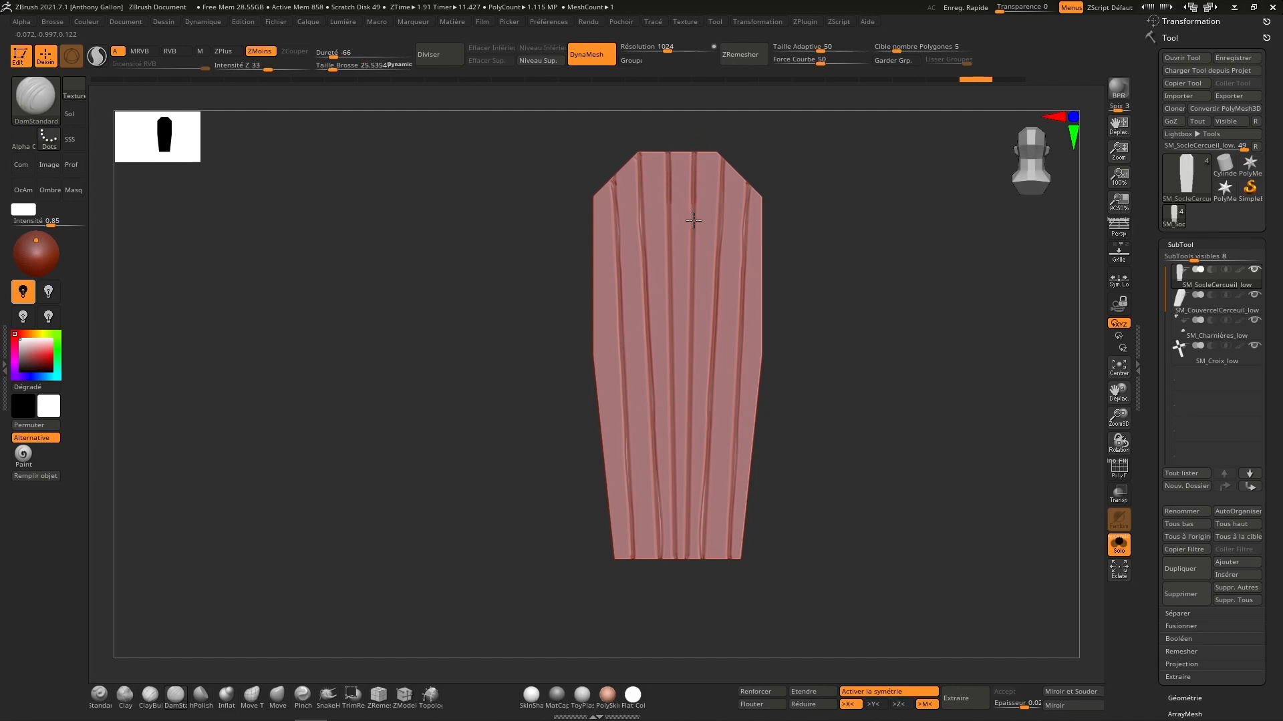
{"action": "left_click_drag", "start_coordinate": [693, 220], "coordinate": [691, 367]}
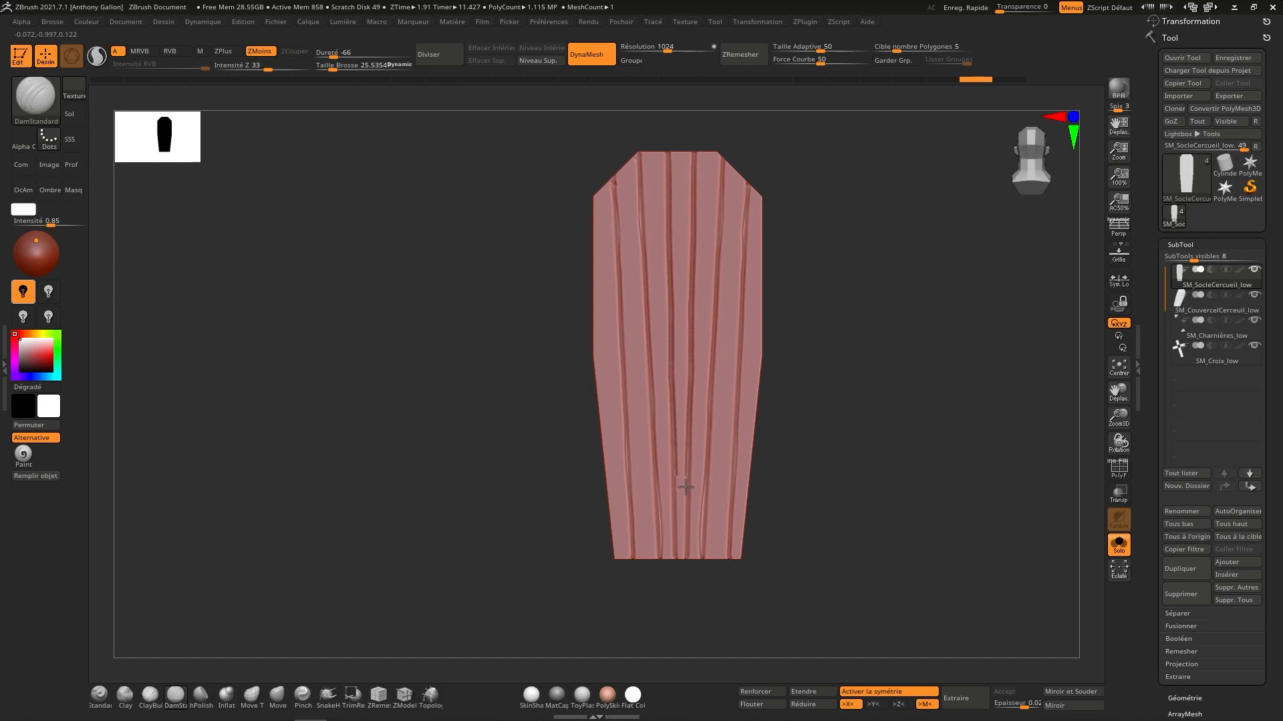
{"action": "left_click_drag", "start_coordinate": [686, 550], "coordinate": [686, 583]}
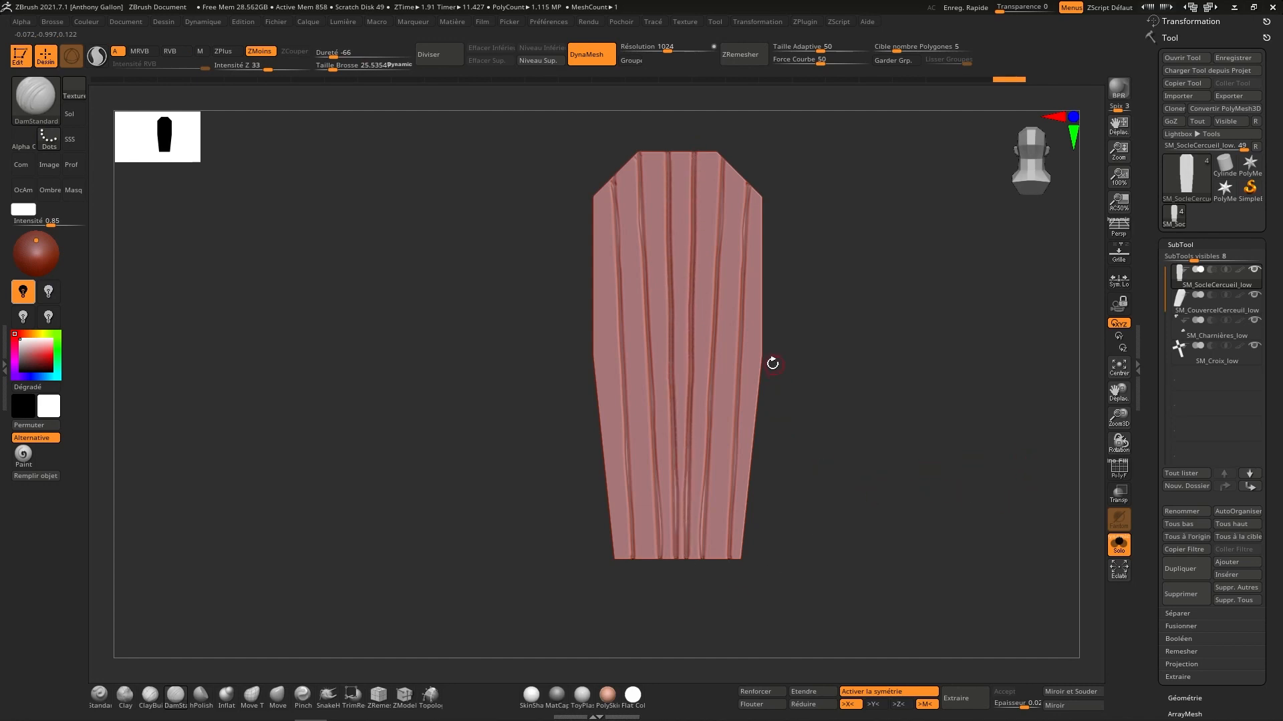
Step: Carve fine, wavy wood-grain lines along the outer planks of the back face
{"action": "right_click_drag", "start_coordinate": [773, 364], "coordinate": [1062, 143]}
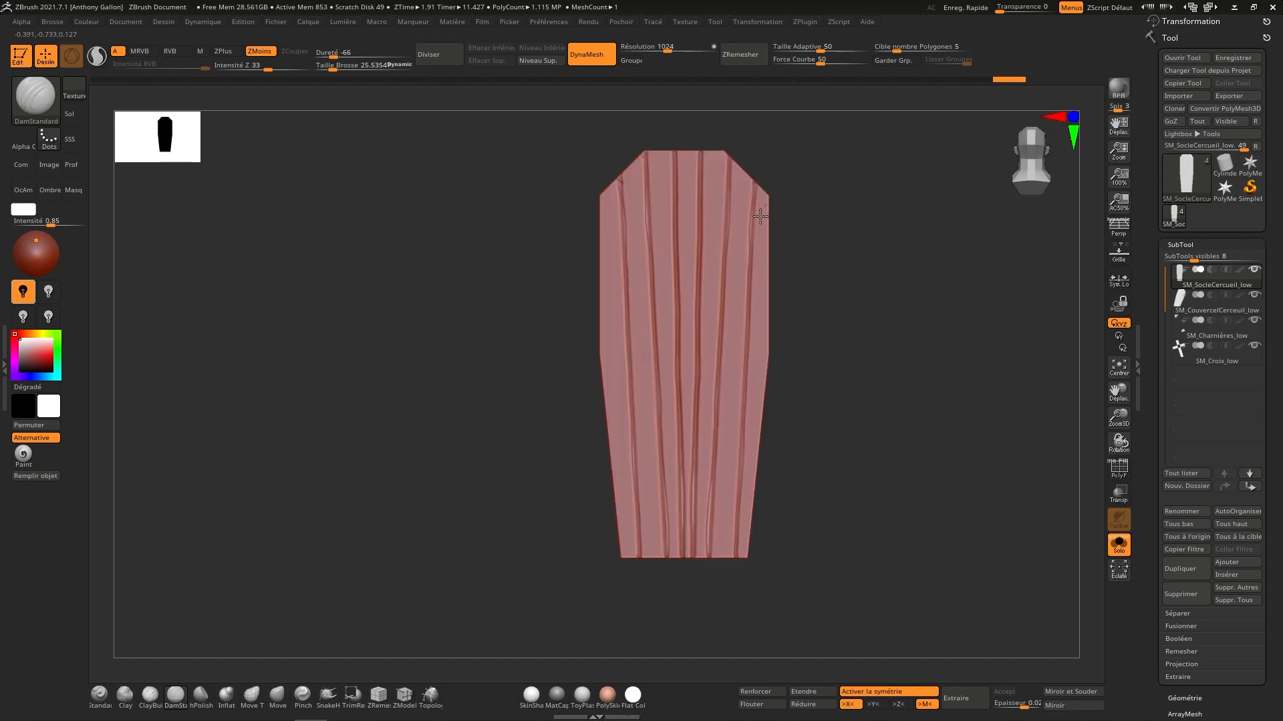
{"action": "left_click_drag", "start_coordinate": [761, 216], "coordinate": [763, 251]}
{"action": "left_click_drag", "start_coordinate": [755, 394], "coordinate": [754, 472]}
{"action": "mouse_move", "coordinate": [718, 533]}
{"action": "left_mouse_down"}
{"action": "mouse_move", "coordinate": [731, 284]}
{"action": "mouse_move", "coordinate": [743, 282]}
{"action": "mouse_move", "coordinate": [754, 155]}
{"action": "left_mouse_up"}
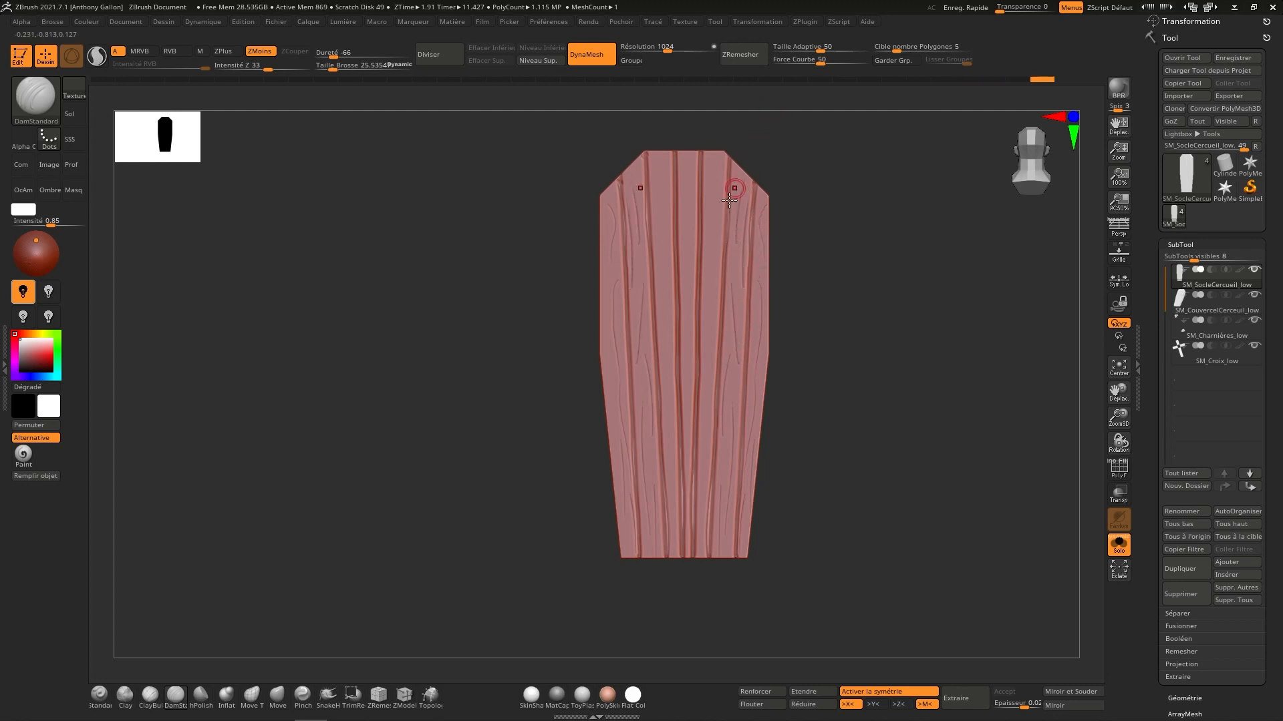
Step: Add wood-grain lines to the inner planks and try grain strokes on the central plank, undoing the unwanted ones
{"action": "mouse_move", "coordinate": [737, 235]}
{"action": "left_mouse_down"}
{"action": "mouse_move", "coordinate": [740, 191]}
{"action": "mouse_move", "coordinate": [711, 215]}
{"action": "left_mouse_up"}
{"action": "mouse_move", "coordinate": [717, 156]}
{"action": "left_mouse_down"}
{"action": "mouse_move", "coordinate": [710, 253]}
{"action": "mouse_move", "coordinate": [729, 191]}
{"action": "left_mouse_up"}
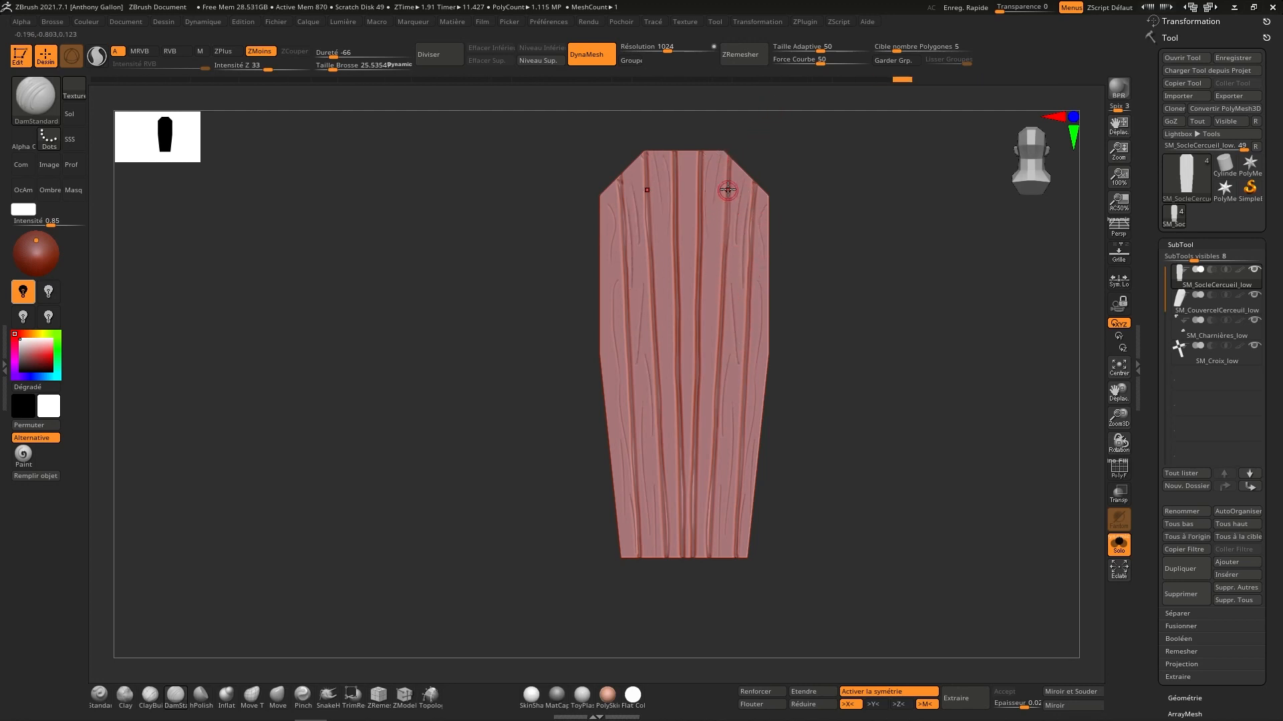
{"action": "mouse_move", "coordinate": [708, 347]}
{"action": "left_mouse_down"}
{"action": "mouse_move", "coordinate": [720, 273]}
{"action": "mouse_move", "coordinate": [705, 496]}
{"action": "left_mouse_up"}
{"action": "left_click_drag", "start_coordinate": [709, 416], "coordinate": [706, 503]}
{"action": "left_click_drag", "start_coordinate": [708, 444], "coordinate": [699, 558]}
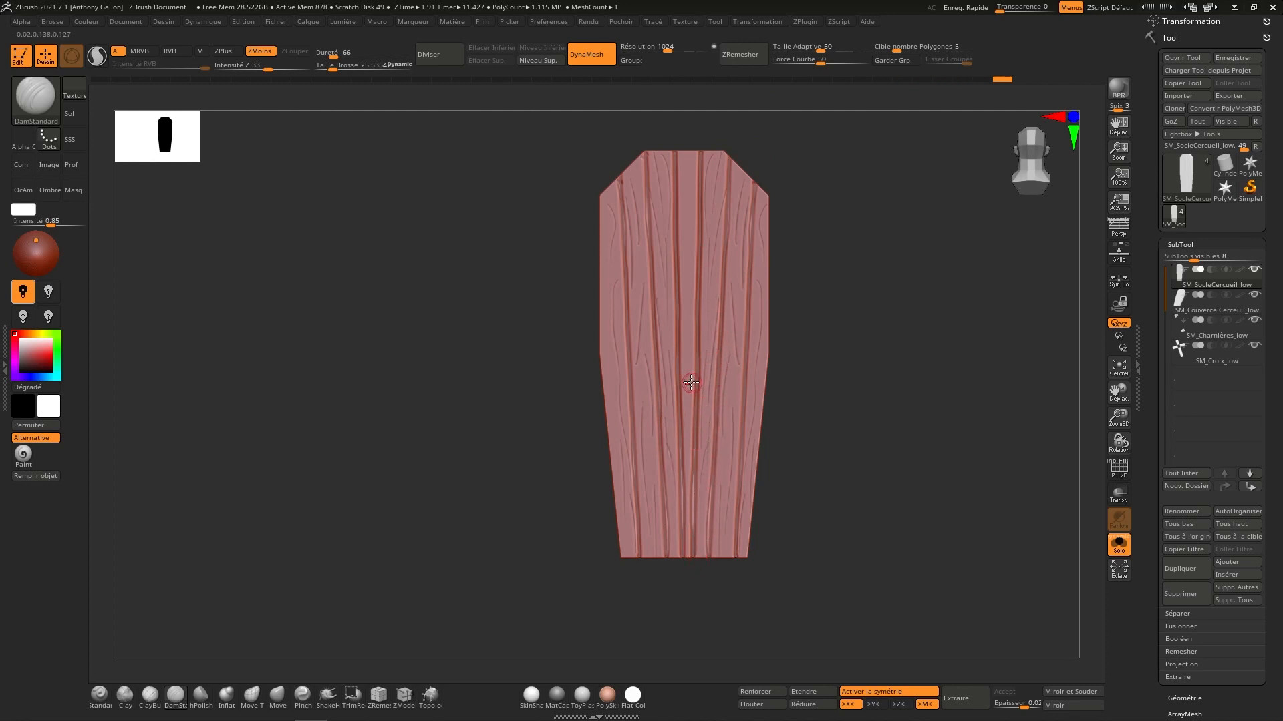
{"action": "mouse_move", "coordinate": [691, 366]}
{"action": "left_mouse_down"}
{"action": "mouse_move", "coordinate": [686, 414]}
{"action": "mouse_move", "coordinate": [690, 231]}
{"action": "left_mouse_up"}
{"action": "key", "text": "ctrl+z"}
{"action": "key", "text": "ctrl+z"}
{"action": "key", "text": "ctrl+z"}
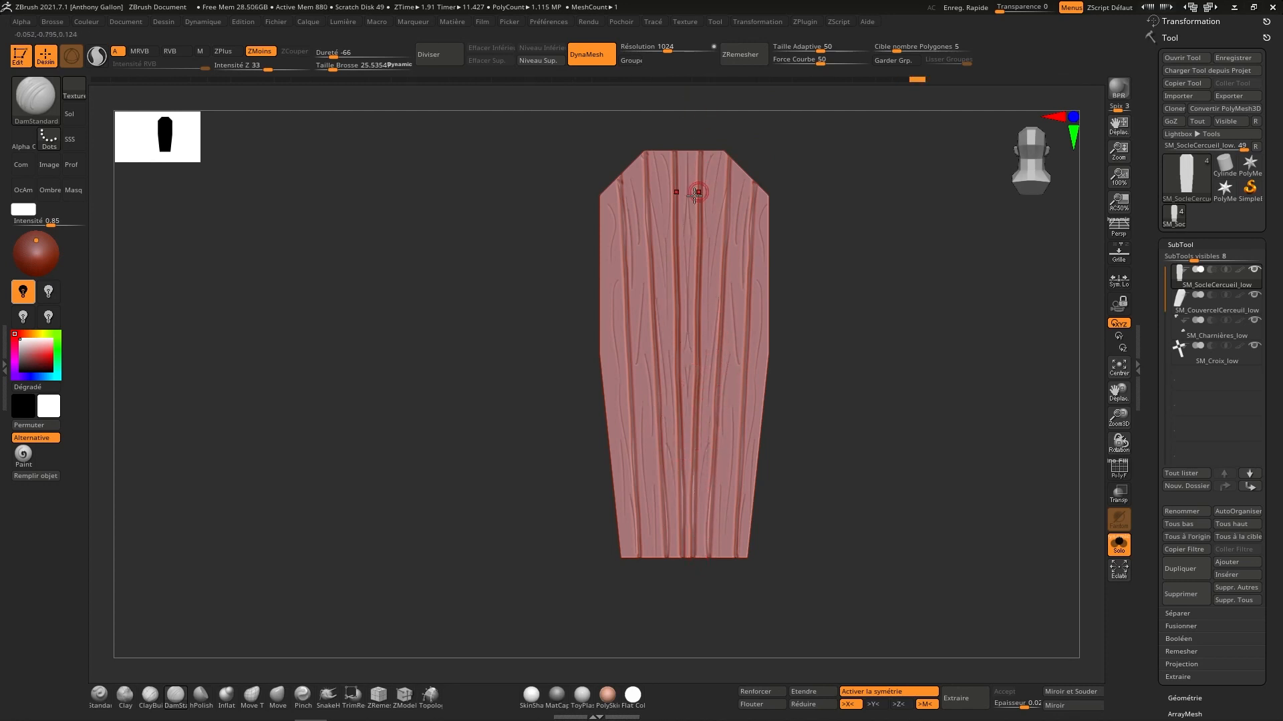
Step: With a ClayBuildup brush at size about 13.5, stroke rough grain texture onto the outer planks at the back face's foot end
{"action": "left_click", "coordinate": [153, 697]}
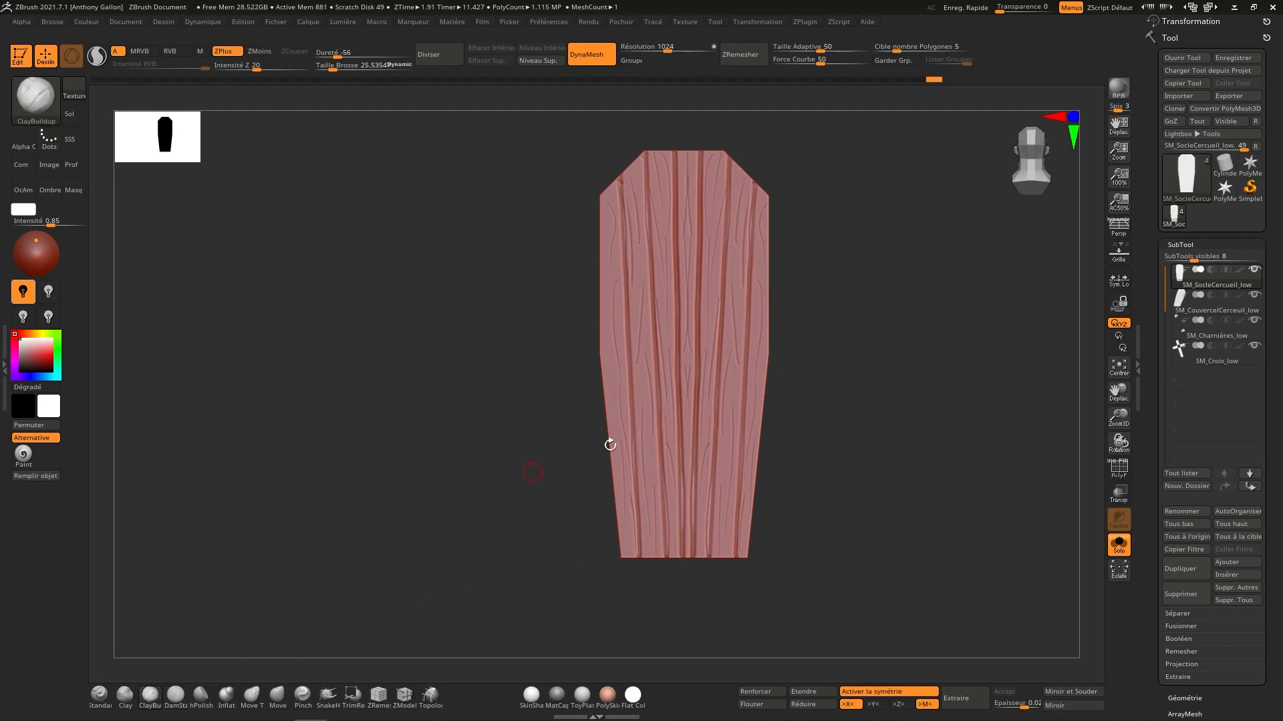
{"action": "mouse_move", "coordinate": [753, 424]}
{"action": "right_mouse_down"}
{"action": "mouse_move", "coordinate": [746, 588]}
{"action": "mouse_move", "coordinate": [736, 475]}
{"action": "right_mouse_up"}
{"action": "key", "text": "s"}
{"action": "left_click_drag", "start_coordinate": [740, 483], "coordinate": [734, 483]}
{"action": "right_click_drag", "start_coordinate": [734, 479], "coordinate": [710, 544], "text": "ctrl"}
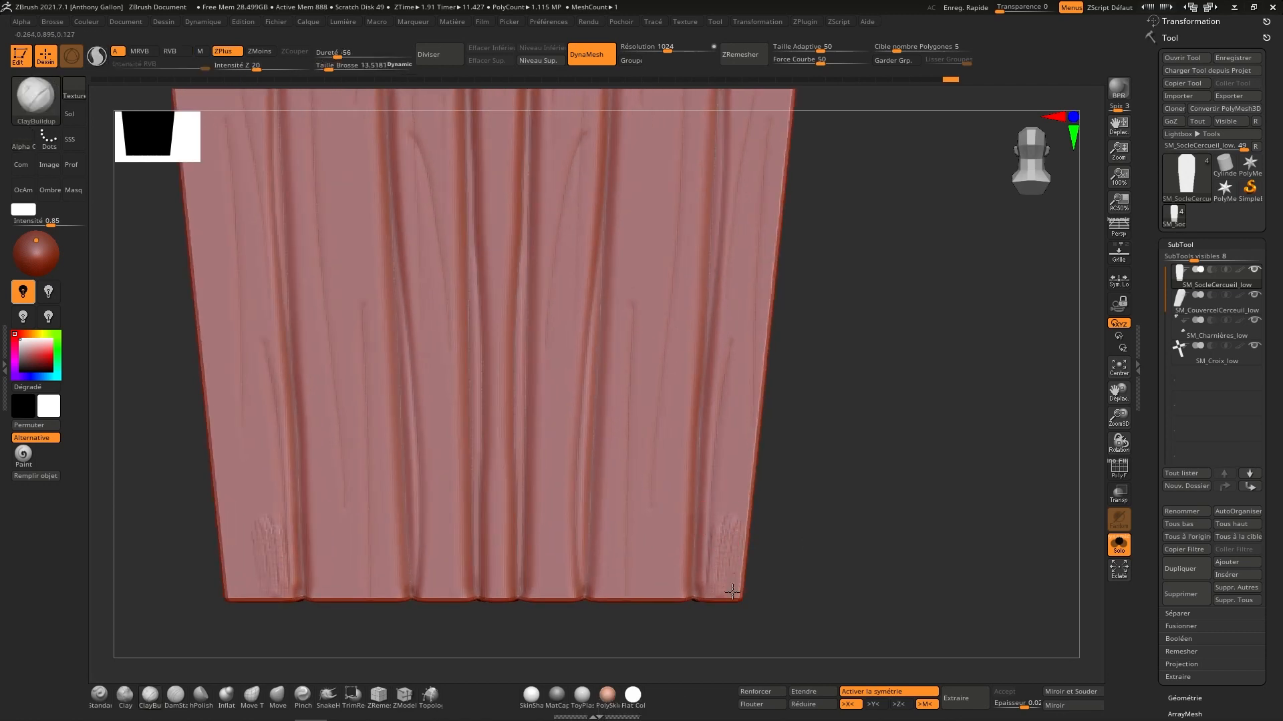
{"action": "left_click_drag", "start_coordinate": [732, 568], "coordinate": [733, 529]}
{"action": "left_click_drag", "start_coordinate": [754, 389], "coordinate": [752, 419]}
Step: Continue the fine ClayBuildup grain up the outer planks toward the coffin's wide bend
{"action": "mouse_move", "coordinate": [751, 334]}
{"action": "right_mouse_down", "text": "alt"}
{"action": "mouse_move", "coordinate": [736, 493]}
{"action": "mouse_move", "coordinate": [726, 483]}
{"action": "right_mouse_up", "text": "alt"}
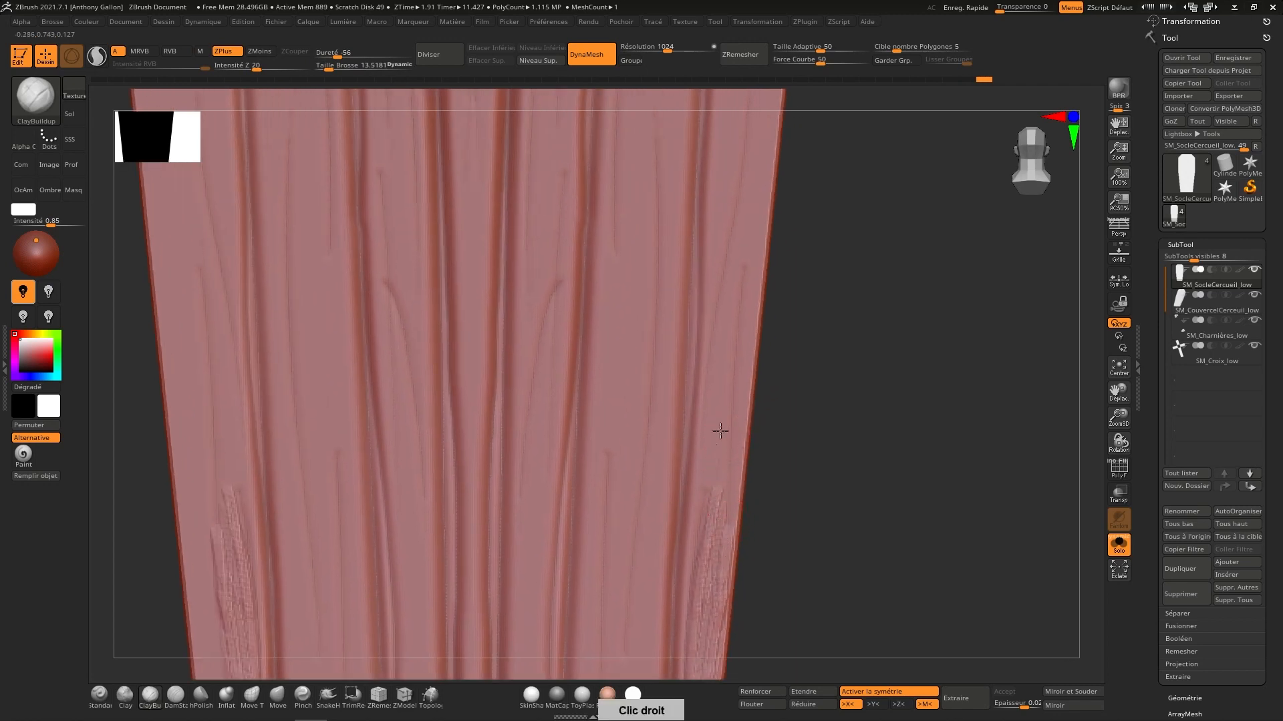
{"action": "left_click_drag", "start_coordinate": [729, 499], "coordinate": [708, 507]}
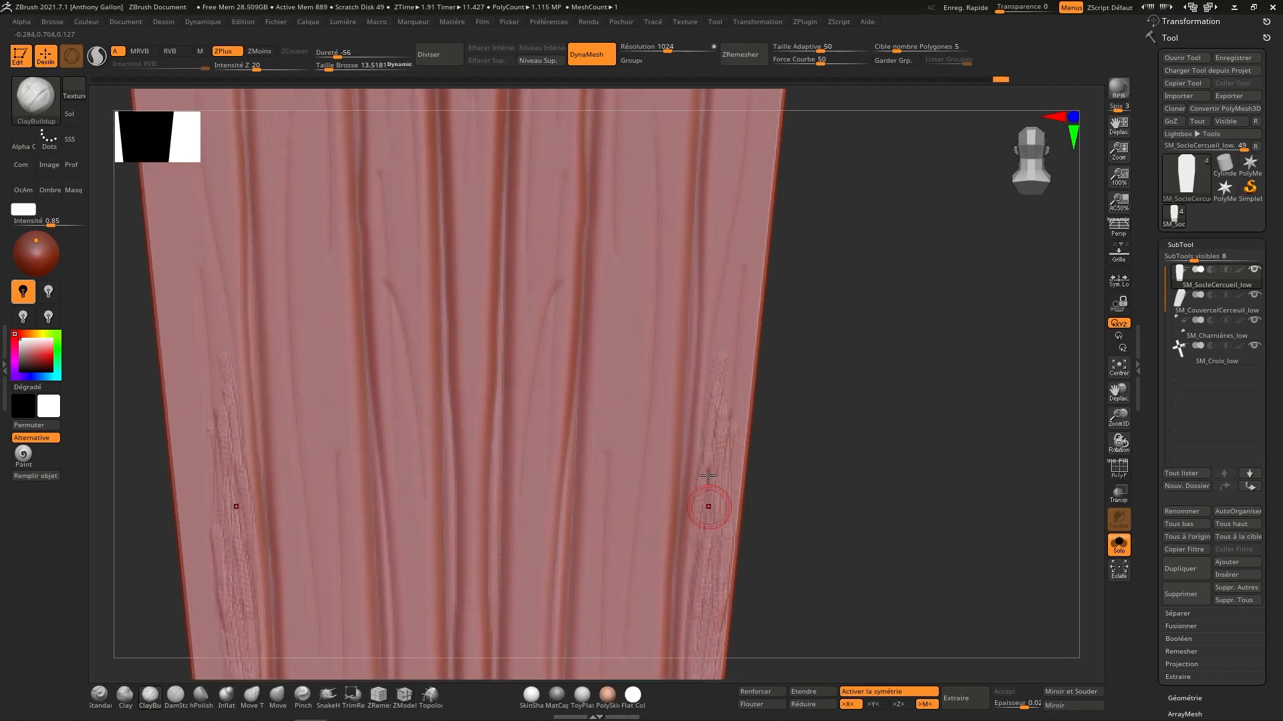
{"action": "right_click_drag", "start_coordinate": [728, 357], "coordinate": [699, 492], "text": "alt"}
{"action": "left_click_drag", "start_coordinate": [699, 493], "coordinate": [699, 553]}
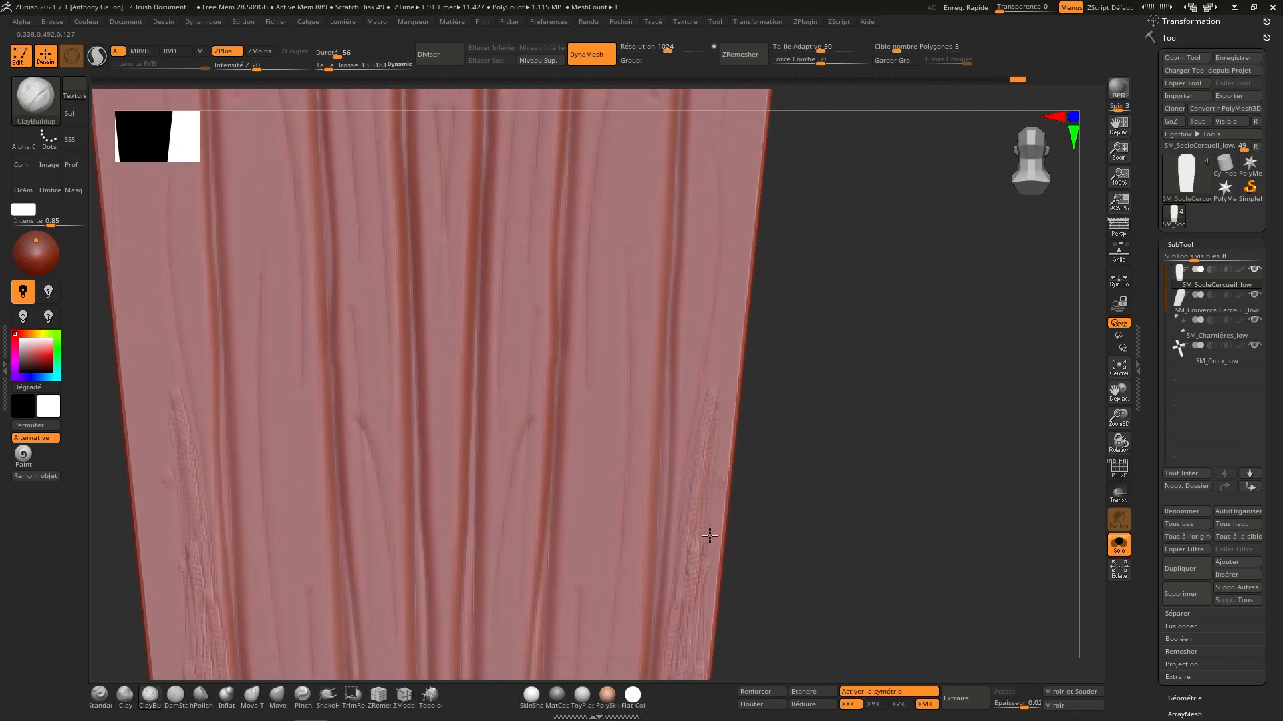
{"action": "right_click_drag", "start_coordinate": [739, 348], "coordinate": [667, 550], "text": "alt"}
{"action": "mouse_move", "coordinate": [686, 347]}
{"action": "left_mouse_down"}
{"action": "mouse_move", "coordinate": [655, 464]}
{"action": "mouse_move", "coordinate": [661, 524]}
{"action": "mouse_move", "coordinate": [676, 411]}
{"action": "left_mouse_up"}
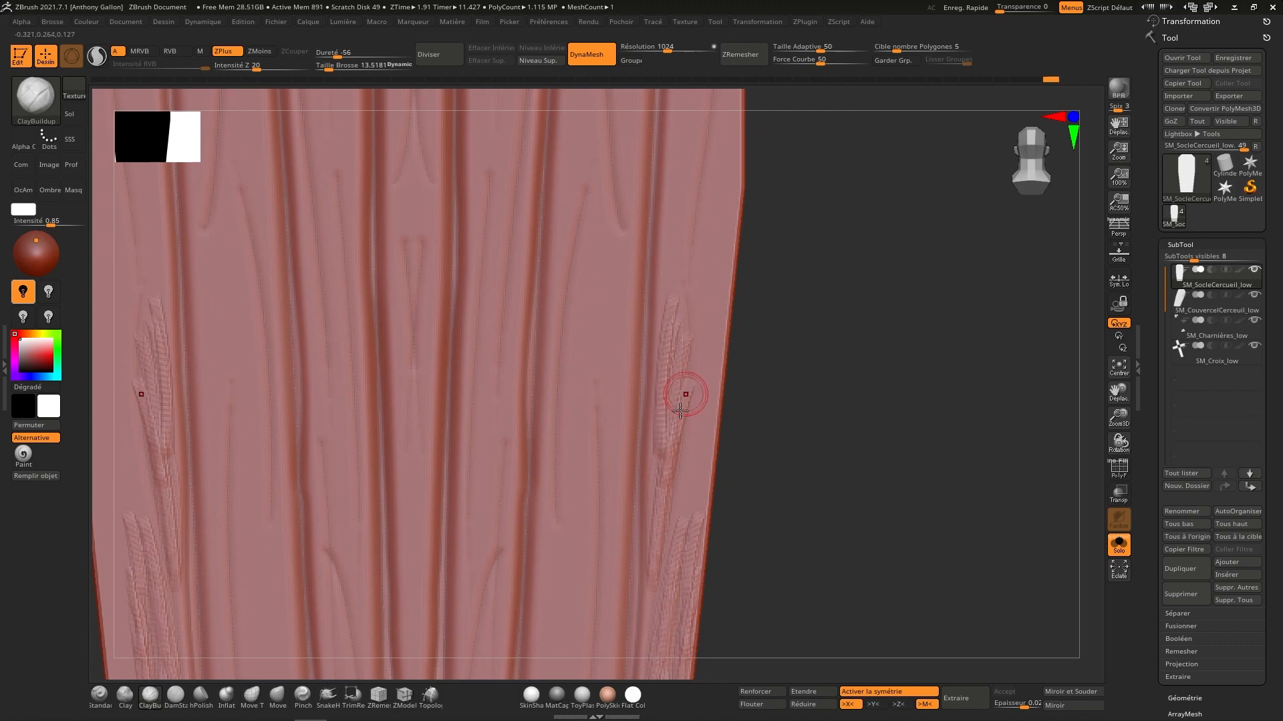
Step: Enlarge the brush to about 25.5 and carry the clay texture along the outer planks past the bend toward the head end
{"action": "key", "text": "s"}
{"action": "left_click_drag", "start_coordinate": [684, 465], "coordinate": [691, 462]}
{"action": "mouse_move", "coordinate": [705, 404]}
{"action": "left_mouse_down"}
{"action": "mouse_move", "coordinate": [695, 480]}
{"action": "mouse_move", "coordinate": [710, 360]}
{"action": "left_mouse_up"}
{"action": "right_click_drag", "start_coordinate": [710, 373], "coordinate": [687, 532], "text": "alt"}
{"action": "mouse_move", "coordinate": [695, 405]}
{"action": "left_mouse_down"}
{"action": "mouse_move", "coordinate": [674, 561]}
{"action": "mouse_move", "coordinate": [687, 387]}
{"action": "mouse_move", "coordinate": [715, 343]}
{"action": "mouse_move", "coordinate": [698, 414]}
{"action": "left_mouse_up"}
{"action": "right_click_drag", "start_coordinate": [705, 400], "coordinate": [692, 488], "text": "alt"}
{"action": "mouse_move", "coordinate": [635, 549]}
{"action": "left_mouse_down"}
{"action": "mouse_move", "coordinate": [657, 401]}
{"action": "mouse_move", "coordinate": [647, 542]}
{"action": "left_mouse_up"}
{"action": "right_click_drag", "start_coordinate": [689, 403], "coordinate": [655, 579], "text": "alt"}
{"action": "mouse_move", "coordinate": [622, 561]}
{"action": "left_mouse_down"}
{"action": "mouse_move", "coordinate": [633, 392]}
{"action": "mouse_move", "coordinate": [608, 594]}
{"action": "mouse_move", "coordinate": [633, 571]}
{"action": "left_mouse_up"}
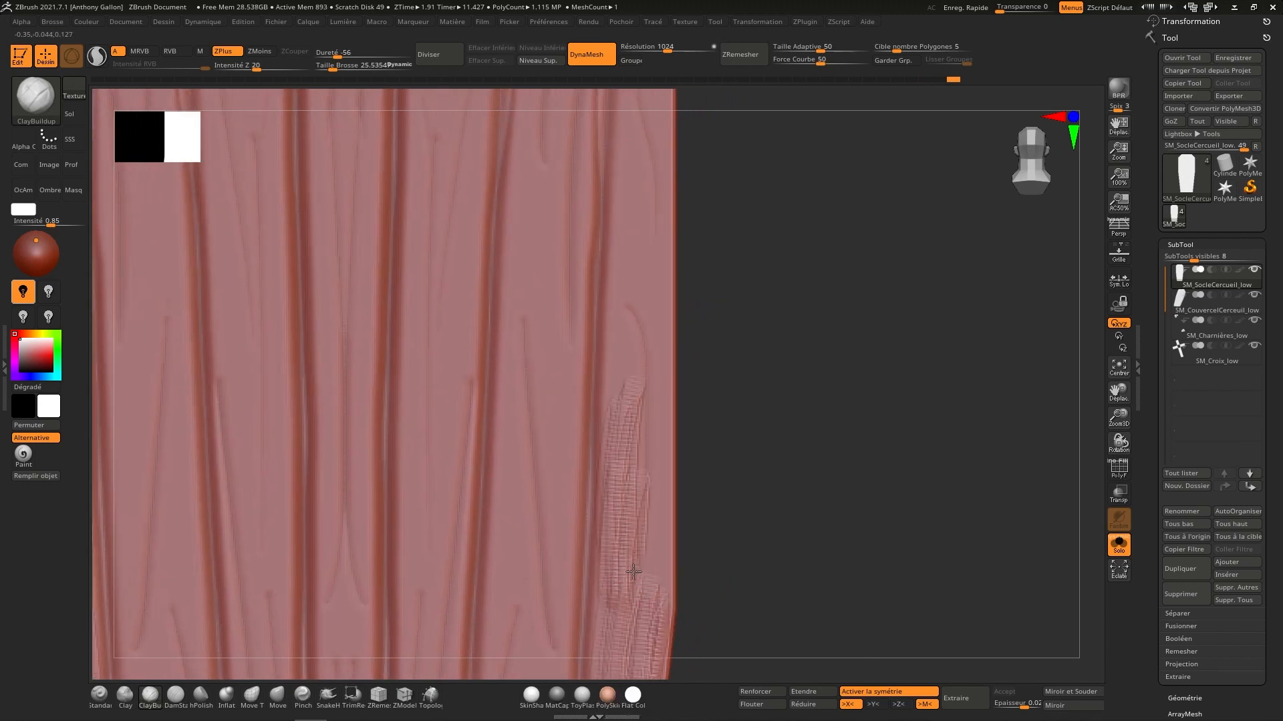
Step: Fill the outer planks' head-end section with layered, lengthwise clay strokes up to the angled corner
{"action": "mouse_move", "coordinate": [627, 436]}
{"action": "left_mouse_down"}
{"action": "mouse_move", "coordinate": [614, 334]}
{"action": "mouse_move", "coordinate": [631, 314]}
{"action": "mouse_move", "coordinate": [656, 477]}
{"action": "left_mouse_up"}
{"action": "mouse_move", "coordinate": [650, 575]}
{"action": "left_mouse_down"}
{"action": "mouse_move", "coordinate": [658, 599]}
{"action": "mouse_move", "coordinate": [657, 324]}
{"action": "left_mouse_up"}
{"action": "right_click_drag", "start_coordinate": [657, 283], "coordinate": [653, 438], "text": "alt"}
{"action": "left_click_drag", "start_coordinate": [658, 524], "coordinate": [614, 376]}
{"action": "mouse_move", "coordinate": [632, 438]}
{"action": "left_mouse_down"}
{"action": "mouse_move", "coordinate": [618, 265]}
{"action": "mouse_move", "coordinate": [638, 364]}
{"action": "mouse_move", "coordinate": [641, 351]}
{"action": "mouse_move", "coordinate": [652, 509]}
{"action": "mouse_move", "coordinate": [661, 338]}
{"action": "left_mouse_up"}
{"action": "right_click_drag", "start_coordinate": [662, 348], "coordinate": [667, 475], "text": "alt"}
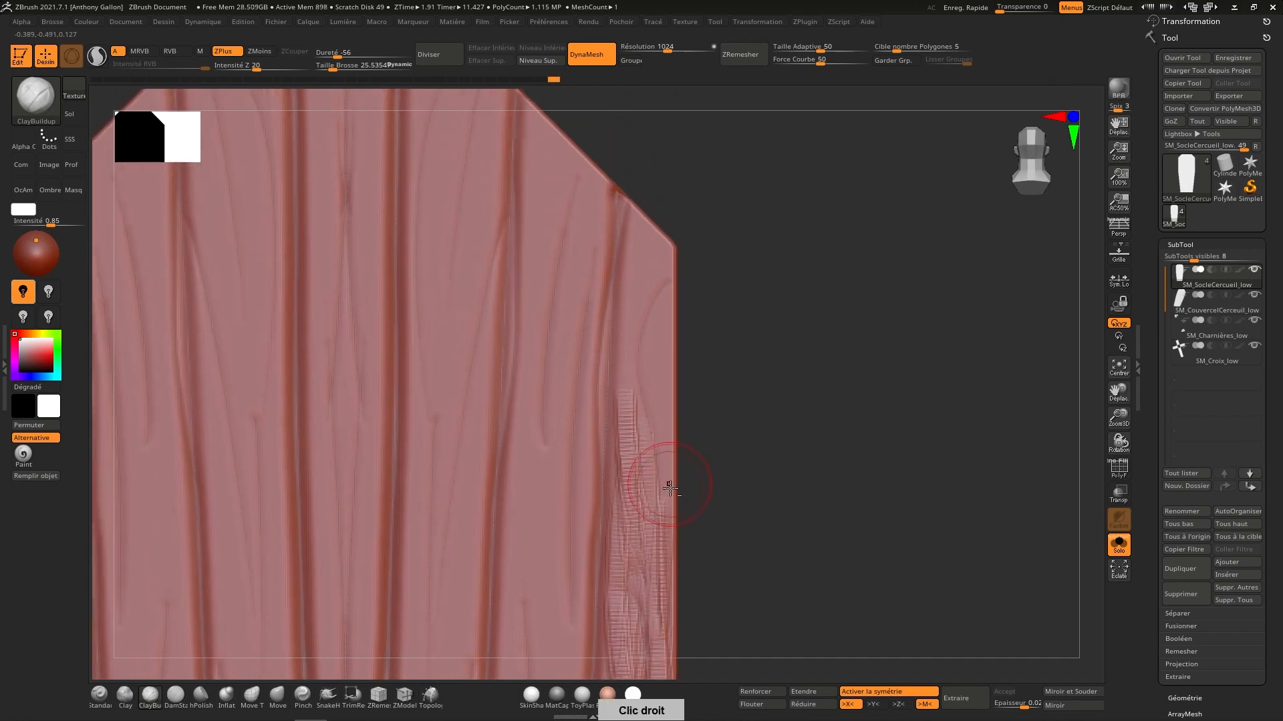
{"action": "mouse_move", "coordinate": [668, 555]}
{"action": "left_mouse_down"}
{"action": "mouse_move", "coordinate": [658, 314]}
{"action": "mouse_move", "coordinate": [664, 338]}
{"action": "mouse_move", "coordinate": [648, 280]}
{"action": "mouse_move", "coordinate": [631, 312]}
{"action": "left_mouse_up"}
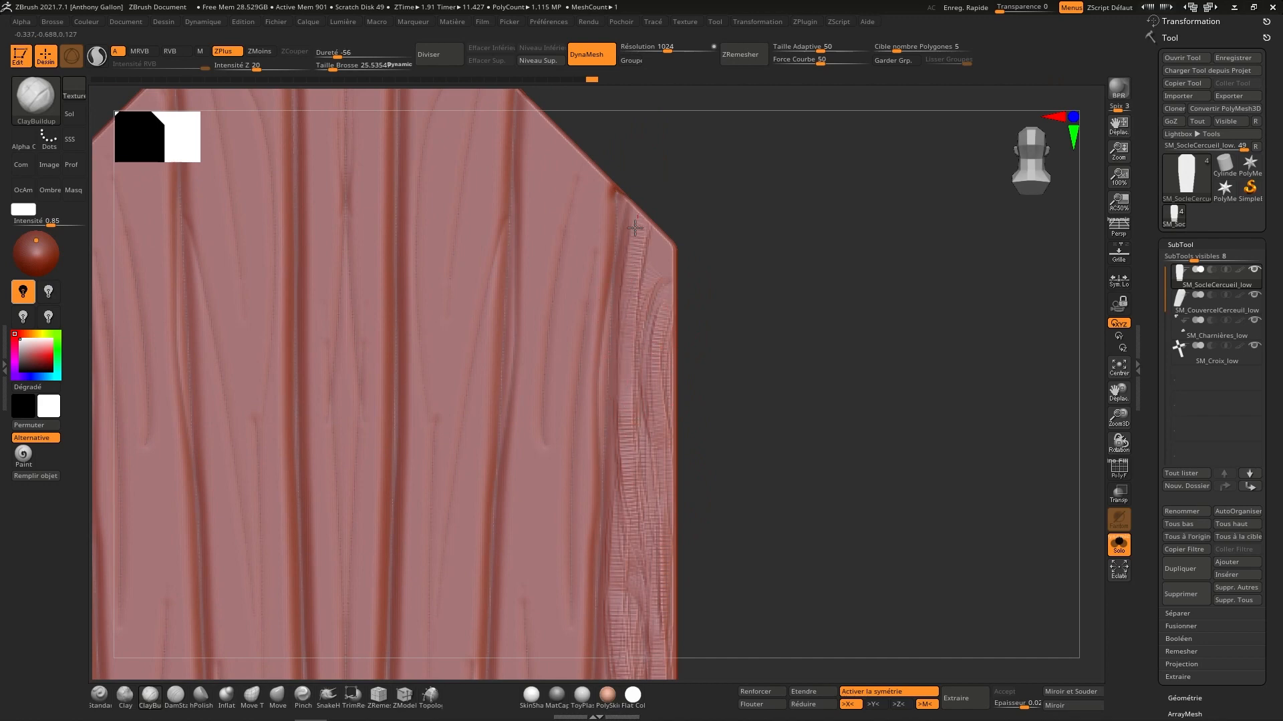
Step: Extend the texture onto the angled corner, then add lengthwise strokes to the upper side face with brush size about 61.6
{"action": "right_click_drag", "start_coordinate": [684, 234], "coordinate": [664, 222]}
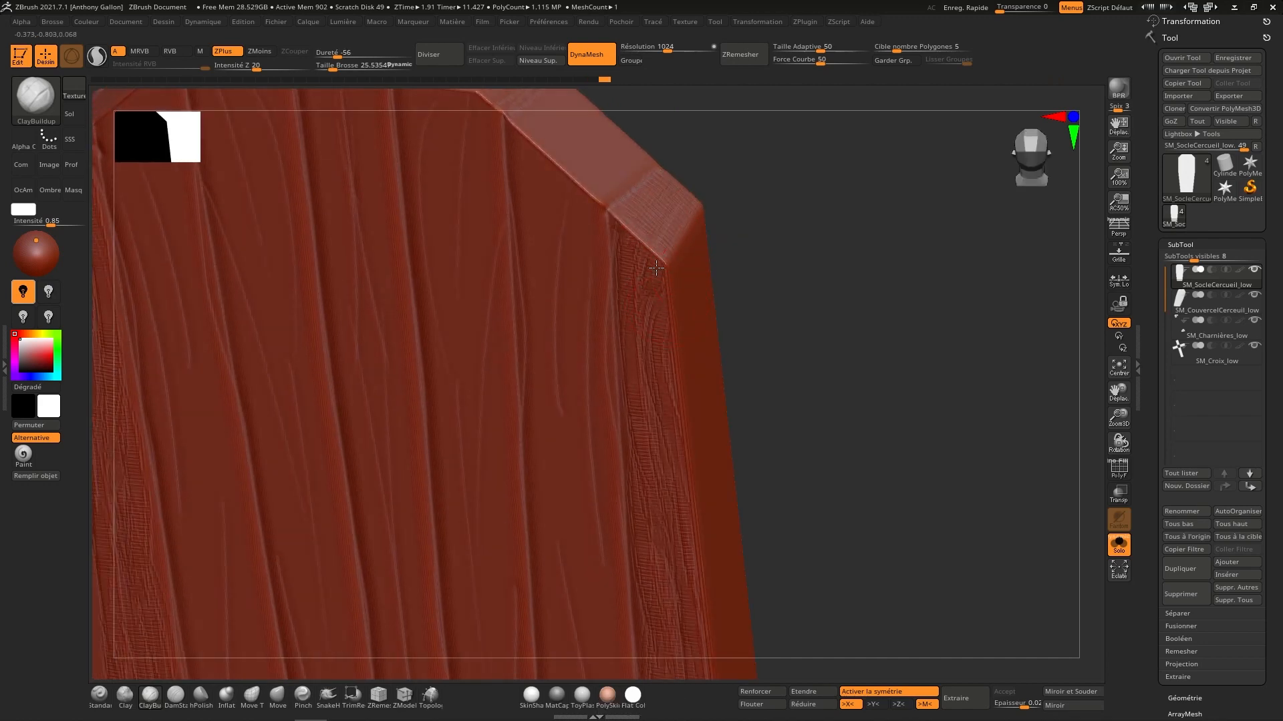
{"action": "mouse_move", "coordinate": [724, 329]}
{"action": "right_mouse_down"}
{"action": "mouse_move", "coordinate": [678, 334]}
{"action": "mouse_move", "coordinate": [657, 228]}
{"action": "right_mouse_up"}
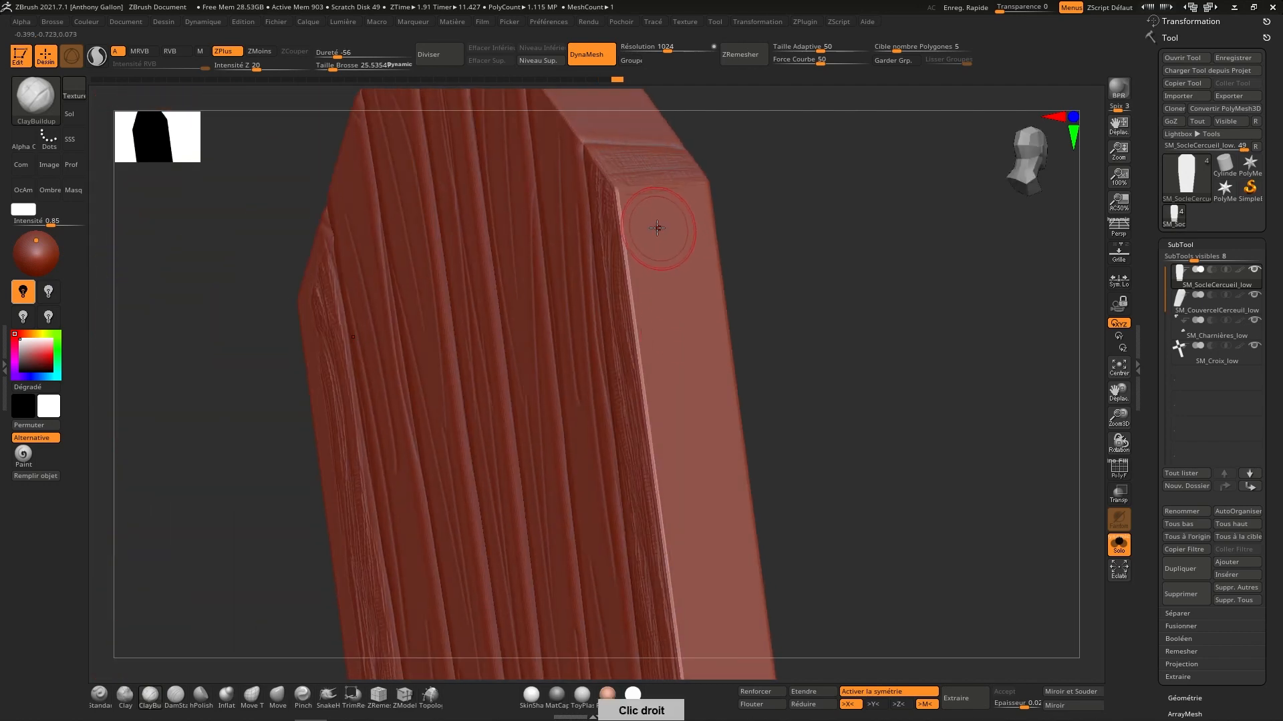
{"action": "left_click", "coordinate": [1038, 144]}
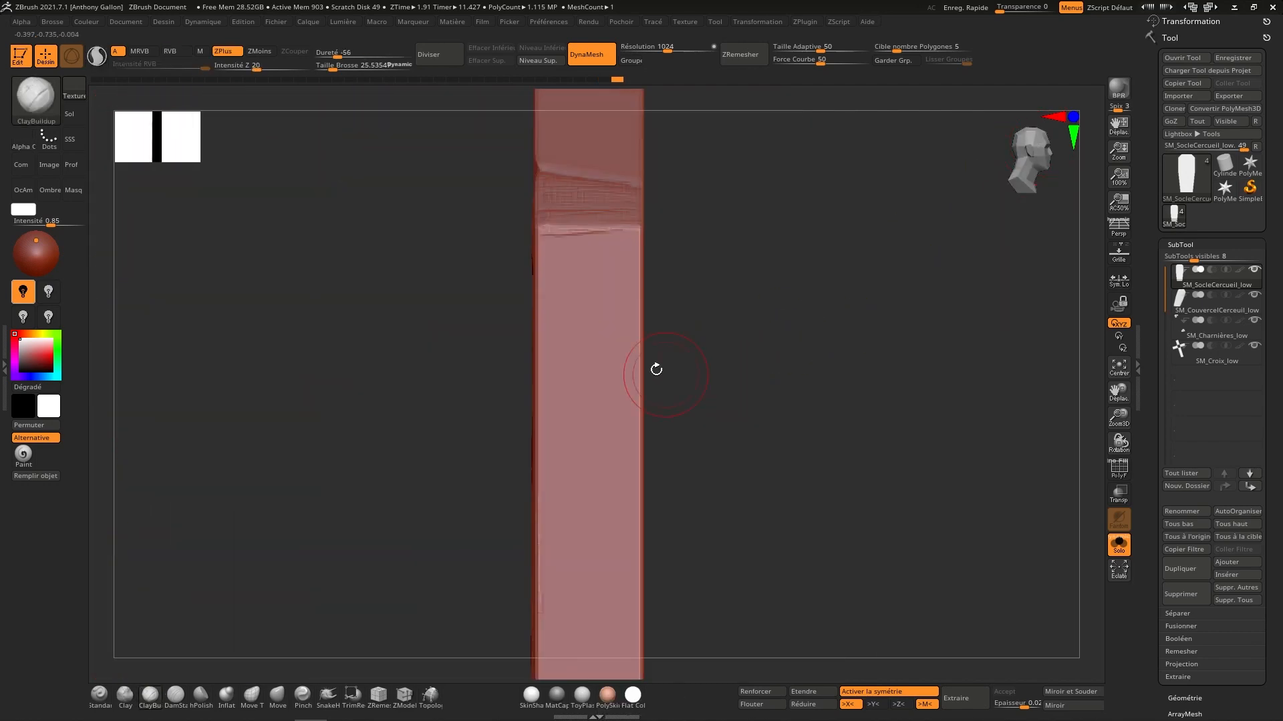
{"action": "right_click_drag", "start_coordinate": [587, 438], "coordinate": [603, 201], "text": "alt"}
{"action": "key", "text": "s"}
{"action": "left_click_drag", "start_coordinate": [603, 202], "coordinate": [591, 204]}
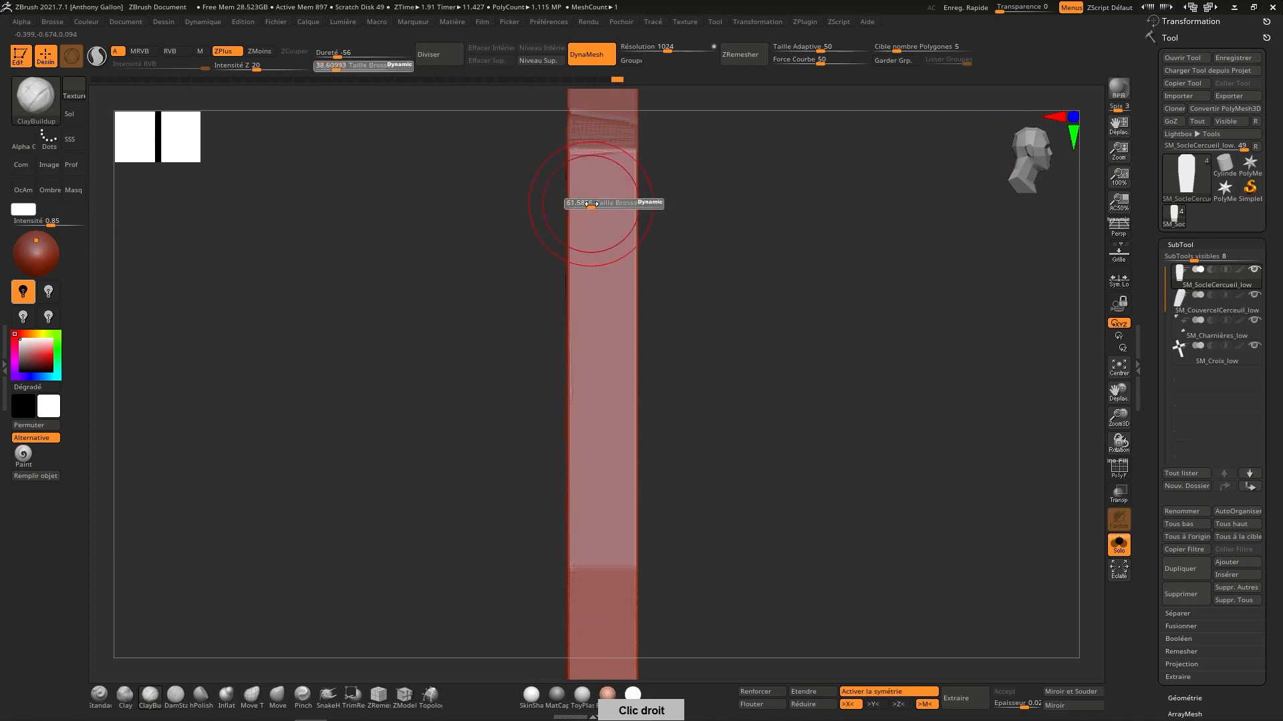
{"action": "mouse_move", "coordinate": [579, 161]}
{"action": "left_mouse_down"}
{"action": "mouse_move", "coordinate": [574, 224]}
{"action": "mouse_move", "coordinate": [616, 161]}
{"action": "mouse_move", "coordinate": [610, 383]}
{"action": "mouse_move", "coordinate": [621, 422]}
{"action": "mouse_move", "coordinate": [607, 429]}
{"action": "mouse_move", "coordinate": [586, 399]}
{"action": "mouse_move", "coordinate": [576, 595]}
{"action": "mouse_move", "coordinate": [606, 395]}
{"action": "left_mouse_up"}
{"action": "right_click_drag", "start_coordinate": [628, 513], "coordinate": [715, 419]}
{"action": "left_click", "coordinate": [1047, 163]}
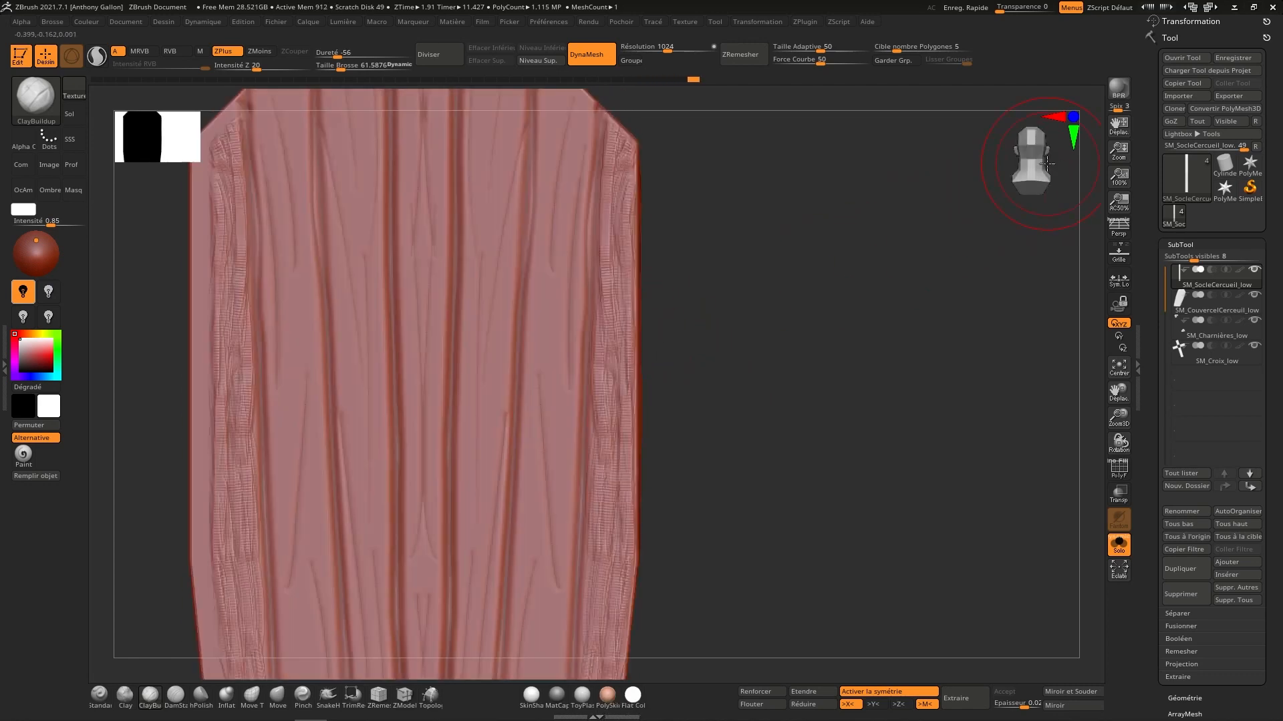
{"action": "left_click", "coordinate": [1025, 171]}
{"action": "right_click_drag", "start_coordinate": [755, 359], "coordinate": [897, 211], "text": "alt"}
{"action": "right_click_drag", "start_coordinate": [628, 489], "coordinate": [642, 356], "text": "alt"}
{"action": "left_click_drag", "start_coordinate": [535, 314], "coordinate": [541, 292]}
{"action": "mouse_move", "coordinate": [555, 365]}
{"action": "left_mouse_down"}
{"action": "mouse_move", "coordinate": [544, 444]}
{"action": "mouse_move", "coordinate": [561, 404]}
{"action": "left_mouse_up"}
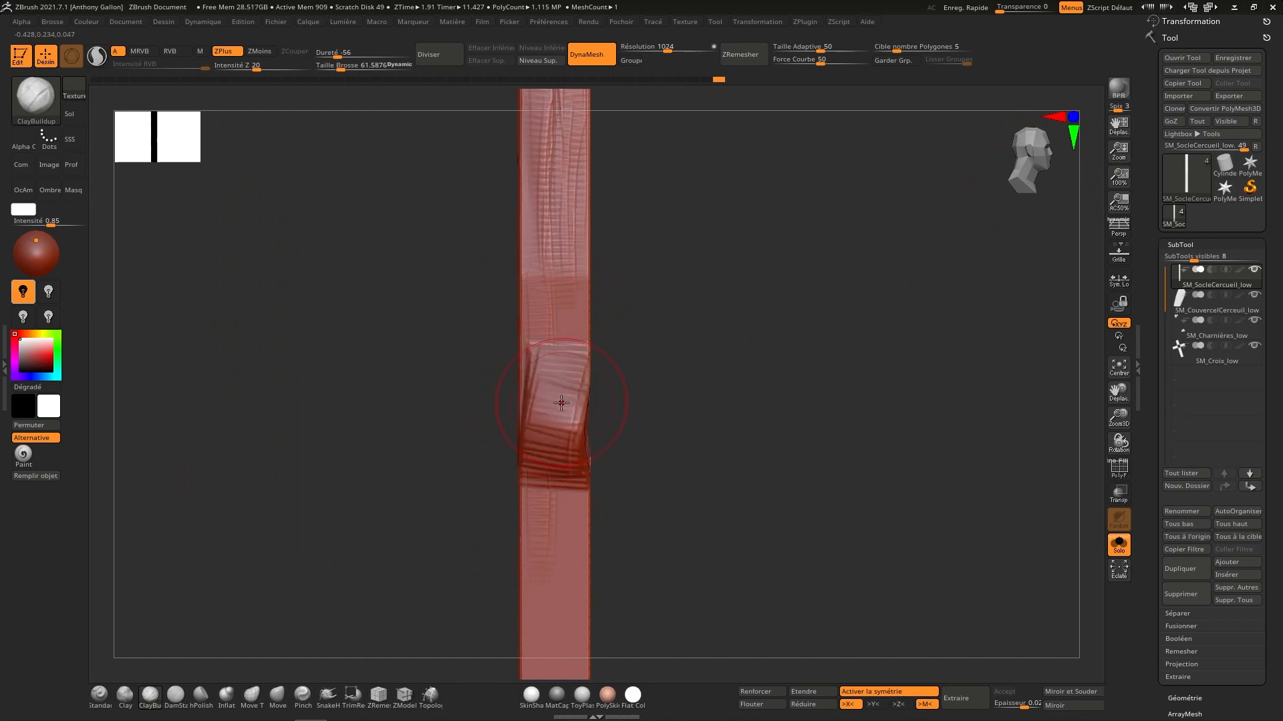
{"action": "right_click_drag", "start_coordinate": [630, 345], "coordinate": [702, 340]}
{"action": "key", "text": "ctrl+z"}
Step: Lay long, overlapping clay strokes lengthwise over the side face around the coffin's bend
{"action": "right_click_drag", "start_coordinate": [592, 386], "coordinate": [511, 381]}
{"action": "right_click_drag", "start_coordinate": [1022, 177], "coordinate": [1029, 172], "text": "shift"}
{"action": "mouse_move", "coordinate": [616, 235]}
{"action": "left_mouse_down"}
{"action": "mouse_move", "coordinate": [590, 451]}
{"action": "mouse_move", "coordinate": [606, 541]}
{"action": "left_mouse_up"}
{"action": "left_click_drag", "start_coordinate": [632, 273], "coordinate": [624, 527]}
{"action": "left_click_drag", "start_coordinate": [628, 321], "coordinate": [621, 541]}
{"action": "left_click_drag", "start_coordinate": [609, 455], "coordinate": [610, 568]}
Step: Cover the lower side face with lengthwise clay strokes down to the foot end
{"action": "right_click_drag", "start_coordinate": [619, 547], "coordinate": [605, 387], "text": "alt"}
{"action": "left_click_drag", "start_coordinate": [599, 241], "coordinate": [604, 494]}
{"action": "left_click_drag", "start_coordinate": [616, 401], "coordinate": [587, 629]}
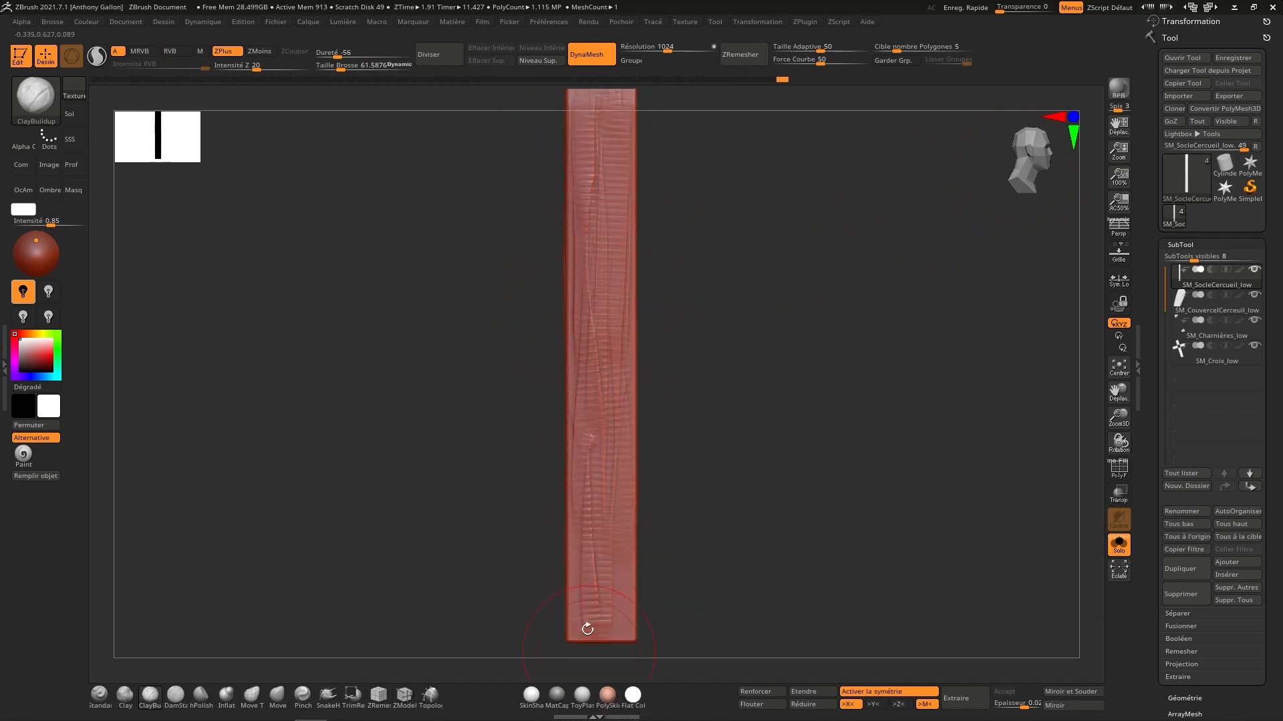
{"action": "mouse_move", "coordinate": [594, 539]}
{"action": "left_mouse_down"}
{"action": "mouse_move", "coordinate": [597, 628]}
{"action": "mouse_move", "coordinate": [617, 629]}
{"action": "mouse_move", "coordinate": [585, 607]}
{"action": "mouse_move", "coordinate": [604, 579]}
{"action": "left_mouse_up"}
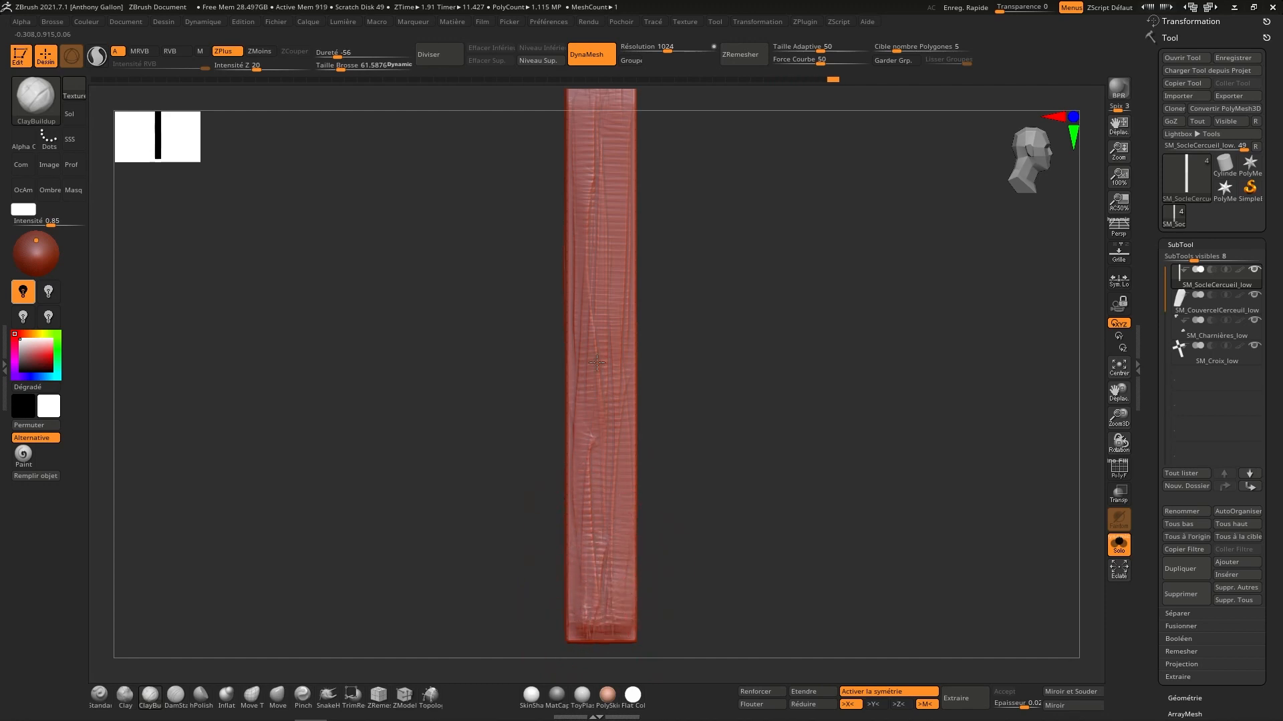
Step: Reduce the brush size to about 38.6 and turn off sculpting symmetry with the back face in view
{"action": "right_click_drag", "start_coordinate": [615, 284], "coordinate": [991, 229], "text": "alt"}
{"action": "right_click_drag", "start_coordinate": [824, 404], "coordinate": [746, 313], "text": "ctrl"}
{"action": "right_click_drag", "start_coordinate": [750, 374], "coordinate": [764, 349], "text": "alt"}
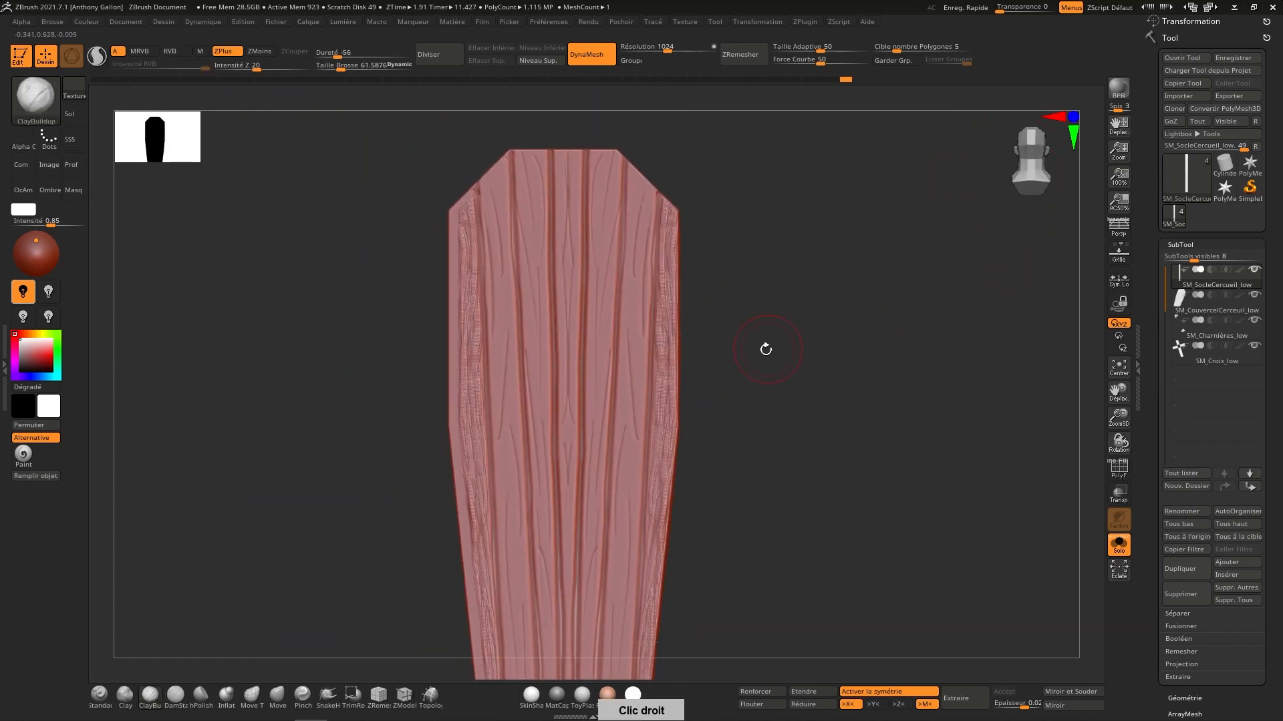
{"action": "key", "text": "s"}
{"action": "left_click_drag", "start_coordinate": [765, 358], "coordinate": [758, 359]}
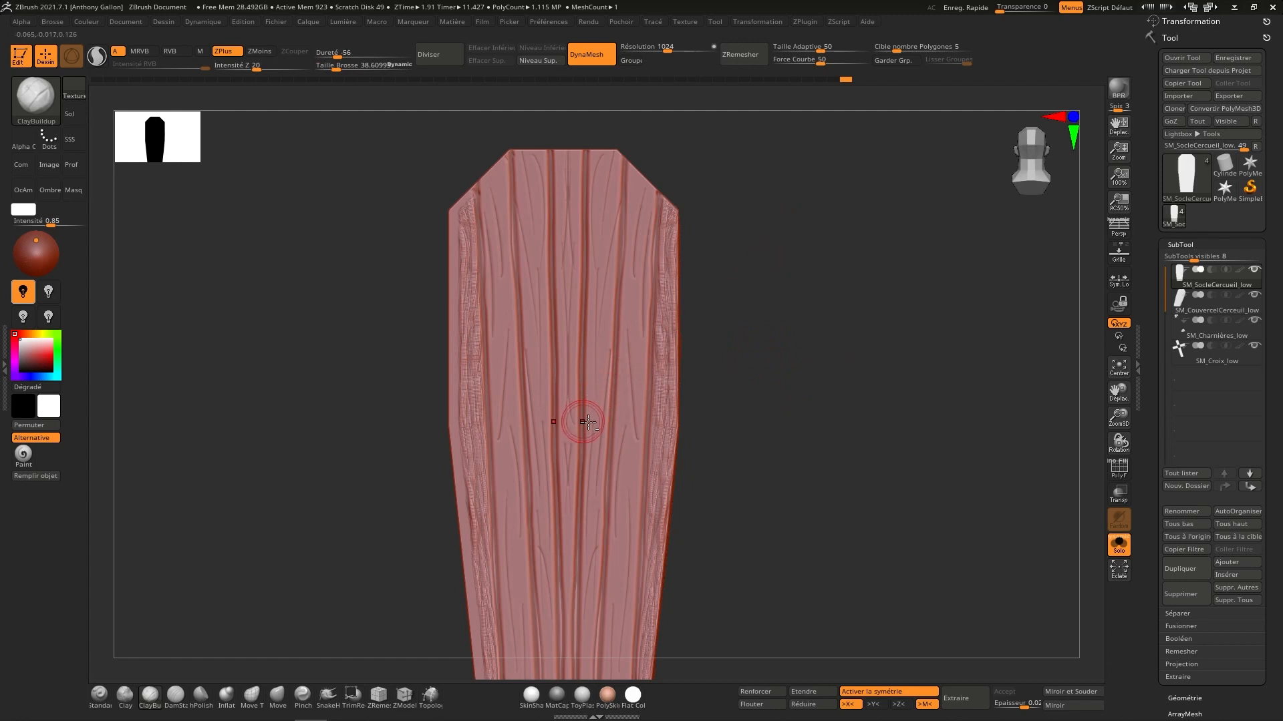
{"action": "right_click_drag", "start_coordinate": [573, 421], "coordinate": [706, 306], "text": "alt"}
{"action": "left_click", "coordinate": [863, 695]}
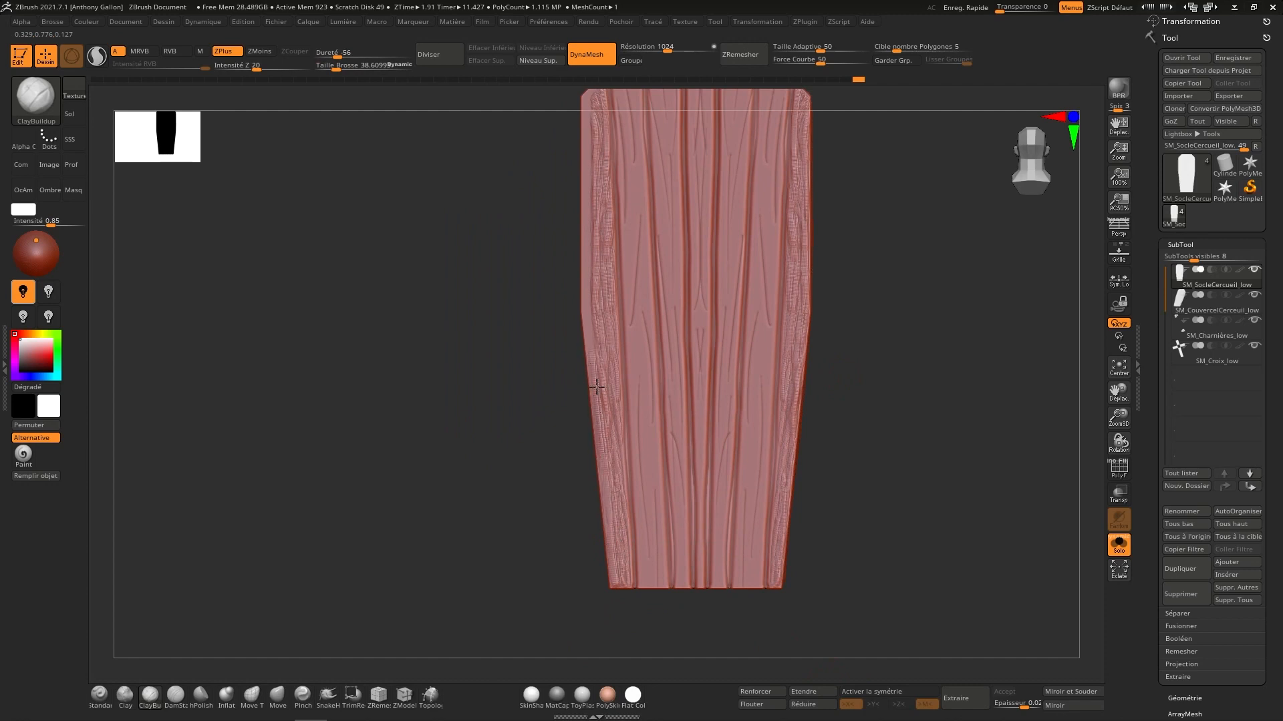
Step: Stroke lengthwise grain texture along the opposite side face, from below its angled corner down to the foot end
{"action": "right_click_drag", "start_coordinate": [594, 316], "coordinate": [603, 424]}
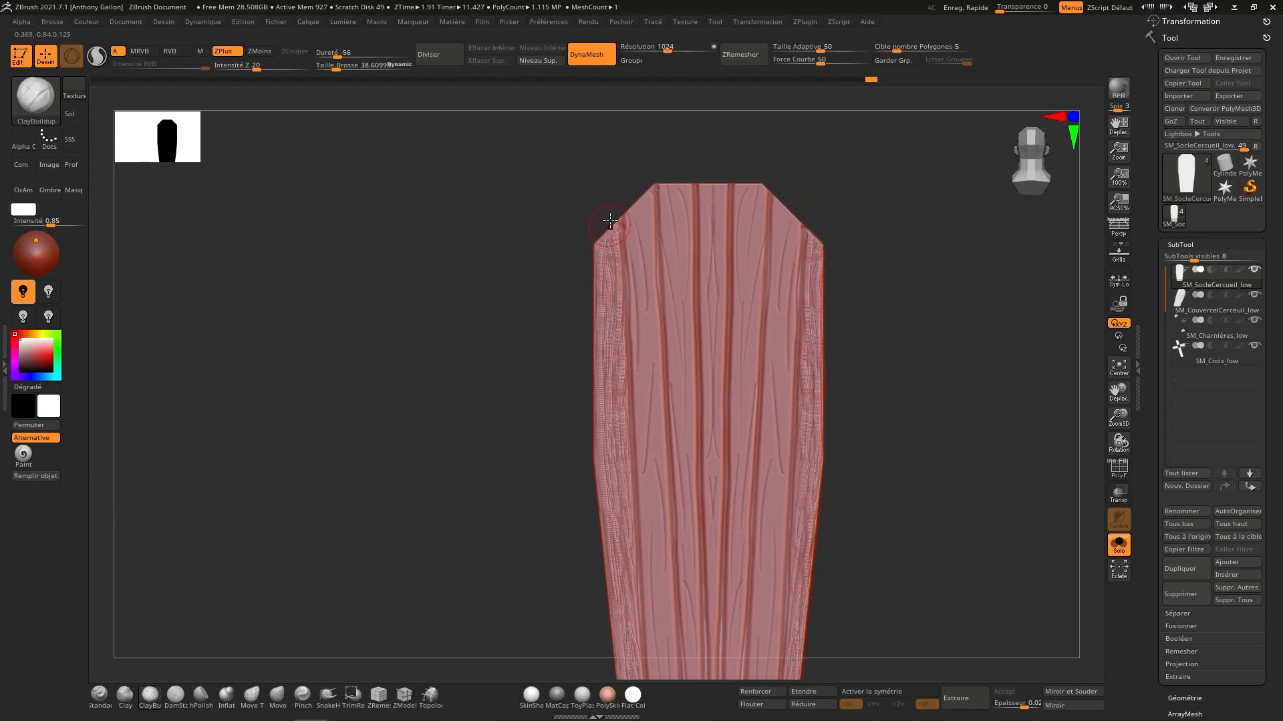
{"action": "right_click_drag", "start_coordinate": [645, 209], "coordinate": [618, 296]}
{"action": "right_click", "coordinate": [669, 248]}
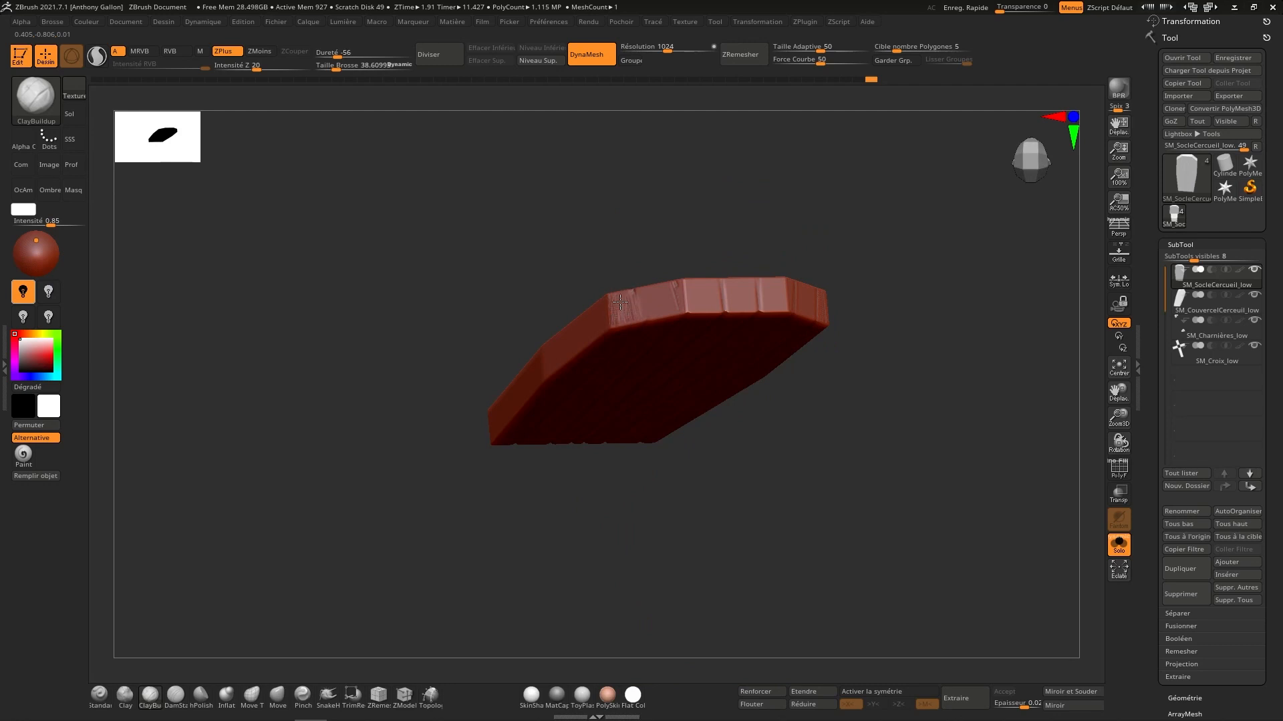
{"action": "mouse_move", "coordinate": [712, 336]}
{"action": "right_mouse_down"}
{"action": "mouse_move", "coordinate": [1026, 174]}
{"action": "mouse_move", "coordinate": [762, 395]}
{"action": "right_mouse_up"}
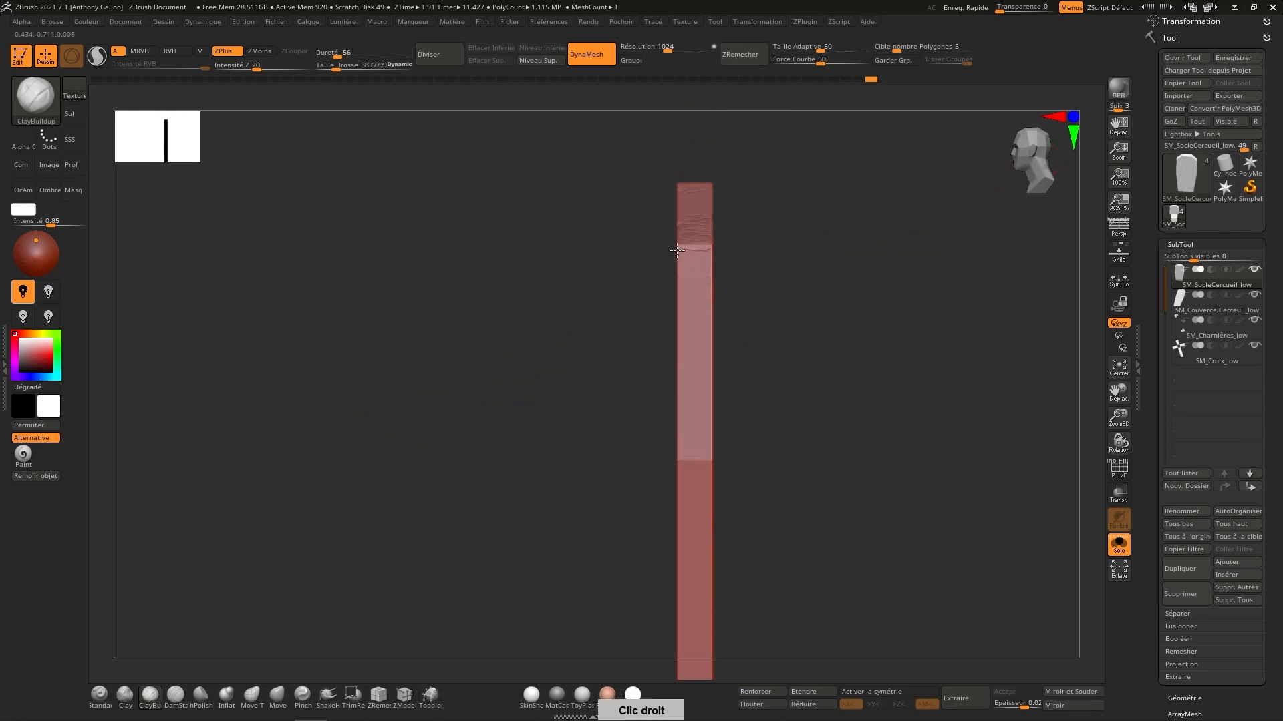
{"action": "left_click_drag", "start_coordinate": [684, 365], "coordinate": [691, 450]}
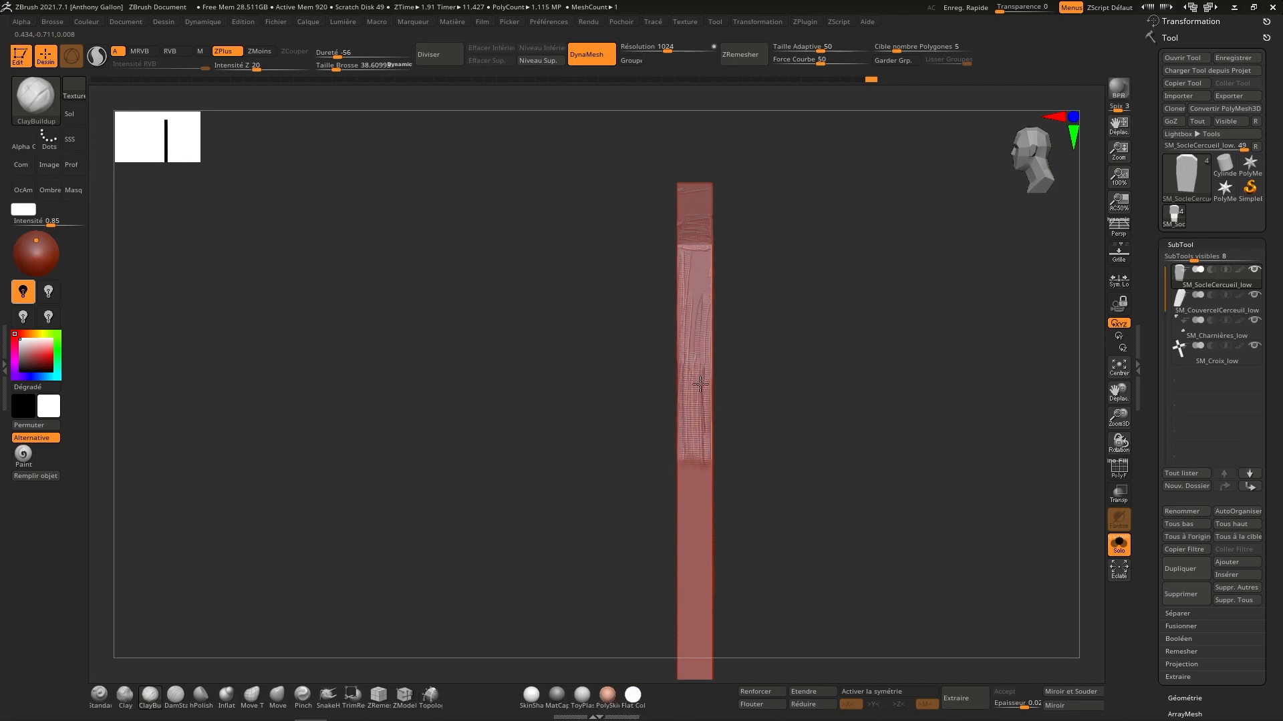
{"action": "left_click_drag", "start_coordinate": [691, 364], "coordinate": [693, 454]}
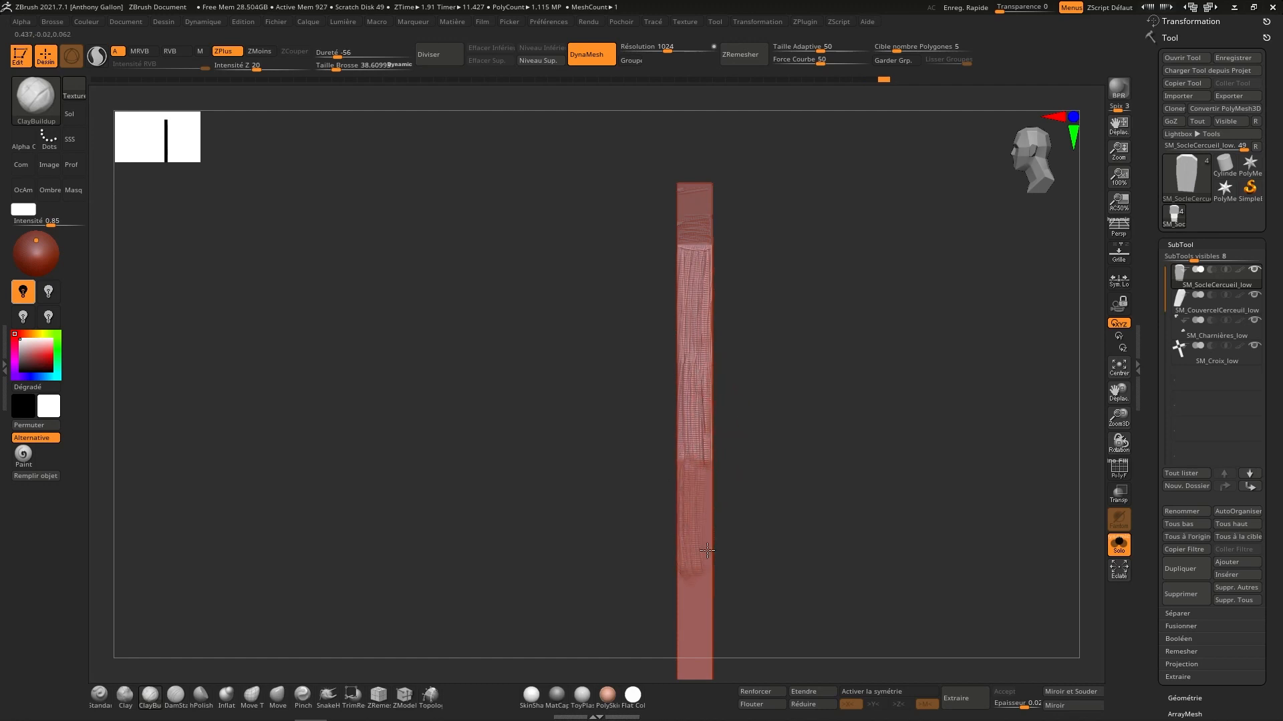
{"action": "mouse_move", "coordinate": [707, 534]}
{"action": "right_mouse_down"}
{"action": "mouse_move", "coordinate": [701, 452]}
{"action": "mouse_move", "coordinate": [702, 517]}
{"action": "right_mouse_up"}
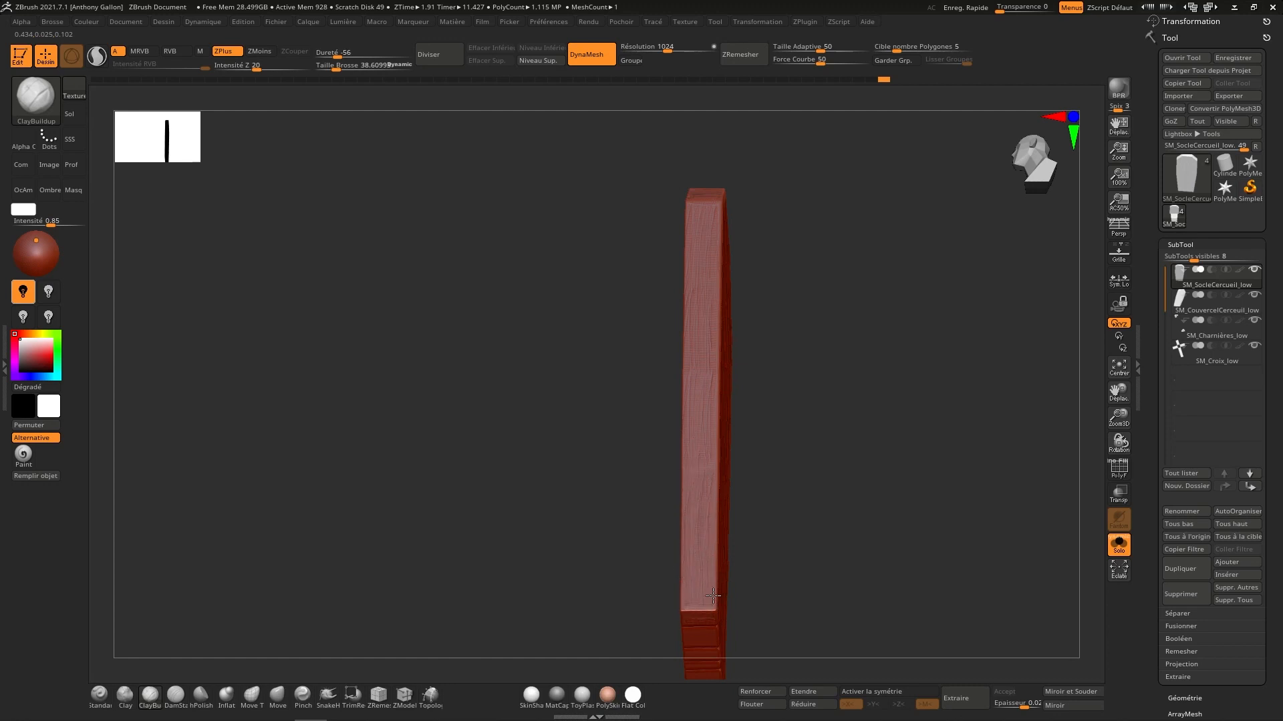
{"action": "left_click_drag", "start_coordinate": [707, 457], "coordinate": [716, 375]}
{"action": "right_click_drag", "start_coordinate": [733, 409], "coordinate": [838, 261]}
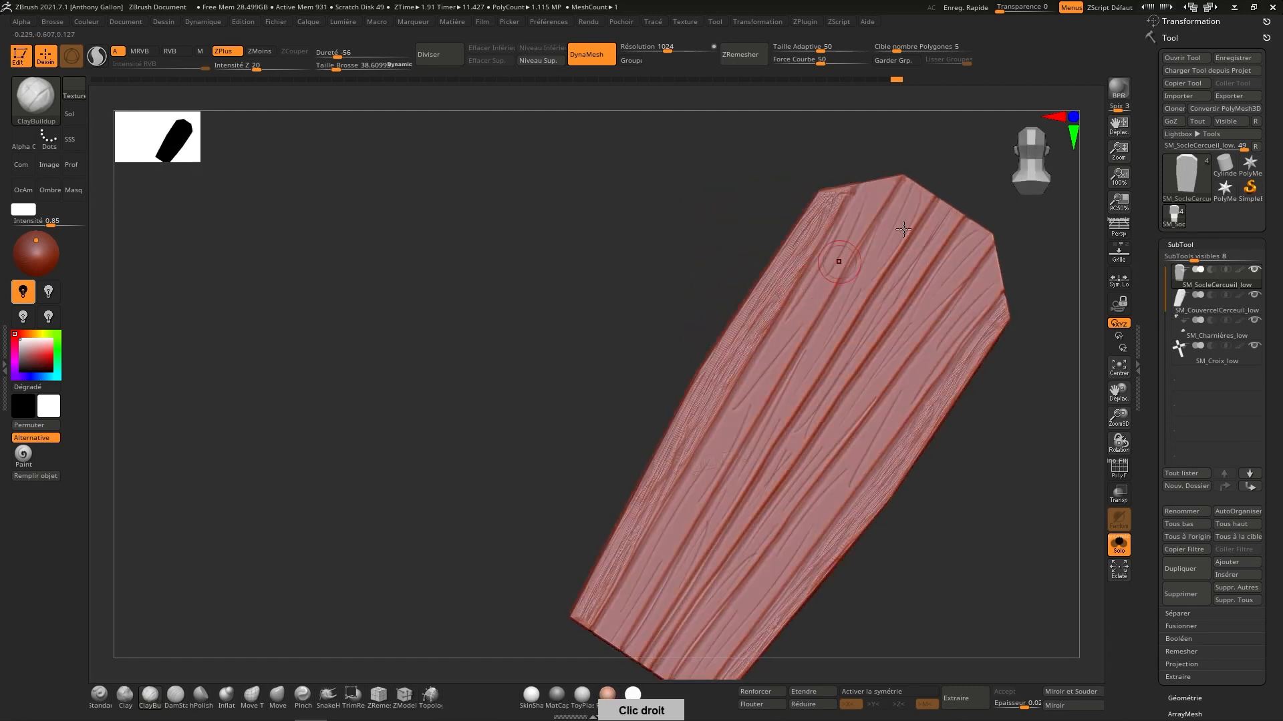
Step: Texture the upper half of the second plank from the left on the back face with wavy clay strokes
{"action": "left_click", "coordinate": [1045, 153]}
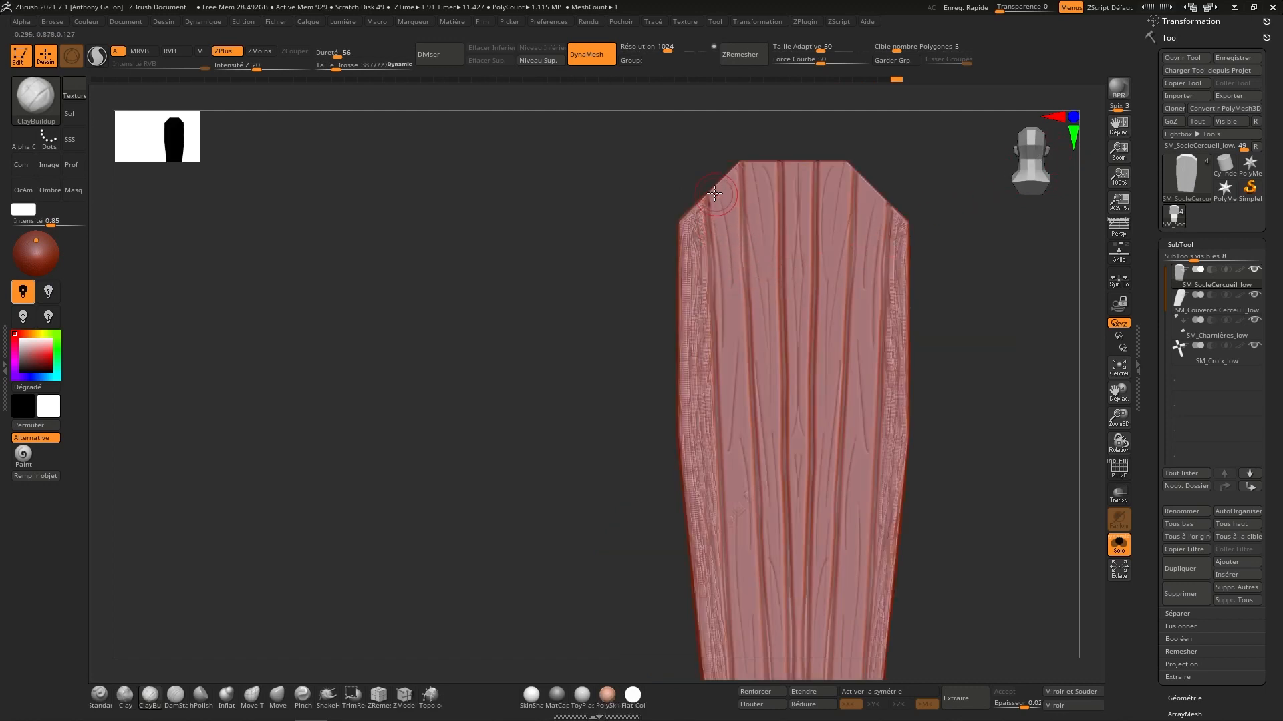
{"action": "left_click_drag", "start_coordinate": [726, 254], "coordinate": [727, 262]}
{"action": "left_click_drag", "start_coordinate": [717, 215], "coordinate": [728, 284]}
{"action": "left_click_drag", "start_coordinate": [724, 191], "coordinate": [735, 279]}
{"action": "mouse_move", "coordinate": [735, 181]}
{"action": "left_mouse_down"}
{"action": "mouse_move", "coordinate": [734, 309]}
{"action": "mouse_move", "coordinate": [716, 320]}
{"action": "mouse_move", "coordinate": [736, 341]}
{"action": "mouse_move", "coordinate": [723, 455]}
{"action": "left_mouse_up"}
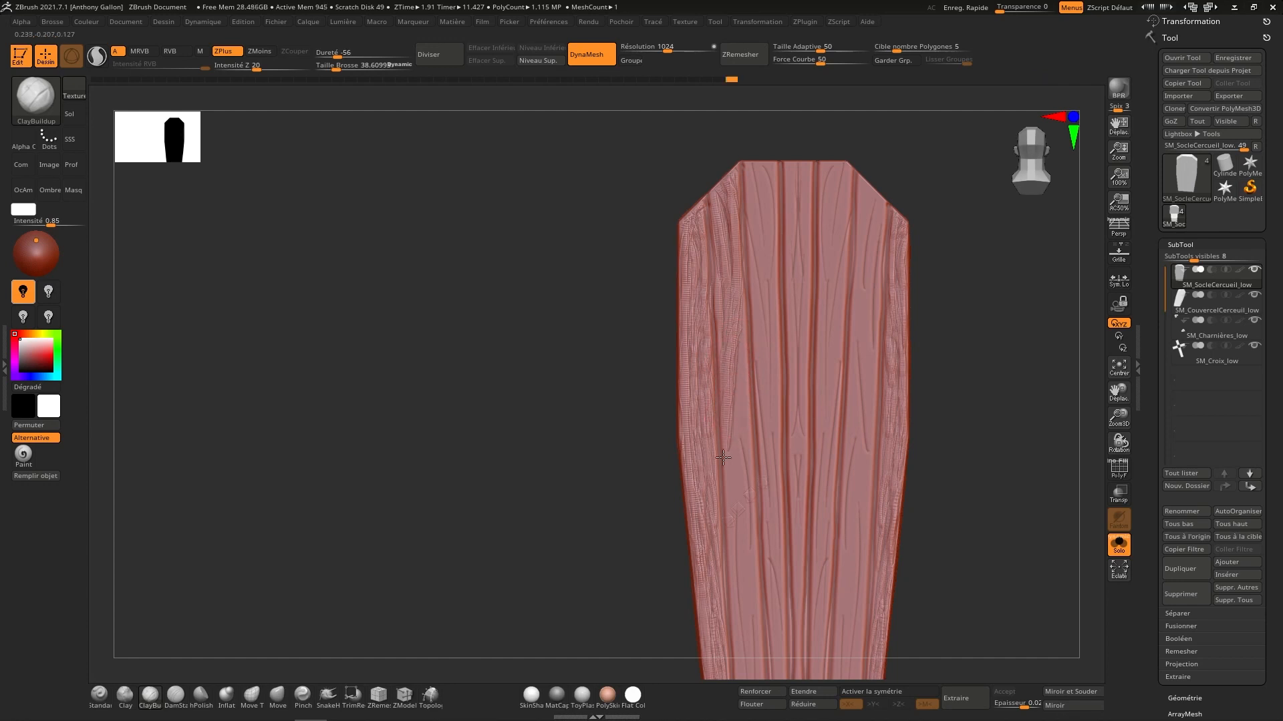
{"action": "mouse_move", "coordinate": [739, 337]}
{"action": "left_mouse_down"}
{"action": "mouse_move", "coordinate": [753, 460]}
{"action": "mouse_move", "coordinate": [731, 509]}
{"action": "left_mouse_up"}
Step: Continue the clay grain down the second plank from the left, filling it to the foot end
{"action": "right_click_drag", "start_coordinate": [737, 490], "coordinate": [736, 363], "text": "alt"}
{"action": "left_click_drag", "start_coordinate": [736, 394], "coordinate": [739, 438]}
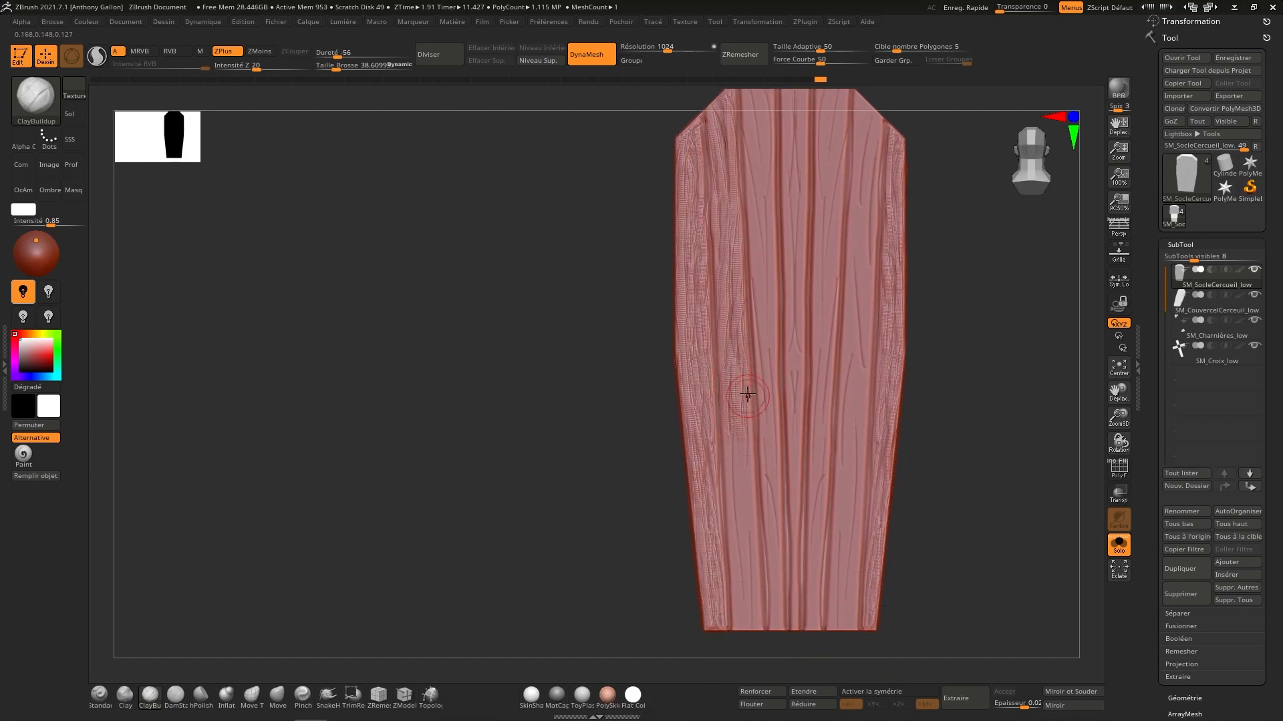
{"action": "left_click_drag", "start_coordinate": [748, 395], "coordinate": [737, 623]}
{"action": "left_click_drag", "start_coordinate": [731, 563], "coordinate": [736, 585]}
{"action": "left_click_drag", "start_coordinate": [733, 454], "coordinate": [738, 511]}
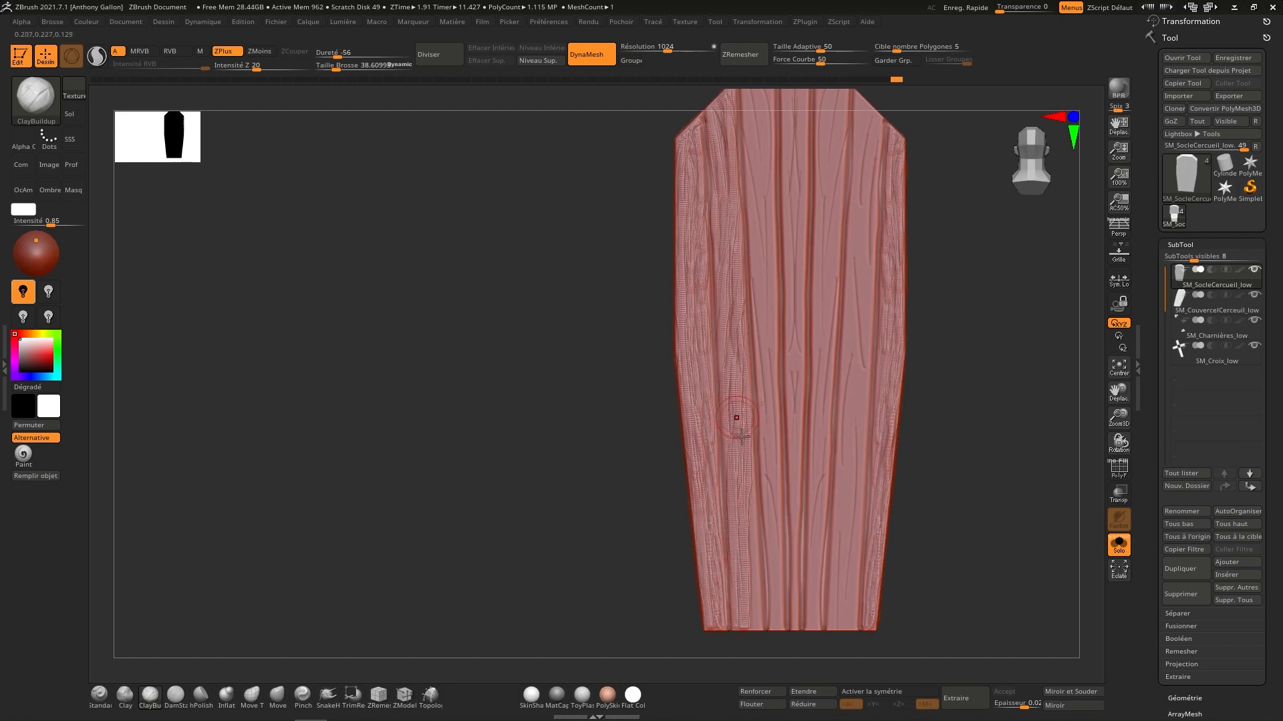
{"action": "left_click_drag", "start_coordinate": [753, 427], "coordinate": [753, 635]}
Step: Fill the third plank from the left on the back face with wavy clay grain, from foot end to head end
{"action": "left_click_drag", "start_coordinate": [778, 594], "coordinate": [776, 628]}
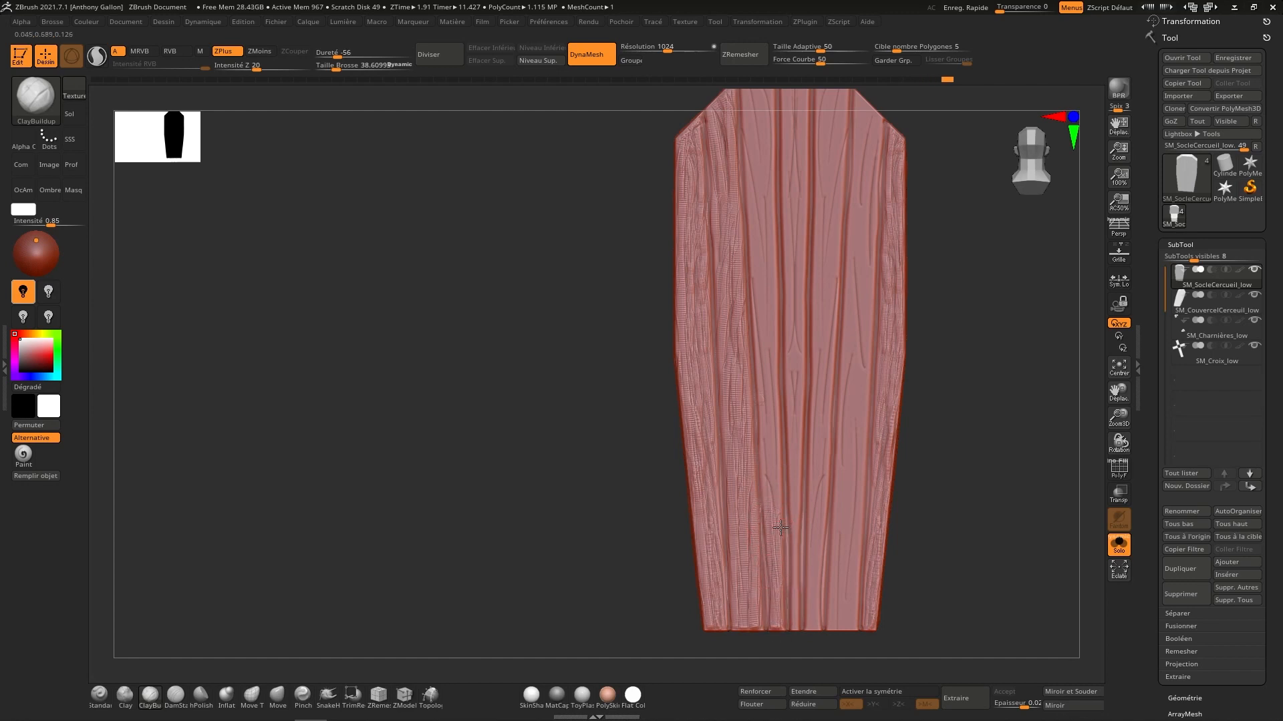
{"action": "left_click_drag", "start_coordinate": [775, 538], "coordinate": [767, 421]}
{"action": "left_click_drag", "start_coordinate": [778, 496], "coordinate": [765, 379]}
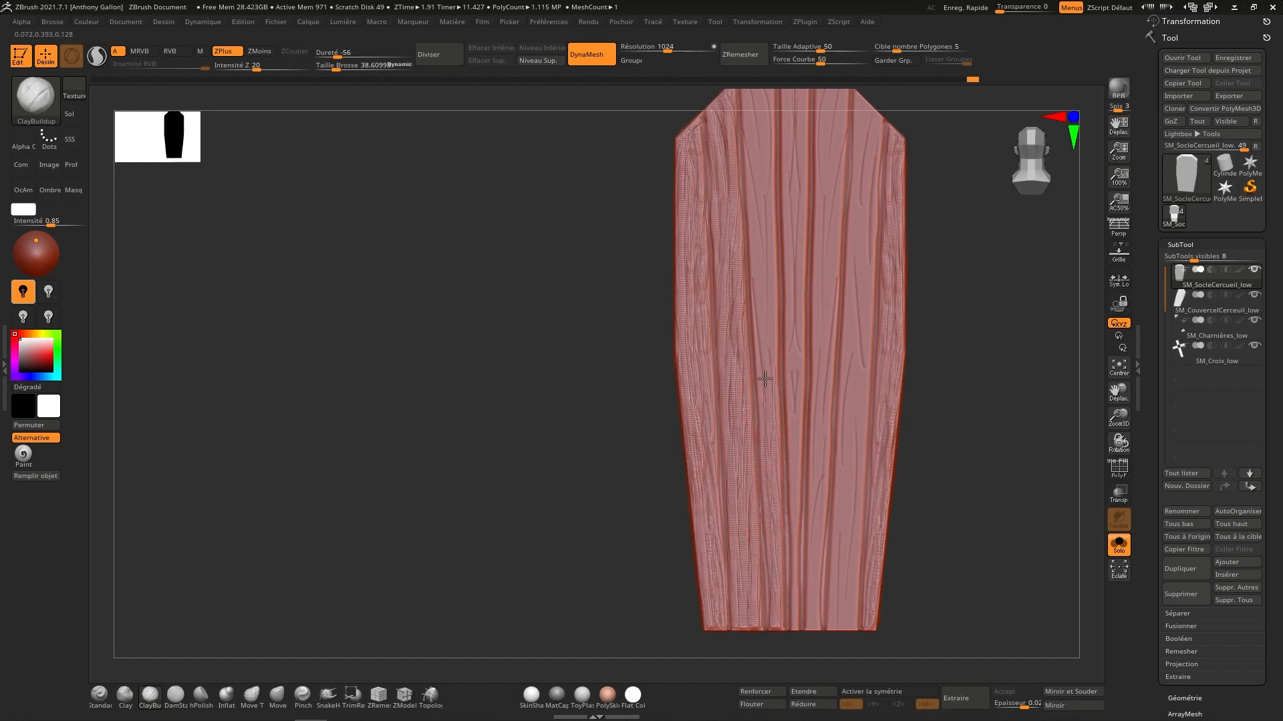
{"action": "mouse_move", "coordinate": [765, 440]}
{"action": "left_mouse_down"}
{"action": "mouse_move", "coordinate": [779, 329]}
{"action": "mouse_move", "coordinate": [759, 335]}
{"action": "left_mouse_up"}
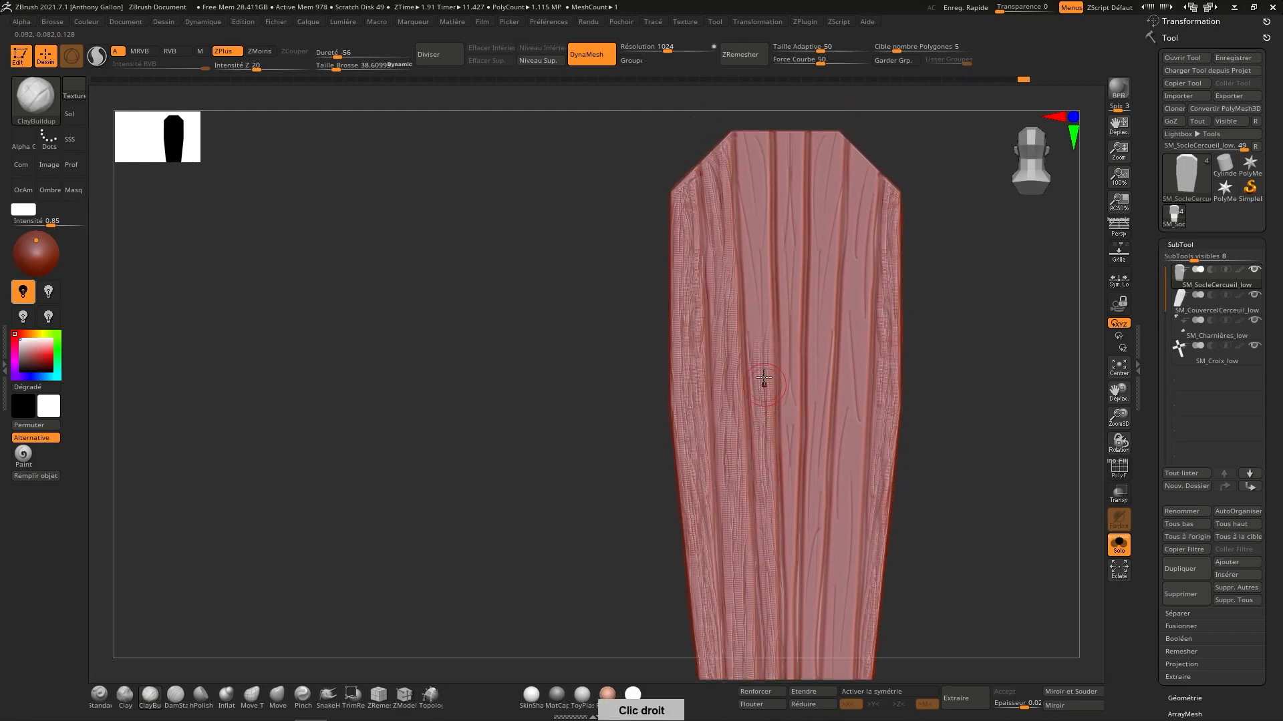
{"action": "right_click_drag", "start_coordinate": [781, 246], "coordinate": [761, 378]}
{"action": "left_click_drag", "start_coordinate": [751, 250], "coordinate": [763, 328]}
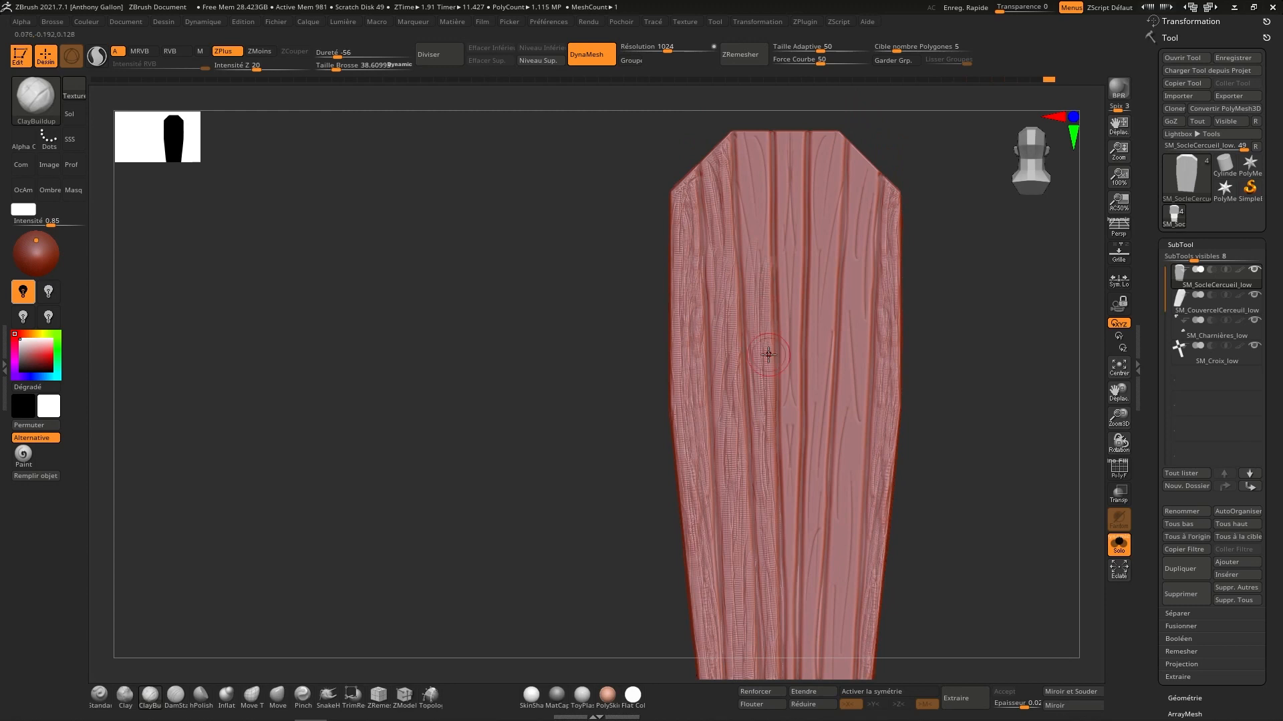
{"action": "right_click_drag", "start_coordinate": [769, 262], "coordinate": [750, 367]}
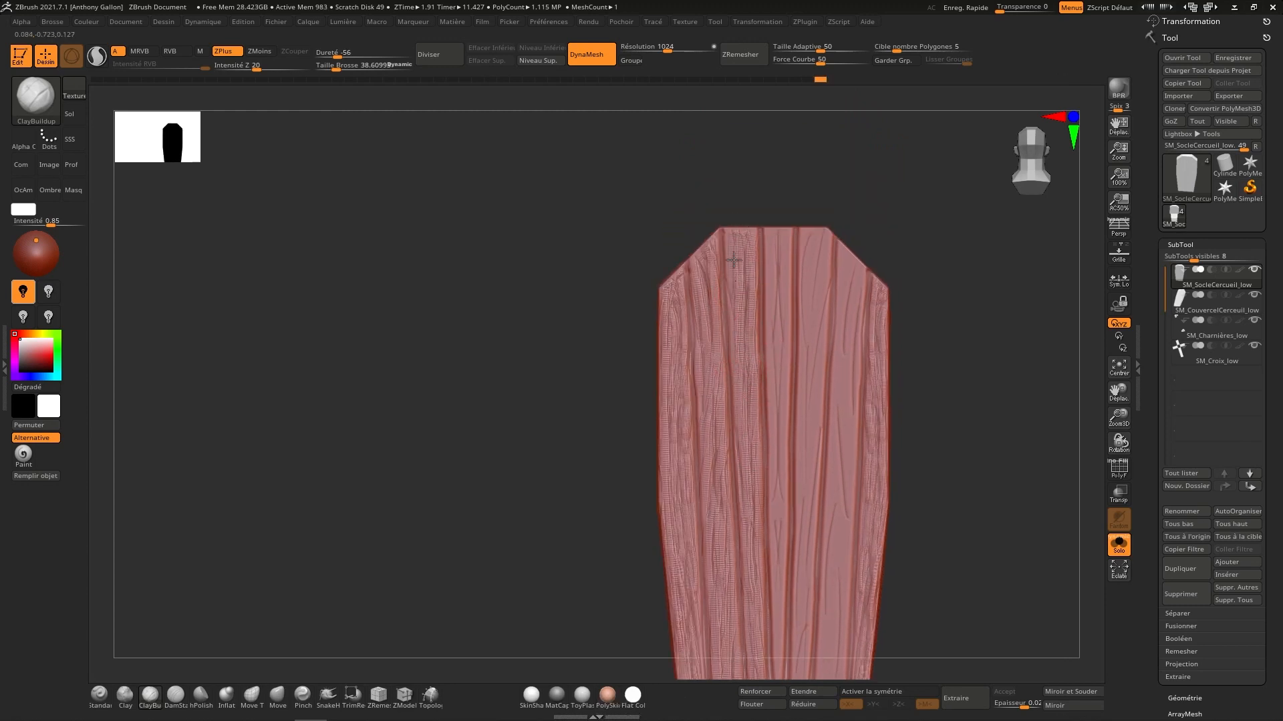
Step: Texture the coffin's head end face and its angled corner faces with short ClayBuildup grain strokes
{"action": "right_click_drag", "start_coordinate": [750, 269], "coordinate": [729, 223]}
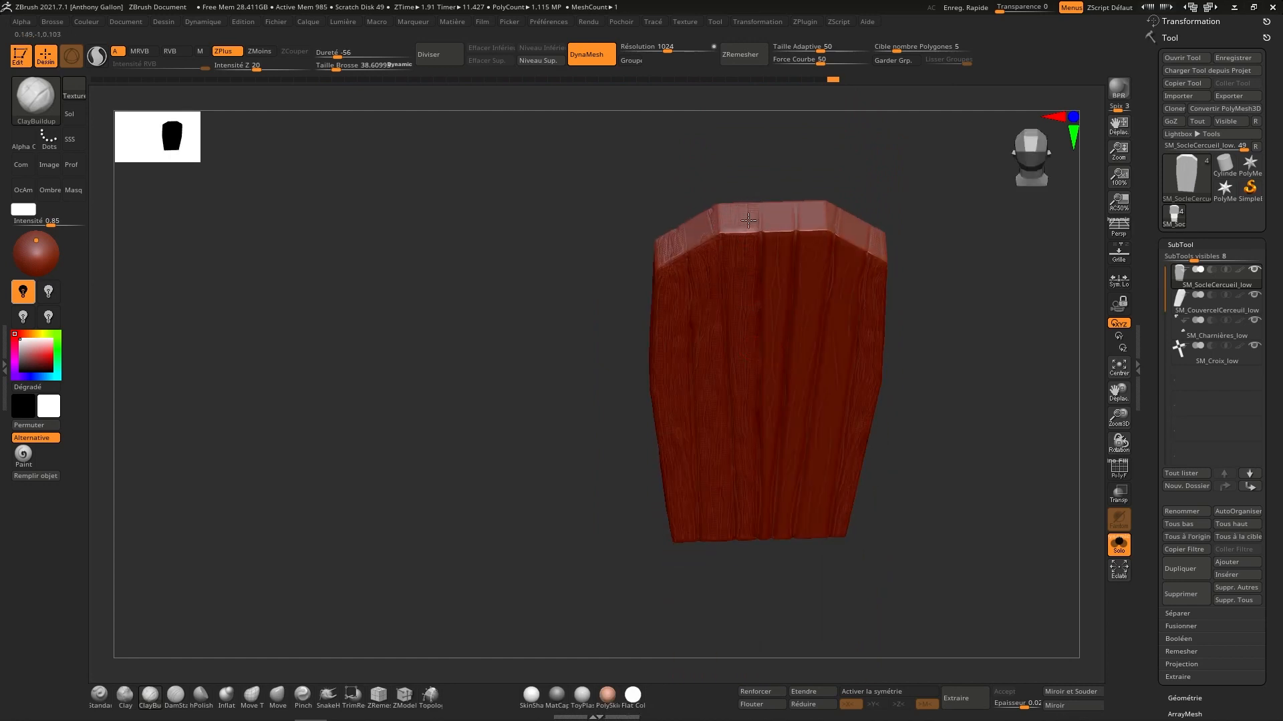
{"action": "left_click_drag", "start_coordinate": [733, 213], "coordinate": [770, 211]}
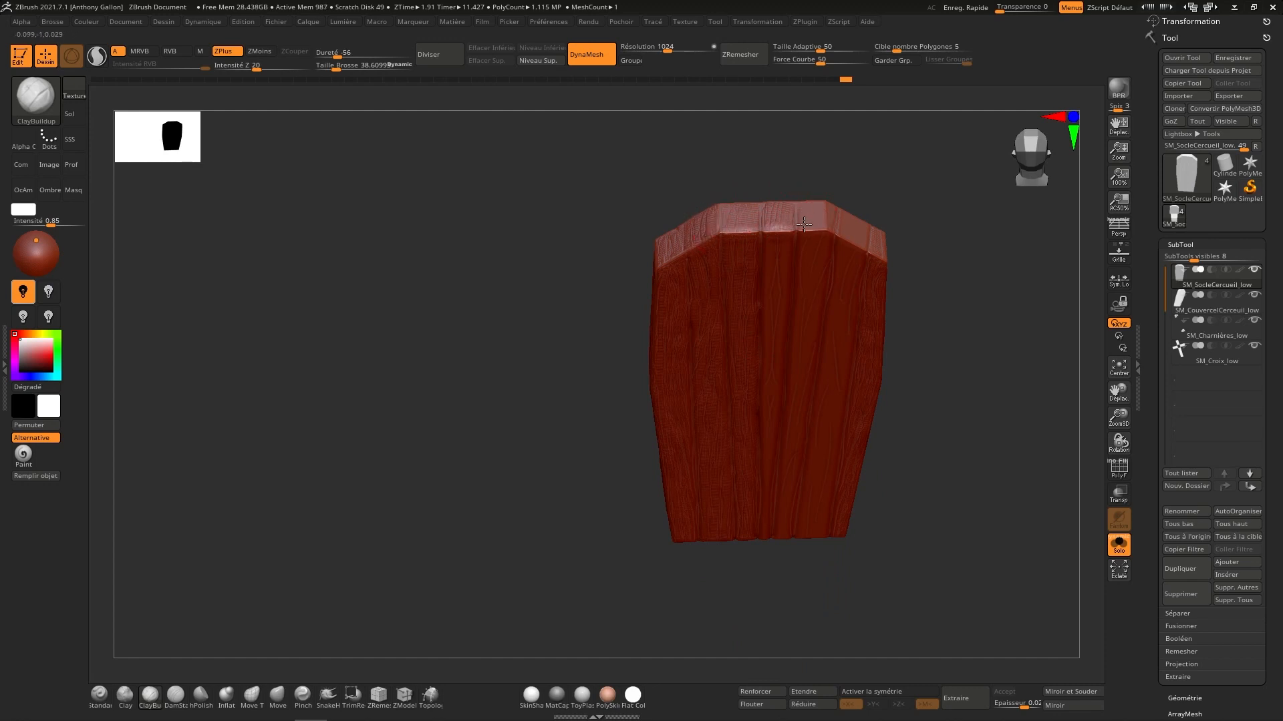
{"action": "right_click_drag", "start_coordinate": [824, 227], "coordinate": [822, 238]}
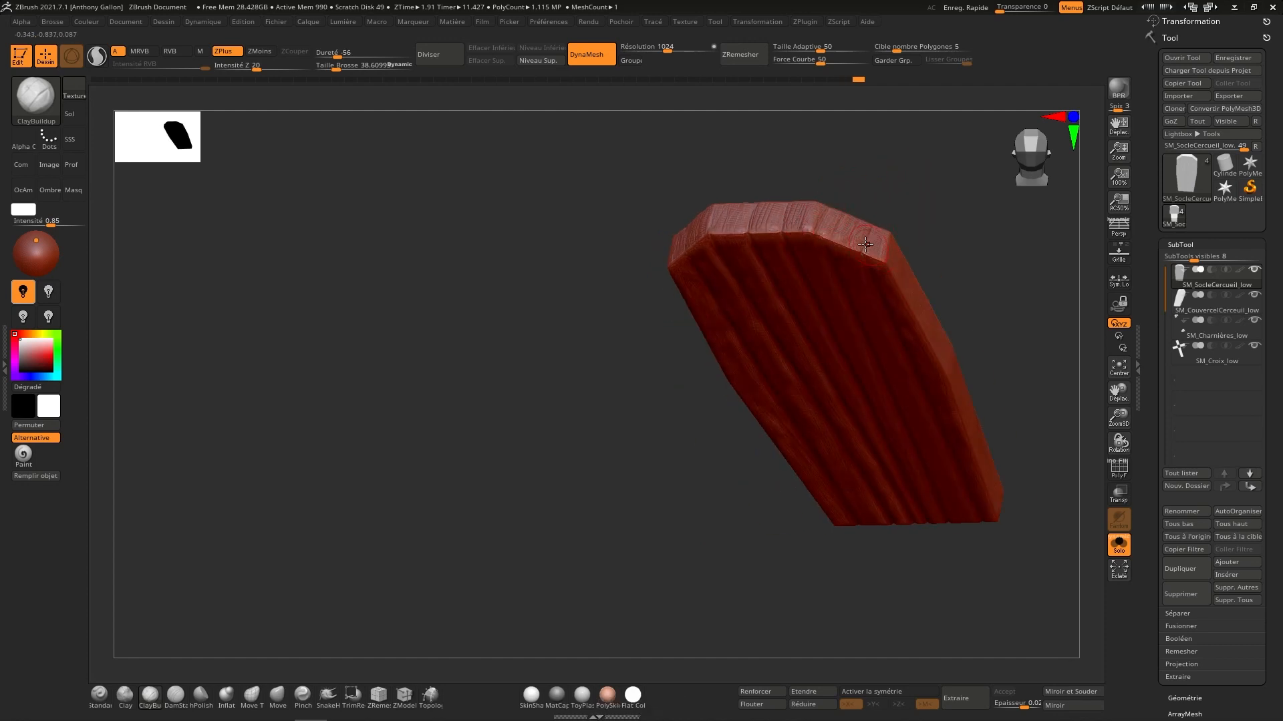
{"action": "right_click_drag", "start_coordinate": [889, 214], "coordinate": [853, 221]}
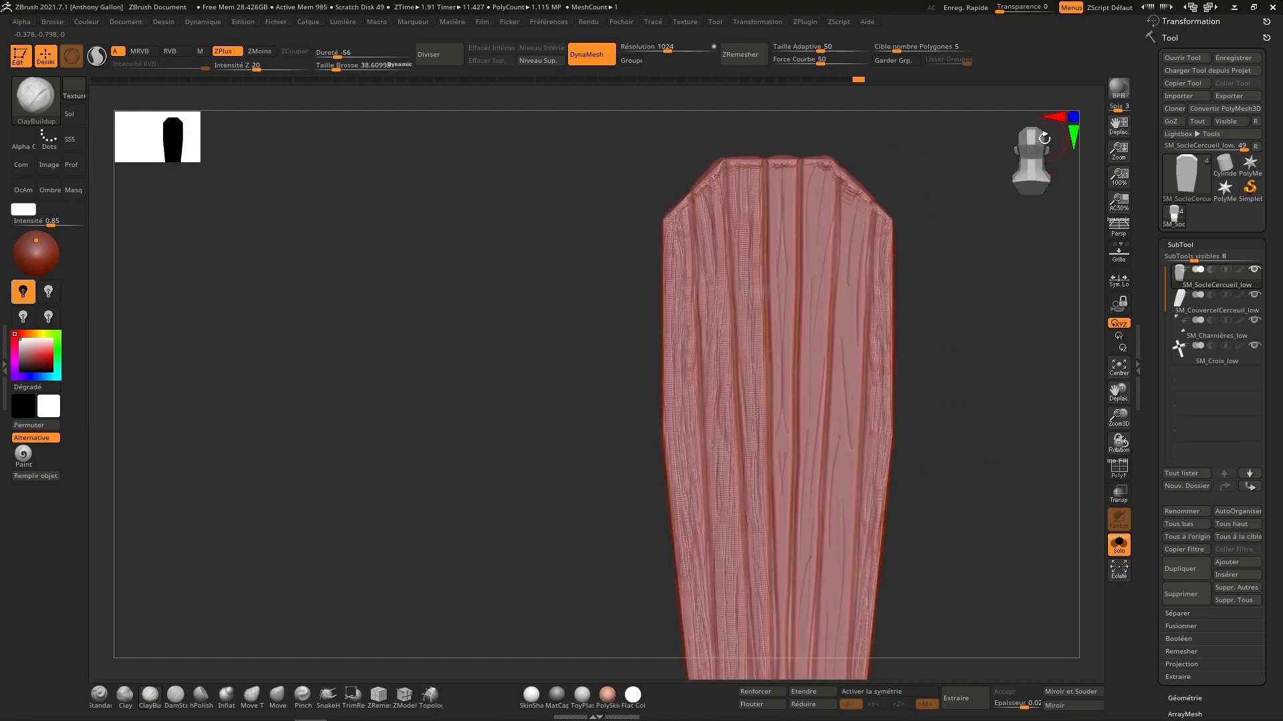
Step: Stroke lengthwise clay grain along the narrow fourth plank from the left, from the head end to the foot end
{"action": "left_click_drag", "start_coordinate": [776, 171], "coordinate": [778, 434]}
{"action": "left_click_drag", "start_coordinate": [787, 221], "coordinate": [778, 270]}
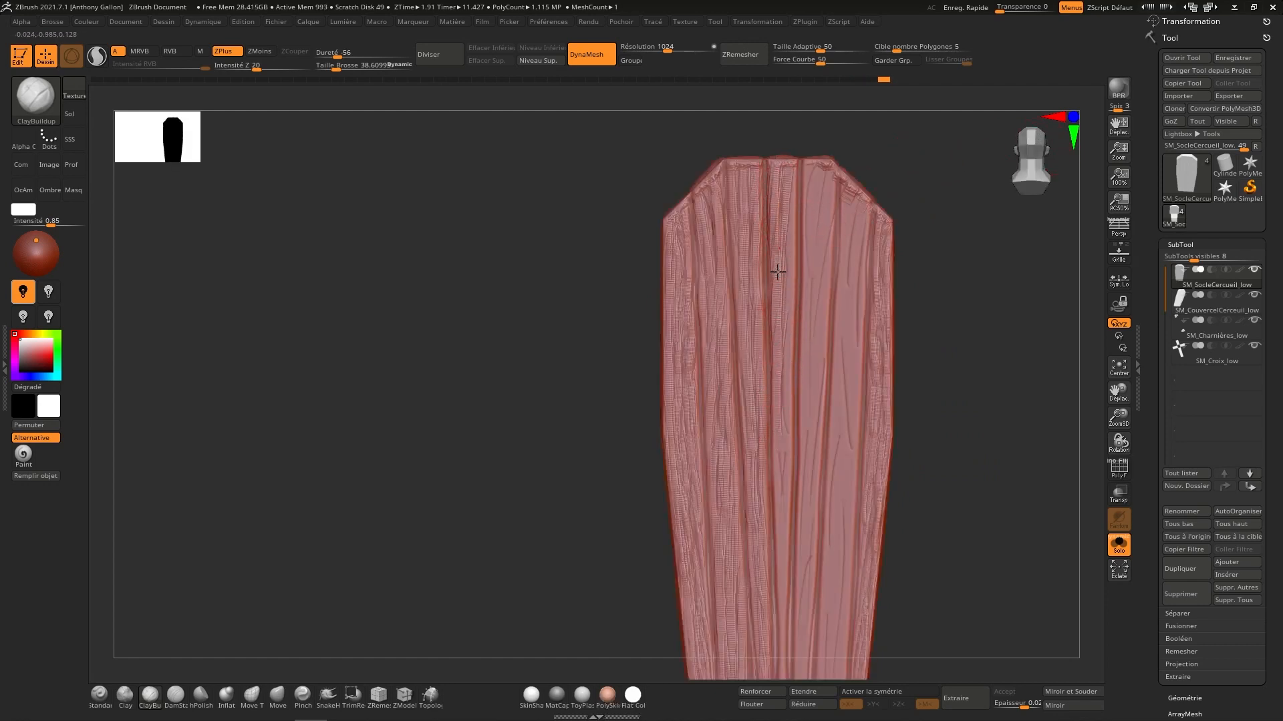
{"action": "left_click_drag", "start_coordinate": [788, 170], "coordinate": [783, 463]}
{"action": "left_click_drag", "start_coordinate": [779, 358], "coordinate": [779, 429]}
{"action": "right_click_drag", "start_coordinate": [785, 503], "coordinate": [775, 366], "text": "alt"}
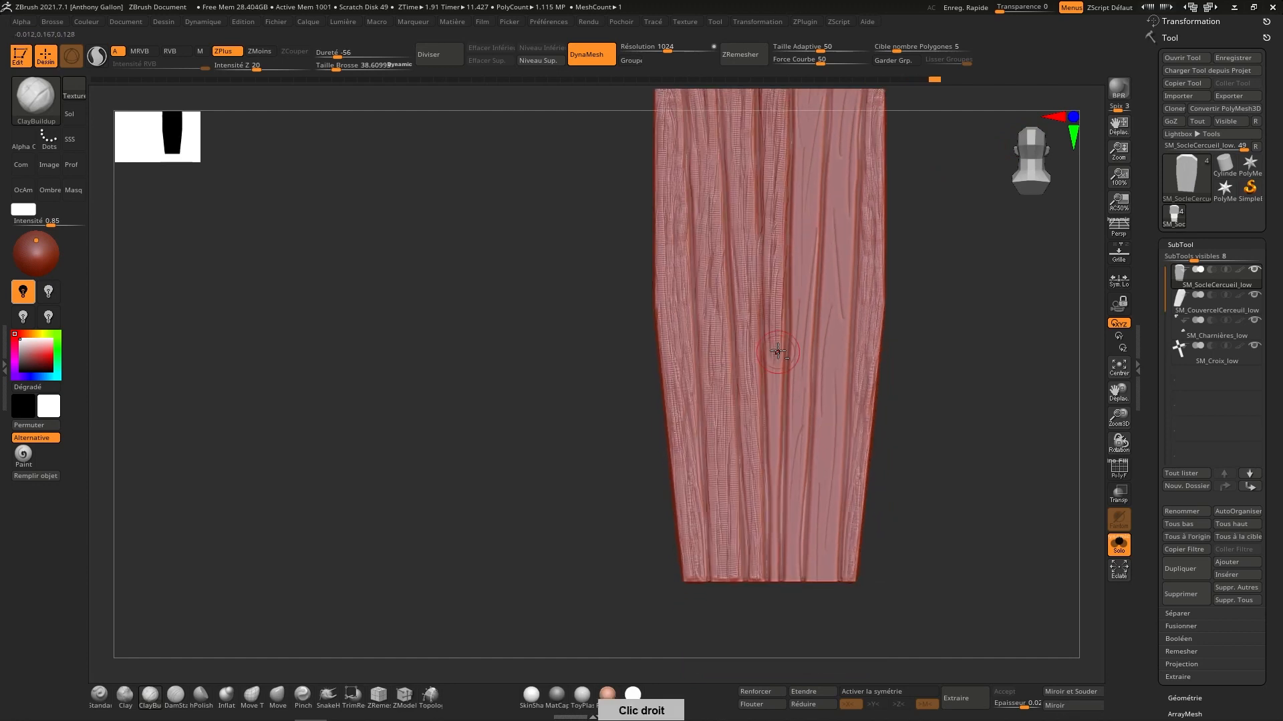
{"action": "left_click_drag", "start_coordinate": [776, 357], "coordinate": [772, 534]}
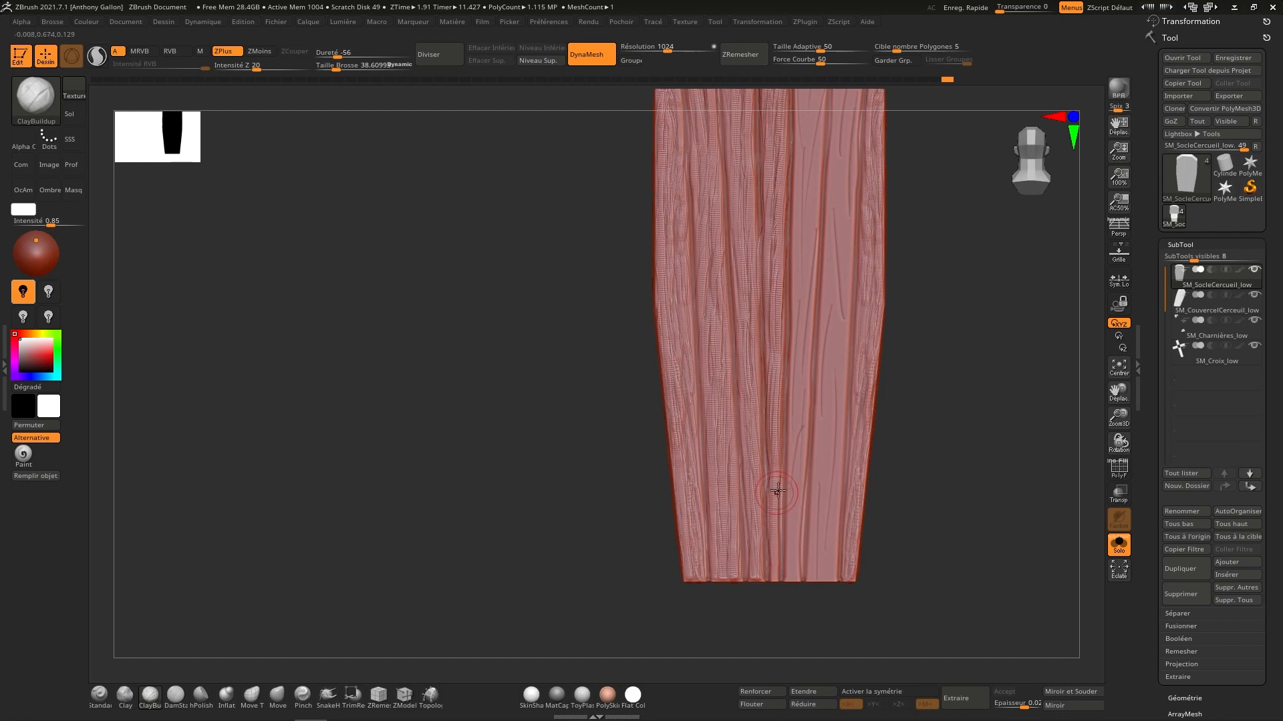
{"action": "left_click_drag", "start_coordinate": [776, 487], "coordinate": [783, 579]}
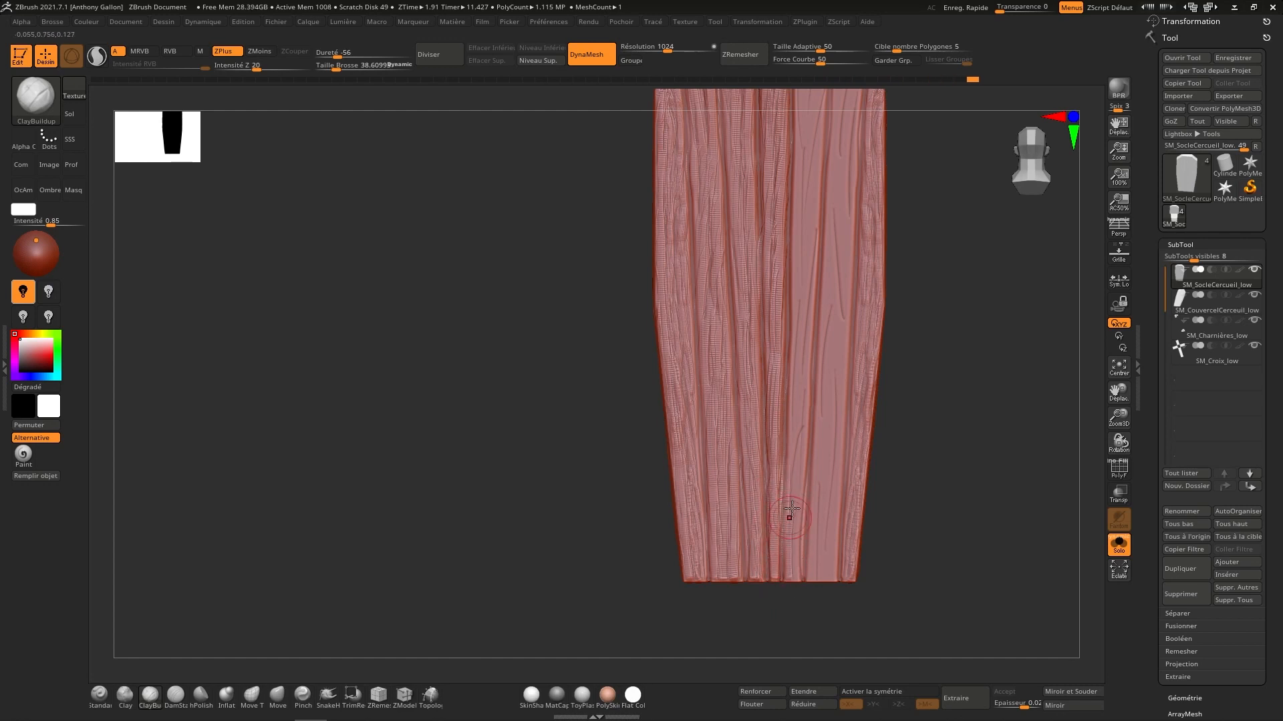
Step: Fill the remaining smooth plank of the back face with clay grain and texture the foot end face
{"action": "left_click_drag", "start_coordinate": [791, 509], "coordinate": [791, 568]}
{"action": "mouse_move", "coordinate": [802, 460]}
{"action": "left_mouse_down"}
{"action": "mouse_move", "coordinate": [791, 372]}
{"action": "mouse_move", "coordinate": [813, 323]}
{"action": "left_mouse_up"}
{"action": "right_click_drag", "start_coordinate": [813, 323], "coordinate": [778, 413]}
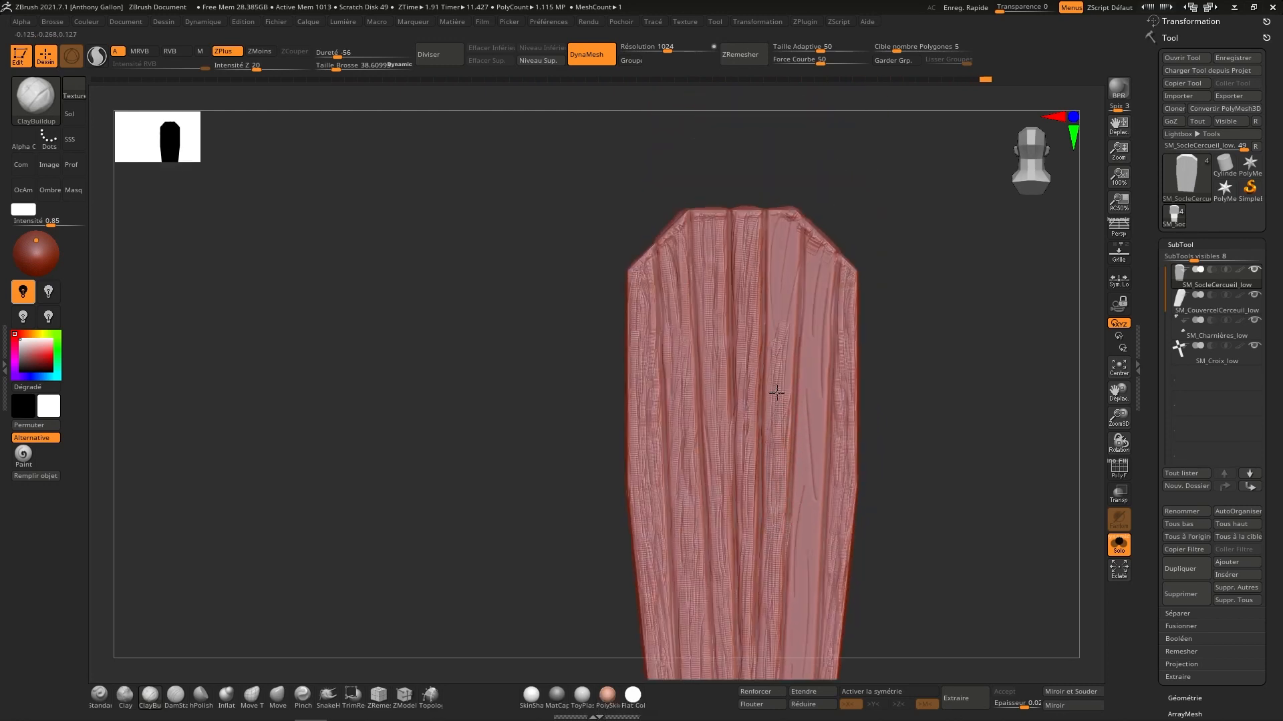
{"action": "left_click_drag", "start_coordinate": [792, 421], "coordinate": [795, 283]}
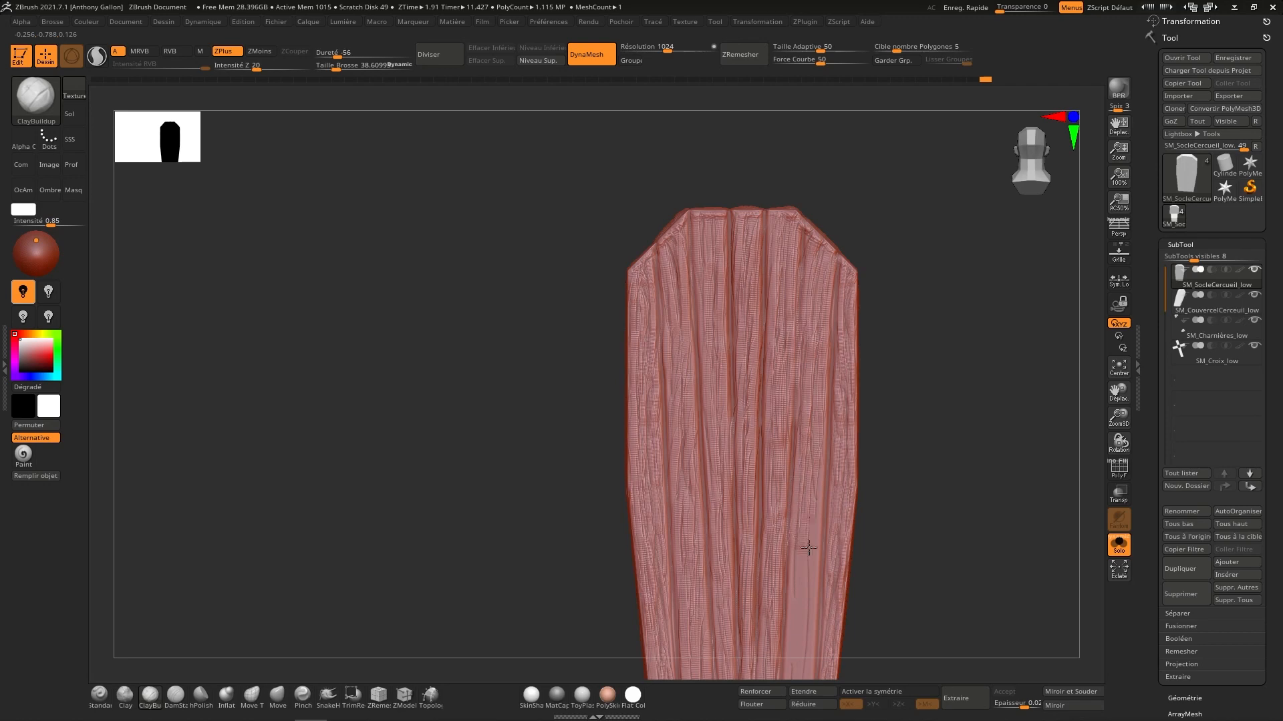
{"action": "right_click_drag", "start_coordinate": [806, 428], "coordinate": [799, 493]}
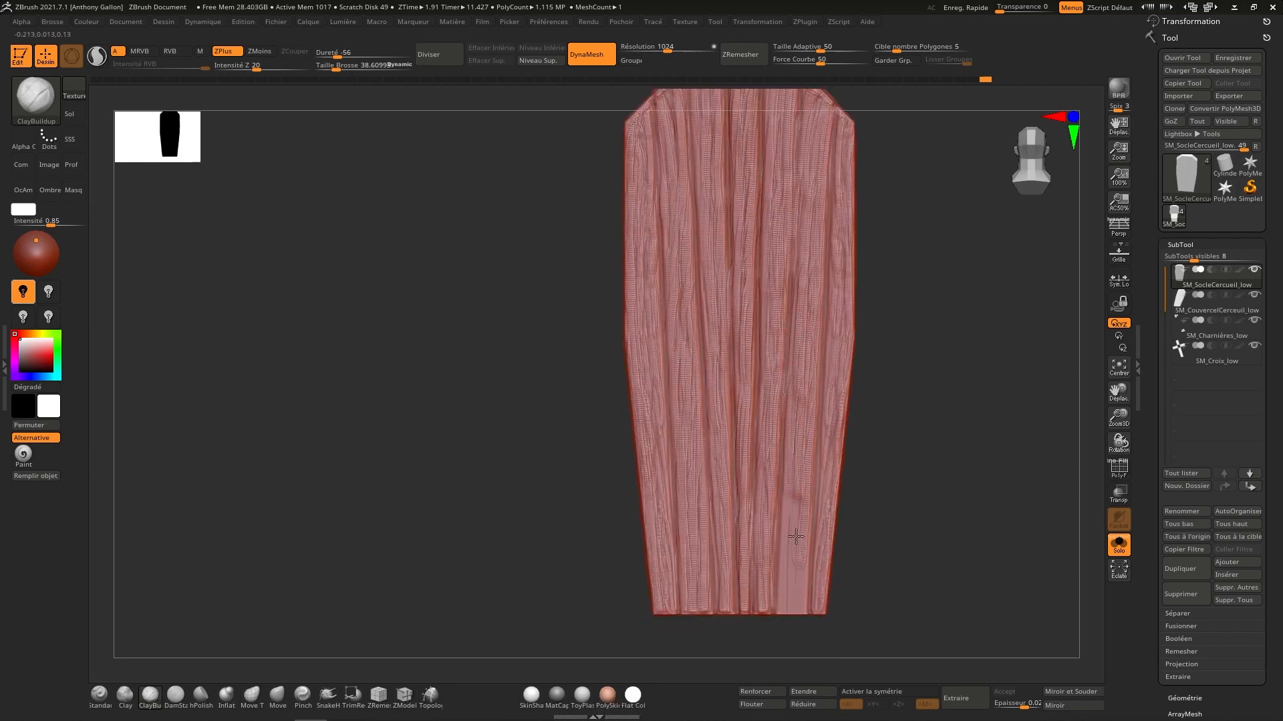
{"action": "mouse_move", "coordinate": [796, 536]}
{"action": "left_mouse_down"}
{"action": "mouse_move", "coordinate": [793, 475]}
{"action": "mouse_move", "coordinate": [782, 561]}
{"action": "left_mouse_up"}
{"action": "right_click_drag", "start_coordinate": [790, 633], "coordinate": [783, 602]}
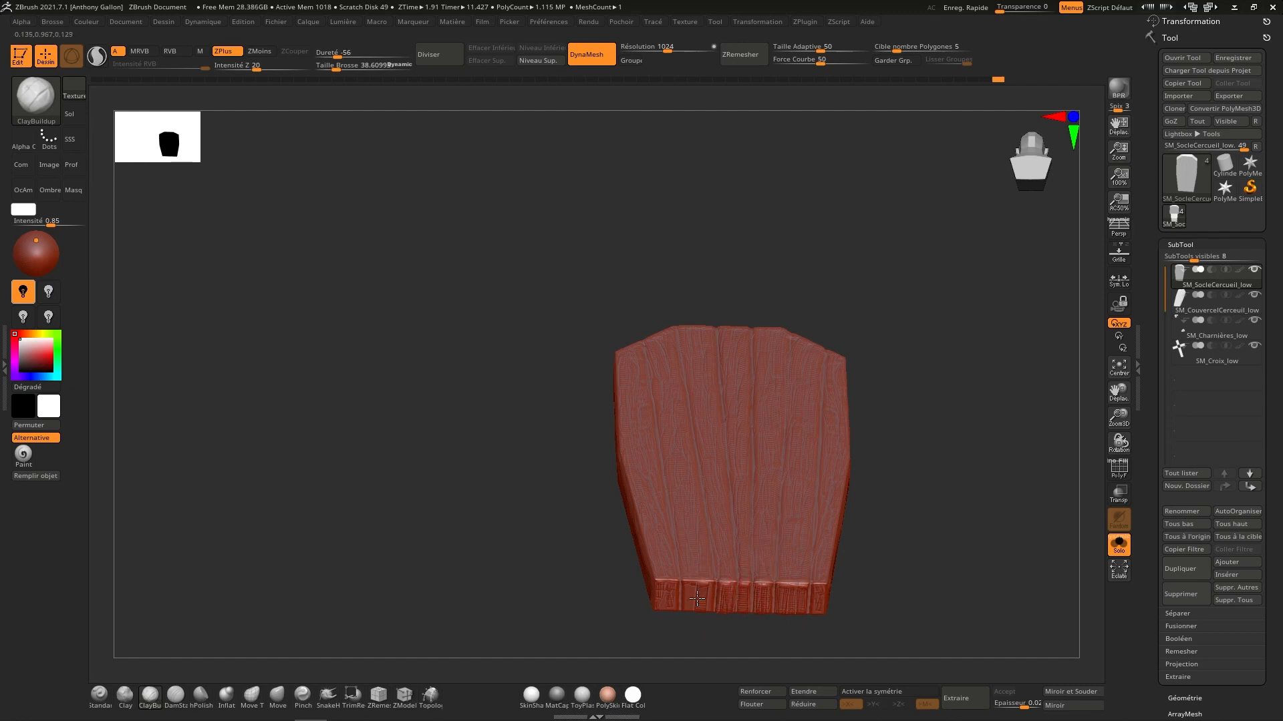
{"action": "right_click_drag", "start_coordinate": [760, 498], "coordinate": [793, 579]}
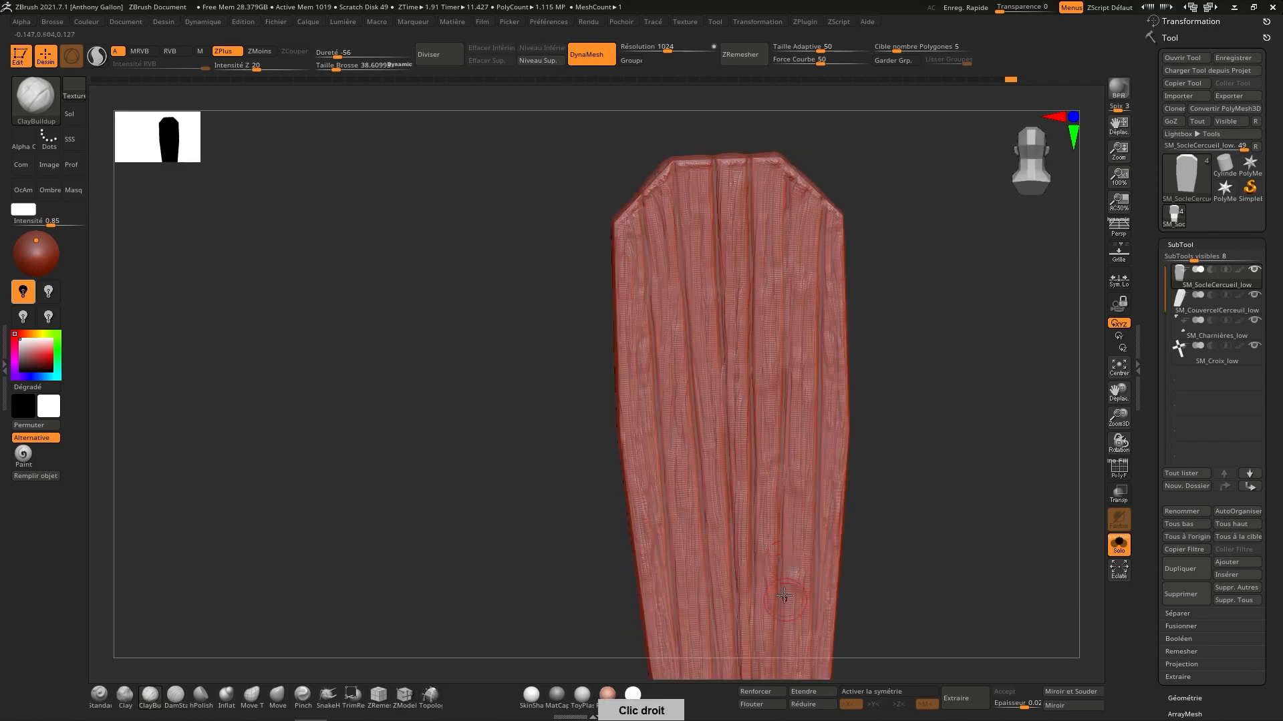
Step: Recut the long grooves between the middle planks on the back face using the DamStandard brush at size about 33
{"action": "left_click", "coordinate": [175, 695]}
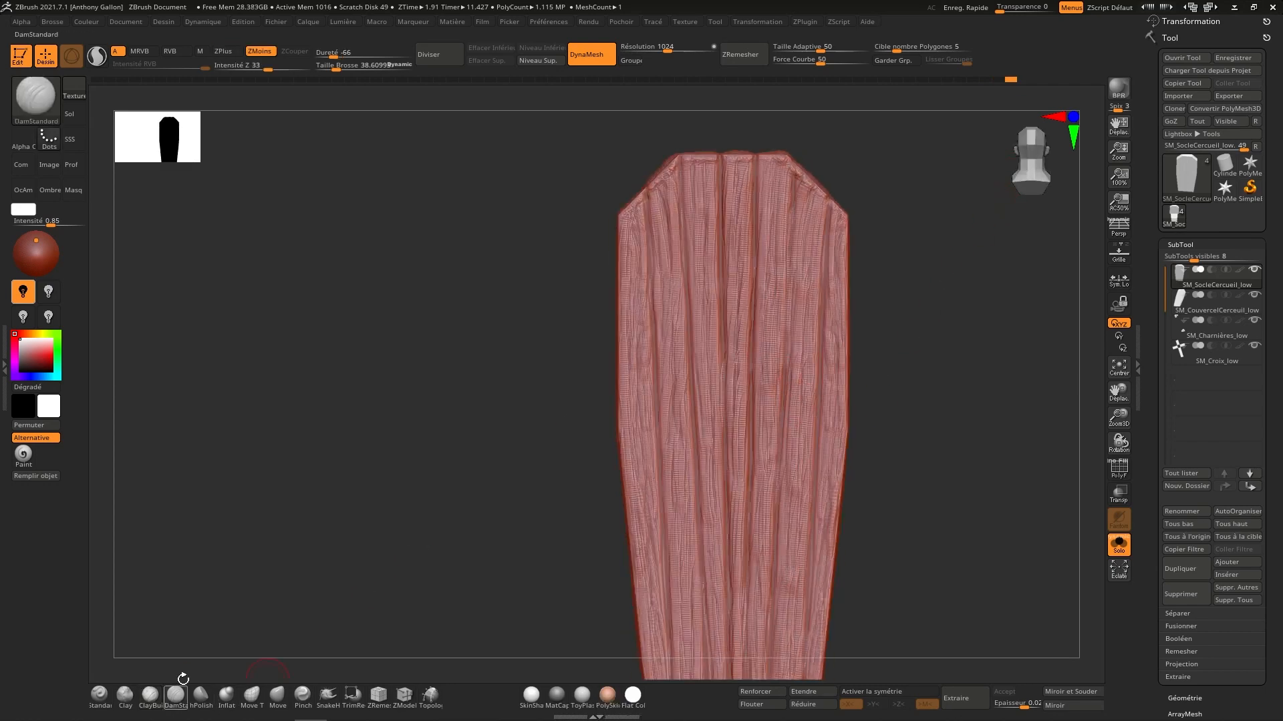
{"action": "mouse_move", "coordinate": [825, 213]}
{"action": "right_mouse_down"}
{"action": "mouse_move", "coordinate": [794, 328]}
{"action": "mouse_move", "coordinate": [801, 248]}
{"action": "right_mouse_up"}
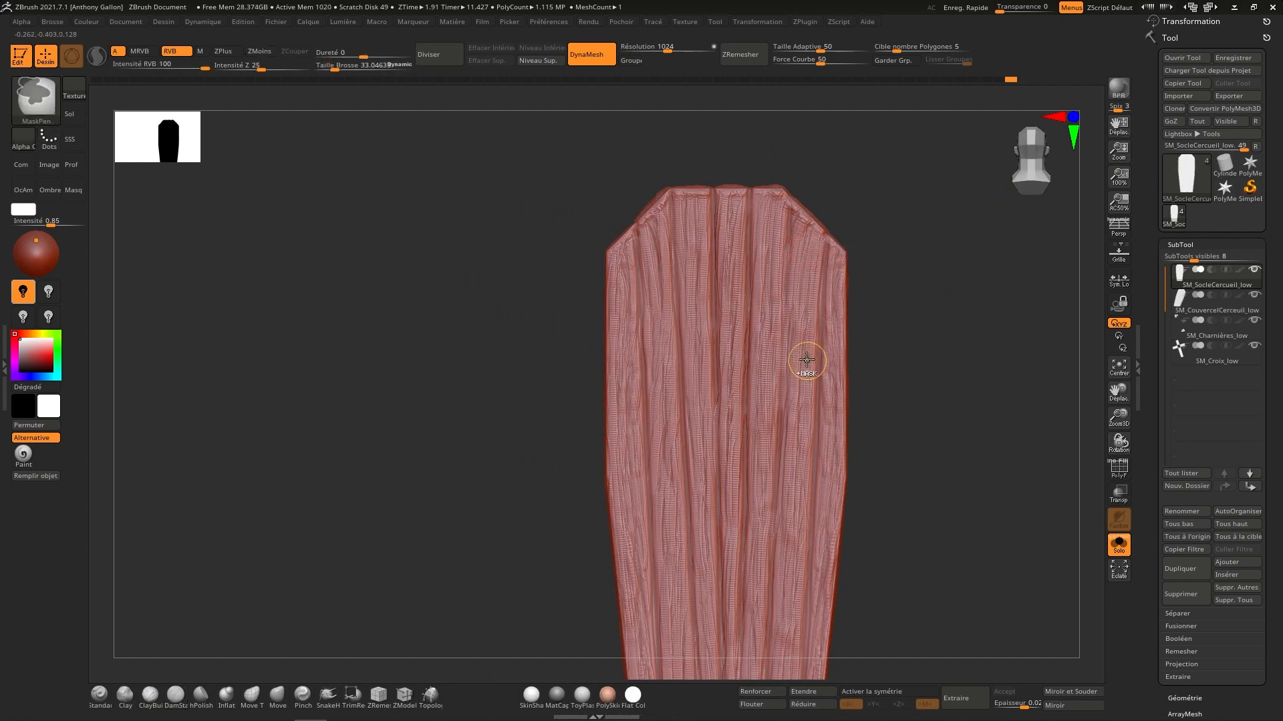
{"action": "mouse_move", "coordinate": [804, 364]}
{"action": "right_mouse_down", "text": "alt"}
{"action": "mouse_move", "coordinate": [819, 190]}
{"action": "mouse_move", "coordinate": [808, 197]}
{"action": "right_mouse_up", "text": "alt"}
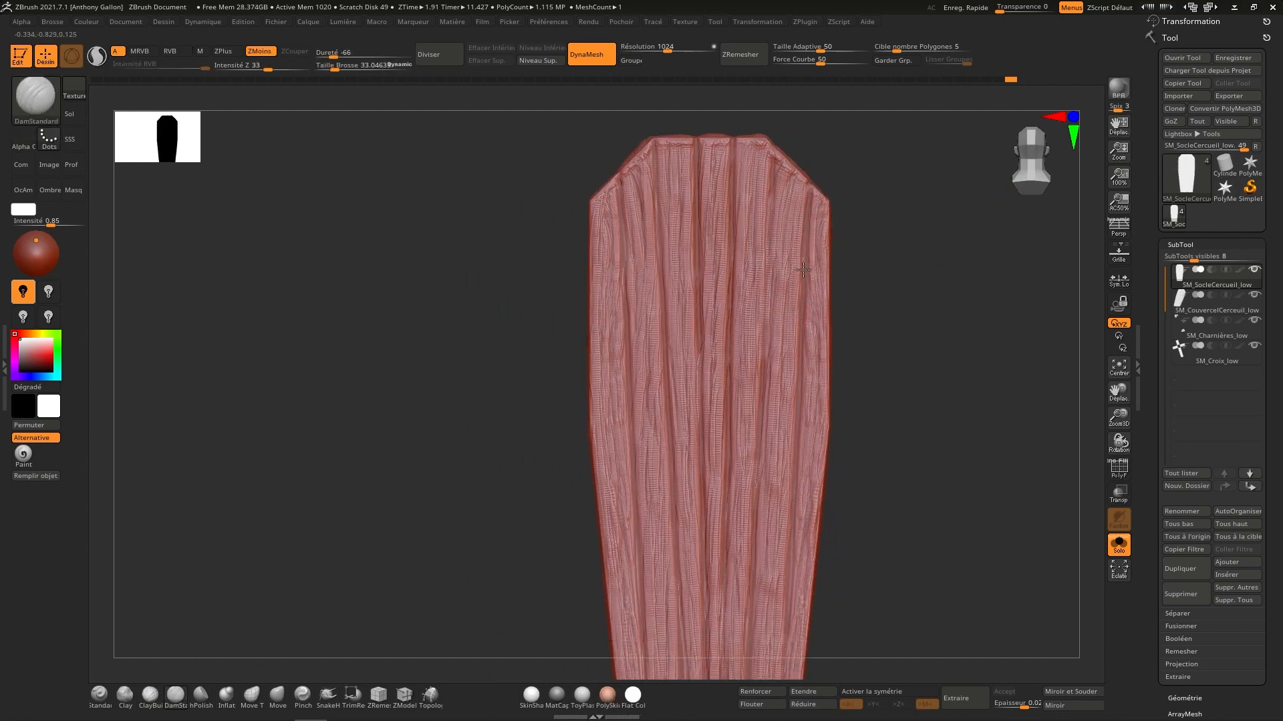
{"action": "right_click_drag", "start_coordinate": [792, 542], "coordinate": [796, 298], "text": "alt"}
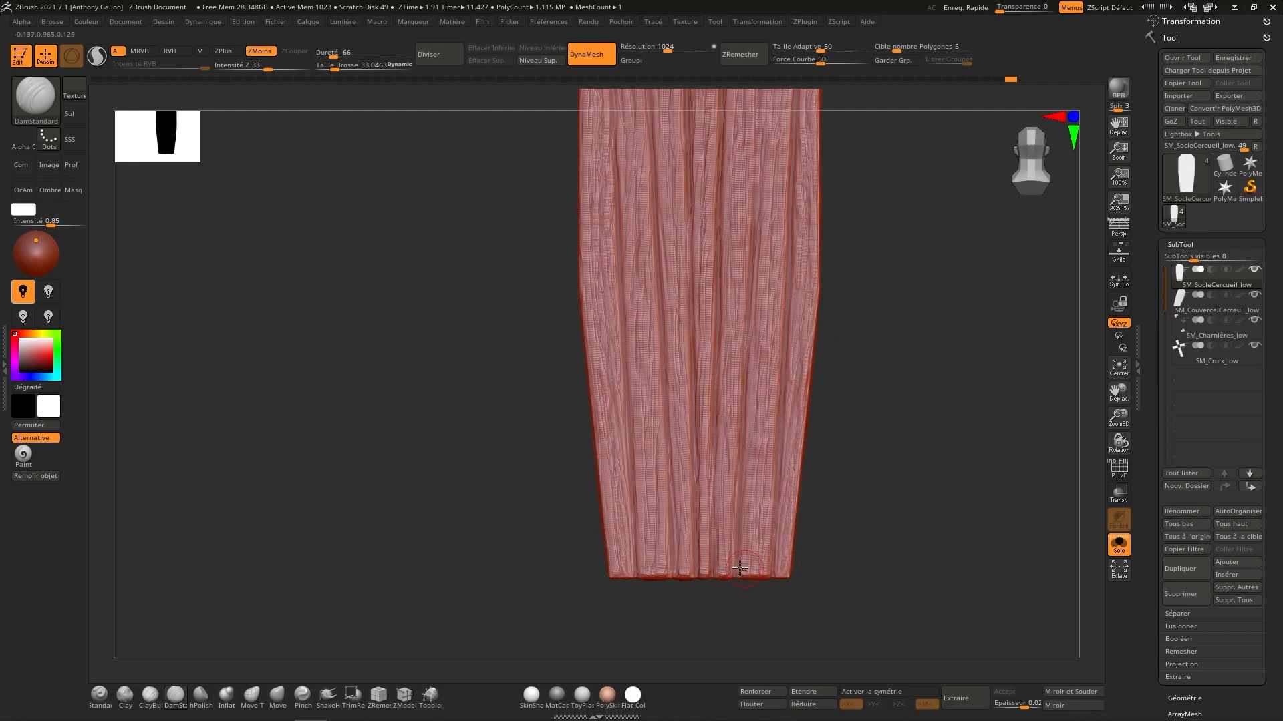
{"action": "left_click_drag", "start_coordinate": [743, 510], "coordinate": [758, 278]}
{"action": "right_click_drag", "start_coordinate": [770, 281], "coordinate": [766, 400], "text": "alt"}
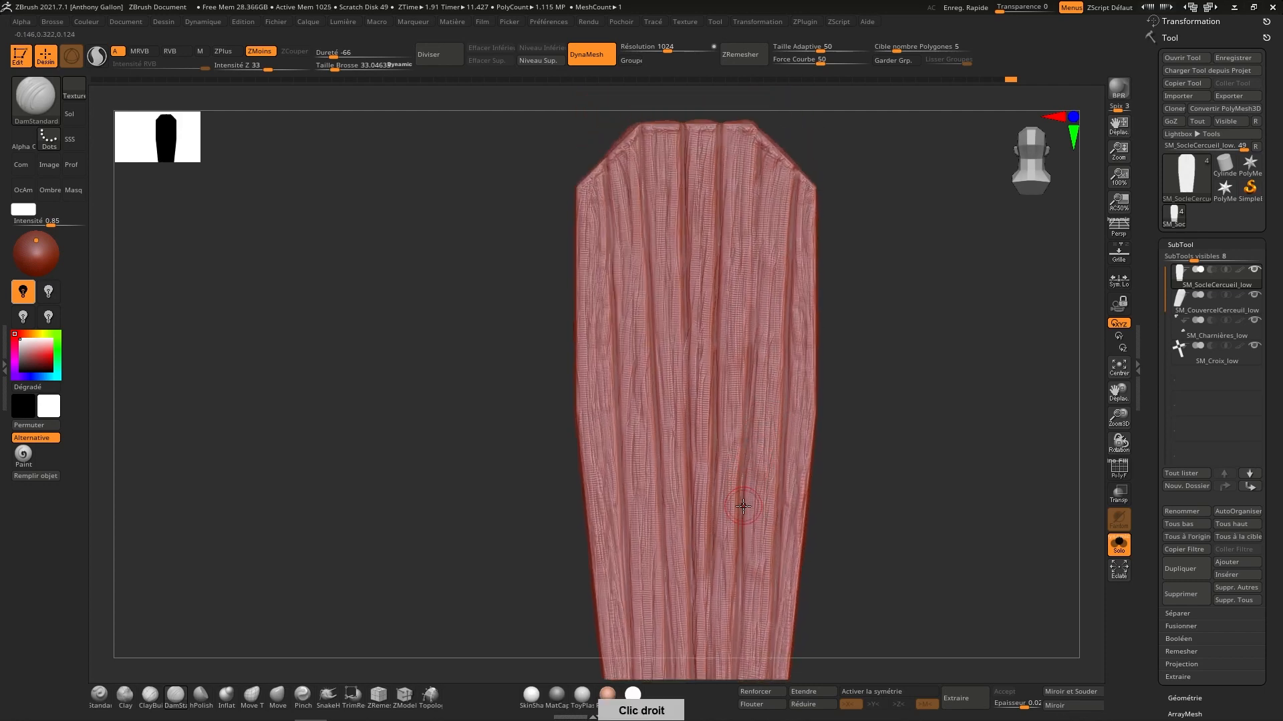
{"action": "mouse_move", "coordinate": [742, 507]}
{"action": "left_mouse_down"}
{"action": "mouse_move", "coordinate": [768, 139]}
{"action": "mouse_move", "coordinate": [719, 119]}
{"action": "left_mouse_up"}
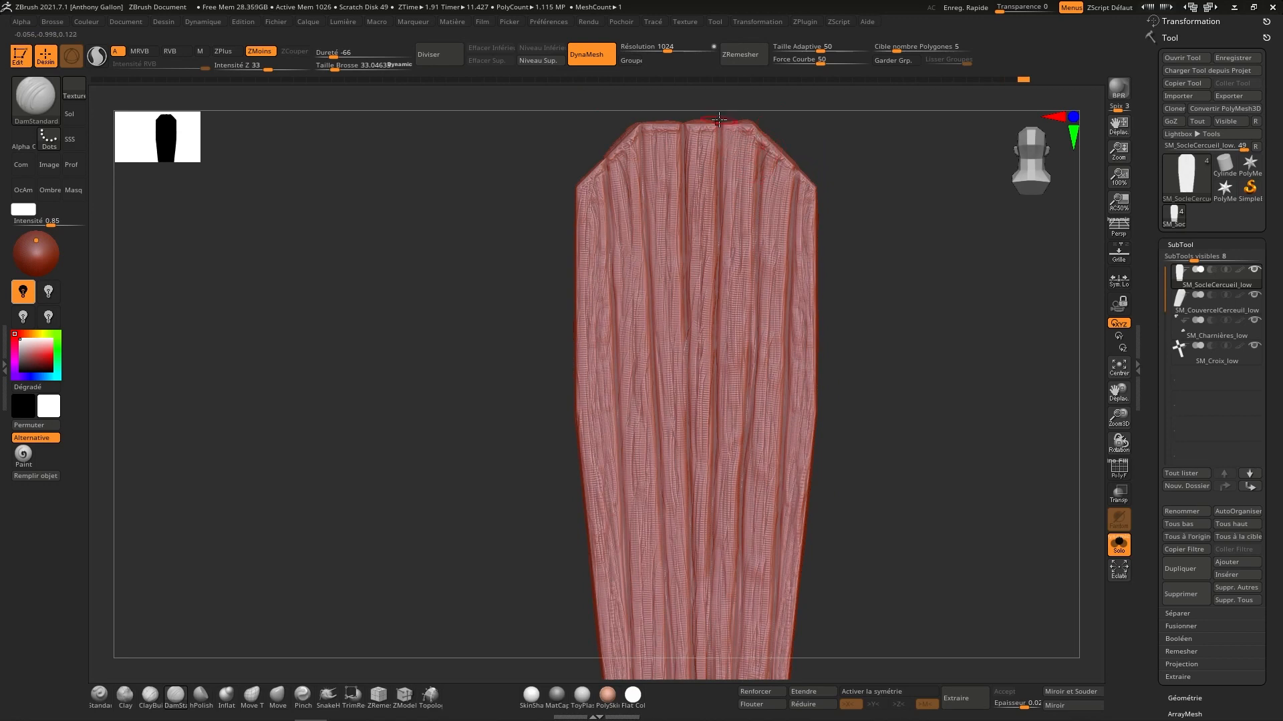
{"action": "left_click_drag", "start_coordinate": [723, 213], "coordinate": [711, 659]}
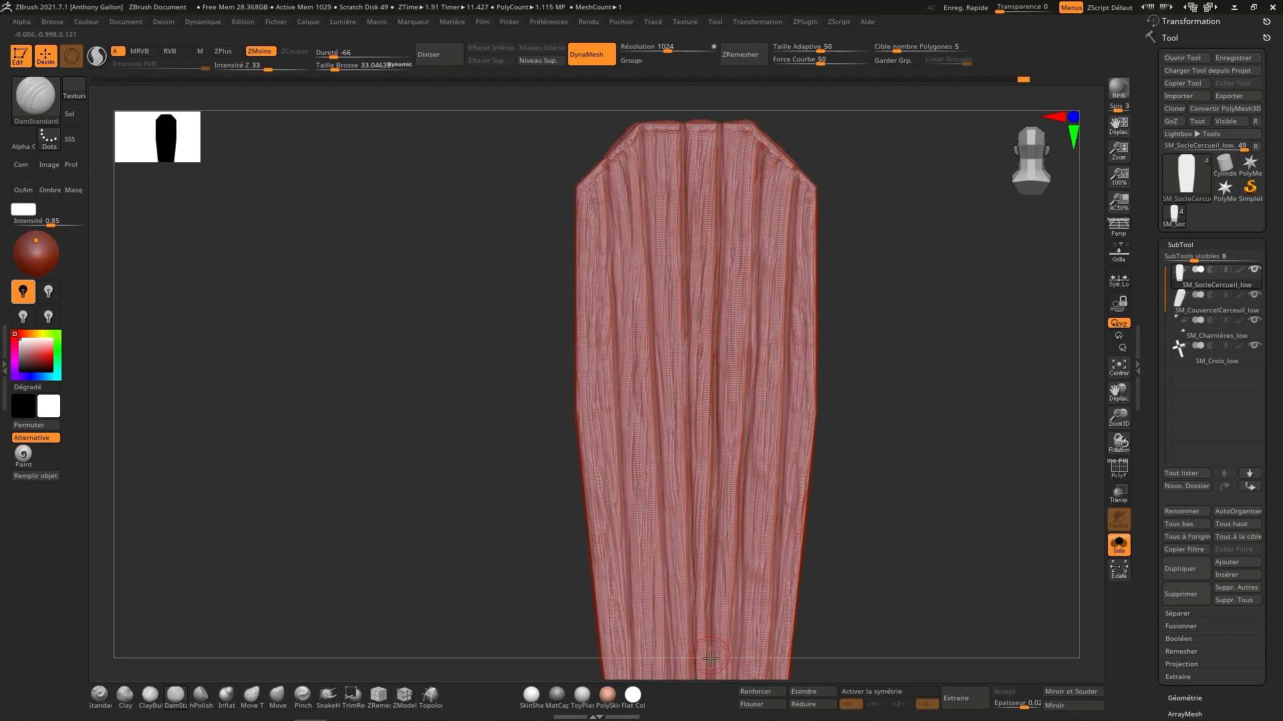
{"action": "right_click_drag", "start_coordinate": [734, 407], "coordinate": [734, 377], "text": "alt"}
Step: Carve small notches into the plank ends along the foot edge with DamStandard at size about 13.5
{"action": "right_click_drag", "start_coordinate": [712, 682], "coordinate": [700, 613]}
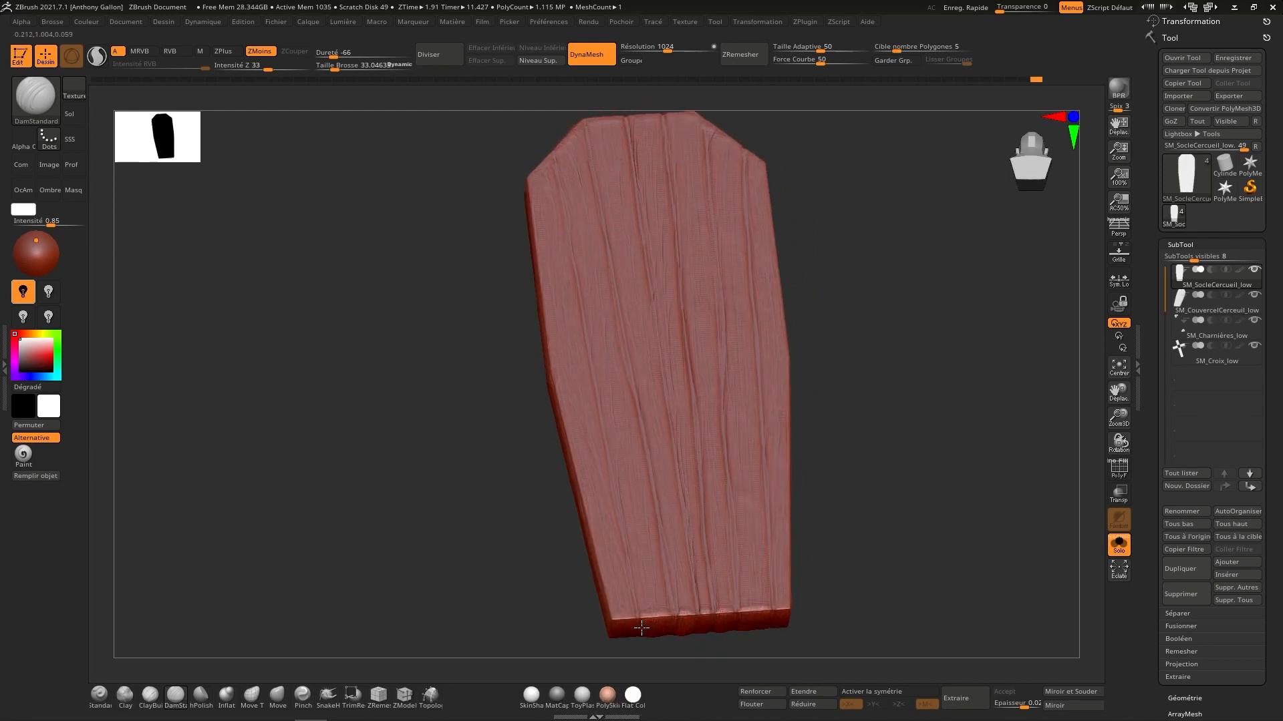
{"action": "right_click_drag", "start_coordinate": [601, 190], "coordinate": [1020, 181]}
{"action": "mouse_move", "coordinate": [752, 670]}
{"action": "right_mouse_down", "text": "alt"}
{"action": "mouse_move", "coordinate": [793, 527]}
{"action": "mouse_move", "coordinate": [798, 621]}
{"action": "right_mouse_up", "text": "alt"}
{"action": "mouse_move", "coordinate": [804, 554]}
{"action": "right_mouse_down"}
{"action": "mouse_move", "coordinate": [789, 483]}
{"action": "mouse_move", "coordinate": [785, 547]}
{"action": "right_mouse_up"}
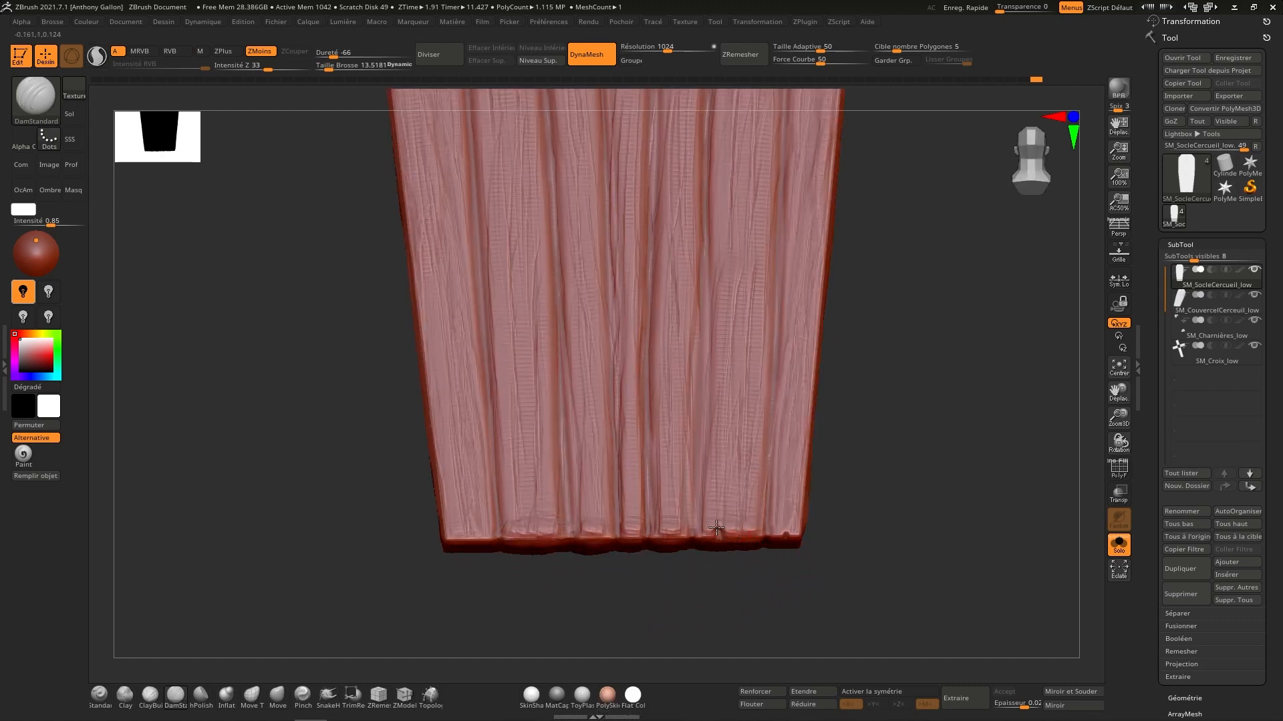
{"action": "right_click_drag", "start_coordinate": [740, 491], "coordinate": [727, 531]}
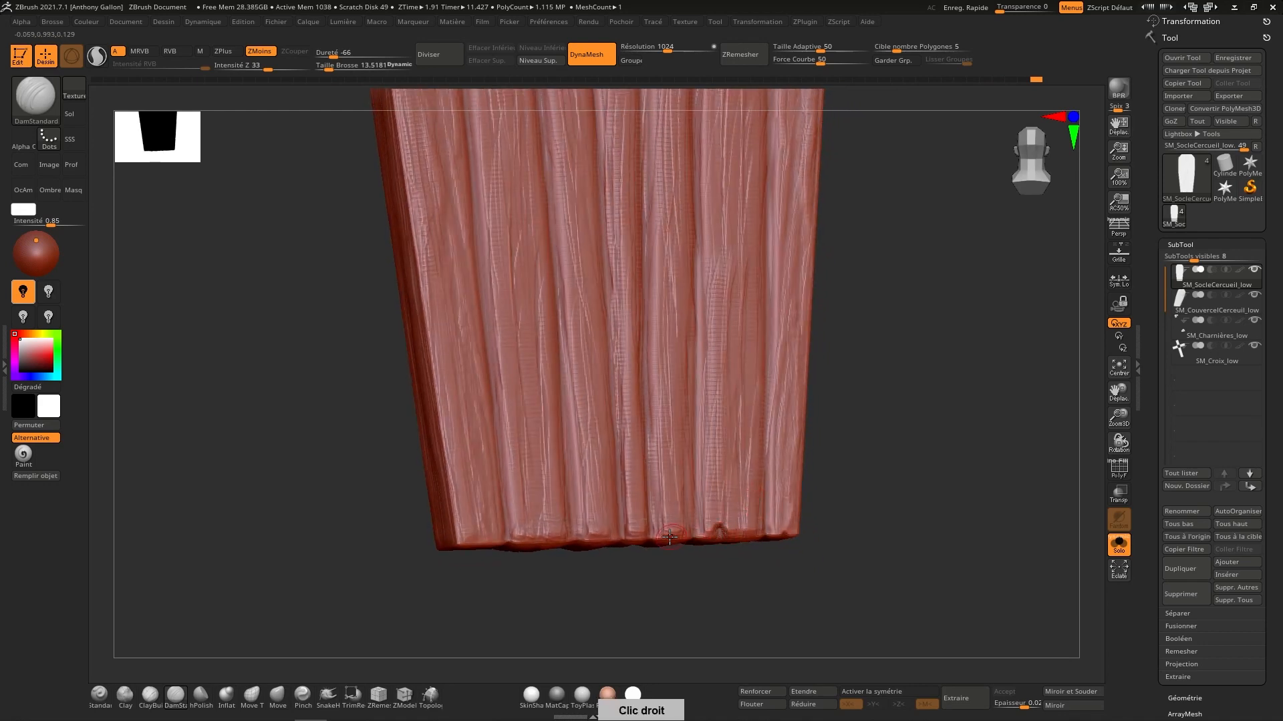
{"action": "mouse_move", "coordinate": [670, 435]}
{"action": "right_mouse_down"}
{"action": "mouse_move", "coordinate": [680, 532]}
{"action": "mouse_move", "coordinate": [643, 486]}
{"action": "right_mouse_up"}
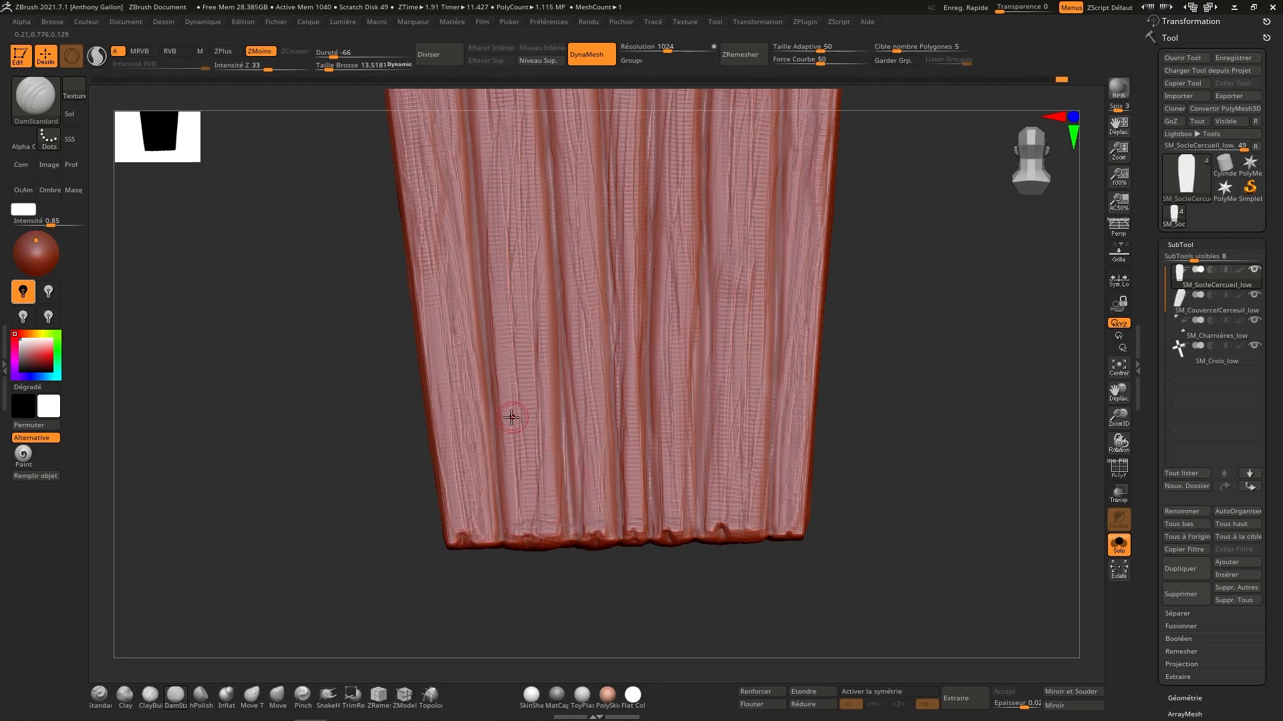
Step: Carve a short curved gouge near the outer edge of the leftmost plank's lower half at brush size about 19
{"action": "mouse_move", "coordinate": [513, 418]}
{"action": "right_mouse_down"}
{"action": "mouse_move", "coordinate": [518, 403]}
{"action": "mouse_move", "coordinate": [546, 487]}
{"action": "right_mouse_up"}
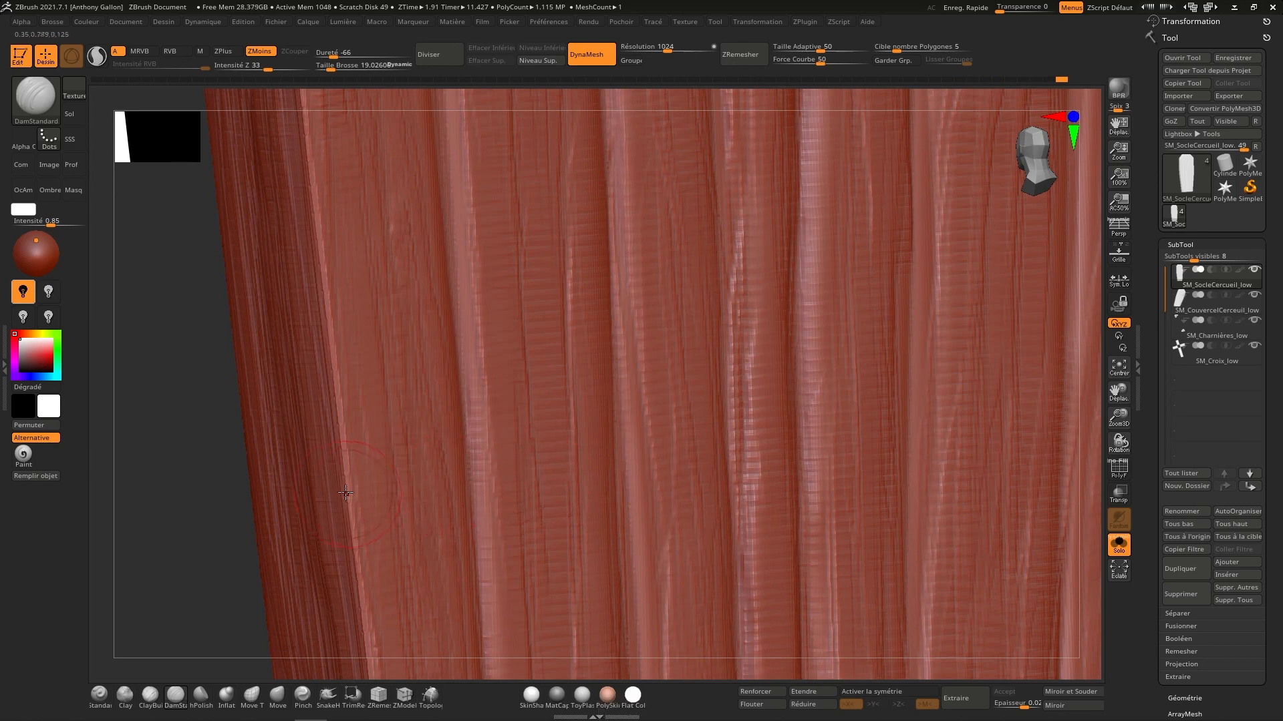
{"action": "mouse_move", "coordinate": [345, 494]}
{"action": "left_mouse_down"}
{"action": "mouse_move", "coordinate": [371, 467]}
{"action": "mouse_move", "coordinate": [373, 399]}
{"action": "left_mouse_up"}
{"action": "right_click_drag", "start_coordinate": [380, 464], "coordinate": [679, 342]}
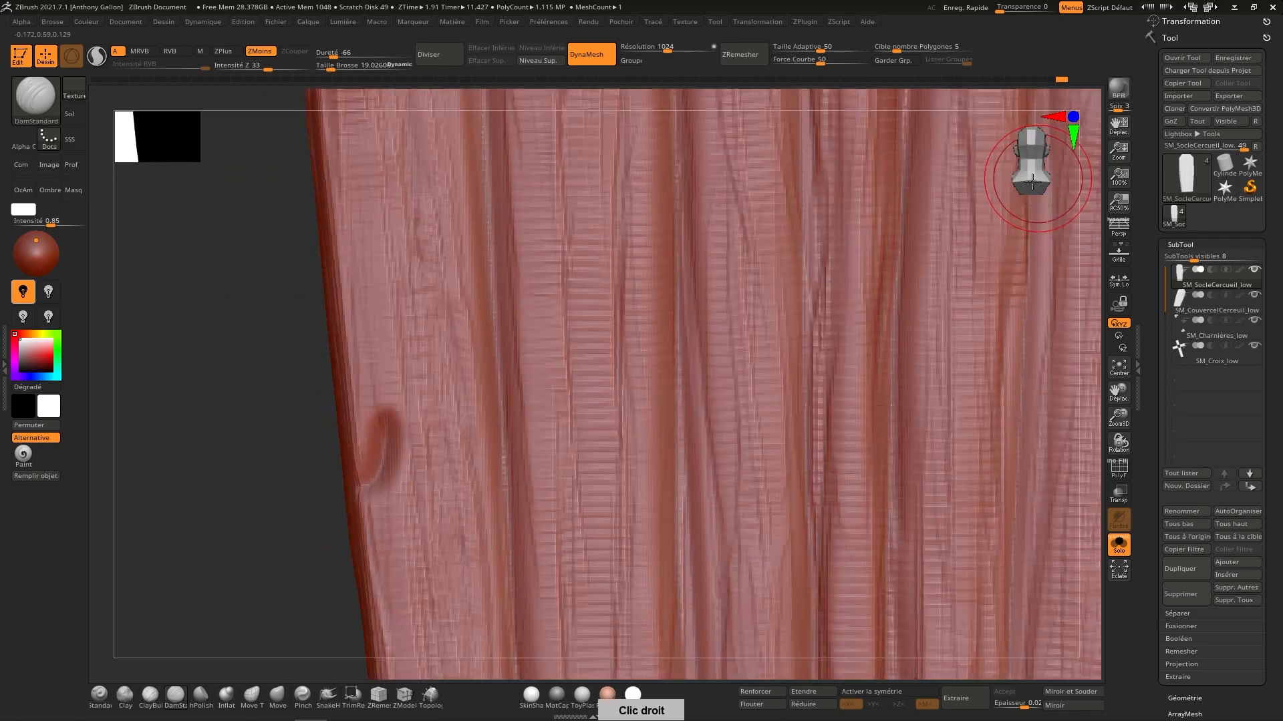
{"action": "right_click_drag", "start_coordinate": [913, 367], "coordinate": [760, 128], "text": "ctrl"}
{"action": "right_click_drag", "start_coordinate": [761, 128], "coordinate": [709, 316], "text": "alt"}
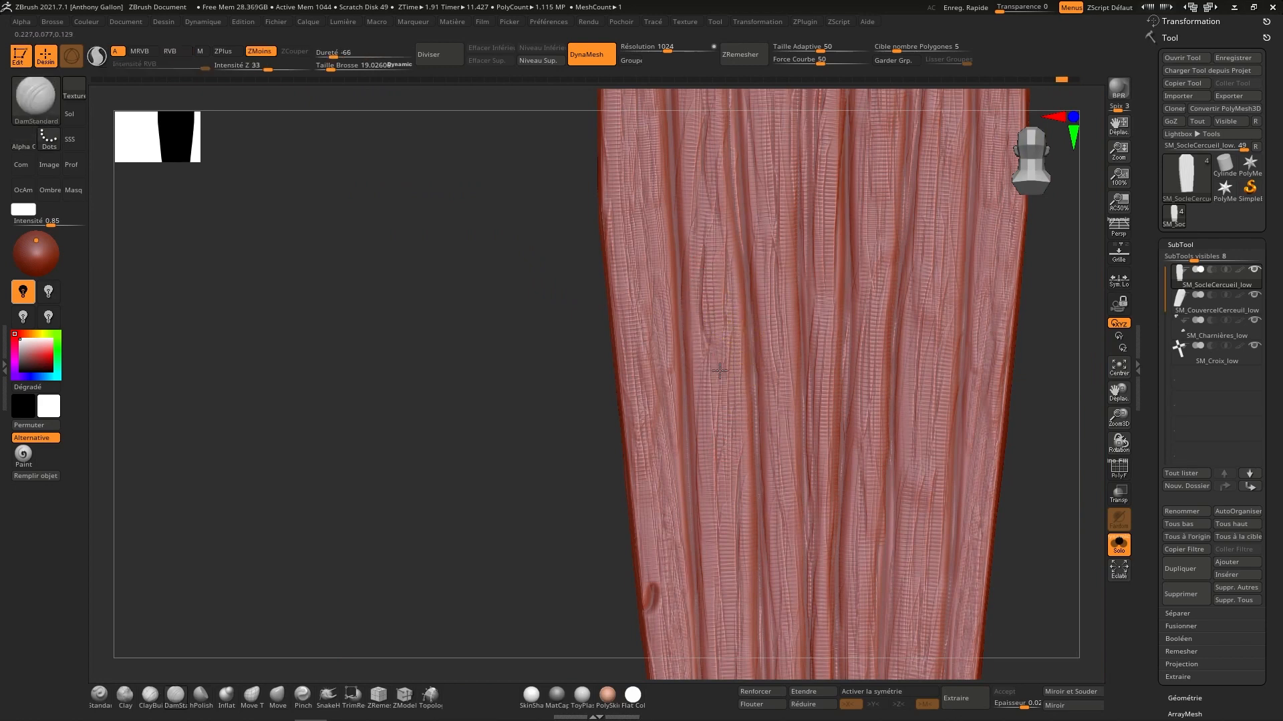
Step: Carve wavy cracks into the back planks and small notches into the plank ends along the head edge
{"action": "right_click_drag", "start_coordinate": [775, 454], "coordinate": [748, 426]}
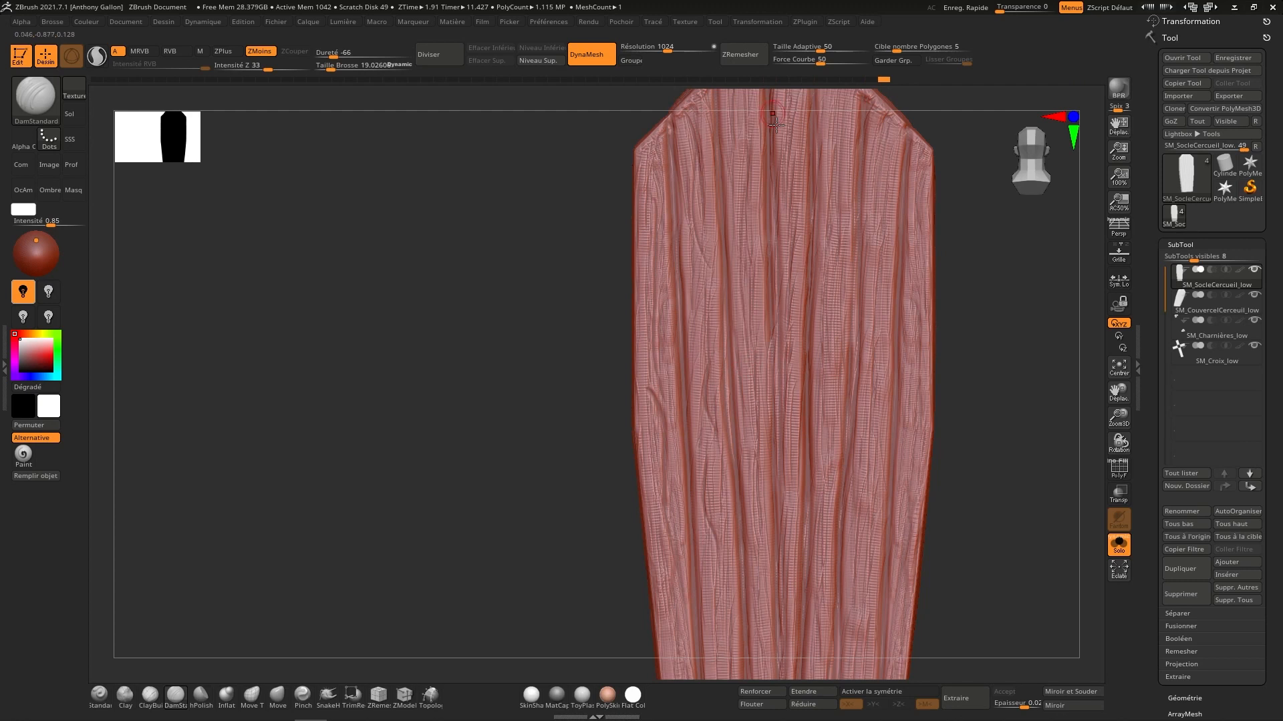
{"action": "right_click_drag", "start_coordinate": [836, 459], "coordinate": [801, 449]}
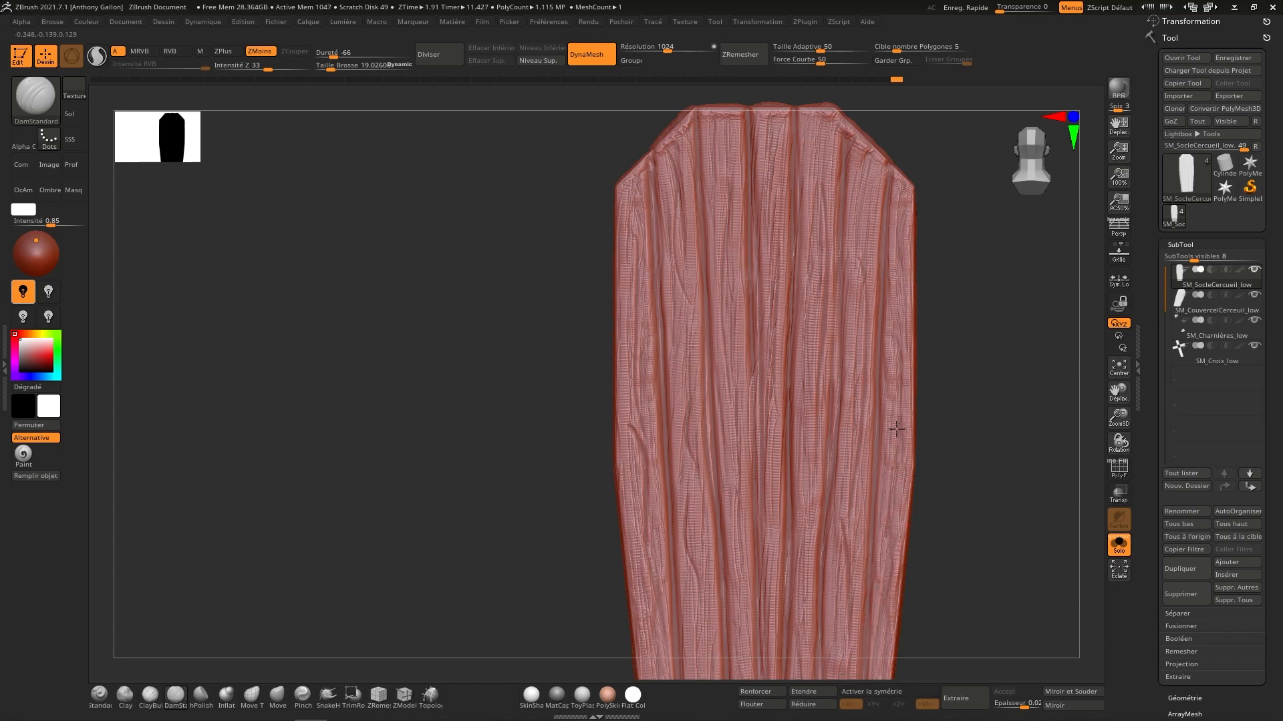
{"action": "right_click_drag", "start_coordinate": [893, 263], "coordinate": [849, 438]}
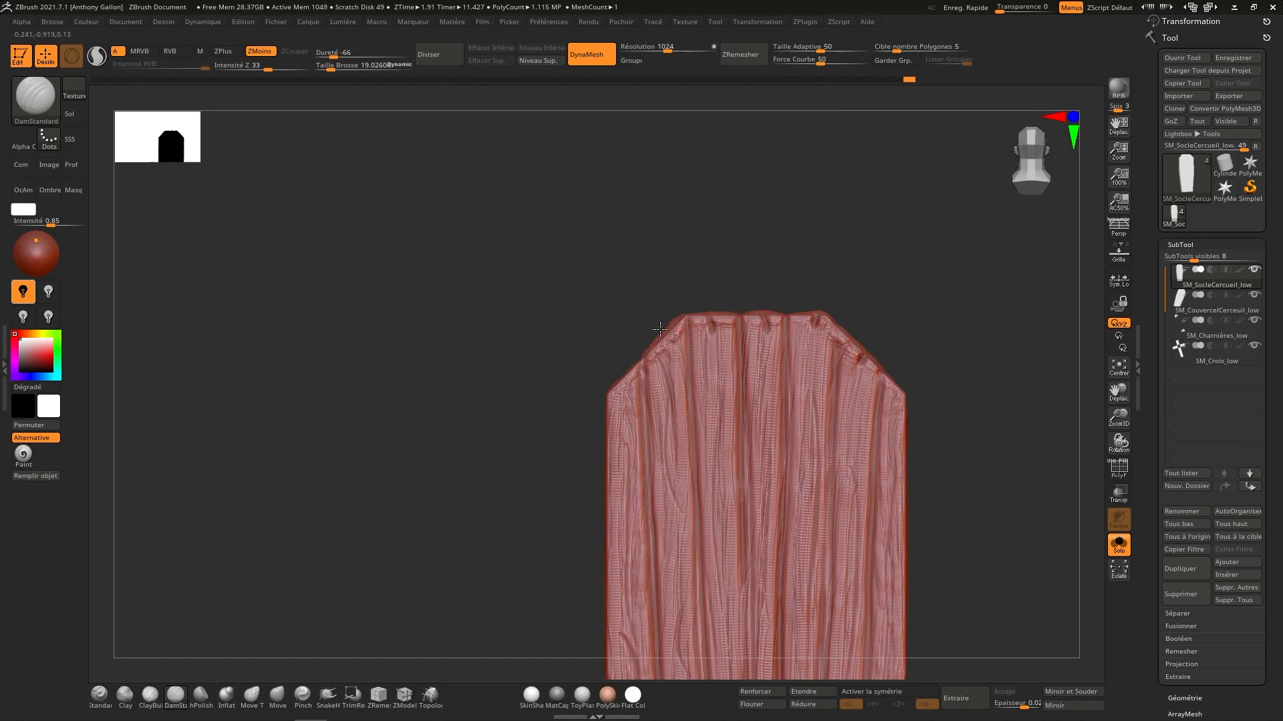
Step: Carve a groove across the coffin base's side face at its widest bend using DamStandard at size about 42
{"action": "right_click_drag", "start_coordinate": [730, 421], "coordinate": [839, 383]}
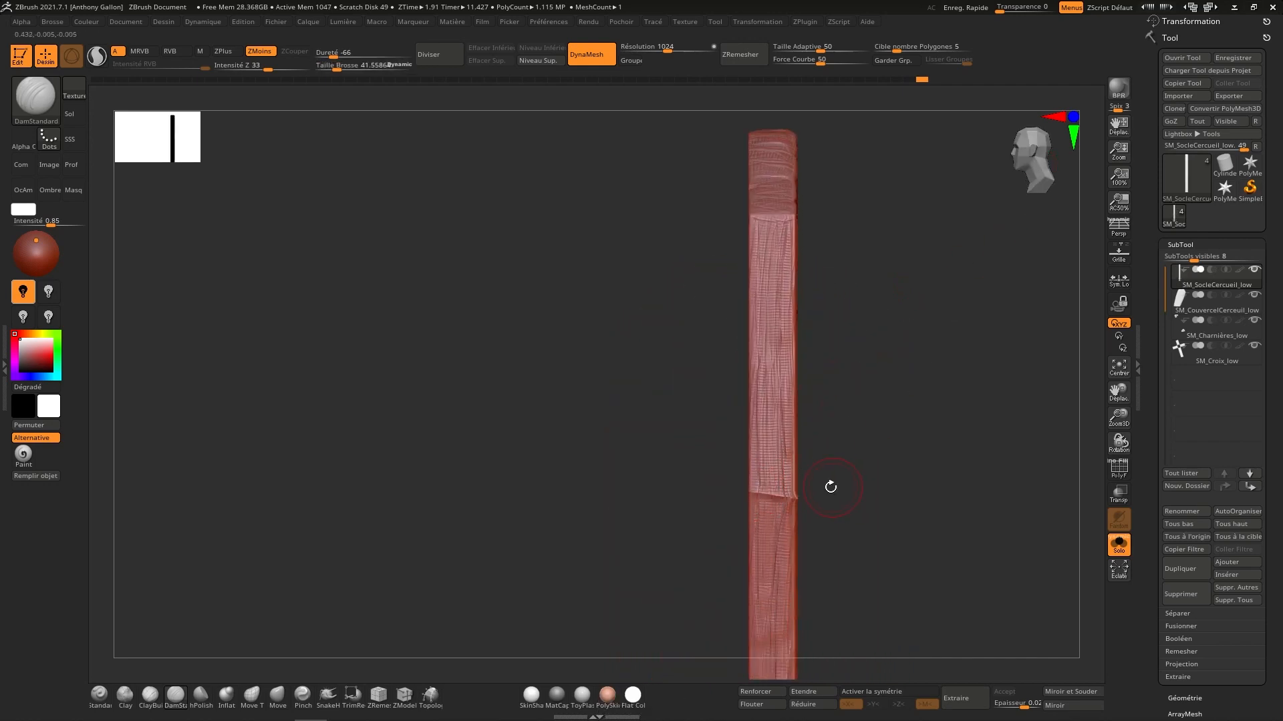
{"action": "key", "text": "ctrl"}
{"action": "key", "text": "ctrl"}
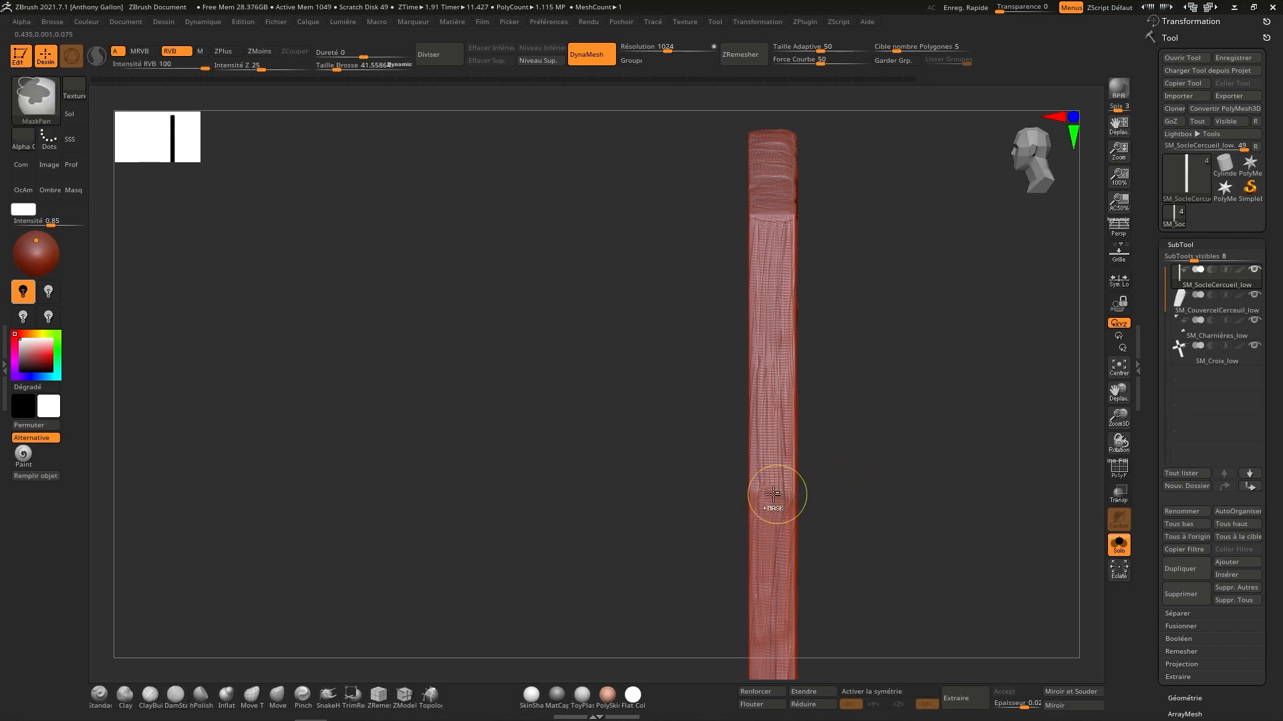
{"action": "right_click_drag", "start_coordinate": [785, 488], "coordinate": [907, 300]}
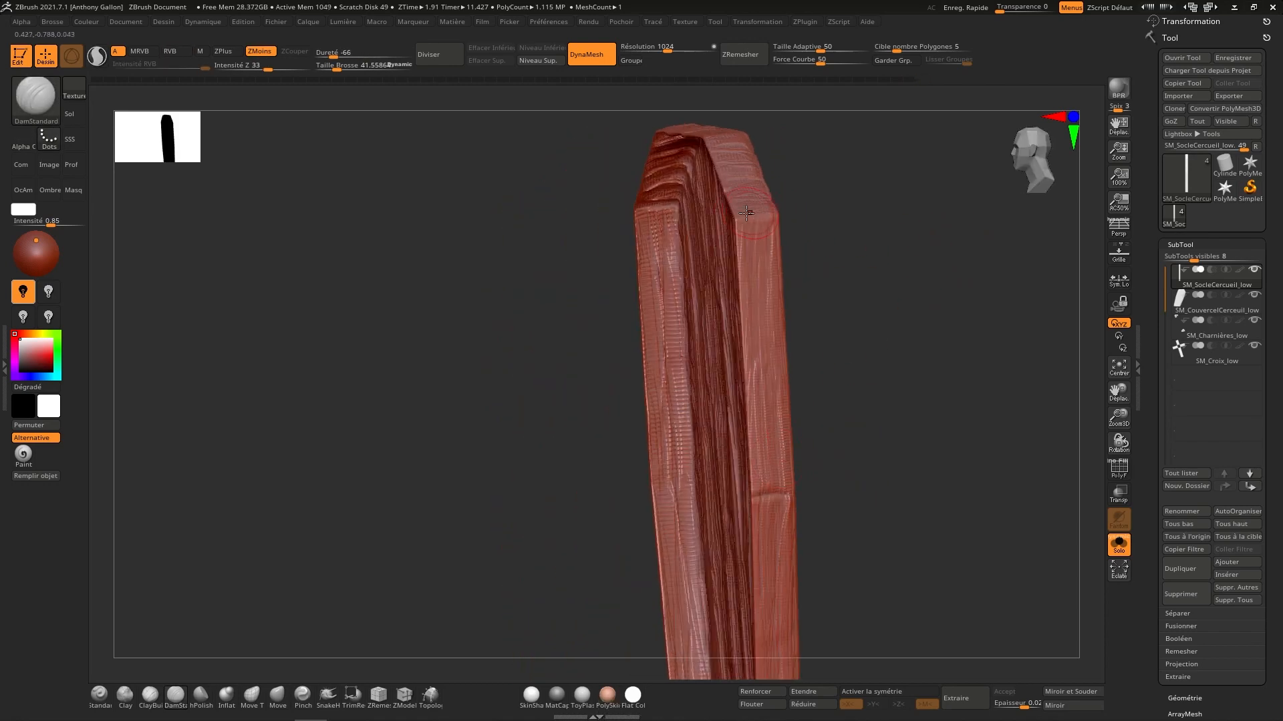
{"action": "left_click_drag", "start_coordinate": [779, 218], "coordinate": [792, 215]}
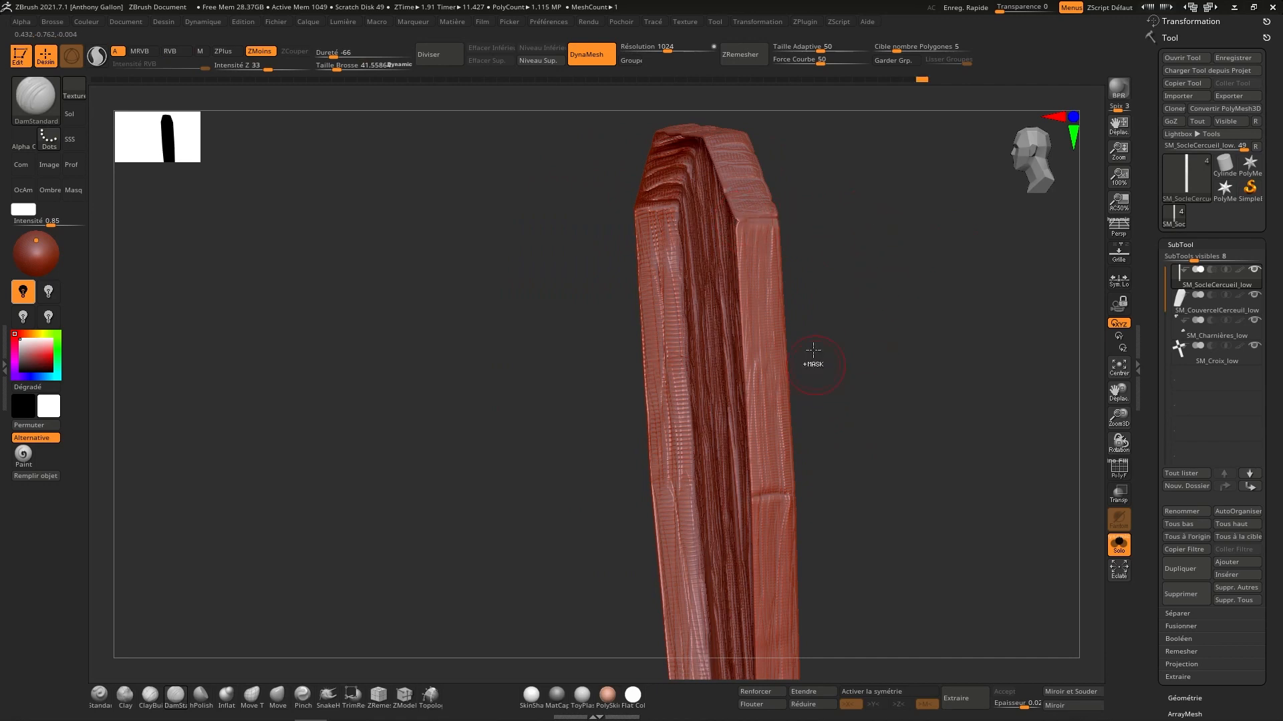
{"action": "key", "text": "ctrl+z"}
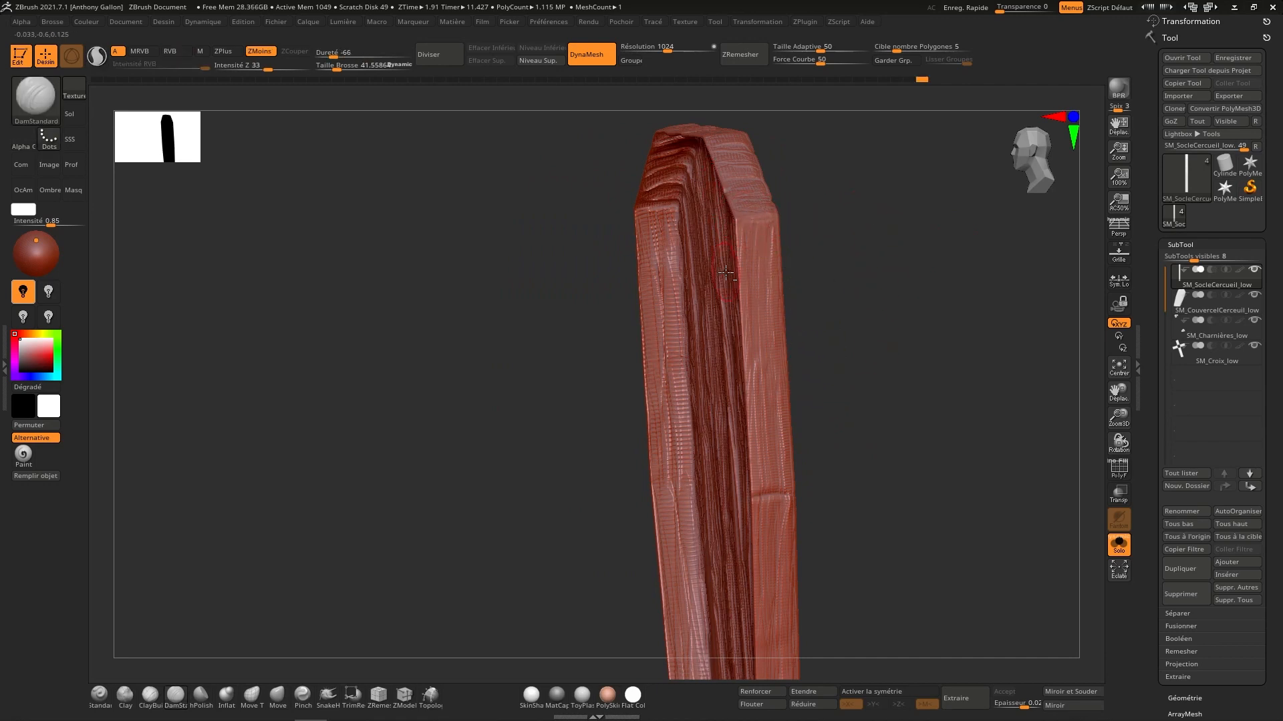
Step: Flatten the long outer edge of the base's side plank near the foot end using hPolish at size about 36
{"action": "right_click_drag", "start_coordinate": [725, 197], "coordinate": [757, 247]}
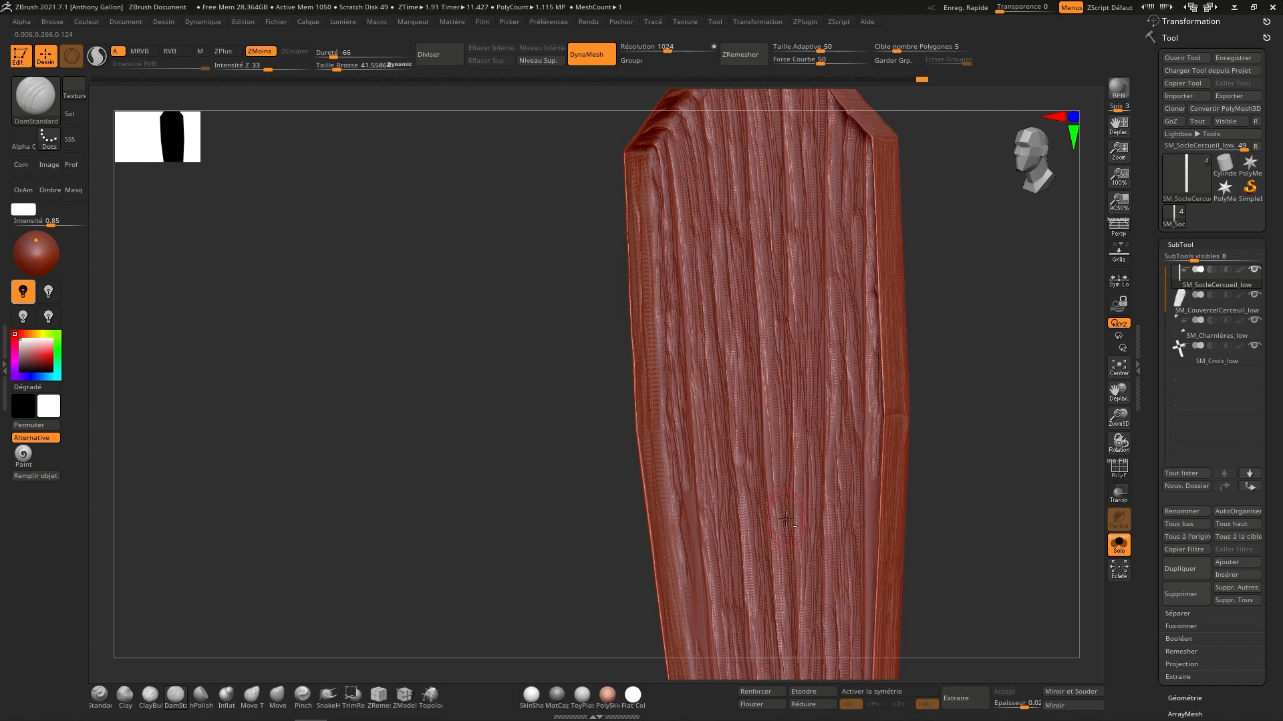
{"action": "right_click_drag", "start_coordinate": [795, 641], "coordinate": [768, 392], "text": "alt"}
{"action": "right_click_drag", "start_coordinate": [849, 524], "coordinate": [851, 484], "text": "alt"}
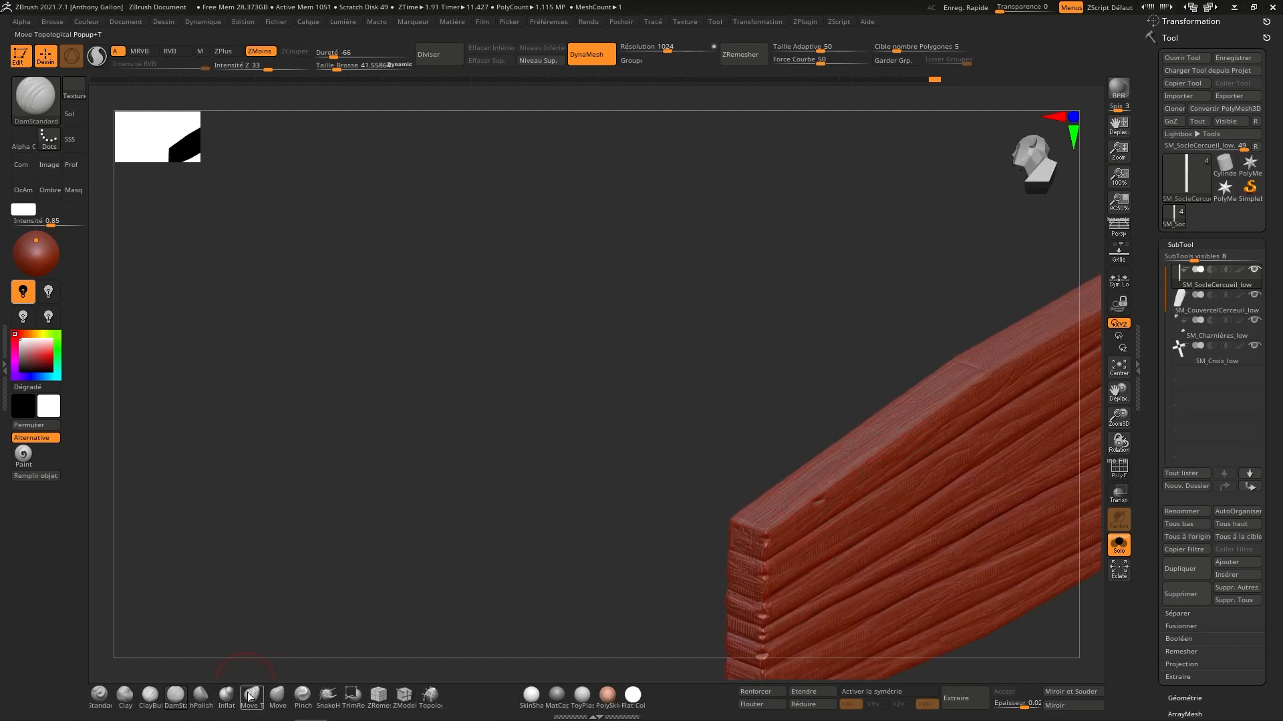
{"action": "left_click", "coordinate": [200, 696]}
{"action": "key", "text": "s"}
{"action": "left_click", "coordinate": [844, 457]}
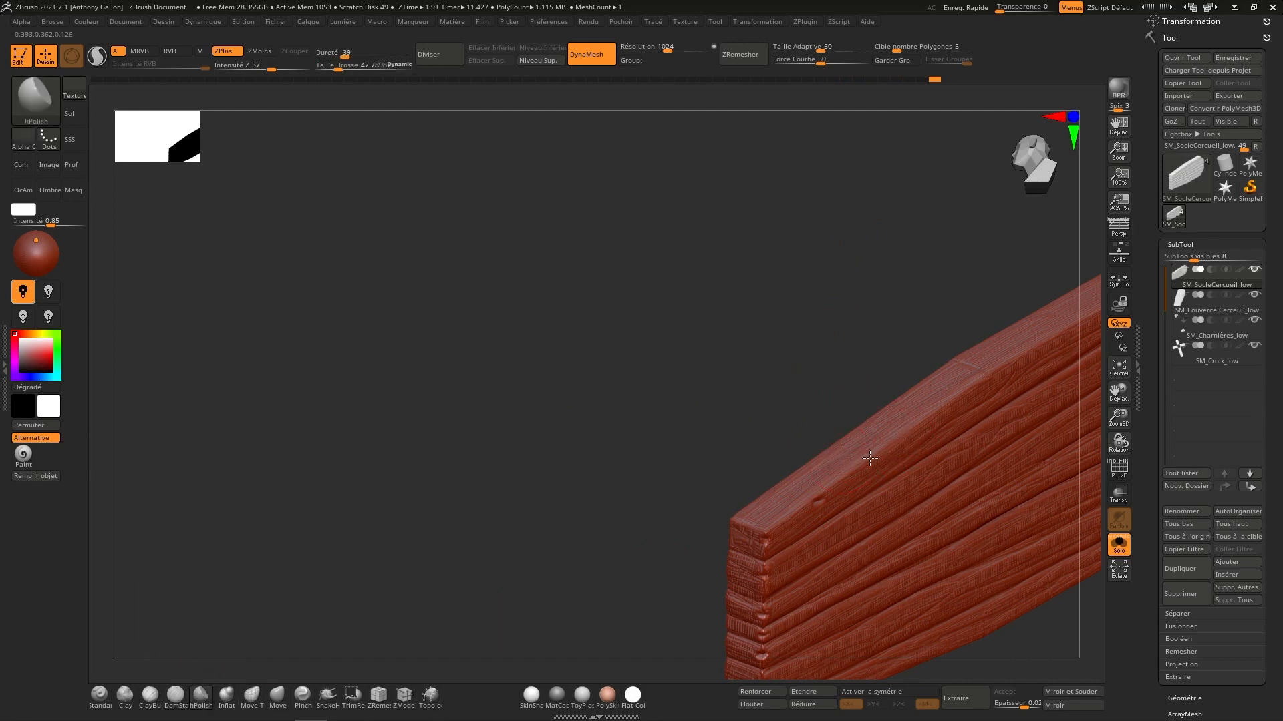
{"action": "mouse_move", "coordinate": [870, 458]}
{"action": "right_mouse_down"}
{"action": "mouse_move", "coordinate": [879, 449]}
{"action": "mouse_move", "coordinate": [864, 455]}
{"action": "right_mouse_up"}
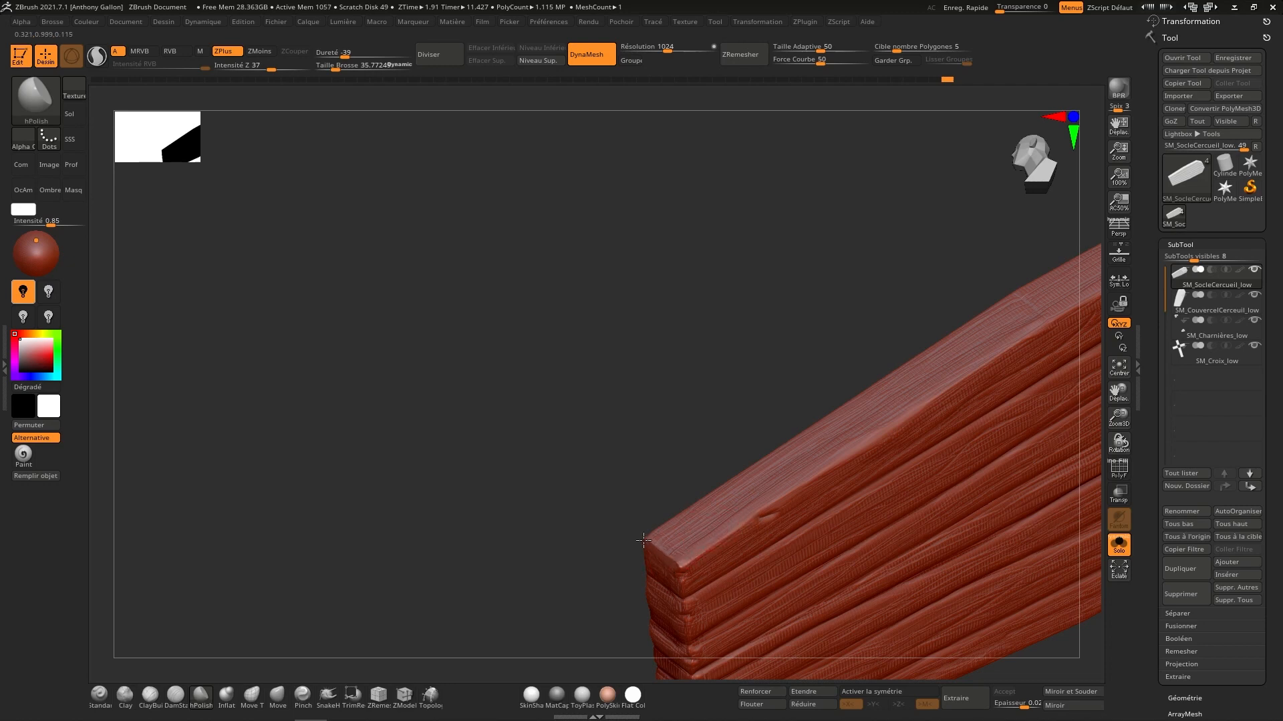
{"action": "mouse_move", "coordinate": [681, 511]}
{"action": "right_mouse_down"}
{"action": "mouse_move", "coordinate": [708, 502]}
{"action": "mouse_move", "coordinate": [694, 447]}
{"action": "mouse_move", "coordinate": [673, 567]}
{"action": "mouse_move", "coordinate": [755, 458]}
{"action": "right_mouse_up"}
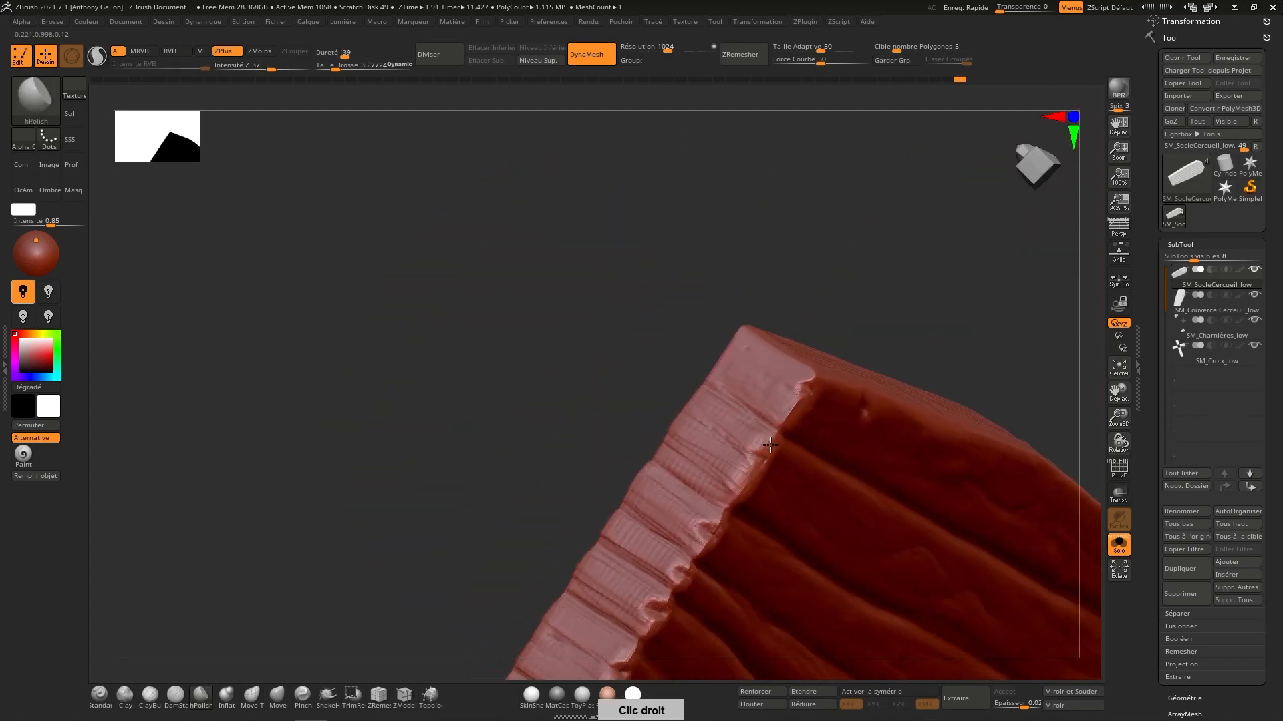
Step: Polish the notched edge of the plank ends at the foot of the base, undoing the last unwanted strokes
{"action": "right_click_drag", "start_coordinate": [700, 547], "coordinate": [800, 438], "text": "alt"}
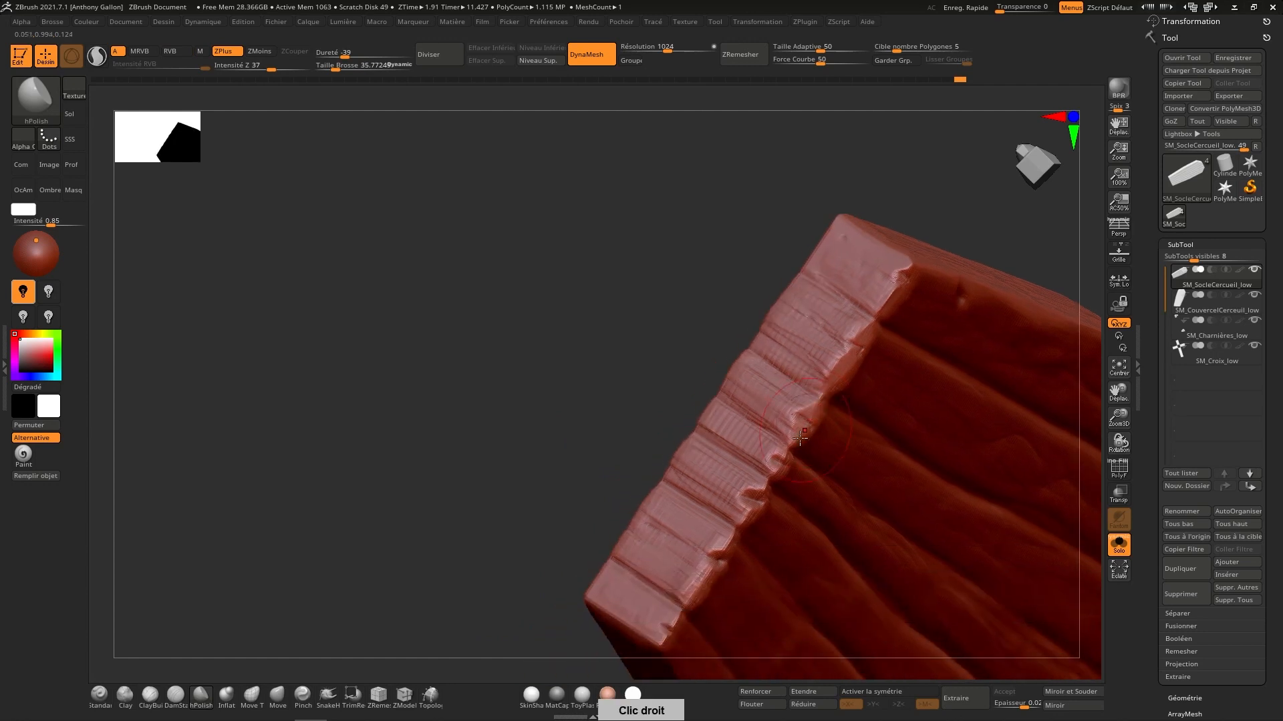
{"action": "left_click_drag", "start_coordinate": [800, 438], "coordinate": [695, 595]}
{"action": "right_click_drag", "start_coordinate": [678, 611], "coordinate": [680, 509]}
{"action": "right_click_drag", "start_coordinate": [714, 575], "coordinate": [718, 507]}
{"action": "key", "text": "ctrl+z"}
{"action": "key", "text": "ctrl+z"}
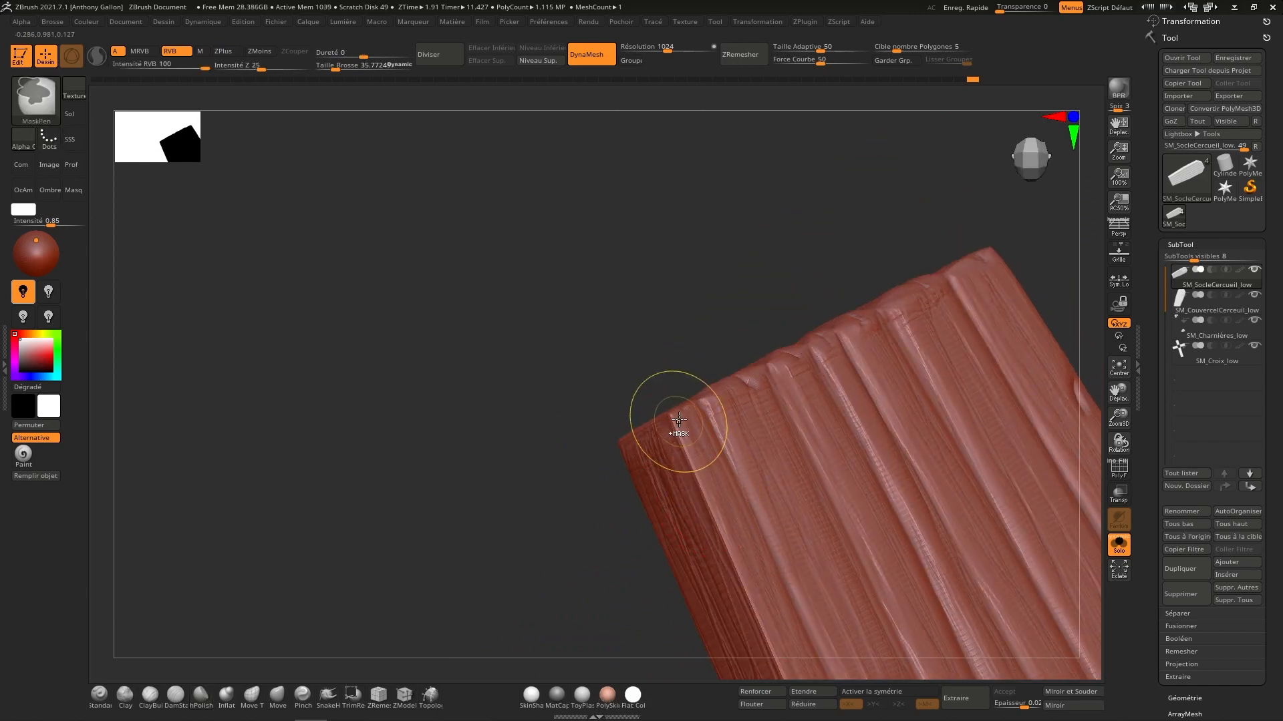
Step: Chip and wear the long outer edge of the back face from foot to head using hPolish at size about 13.5
{"action": "key", "text": "s"}
{"action": "left_click_drag", "start_coordinate": [678, 430], "coordinate": [671, 430]}
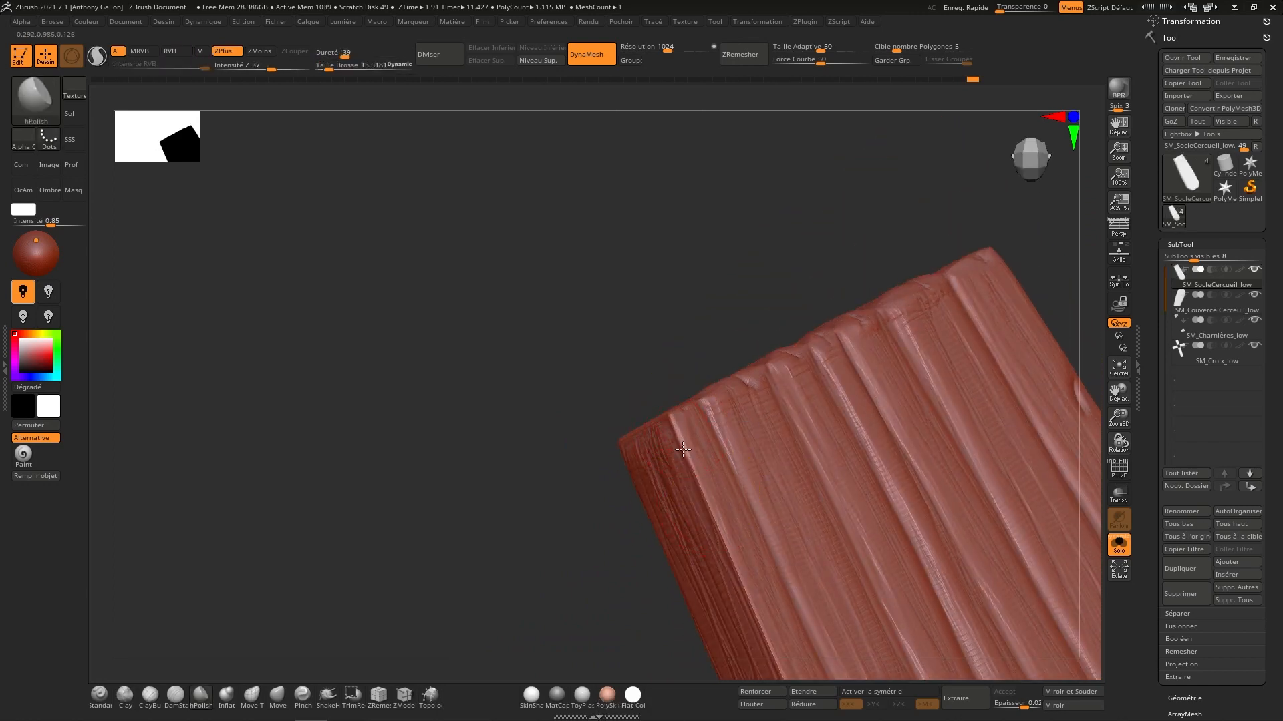
{"action": "right_click_drag", "start_coordinate": [738, 534], "coordinate": [710, 457]}
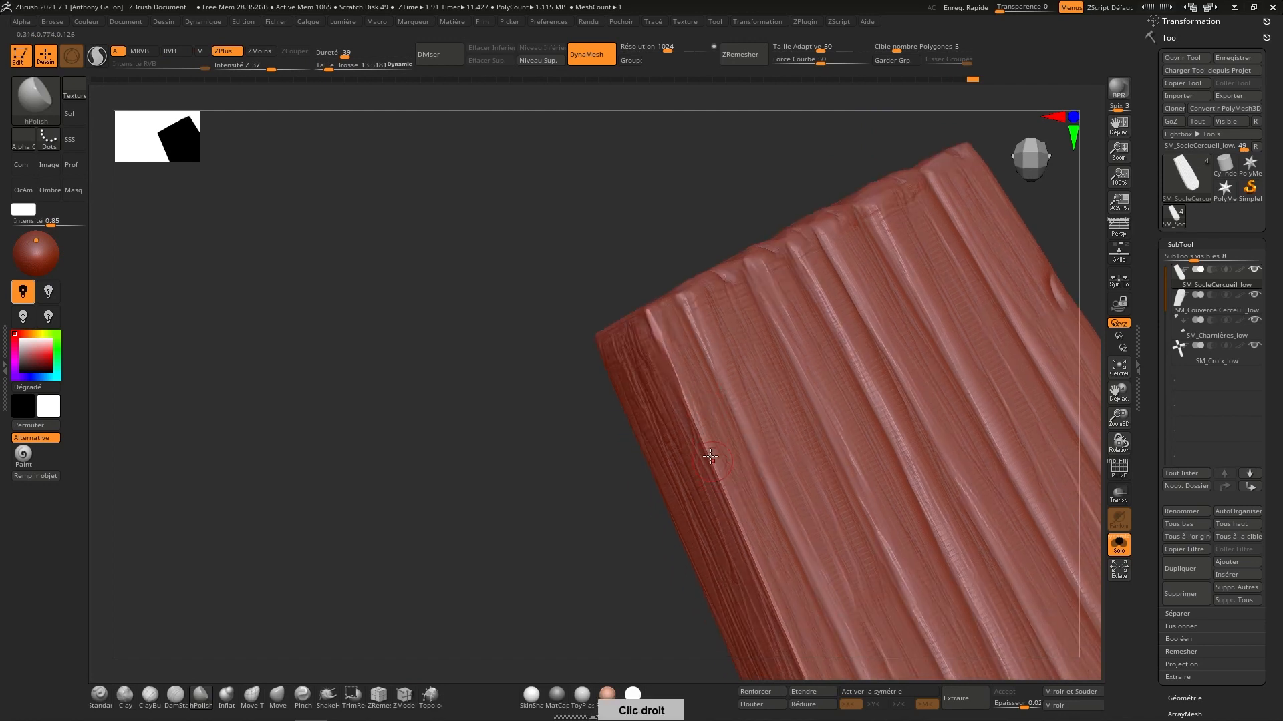
{"action": "right_click_drag", "start_coordinate": [758, 560], "coordinate": [715, 419]}
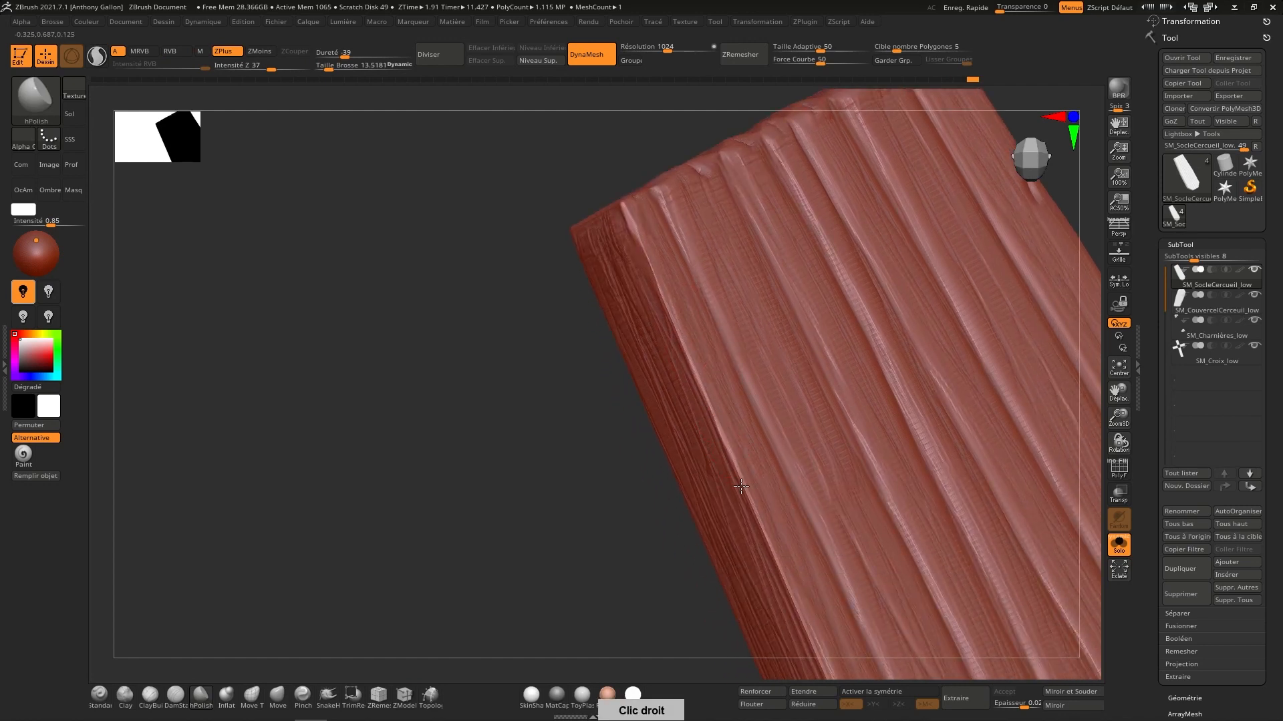
{"action": "right_click_drag", "start_coordinate": [782, 556], "coordinate": [746, 469]}
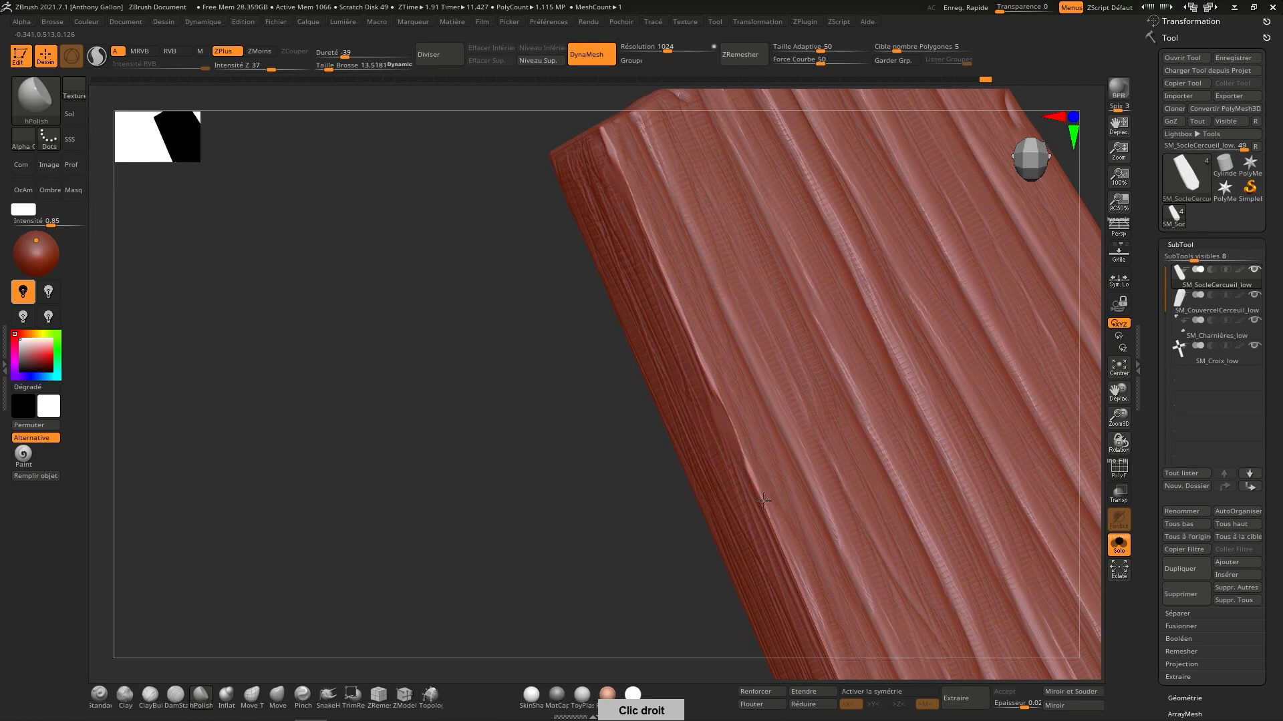
{"action": "right_click_drag", "start_coordinate": [807, 599], "coordinate": [764, 429]}
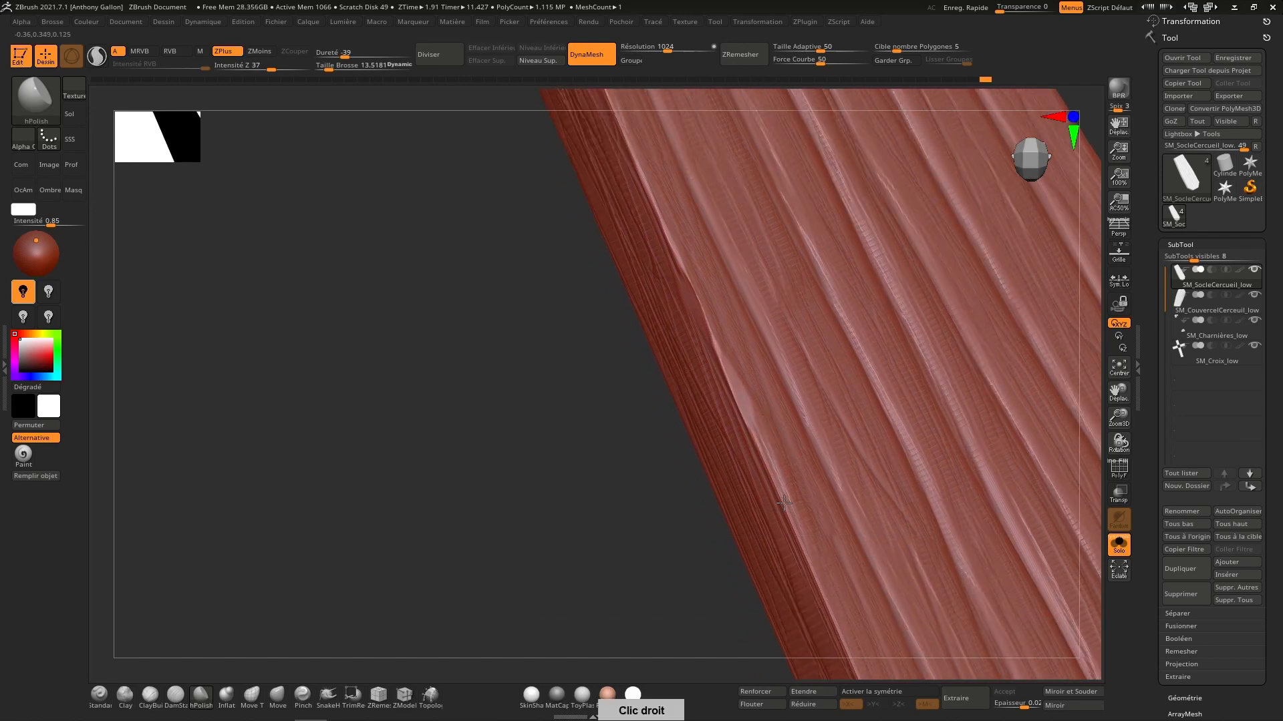
{"action": "right_click_drag", "start_coordinate": [822, 538], "coordinate": [766, 454]}
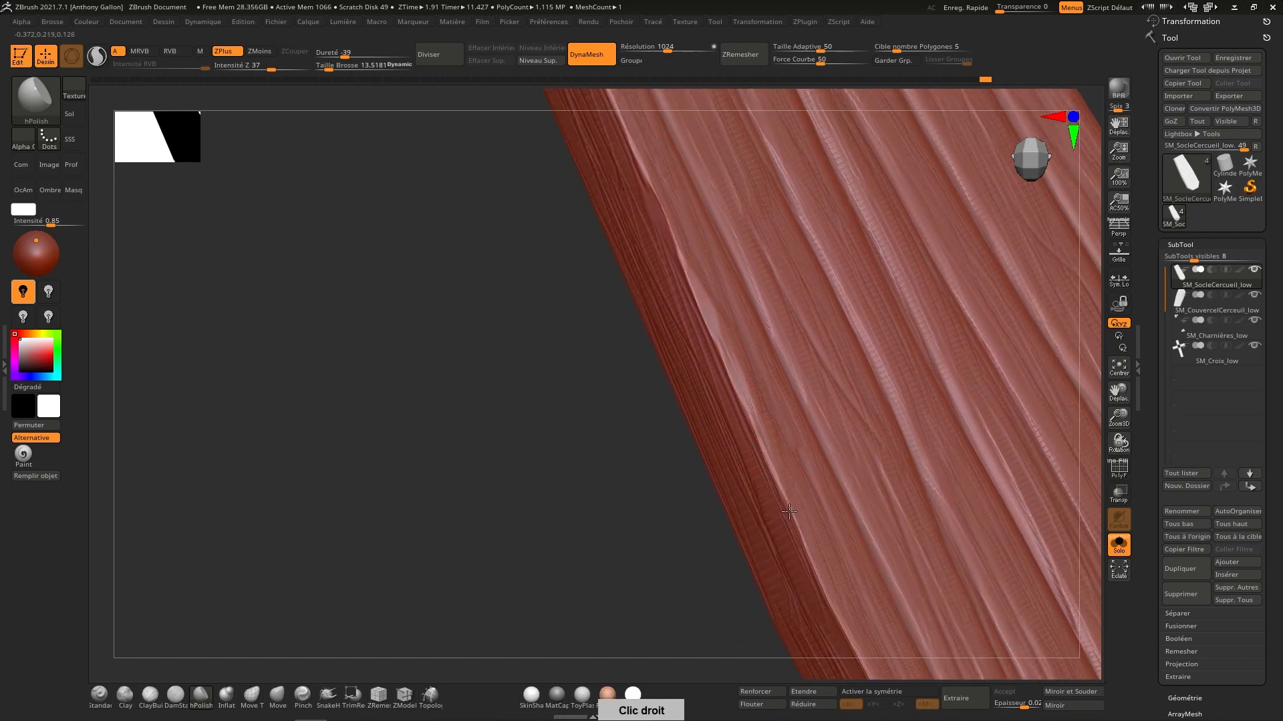
{"action": "right_click_drag", "start_coordinate": [843, 592], "coordinate": [812, 521]}
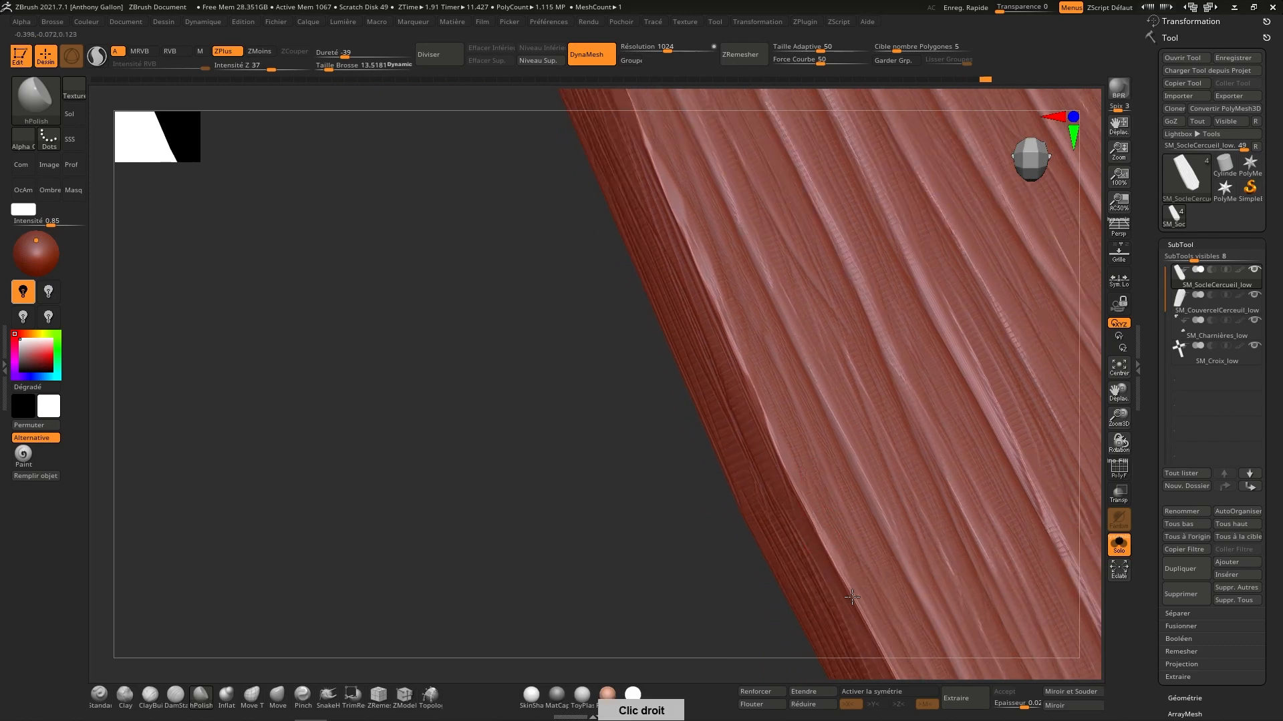
{"action": "right_click_drag", "start_coordinate": [861, 605], "coordinate": [805, 458]}
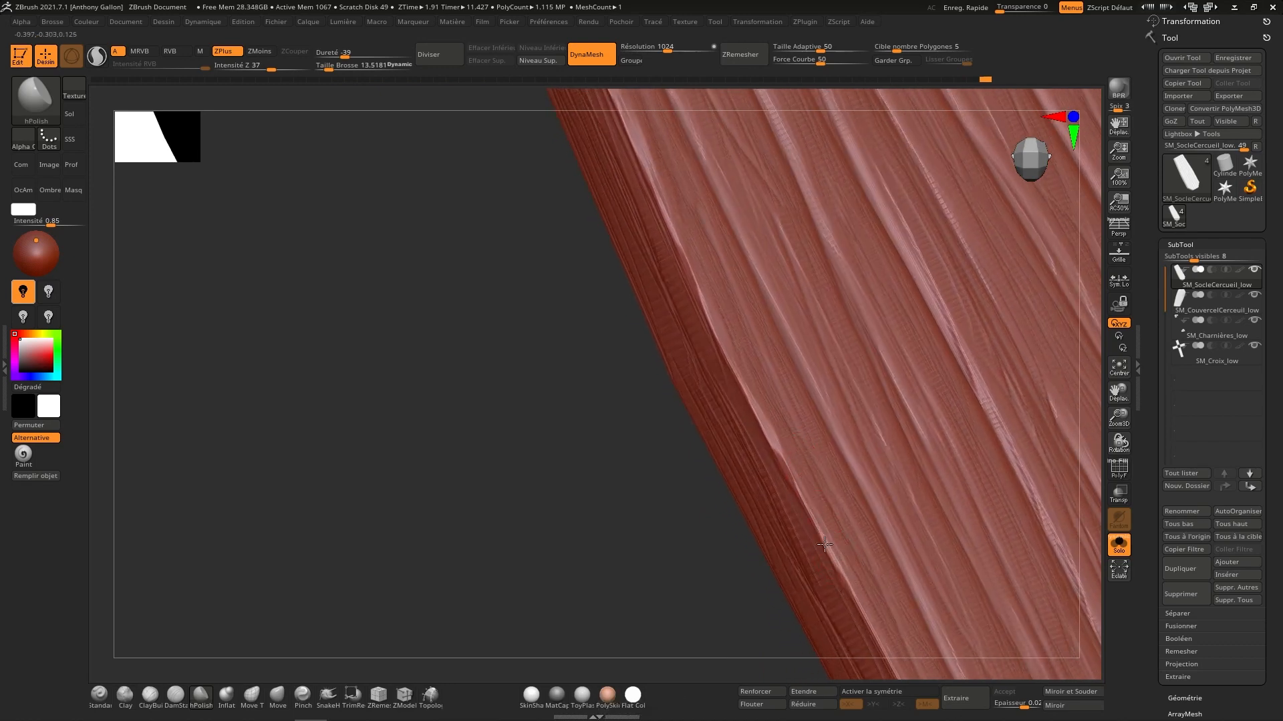
{"action": "right_click_drag", "start_coordinate": [839, 568], "coordinate": [804, 483]}
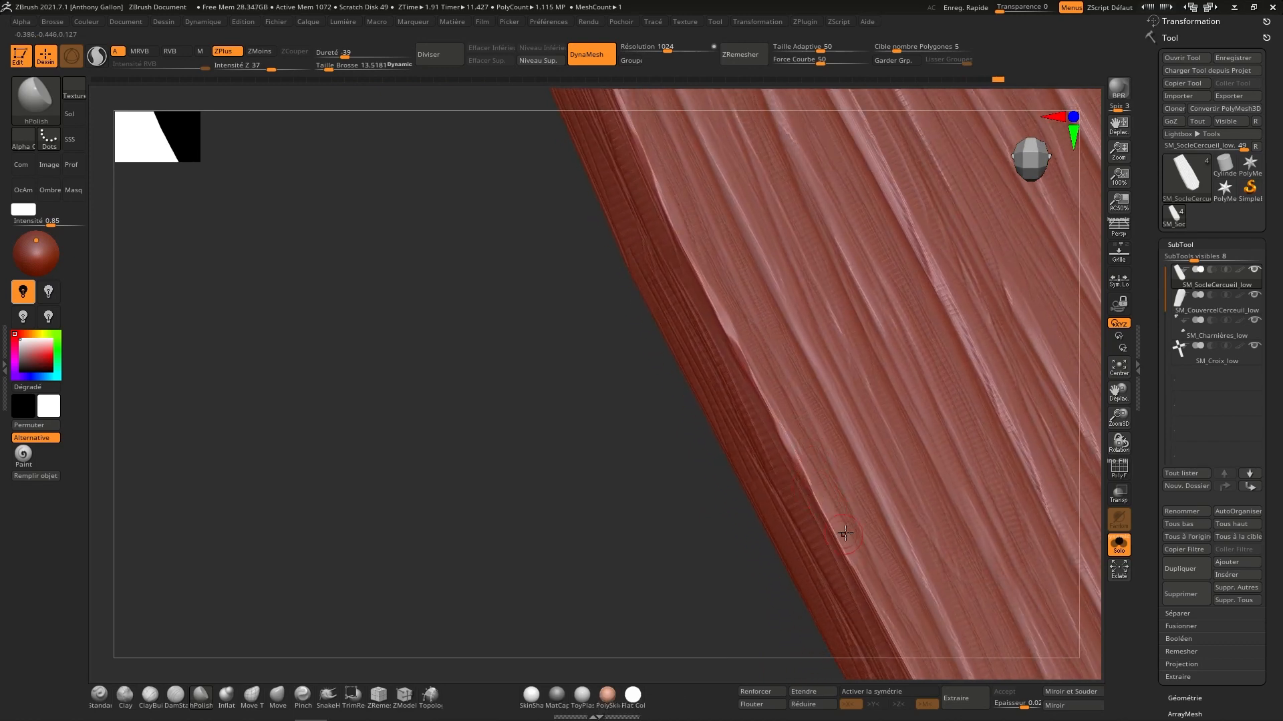
{"action": "right_click_drag", "start_coordinate": [840, 531], "coordinate": [835, 452]}
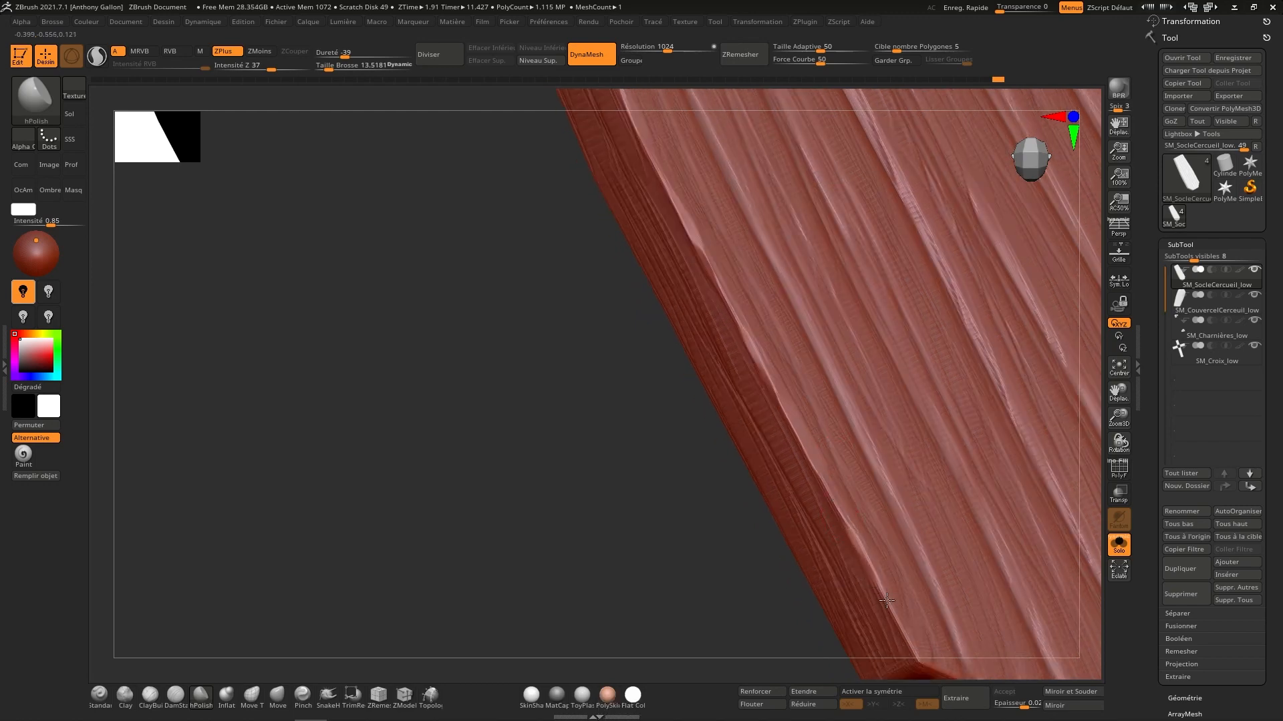
{"action": "mouse_move", "coordinate": [888, 598]}
{"action": "right_mouse_down"}
{"action": "mouse_move", "coordinate": [862, 534]}
{"action": "mouse_move", "coordinate": [885, 560]}
{"action": "right_mouse_up"}
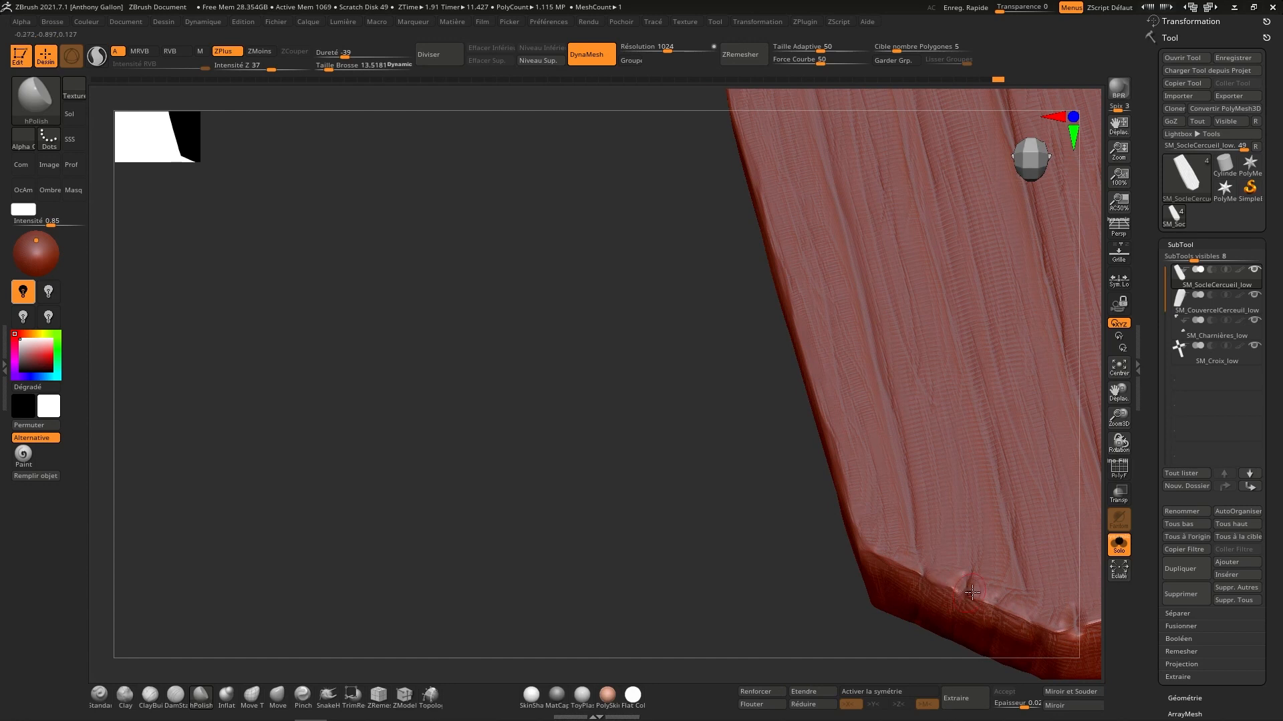
Step: Polish the back-face edges along the angled and straight head end of the base at size about 13.5
{"action": "left_click_drag", "start_coordinate": [972, 591], "coordinate": [1000, 625]}
{"action": "right_click_drag", "start_coordinate": [985, 605], "coordinate": [921, 604]}
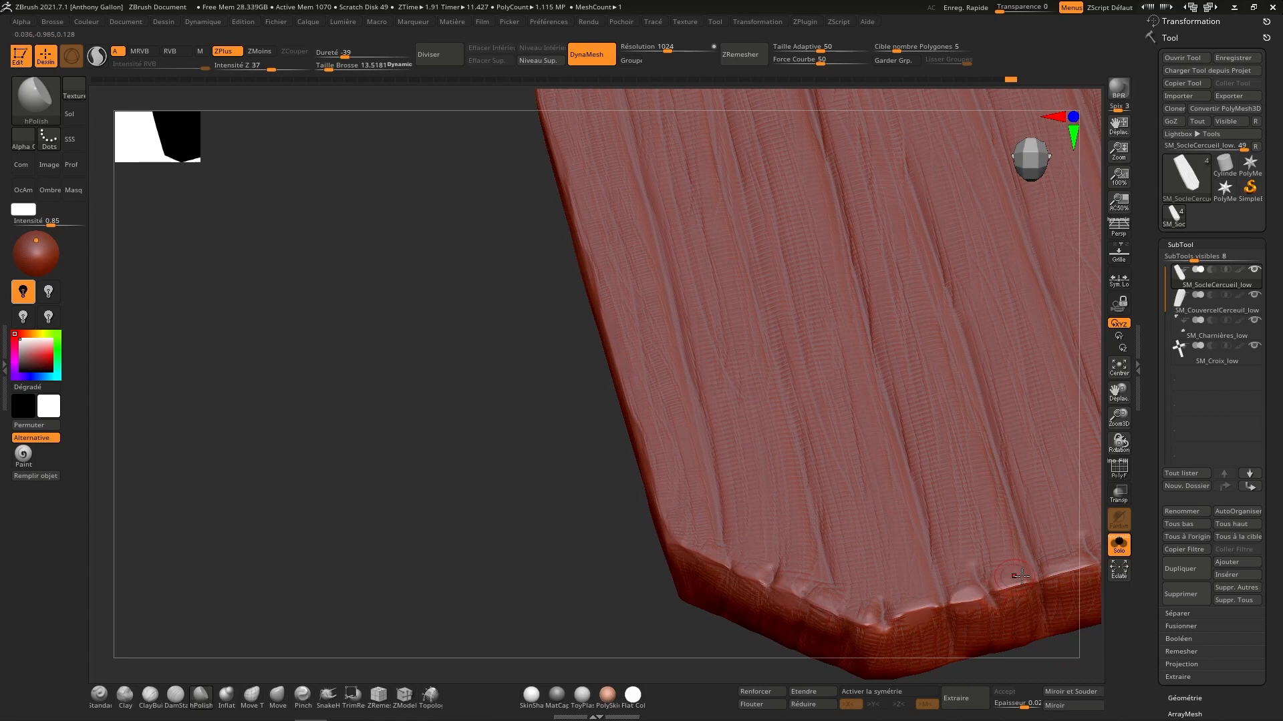
{"action": "right_click_drag", "start_coordinate": [1059, 538], "coordinate": [1006, 549]}
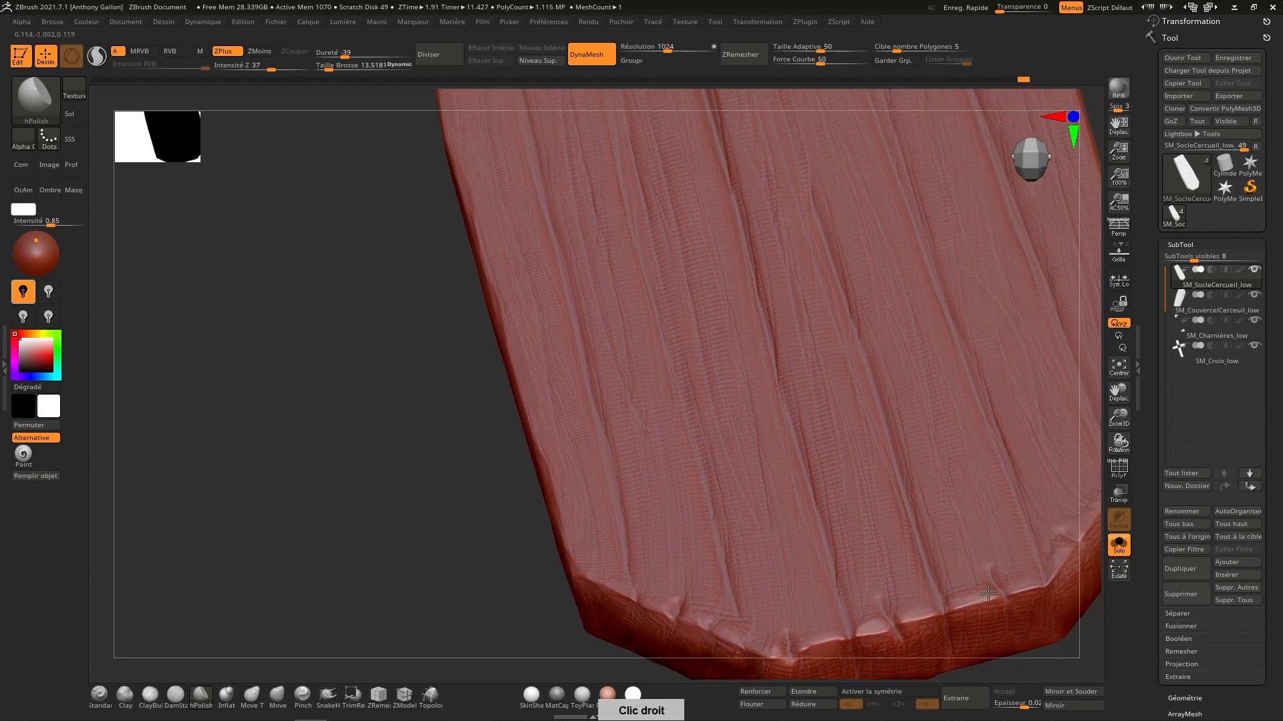
{"action": "right_click_drag", "start_coordinate": [989, 594], "coordinate": [991, 572]}
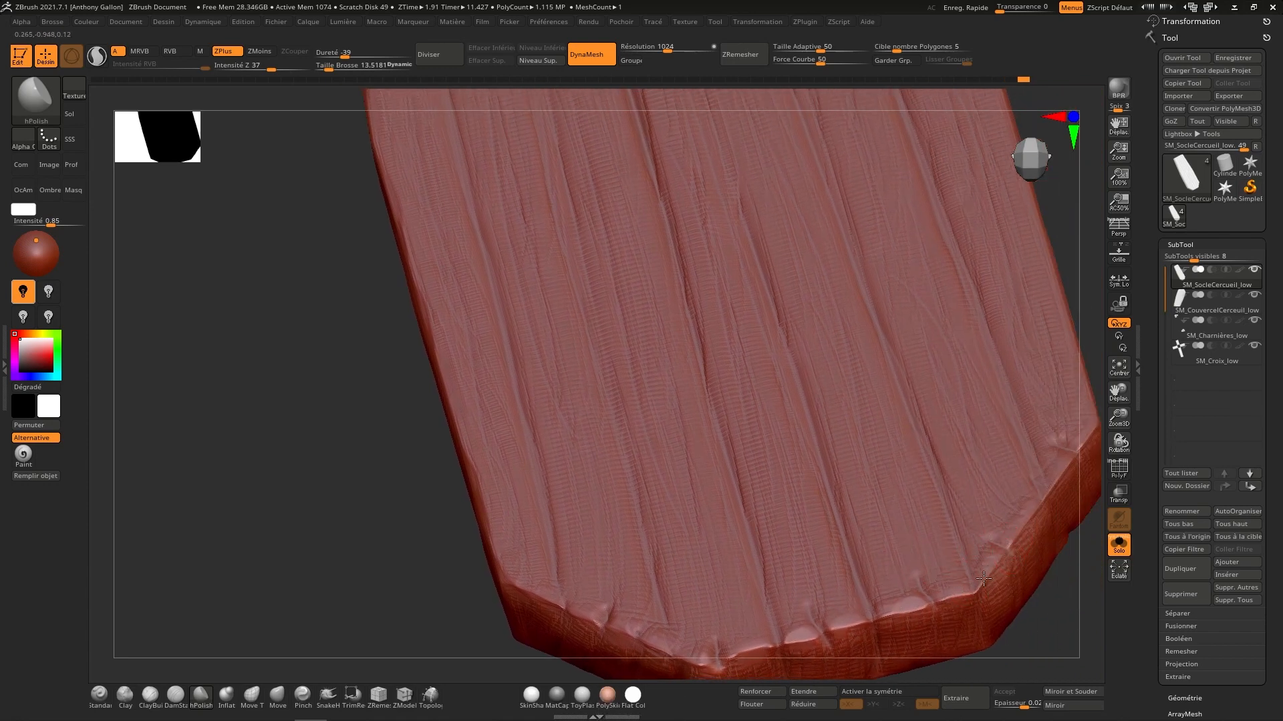
{"action": "right_click_drag", "start_coordinate": [1018, 531], "coordinate": [959, 556]}
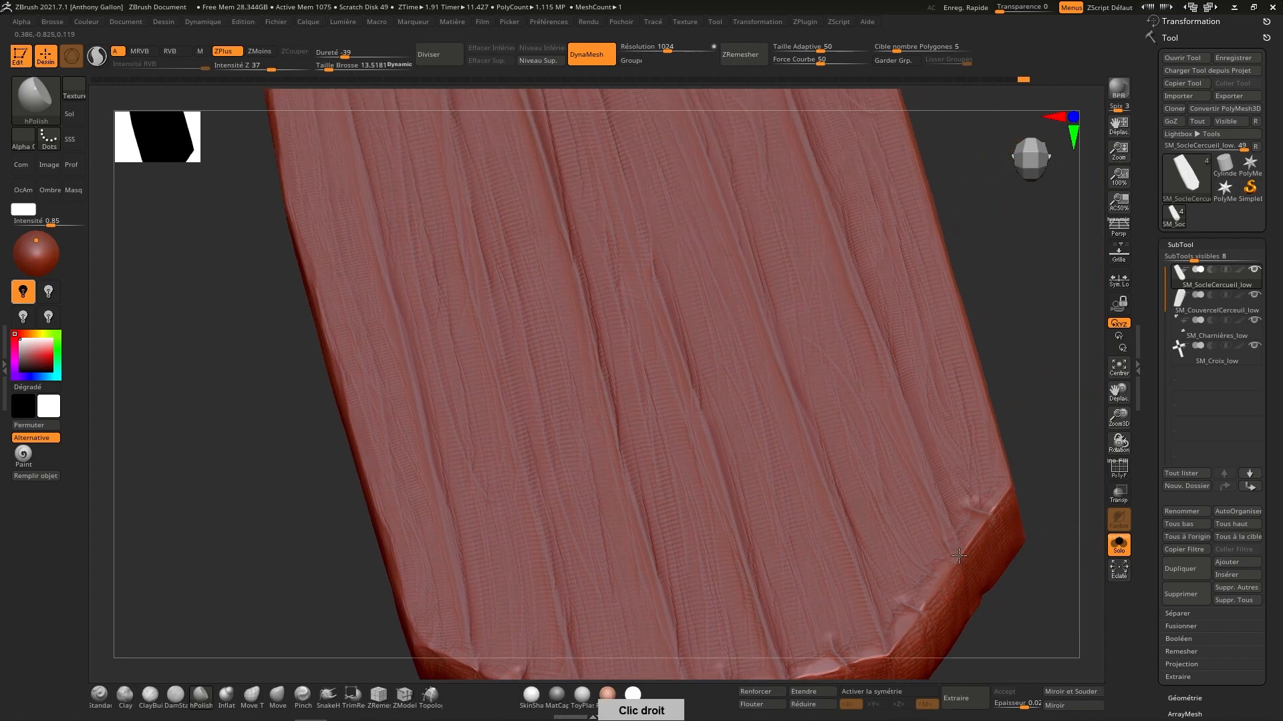
Step: Flatten the opposite long edge of the back face from head to foot using hPolish at size about 39
{"action": "mouse_move", "coordinate": [996, 506]}
{"action": "right_mouse_down"}
{"action": "mouse_move", "coordinate": [1045, 443]}
{"action": "mouse_move", "coordinate": [957, 545]}
{"action": "right_mouse_up"}
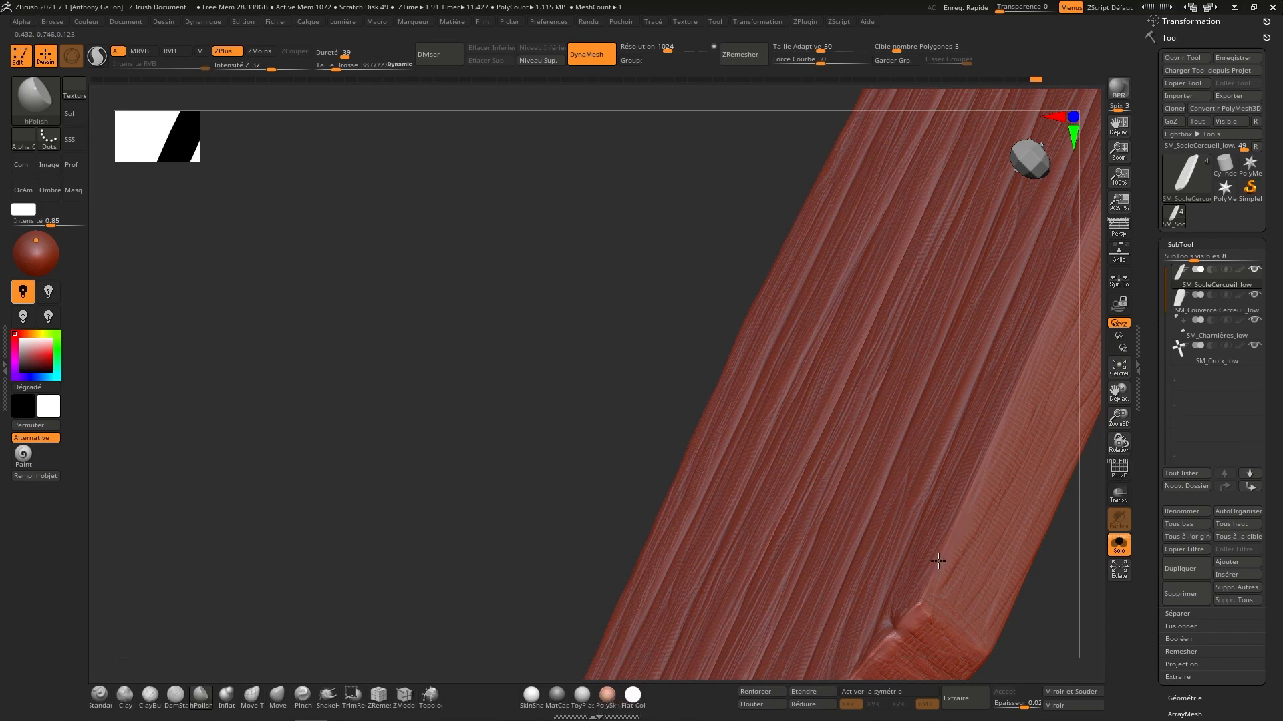
{"action": "right_click_drag", "start_coordinate": [993, 443], "coordinate": [950, 511]}
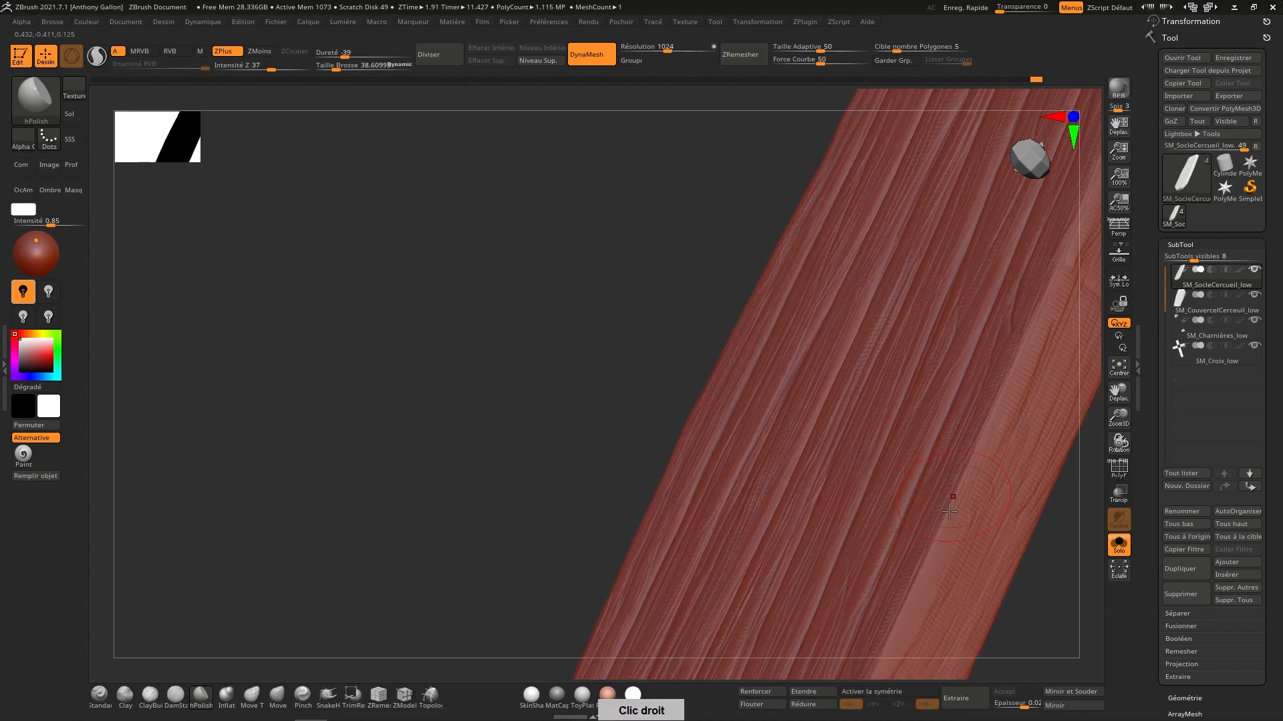
{"action": "right_click_drag", "start_coordinate": [997, 408], "coordinate": [987, 464]}
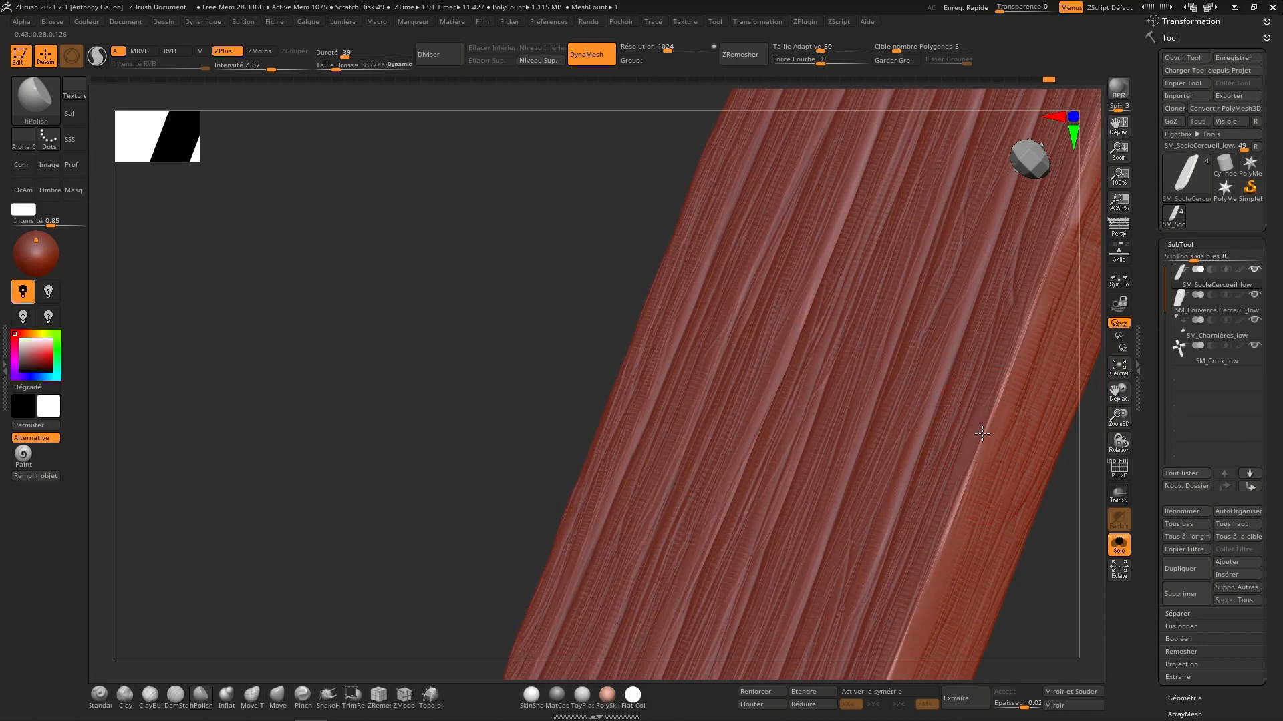
{"action": "right_click_drag", "start_coordinate": [1005, 383], "coordinate": [957, 479]}
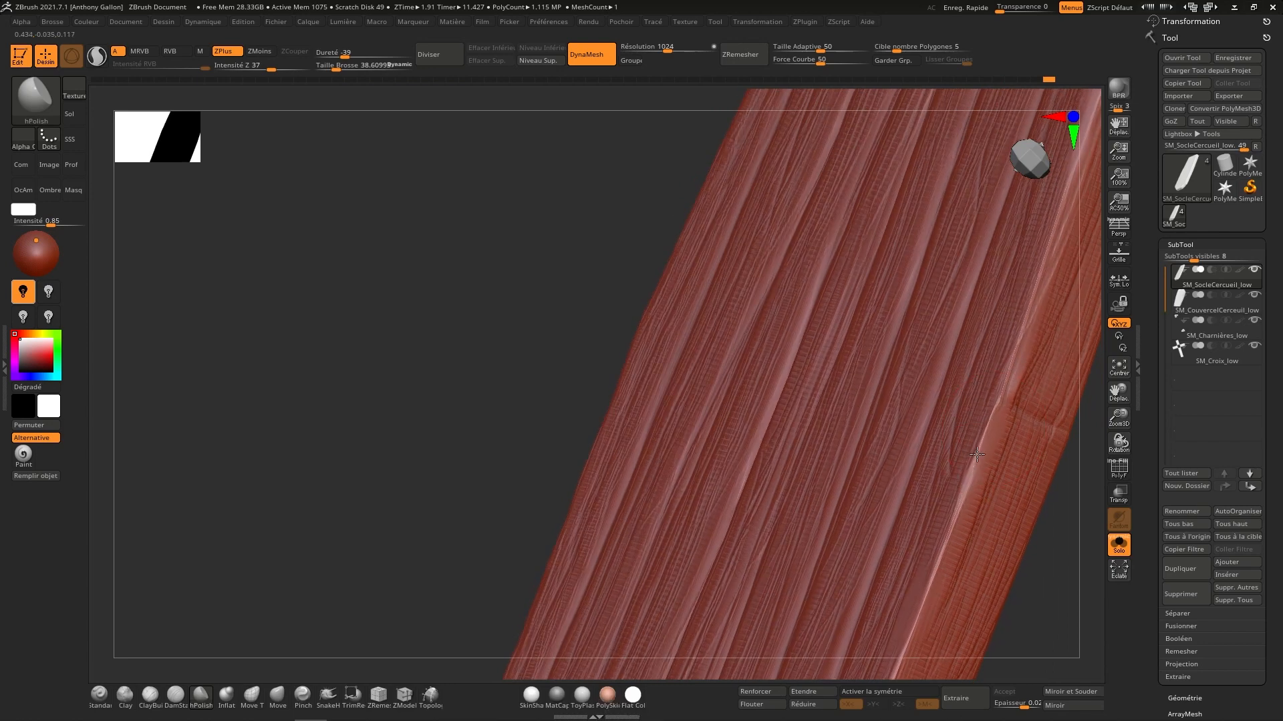
{"action": "right_click_drag", "start_coordinate": [1010, 385], "coordinate": [977, 436]}
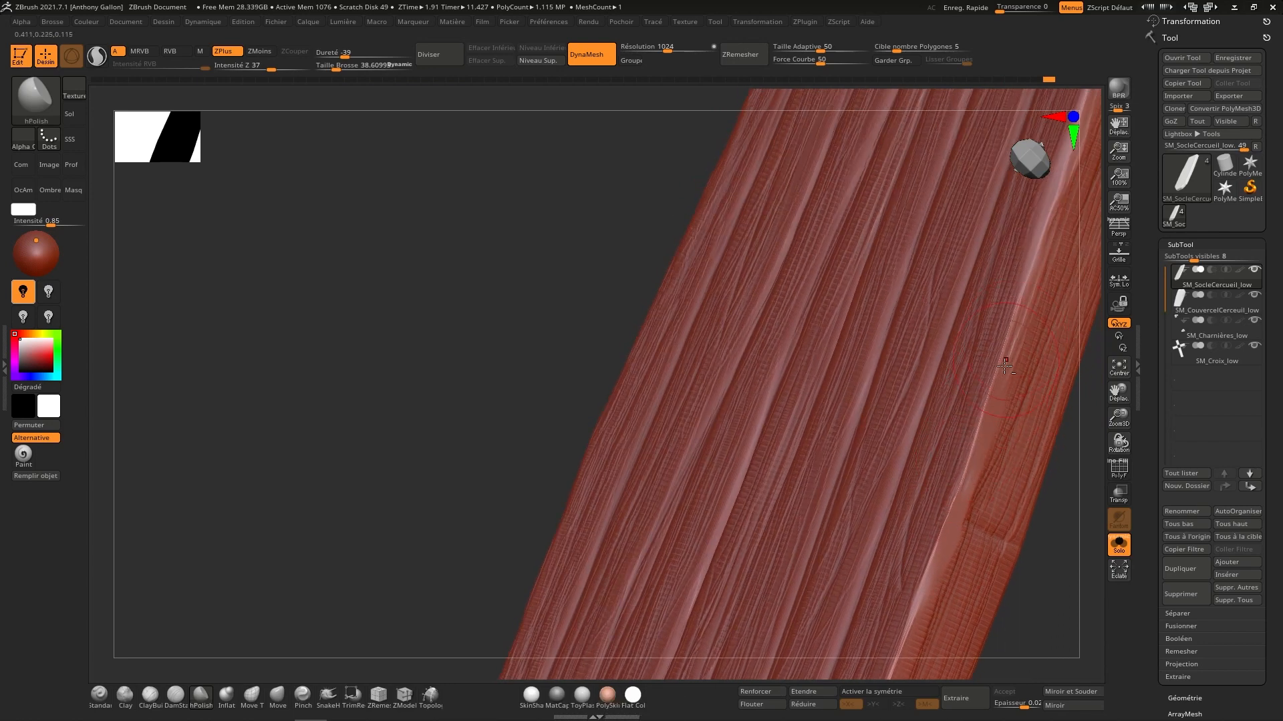
{"action": "right_click_drag", "start_coordinate": [1005, 373], "coordinate": [1023, 329]}
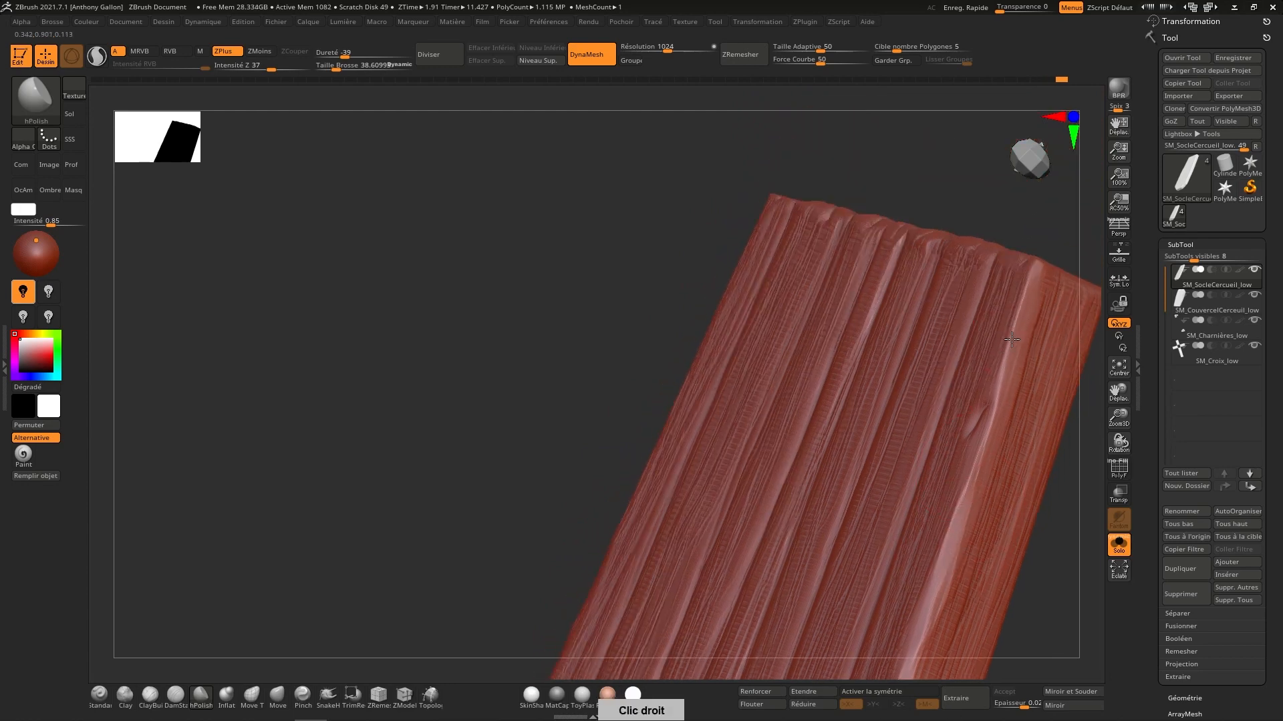
{"action": "right_click_drag", "start_coordinate": [1005, 371], "coordinate": [845, 457]}
Step: Make the coffin lid the active subtool and bring its front face into view
{"action": "left_click", "coordinate": [1233, 309]}
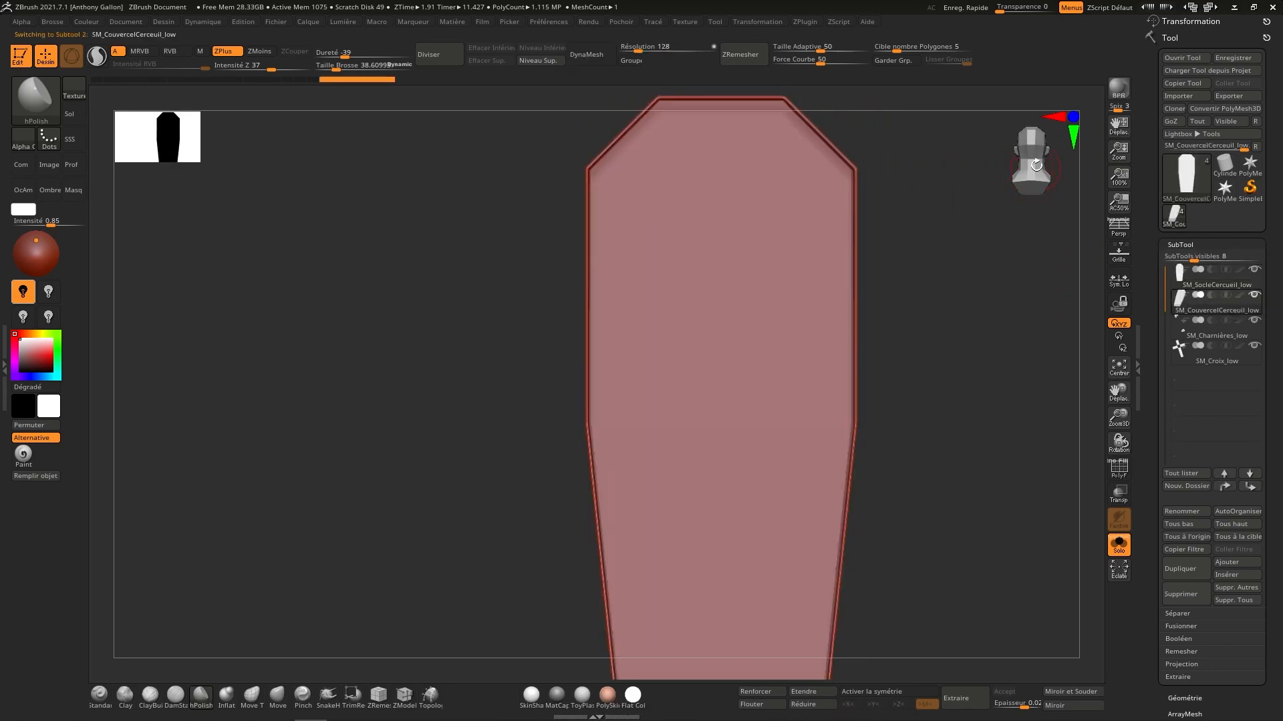
{"action": "left_click", "coordinate": [1036, 165]}
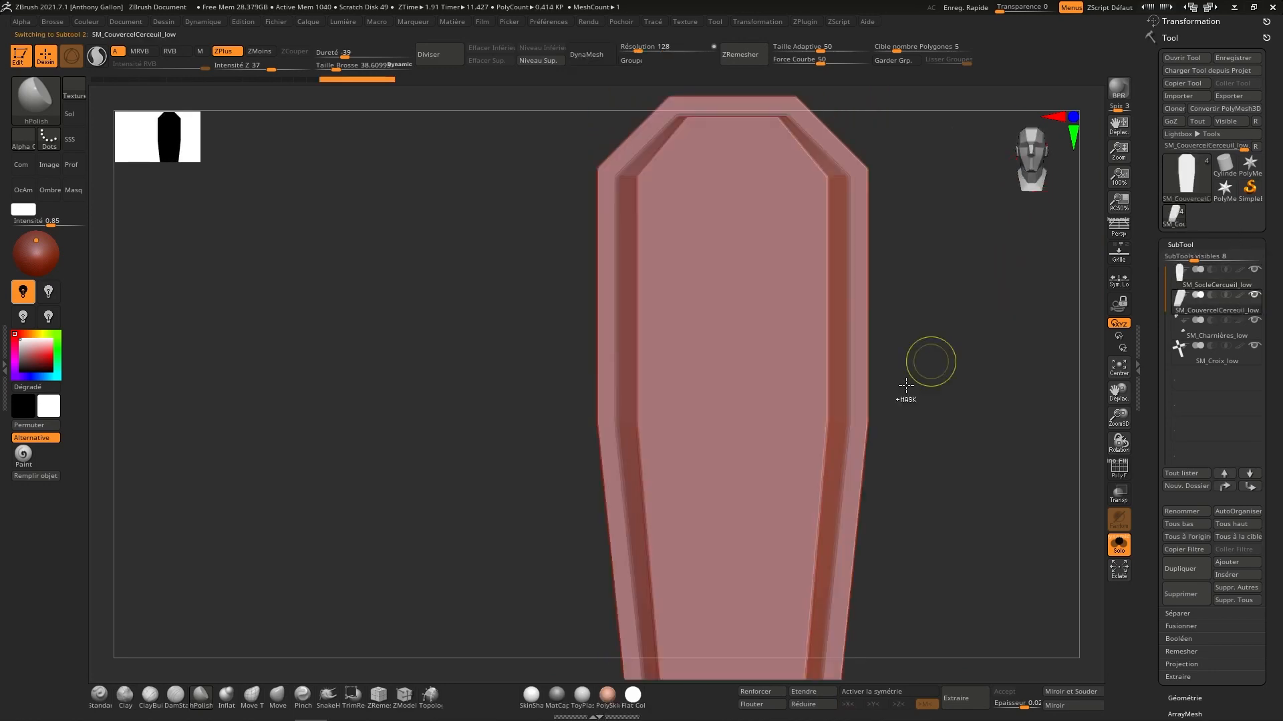
Step: Set up the DamStandard brush at size about 19 with symmetry across X for the coffin lid
{"action": "right_click_drag", "start_coordinate": [906, 385], "coordinate": [897, 344]}
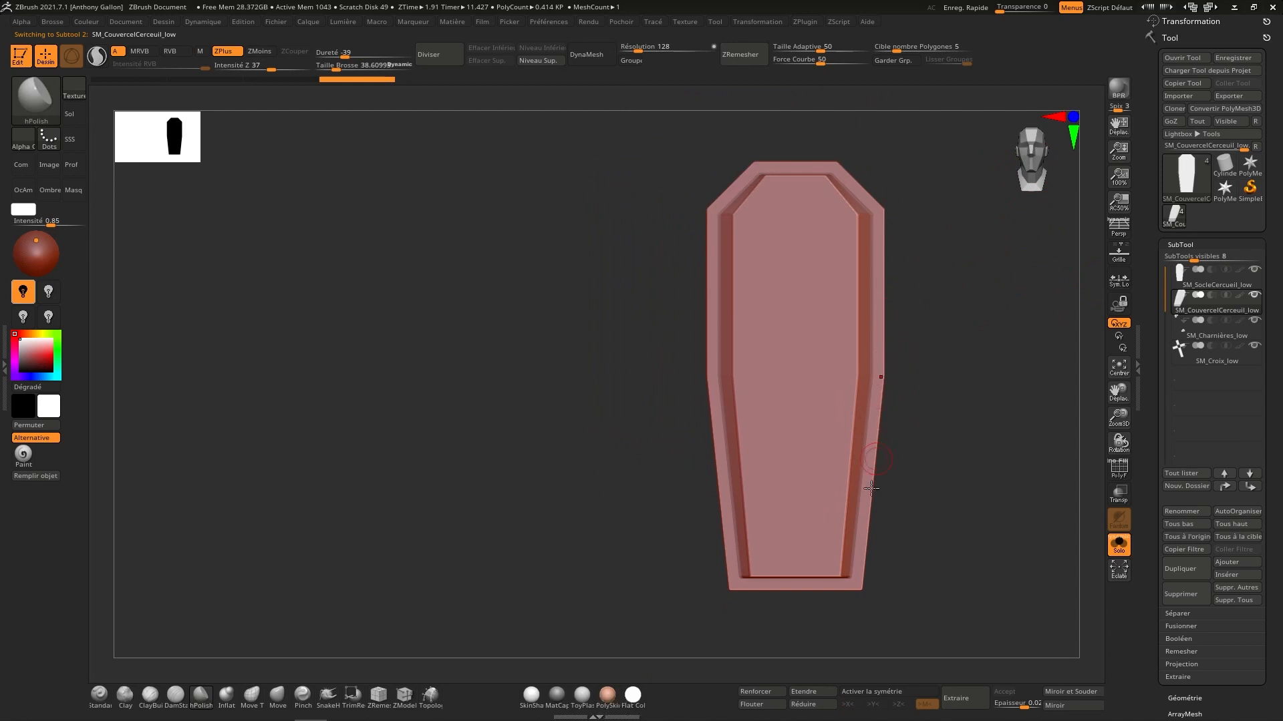
{"action": "left_click", "coordinate": [173, 698]}
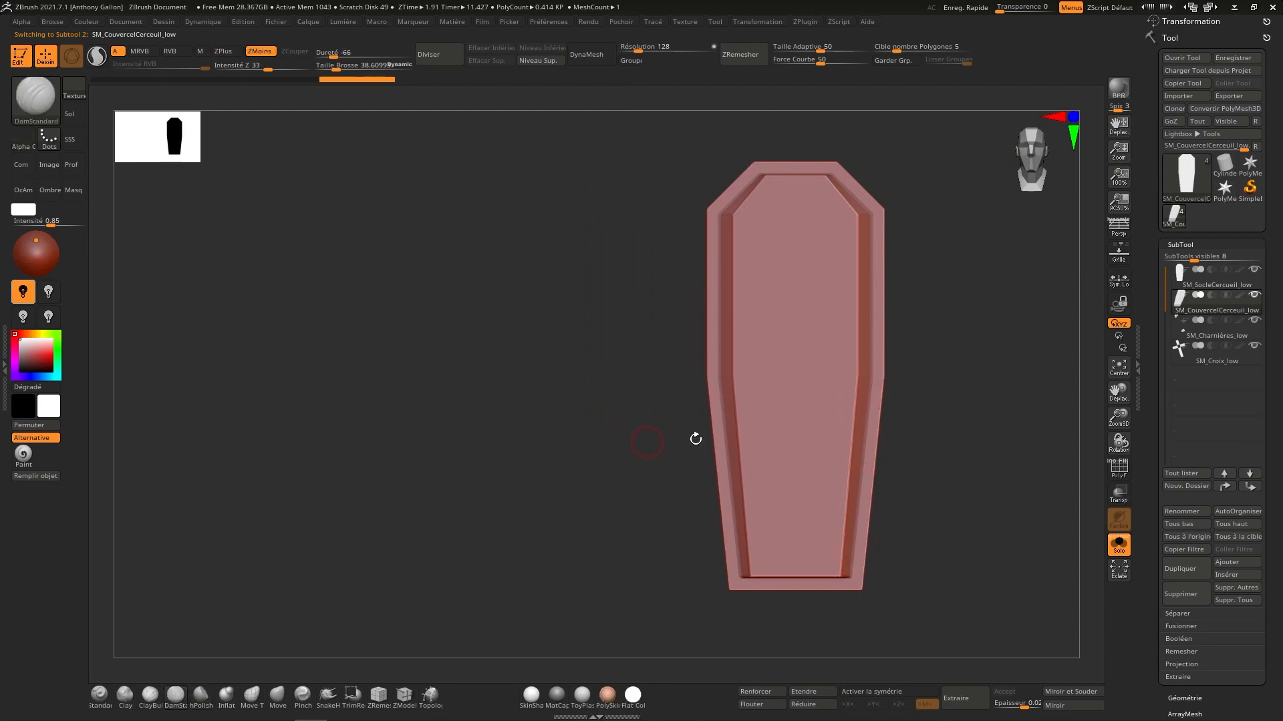
{"action": "key", "text": "s"}
{"action": "left_click_drag", "start_coordinate": [790, 474], "coordinate": [785, 476]}
{"action": "left_click", "coordinate": [858, 692]}
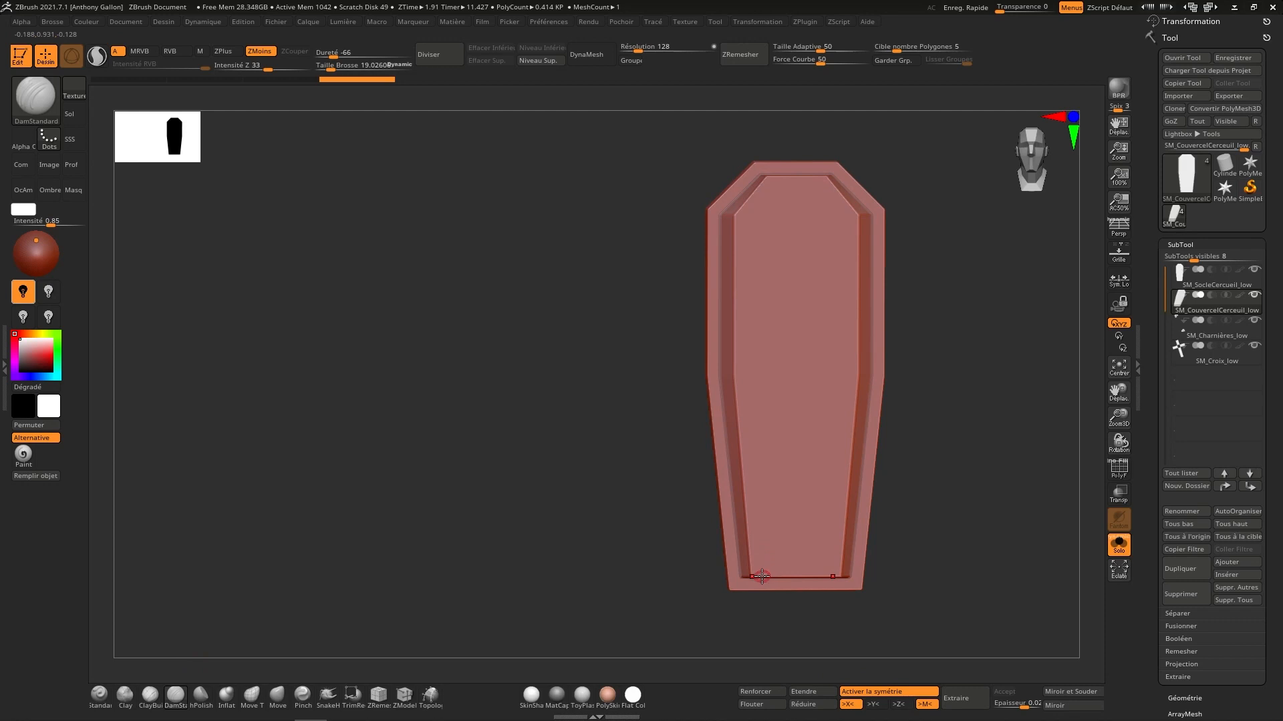
Step: Remesh the coffin lid with DynaMesh at resolution 1024
{"action": "mouse_move", "coordinate": [762, 576]}
{"action": "left_mouse_down"}
{"action": "mouse_move", "coordinate": [745, 197]}
{"action": "mouse_move", "coordinate": [766, 176]}
{"action": "left_mouse_up"}
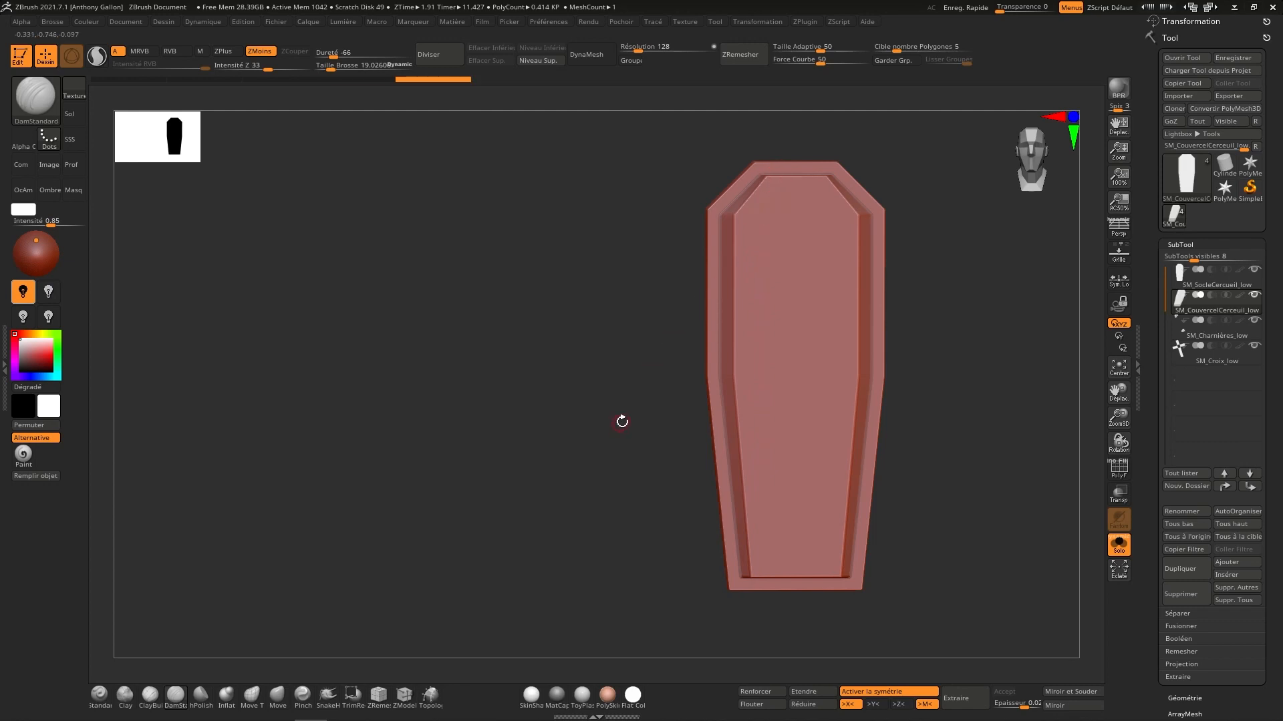
{"action": "left_click", "coordinate": [669, 45]}
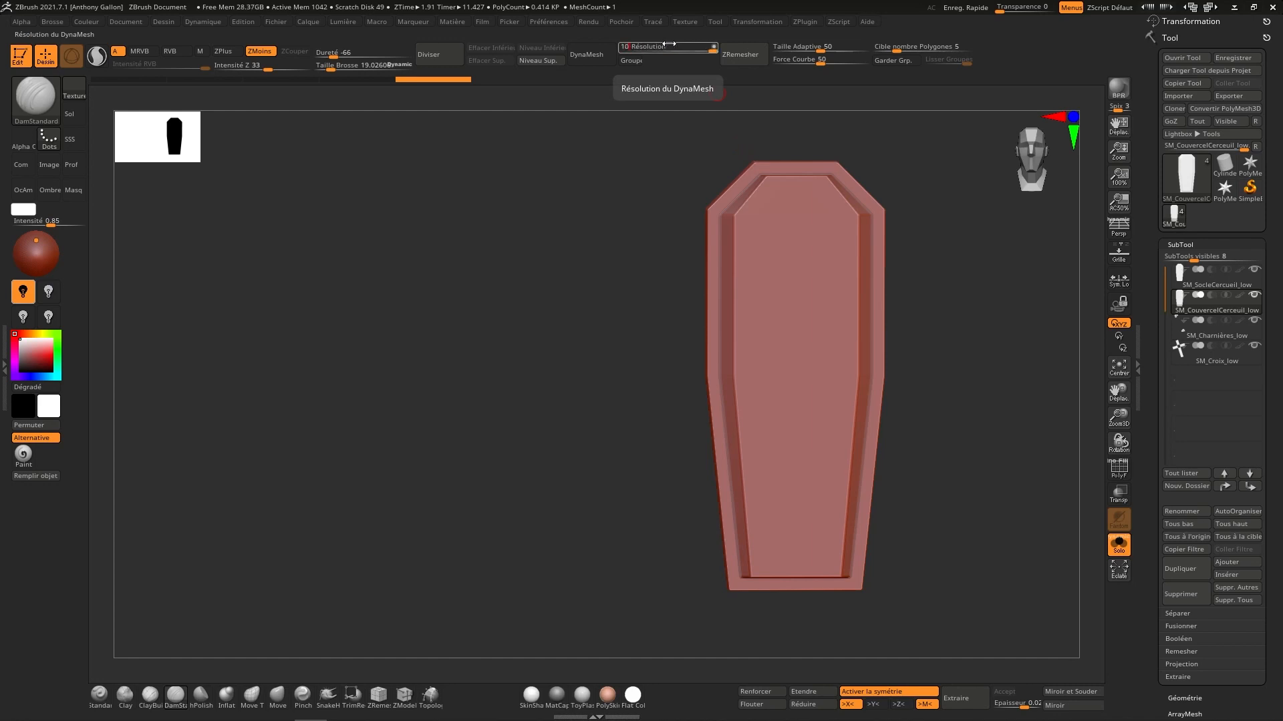
{"action": "key", "text": "Return"}
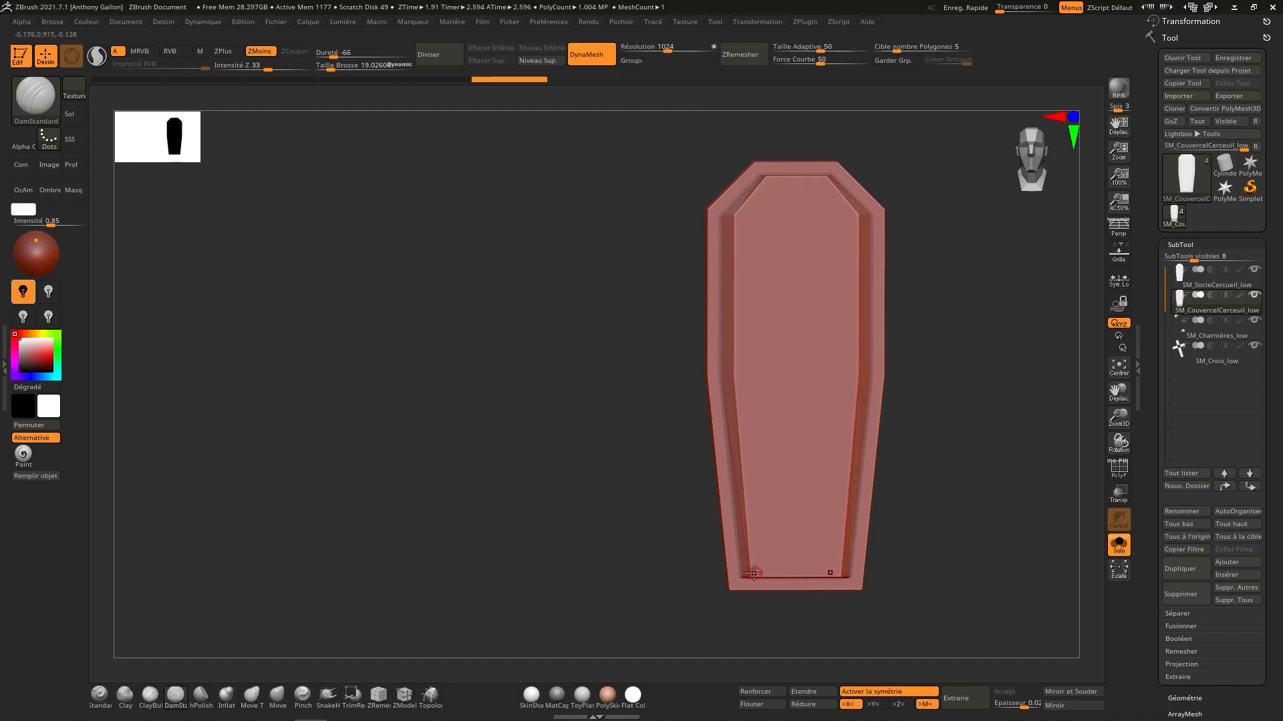
Step: Engrave mirrored lengthwise plank grooves from head to foot on the lid's recessed front panel using DamStandard
{"action": "mouse_move", "coordinate": [754, 563]}
{"action": "left_mouse_down"}
{"action": "mouse_move", "coordinate": [778, 195]}
{"action": "mouse_move", "coordinate": [767, 172]}
{"action": "mouse_move", "coordinate": [789, 522]}
{"action": "mouse_move", "coordinate": [775, 576]}
{"action": "left_mouse_up"}
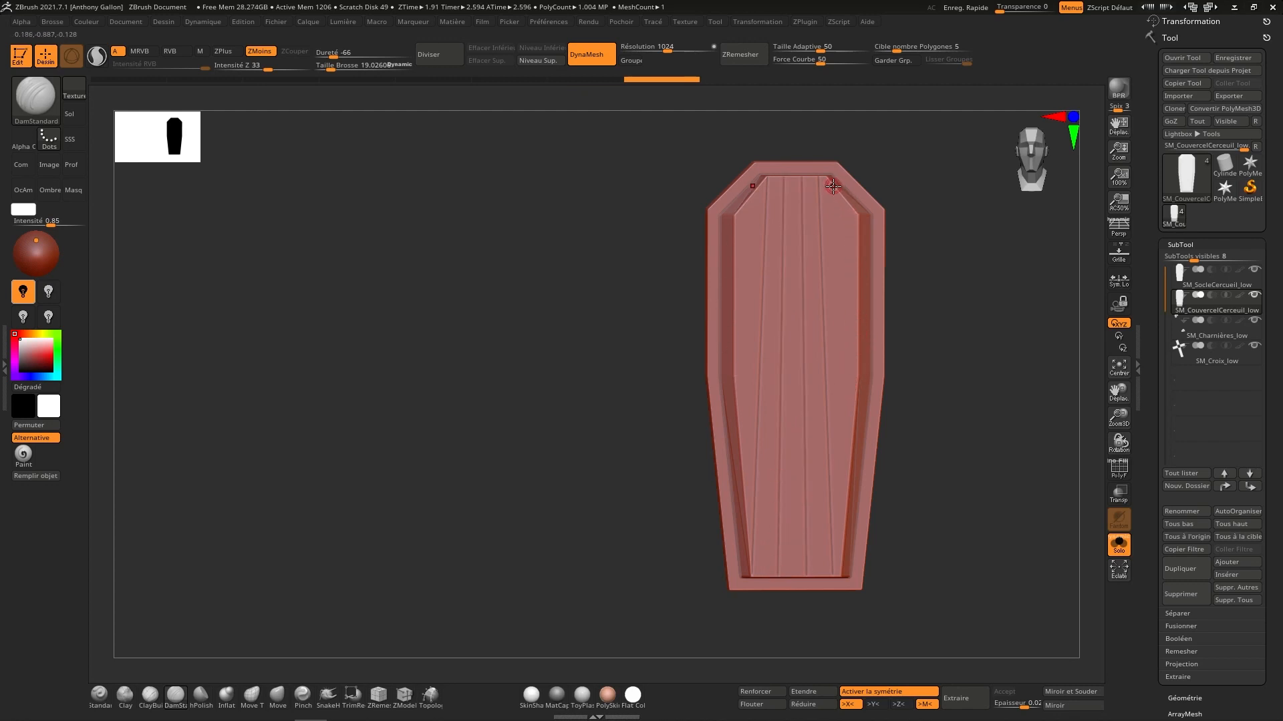
{"action": "left_click_drag", "start_coordinate": [837, 191], "coordinate": [845, 493]}
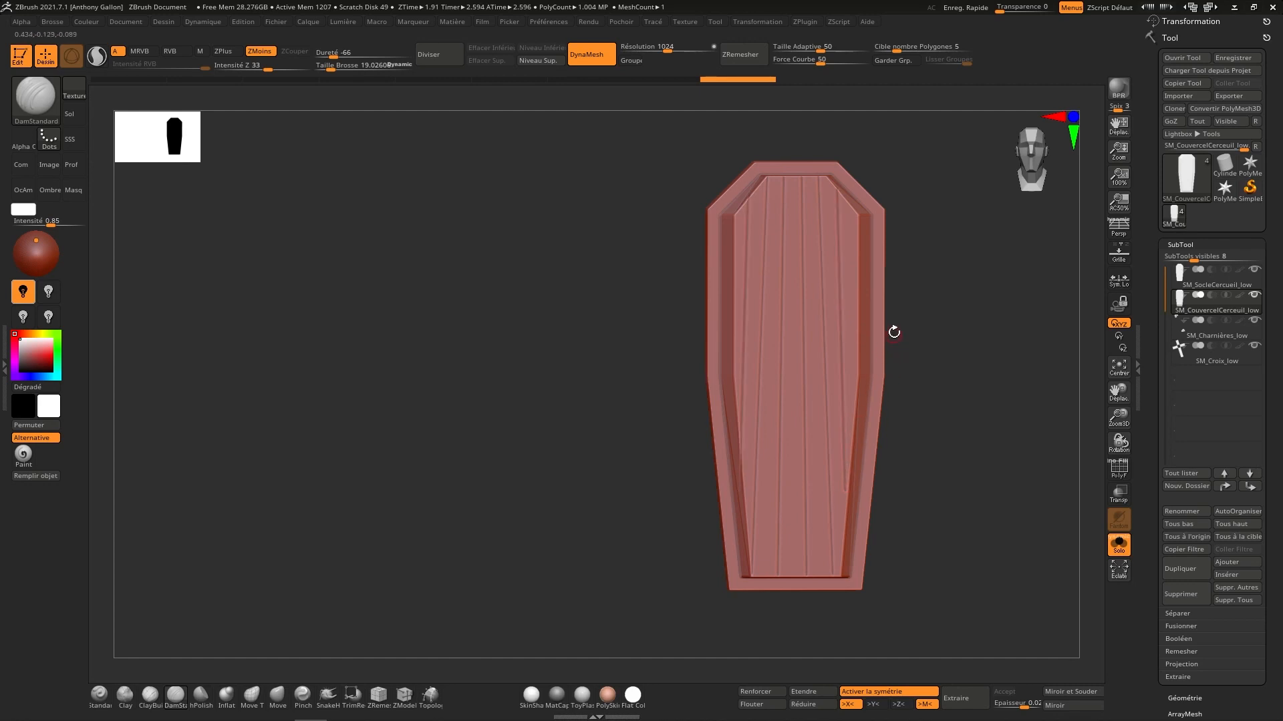
Step: Carve mirrored joint lines across the lid's raised frame at the head corners and the side bends
{"action": "right_click_drag", "start_coordinate": [882, 315], "coordinate": [860, 354]}
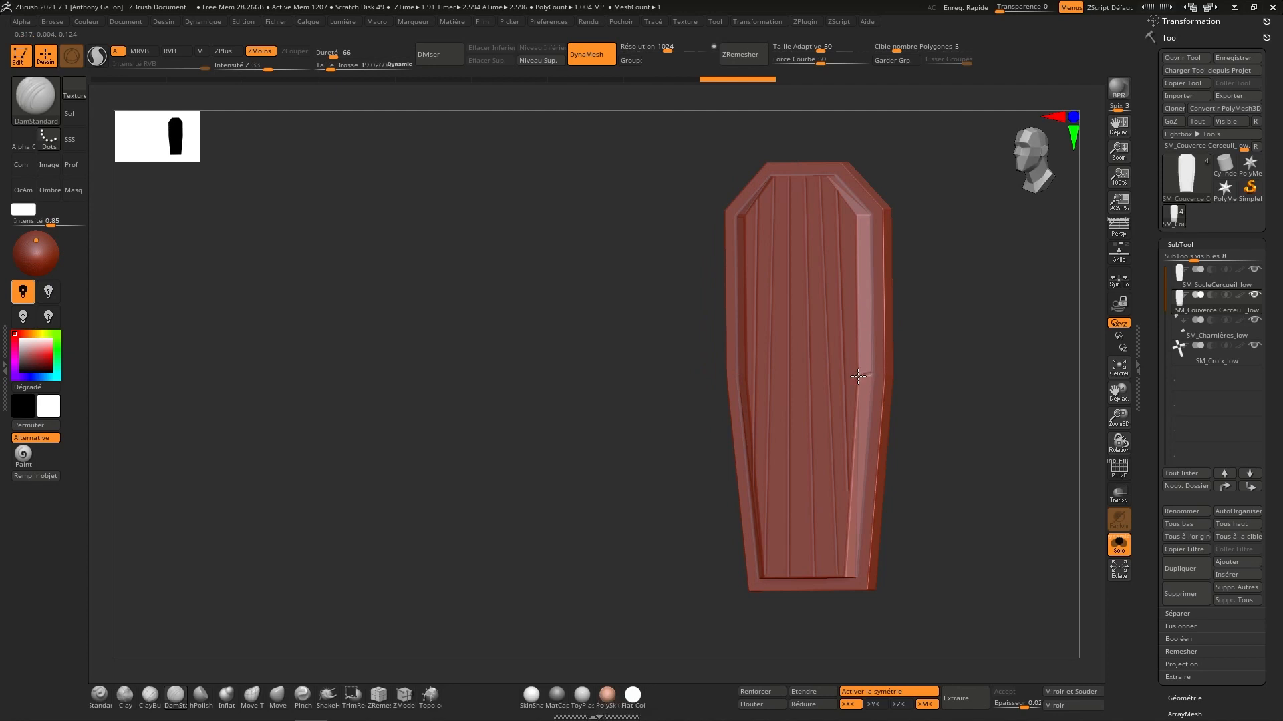
{"action": "right_click_drag", "start_coordinate": [852, 580], "coordinate": [855, 540]}
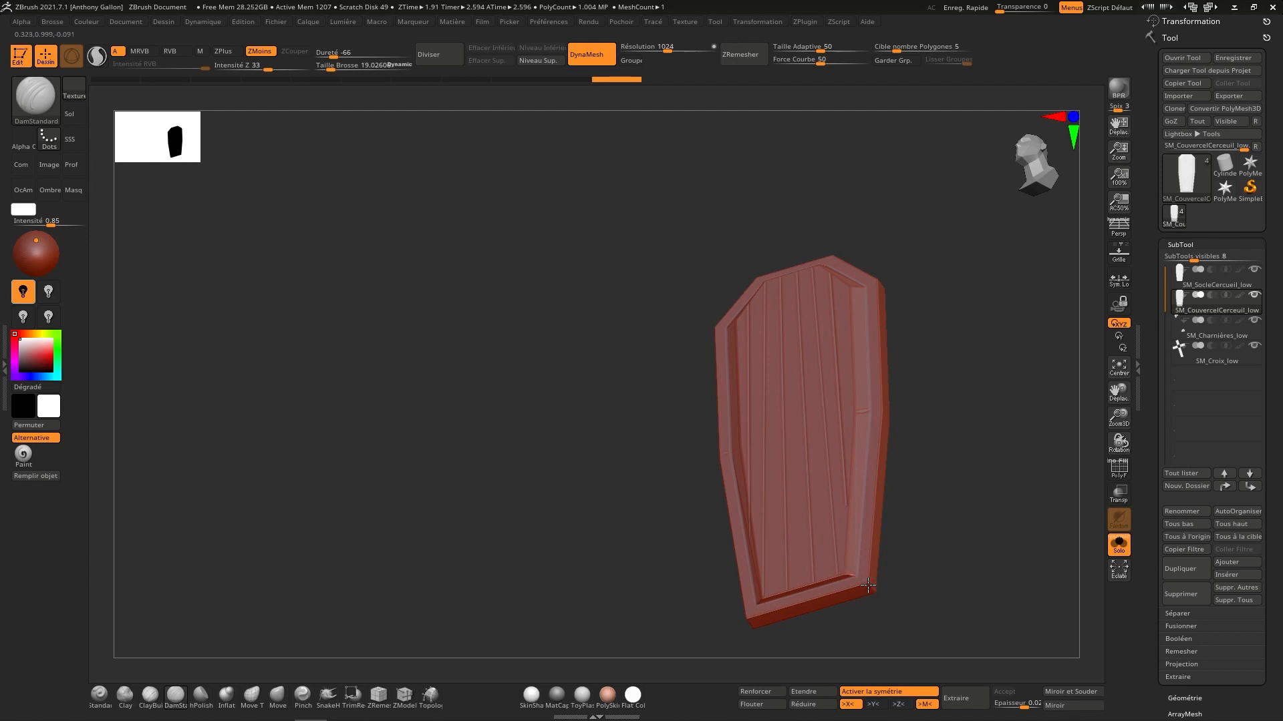
{"action": "right_click_drag", "start_coordinate": [867, 584], "coordinate": [860, 344]}
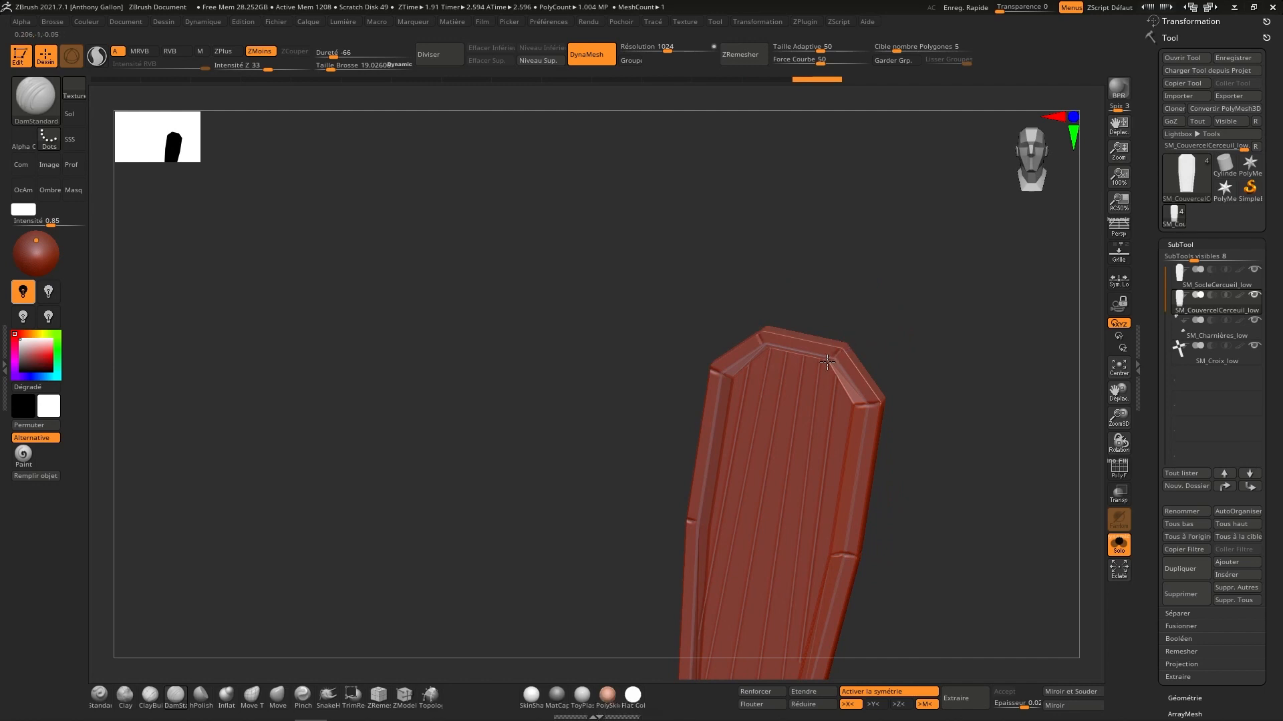
{"action": "left_click_drag", "start_coordinate": [827, 362], "coordinate": [846, 341]}
{"action": "right_click_drag", "start_coordinate": [843, 348], "coordinate": [853, 324]}
{"action": "right_click_drag", "start_coordinate": [1040, 173], "coordinate": [1029, 184], "text": "shift"}
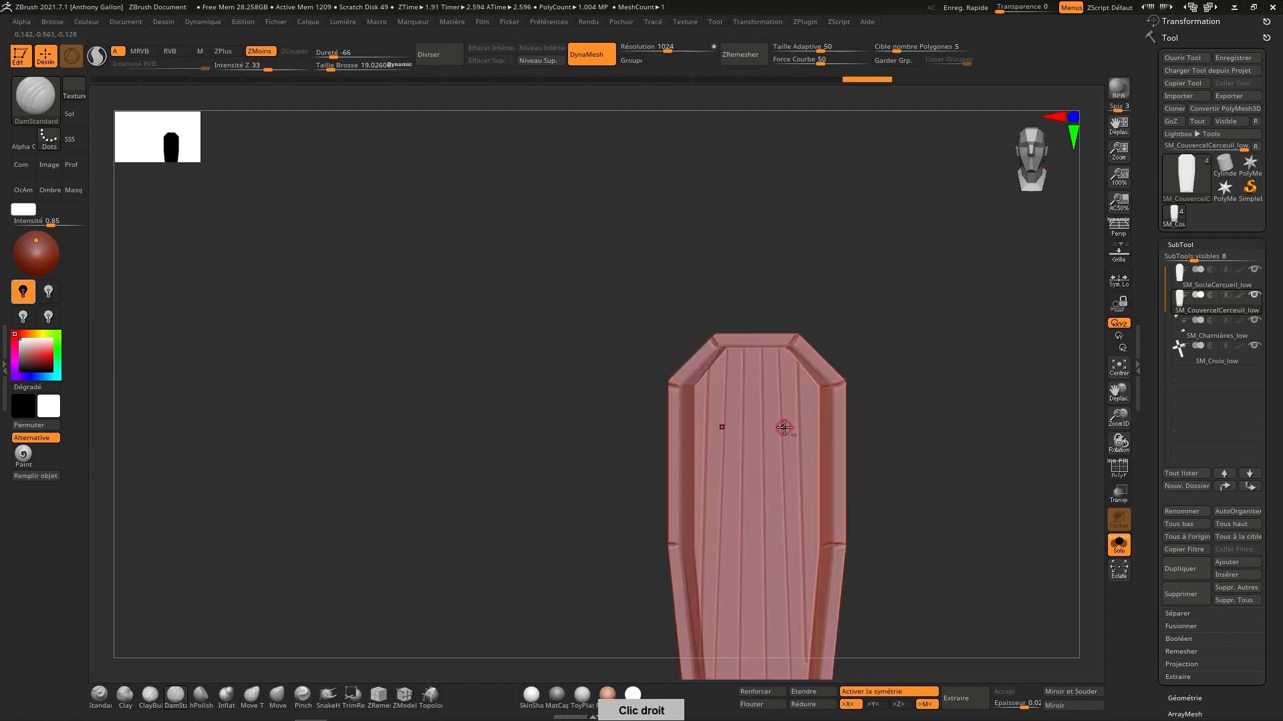
Step: Set the DamStandard brush size to about 23 with the whole lid in view
{"action": "right_click_drag", "start_coordinate": [781, 466], "coordinate": [833, 343], "text": "alt"}
{"action": "key", "text": "s"}
{"action": "left_click", "coordinate": [839, 343]}
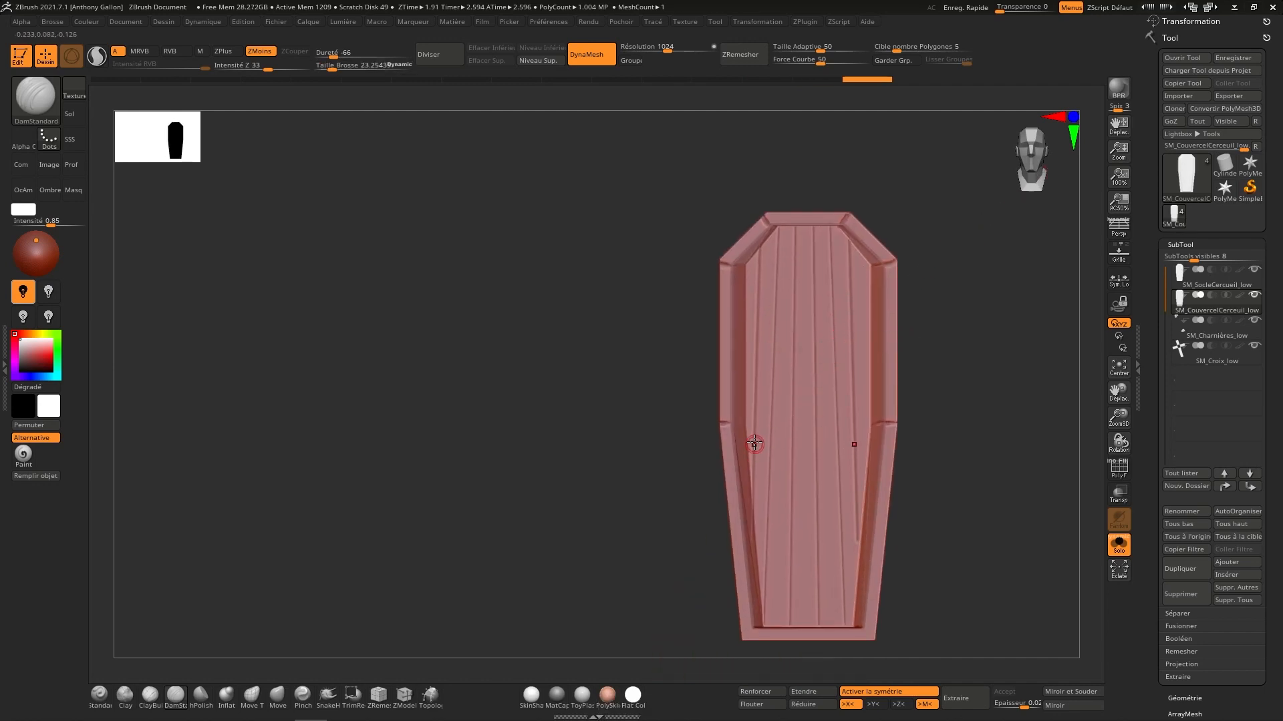
Step: Try cutting short crosswise breaks into the lid's planks around mid-height, and undo them
{"action": "left_click_drag", "start_coordinate": [752, 407], "coordinate": [769, 371]}
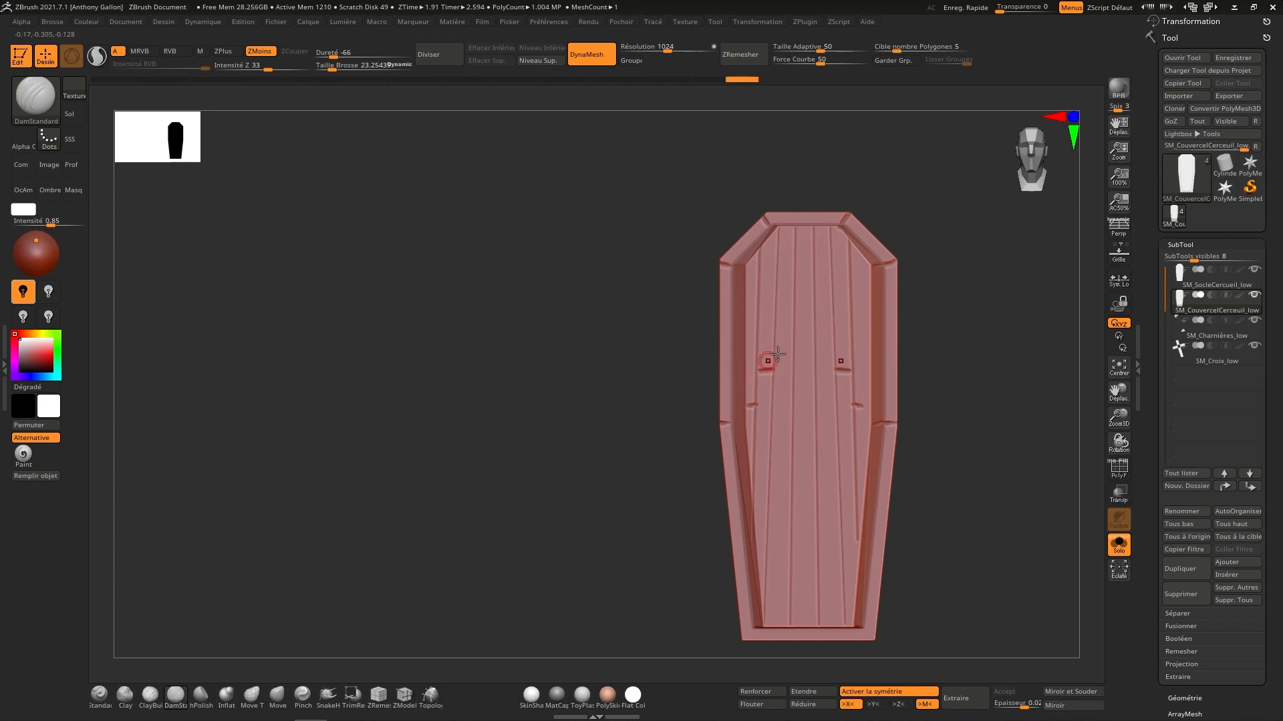
{"action": "key", "text": "ctrl"}
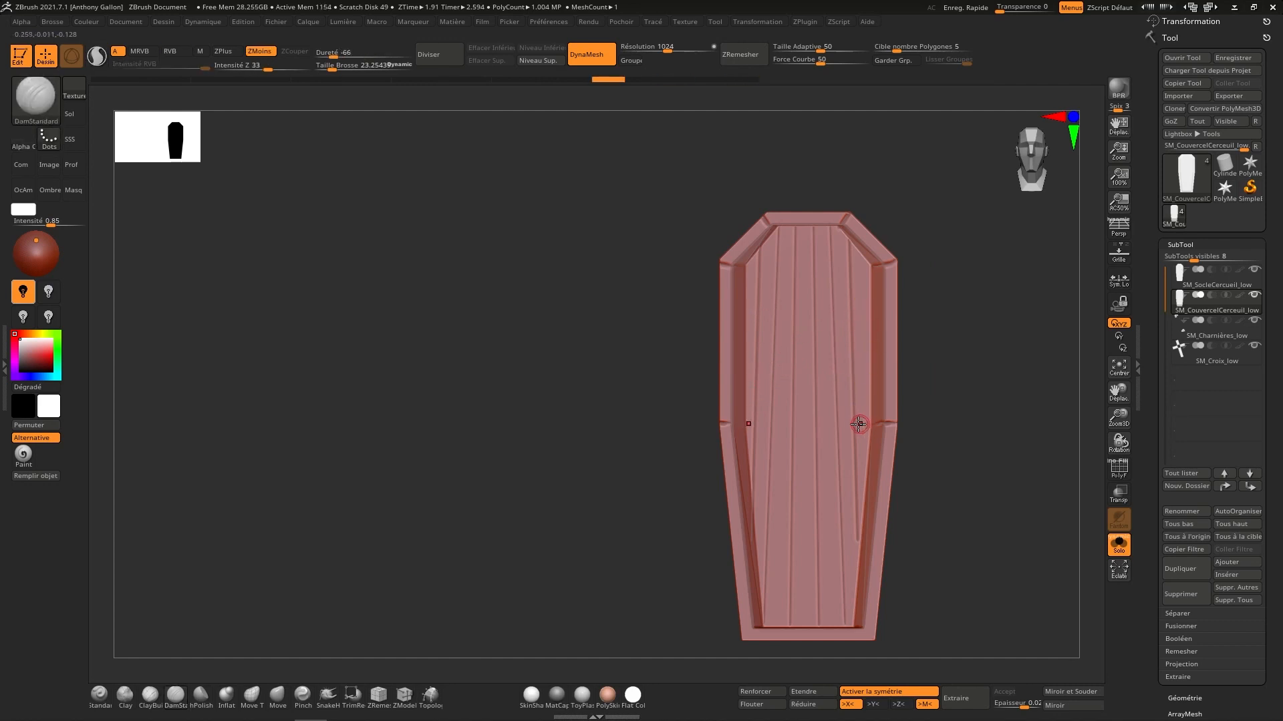
{"action": "left_click_drag", "start_coordinate": [872, 374], "coordinate": [876, 382]}
{"action": "key", "text": "ctrl+z"}
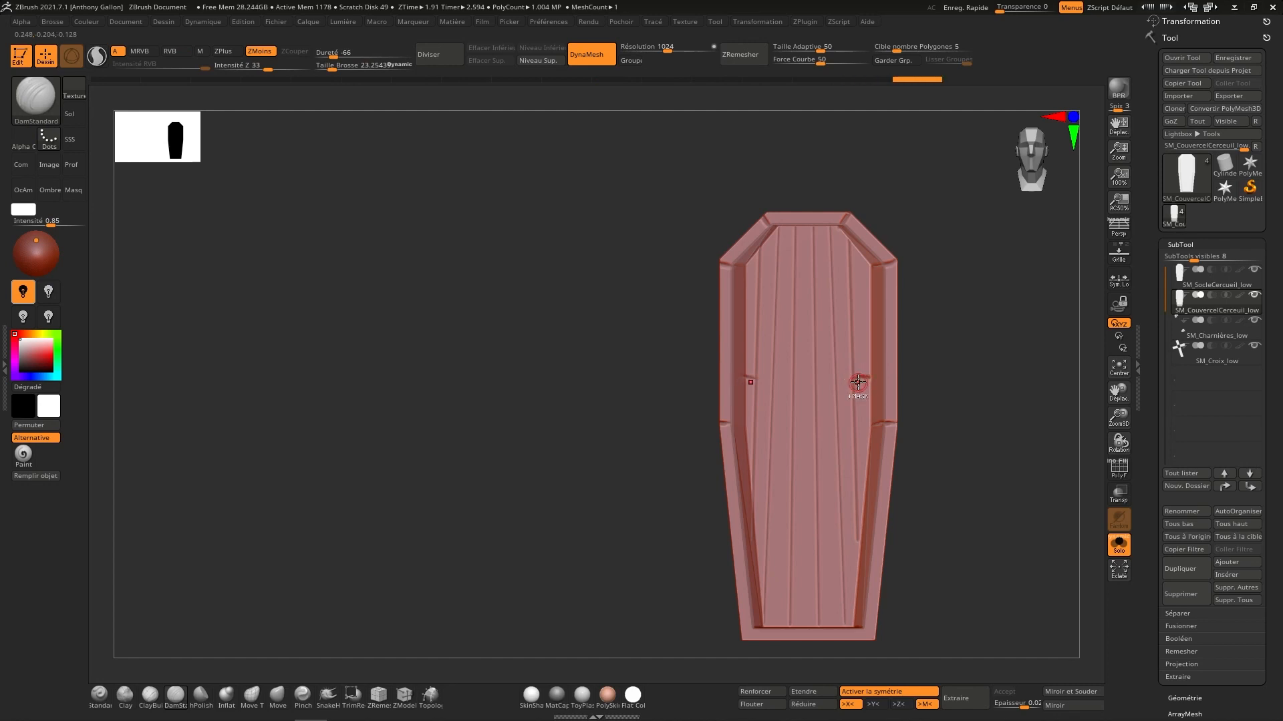
{"action": "key", "text": "ctrl+z"}
{"action": "left_click_drag", "start_coordinate": [845, 426], "coordinate": [846, 426]}
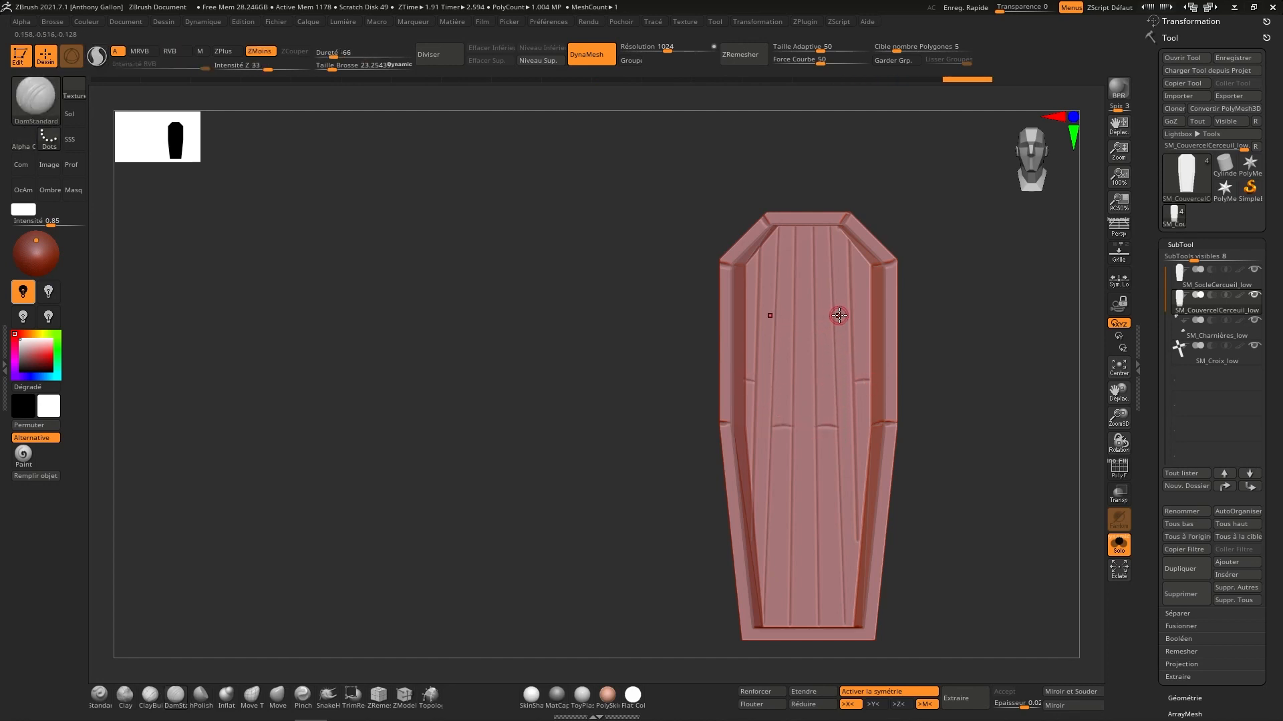
{"action": "key", "text": "ctrl+z"}
{"action": "key", "text": "ctrl+z"}
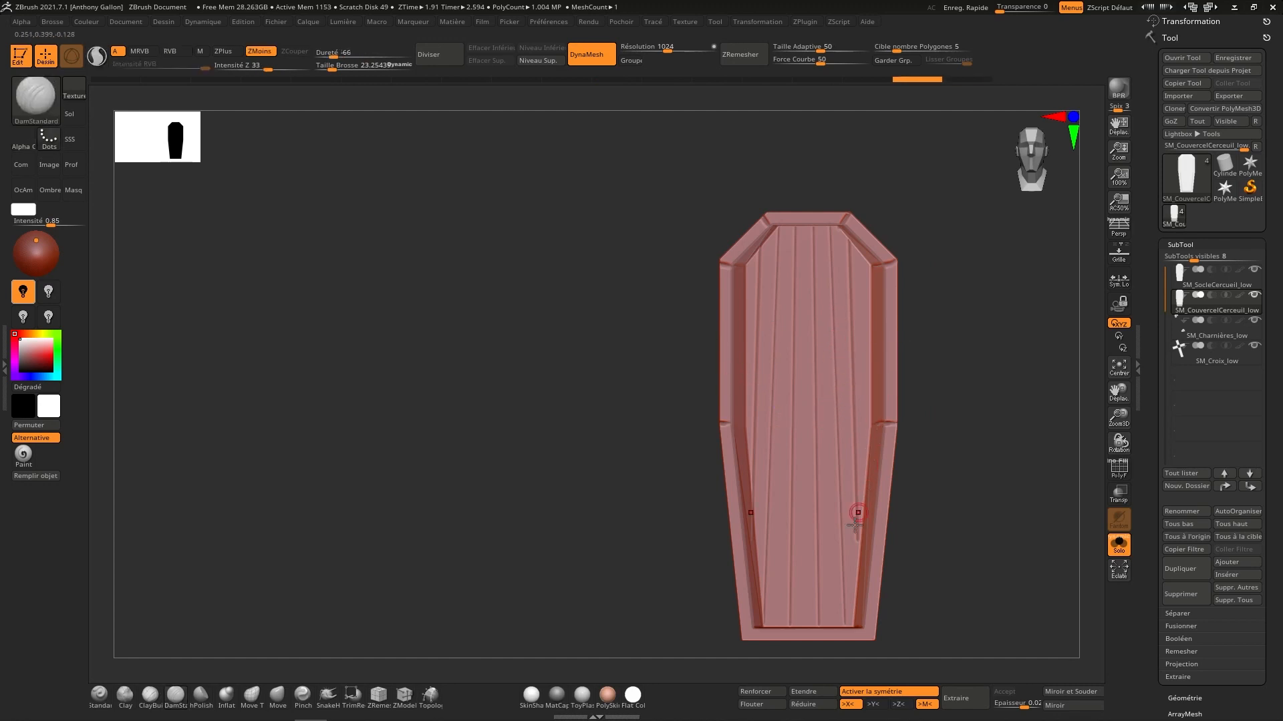
Step: Extend the lower end of the outermost plank groove into the inner edge of the lid's frame
{"action": "key", "text": "ctrl+z"}
{"action": "right_click_drag", "start_coordinate": [855, 538], "coordinate": [861, 525]}
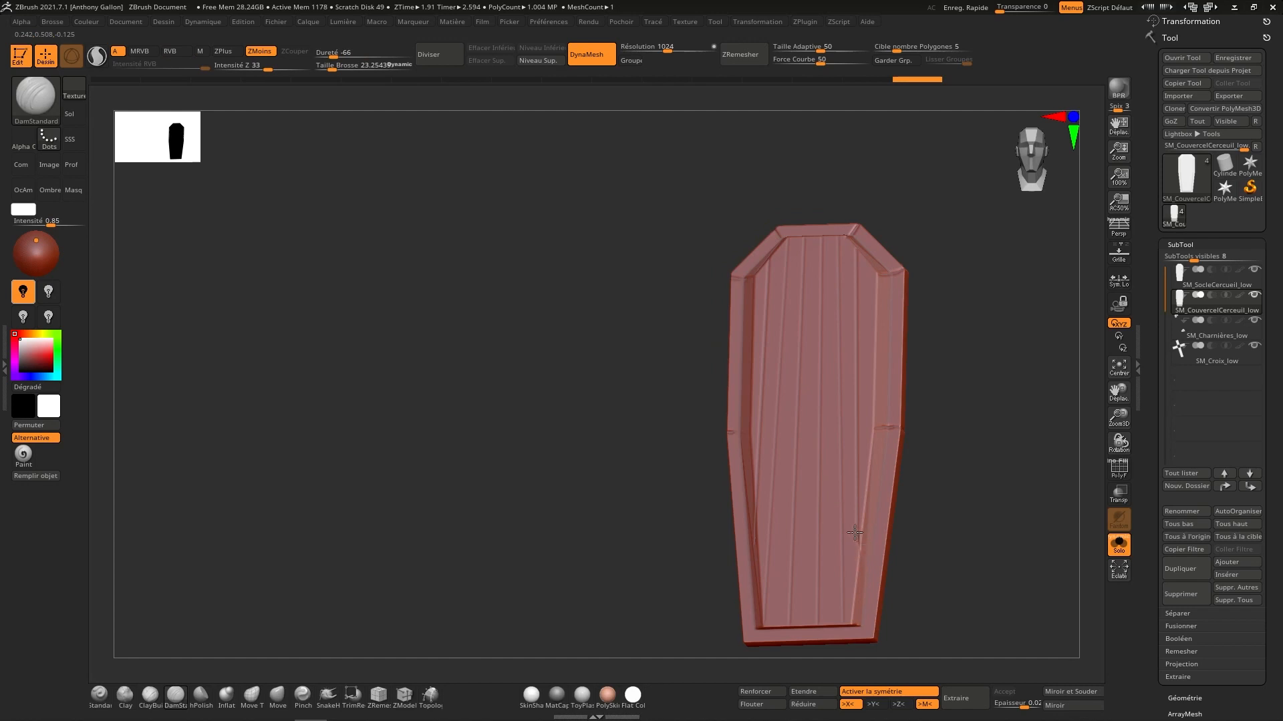
{"action": "key", "text": "ctrl+z"}
{"action": "right_click_drag", "start_coordinate": [844, 620], "coordinate": [847, 616]}
Step: Try carving the plank divisions across the foot and head ends of the lid's frame
{"action": "left_click_drag", "start_coordinate": [846, 626], "coordinate": [848, 649]}
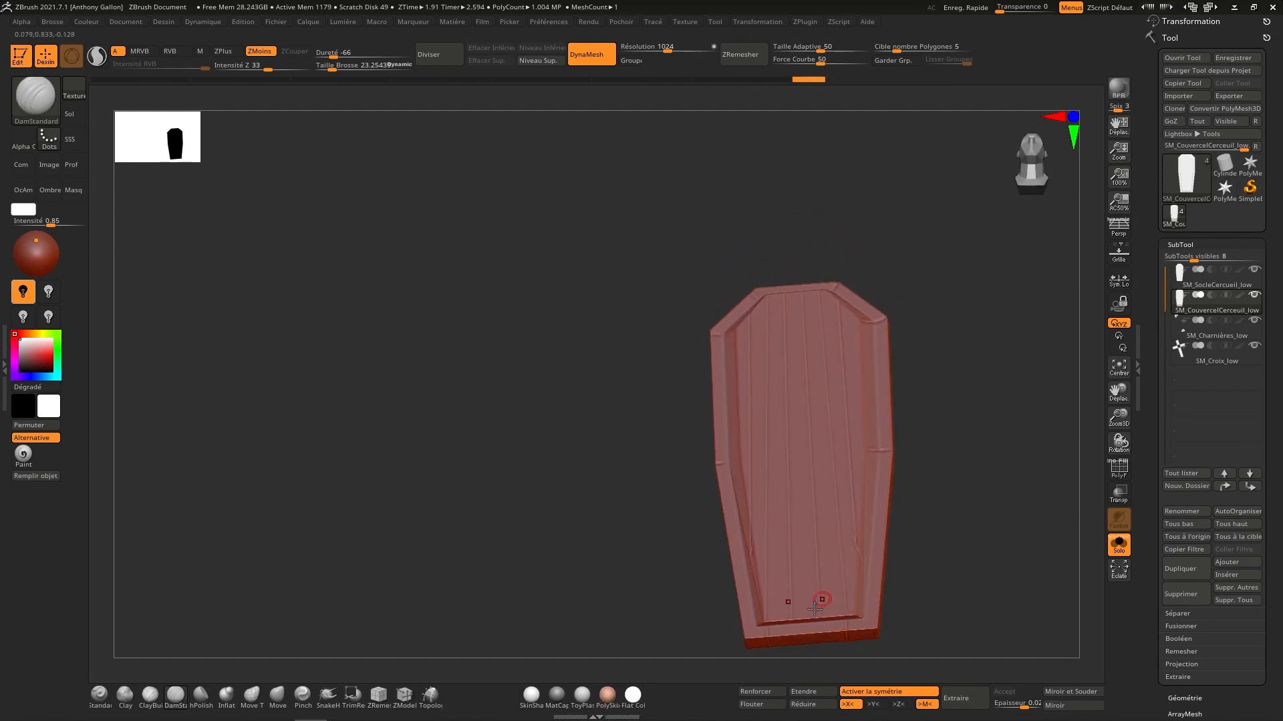
{"action": "right_click_drag", "start_coordinate": [848, 524], "coordinate": [844, 621]}
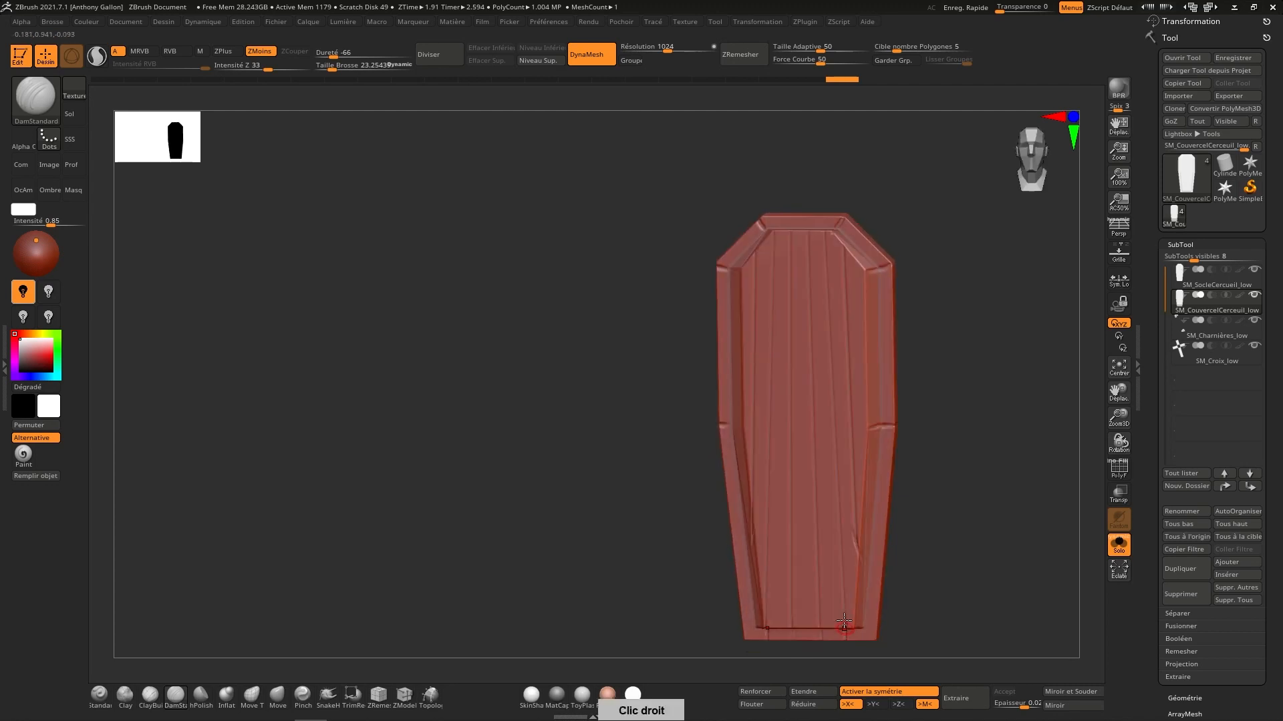
{"action": "right_click_drag", "start_coordinate": [840, 324], "coordinate": [810, 352]}
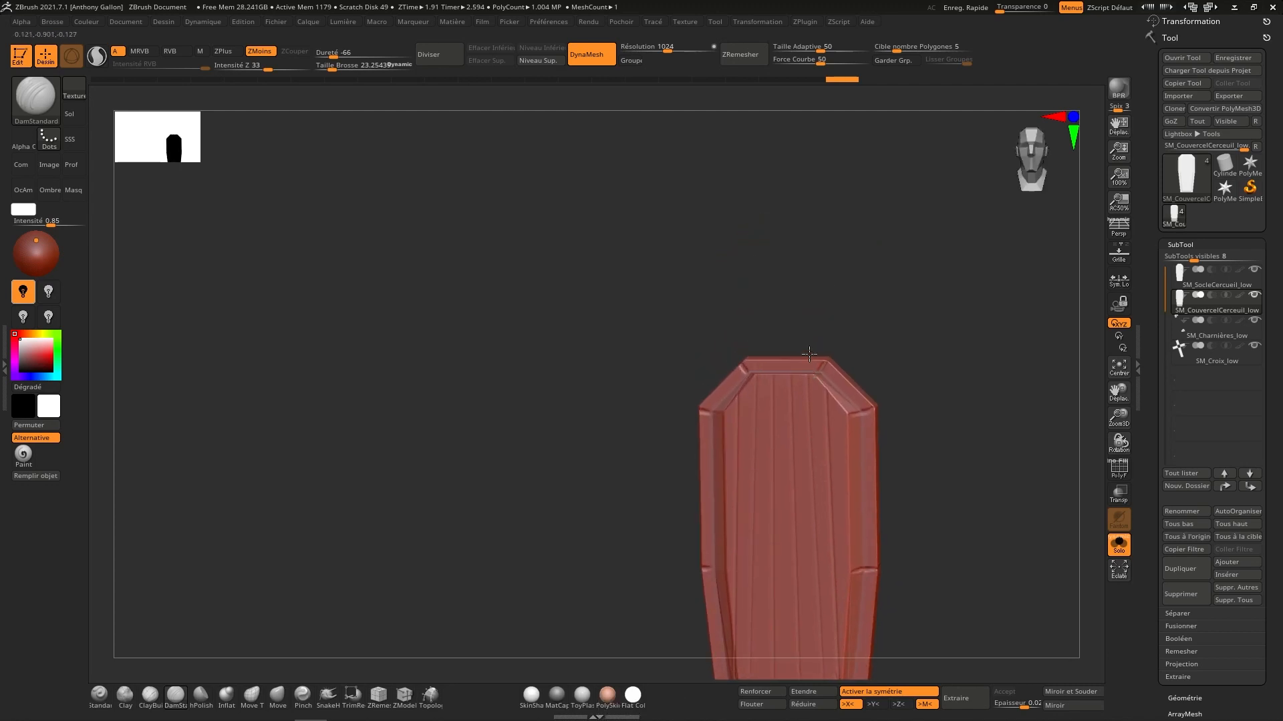
{"action": "left_click_drag", "start_coordinate": [804, 382], "coordinate": [791, 378]}
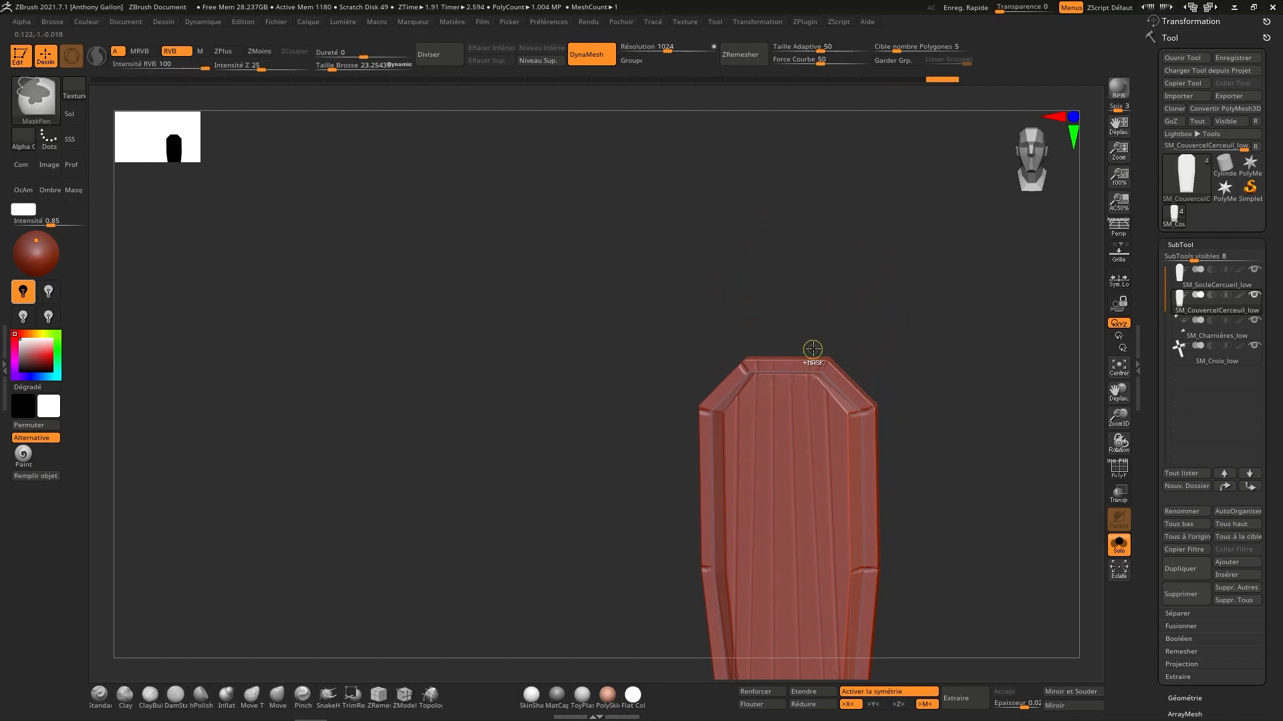
{"action": "key", "text": "ctrl+z"}
{"action": "key", "text": "ctrl+z"}
{"action": "key", "text": "ctrl+z"}
Step: Retry the division marks on the head end of the frame and undo the recent frame-end strokes
{"action": "right_click_drag", "start_coordinate": [813, 365], "coordinate": [810, 371]}
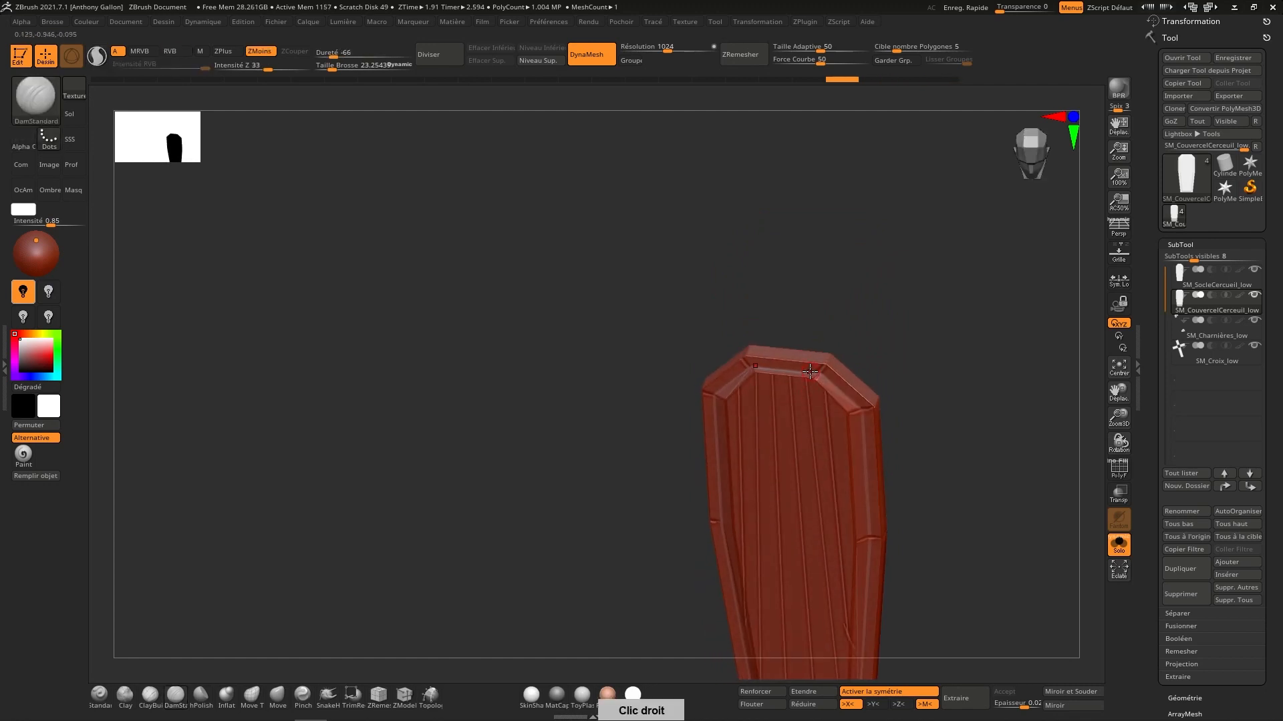
{"action": "left_click_drag", "start_coordinate": [806, 382], "coordinate": [806, 377]}
{"action": "mouse_move", "coordinate": [840, 545]}
{"action": "right_mouse_down", "text": "alt"}
{"action": "mouse_move", "coordinate": [847, 343]}
{"action": "mouse_move", "coordinate": [856, 355]}
{"action": "right_mouse_up", "text": "alt"}
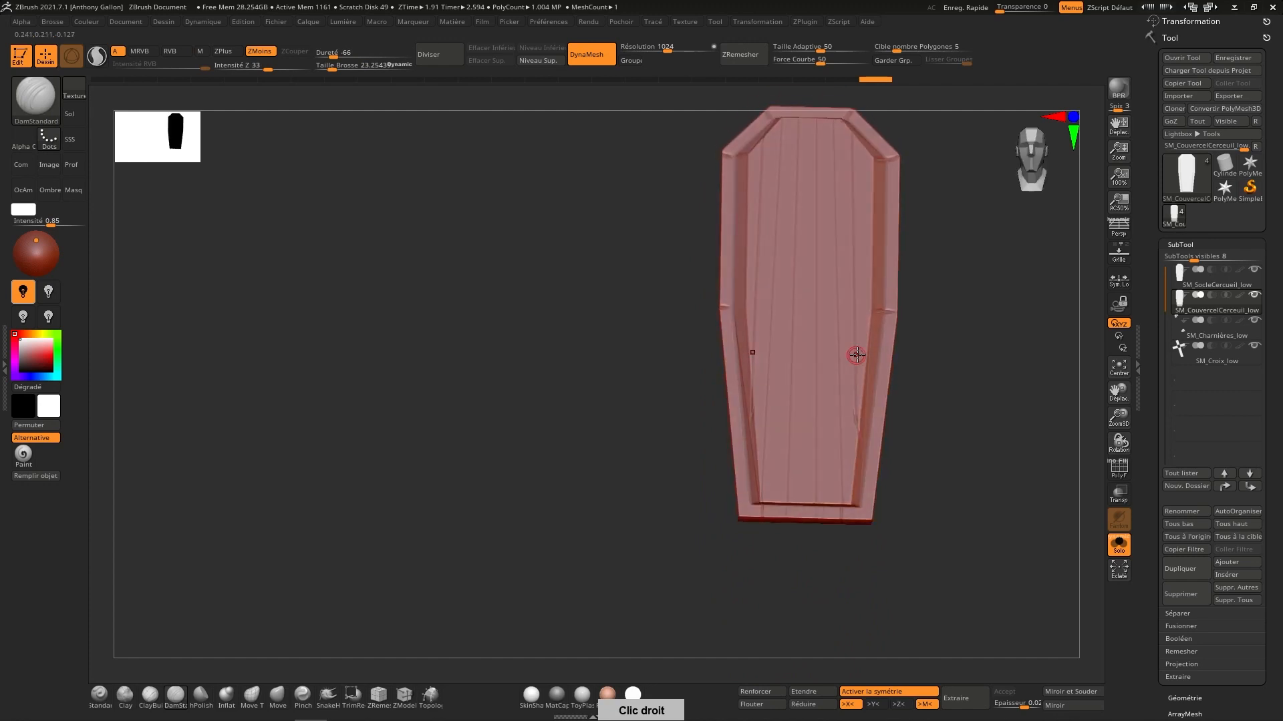
{"action": "right_click_drag", "start_coordinate": [850, 509], "coordinate": [849, 459]}
{"action": "key", "text": "ctrl+z"}
{"action": "key", "text": "ctrl+z"}
{"action": "key", "text": "ctrl+z"}
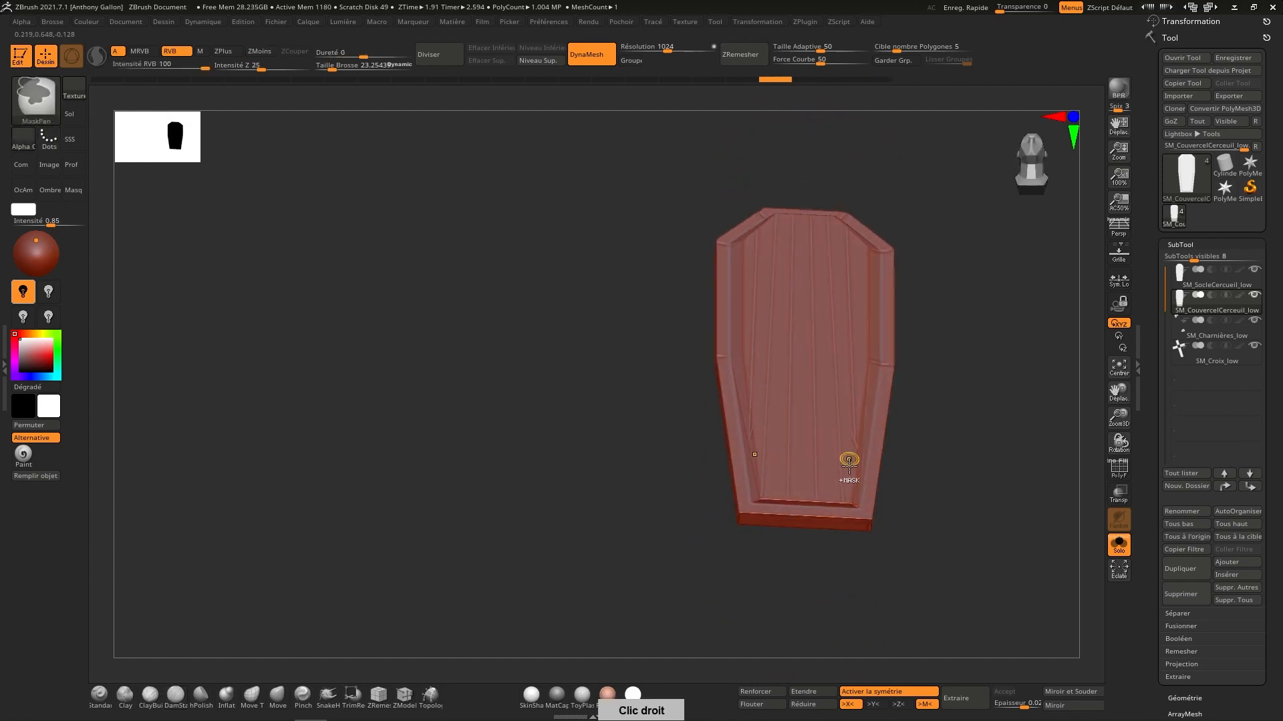
Step: Carve short mirrored division marks across the foot and head ends of the lid's frame with DamStandard
{"action": "left_click_drag", "start_coordinate": [843, 502], "coordinate": [818, 511]}
{"action": "right_click_drag", "start_coordinate": [858, 366], "coordinate": [848, 440]}
{"action": "right_click_drag", "start_coordinate": [854, 287], "coordinate": [852, 465], "text": "alt"}
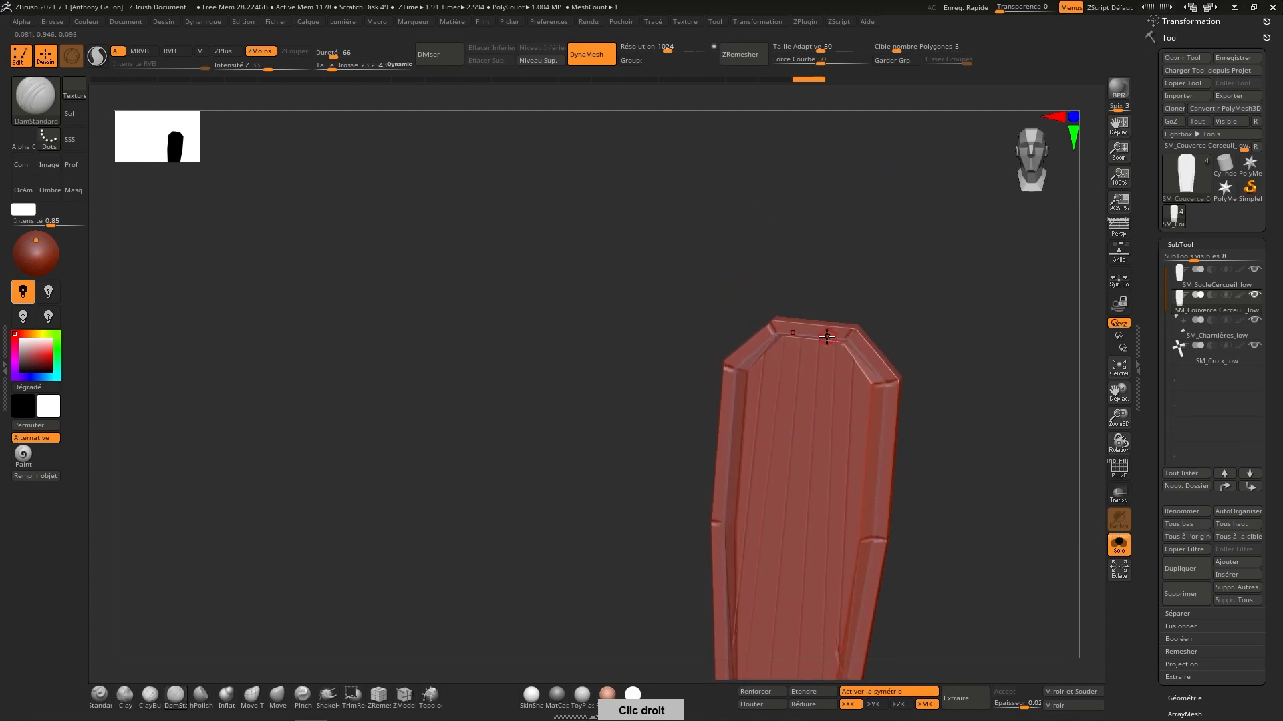
{"action": "left_click_drag", "start_coordinate": [835, 344], "coordinate": [821, 331]}
Step: Build up mirrored wood grain on the upper part of the lid's outermost planks using ClayBuildup at size about 33
{"action": "right_click_drag", "start_coordinate": [840, 330], "coordinate": [1058, 171]}
{"action": "right_click_drag", "start_coordinate": [777, 386], "coordinate": [795, 312], "text": "alt"}
{"action": "left_click", "coordinate": [151, 694]}
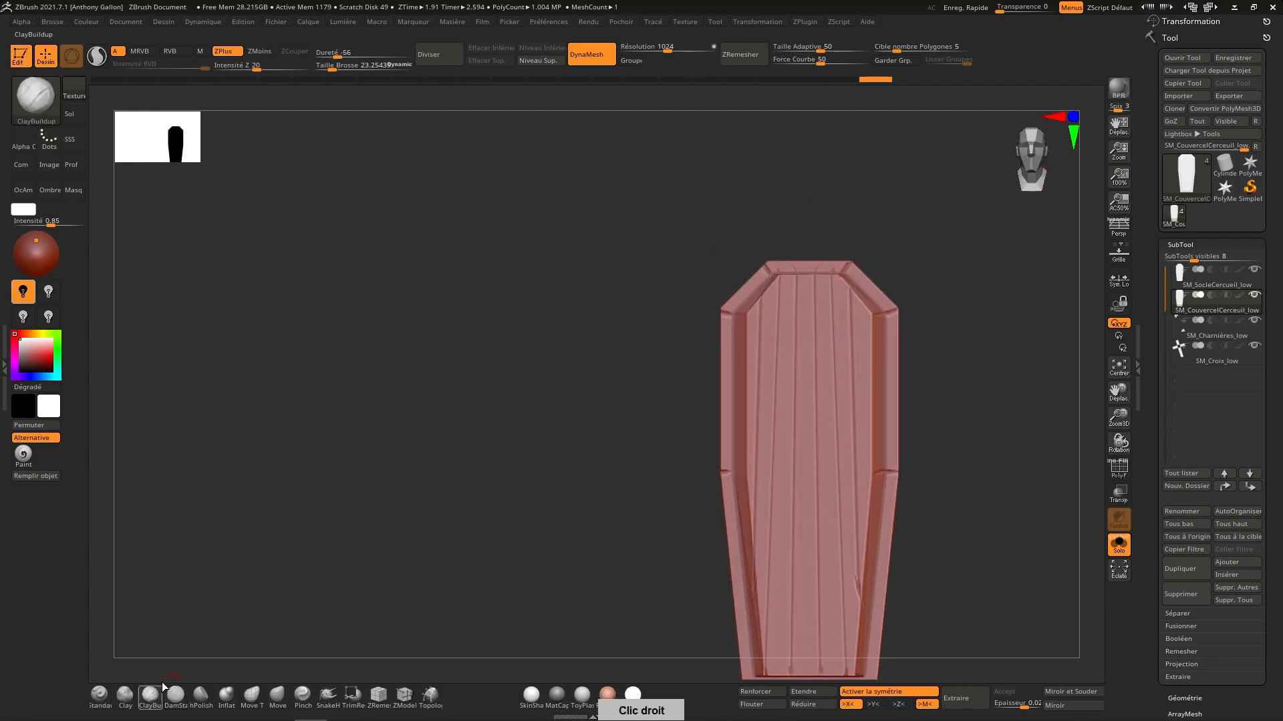
{"action": "key", "text": "s"}
{"action": "left_click_drag", "start_coordinate": [811, 388], "coordinate": [809, 388]}
{"action": "right_click_drag", "start_coordinate": [759, 315], "coordinate": [755, 455], "text": "ctrl"}
{"action": "left_click_drag", "start_coordinate": [750, 311], "coordinate": [738, 544]}
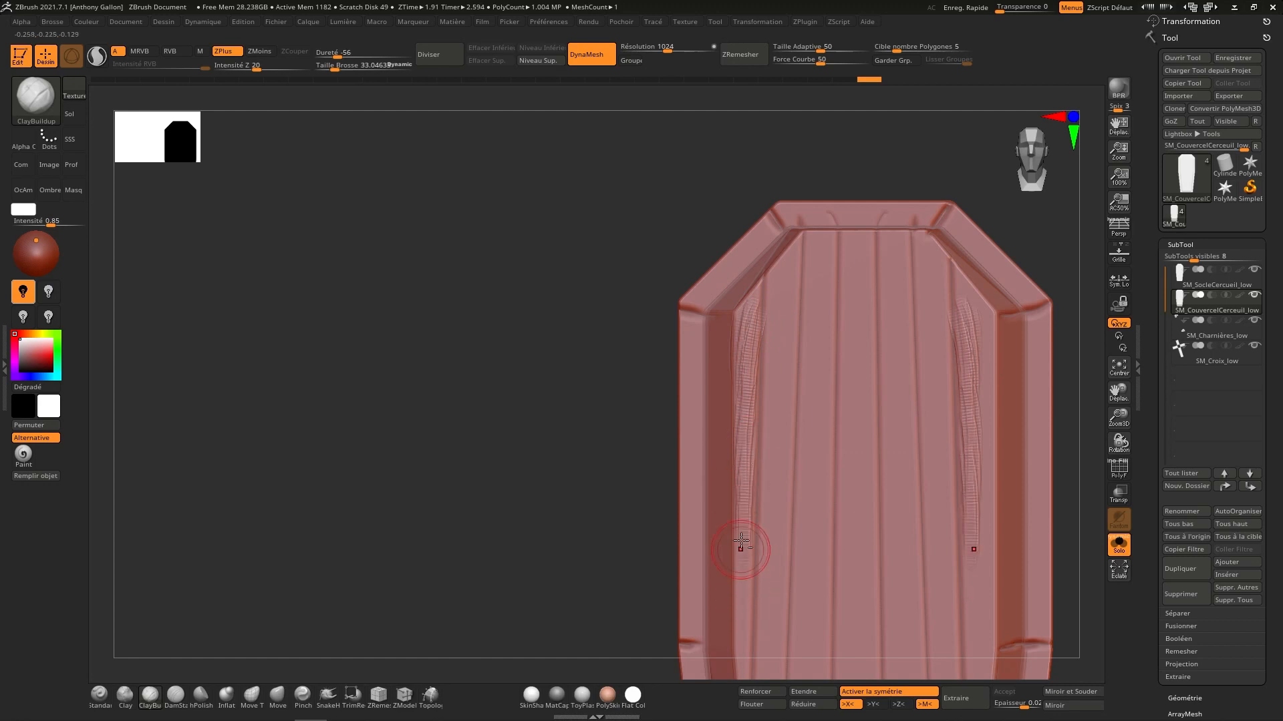
{"action": "right_click_drag", "start_coordinate": [739, 544], "coordinate": [739, 430], "text": "alt"}
{"action": "left_click_drag", "start_coordinate": [739, 429], "coordinate": [736, 549]}
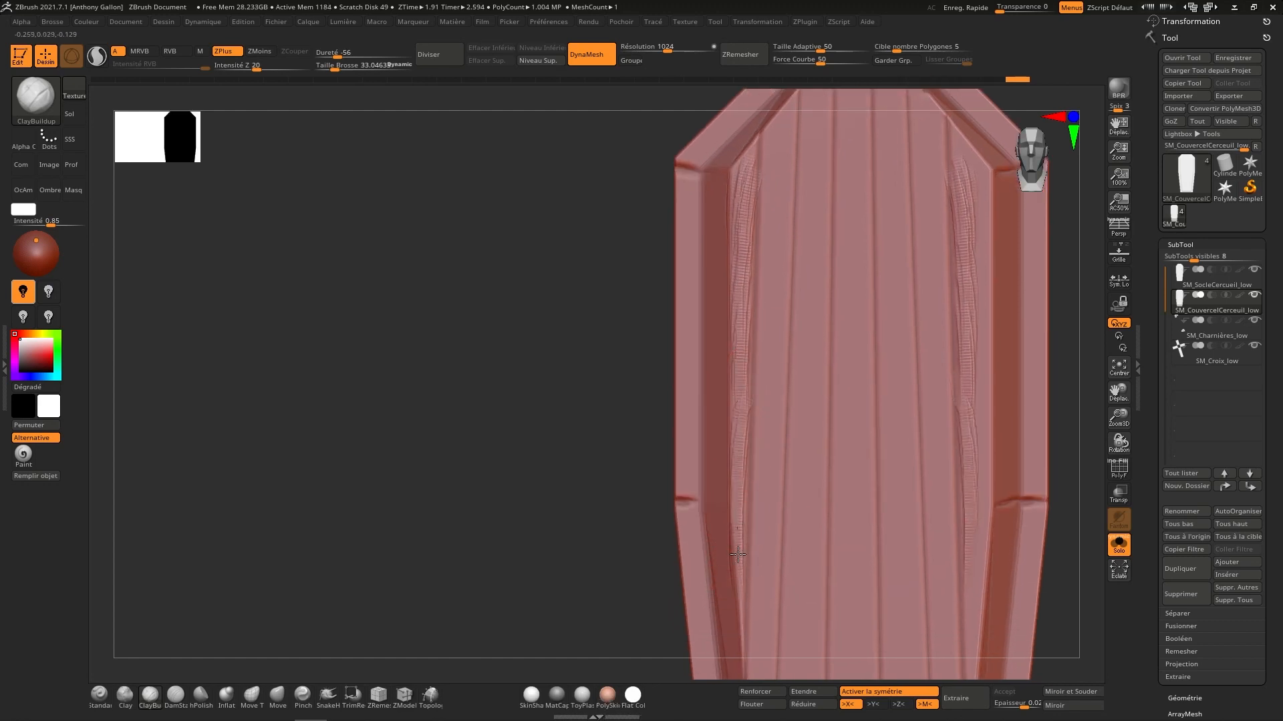
Step: Continue the ClayBuildup wood grain down the outermost planks past the side bend toward the foot
{"action": "right_click_drag", "start_coordinate": [750, 552], "coordinate": [773, 443], "text": "alt"}
{"action": "mouse_move", "coordinate": [762, 461]}
{"action": "left_mouse_down"}
{"action": "mouse_move", "coordinate": [753, 572]}
{"action": "mouse_move", "coordinate": [764, 642]}
{"action": "left_mouse_up"}
{"action": "left_click_drag", "start_coordinate": [743, 498], "coordinate": [734, 564]}
Step: Add lengthwise ClayBuildup grain along the sloped inner side walls of the lid's frame up to the head corner
{"action": "right_click_drag", "start_coordinate": [735, 560], "coordinate": [764, 461]}
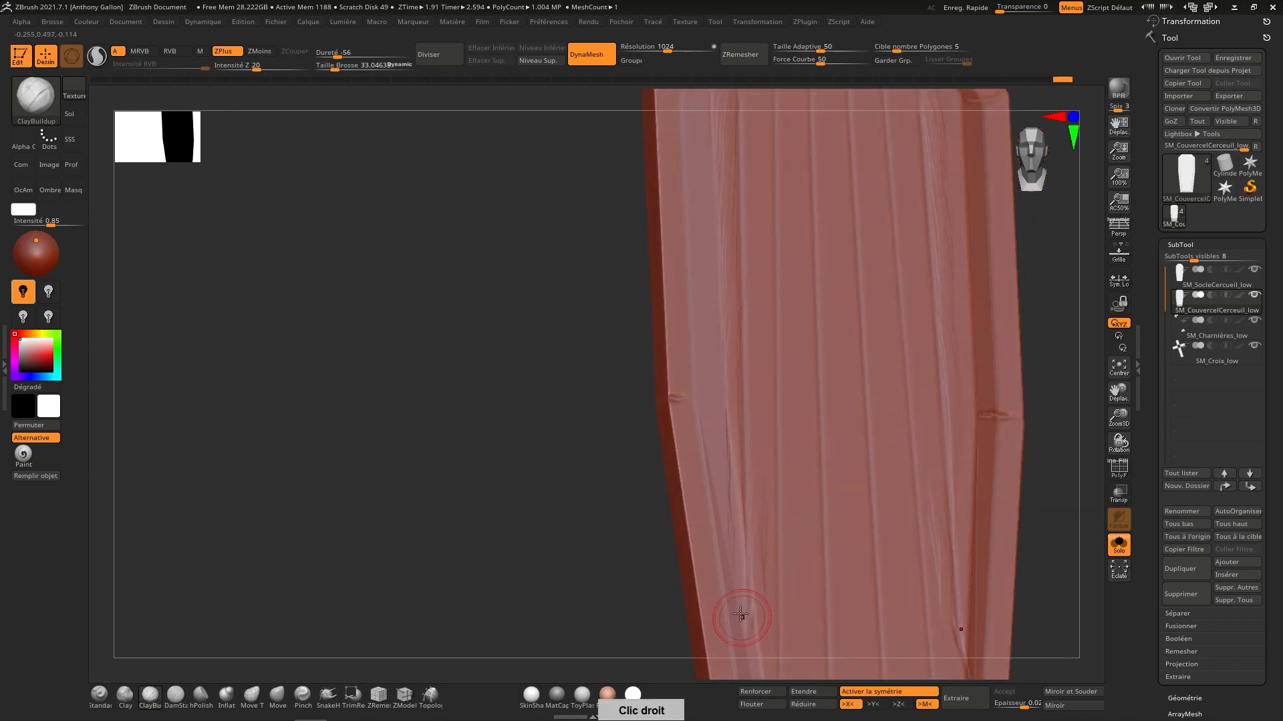
{"action": "mouse_move", "coordinate": [740, 613]}
{"action": "left_mouse_down"}
{"action": "mouse_move", "coordinate": [737, 486]}
{"action": "mouse_move", "coordinate": [724, 471]}
{"action": "mouse_move", "coordinate": [728, 525]}
{"action": "mouse_move", "coordinate": [713, 354]}
{"action": "mouse_move", "coordinate": [715, 431]}
{"action": "mouse_move", "coordinate": [704, 361]}
{"action": "left_mouse_up"}
{"action": "right_click_drag", "start_coordinate": [741, 288], "coordinate": [747, 455], "text": "alt"}
{"action": "mouse_move", "coordinate": [714, 455]}
{"action": "left_mouse_down"}
{"action": "mouse_move", "coordinate": [714, 258]}
{"action": "mouse_move", "coordinate": [703, 278]}
{"action": "left_mouse_up"}
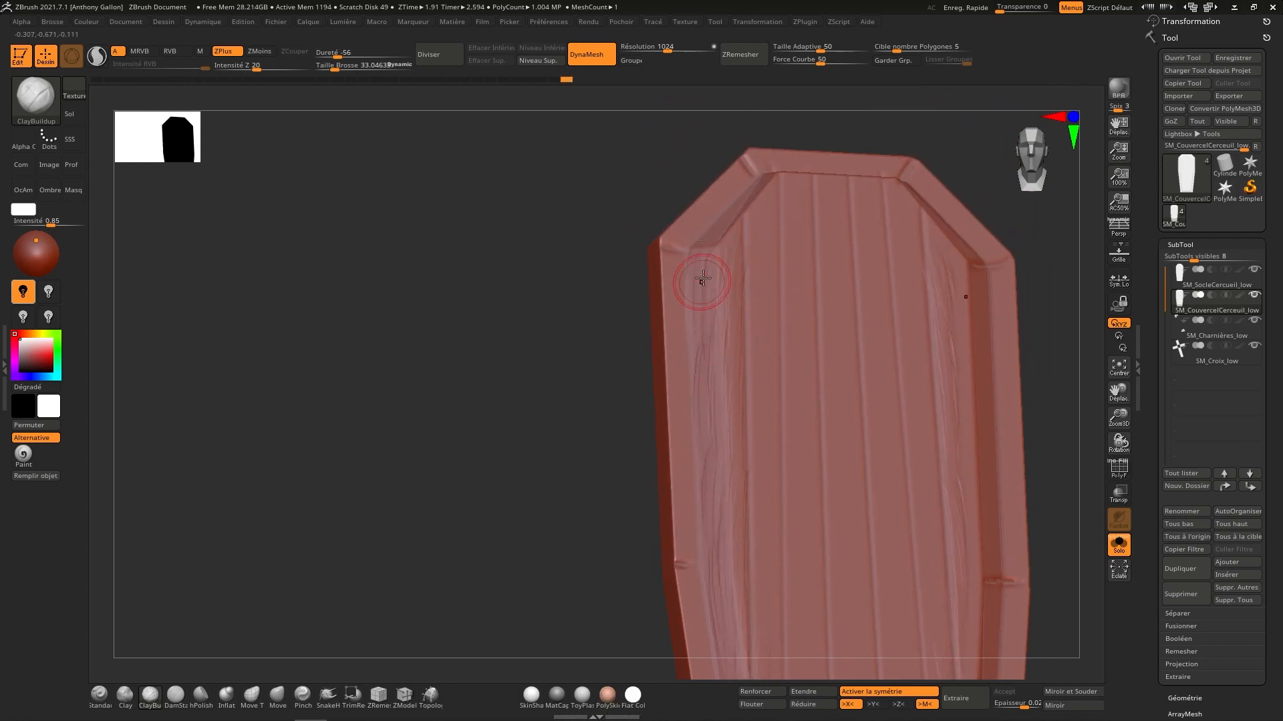
Step: Build up mirrored ClayBuildup wood grain on the planks just inside the outermost ones, from the head corners down past the side bend
{"action": "mouse_move", "coordinate": [718, 274]}
{"action": "right_mouse_down"}
{"action": "mouse_move", "coordinate": [719, 384]}
{"action": "mouse_move", "coordinate": [782, 289]}
{"action": "right_mouse_up"}
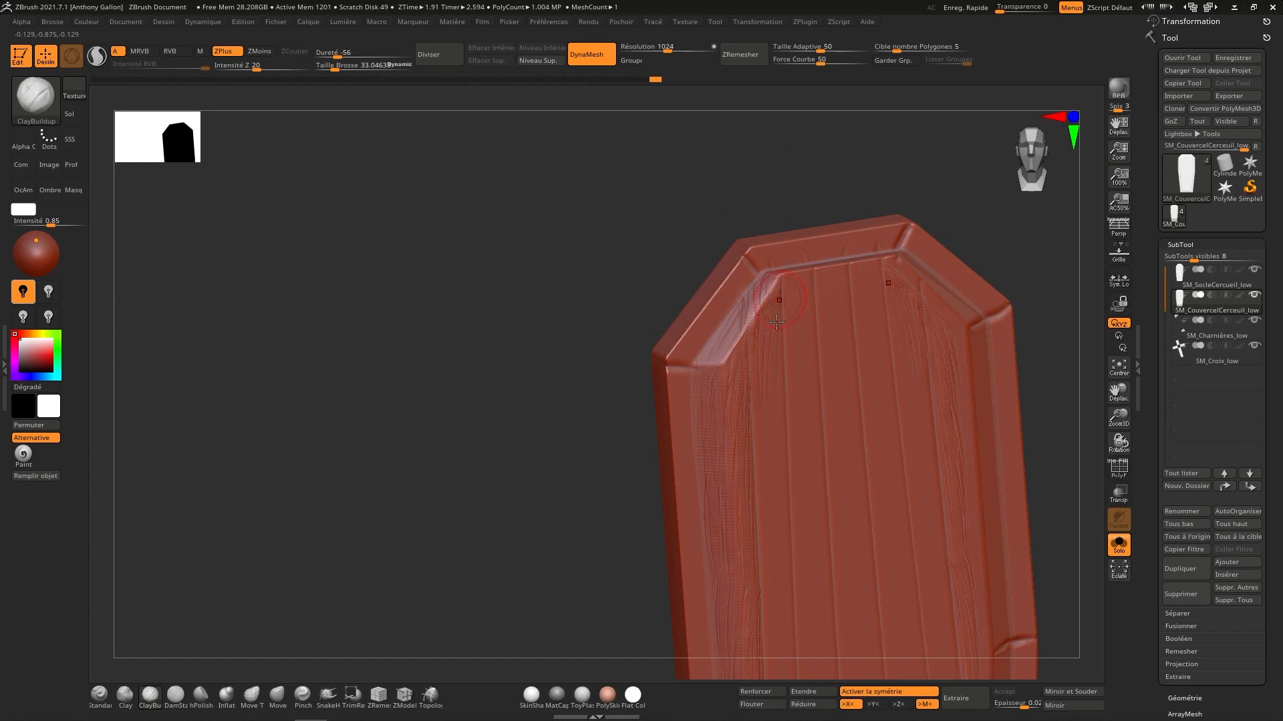
{"action": "right_click_drag", "start_coordinate": [767, 437], "coordinate": [767, 463]}
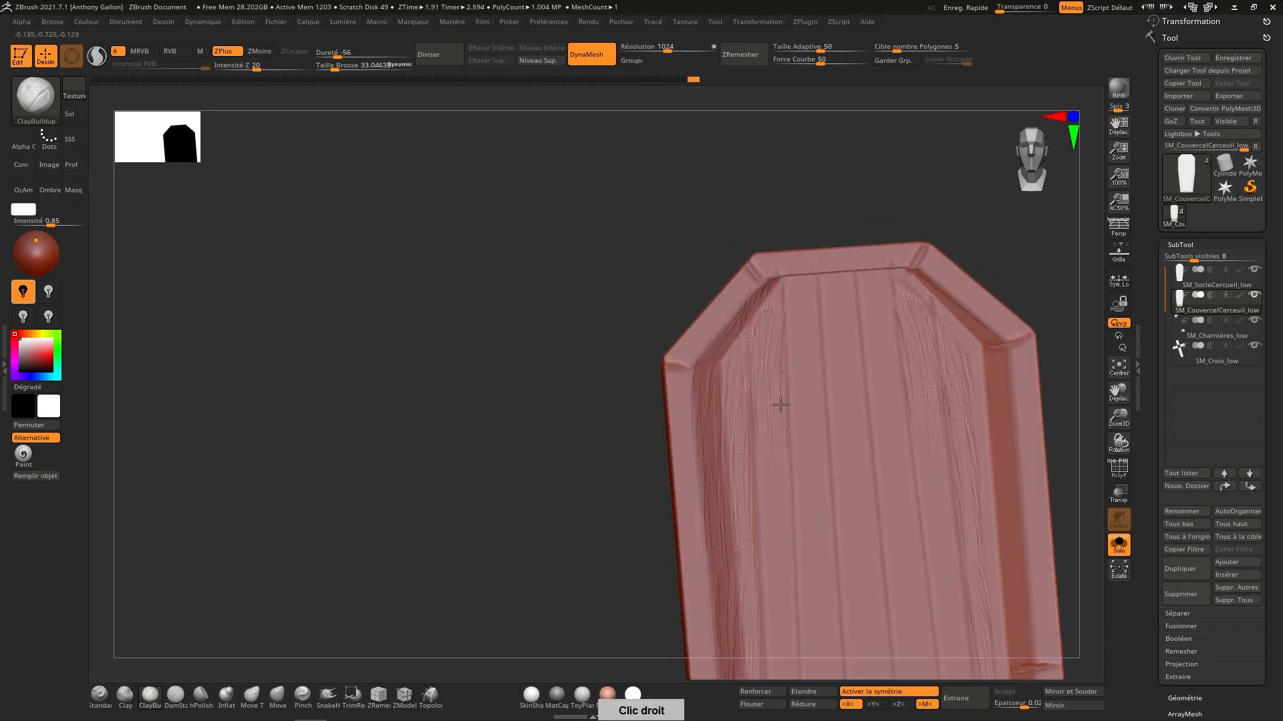
{"action": "right_click_drag", "start_coordinate": [781, 404], "coordinate": [772, 290]}
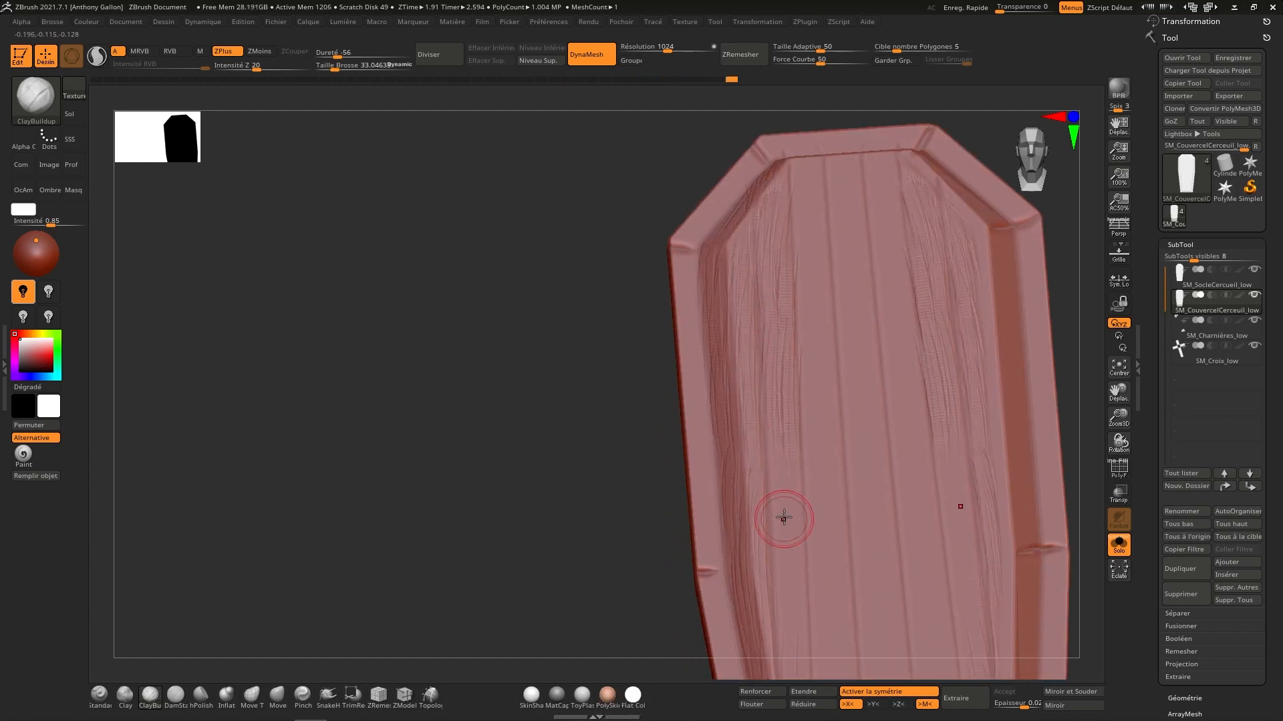
{"action": "right_click_drag", "start_coordinate": [781, 519], "coordinate": [779, 269]}
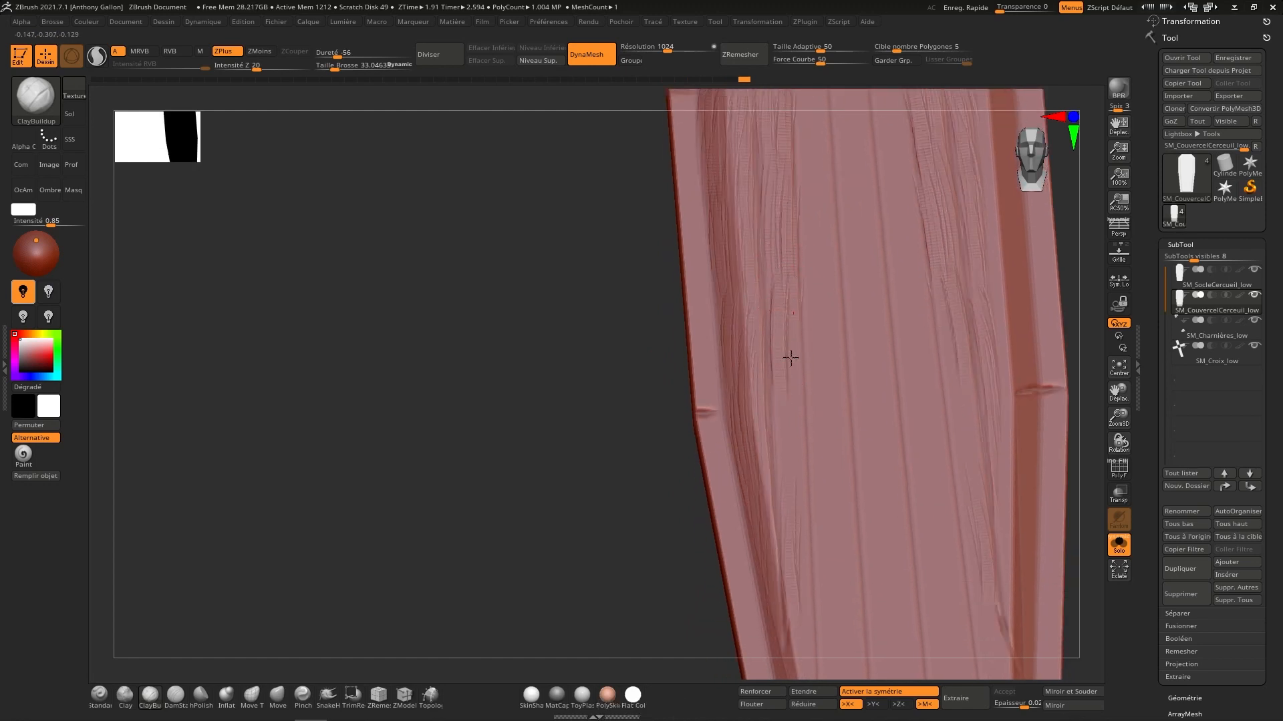
{"action": "mouse_move", "coordinate": [791, 552]}
{"action": "right_mouse_down"}
{"action": "mouse_move", "coordinate": [802, 495]}
{"action": "mouse_move", "coordinate": [792, 543]}
{"action": "right_mouse_up"}
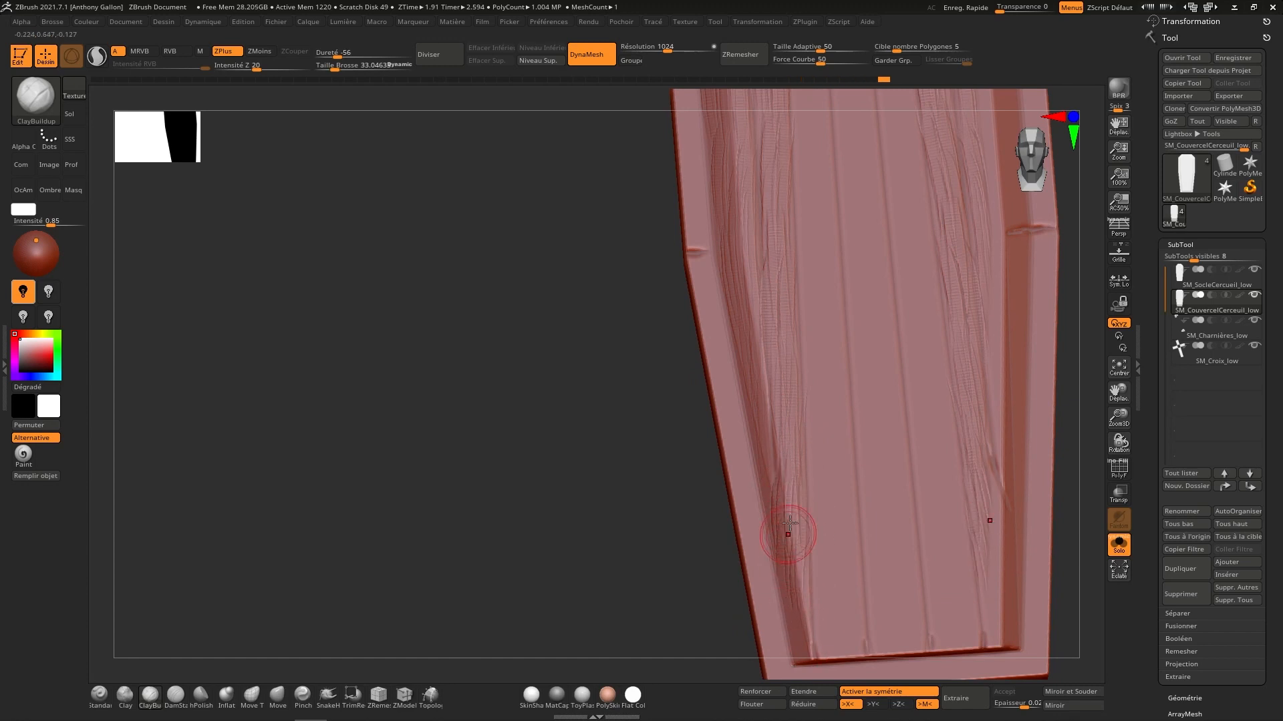
Step: Add mirrored lengthwise ClayBuildup grain to the foot end of the inner planks, down to the frame's bottom edge
{"action": "right_click_drag", "start_coordinate": [827, 622], "coordinate": [774, 483]}
{"action": "left_click_drag", "start_coordinate": [773, 483], "coordinate": [780, 576]}
{"action": "left_click_drag", "start_coordinate": [810, 472], "coordinate": [806, 579]}
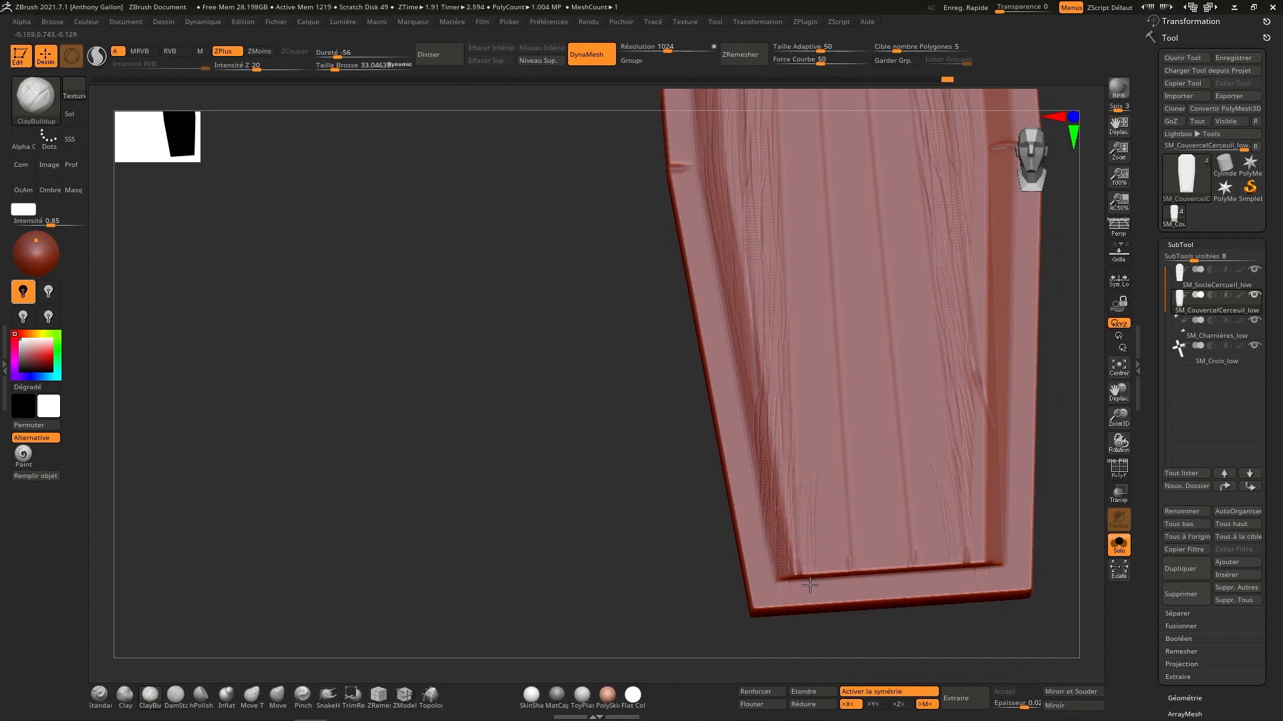
{"action": "left_click_drag", "start_coordinate": [844, 486], "coordinate": [842, 577]}
{"action": "left_click_drag", "start_coordinate": [795, 371], "coordinate": [799, 534]}
{"action": "left_click_drag", "start_coordinate": [811, 375], "coordinate": [811, 533]}
Step: Extend the mirrored ClayBuildup grain along the planks flanking the center, from the side bend back up to the head
{"action": "right_click_drag", "start_coordinate": [835, 452], "coordinate": [779, 335]}
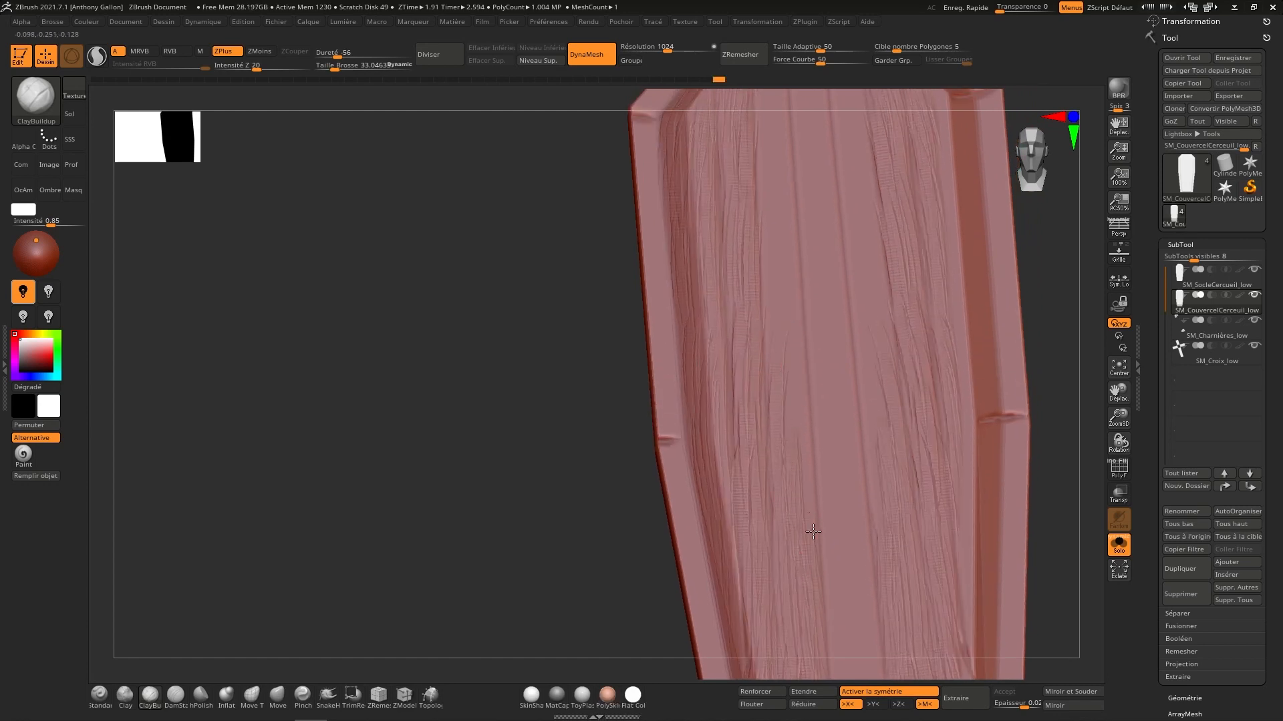
{"action": "right_click_drag", "start_coordinate": [775, 330], "coordinate": [769, 432]}
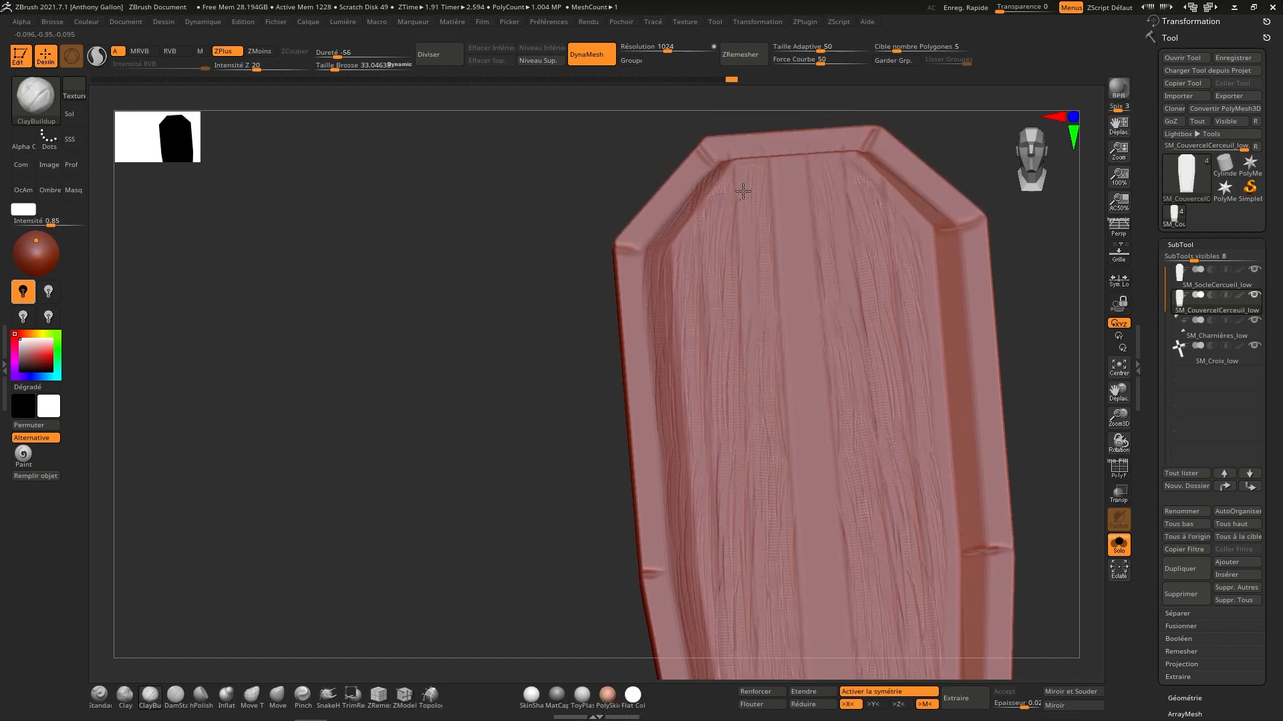
{"action": "right_click_drag", "start_coordinate": [768, 243], "coordinate": [744, 320]}
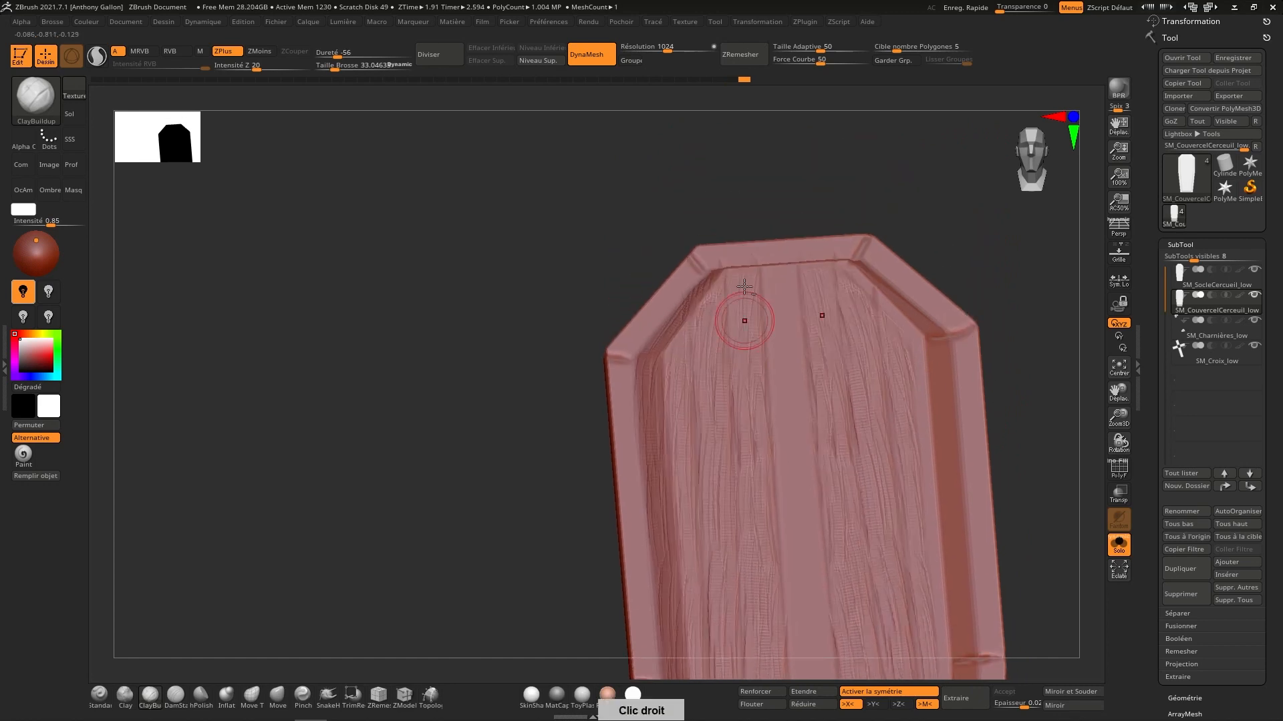
Step: Sculpt ClayBuildup grain down the center plank from the head end toward the side bend
{"action": "mouse_move", "coordinate": [773, 272]}
{"action": "left_mouse_down"}
{"action": "mouse_move", "coordinate": [790, 395]}
{"action": "mouse_move", "coordinate": [782, 439]}
{"action": "left_mouse_up"}
{"action": "mouse_move", "coordinate": [779, 392]}
{"action": "left_mouse_down"}
{"action": "mouse_move", "coordinate": [786, 461]}
{"action": "mouse_move", "coordinate": [799, 458]}
{"action": "left_mouse_up"}
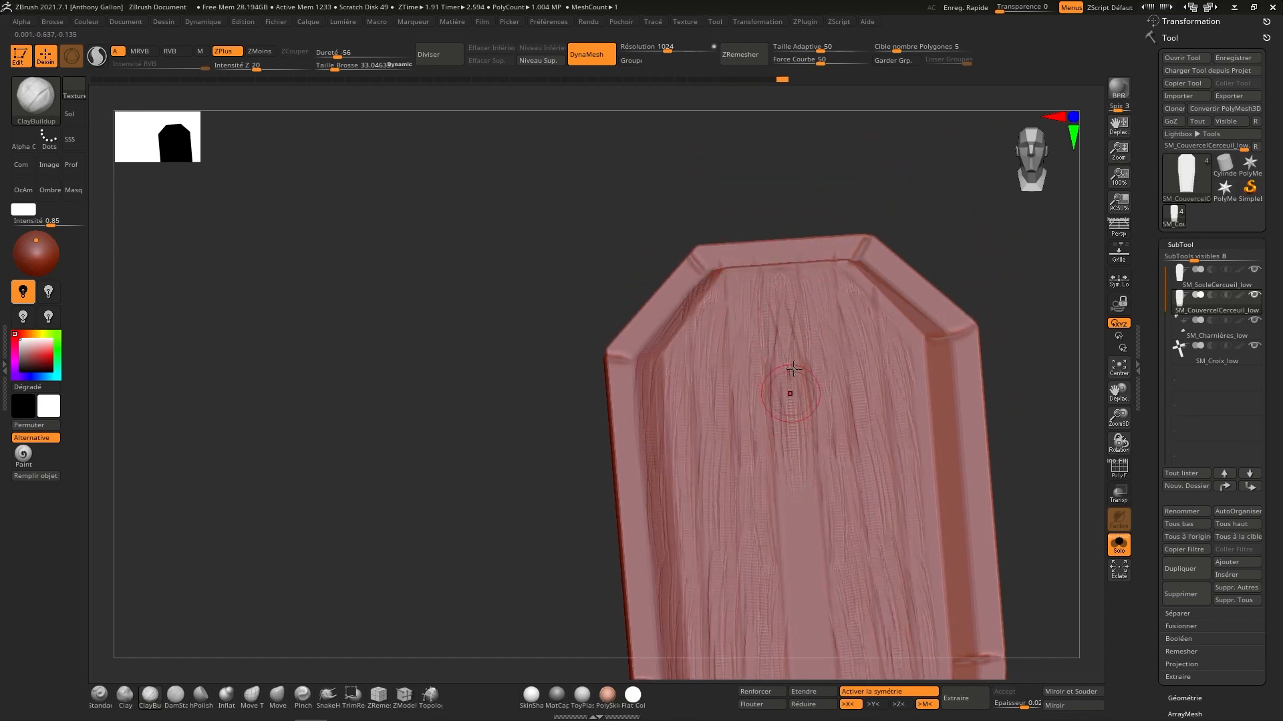
{"action": "right_click_drag", "start_coordinate": [794, 462], "coordinate": [784, 335], "text": "alt"}
{"action": "mouse_move", "coordinate": [786, 416]}
{"action": "left_mouse_down"}
{"action": "mouse_move", "coordinate": [790, 495]}
{"action": "mouse_move", "coordinate": [790, 463]}
{"action": "left_mouse_up"}
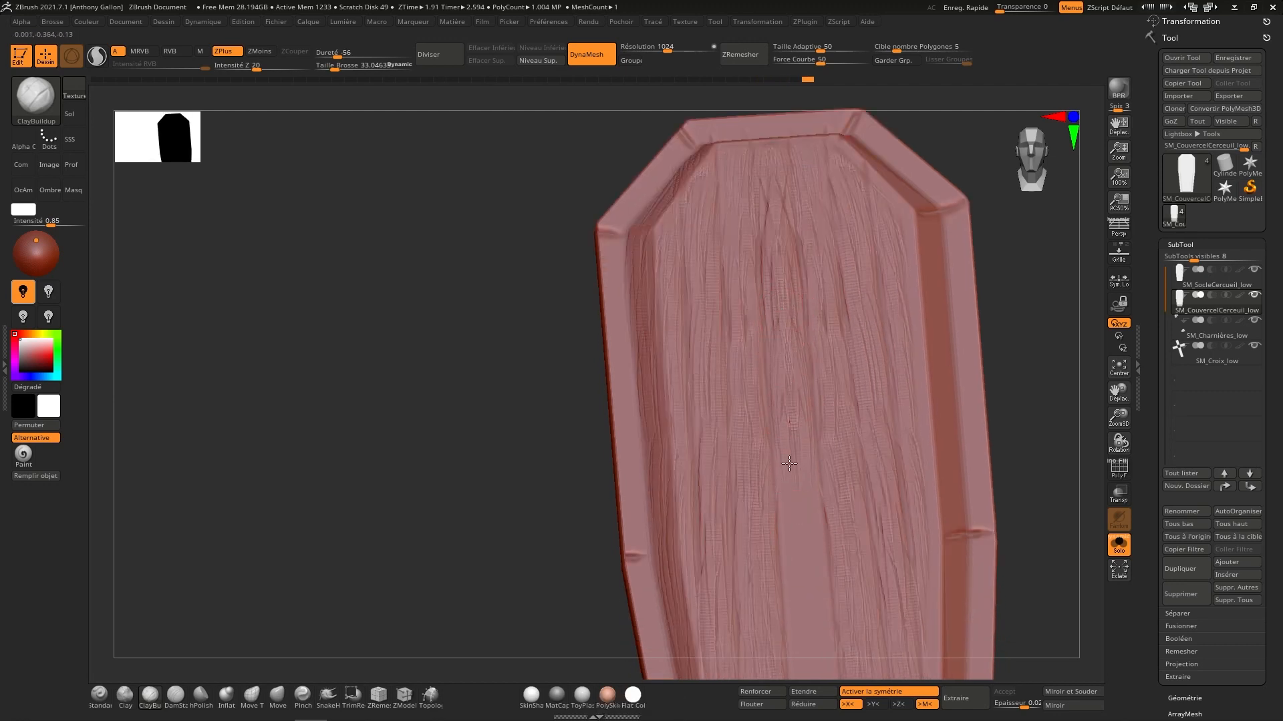
{"action": "left_click_drag", "start_coordinate": [786, 392], "coordinate": [790, 528]}
{"action": "right_click_drag", "start_coordinate": [805, 541], "coordinate": [788, 370], "text": "alt"}
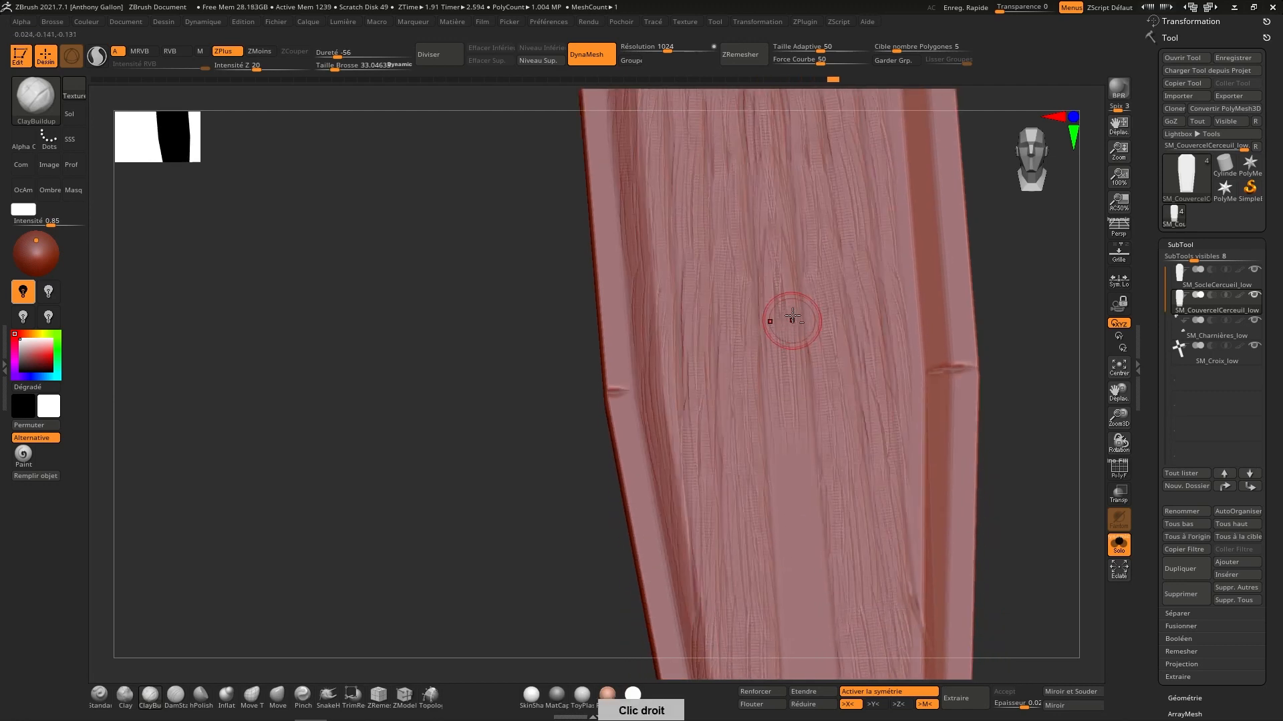
Step: Continue the center plank's ClayBuildup grain from the side bend down to the foot end of the lid
{"action": "left_click_drag", "start_coordinate": [788, 321], "coordinate": [773, 435]}
{"action": "left_click_drag", "start_coordinate": [793, 501], "coordinate": [804, 616]}
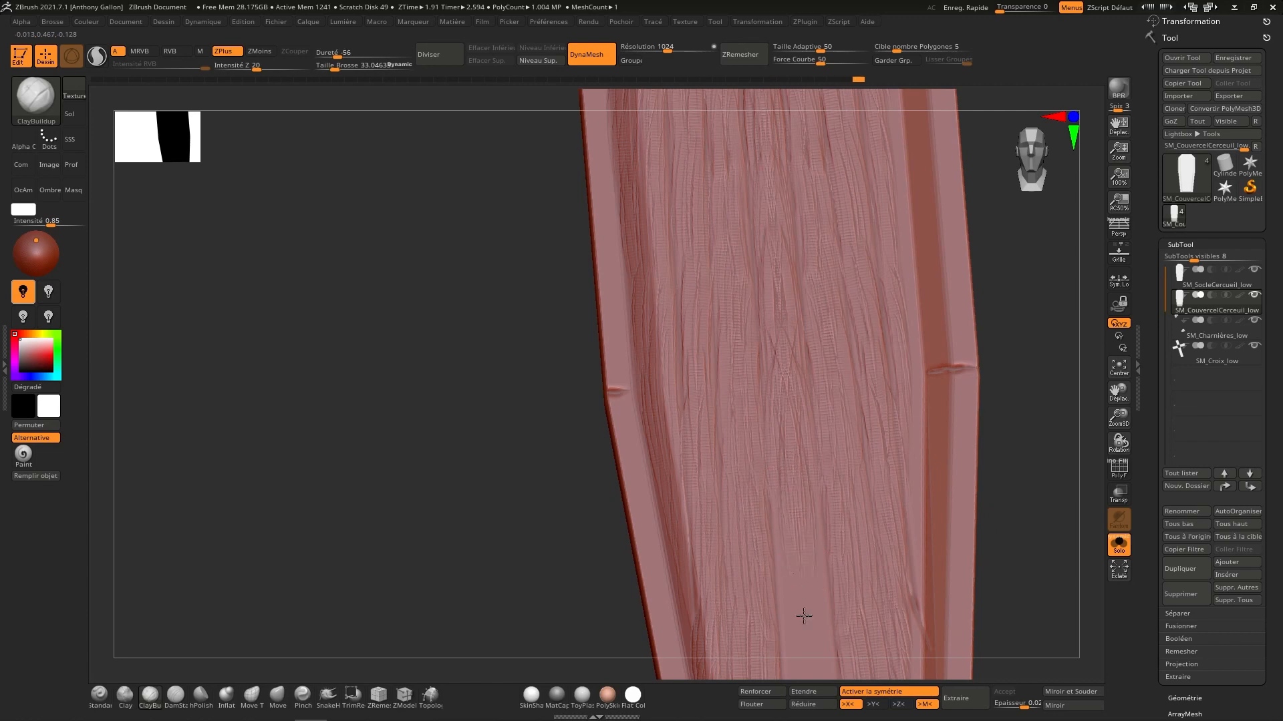
{"action": "right_click_drag", "start_coordinate": [790, 534], "coordinate": [780, 418], "text": "alt"}
{"action": "left_click_drag", "start_coordinate": [784, 338], "coordinate": [778, 503]}
{"action": "mouse_move", "coordinate": [783, 395]}
{"action": "left_mouse_down"}
{"action": "mouse_move", "coordinate": [783, 495]}
{"action": "mouse_move", "coordinate": [797, 522]}
{"action": "left_mouse_up"}
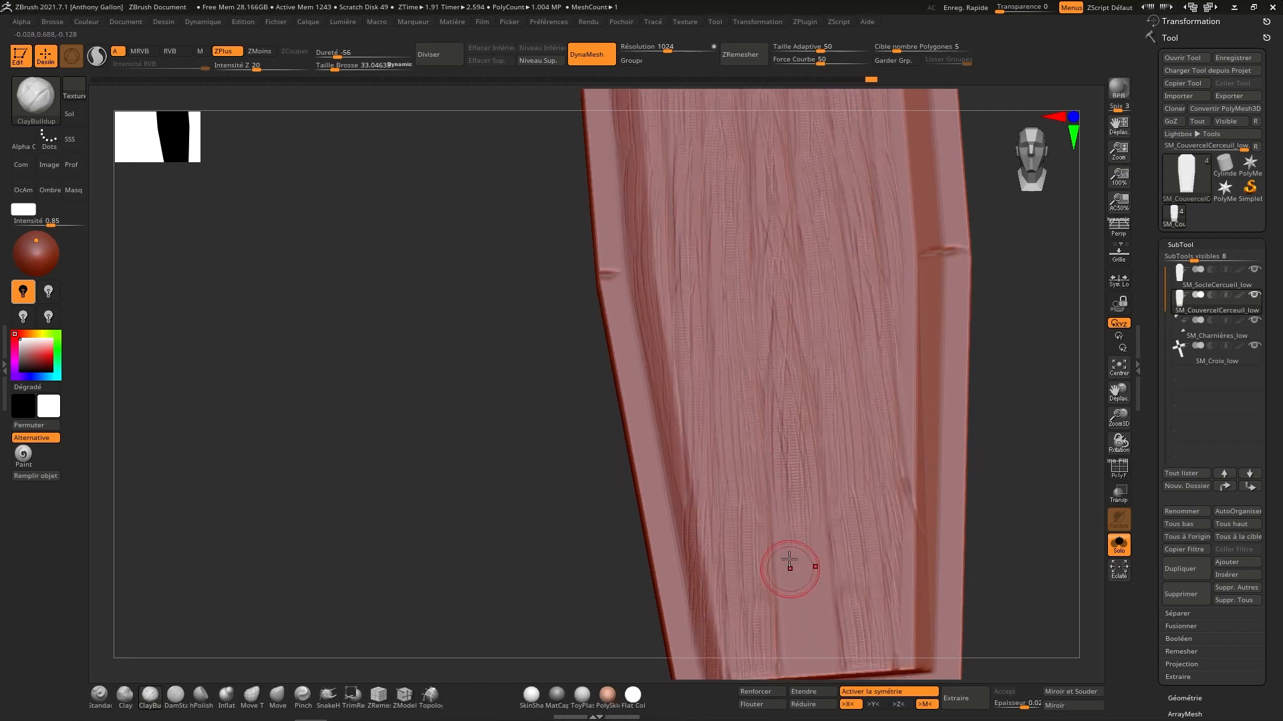
{"action": "right_click_drag", "start_coordinate": [790, 564], "coordinate": [779, 378]}
{"action": "left_click_drag", "start_coordinate": [785, 494], "coordinate": [781, 648]}
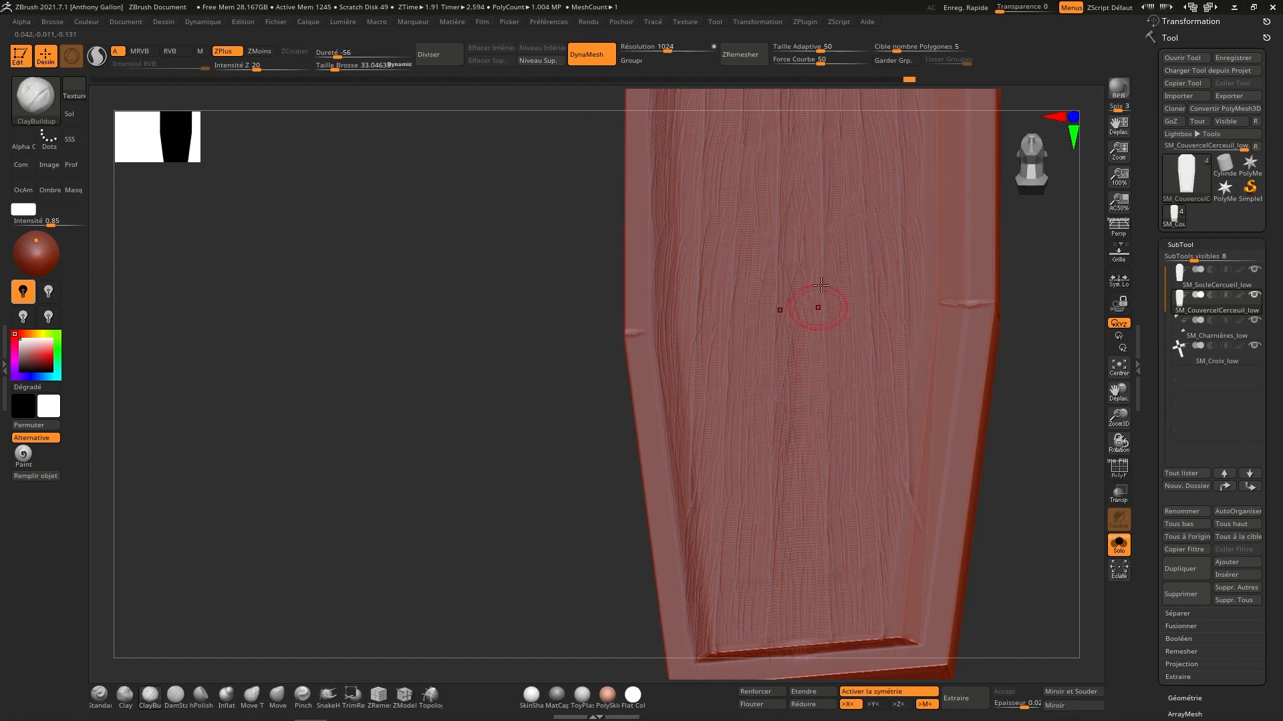
Step: Turn off symmetry and sculpt grain along the right inner sloped wall of the lid's frame with ClayBuildup at size about 54
{"action": "right_click_drag", "start_coordinate": [821, 286], "coordinate": [807, 419], "text": "alt"}
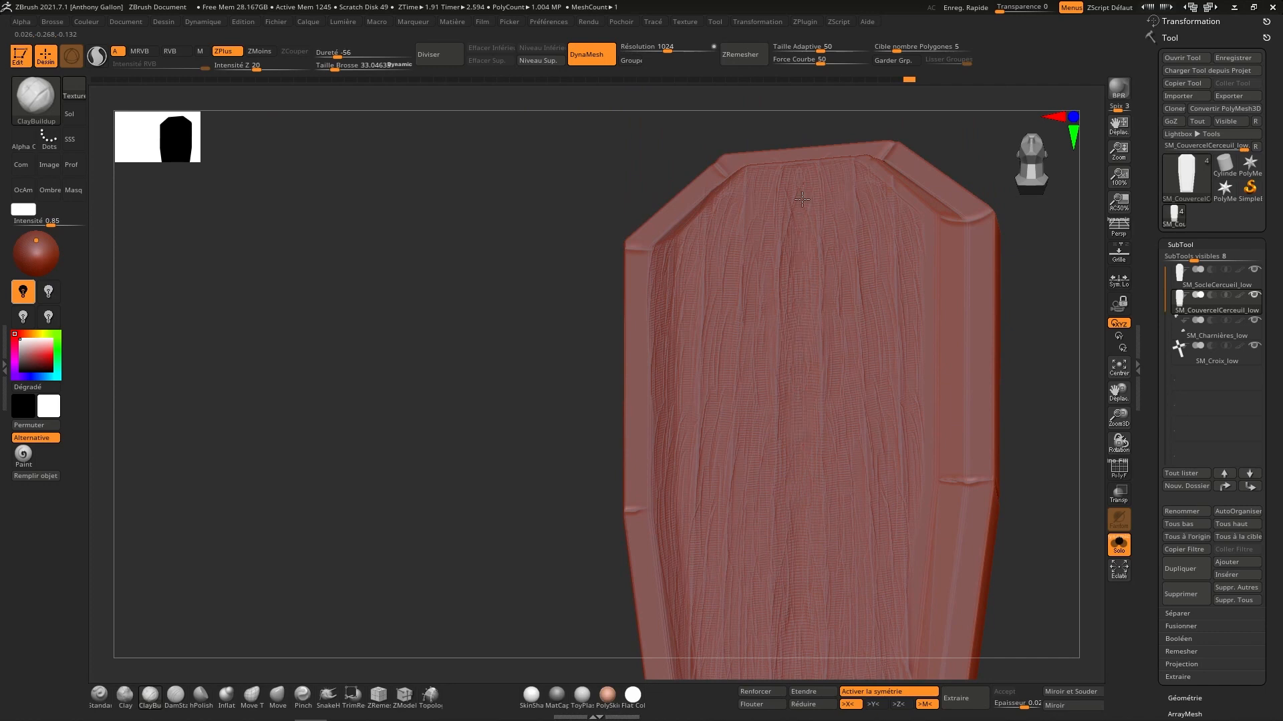
{"action": "right_click_drag", "start_coordinate": [813, 177], "coordinate": [927, 282]}
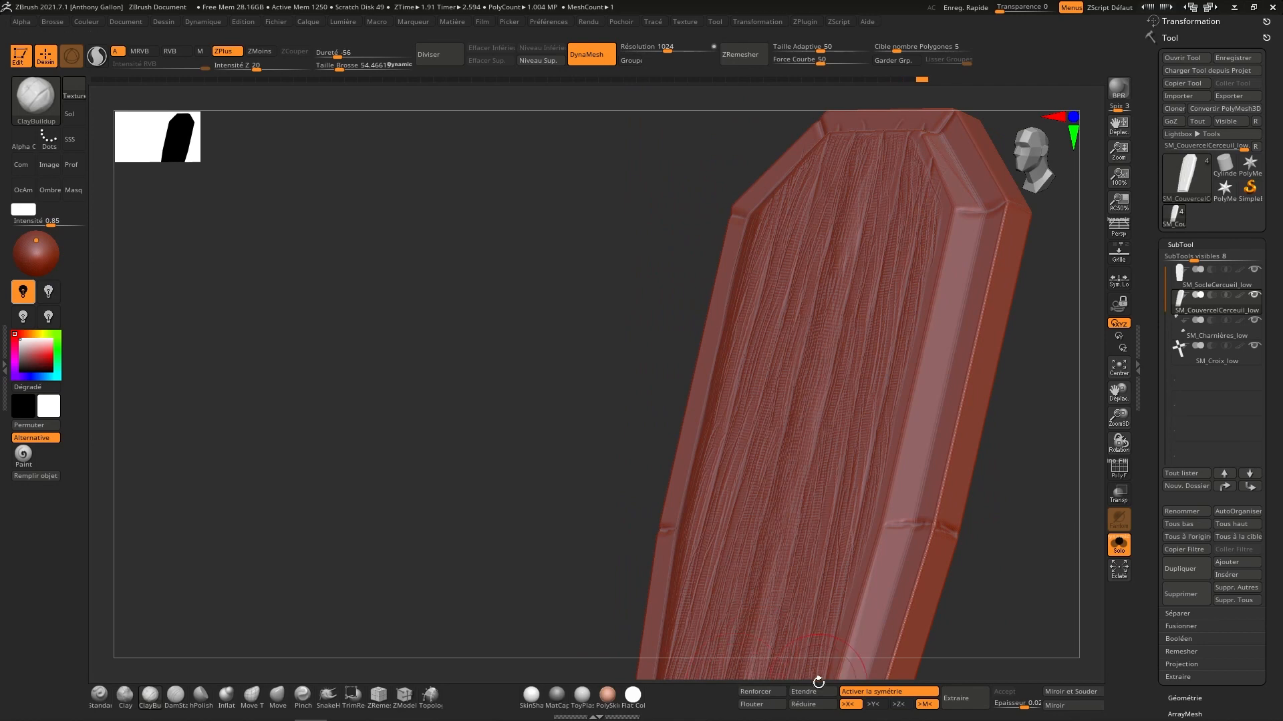
{"action": "left_click", "coordinate": [871, 692]}
{"action": "right_click_drag", "start_coordinate": [988, 215], "coordinate": [926, 191]}
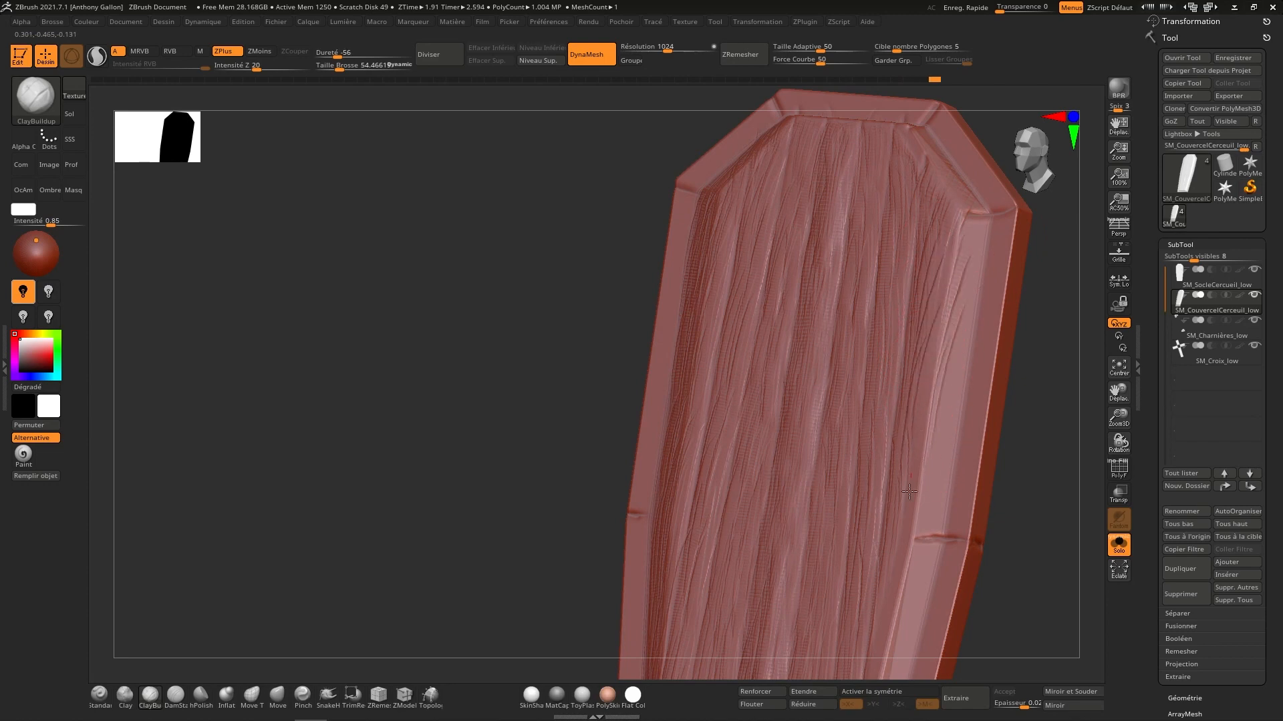
{"action": "right_click_drag", "start_coordinate": [910, 491], "coordinate": [920, 352]}
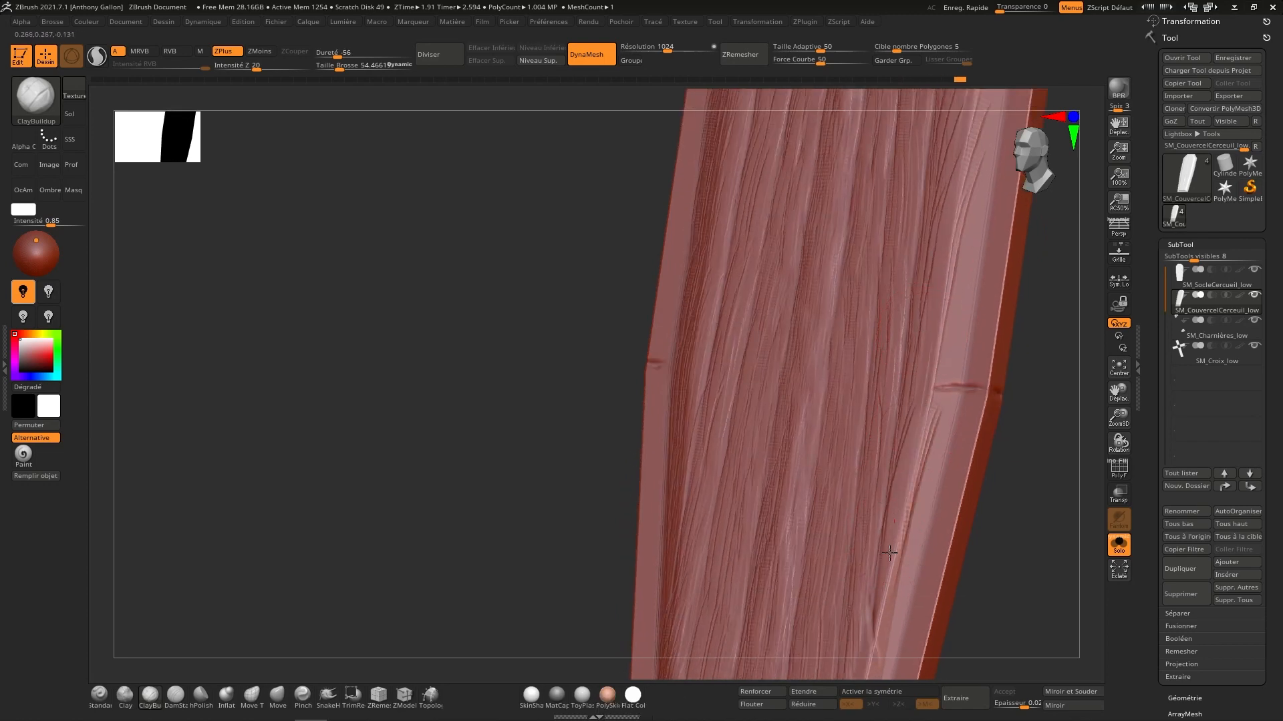
{"action": "right_click_drag", "start_coordinate": [895, 595], "coordinate": [858, 455]}
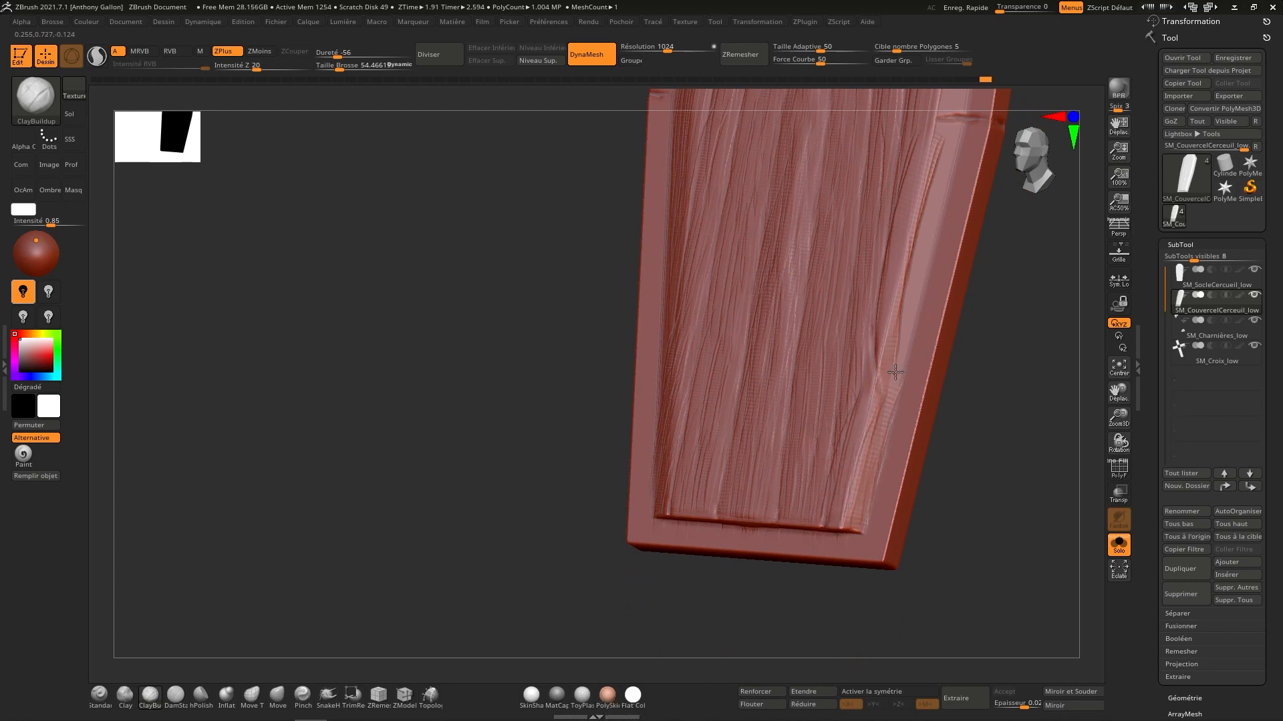
{"action": "right_click_drag", "start_coordinate": [895, 327], "coordinate": [872, 454]}
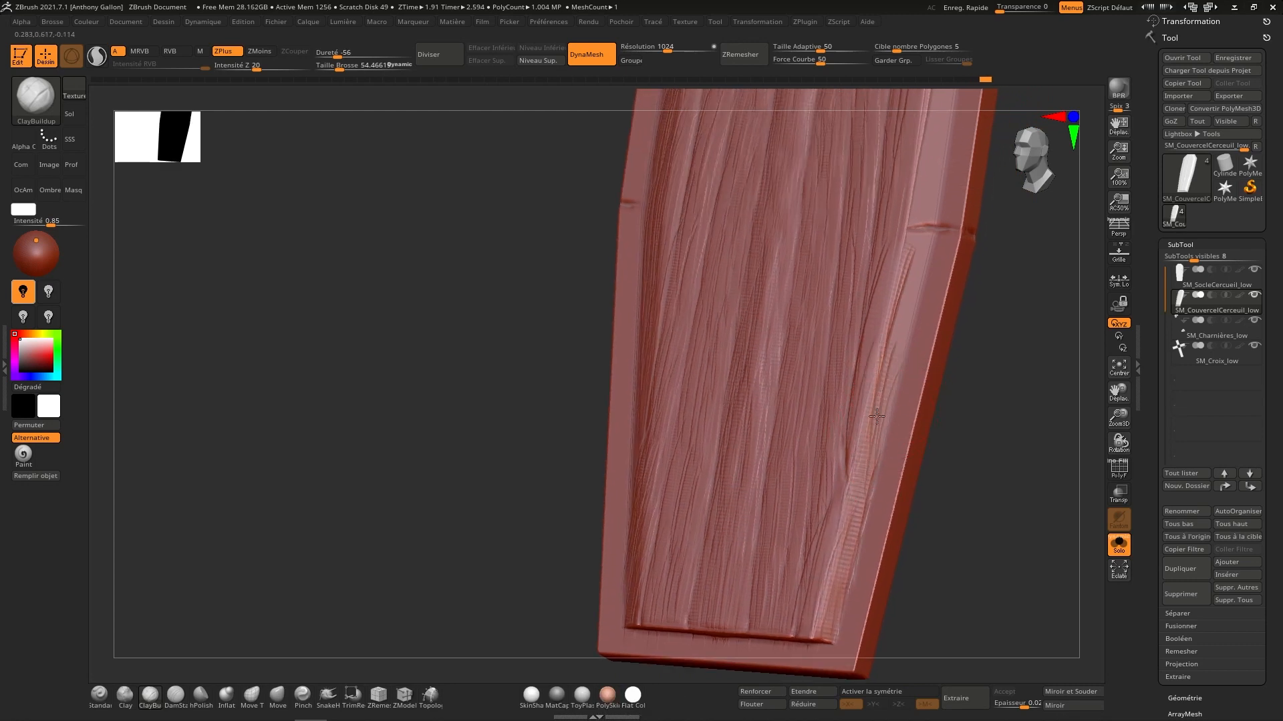
{"action": "right_click_drag", "start_coordinate": [904, 277], "coordinate": [881, 421]}
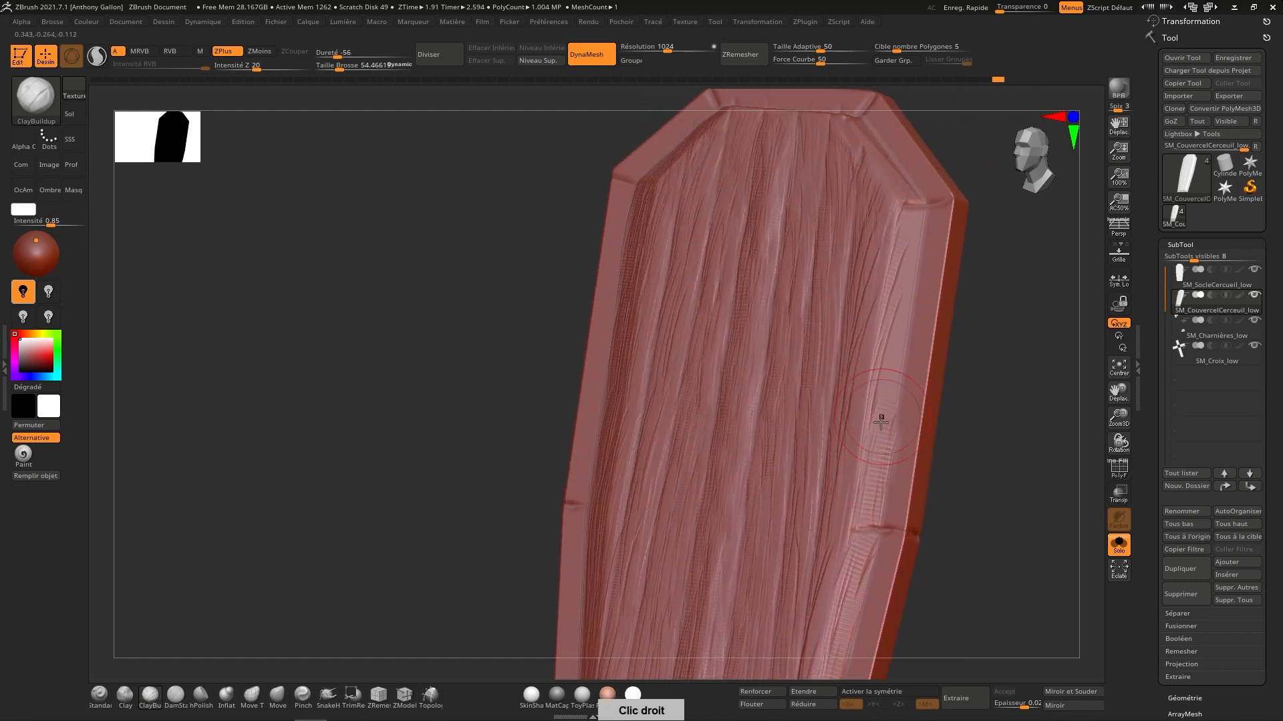
Step: Add ClayBuildup grain to the right head corner and down the upper right side of the frame's top face
{"action": "mouse_move", "coordinate": [911, 209]}
{"action": "right_mouse_down"}
{"action": "mouse_move", "coordinate": [899, 295]}
{"action": "mouse_move", "coordinate": [869, 274]}
{"action": "mouse_move", "coordinate": [876, 290]}
{"action": "right_mouse_up"}
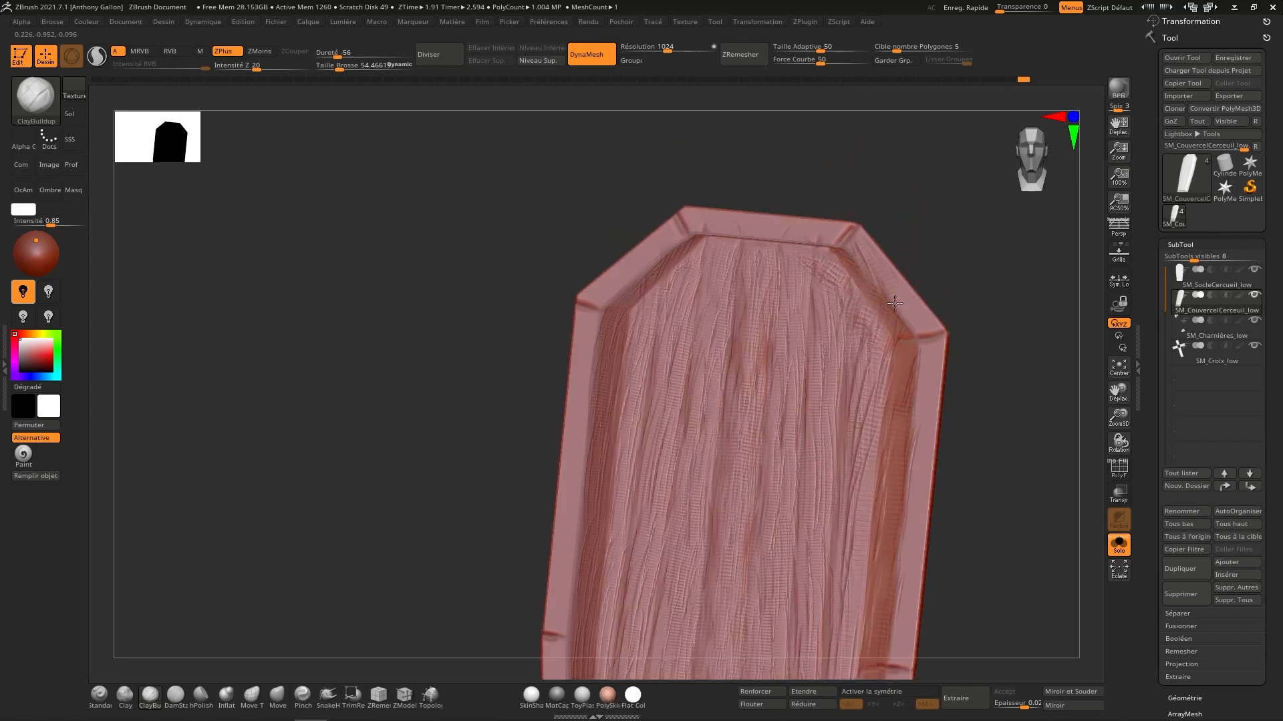
{"action": "left_click_drag", "start_coordinate": [893, 281], "coordinate": [929, 323]}
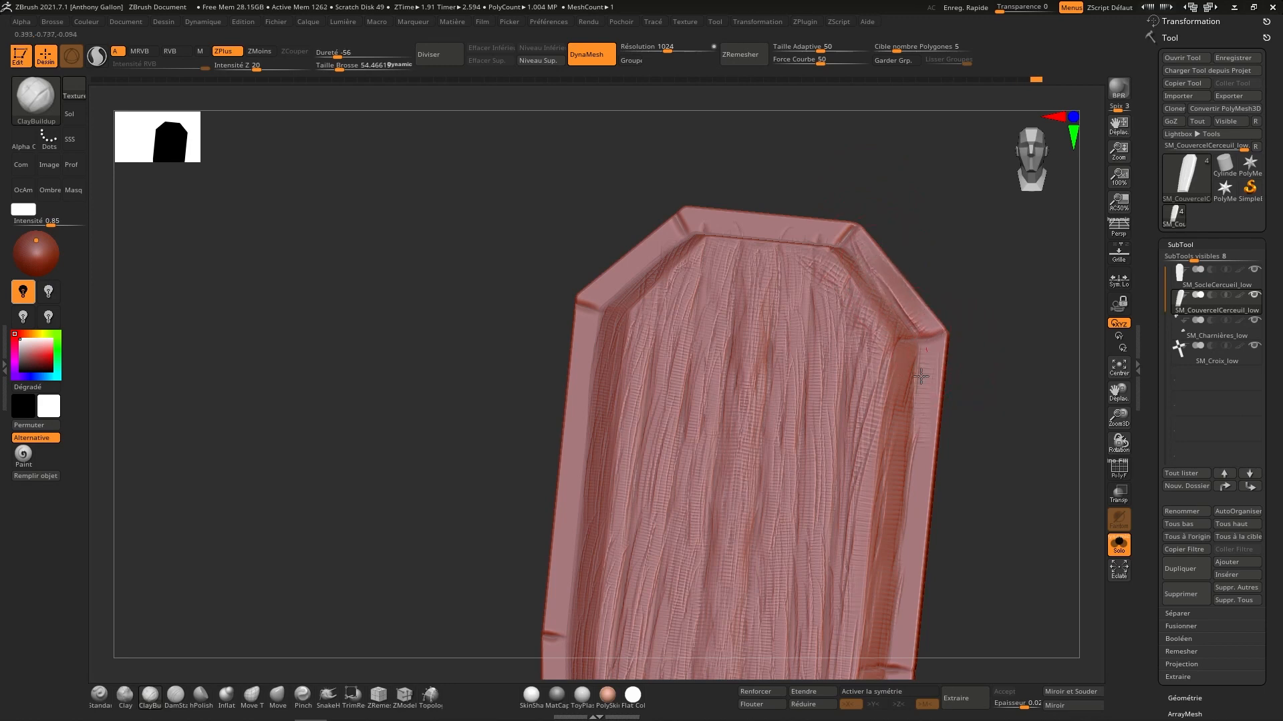
{"action": "left_click_drag", "start_coordinate": [921, 376], "coordinate": [900, 608]}
{"action": "mouse_move", "coordinate": [899, 584]}
{"action": "right_mouse_down", "text": "alt"}
{"action": "mouse_move", "coordinate": [898, 426]}
{"action": "mouse_move", "coordinate": [923, 287]}
{"action": "right_mouse_up", "text": "alt"}
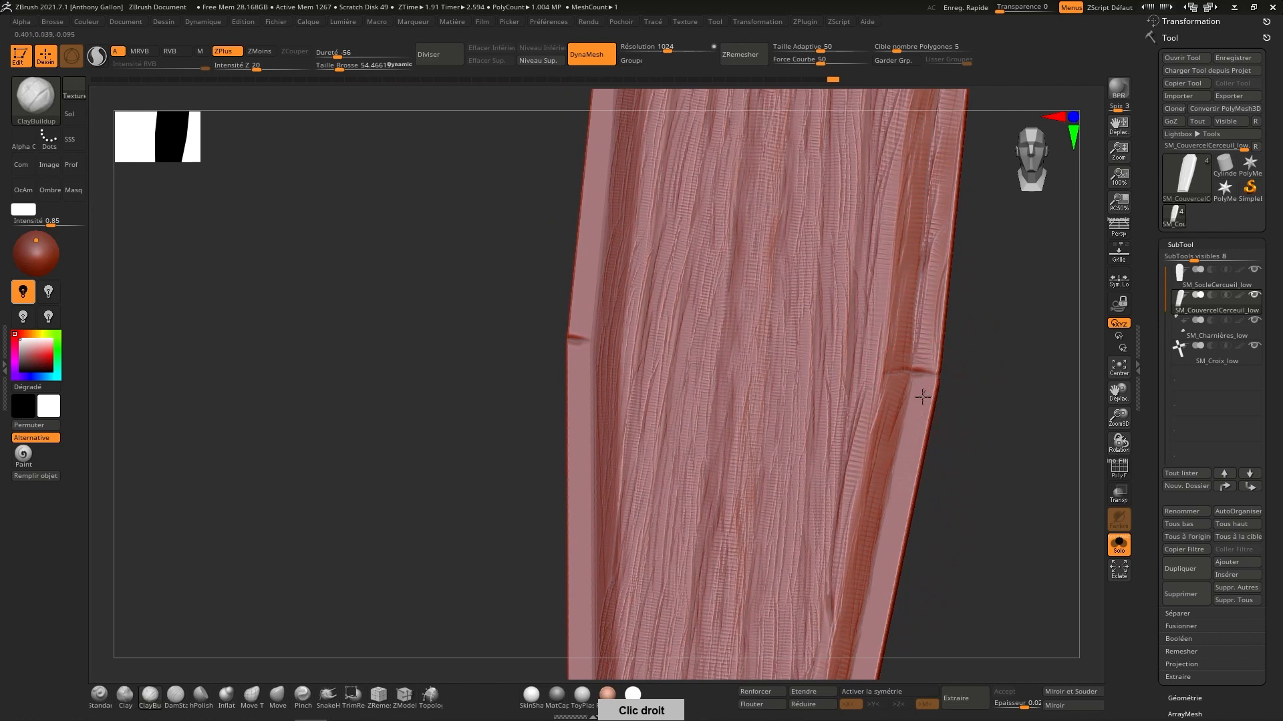
Step: Carry the ClayBuildup grain along the frame's lower right top face, from the side bend to the foot corner
{"action": "left_click_drag", "start_coordinate": [920, 398], "coordinate": [878, 601]}
{"action": "right_click_drag", "start_coordinate": [894, 497], "coordinate": [907, 331], "text": "alt"}
{"action": "left_click_drag", "start_coordinate": [906, 334], "coordinate": [877, 520]}
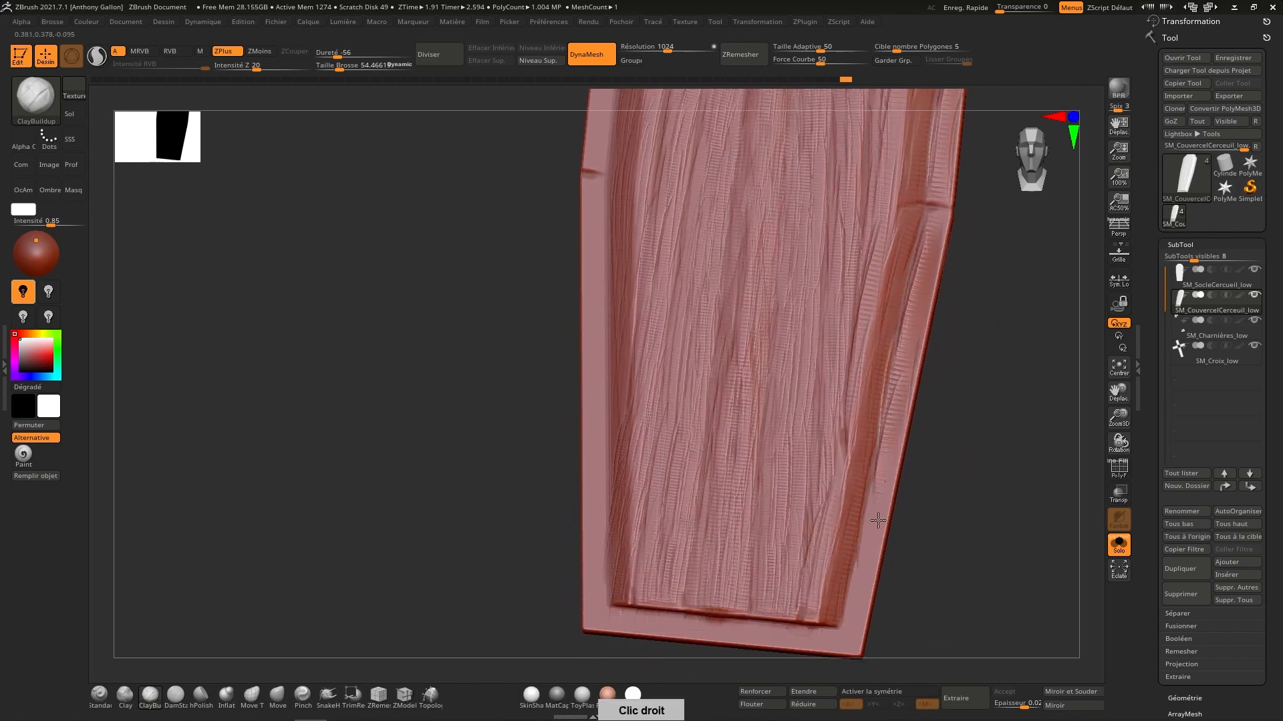
{"action": "left_click_drag", "start_coordinate": [897, 435], "coordinate": [864, 565]}
{"action": "left_click_drag", "start_coordinate": [879, 491], "coordinate": [844, 642]}
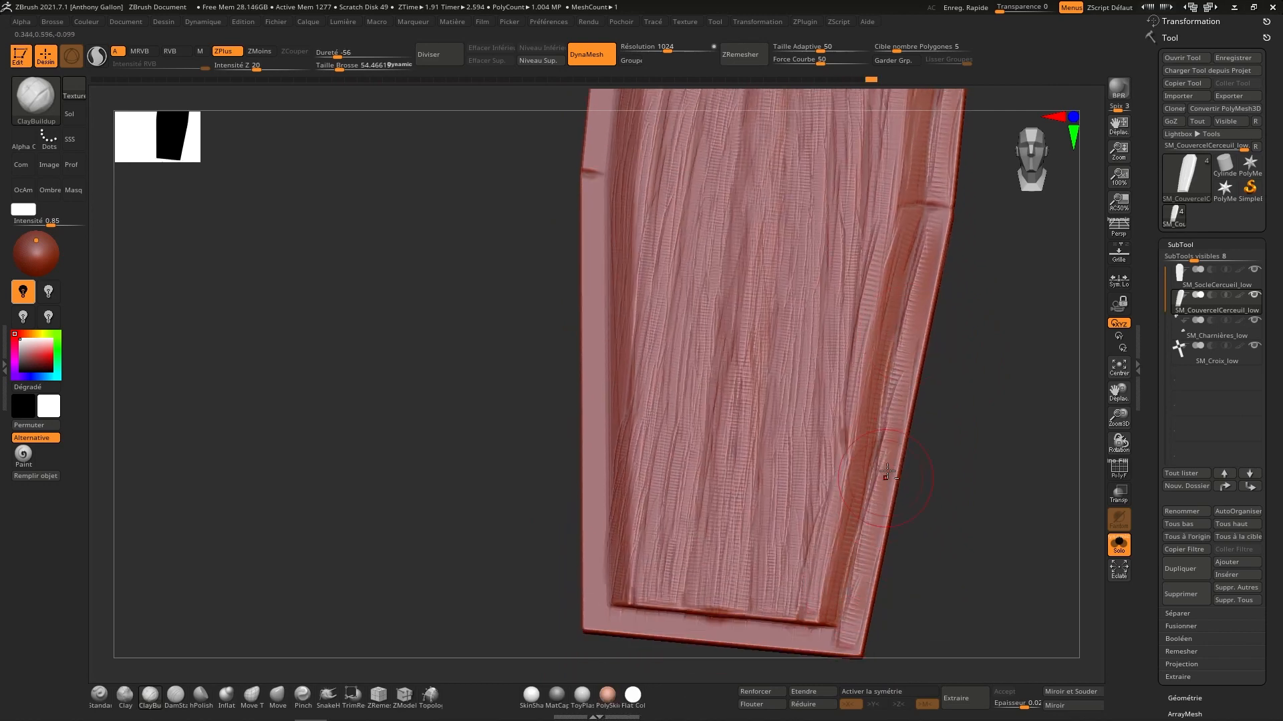
{"action": "right_click_drag", "start_coordinate": [873, 542], "coordinate": [902, 408], "text": "alt"}
Step: Sculpt ClayBuildup grain across the frame's foot end and up the lower left side of its top face
{"action": "left_click_drag", "start_coordinate": [858, 511], "coordinate": [660, 490]}
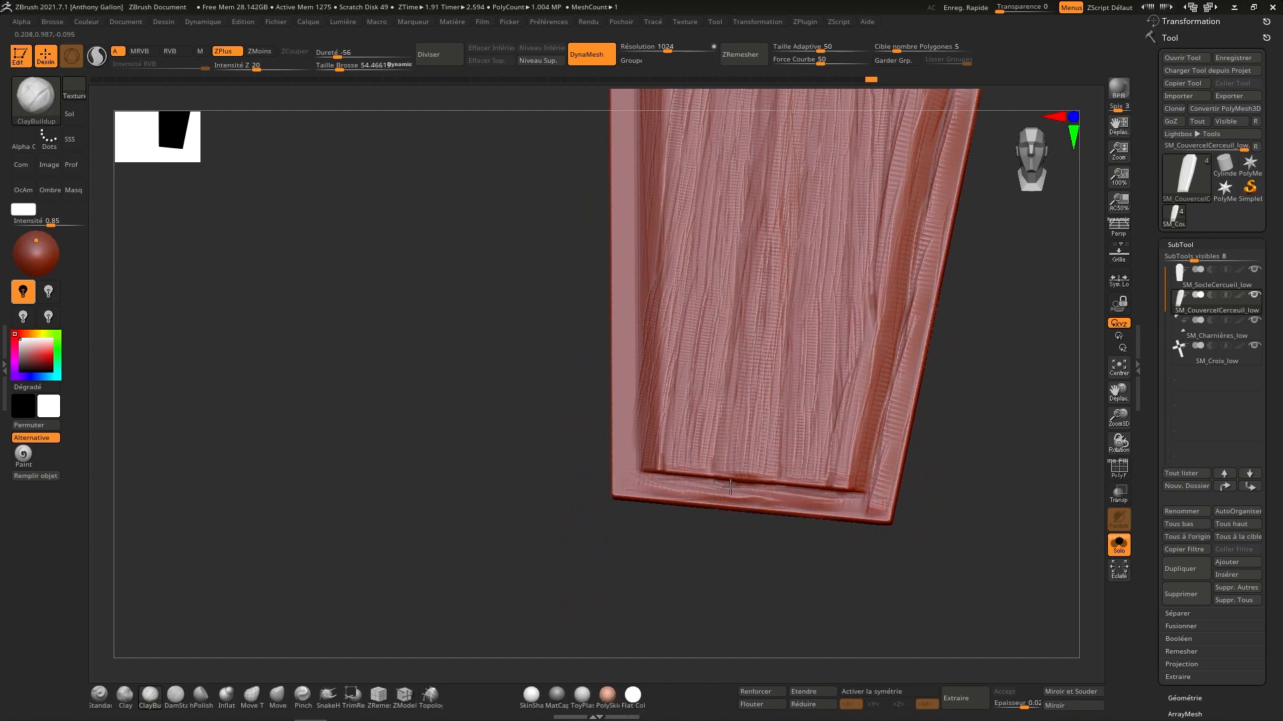
{"action": "left_click_drag", "start_coordinate": [621, 407], "coordinate": [621, 483]}
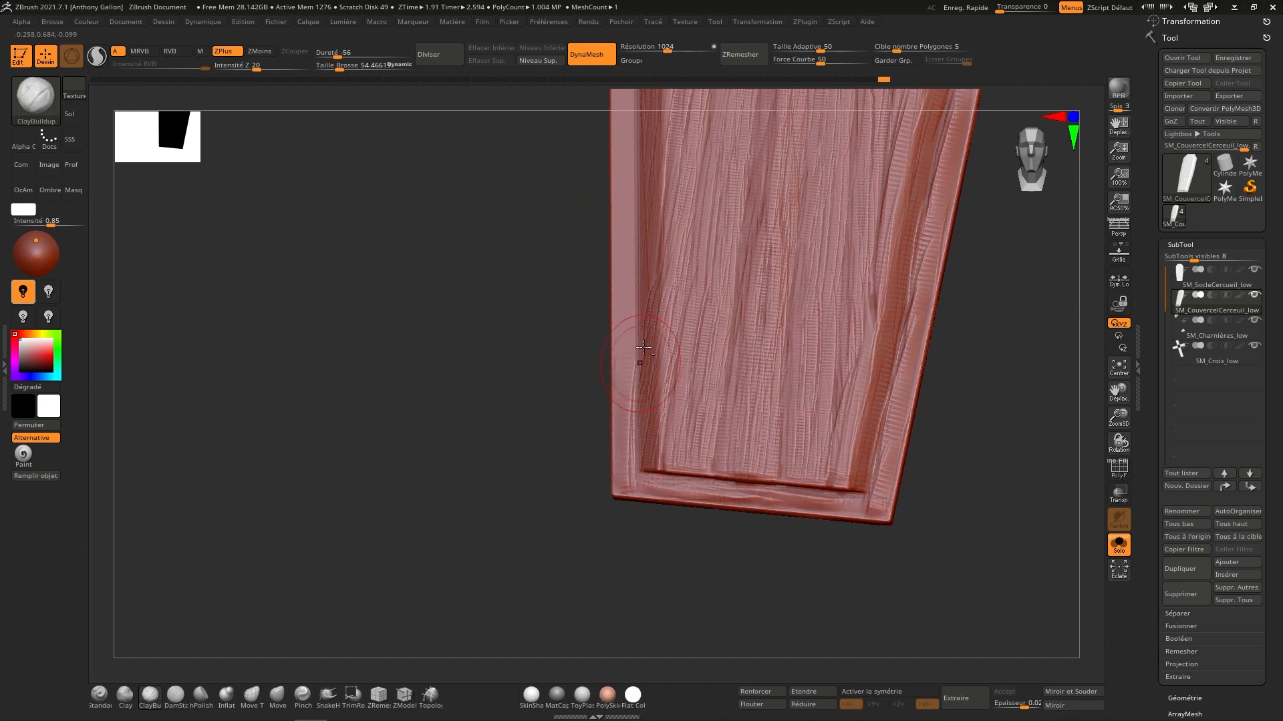
{"action": "right_click_drag", "start_coordinate": [639, 360], "coordinate": [636, 557], "text": "alt"}
{"action": "mouse_move", "coordinate": [628, 461]}
{"action": "left_mouse_down"}
{"action": "mouse_move", "coordinate": [624, 573]}
{"action": "mouse_move", "coordinate": [616, 354]}
{"action": "left_mouse_up"}
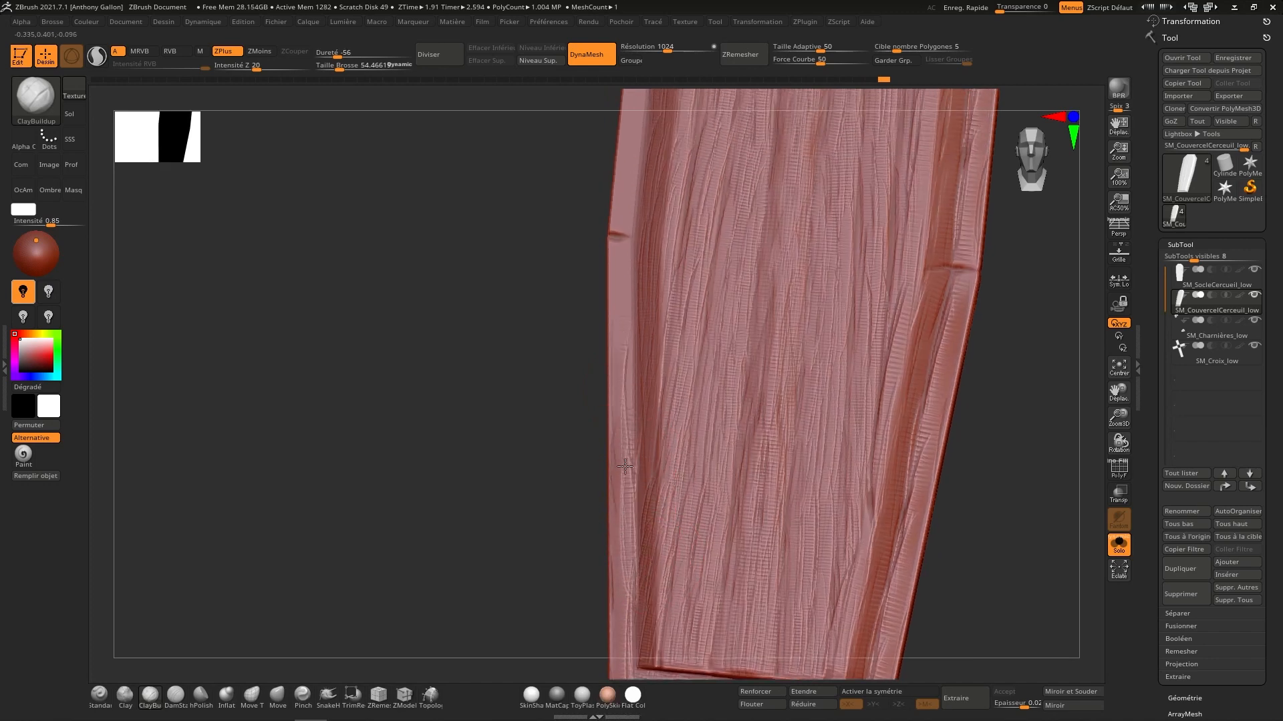
Step: Continue the ClayBuildup grain up the frame's upper left side, around the left head corner and across the head end
{"action": "right_click_drag", "start_coordinate": [640, 270], "coordinate": [635, 481], "text": "alt"}
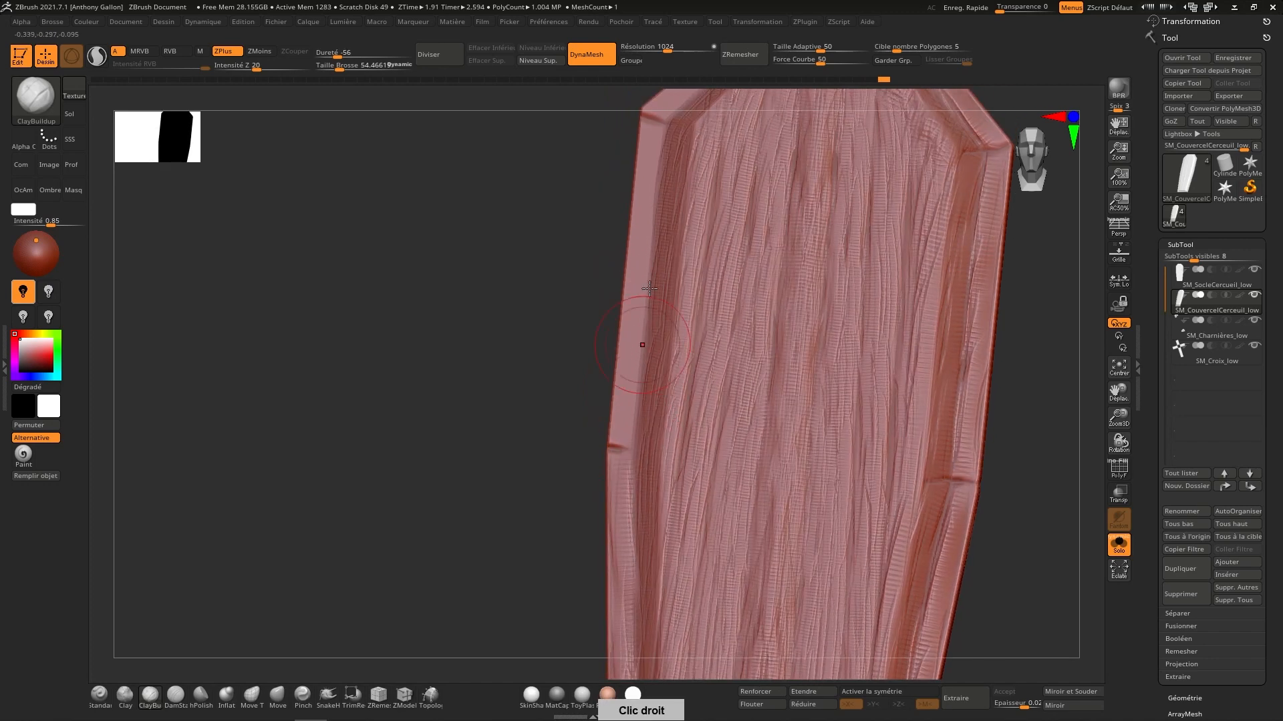
{"action": "right_click_drag", "start_coordinate": [638, 279], "coordinate": [635, 480], "text": "alt"}
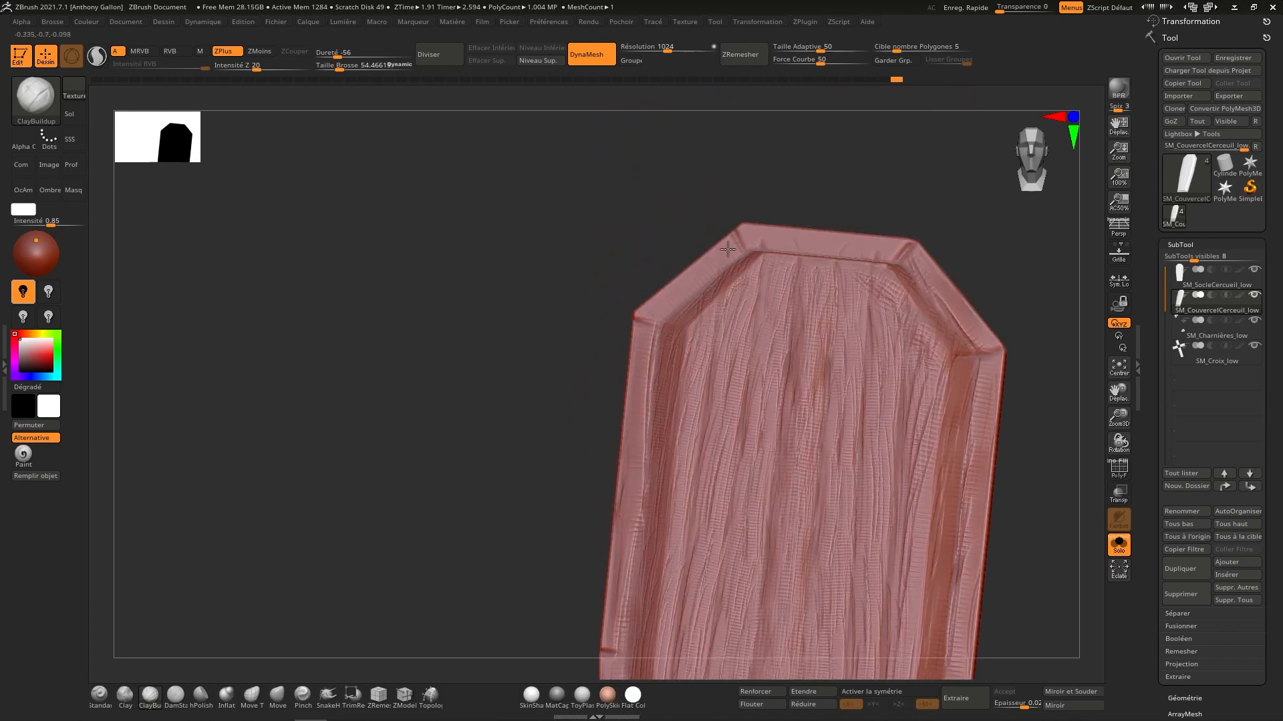
{"action": "mouse_move", "coordinate": [727, 250]}
{"action": "left_mouse_down"}
{"action": "mouse_move", "coordinate": [648, 321]}
{"action": "mouse_move", "coordinate": [733, 251]}
{"action": "mouse_move", "coordinate": [778, 238]}
{"action": "mouse_move", "coordinate": [887, 245]}
{"action": "left_mouse_up"}
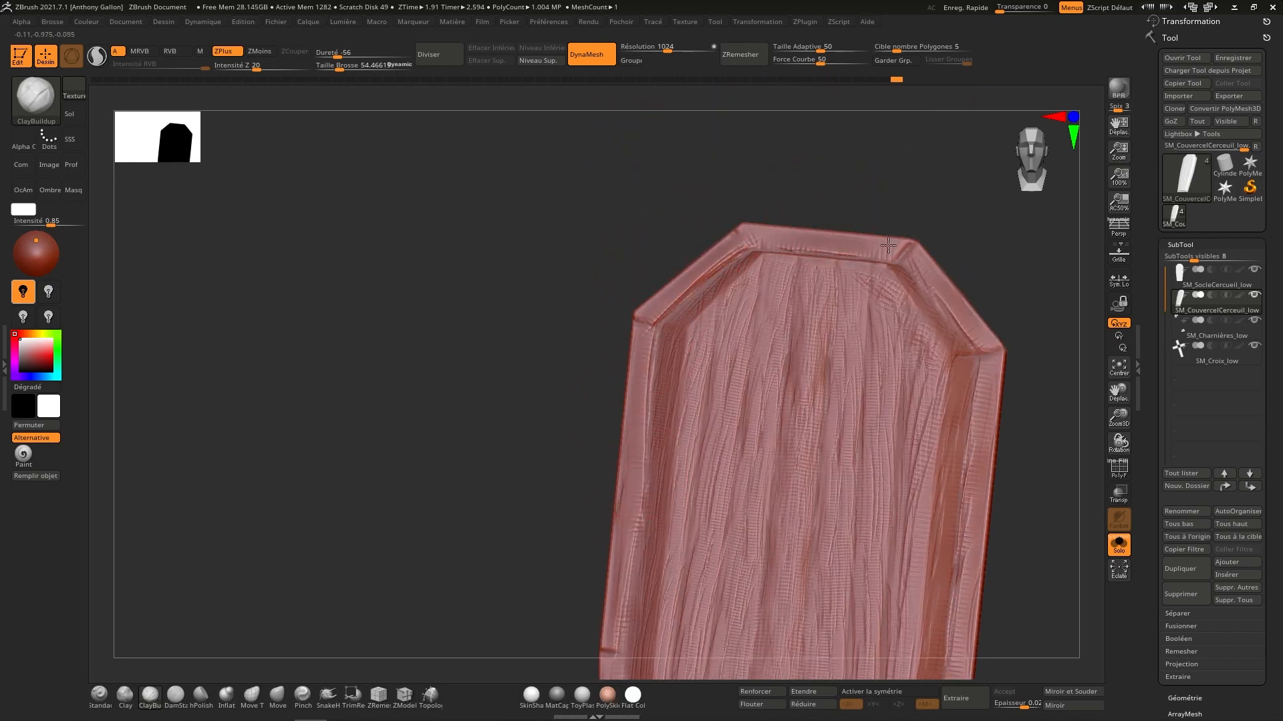
Step: Sculpt ClayBuildup grain along one long outer side of the lid's frame, from the head corner down to the foot corner
{"action": "right_click_drag", "start_coordinate": [779, 201], "coordinate": [964, 286]}
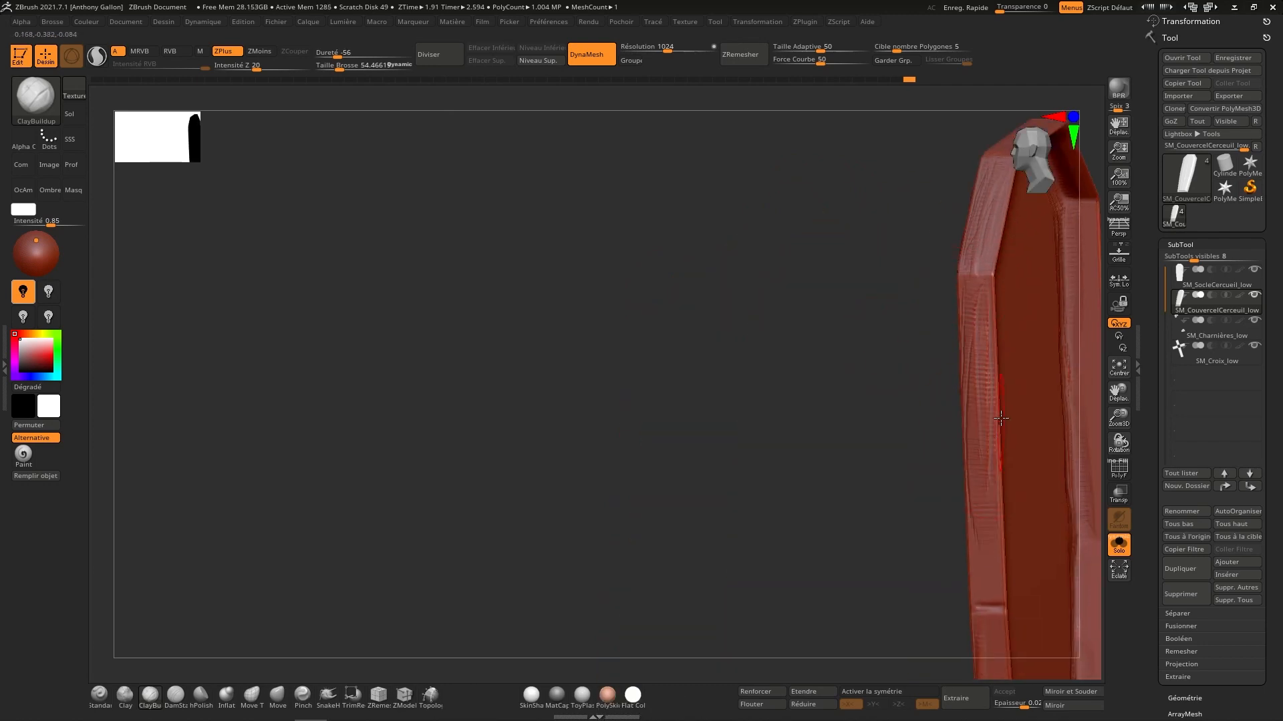
{"action": "right_click_drag", "start_coordinate": [980, 539], "coordinate": [937, 436]}
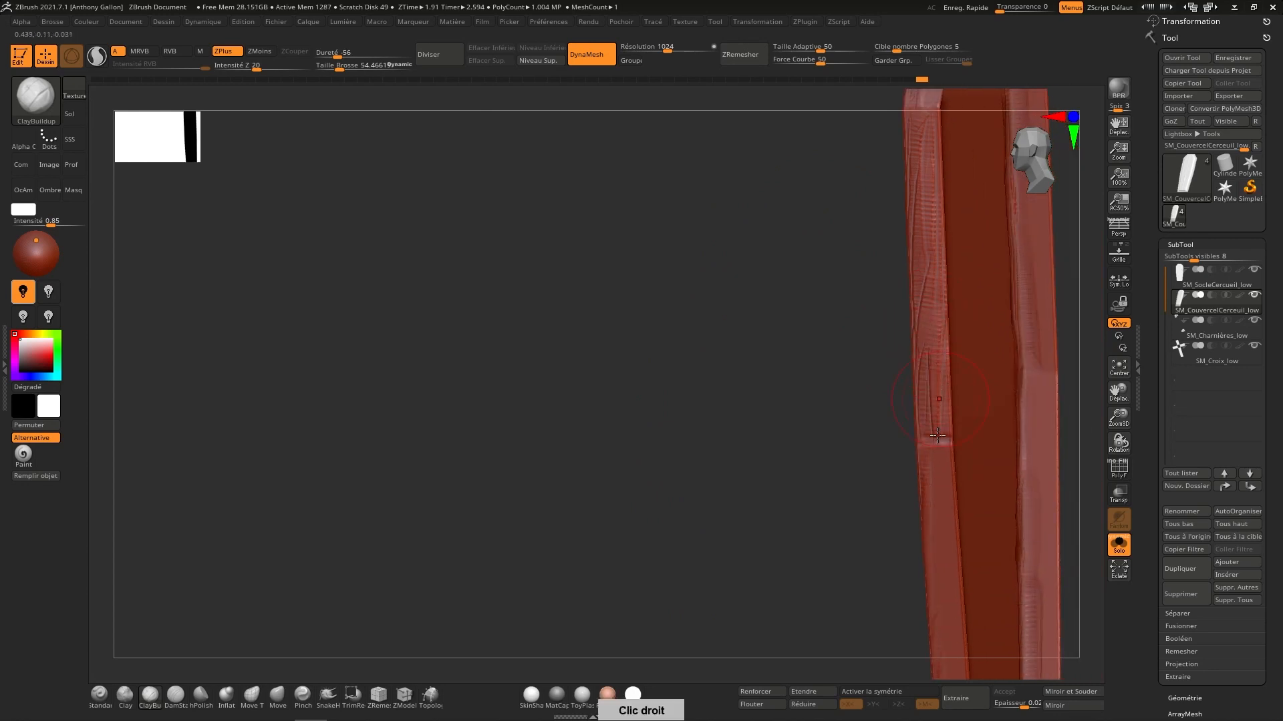
{"action": "right_click_drag", "start_coordinate": [938, 617], "coordinate": [920, 319]}
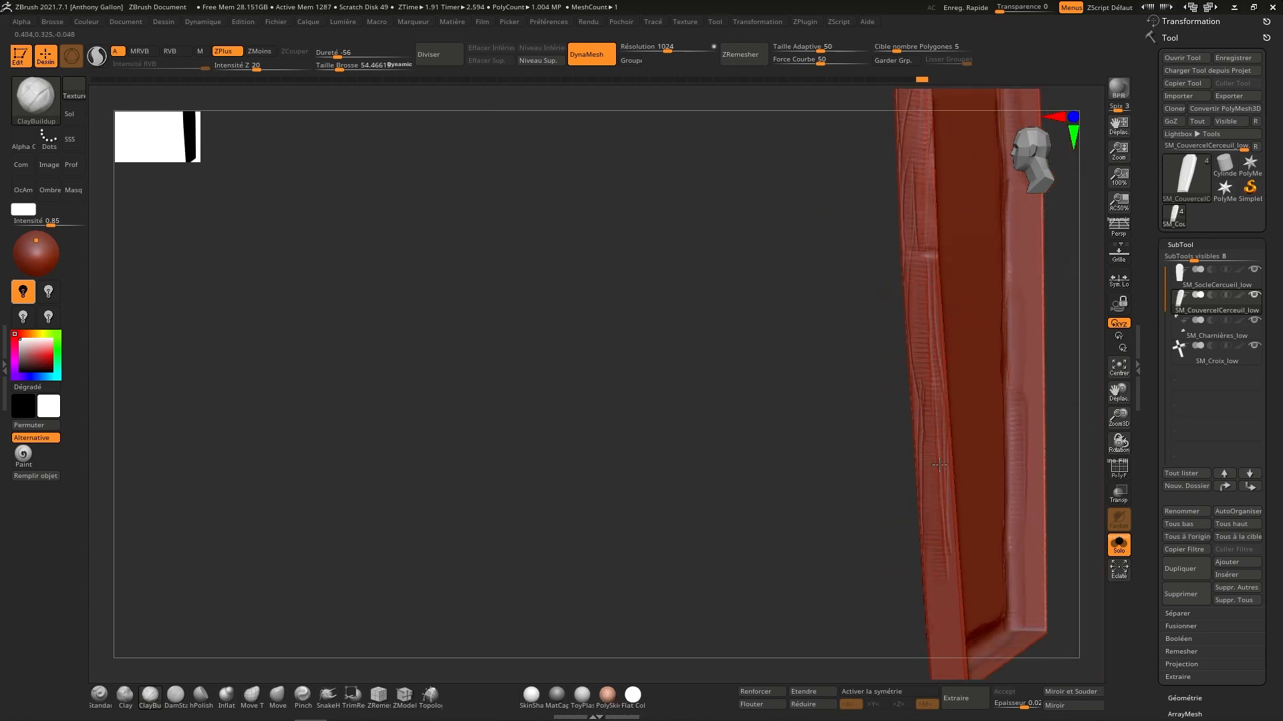
{"action": "right_click_drag", "start_coordinate": [938, 587], "coordinate": [914, 409]}
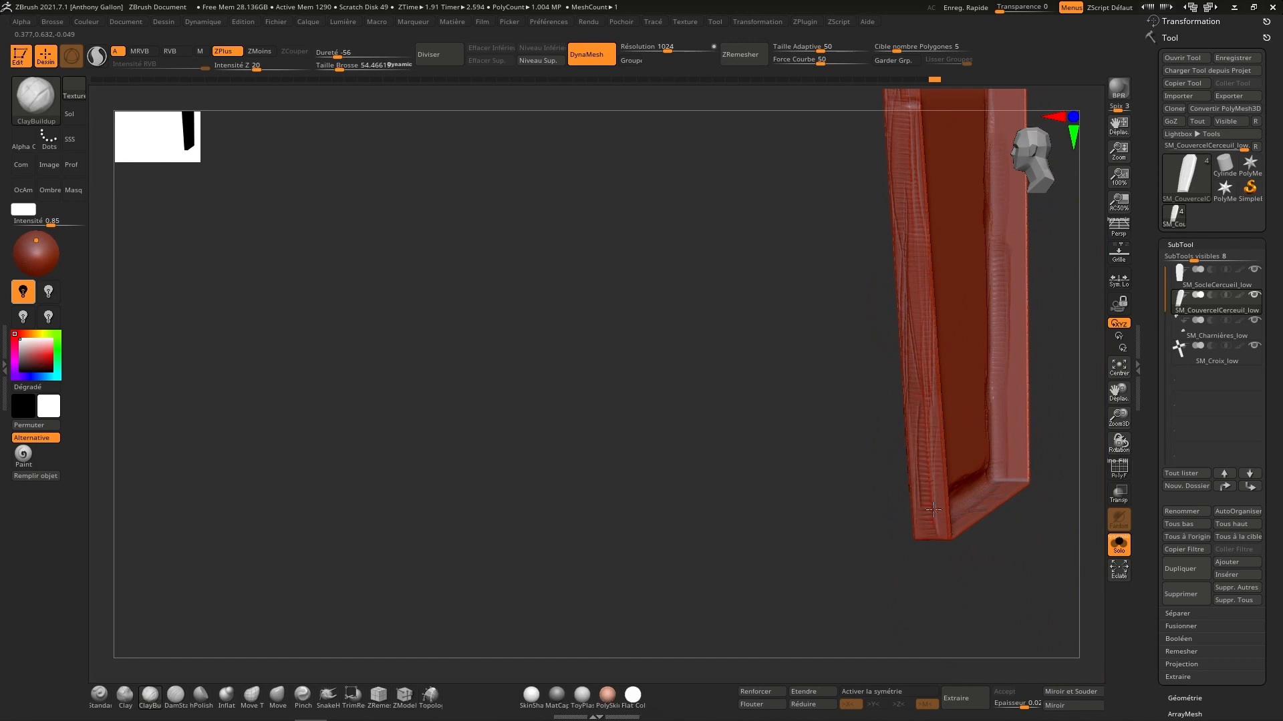
Step: Add ClayBuildup grain across the outer face of the frame's foot end
{"action": "right_click_drag", "start_coordinate": [947, 533], "coordinate": [966, 337]}
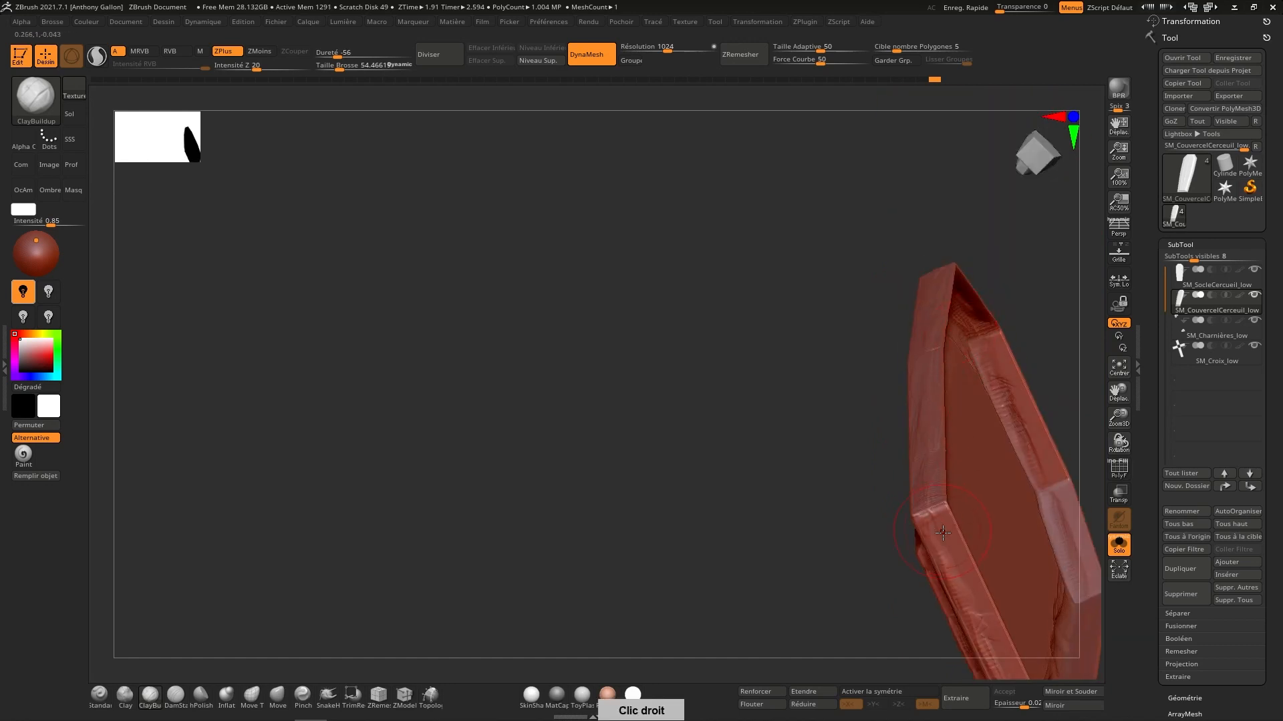
{"action": "right_click_drag", "start_coordinate": [942, 533], "coordinate": [939, 525]}
{"action": "right_click_drag", "start_coordinate": [981, 620], "coordinate": [912, 394]}
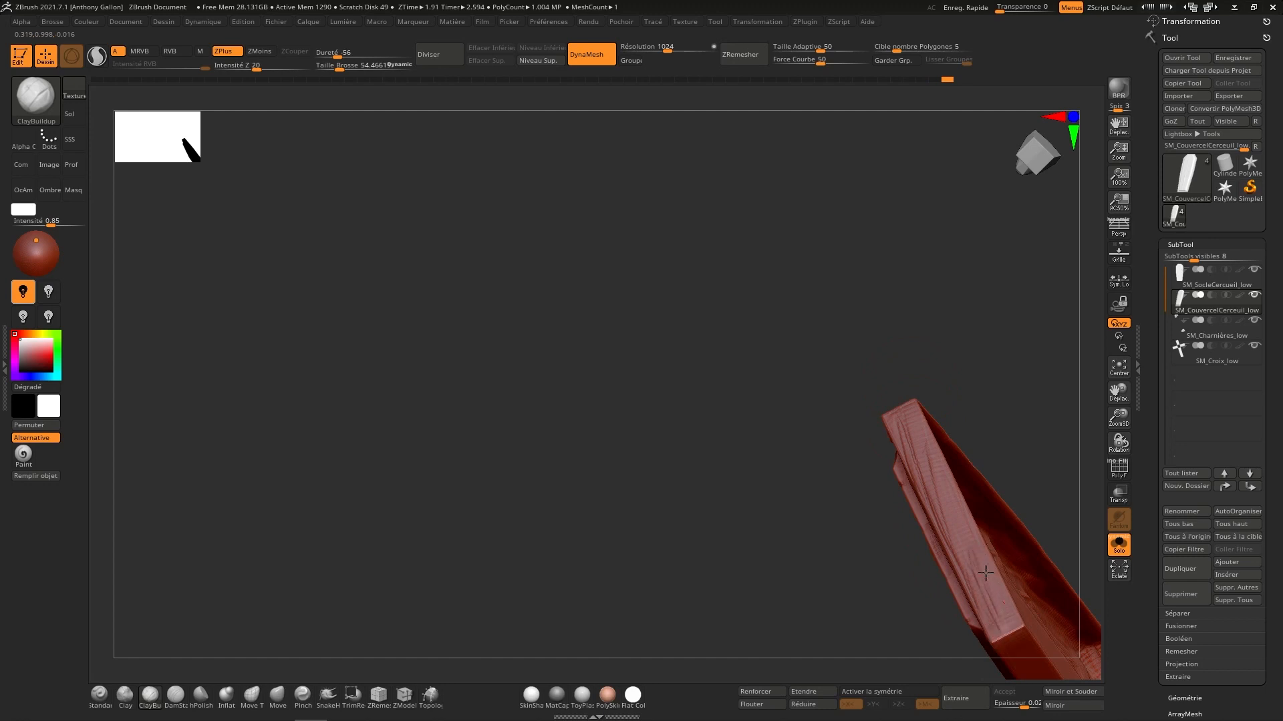
Step: Carry the ClayBuildup grain along the frame's opposite long outer side, from the foot corner up to the head corner
{"action": "right_click_drag", "start_coordinate": [972, 528], "coordinate": [923, 435]}
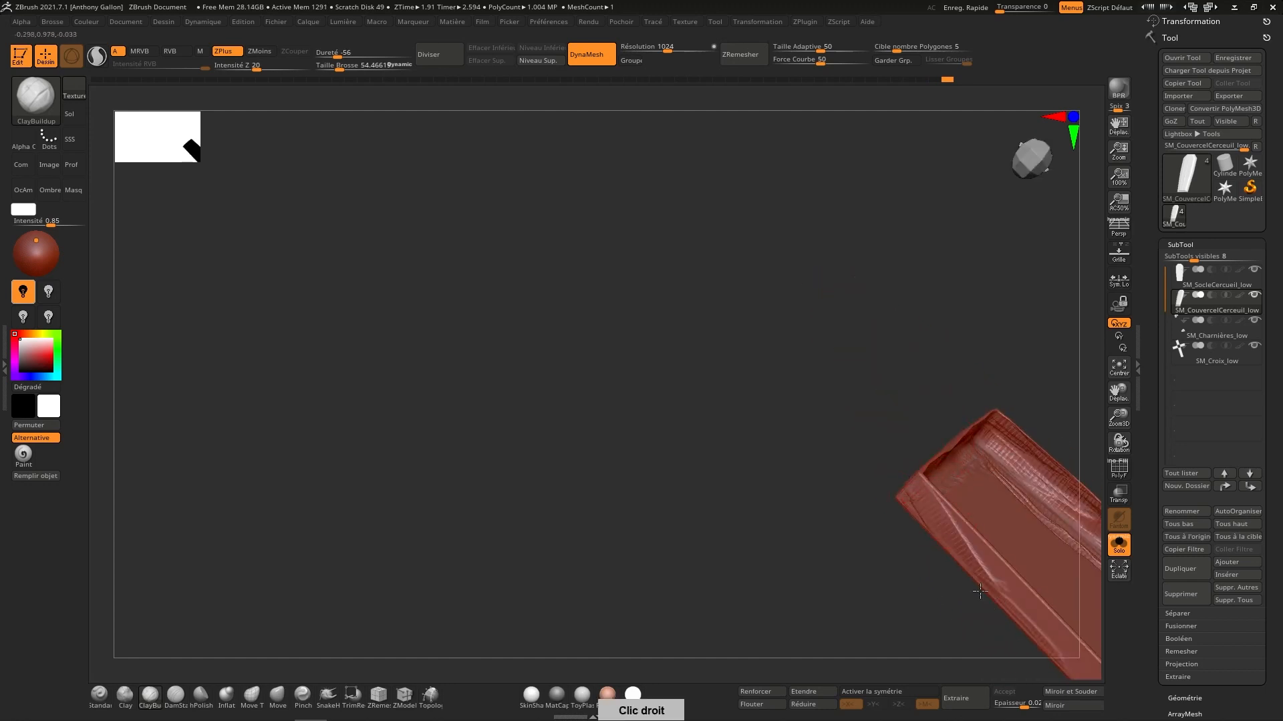
{"action": "right_click_drag", "start_coordinate": [999, 578], "coordinate": [894, 436]}
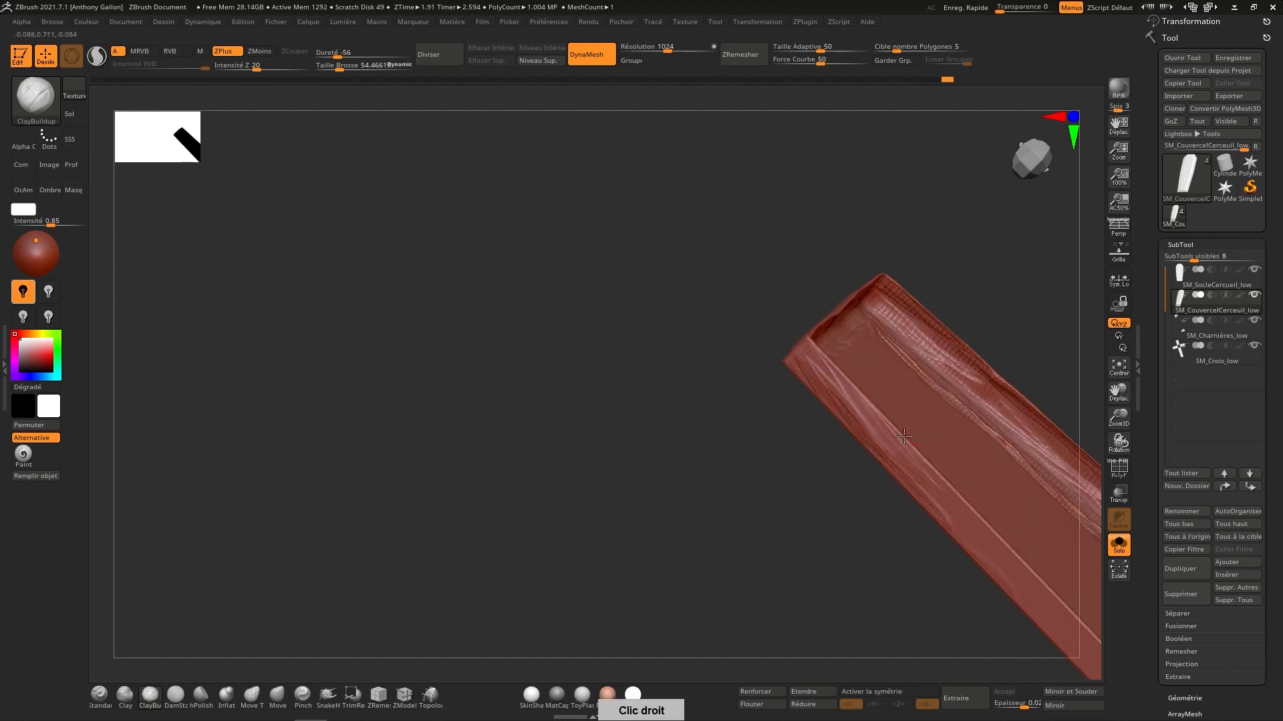
{"action": "right_click_drag", "start_coordinate": [970, 566], "coordinate": [883, 394]}
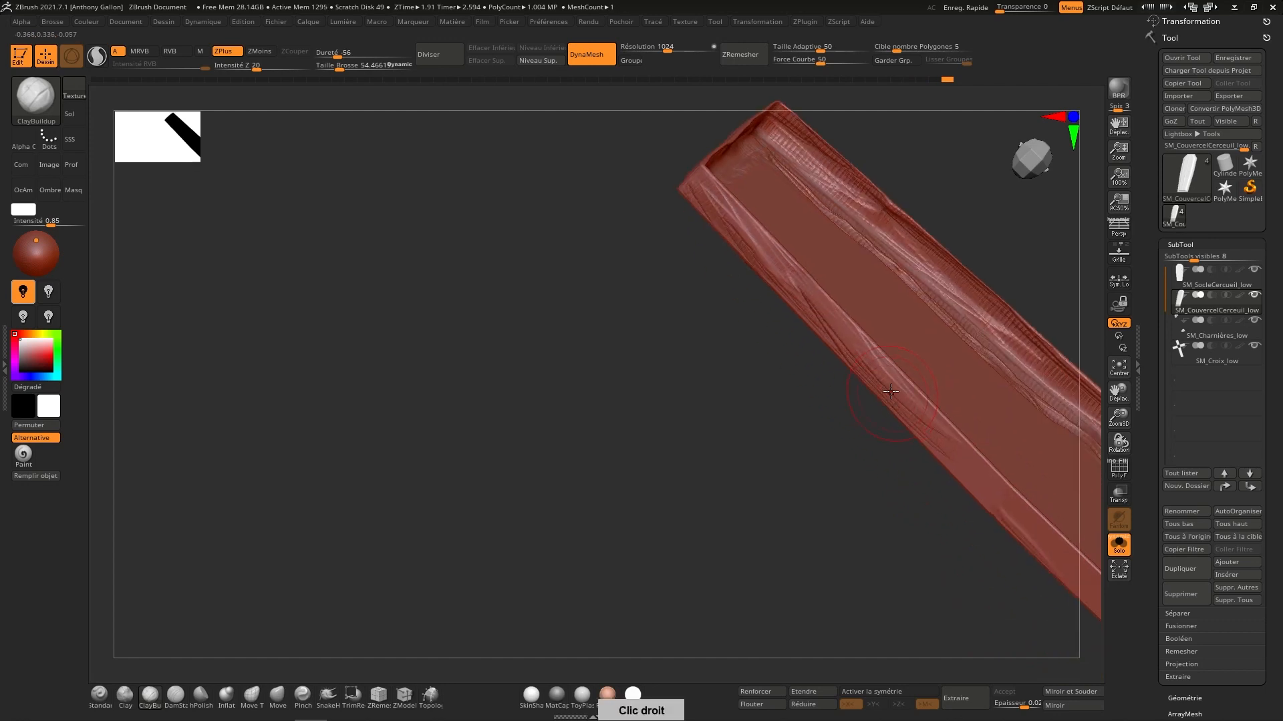
{"action": "right_click_drag", "start_coordinate": [1064, 551], "coordinate": [802, 392]}
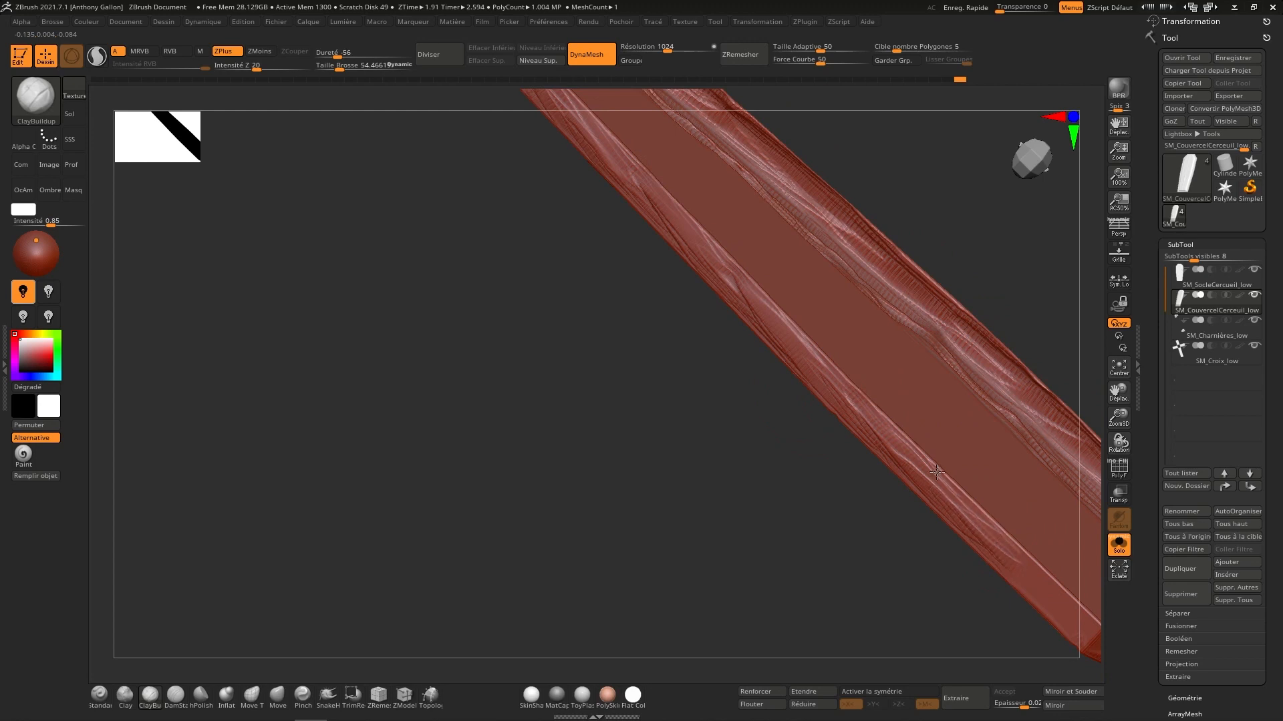
{"action": "right_click_drag", "start_coordinate": [1002, 534], "coordinate": [955, 463]}
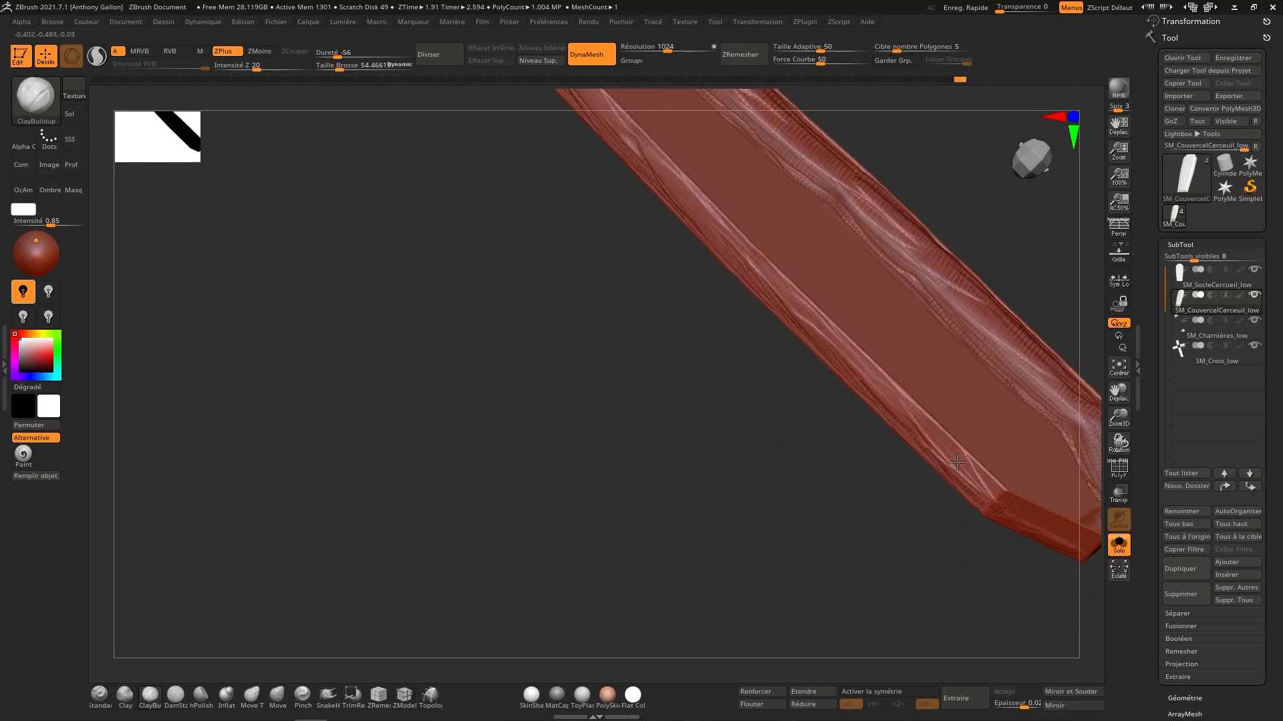
Step: Sculpt ClayBuildup grain around the short outer faces of the frame's head end
{"action": "right_click_drag", "start_coordinate": [1011, 501], "coordinate": [865, 436]}
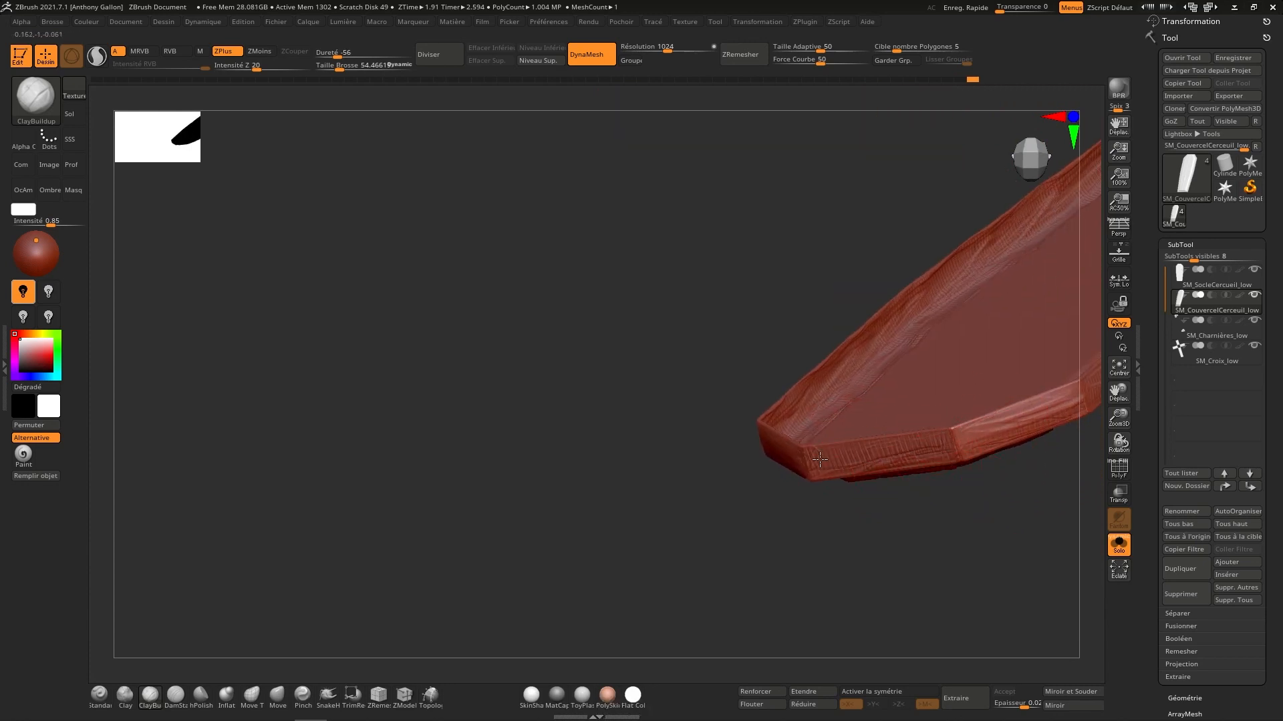
{"action": "right_click_drag", "start_coordinate": [1003, 426], "coordinate": [840, 519]}
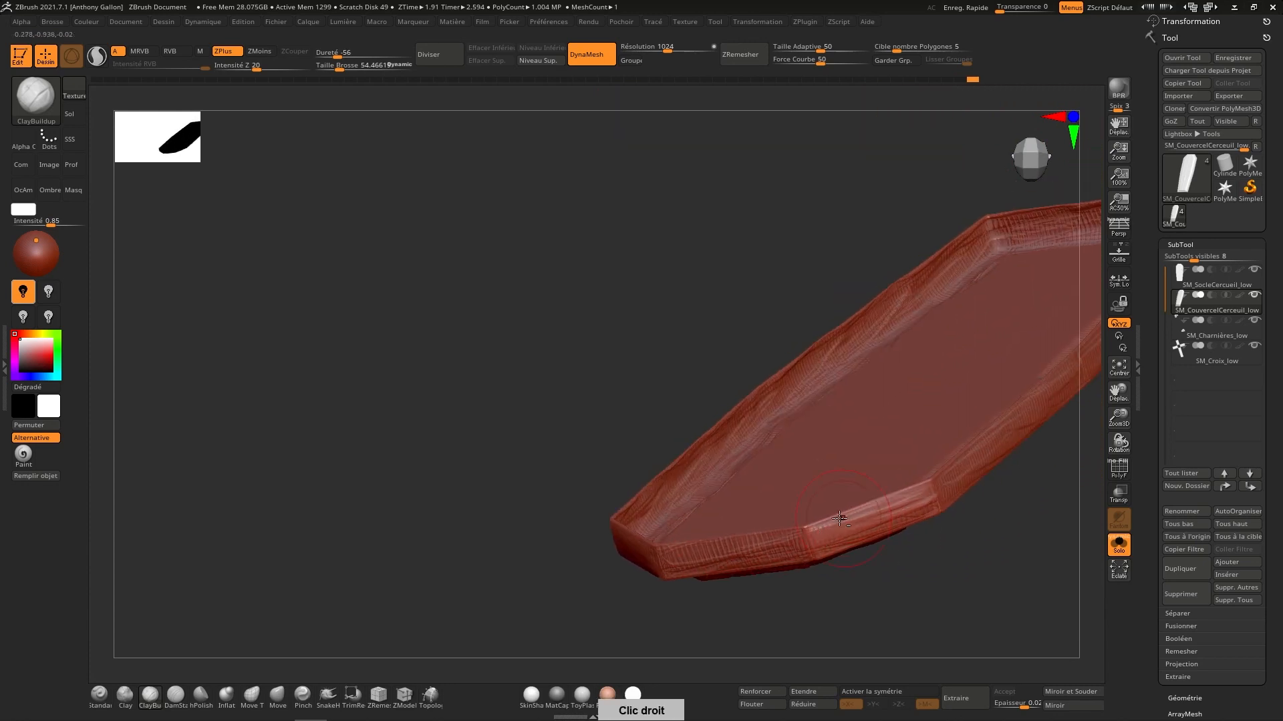
{"action": "right_click_drag", "start_coordinate": [912, 495], "coordinate": [1046, 172]}
Step: Carve lengthwise DamStandard grain lines into the left half of the lid's front planks, using a brush size of about 36
{"action": "left_click", "coordinate": [1036, 182]}
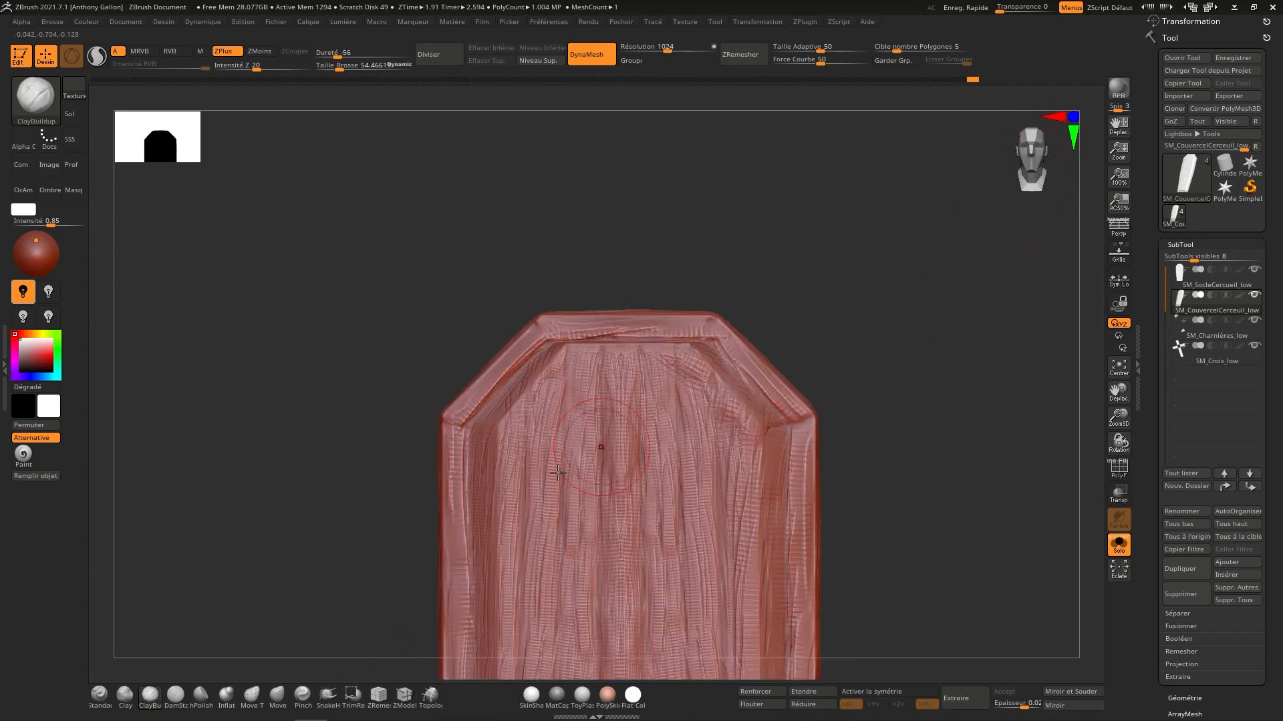
{"action": "left_click", "coordinate": [174, 697]}
{"action": "mouse_move", "coordinate": [664, 430]}
{"action": "right_mouse_down"}
{"action": "mouse_move", "coordinate": [715, 358]}
{"action": "mouse_move", "coordinate": [670, 285]}
{"action": "right_mouse_up"}
{"action": "key", "text": "s"}
{"action": "mouse_move", "coordinate": [670, 285]}
{"action": "left_mouse_down"}
{"action": "mouse_move", "coordinate": [627, 244]}
{"action": "mouse_move", "coordinate": [623, 639]}
{"action": "left_mouse_up"}
{"action": "right_click_drag", "start_coordinate": [649, 528], "coordinate": [661, 343], "text": "alt"}
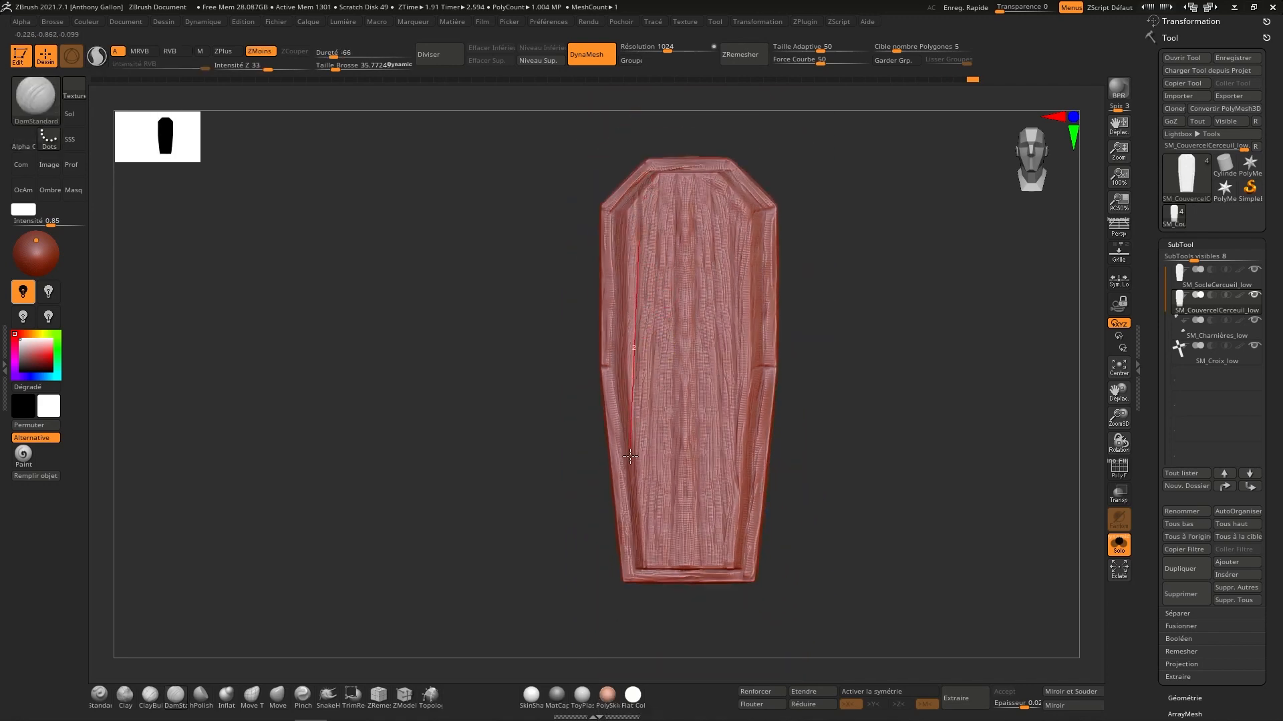
{"action": "left_click_drag", "start_coordinate": [630, 457], "coordinate": [631, 458]}
{"action": "left_click_drag", "start_coordinate": [635, 365], "coordinate": [633, 435]}
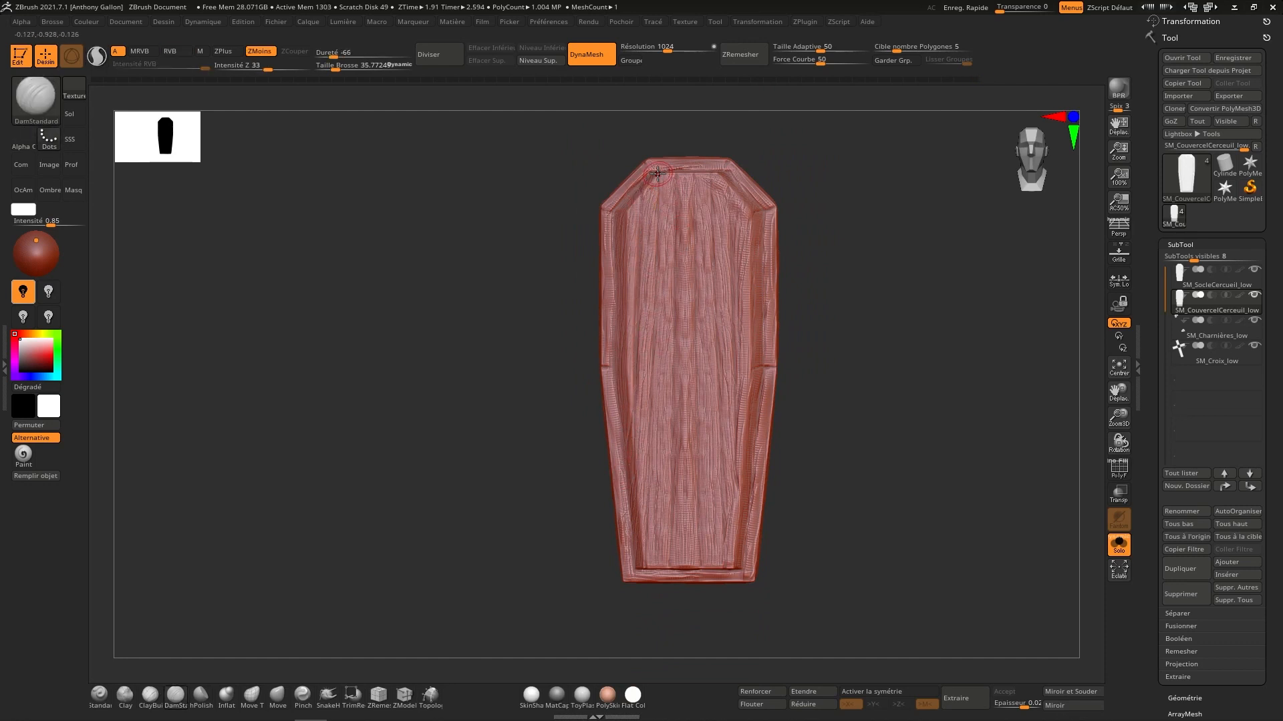
{"action": "left_click_drag", "start_coordinate": [665, 189], "coordinate": [651, 514]}
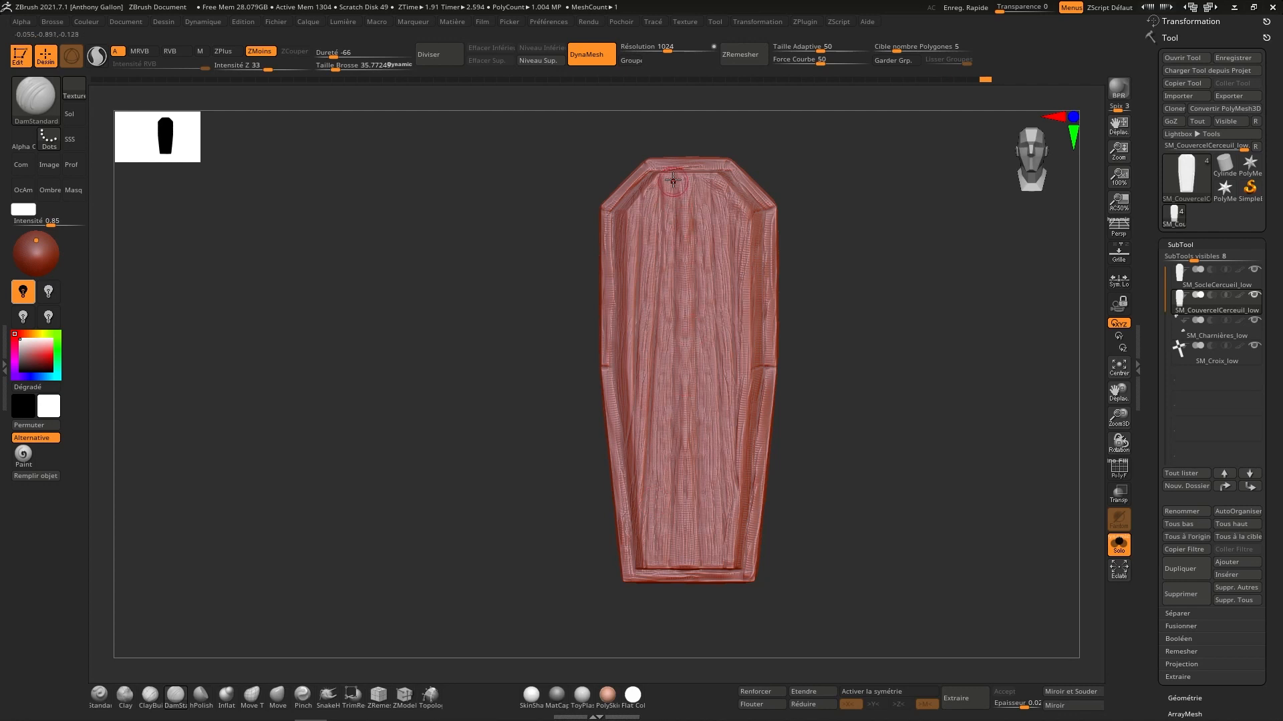
{"action": "left_click_drag", "start_coordinate": [675, 182], "coordinate": [672, 594]}
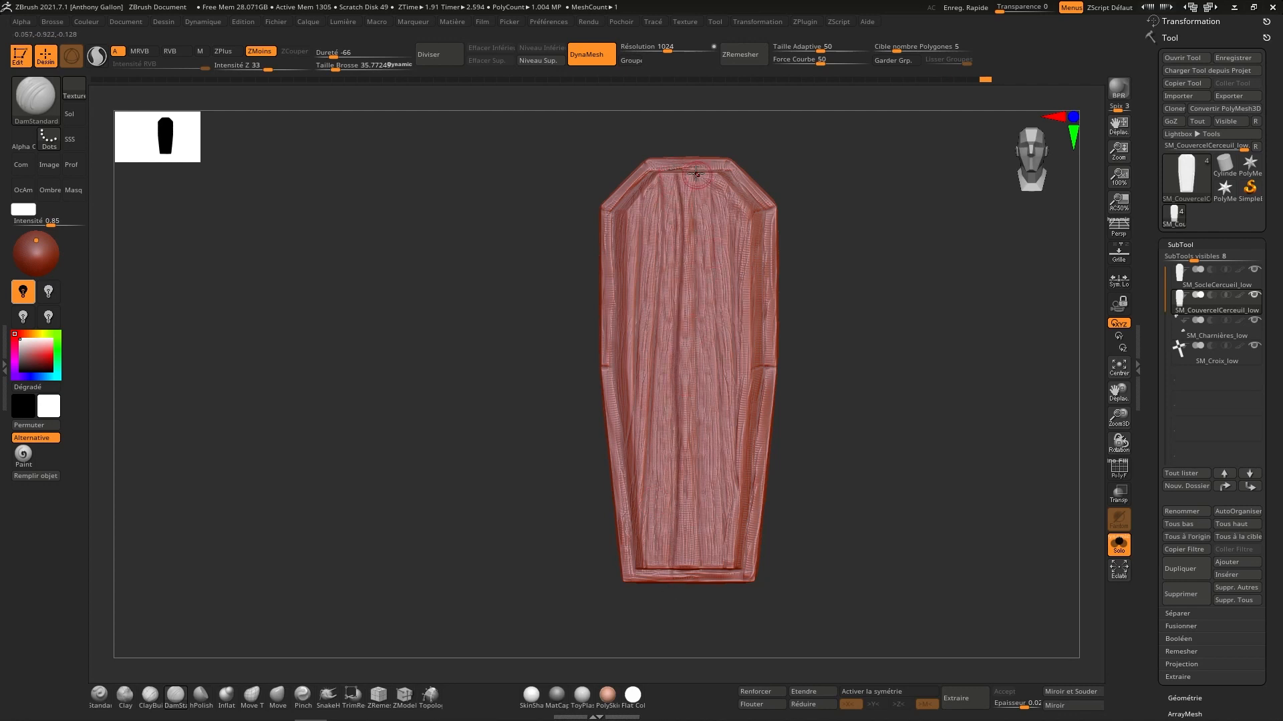
Step: Carve more lengthwise wood-grain grooves across the coffin lid's inner panel with the DamStandard brush, reducing its size to about 30 for the finer ones
{"action": "left_click_drag", "start_coordinate": [702, 269], "coordinate": [697, 588]}
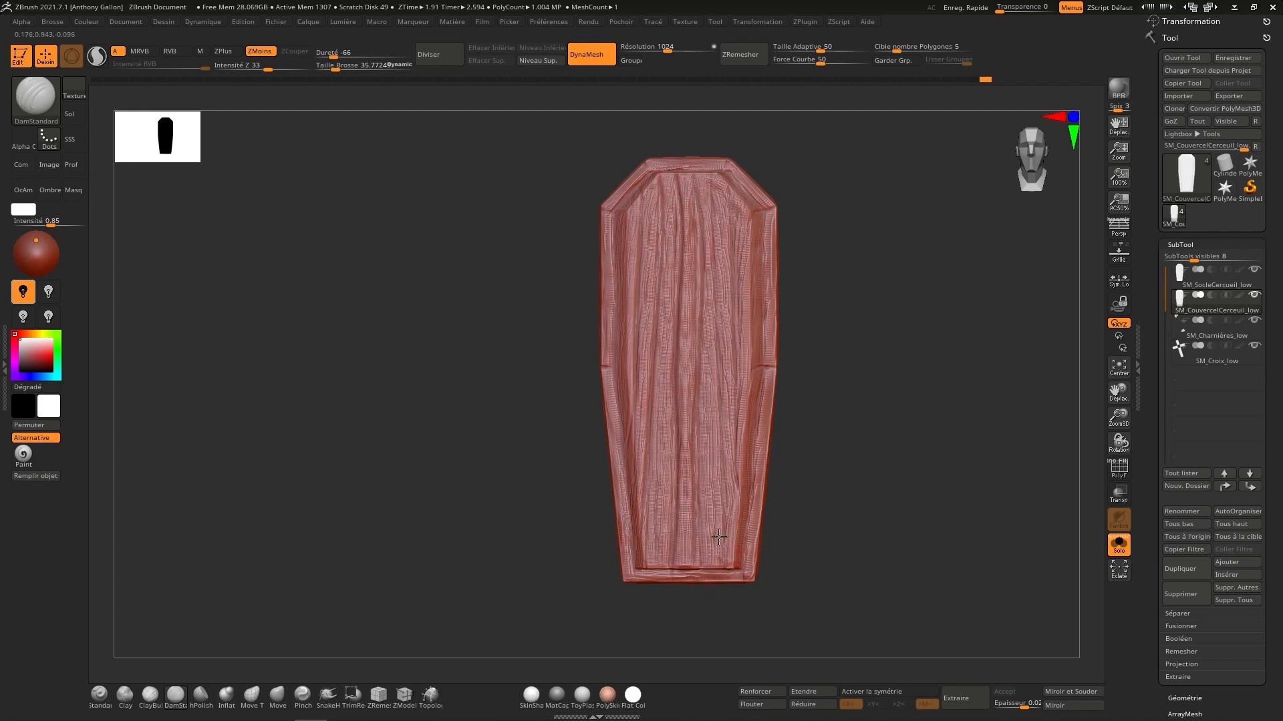
{"action": "left_click_drag", "start_coordinate": [719, 537], "coordinate": [712, 182]}
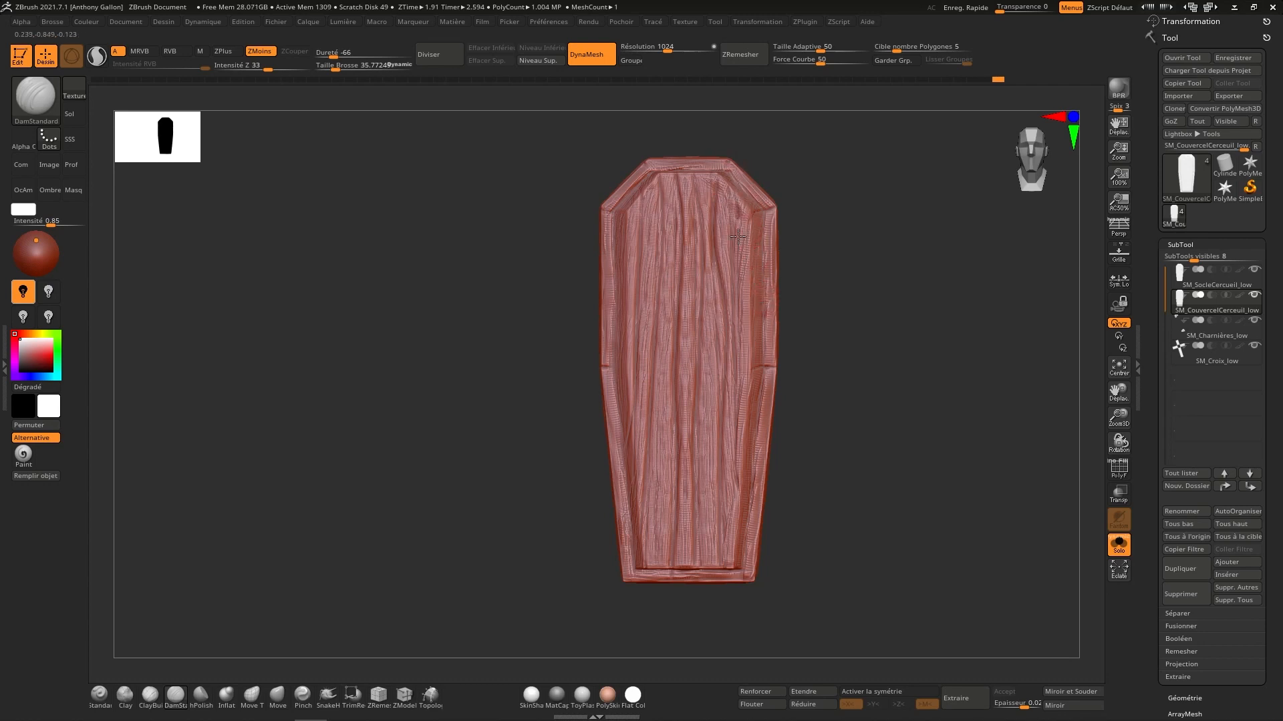
{"action": "left_click_drag", "start_coordinate": [738, 237], "coordinate": [739, 461]}
{"action": "mouse_move", "coordinate": [776, 518]}
{"action": "right_mouse_down"}
{"action": "mouse_move", "coordinate": [788, 386]}
{"action": "mouse_move", "coordinate": [839, 384]}
{"action": "mouse_move", "coordinate": [796, 405]}
{"action": "mouse_move", "coordinate": [864, 376]}
{"action": "mouse_move", "coordinate": [831, 387]}
{"action": "mouse_move", "coordinate": [939, 272]}
{"action": "mouse_move", "coordinate": [814, 387]}
{"action": "right_mouse_up"}
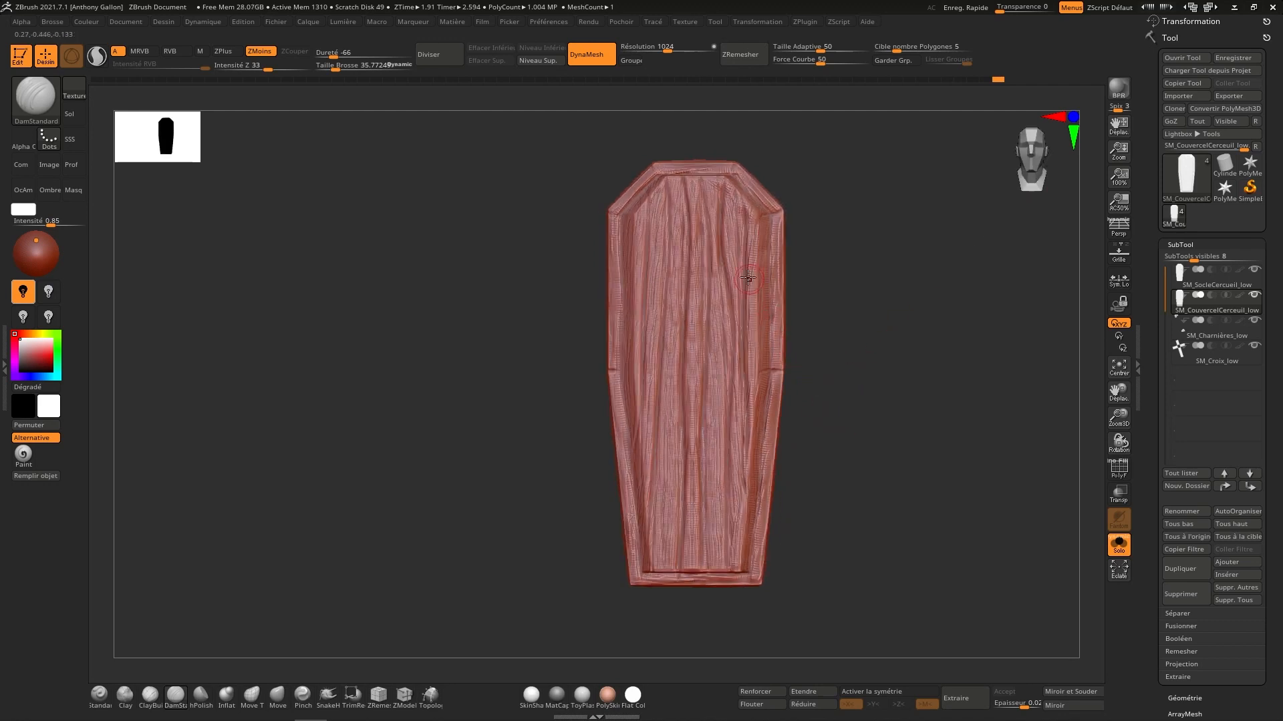
{"action": "key", "text": "bracketleft"}
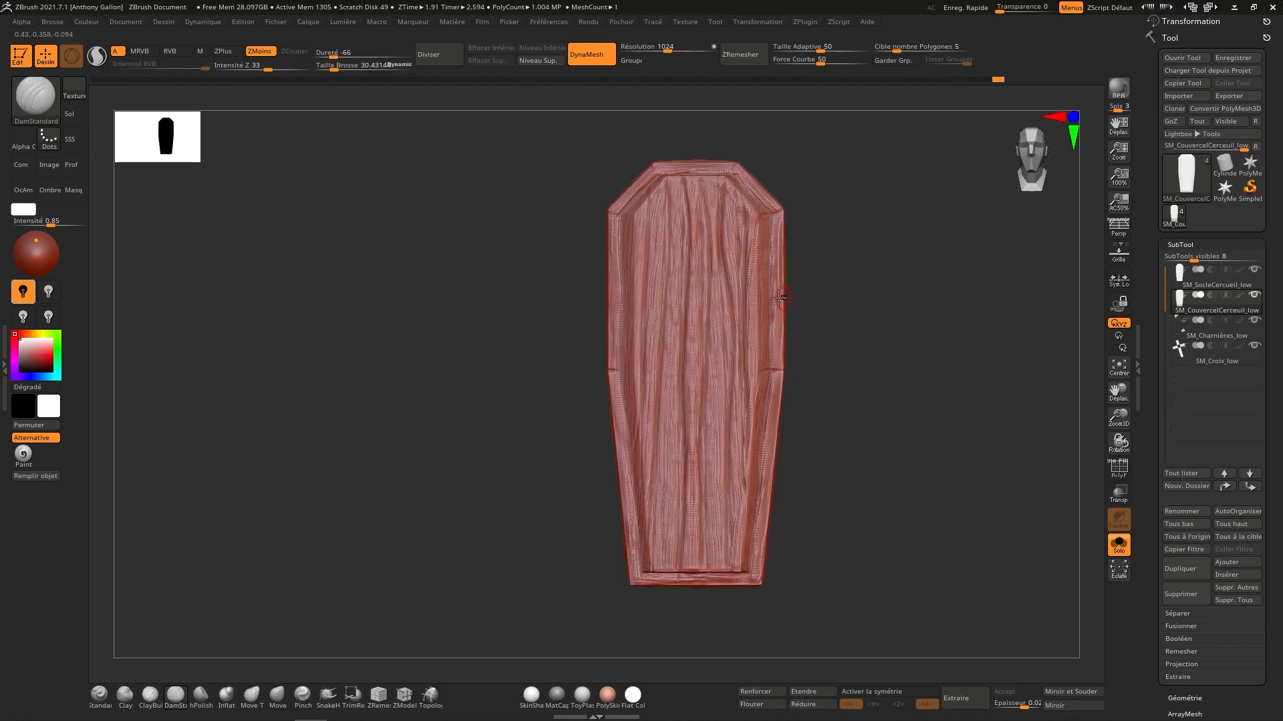
{"action": "mouse_move", "coordinate": [670, 380]}
{"action": "left_mouse_down"}
{"action": "mouse_move", "coordinate": [682, 481]}
{"action": "mouse_move", "coordinate": [672, 571]}
{"action": "left_mouse_up"}
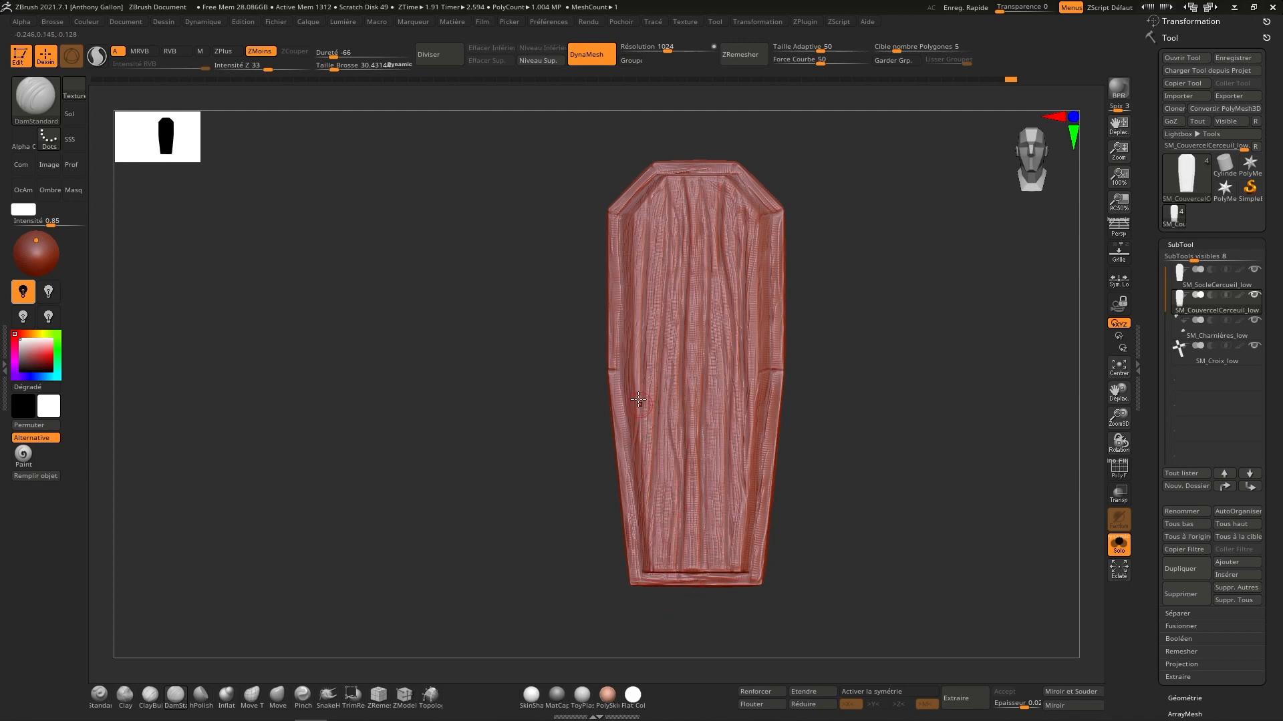
{"action": "left_click_drag", "start_coordinate": [632, 387], "coordinate": [655, 268]}
{"action": "left_click_drag", "start_coordinate": [722, 367], "coordinate": [717, 558]}
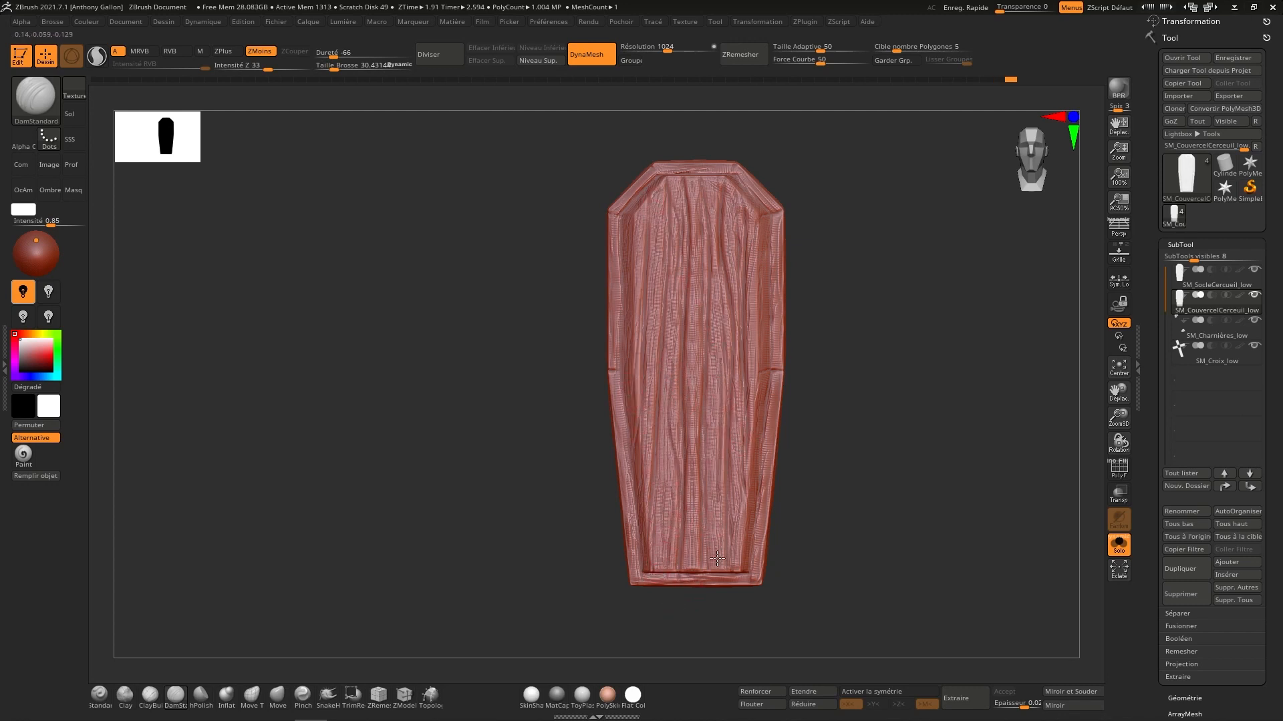
{"action": "right_click_drag", "start_coordinate": [736, 584], "coordinate": [999, 430]}
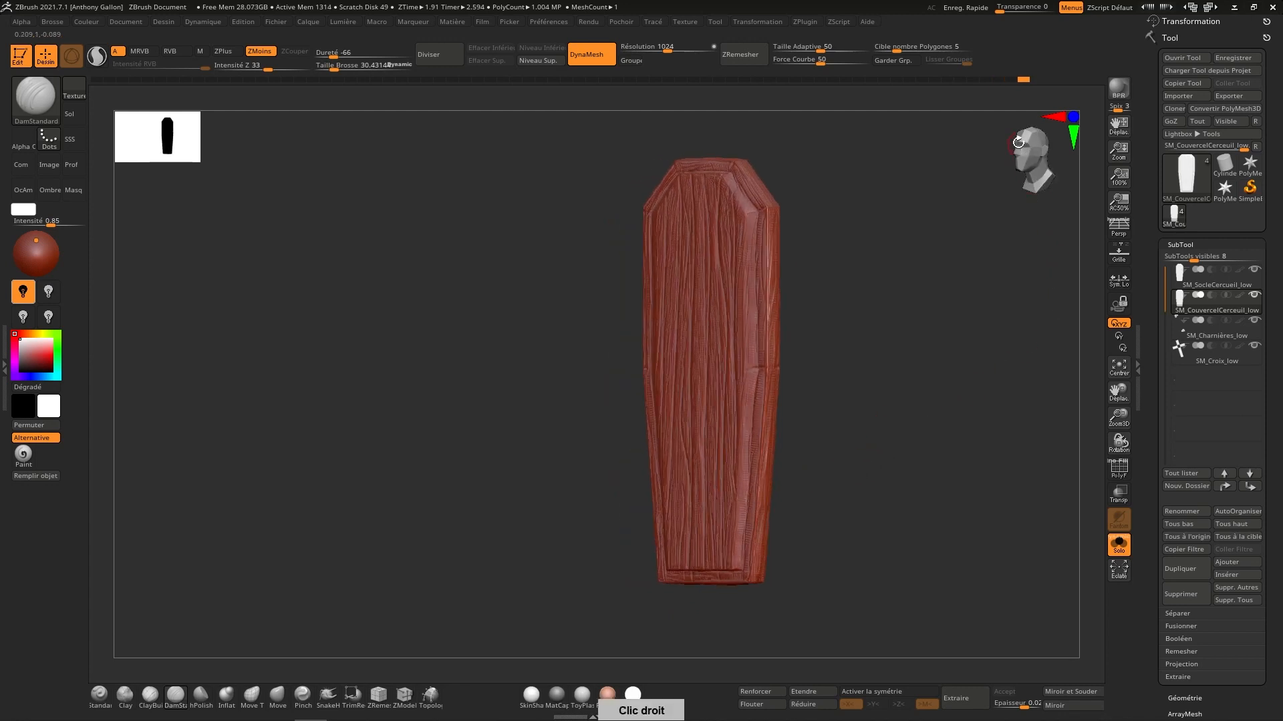
Step: Convert the SM_Charnières_low hinges to a DynaMesh at resolution 1024
{"action": "left_click", "coordinate": [1240, 335]}
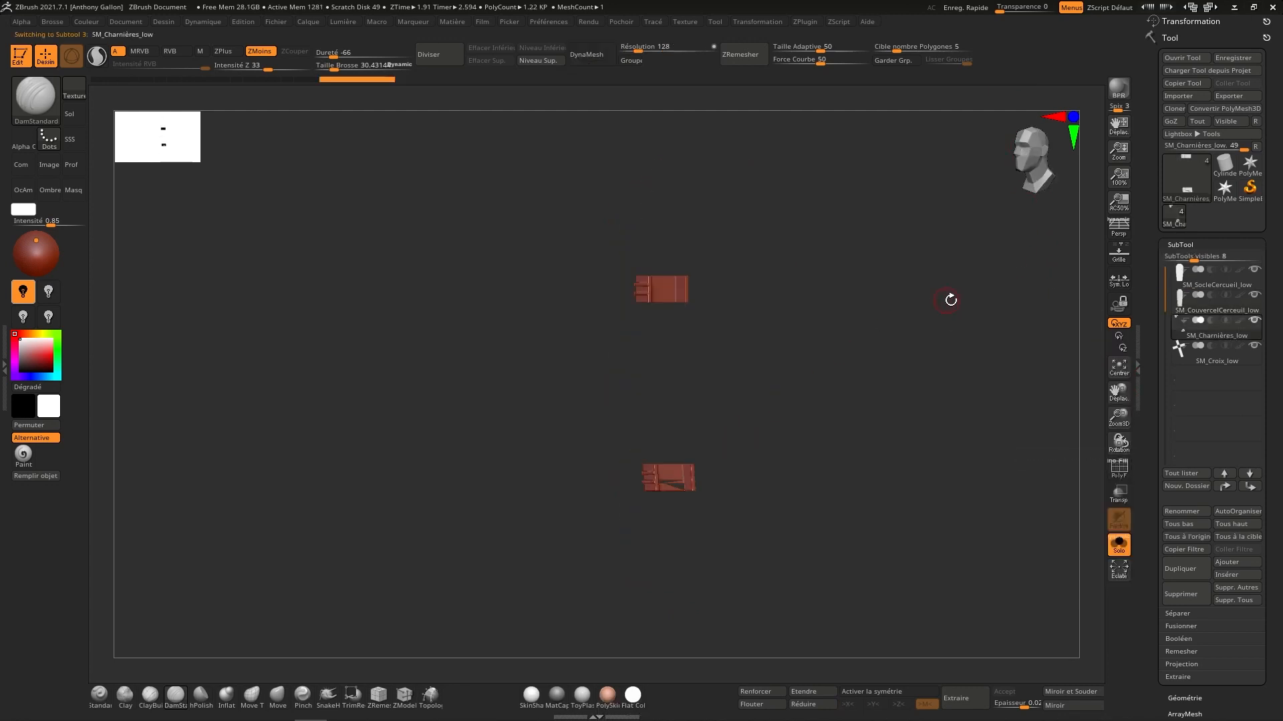
{"action": "left_click", "coordinate": [1027, 147]}
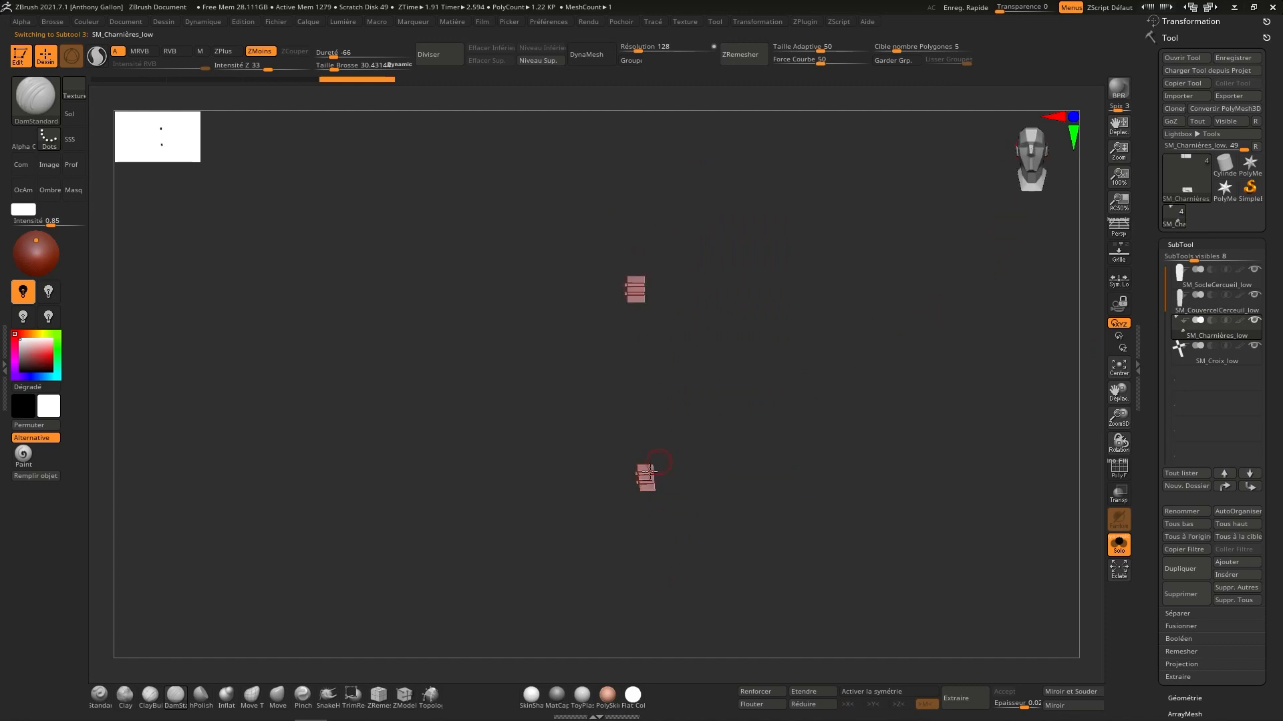
{"action": "left_click", "coordinate": [663, 46]}
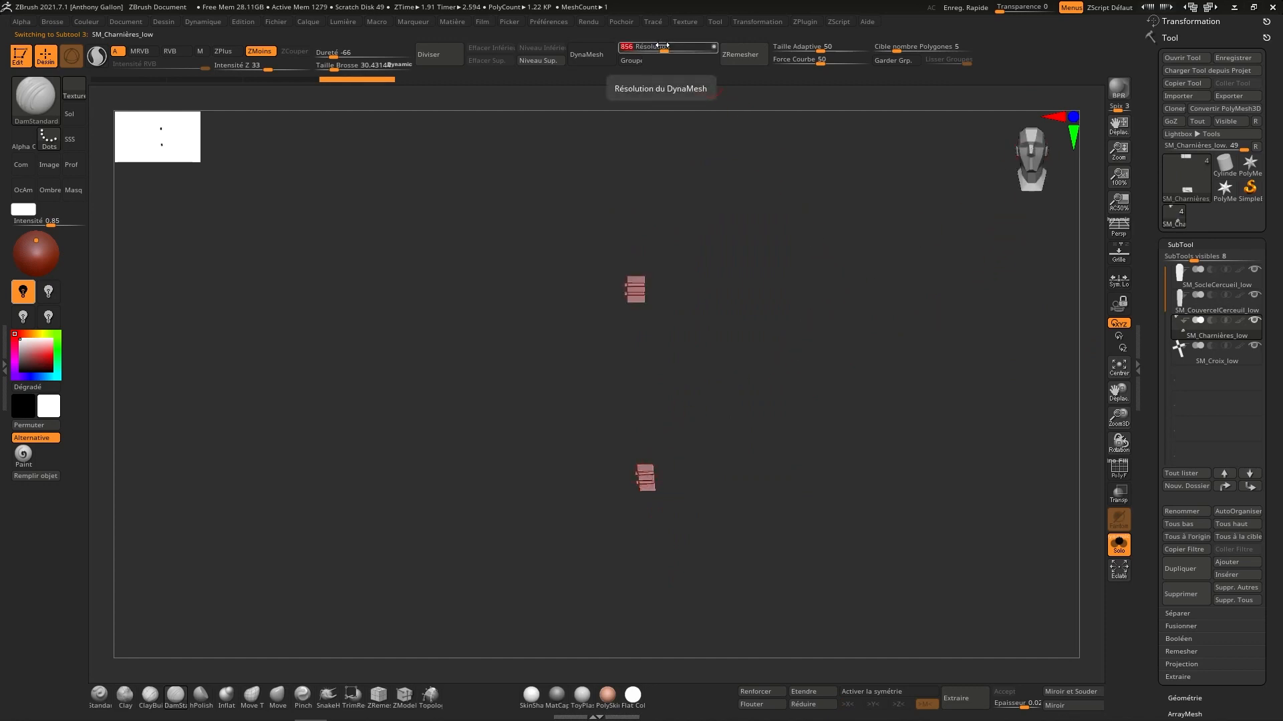
{"action": "left_click", "coordinate": [1047, 145]}
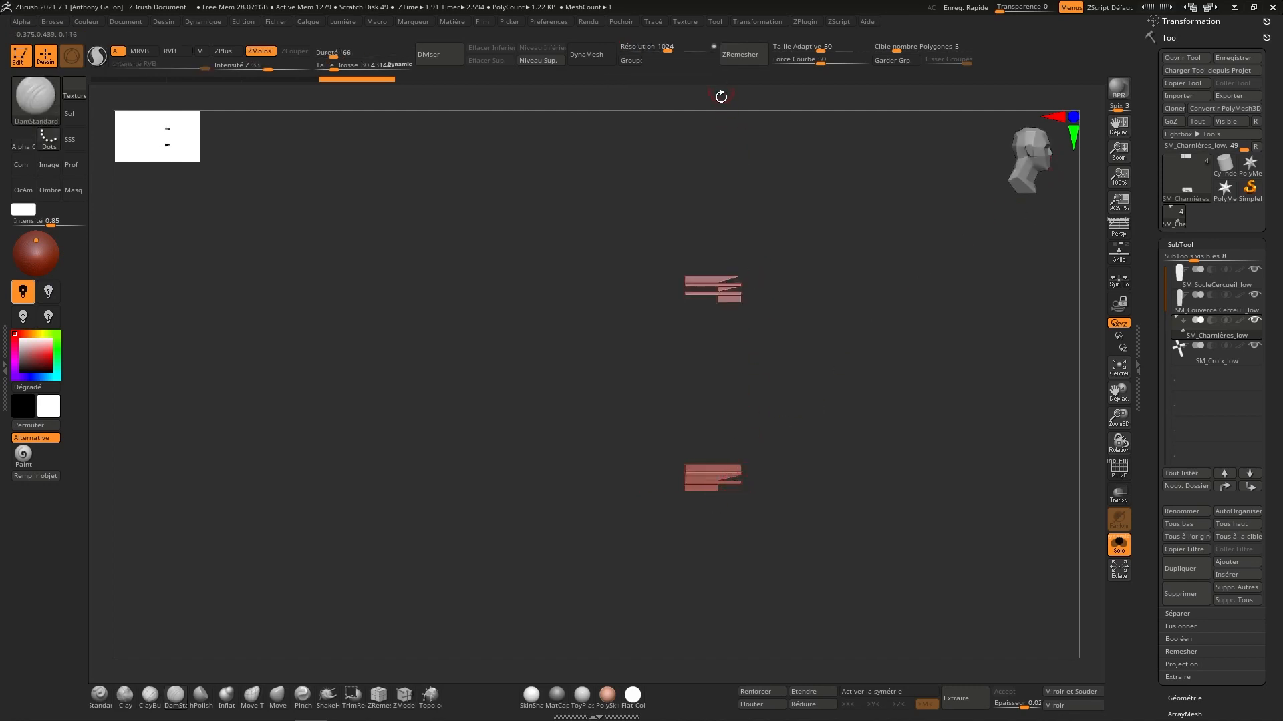
{"action": "left_click", "coordinate": [602, 57]}
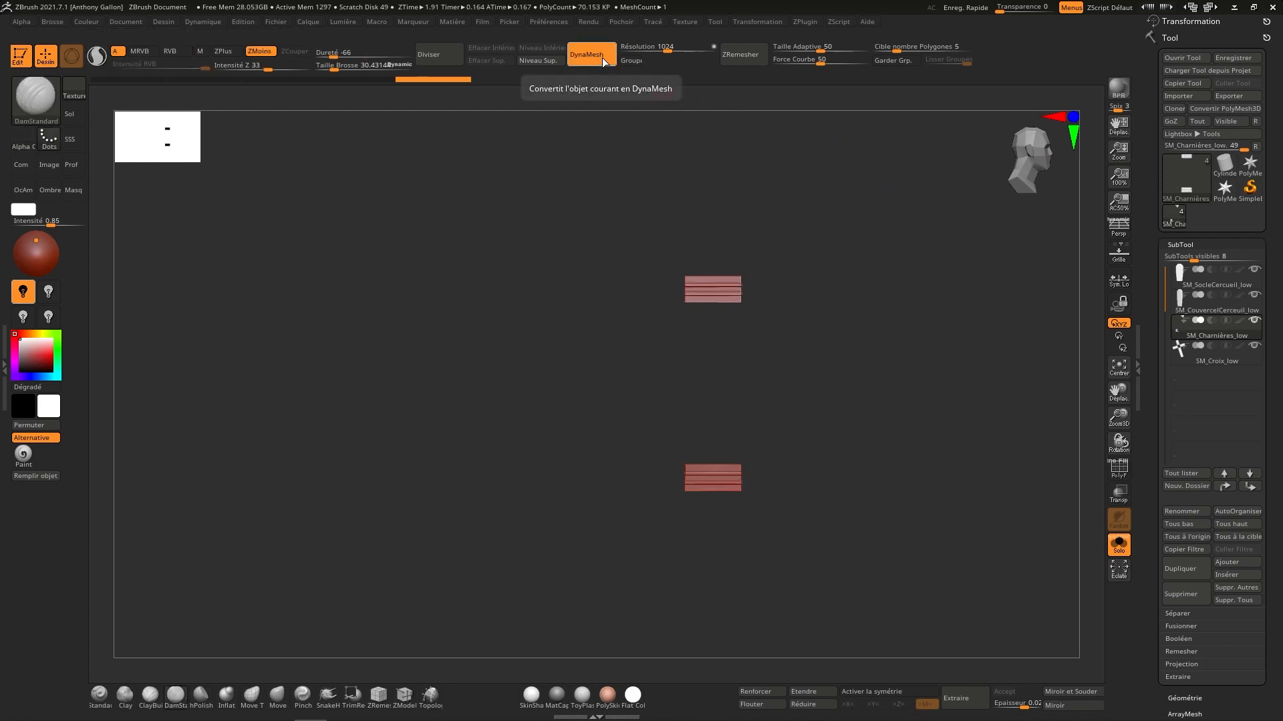
{"action": "left_click", "coordinate": [1035, 167]}
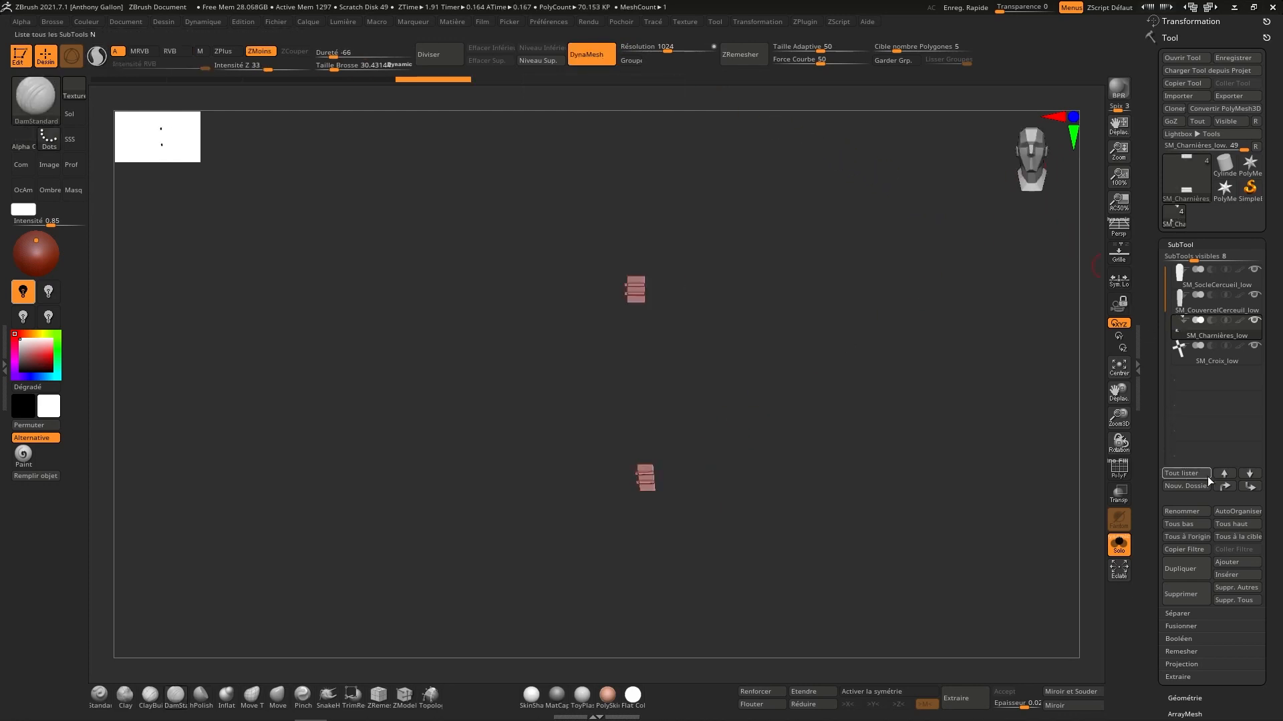
Step: Convert the SM_Croix_low cross to a DynaMesh at resolution 1024
{"action": "left_click", "coordinate": [1225, 362]}
{"action": "right_click_drag", "start_coordinate": [730, 193], "coordinate": [731, 404], "text": "alt"}
{"action": "right_click_drag", "start_coordinate": [732, 403], "coordinate": [732, 552], "text": "ctrl"}
{"action": "right_click_drag", "start_coordinate": [730, 462], "coordinate": [715, 409], "text": "ctrl"}
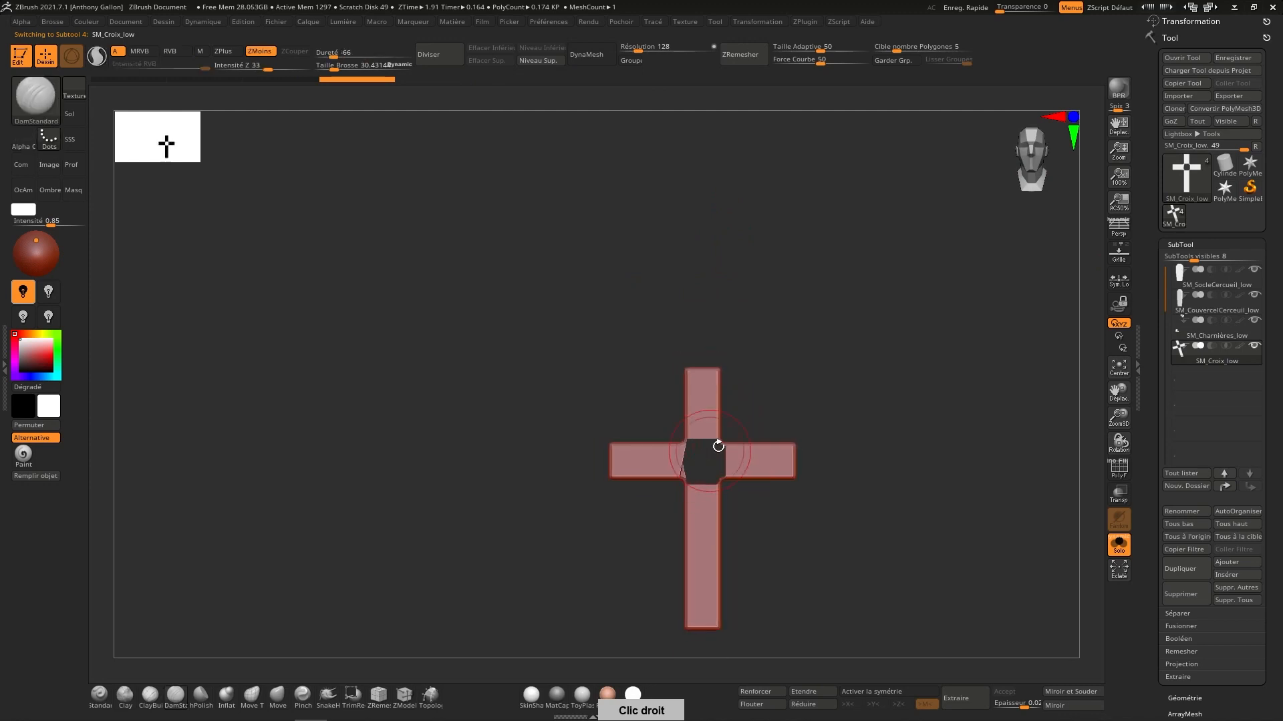
{"action": "left_click_drag", "start_coordinate": [636, 44], "coordinate": [640, 45]}
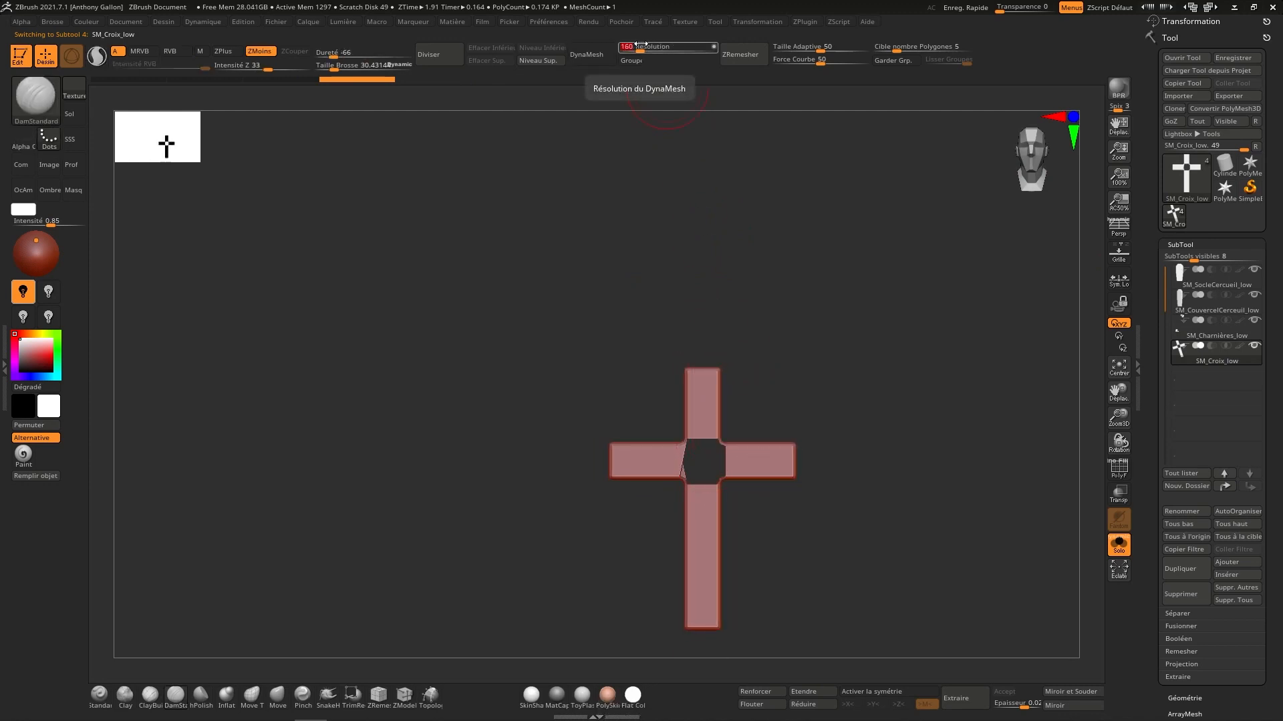
{"action": "type", "text": "1024"}
{"action": "left_click", "coordinate": [613, 55]}
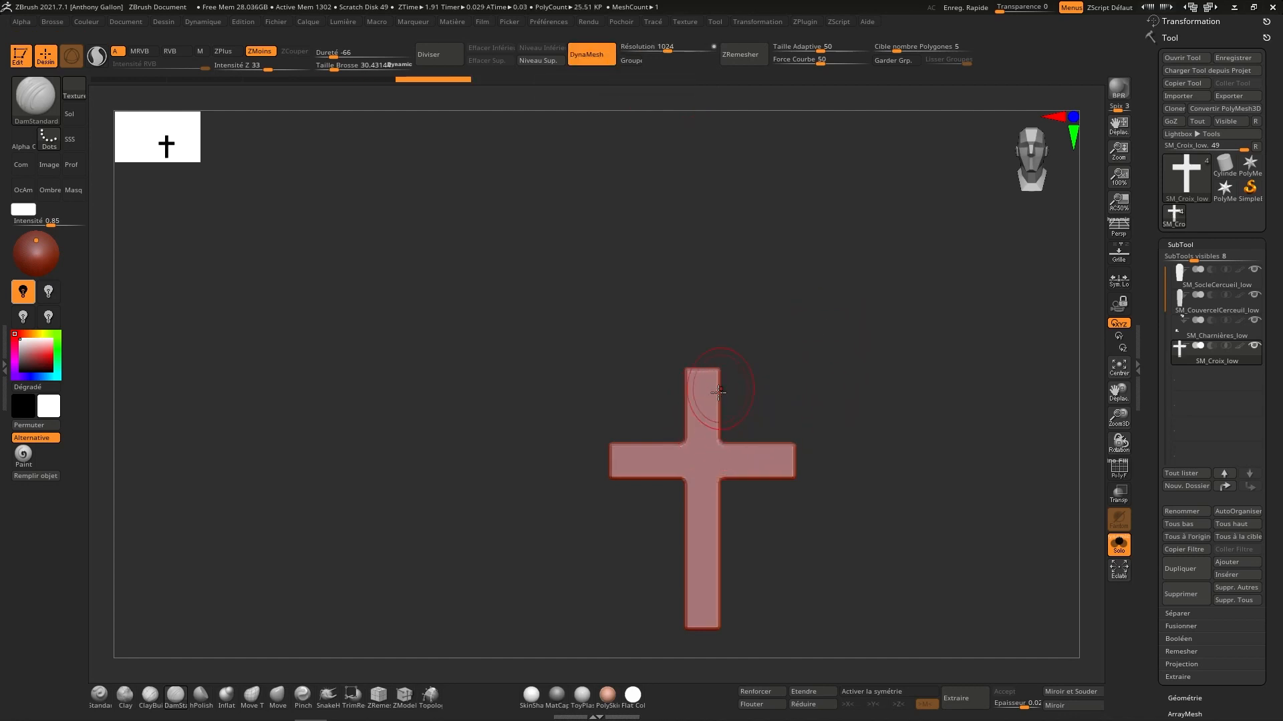
Step: Shape the edges where the cross's arms meet, using the ClayBuildup brush at a size of about 17
{"action": "left_click", "coordinate": [150, 694]}
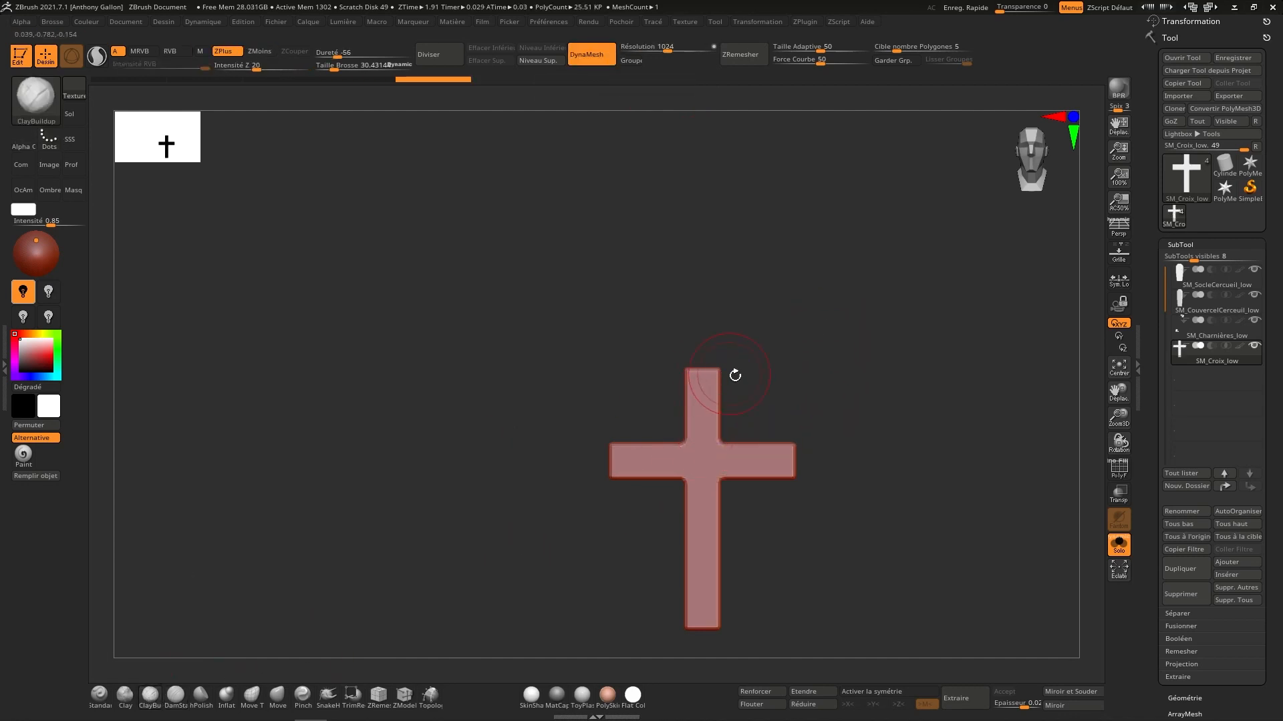
{"action": "left_click_drag", "start_coordinate": [700, 408], "coordinate": [698, 413]}
{"action": "key", "text": "s"}
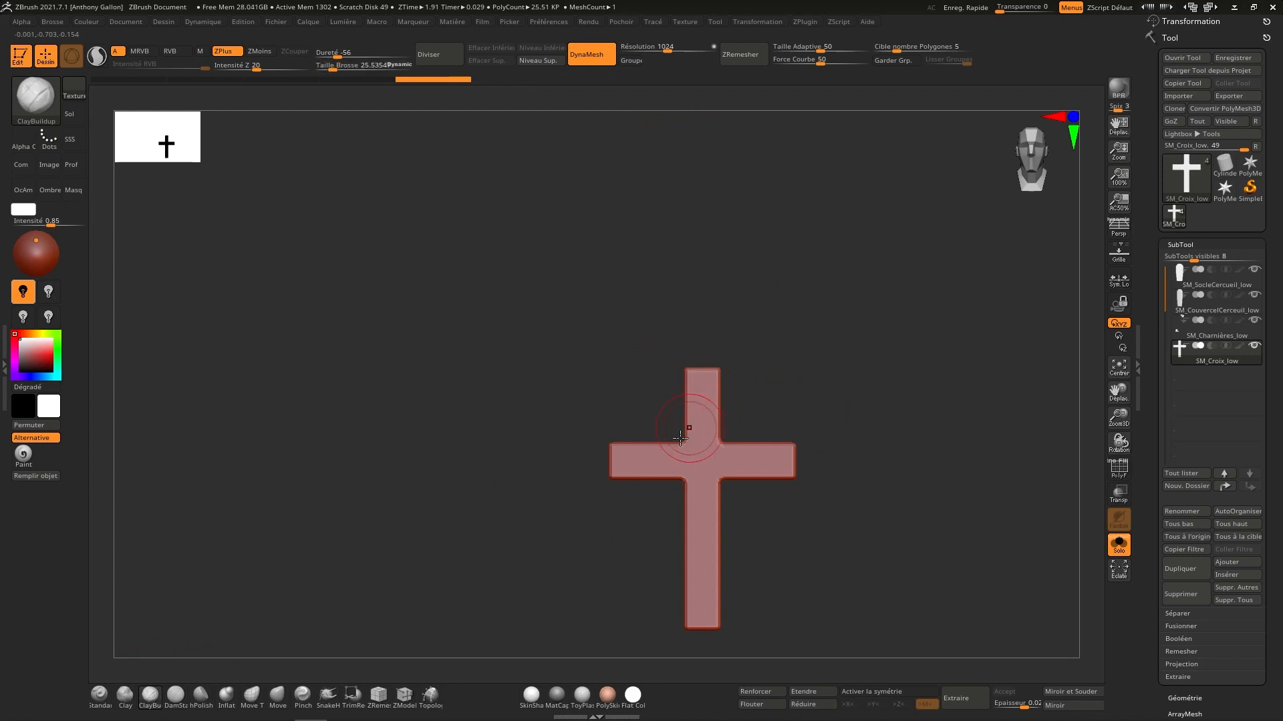
{"action": "left_click", "coordinate": [175, 695]}
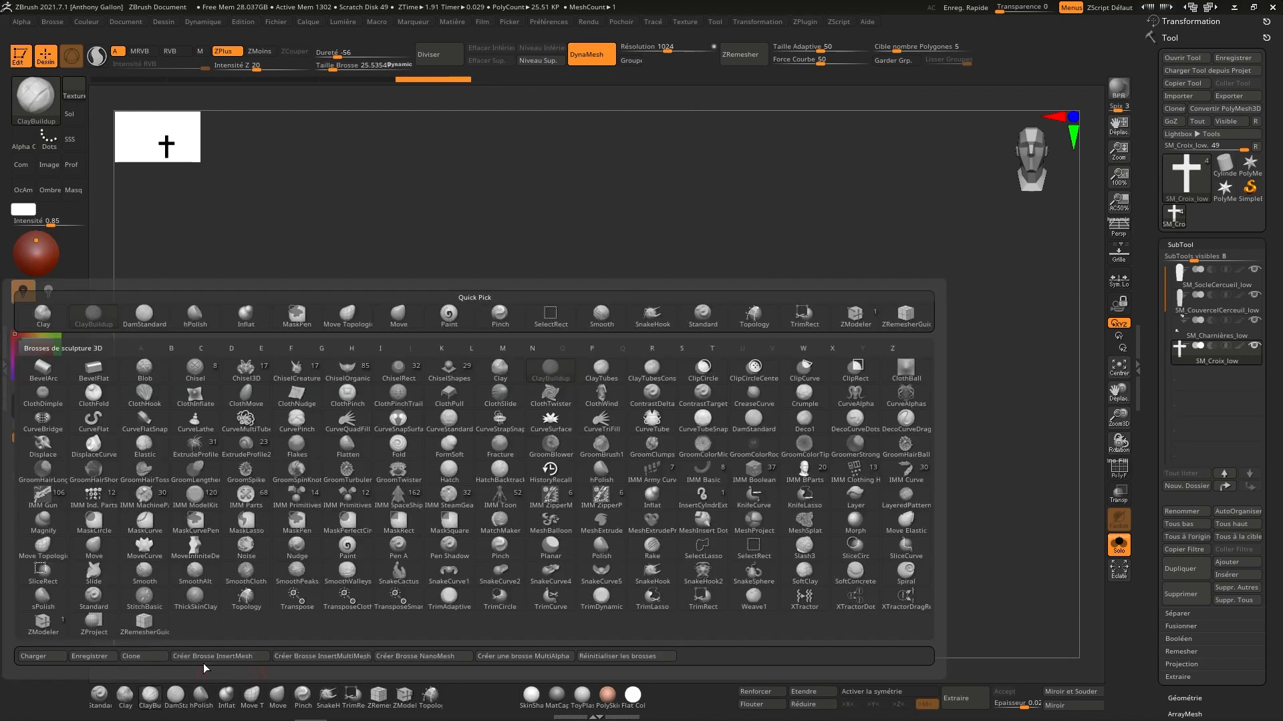
{"action": "key", "text": "s"}
{"action": "mouse_move", "coordinate": [716, 432]}
{"action": "left_mouse_down"}
{"action": "mouse_move", "coordinate": [719, 483]}
{"action": "mouse_move", "coordinate": [682, 479]}
{"action": "mouse_move", "coordinate": [683, 462]}
{"action": "mouse_move", "coordinate": [723, 437]}
{"action": "mouse_move", "coordinate": [683, 449]}
{"action": "mouse_move", "coordinate": [722, 480]}
{"action": "left_mouse_up"}
{"action": "key", "text": "ctrl+z"}
{"action": "left_click", "coordinate": [149, 694]}
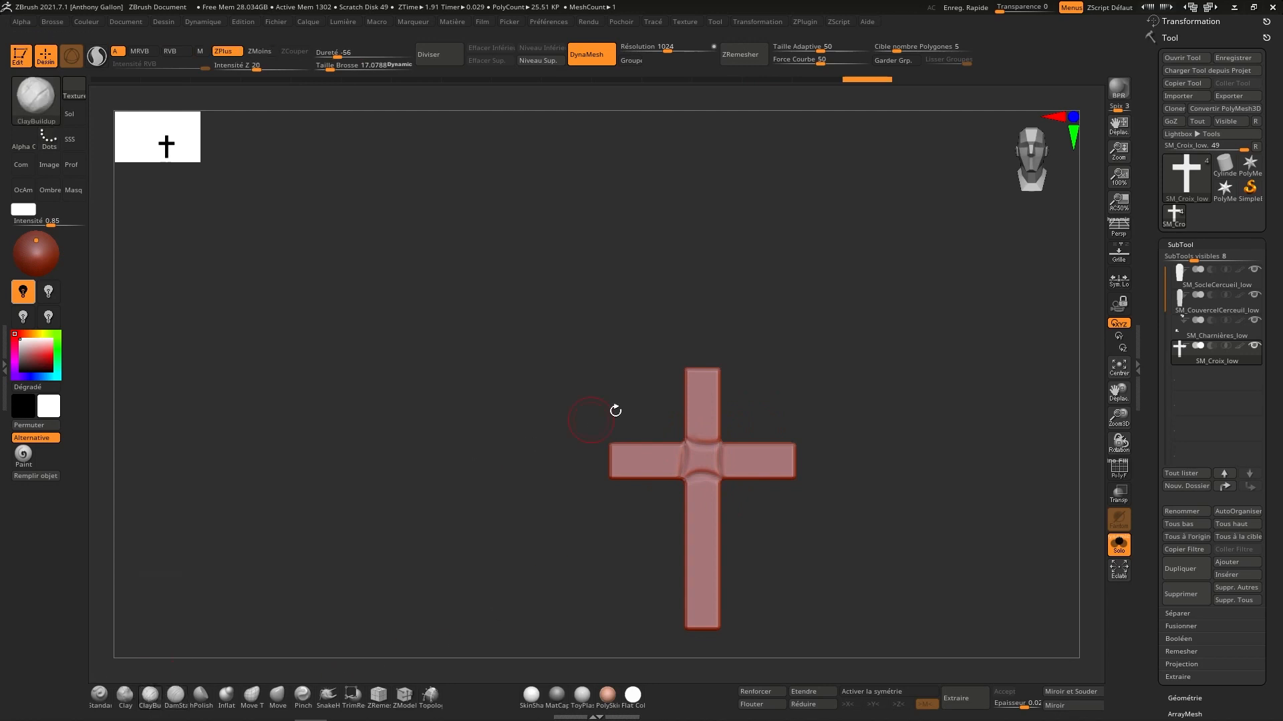
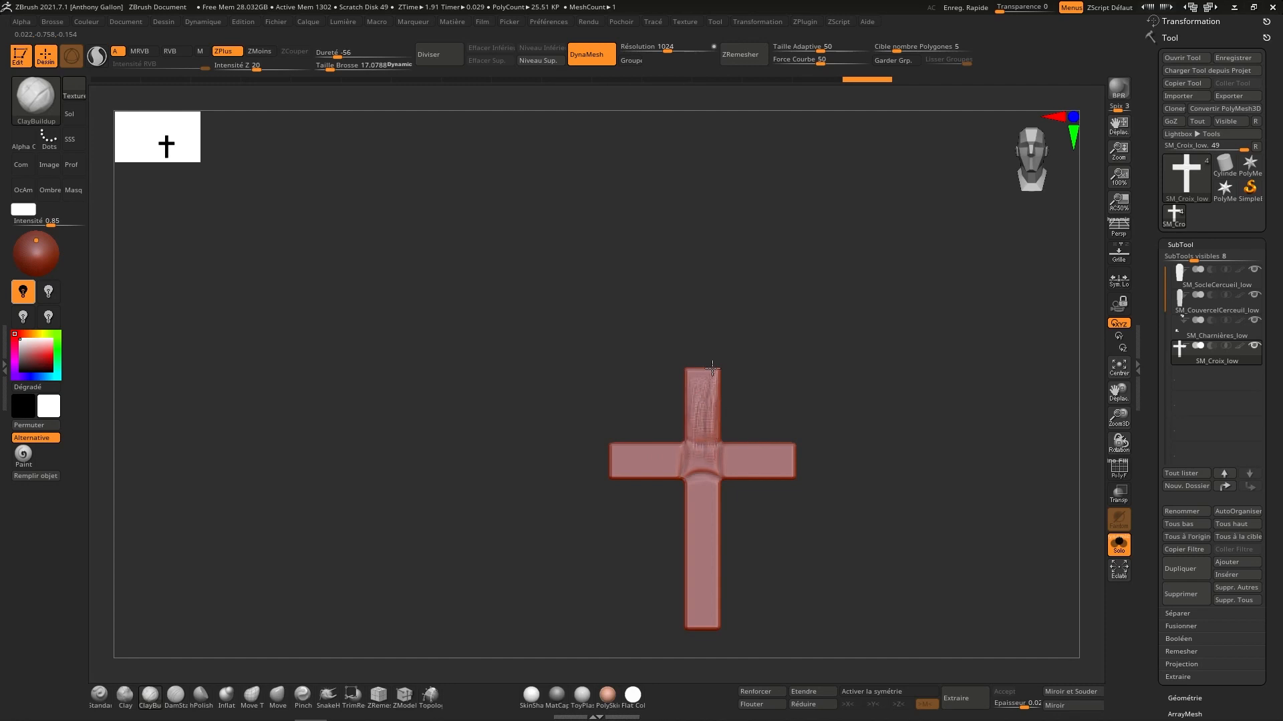
Step: Sculpt wood grain along all four arms and the centre of the cross's front face with the ClayBuildup brush
{"action": "mouse_move", "coordinate": [708, 377]}
{"action": "left_mouse_down"}
{"action": "mouse_move", "coordinate": [728, 434]}
{"action": "mouse_move", "coordinate": [792, 453]}
{"action": "left_mouse_up"}
{"action": "mouse_move", "coordinate": [805, 457]}
{"action": "left_mouse_down"}
{"action": "mouse_move", "coordinate": [658, 445]}
{"action": "mouse_move", "coordinate": [754, 455]}
{"action": "left_mouse_up"}
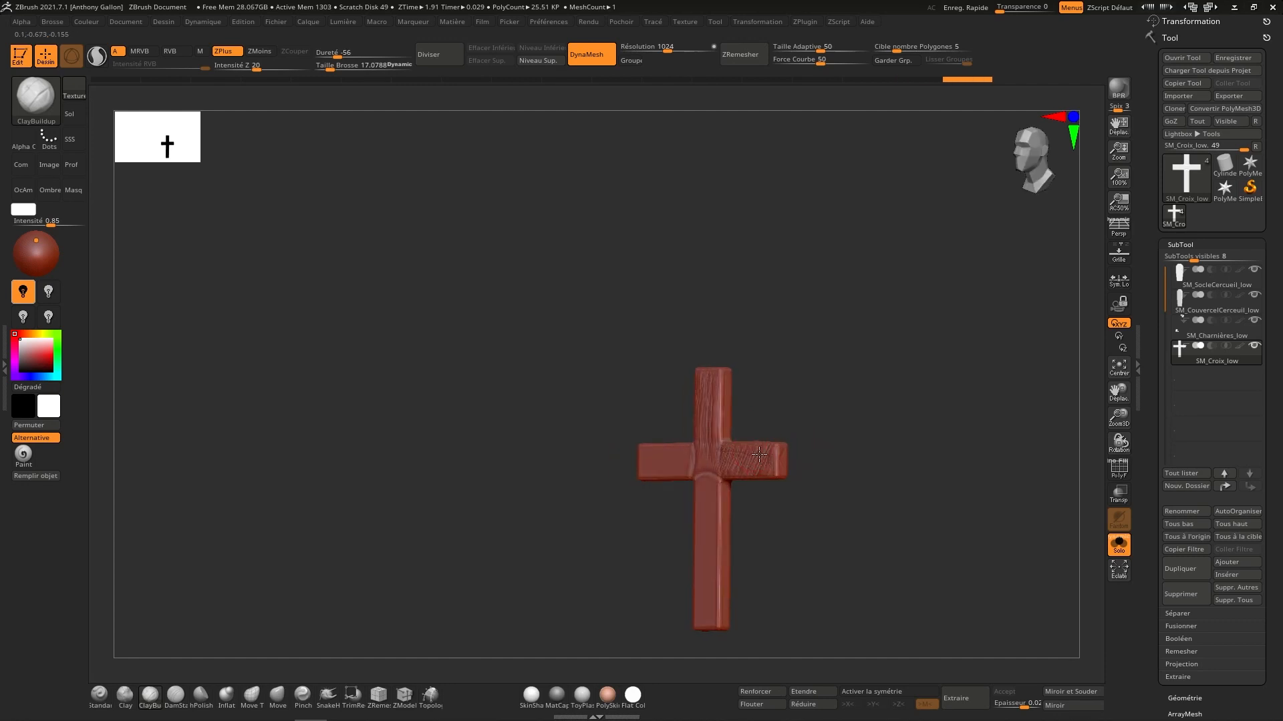
{"action": "right_click_drag", "start_coordinate": [750, 431], "coordinate": [711, 453]}
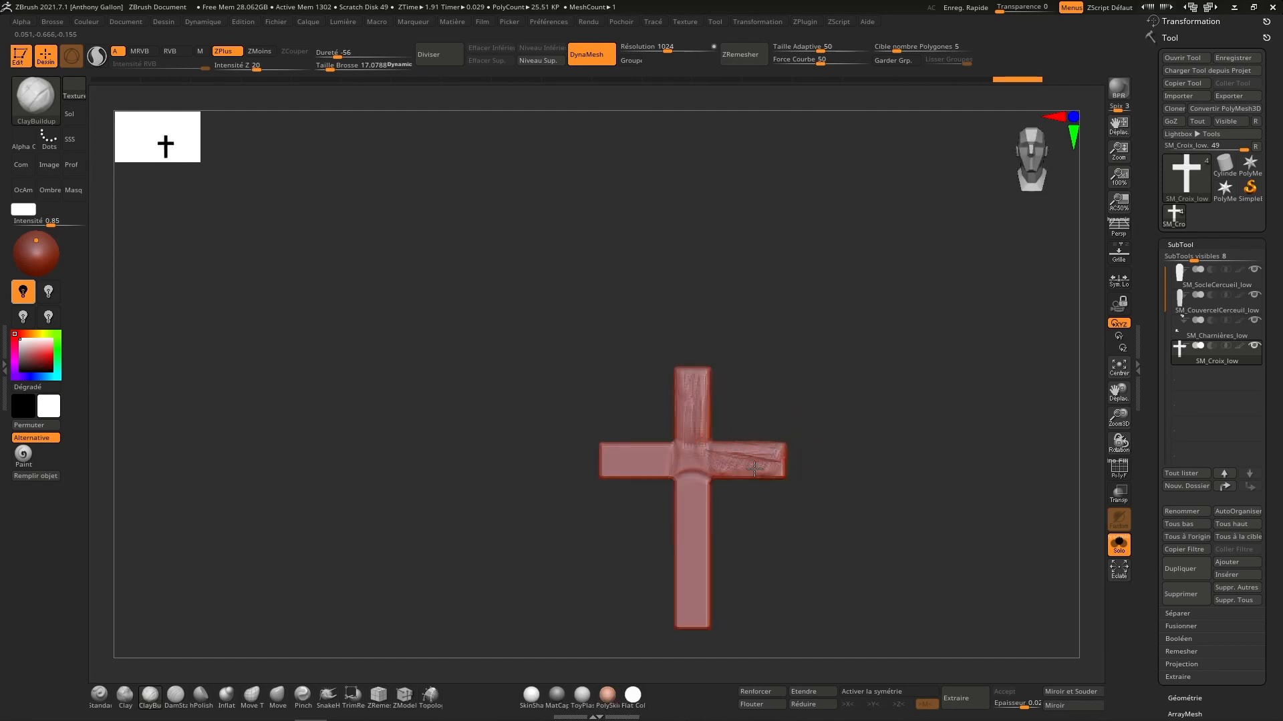
{"action": "left_click_drag", "start_coordinate": [732, 460], "coordinate": [780, 460]}
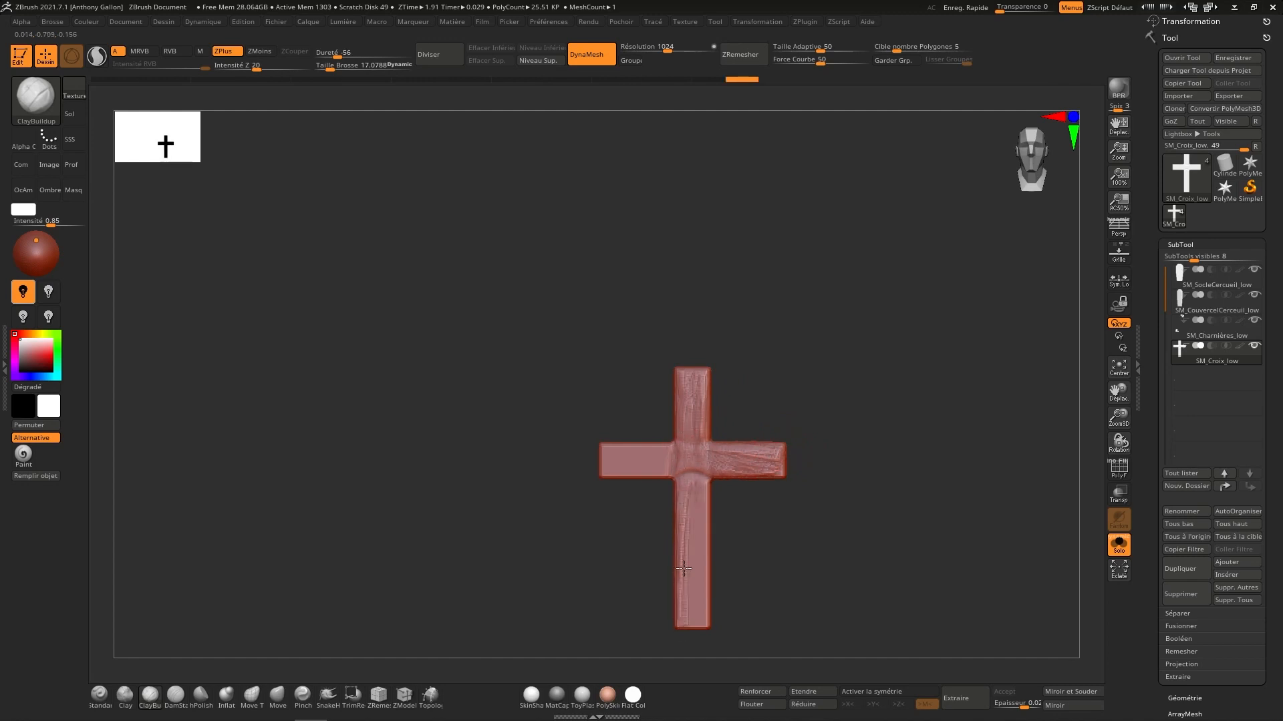
{"action": "mouse_move", "coordinate": [677, 588]}
{"action": "left_mouse_down"}
{"action": "mouse_move", "coordinate": [672, 481]}
{"action": "mouse_move", "coordinate": [589, 491]}
{"action": "left_mouse_up"}
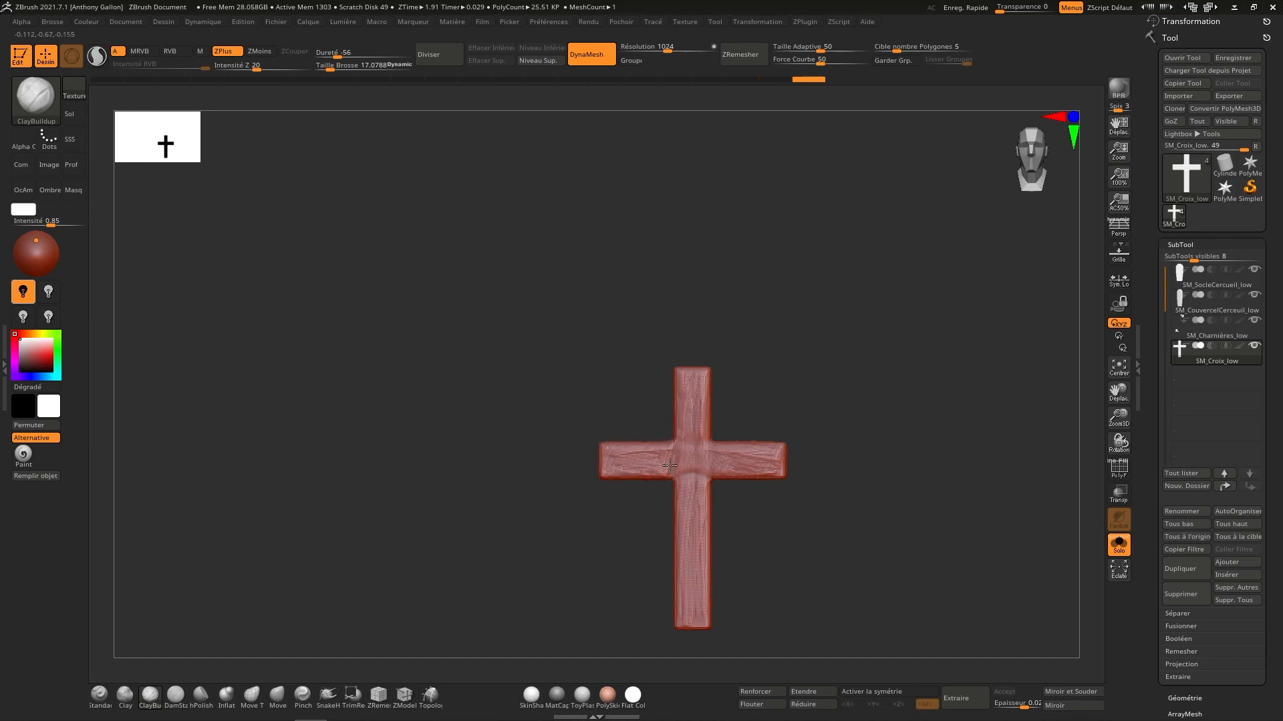
{"action": "left_click_drag", "start_coordinate": [671, 447], "coordinate": [676, 460]}
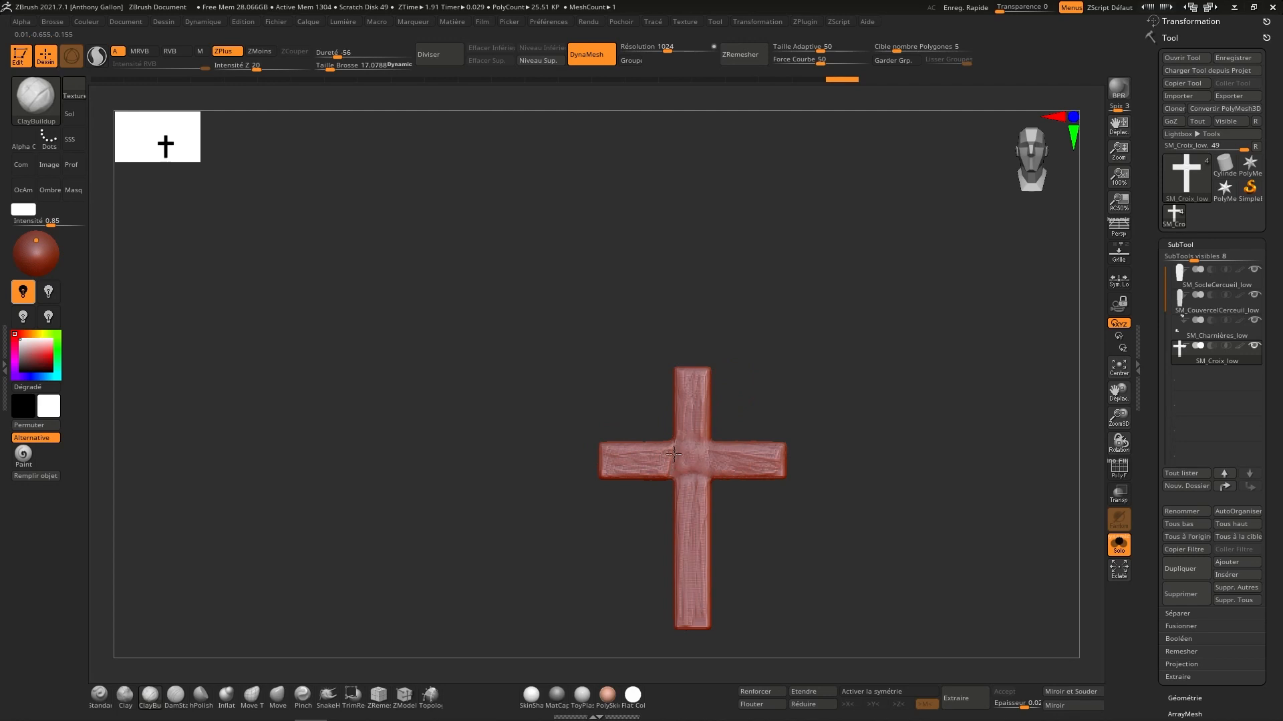
Step: Sculpt wood grain along the sides and back face of the cross with the ClayBuildup brush, following each arm's length
{"action": "right_click_drag", "start_coordinate": [725, 423], "coordinate": [696, 395]}
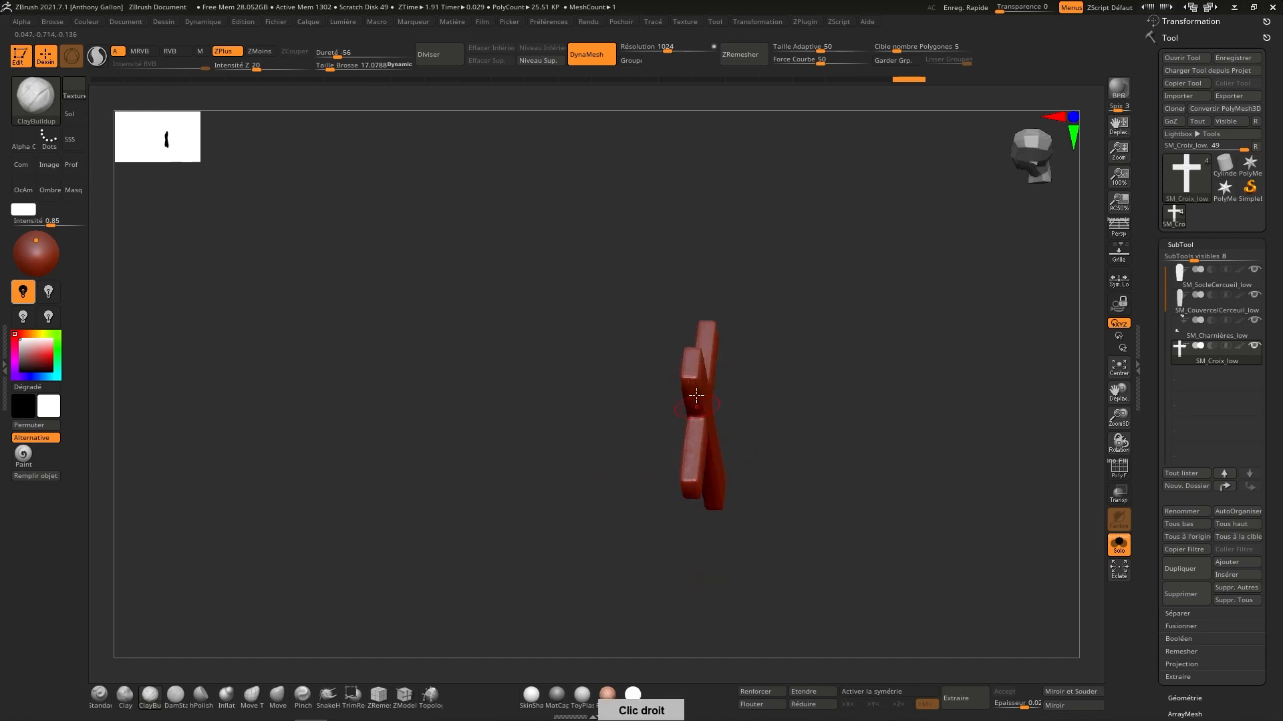
{"action": "right_click_drag", "start_coordinate": [724, 286], "coordinate": [821, 243]}
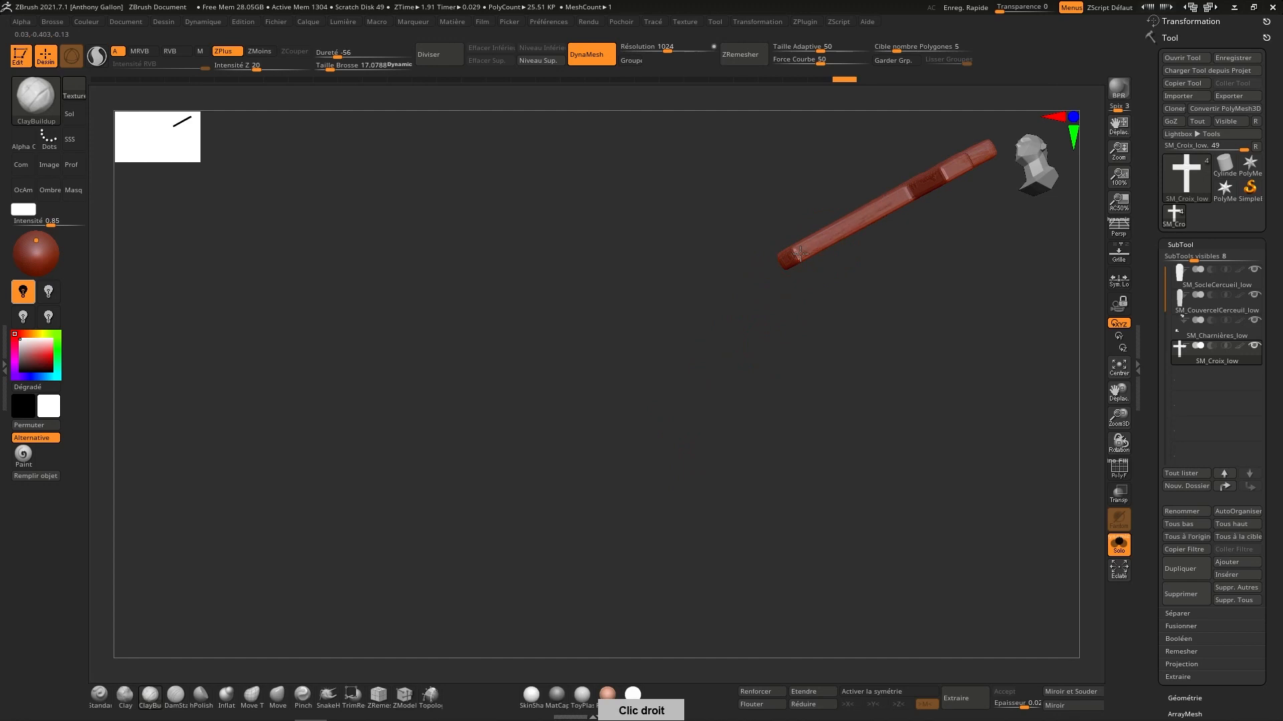
{"action": "right_click_drag", "start_coordinate": [916, 188], "coordinate": [796, 397], "text": "alt"}
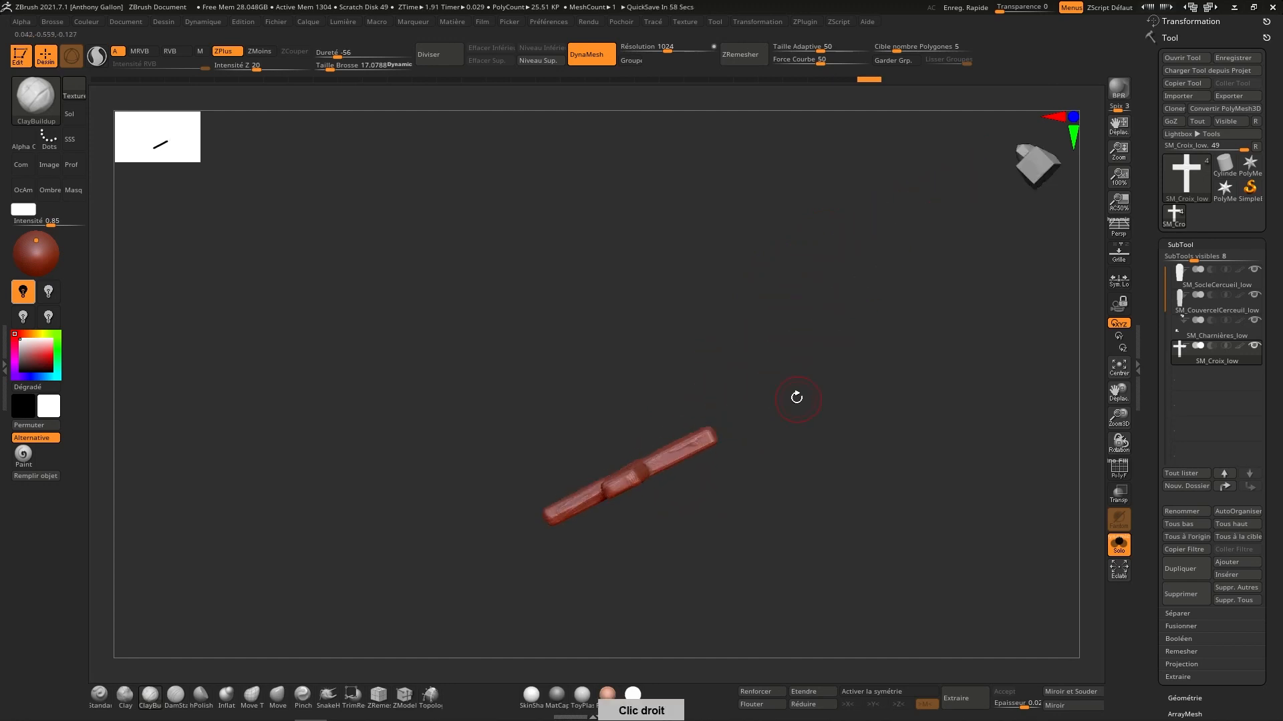
{"action": "right_click_drag", "start_coordinate": [688, 452], "coordinate": [777, 326]}
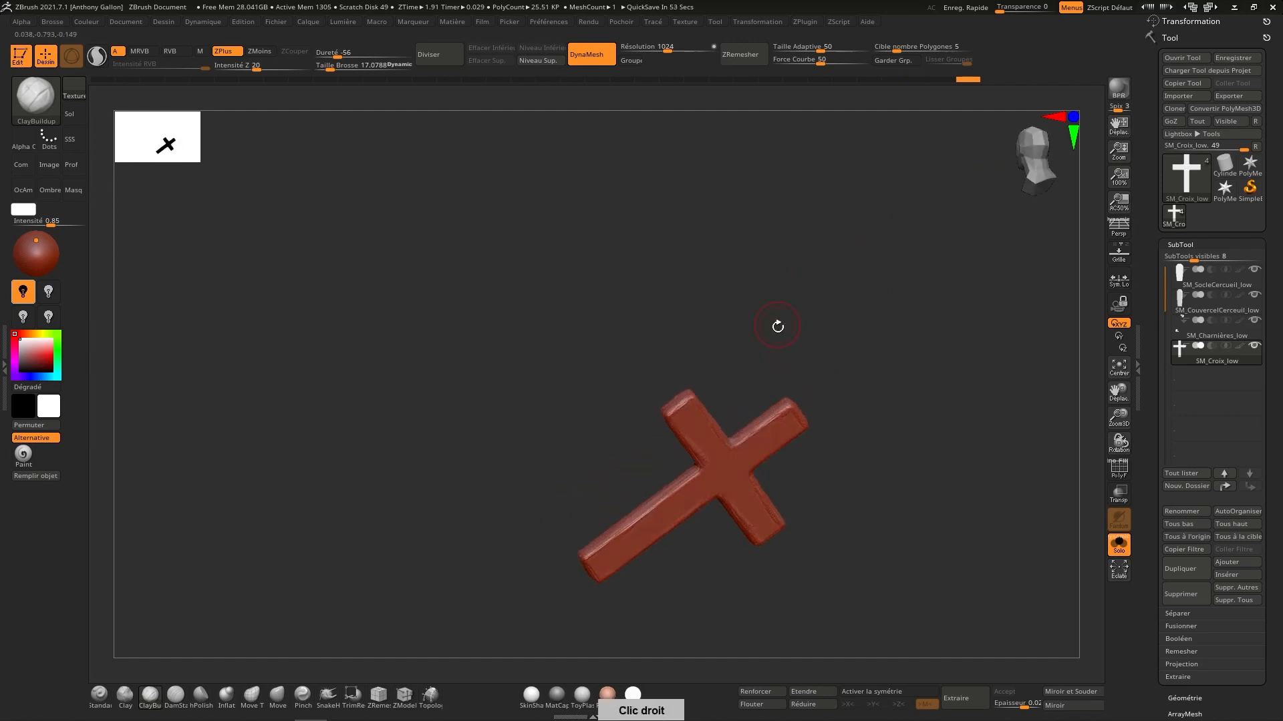
{"action": "left_click_drag", "start_coordinate": [690, 418], "coordinate": [693, 445]}
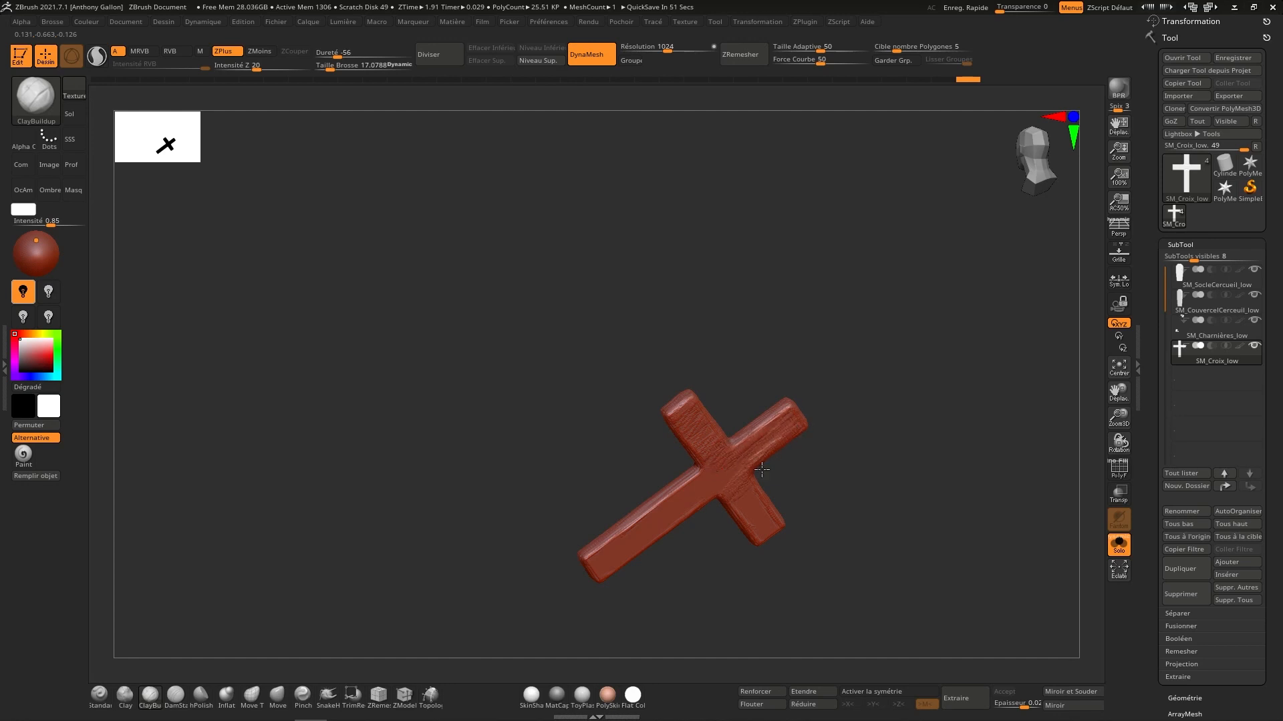
{"action": "mouse_move", "coordinate": [741, 515]}
{"action": "left_mouse_down"}
{"action": "mouse_move", "coordinate": [761, 529]}
{"action": "mouse_move", "coordinate": [752, 553]}
{"action": "left_mouse_up"}
{"action": "left_click_drag", "start_coordinate": [714, 469], "coordinate": [641, 537]}
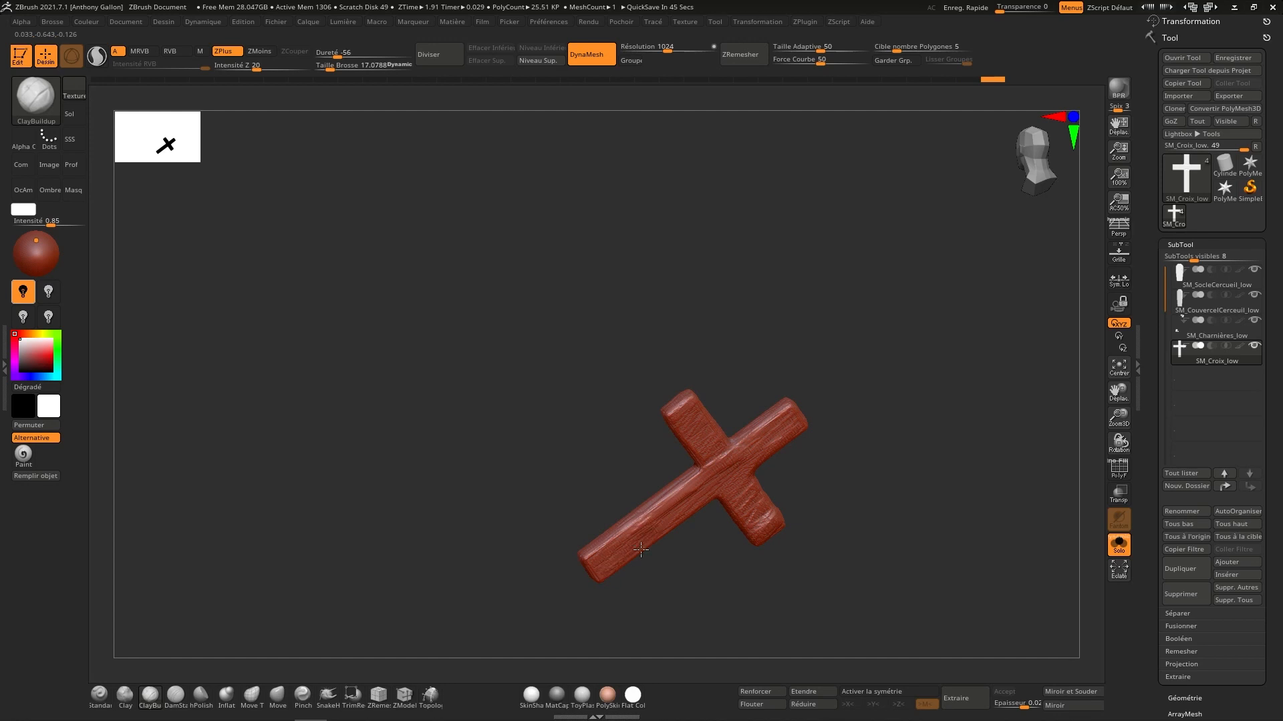
{"action": "left_click_drag", "start_coordinate": [791, 424], "coordinate": [759, 436]}
{"action": "mouse_move", "coordinate": [797, 336]}
{"action": "right_mouse_down"}
{"action": "mouse_move", "coordinate": [873, 449]}
{"action": "mouse_move", "coordinate": [886, 446]}
{"action": "right_mouse_up"}
{"action": "left_click", "coordinate": [1028, 160]}
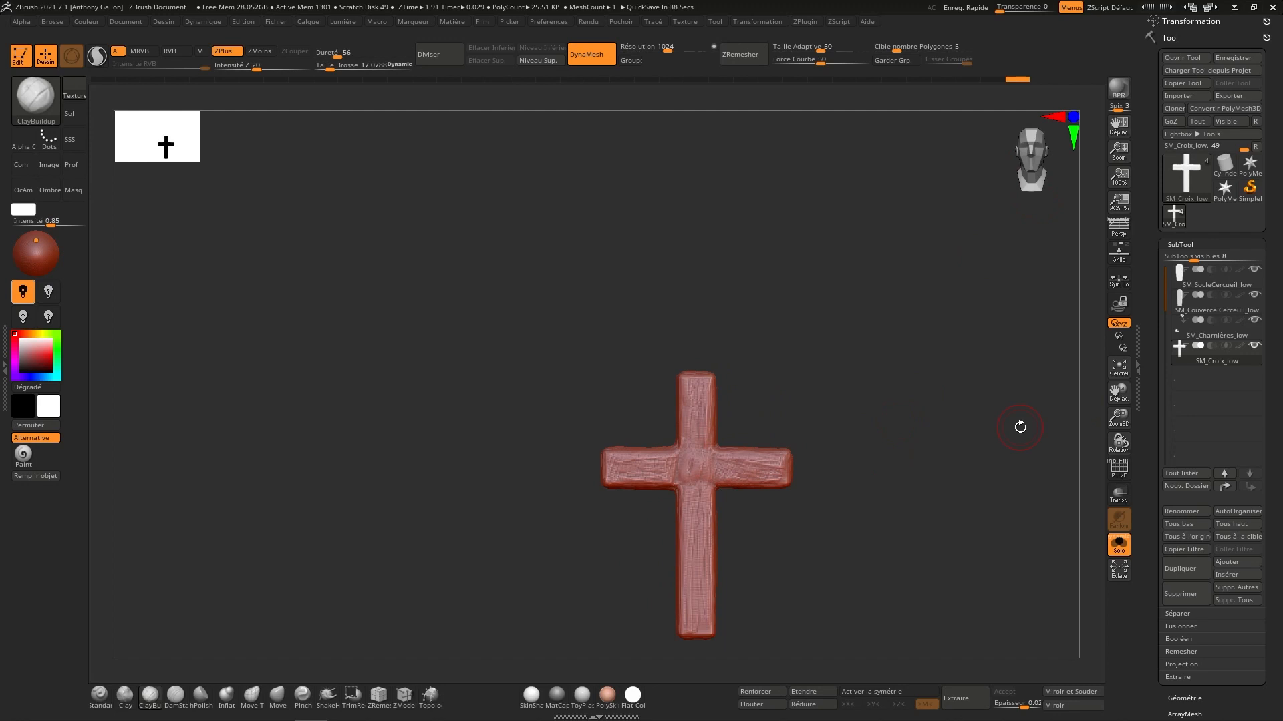
{"action": "right_click_drag", "start_coordinate": [793, 538], "coordinate": [773, 409], "text": "ctrl"}
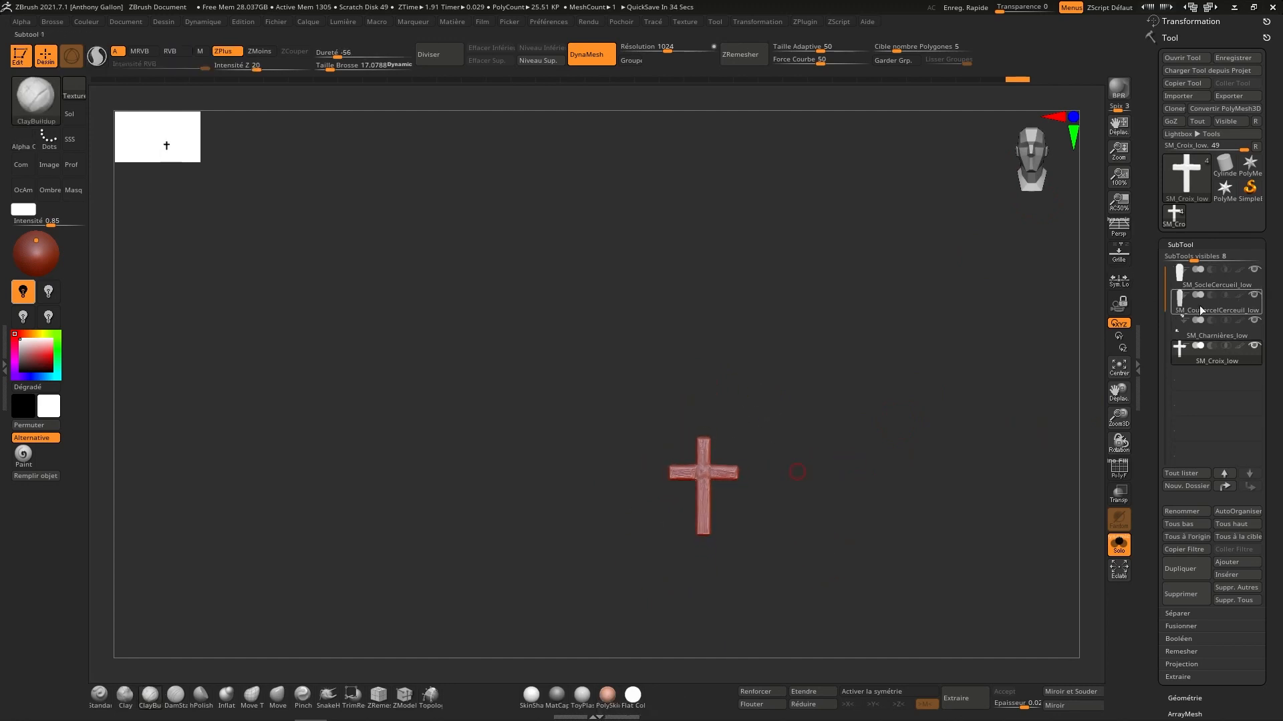
{"action": "right_click_drag", "start_coordinate": [751, 447], "coordinate": [773, 601], "text": "ctrl"}
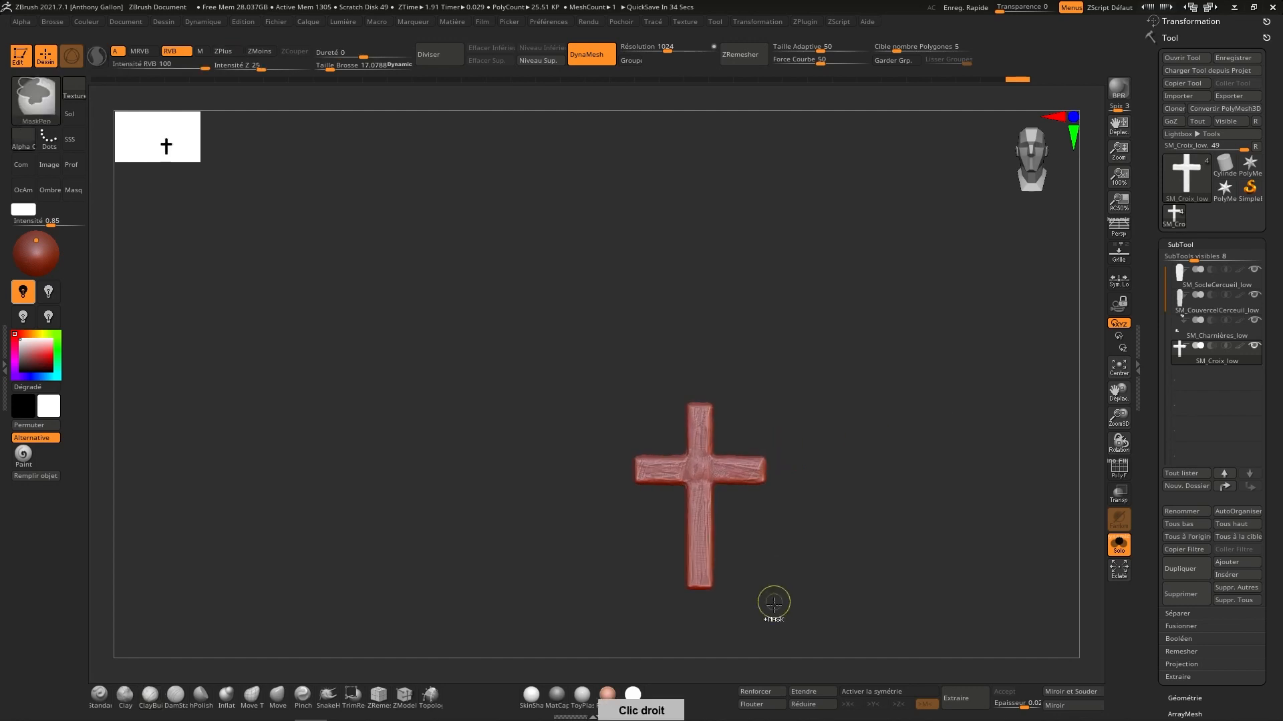
Step: Remesh the cross at a DynaMesh resolution of 2048
{"action": "left_click", "coordinate": [669, 43]}
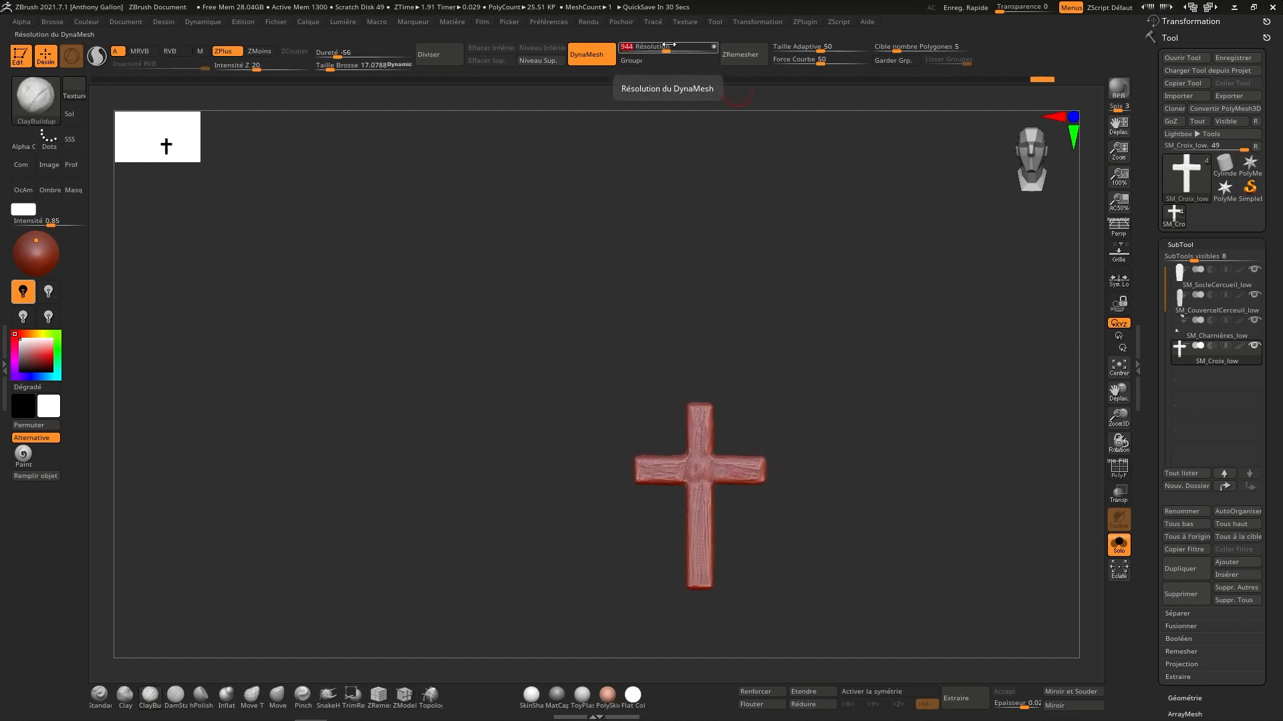
{"action": "type", "text": "2048"}
{"action": "key", "text": "Return"}
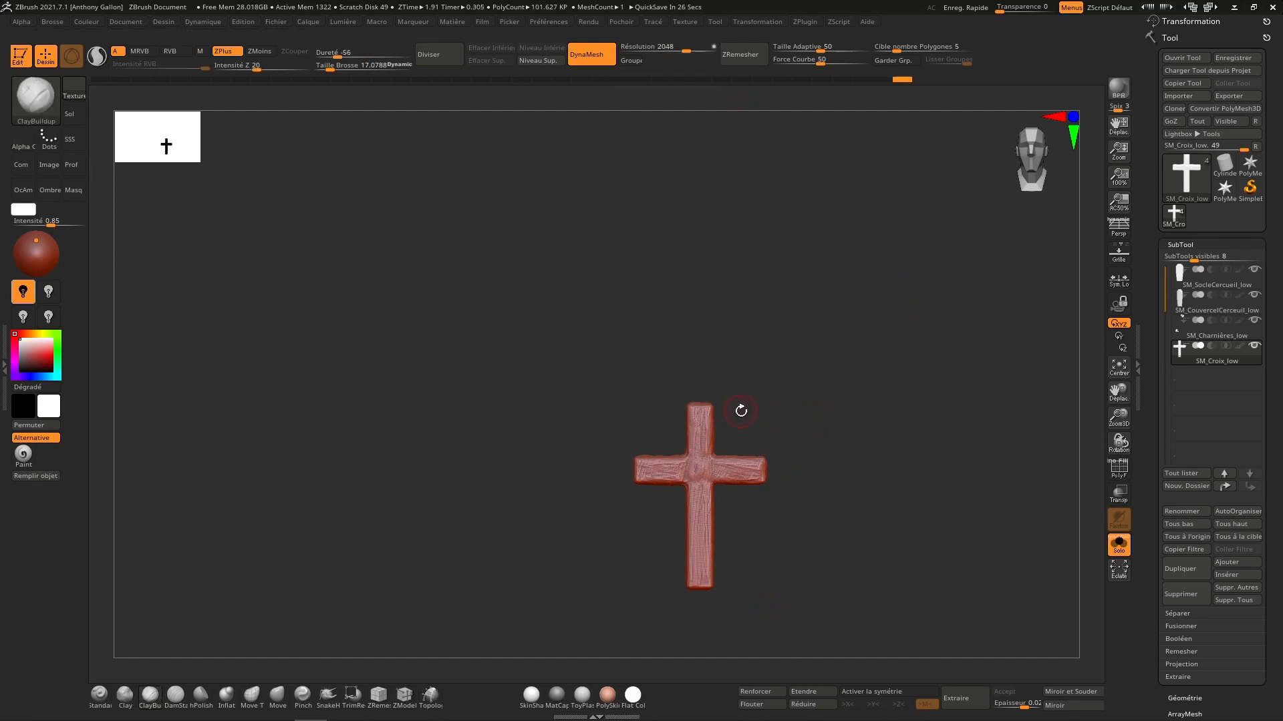
Step: Set the brush size to about 33 and smooth the front face beside the junction of the cross's arms
{"action": "key", "text": "s"}
{"action": "left_click_drag", "start_coordinate": [737, 414], "coordinate": [756, 411]}
{"action": "right_click_drag", "start_coordinate": [756, 406], "coordinate": [736, 620], "text": "ctrl"}
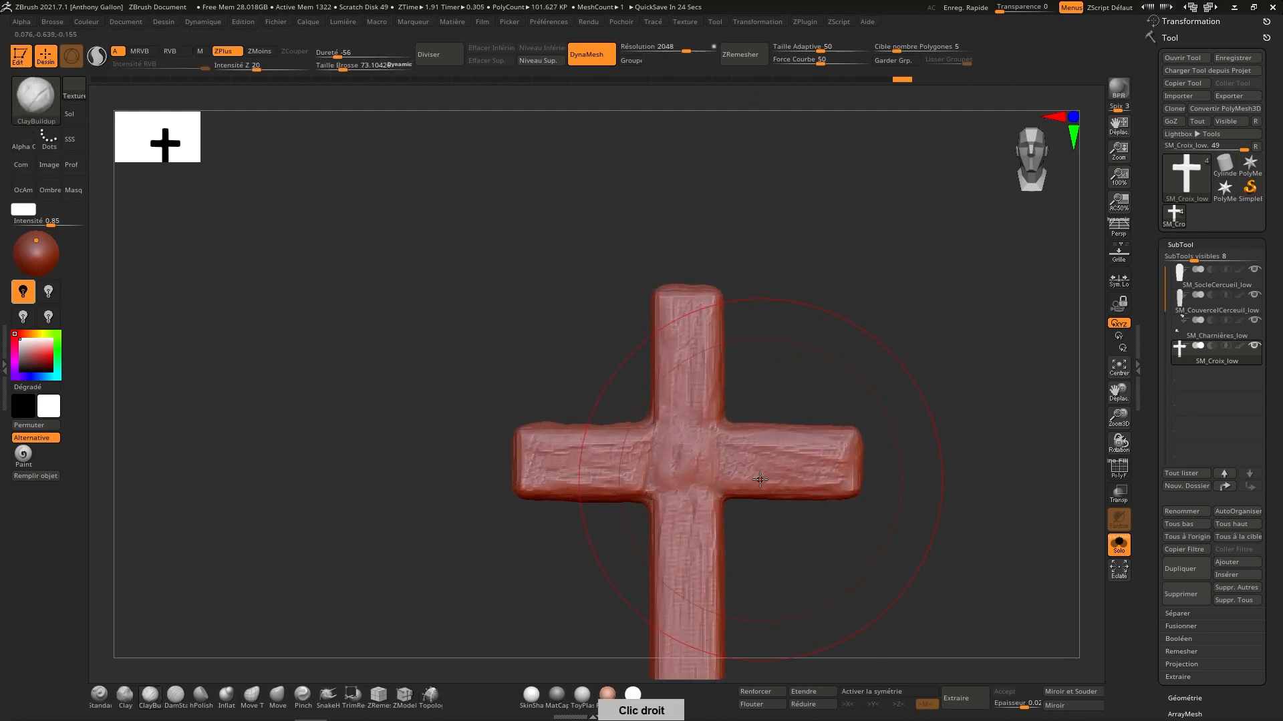
{"action": "key", "text": "s"}
{"action": "left_click_drag", "start_coordinate": [760, 479], "coordinate": [747, 479]}
{"action": "mouse_move", "coordinate": [646, 462]}
{"action": "left_mouse_down", "text": "shift"}
{"action": "mouse_move", "coordinate": [648, 446]}
{"action": "mouse_move", "coordinate": [641, 478]}
{"action": "left_mouse_up", "text": "shift"}
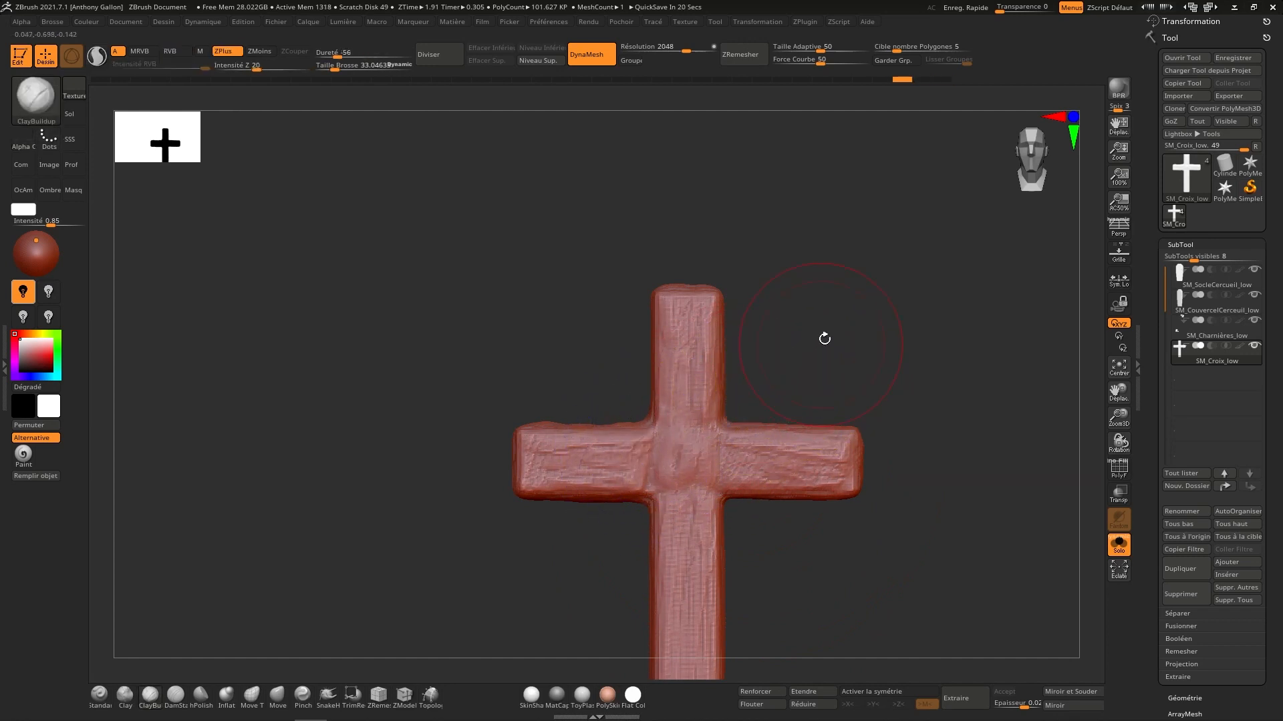
Step: Remesh the cross at DynaMesh resolution 4096 and smooth the grain on the upper and left arms of its front face
{"action": "left_click", "coordinate": [670, 46]}
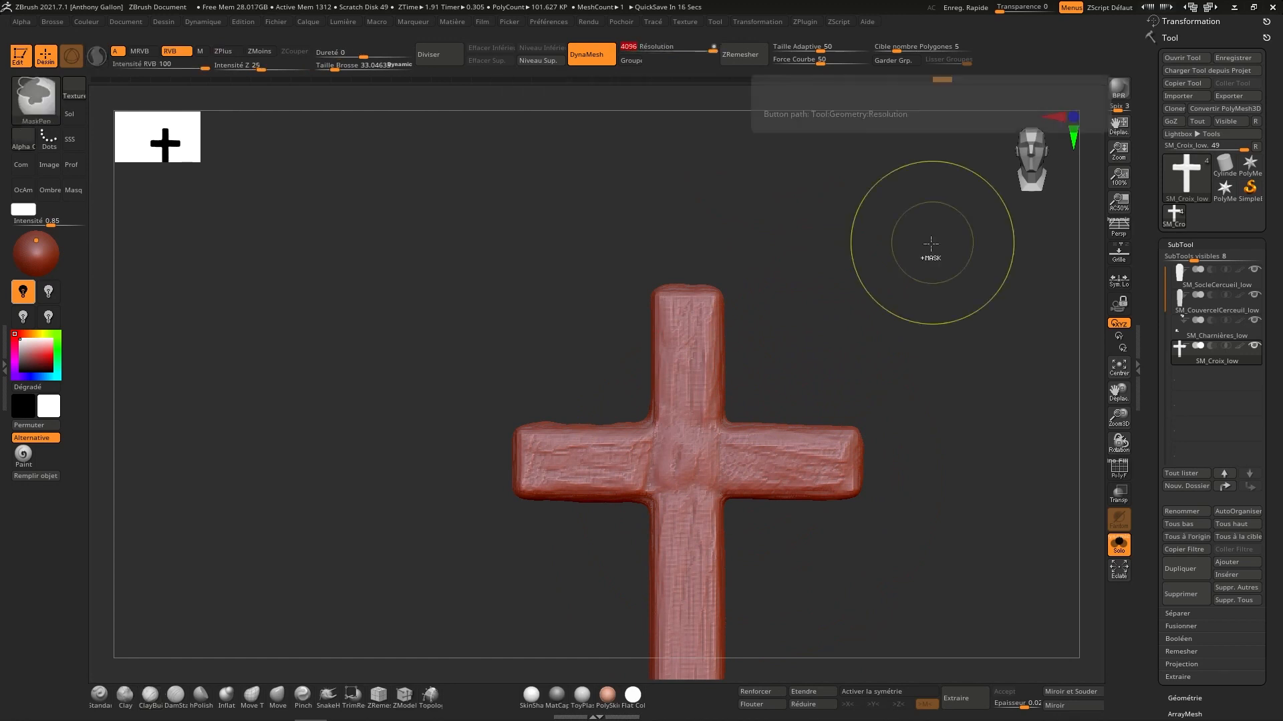
{"action": "left_click_drag", "start_coordinate": [925, 251], "coordinate": [877, 320], "text": "ctrl"}
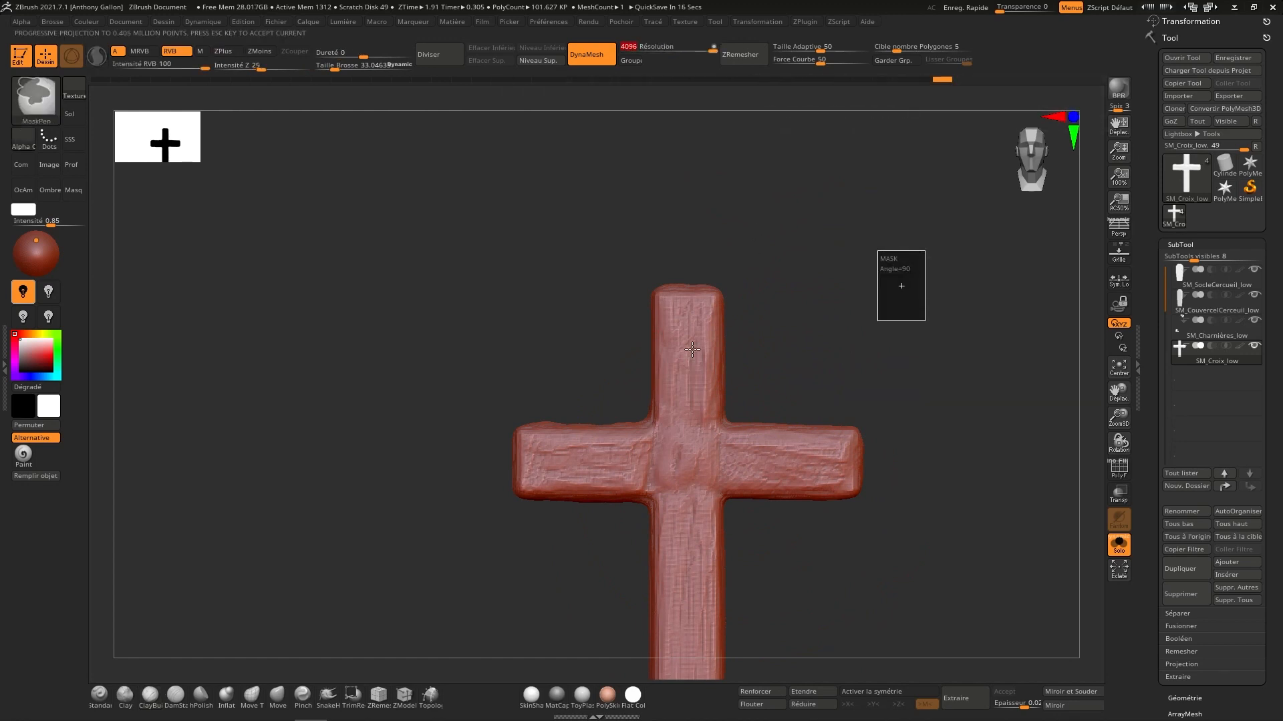
{"action": "mouse_move", "coordinate": [694, 336]}
{"action": "left_mouse_down", "text": "shift"}
{"action": "mouse_move", "coordinate": [698, 395]}
{"action": "mouse_move", "coordinate": [691, 308]}
{"action": "left_mouse_up", "text": "shift"}
{"action": "mouse_move", "coordinate": [688, 407]}
{"action": "left_mouse_down", "text": "shift"}
{"action": "mouse_move", "coordinate": [697, 462]}
{"action": "mouse_move", "coordinate": [678, 499]}
{"action": "mouse_move", "coordinate": [699, 434]}
{"action": "mouse_move", "coordinate": [646, 435]}
{"action": "left_mouse_up", "text": "shift"}
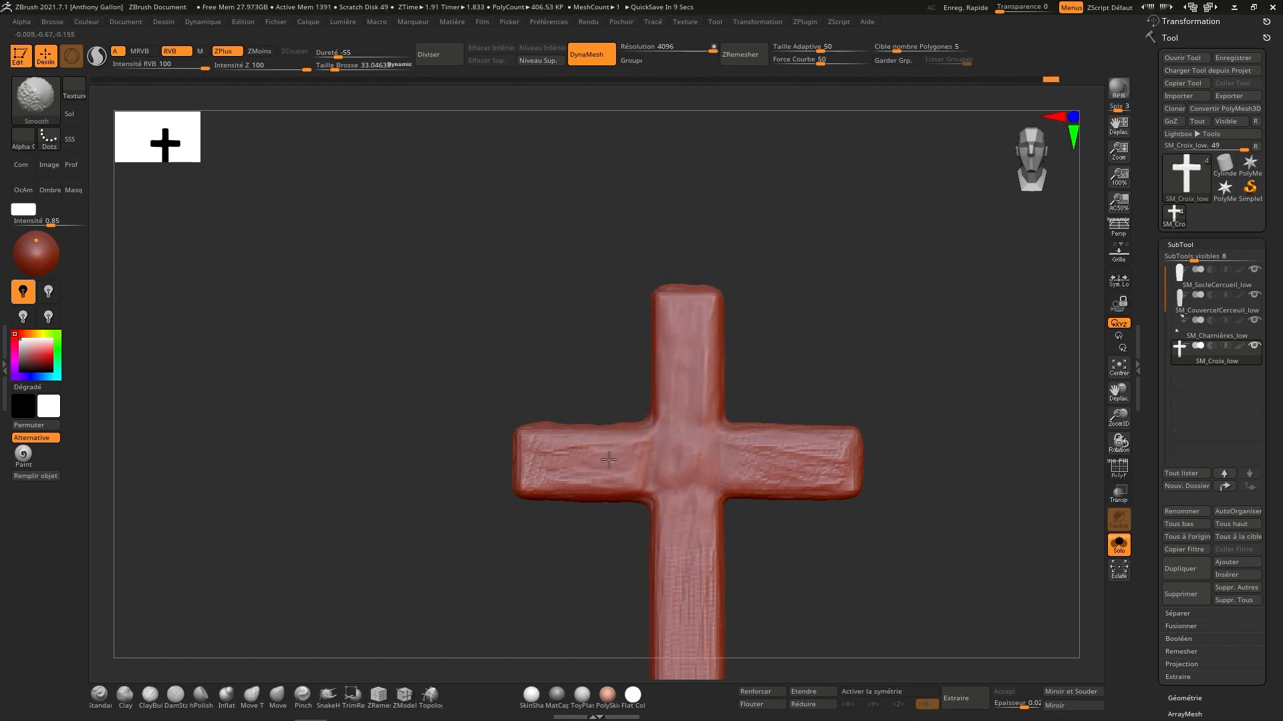
{"action": "left_click_drag", "start_coordinate": [515, 490], "coordinate": [561, 471], "text": "shift"}
Step: Smooth the wood grain along the cross's lower shaft, right arm, sides and back face
{"action": "right_click_drag", "start_coordinate": [682, 510], "coordinate": [661, 323], "text": "alt"}
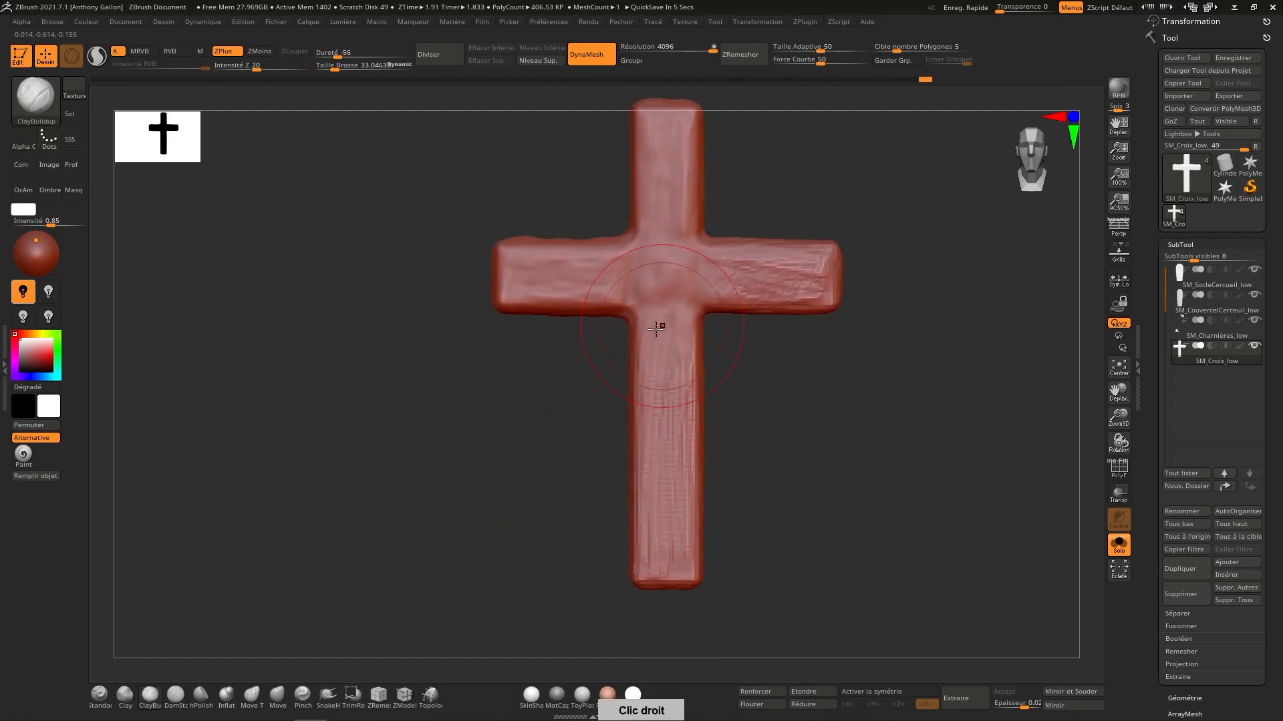
{"action": "mouse_move", "coordinate": [645, 357]}
{"action": "left_mouse_down", "text": "shift"}
{"action": "mouse_move", "coordinate": [650, 344]}
{"action": "mouse_move", "coordinate": [687, 568]}
{"action": "mouse_move", "coordinate": [686, 444]}
{"action": "mouse_move", "coordinate": [682, 541]}
{"action": "mouse_move", "coordinate": [672, 528]}
{"action": "left_mouse_up", "text": "shift"}
{"action": "right_click_drag", "start_coordinate": [664, 423], "coordinate": [694, 257]}
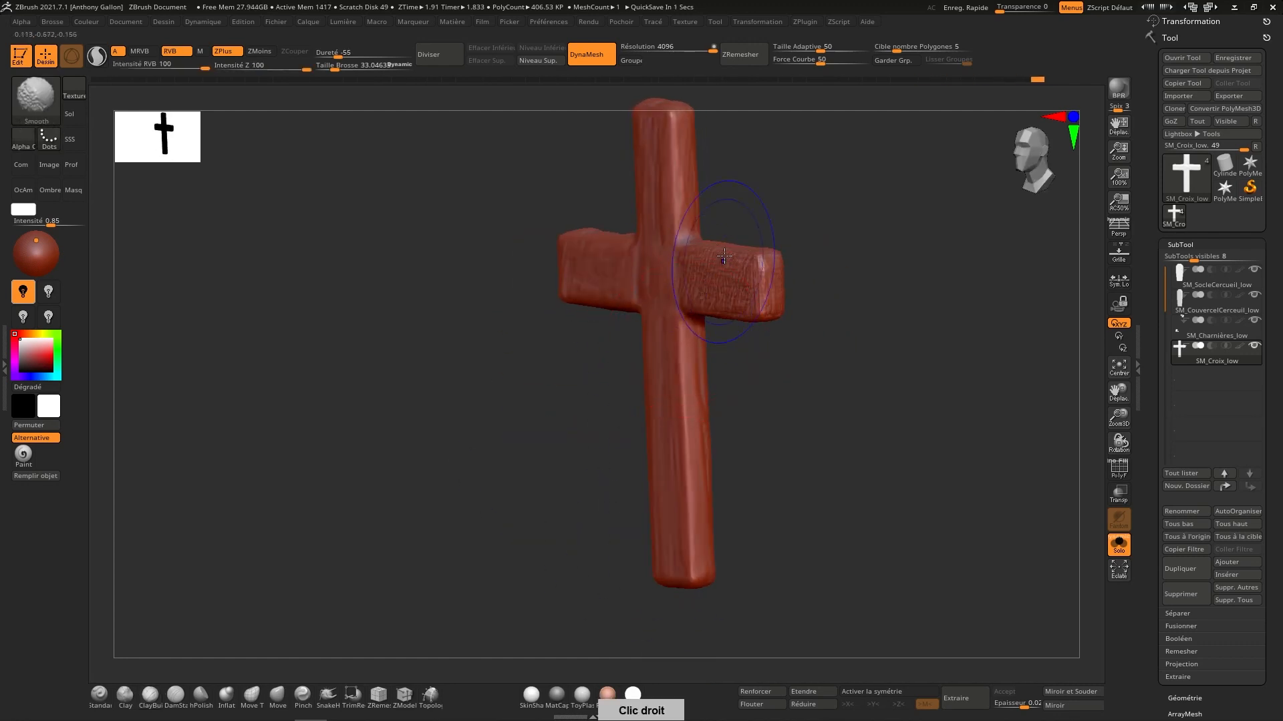
{"action": "mouse_move", "coordinate": [725, 304]}
{"action": "right_mouse_down"}
{"action": "mouse_move", "coordinate": [802, 428]}
{"action": "mouse_move", "coordinate": [830, 437]}
{"action": "mouse_move", "coordinate": [761, 297]}
{"action": "right_mouse_up"}
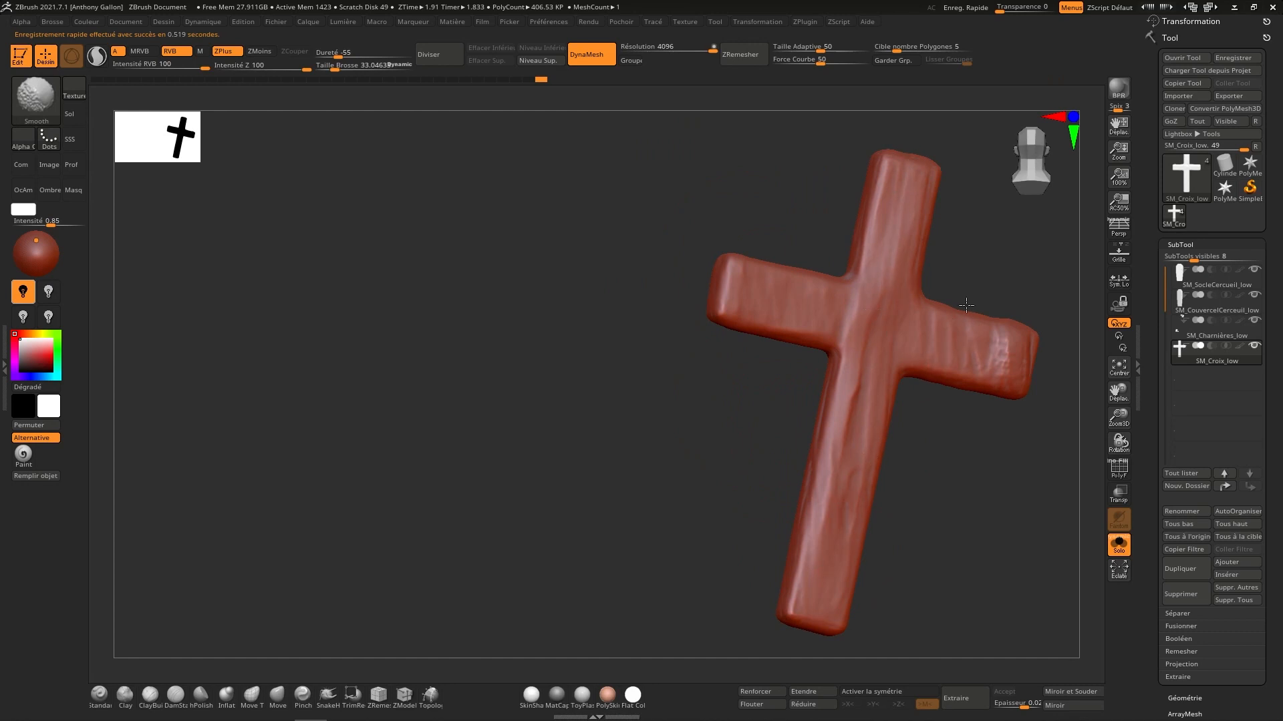
{"action": "right_click_drag", "start_coordinate": [1040, 375], "coordinate": [998, 314]}
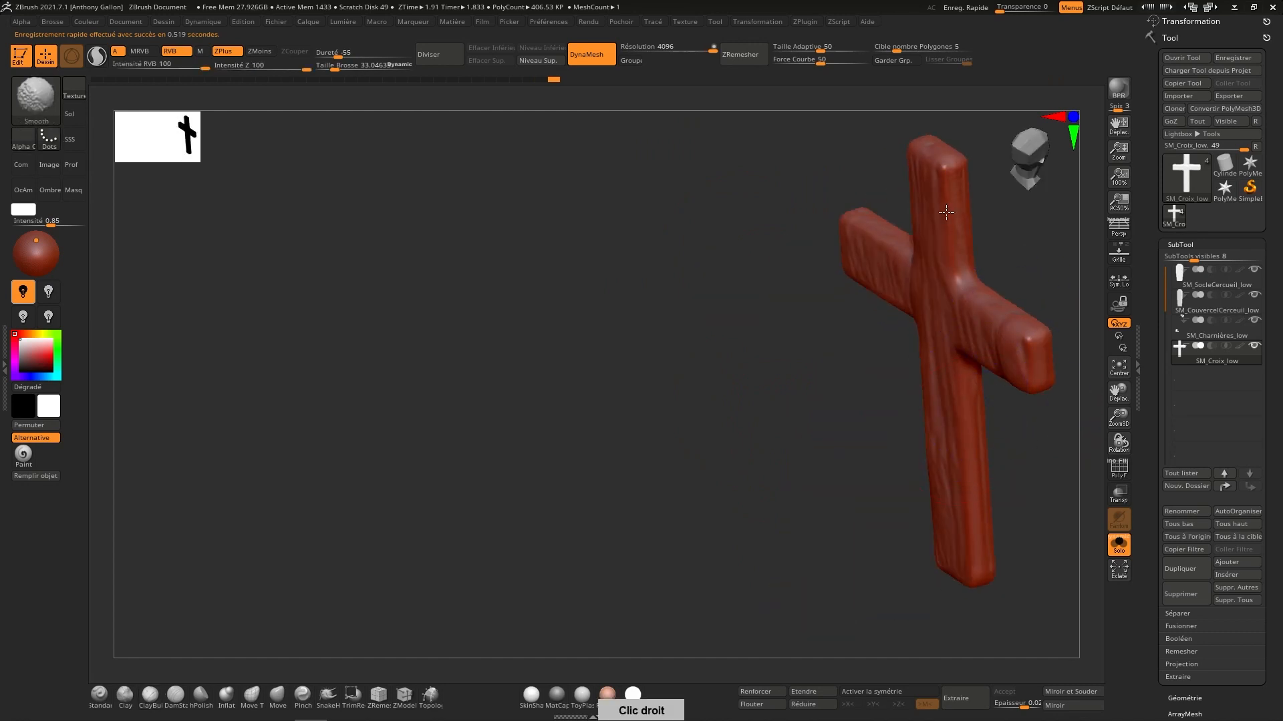
{"action": "right_click_drag", "start_coordinate": [1000, 569], "coordinate": [826, 242]}
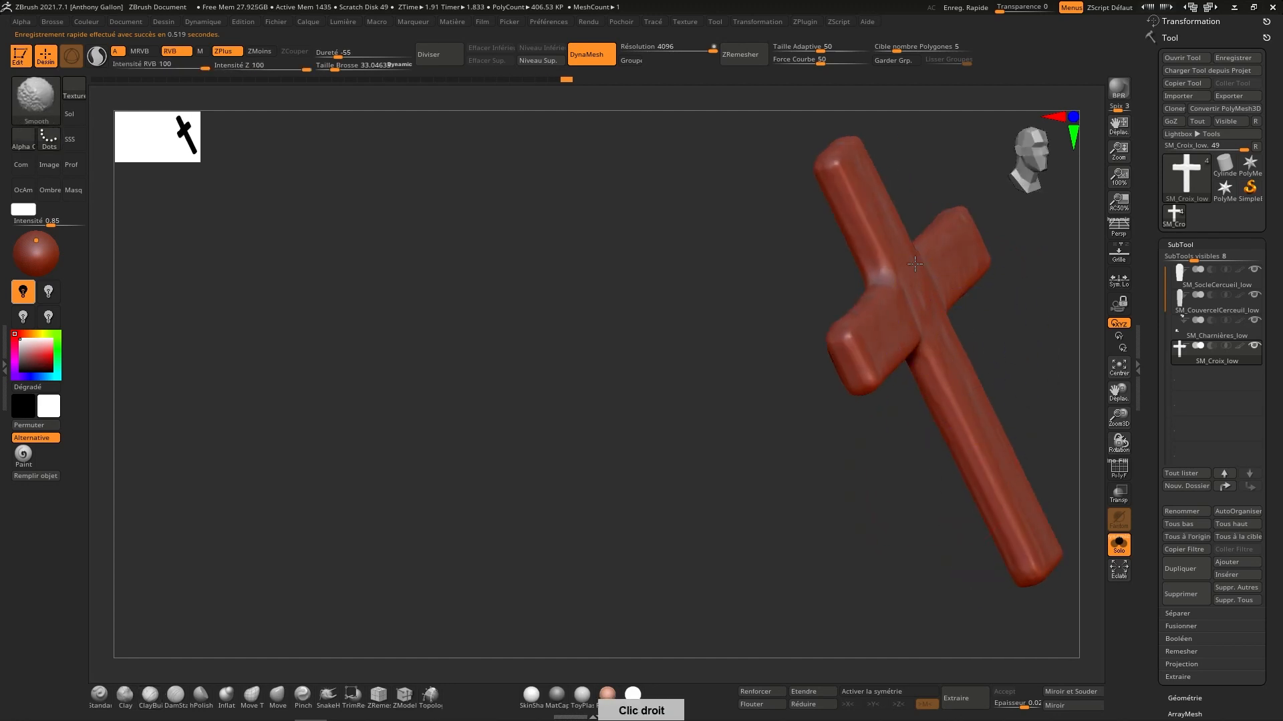
{"action": "mouse_move", "coordinate": [957, 444]}
{"action": "right_mouse_down"}
{"action": "mouse_move", "coordinate": [930, 487]}
{"action": "mouse_move", "coordinate": [1036, 214]}
{"action": "mouse_move", "coordinate": [1045, 287]}
{"action": "mouse_move", "coordinate": [579, 411]}
{"action": "right_mouse_up"}
Step: Try carving grooves on the cross's upper and right arms with the DamStandard brush at a size of about 15
{"action": "left_click", "coordinate": [174, 696]}
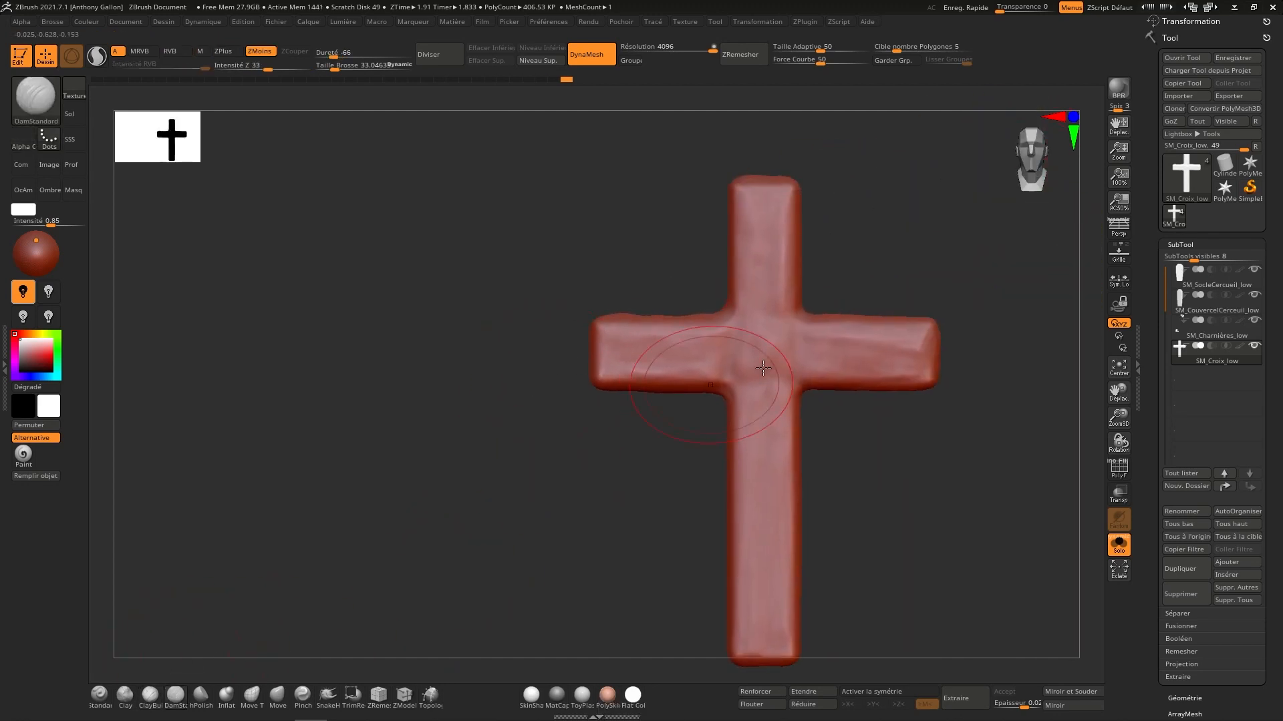
{"action": "key", "text": "s"}
{"action": "mouse_move", "coordinate": [812, 359]}
{"action": "left_mouse_down"}
{"action": "mouse_move", "coordinate": [801, 359]}
{"action": "mouse_move", "coordinate": [813, 327]}
{"action": "left_mouse_up"}
{"action": "key", "text": "s"}
{"action": "key", "text": "s"}
{"action": "left_click_drag", "start_coordinate": [805, 265], "coordinate": [798, 264]}
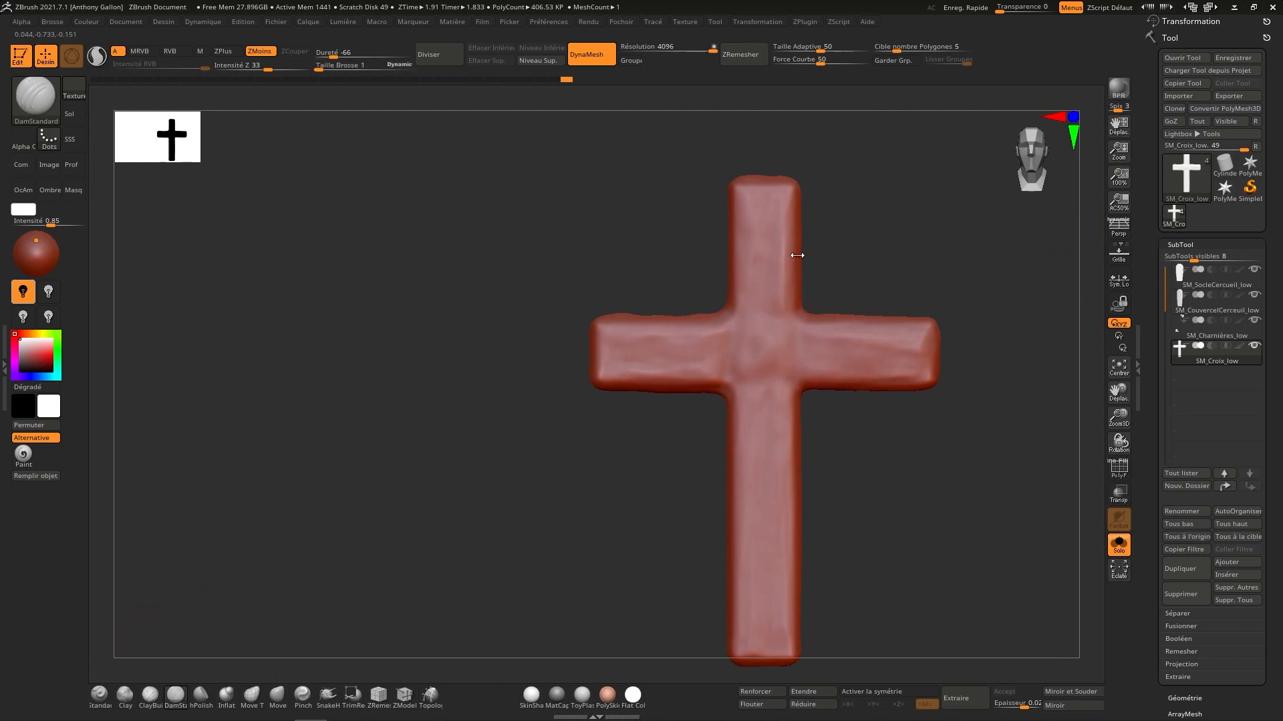
{"action": "key", "text": "s"}
{"action": "left_click_drag", "start_coordinate": [779, 214], "coordinate": [797, 213]}
{"action": "key", "text": "s"}
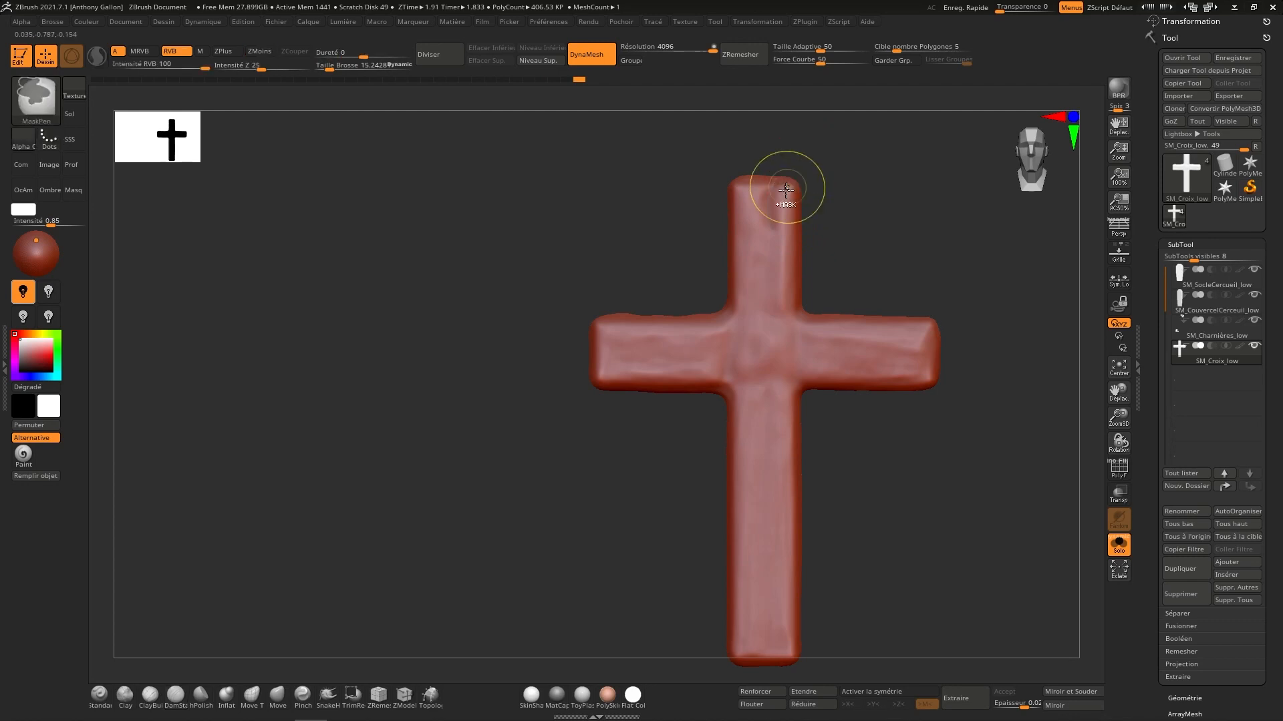
{"action": "left_click_drag", "start_coordinate": [775, 178], "coordinate": [765, 205], "text": "shift"}
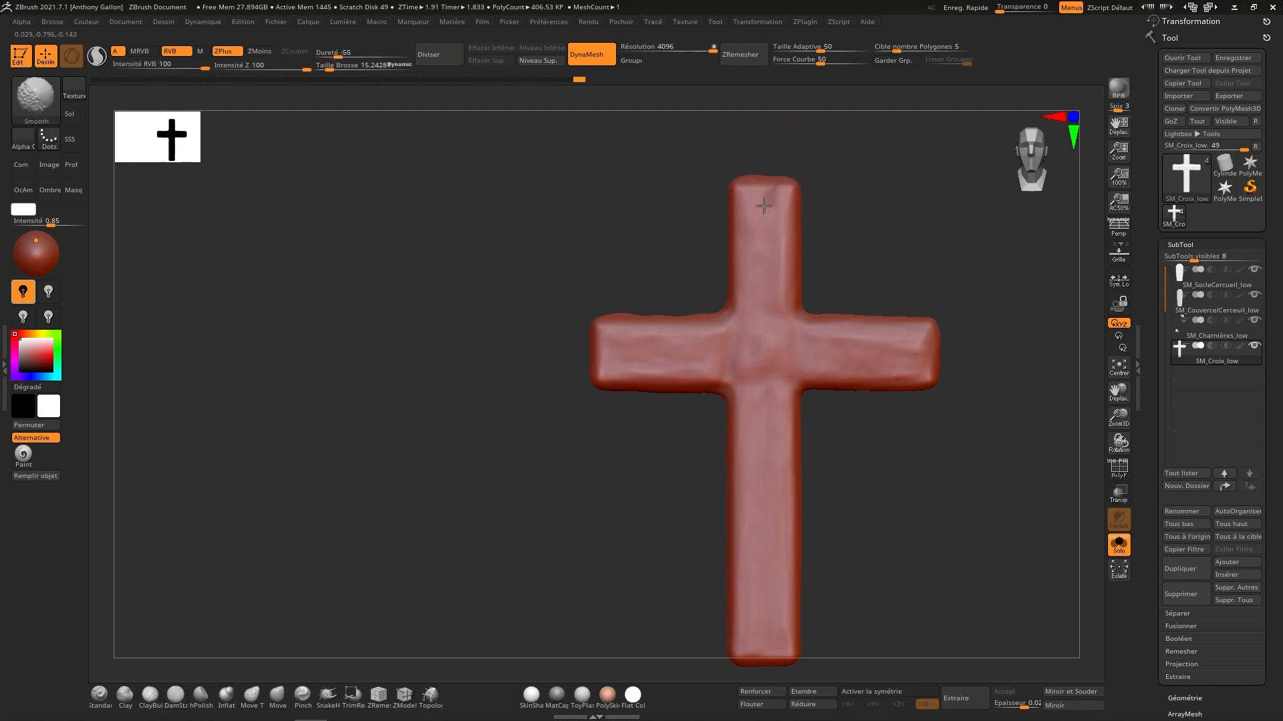
{"action": "mouse_move", "coordinate": [884, 347]}
{"action": "left_mouse_down"}
{"action": "mouse_move", "coordinate": [941, 335]}
{"action": "mouse_move", "coordinate": [937, 362]}
{"action": "mouse_move", "coordinate": [935, 350]}
{"action": "mouse_move", "coordinate": [998, 313]}
{"action": "left_mouse_up"}
{"action": "key", "text": "ctrl+z"}
{"action": "key", "text": "ctrl+z"}
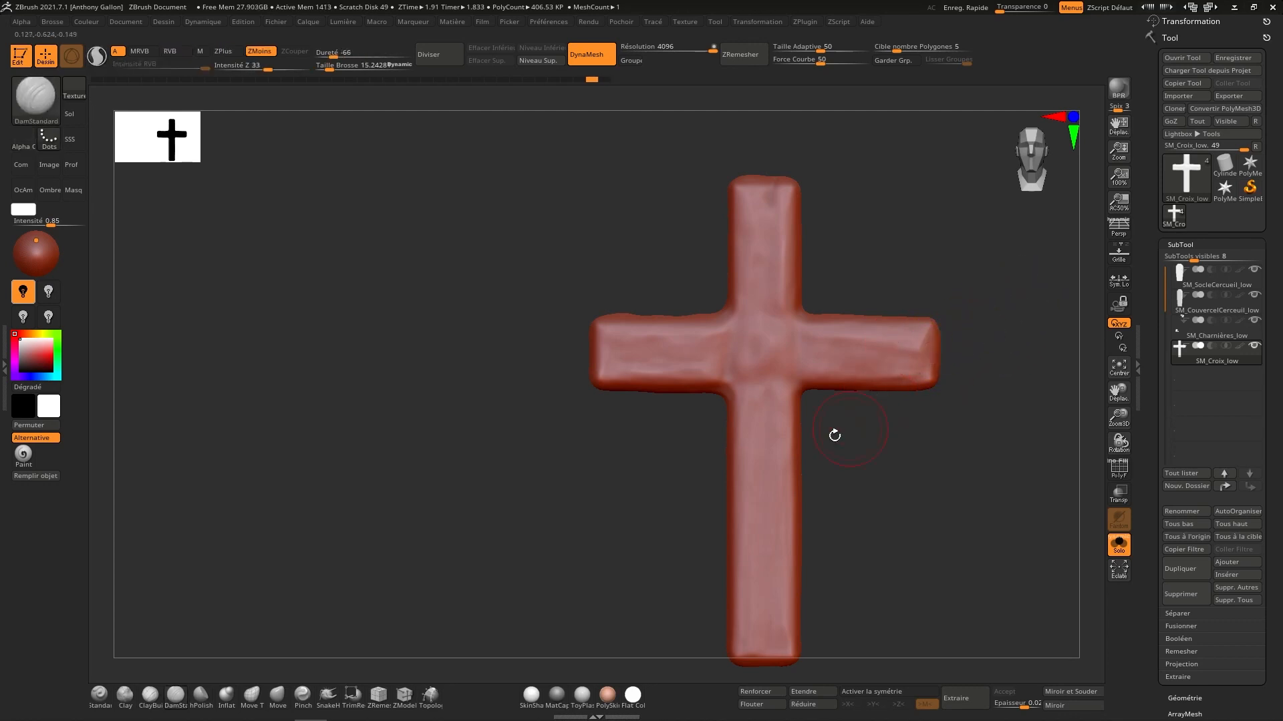
Step: Try carving joint lines across the cross's centre with the DamStandard brush at a size of about 8
{"action": "key", "text": "s"}
{"action": "left_click_drag", "start_coordinate": [842, 421], "coordinate": [839, 421]}
{"action": "left_click_drag", "start_coordinate": [723, 387], "coordinate": [799, 385]}
{"action": "key", "text": "ctrl+z"}
{"action": "left_click_drag", "start_coordinate": [721, 389], "coordinate": [813, 393]}
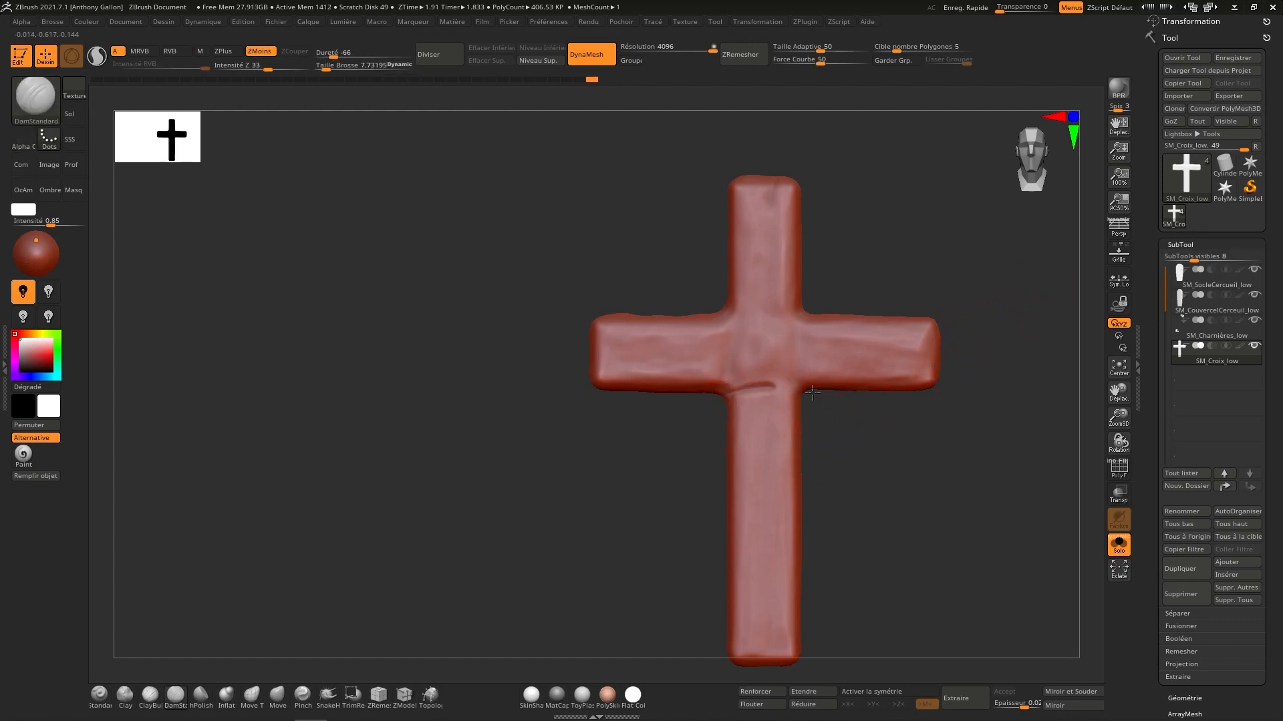
{"action": "key", "text": "ctrl+z"}
{"action": "left_click_drag", "start_coordinate": [719, 398], "coordinate": [811, 393]}
{"action": "key", "text": "ctrl+z"}
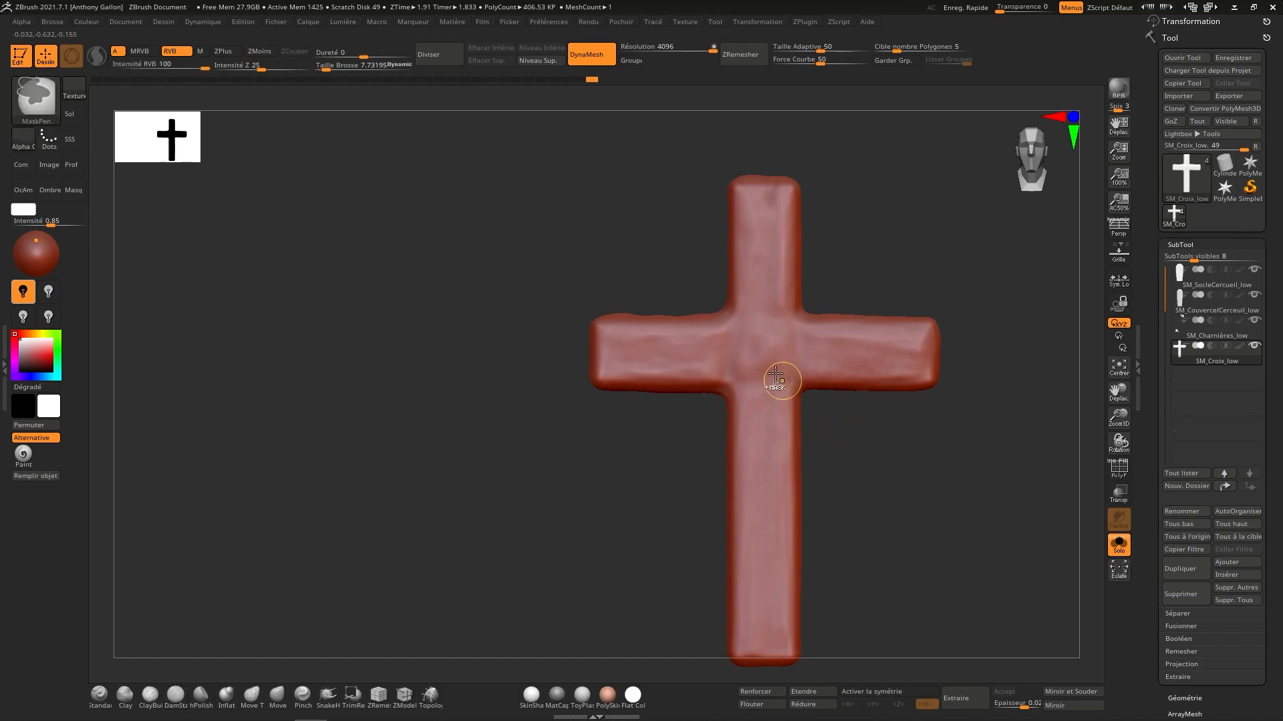
{"action": "mouse_move", "coordinate": [742, 310]}
{"action": "left_mouse_down"}
{"action": "mouse_move", "coordinate": [723, 370]}
{"action": "mouse_move", "coordinate": [760, 375]}
{"action": "left_mouse_up"}
{"action": "key", "text": "ctrl+z"}
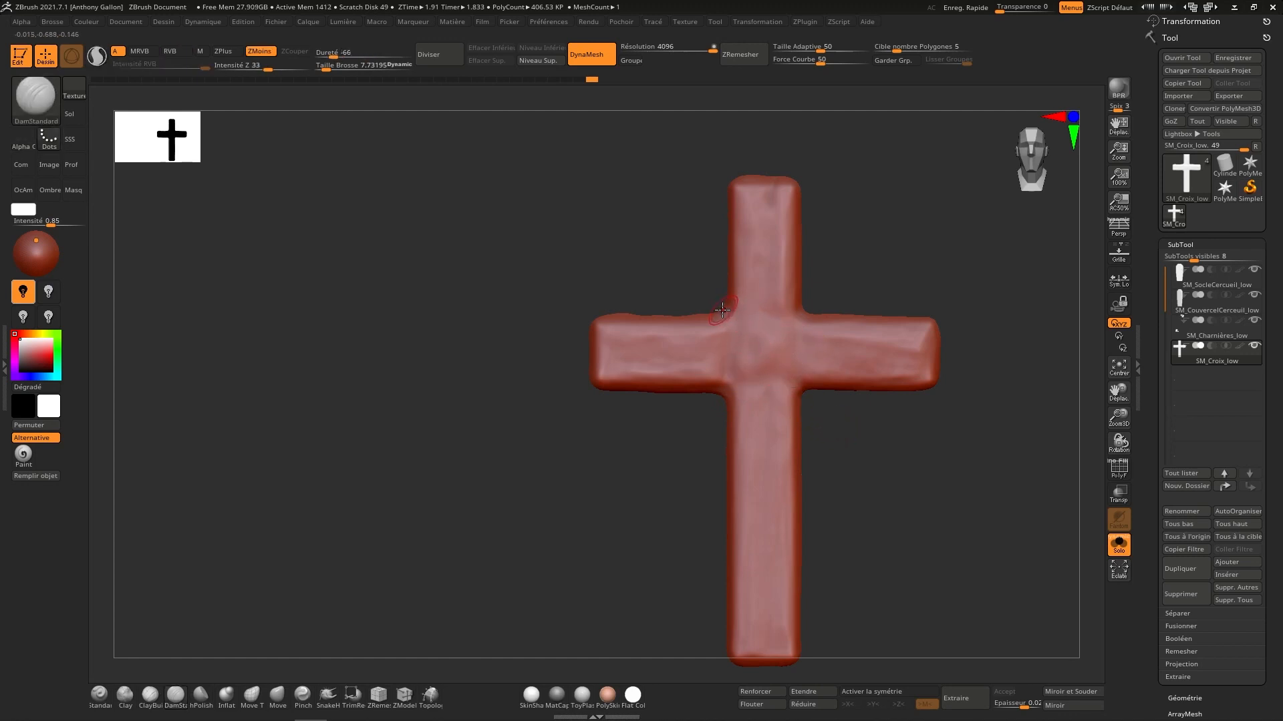
{"action": "mouse_move", "coordinate": [727, 312]}
{"action": "left_mouse_down"}
{"action": "mouse_move", "coordinate": [795, 319]}
{"action": "mouse_move", "coordinate": [812, 303]}
{"action": "left_mouse_up"}
{"action": "left_click_drag", "start_coordinate": [792, 369], "coordinate": [793, 374]}
{"action": "key", "text": "ctrl+z"}
{"action": "key", "text": "ctrl"}
{"action": "right_click_drag", "start_coordinate": [820, 305], "coordinate": [780, 312]}
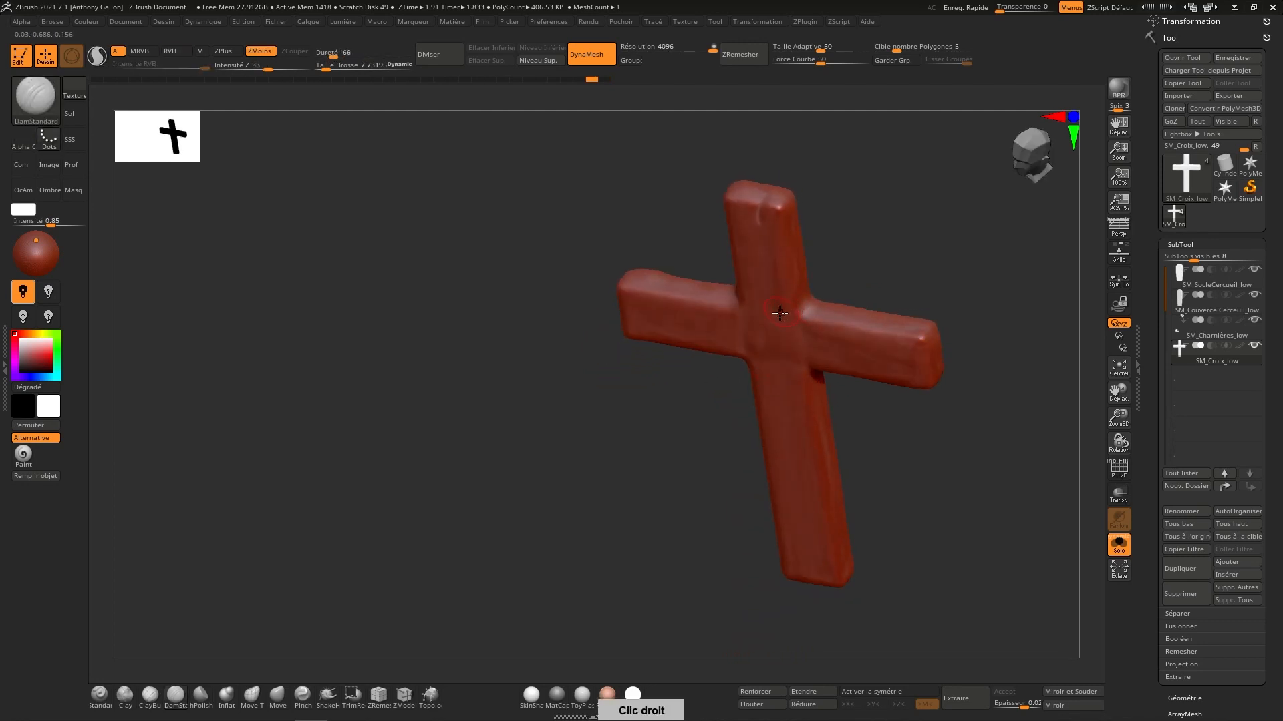
{"action": "right_click_drag", "start_coordinate": [848, 278], "coordinate": [1045, 161]}
{"action": "right_click_drag", "start_coordinate": [873, 388], "coordinate": [679, 608], "text": "alt"}
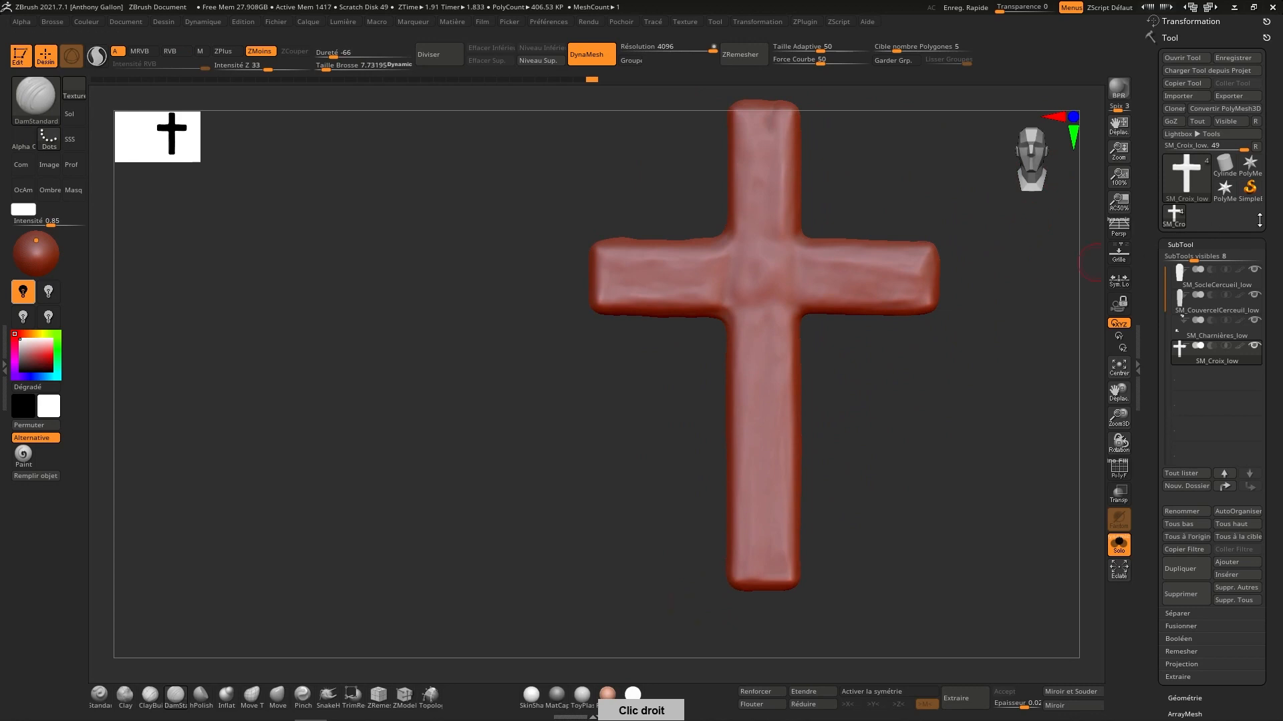
Step: Switch to the SM_CouvercelCerceuil_low lid subtool and set its DynaMesh resolution to 2048
{"action": "left_click", "coordinate": [1235, 336]}
{"action": "left_click", "coordinate": [1241, 300]}
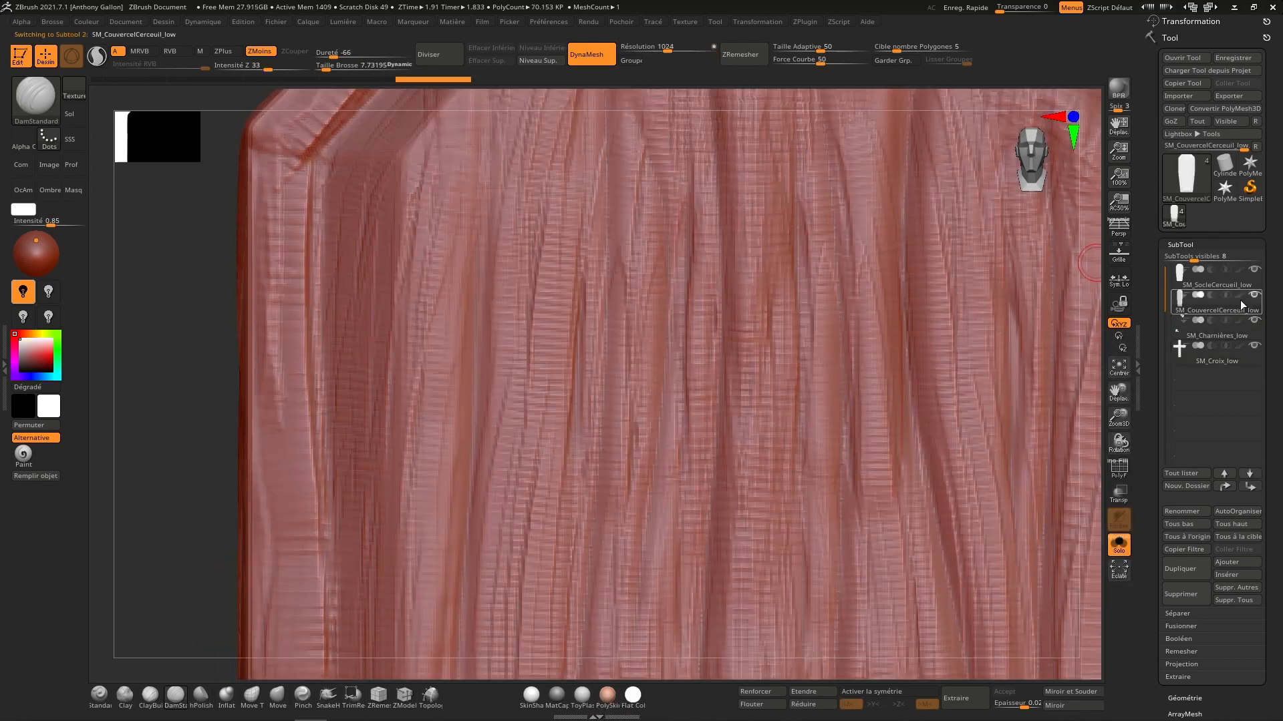
{"action": "right_click_drag", "start_coordinate": [935, 401], "coordinate": [871, 318], "text": "ctrl"}
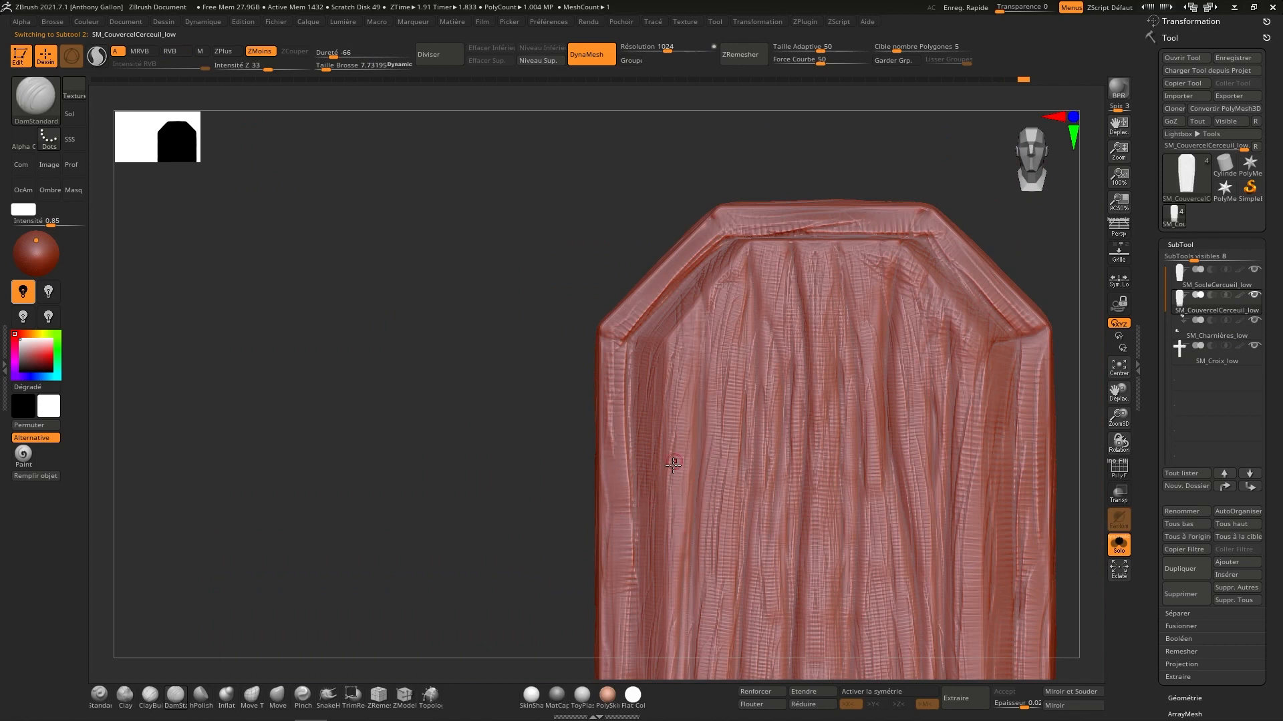
{"action": "left_click_drag", "start_coordinate": [666, 50], "coordinate": [660, 48]}
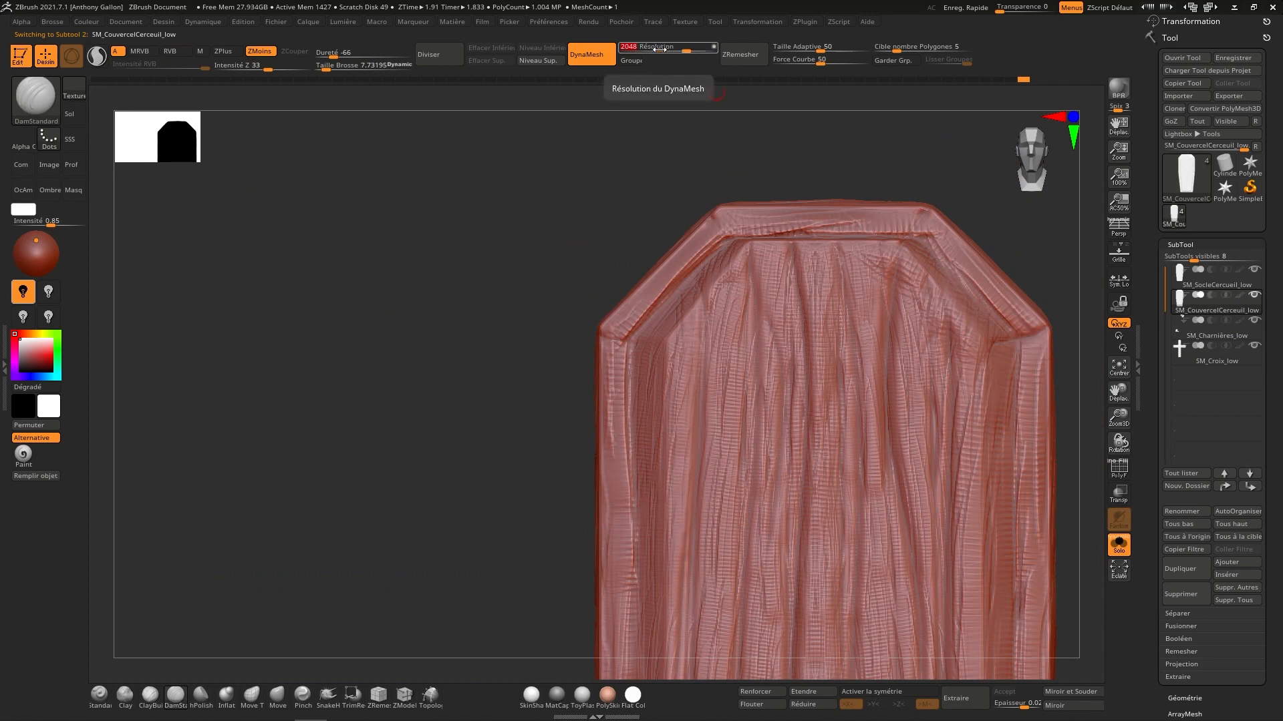
Step: Try remeshing the lid at DynaMesh resolution 2048, examine the rim at its head end, and undo the remesh
{"action": "key", "text": "ctrl"}
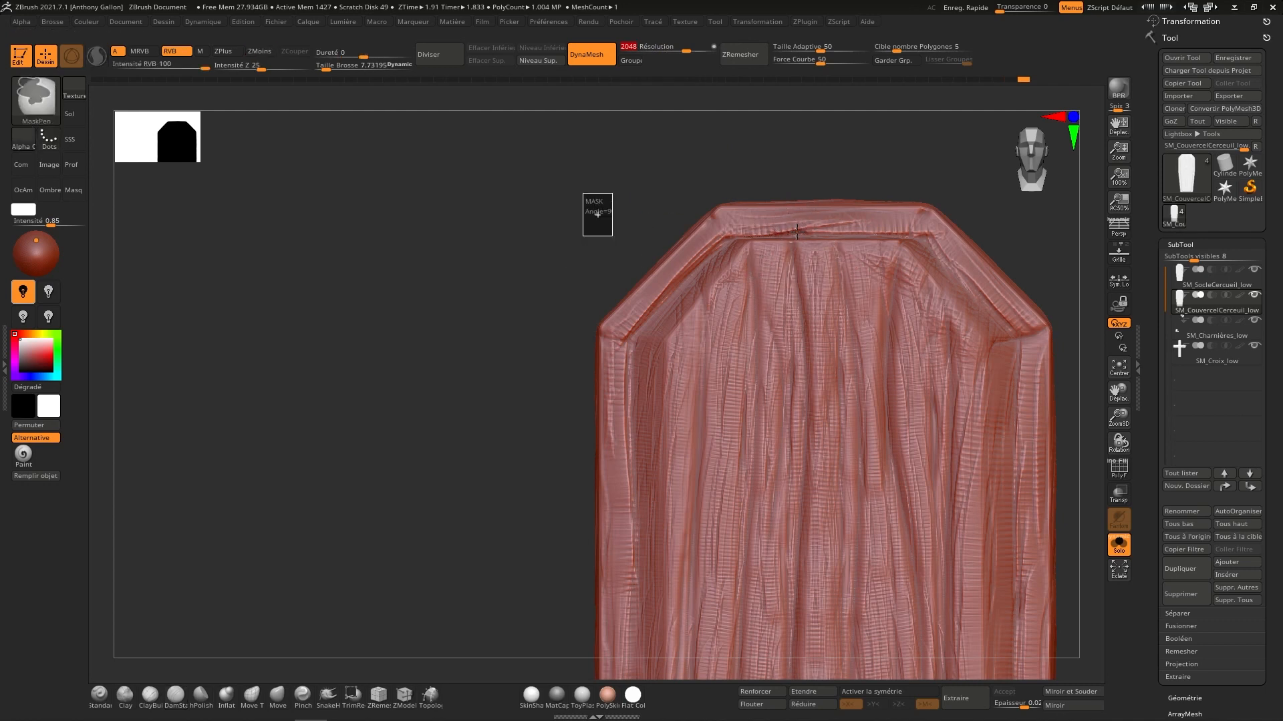
{"action": "left_click", "coordinate": [805, 195], "text": "ctrl"}
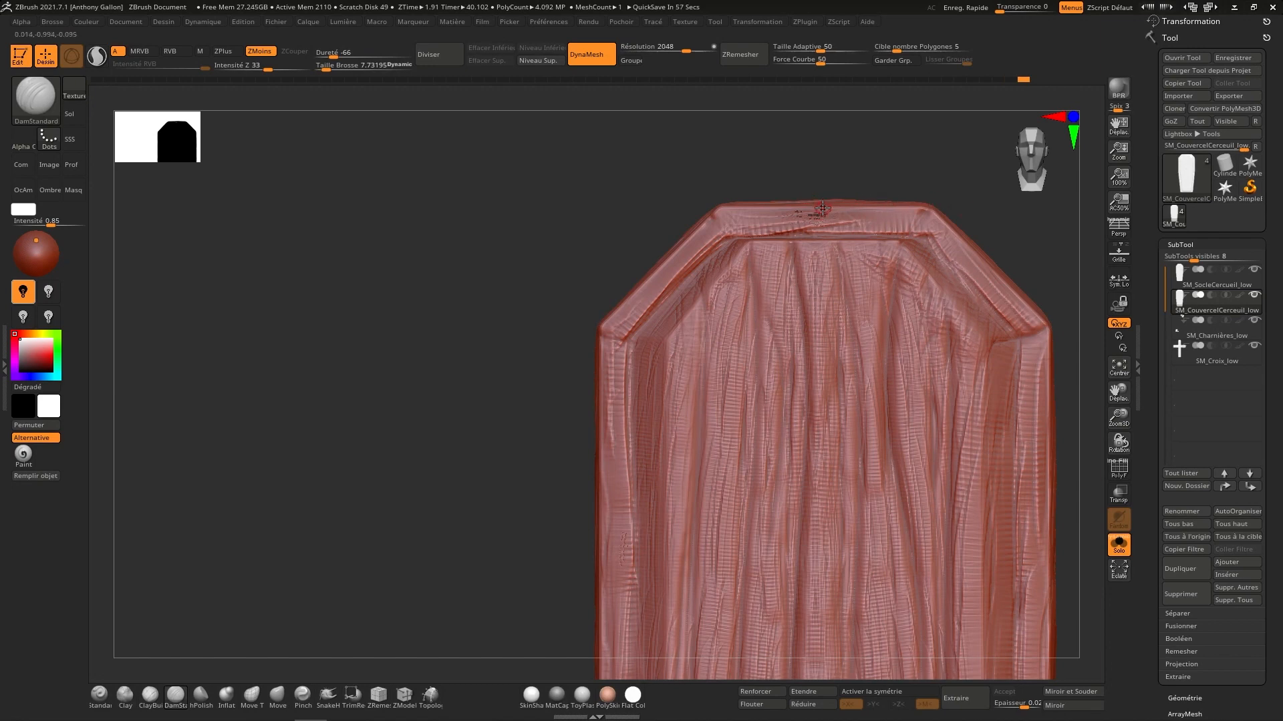
{"action": "right_click_drag", "start_coordinate": [822, 208], "coordinate": [780, 325], "text": "ctrl"}
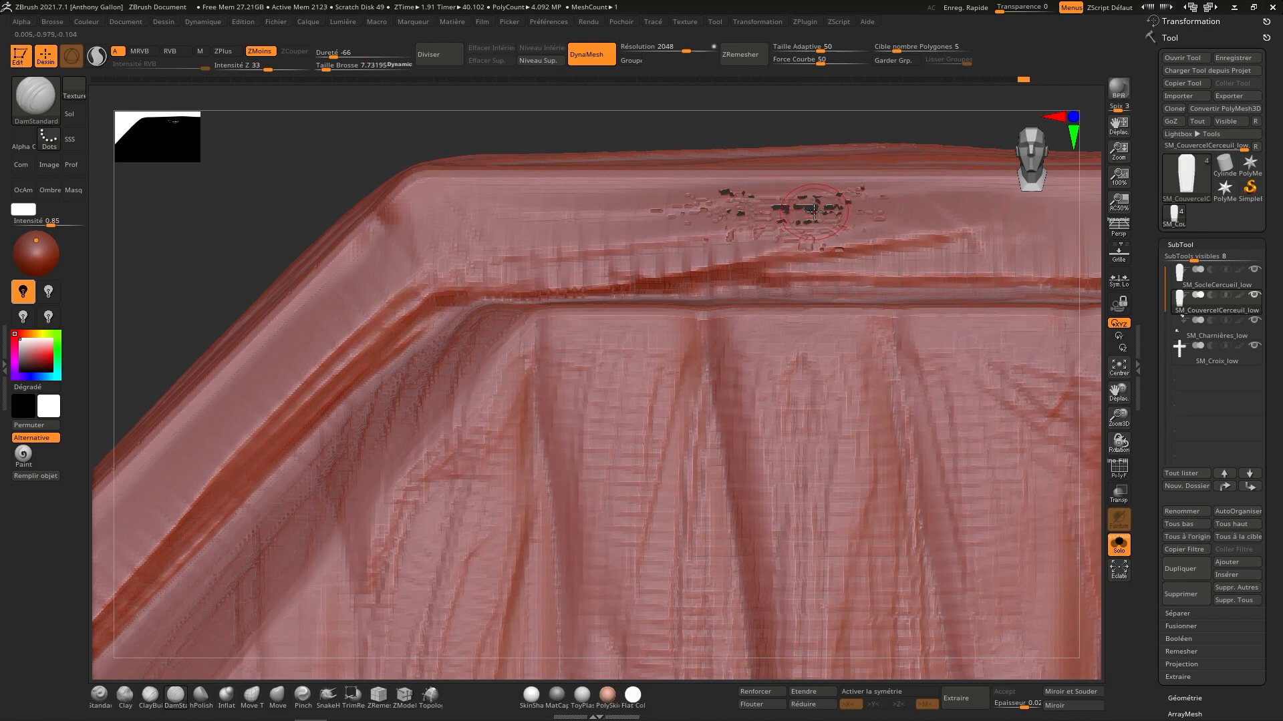
{"action": "right_click_drag", "start_coordinate": [810, 206], "coordinate": [804, 203], "text": "ctrl"}
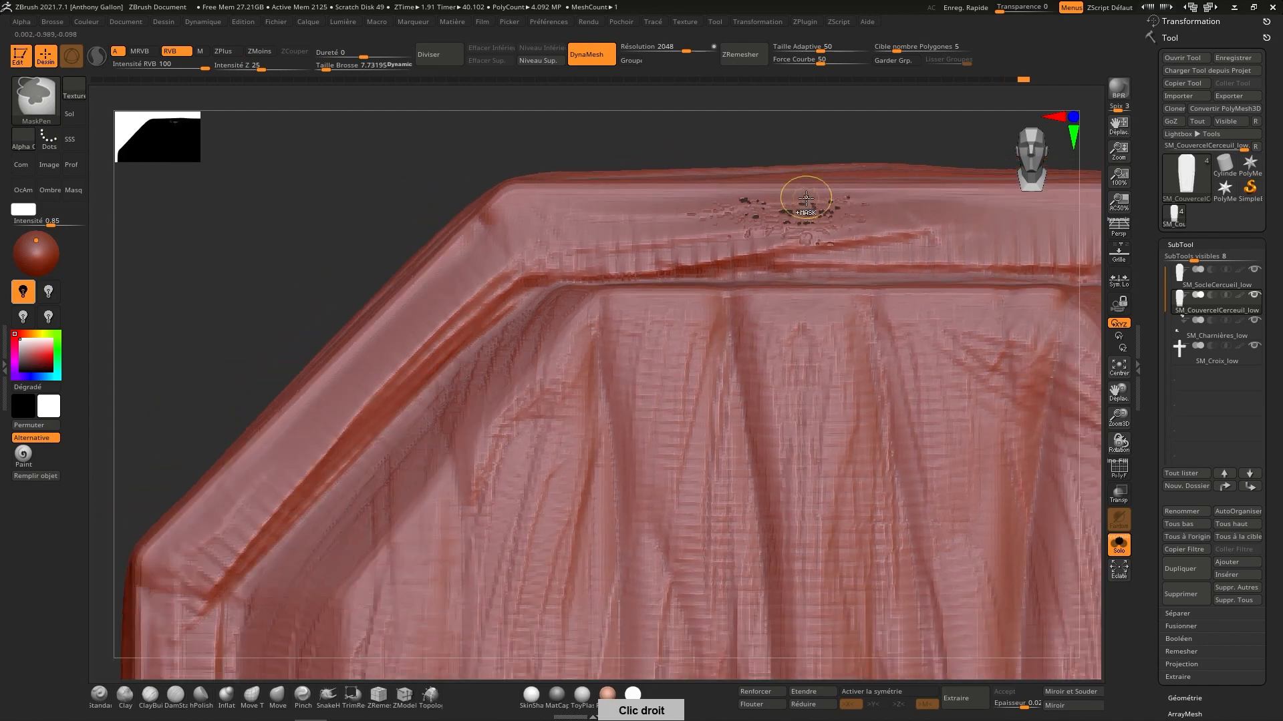
{"action": "key", "text": "ctrl+z"}
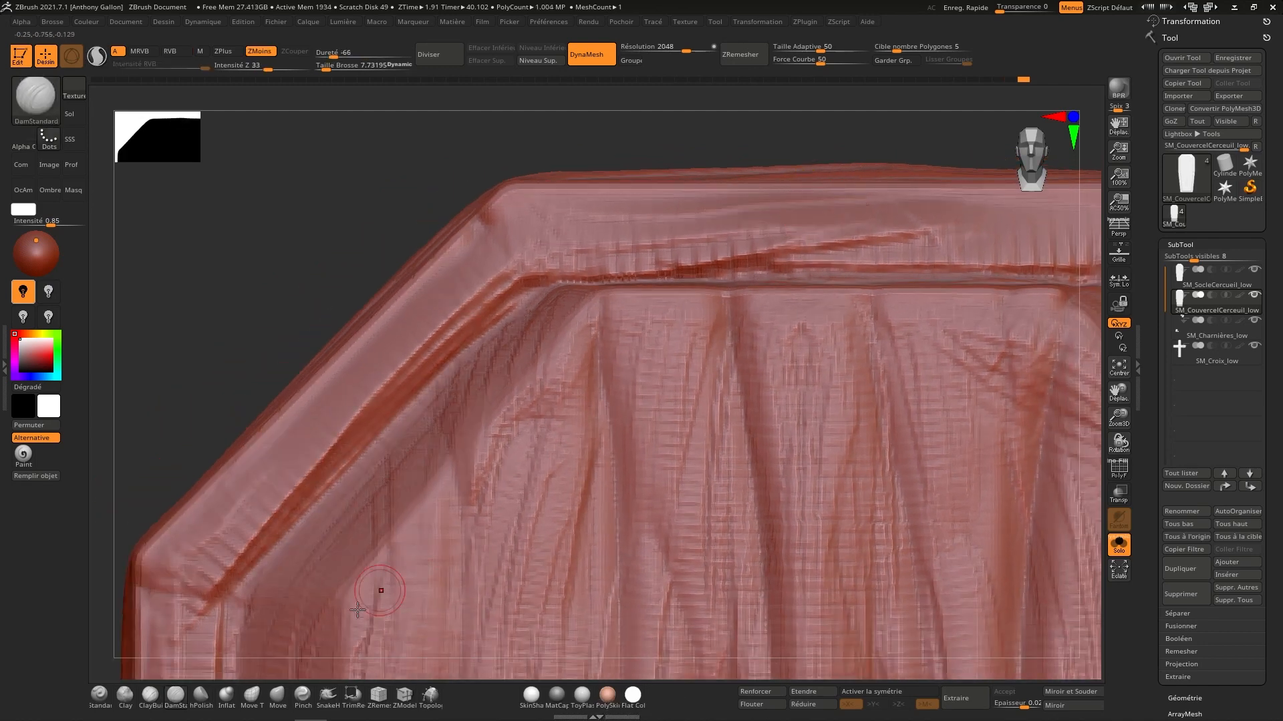
Step: Thicken the rim at the lid's head end with the Inflat brush at a size of about 36
{"action": "left_click", "coordinate": [227, 697]}
{"action": "key", "text": "s"}
{"action": "left_click_drag", "start_coordinate": [744, 260], "coordinate": [755, 259]}
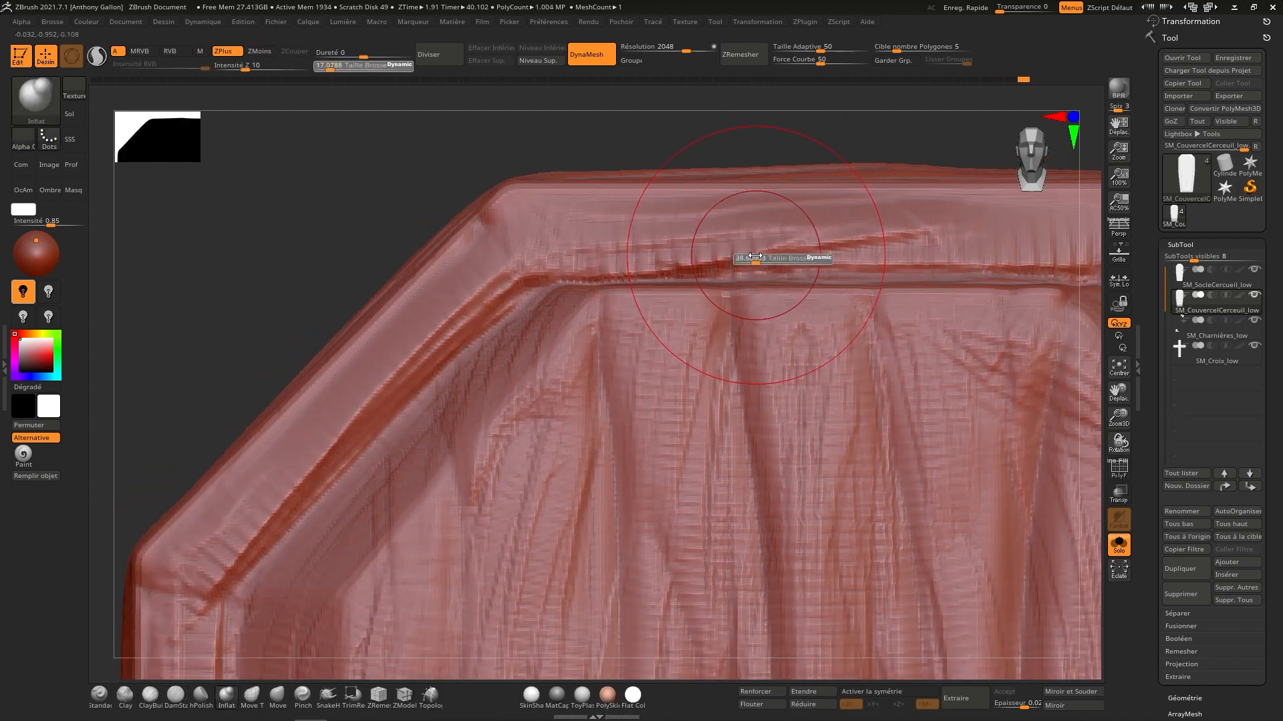
{"action": "mouse_move", "coordinate": [733, 210]}
{"action": "left_mouse_down"}
{"action": "mouse_move", "coordinate": [879, 213]}
{"action": "mouse_move", "coordinate": [716, 217]}
{"action": "mouse_move", "coordinate": [861, 216]}
{"action": "left_mouse_up"}
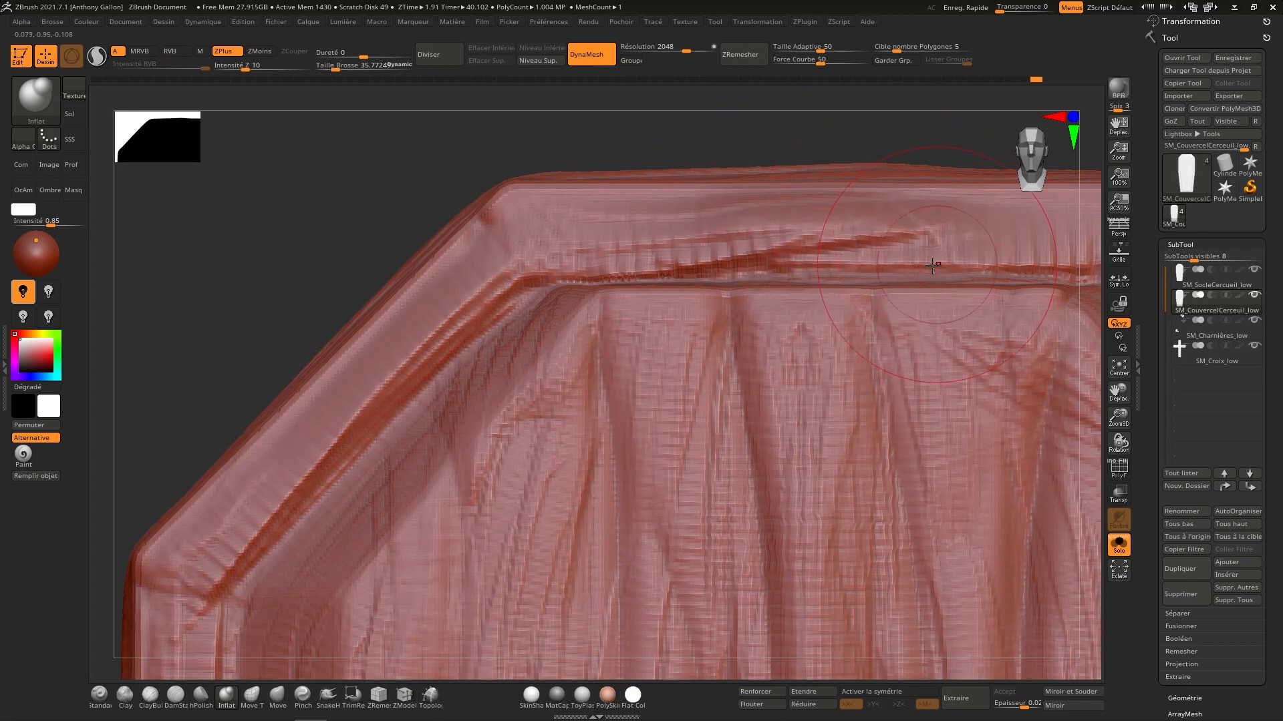
{"action": "mouse_move", "coordinate": [887, 261]}
{"action": "left_mouse_down", "text": "shift"}
{"action": "mouse_move", "coordinate": [752, 250]}
{"action": "mouse_move", "coordinate": [859, 222]}
{"action": "mouse_move", "coordinate": [806, 218]}
{"action": "mouse_move", "coordinate": [969, 224]}
{"action": "left_mouse_up", "text": "shift"}
{"action": "key", "text": "ctrl+z"}
Step: Remesh the lid at DynaMesh resolution 2048 and check the surface along its side edge
{"action": "mouse_move", "coordinate": [866, 385]}
{"action": "right_mouse_down", "text": "alt"}
{"action": "mouse_move", "coordinate": [876, 294]}
{"action": "mouse_move", "coordinate": [535, 208]}
{"action": "right_mouse_up", "text": "alt"}
{"action": "left_click_drag", "start_coordinate": [540, 185], "coordinate": [493, 249], "text": "ctrl"}
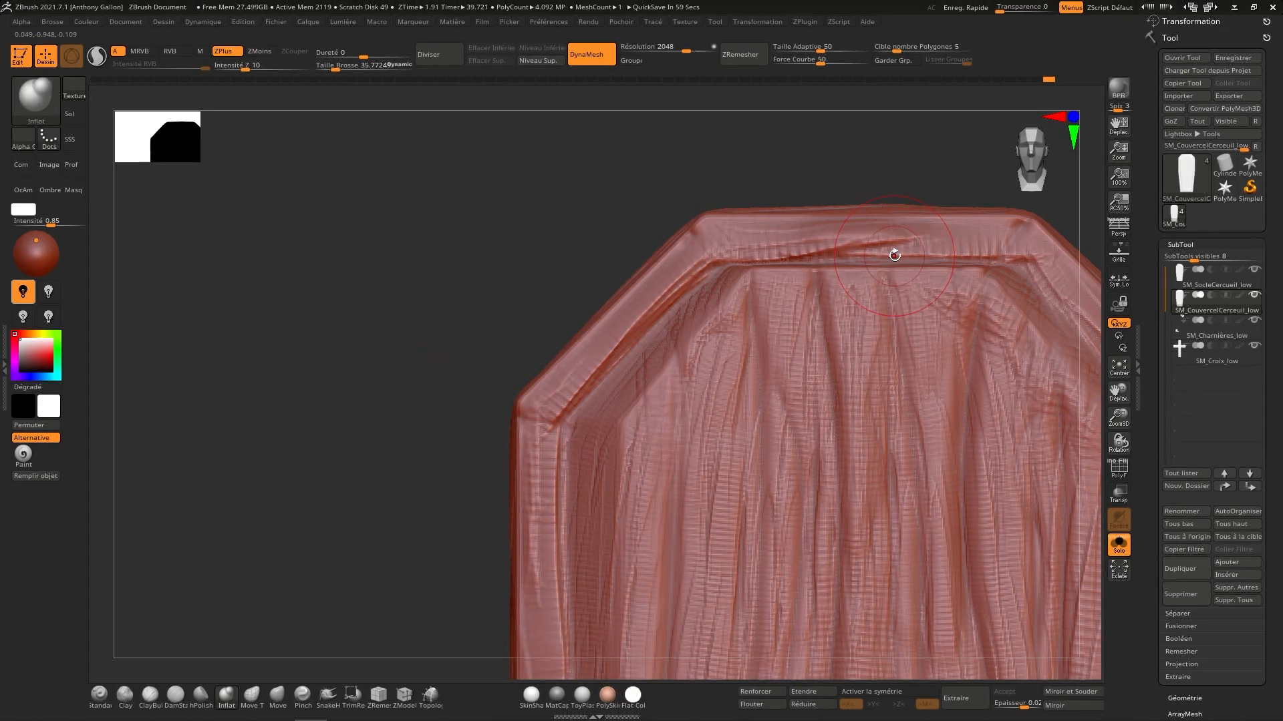
{"action": "right_click_drag", "start_coordinate": [866, 438], "coordinate": [853, 385]}
{"action": "right_click_drag", "start_coordinate": [1028, 170], "coordinate": [759, 252]}
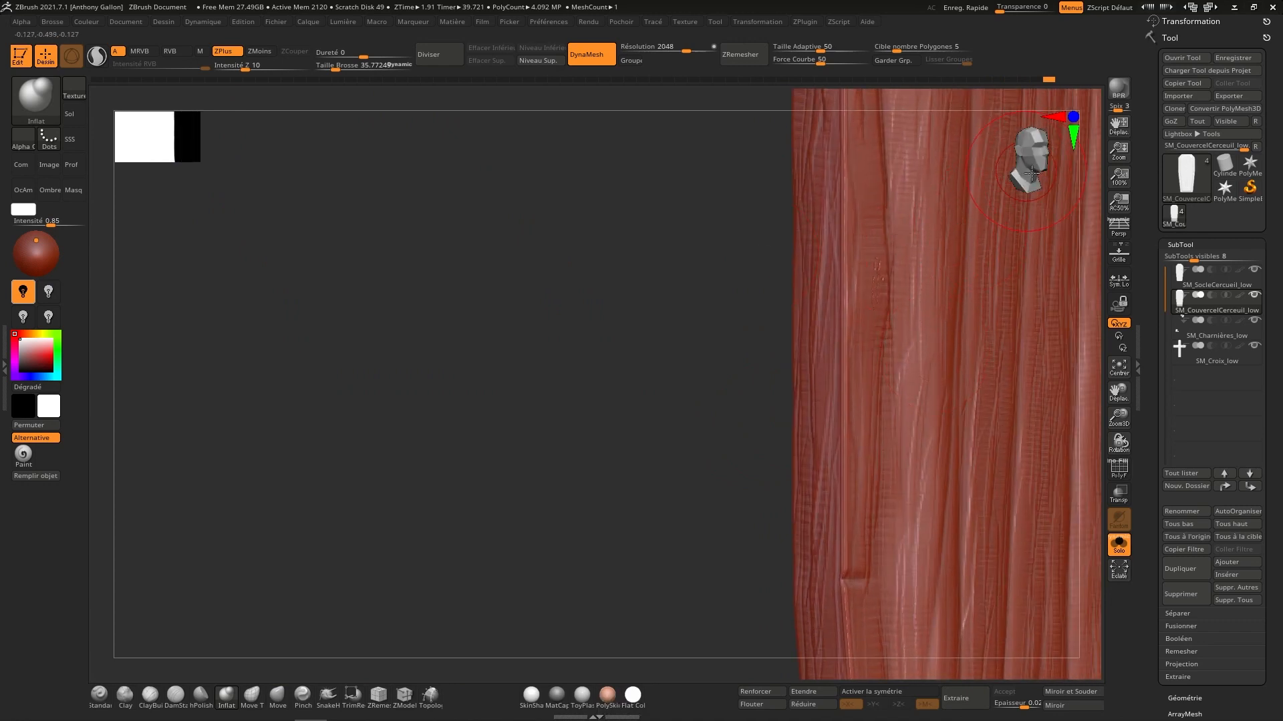
{"action": "mouse_move", "coordinate": [992, 227]}
{"action": "right_mouse_down", "text": "alt"}
{"action": "mouse_move", "coordinate": [854, 326]}
{"action": "mouse_move", "coordinate": [762, 359]}
{"action": "mouse_move", "coordinate": [760, 226]}
{"action": "right_mouse_up", "text": "alt"}
{"action": "left_click", "coordinate": [1010, 179]}
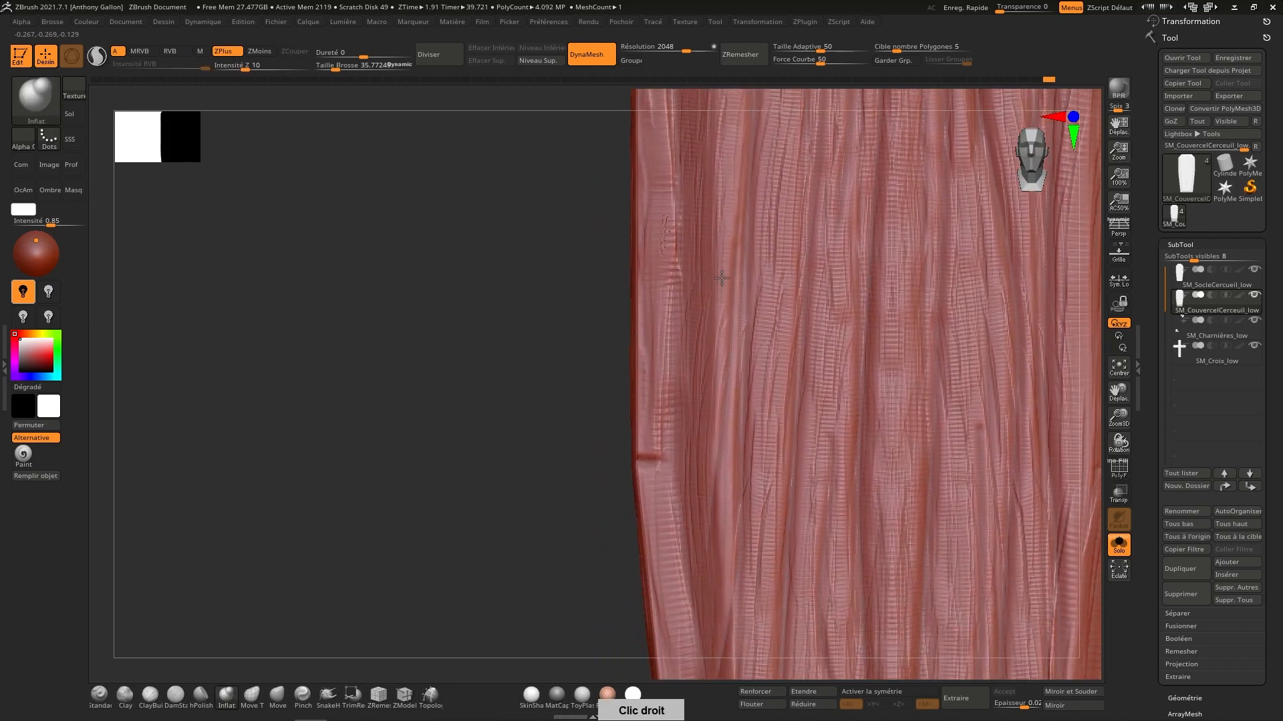
Step: Examine the lid's top surface along both side rims from the foot end to the head end for remeshing defects
{"action": "right_click_drag", "start_coordinate": [822, 459], "coordinate": [784, 330], "text": "alt"}
{"action": "right_click_drag", "start_coordinate": [779, 502], "coordinate": [771, 317], "text": "alt"}
{"action": "right_click_drag", "start_coordinate": [770, 445], "coordinate": [726, 251], "text": "alt"}
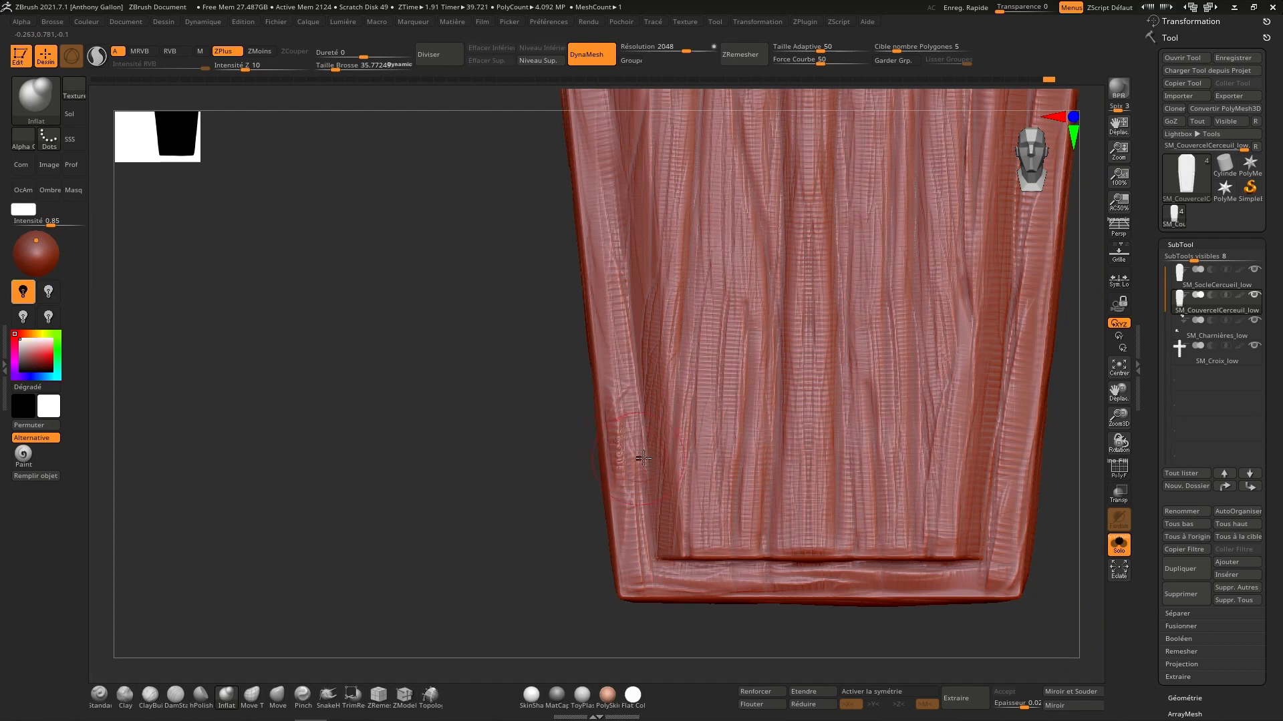
{"action": "right_click_drag", "start_coordinate": [1014, 456], "coordinate": [946, 488], "text": "alt"}
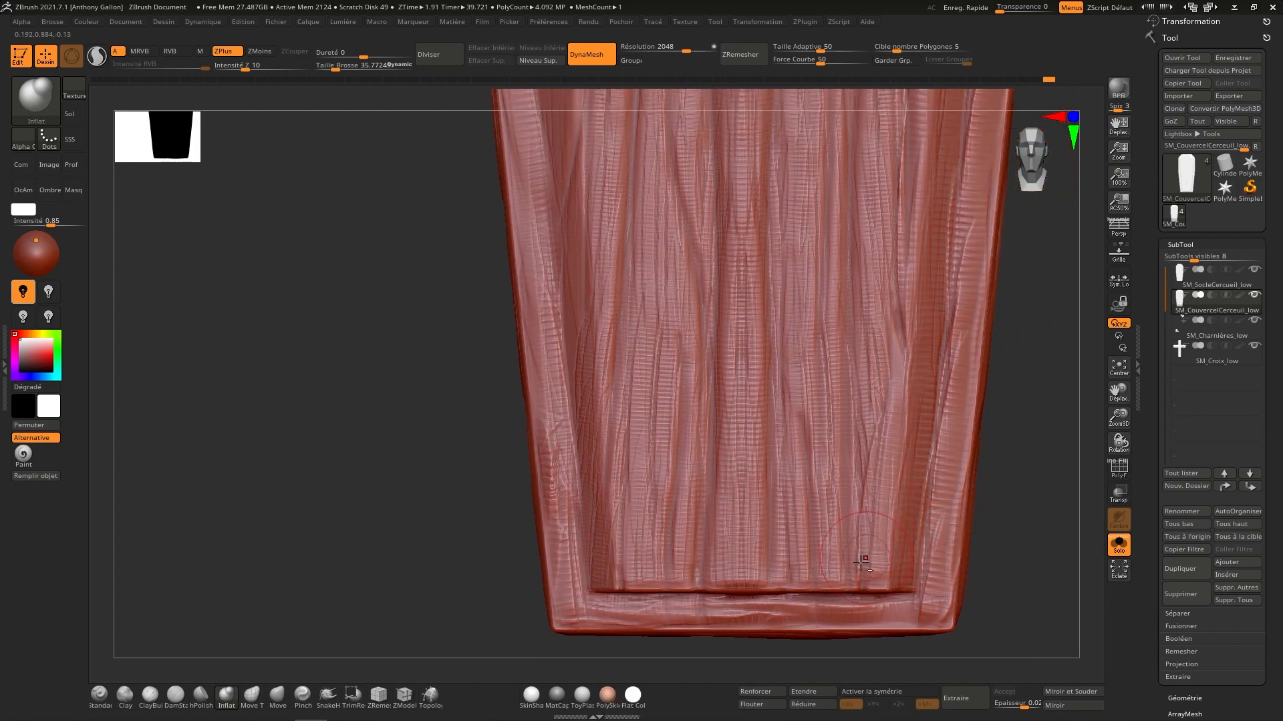
{"action": "mouse_move", "coordinate": [973, 260]}
{"action": "right_mouse_down", "text": "alt"}
{"action": "mouse_move", "coordinate": [910, 461]}
{"action": "mouse_move", "coordinate": [906, 604]}
{"action": "right_mouse_up", "text": "alt"}
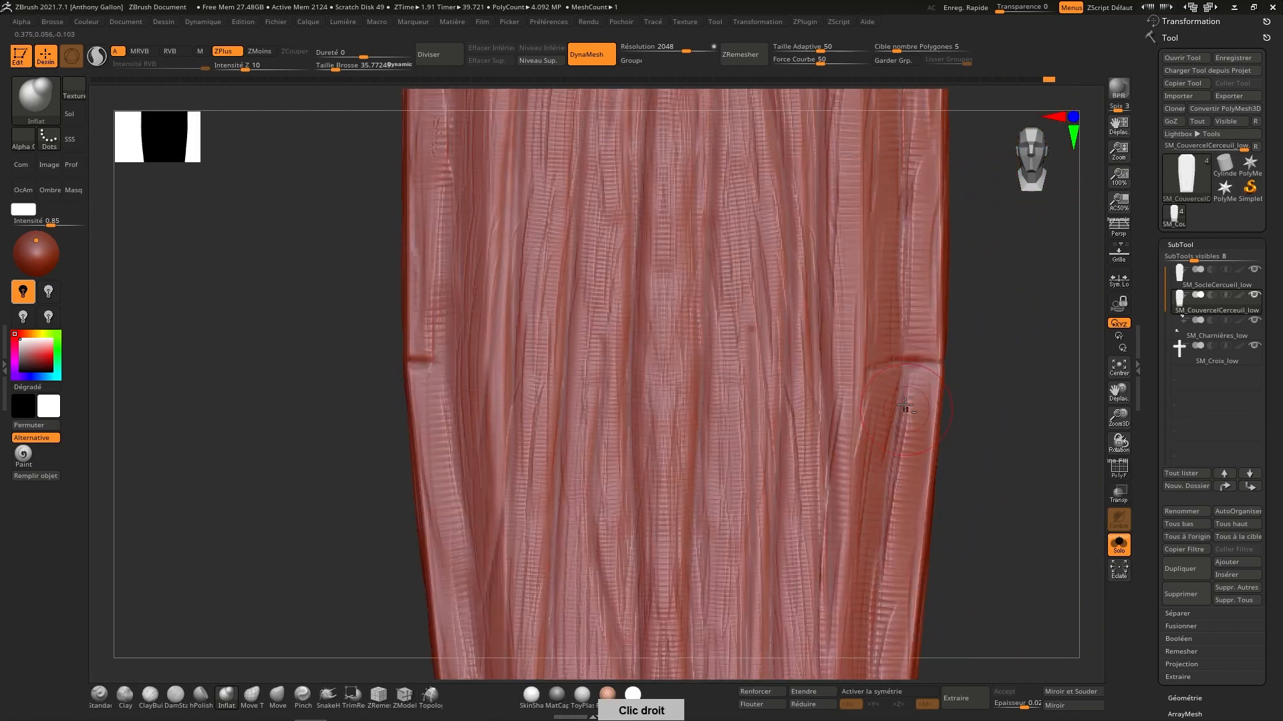
{"action": "right_click_drag", "start_coordinate": [917, 281], "coordinate": [907, 594], "text": "alt"}
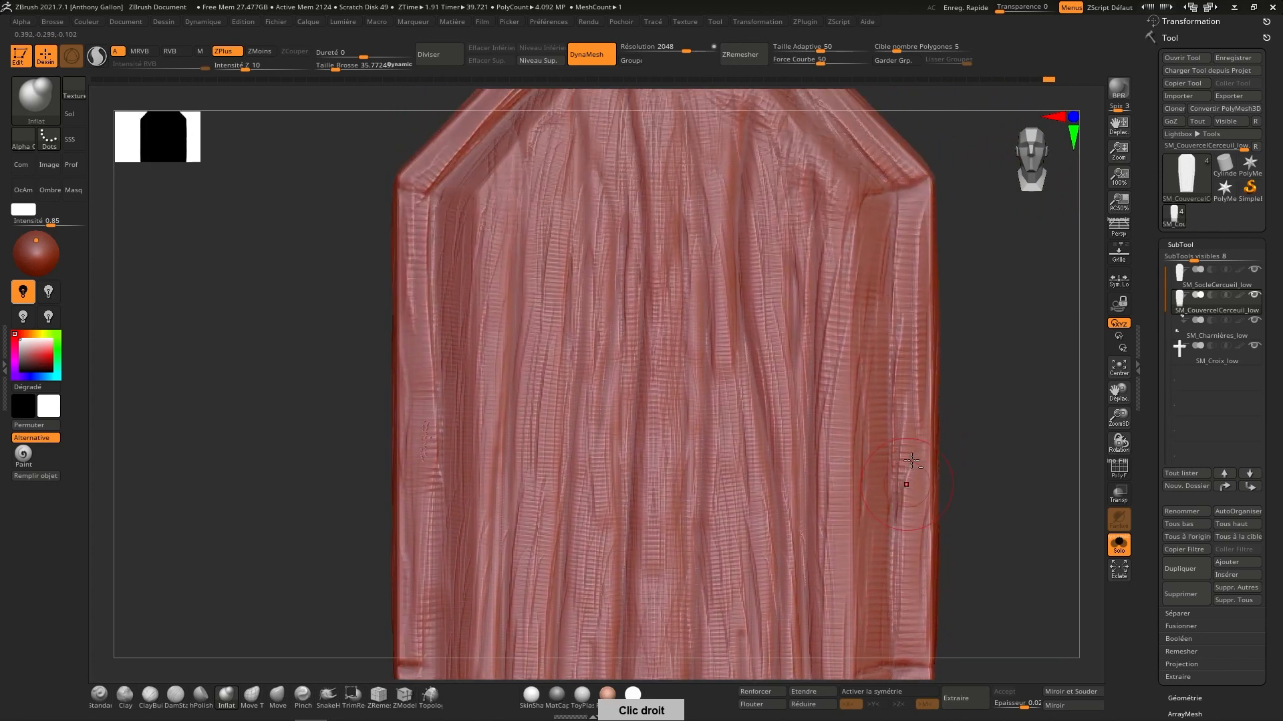
{"action": "mouse_move", "coordinate": [908, 431]}
{"action": "right_mouse_down", "text": "alt"}
{"action": "mouse_move", "coordinate": [907, 537]}
{"action": "mouse_move", "coordinate": [941, 481]}
{"action": "mouse_move", "coordinate": [893, 443]}
{"action": "mouse_move", "coordinate": [936, 298]}
{"action": "right_mouse_up", "text": "alt"}
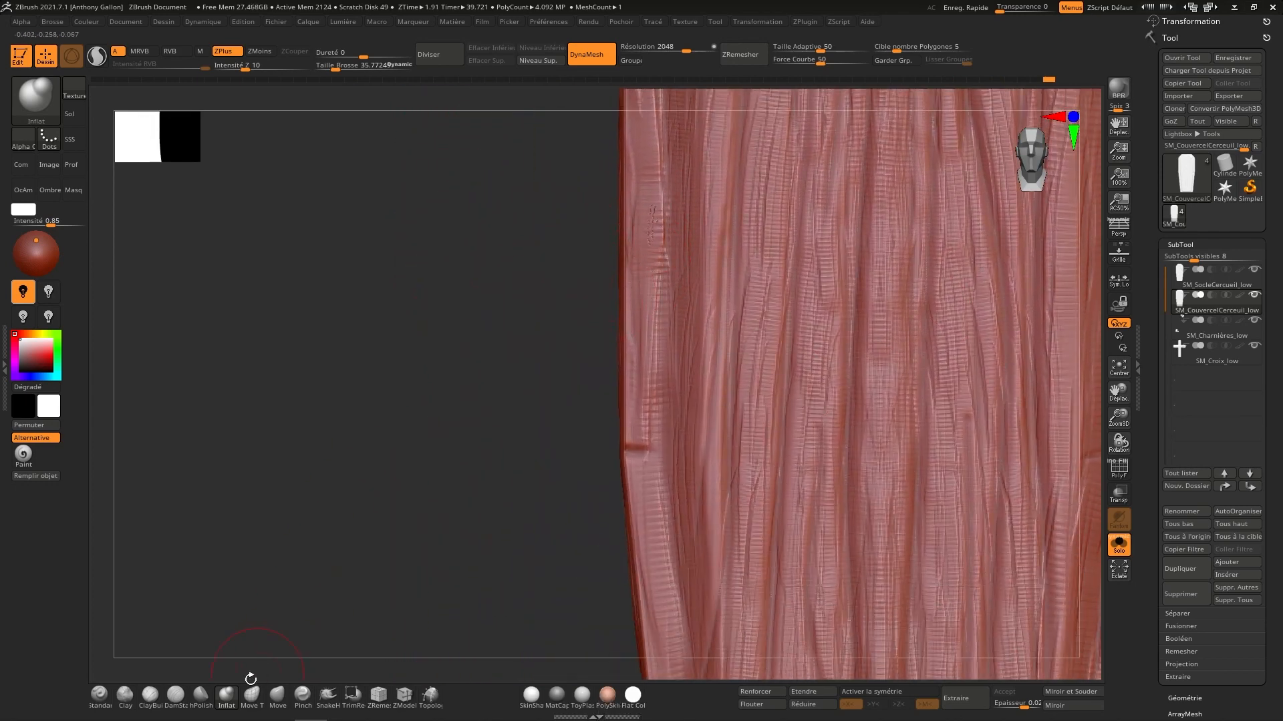
Step: Smooth the rough patch on the lid's left rim above the notch and remesh the lid with DynaMesh at resolution 2048
{"action": "key", "text": "b"}
{"action": "key", "text": "shift"}
{"action": "left_click_drag", "start_coordinate": [503, 250], "coordinate": [532, 334], "text": "ctrl"}
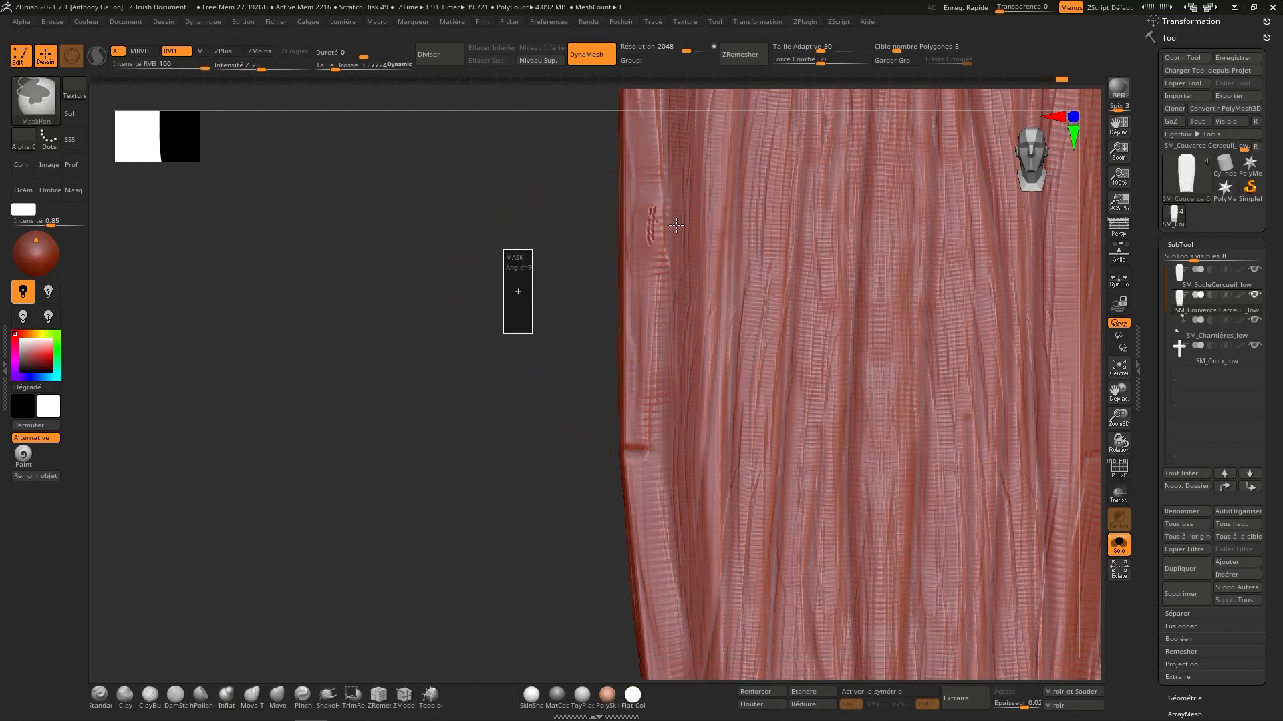
{"action": "key", "text": "shift"}
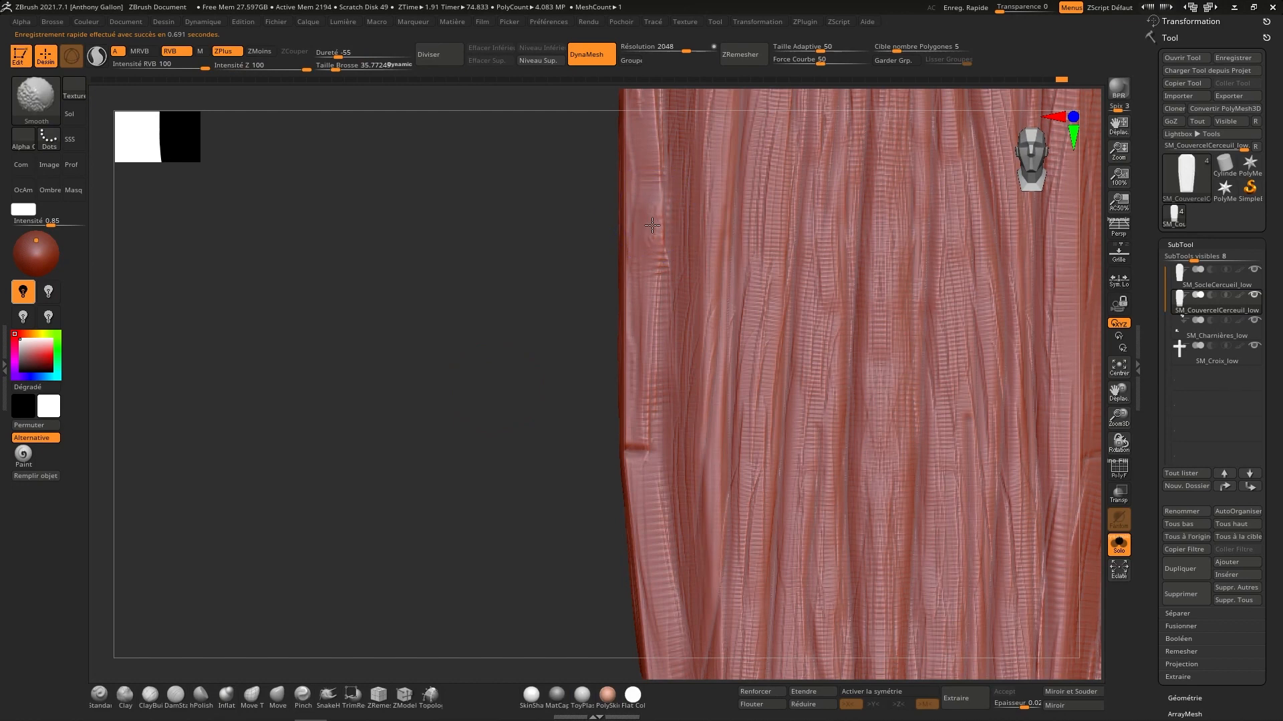
{"action": "left_click_drag", "start_coordinate": [656, 206], "coordinate": [663, 191], "text": "shift"}
Step: Smooth the rough patch on the left rim near the foot end and remesh the lid with DynaMesh at resolution 2048
{"action": "right_click_drag", "start_coordinate": [722, 410], "coordinate": [705, 253], "text": "alt"}
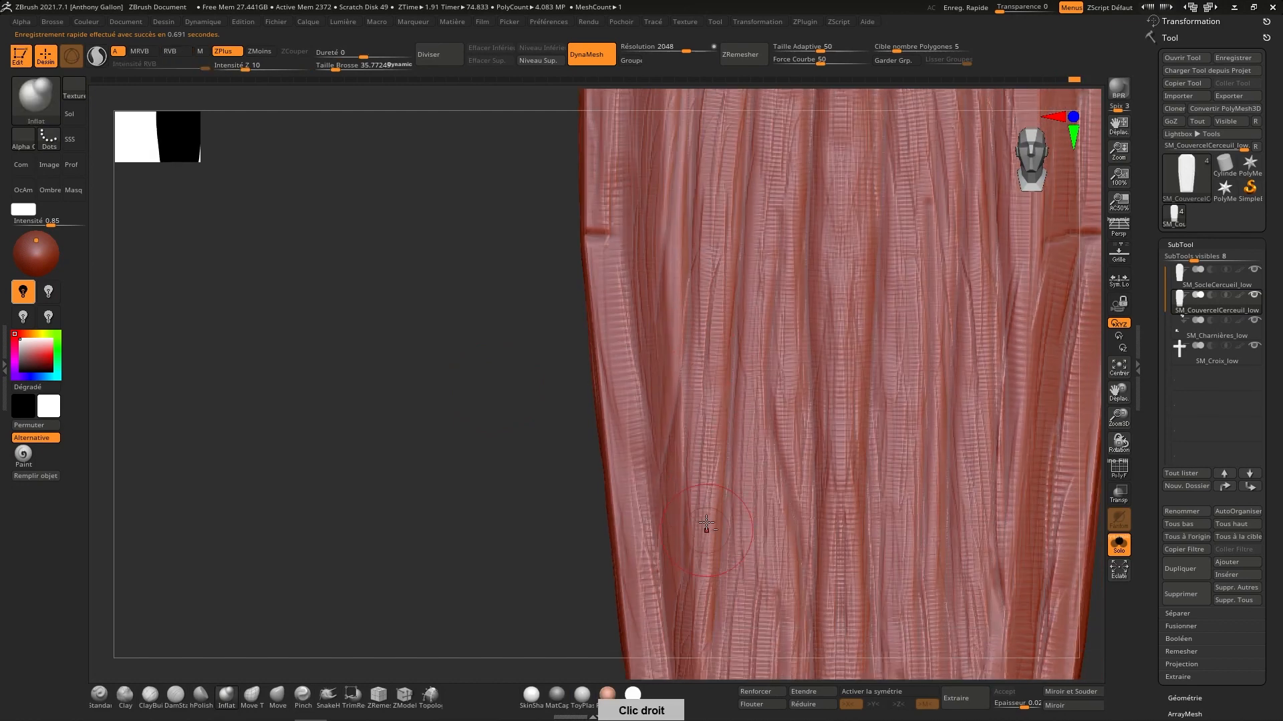
{"action": "right_click_drag", "start_coordinate": [708, 524], "coordinate": [727, 374], "text": "alt"}
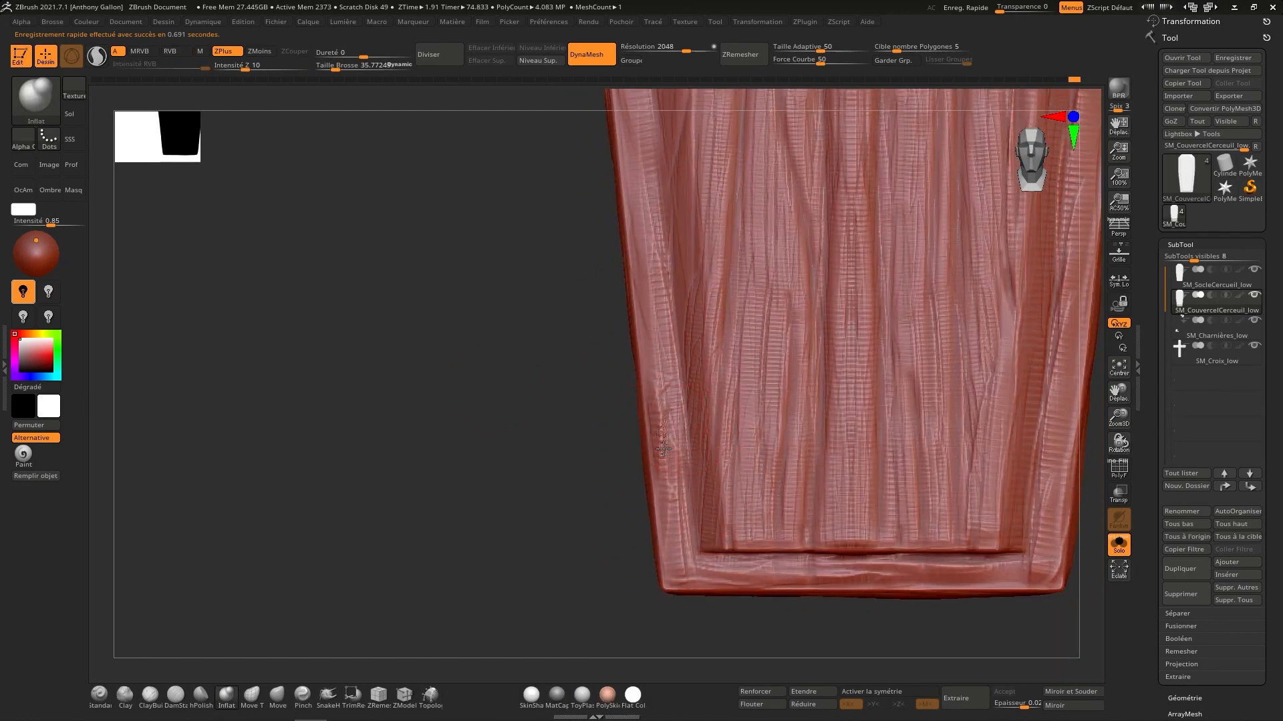
{"action": "left_click_drag", "start_coordinate": [664, 447], "coordinate": [663, 423], "text": "shift"}
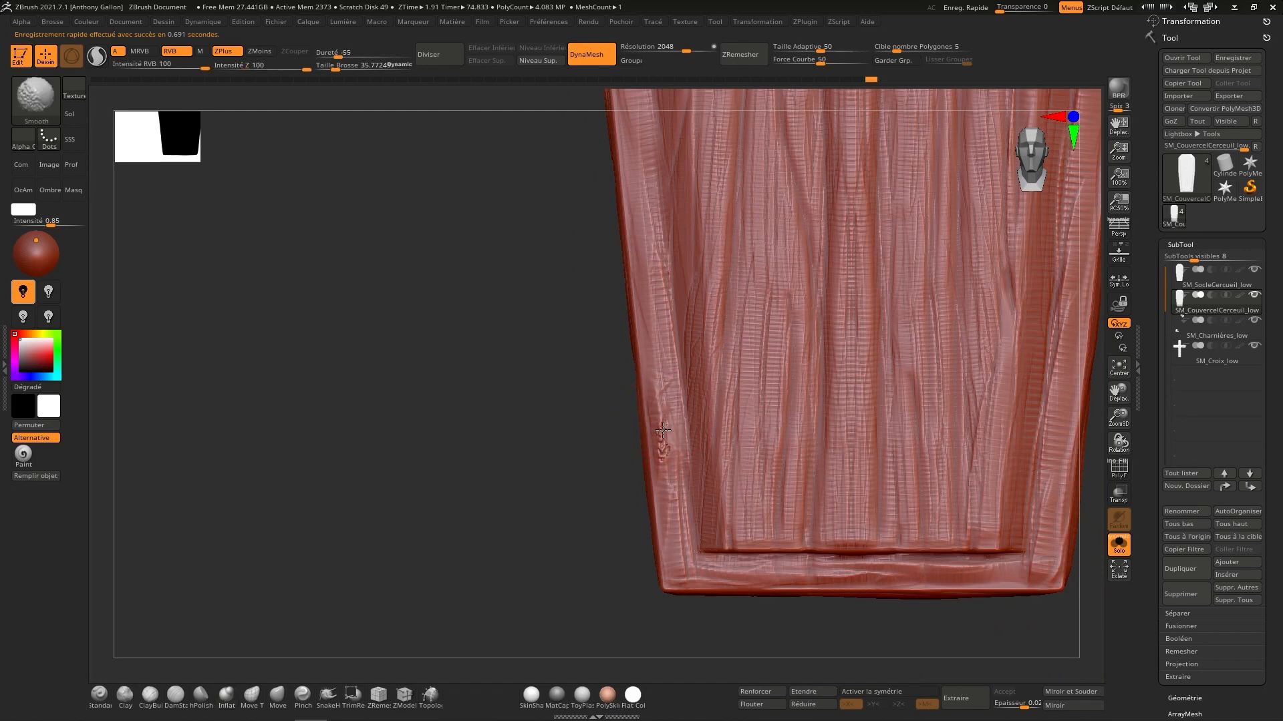
{"action": "mouse_move", "coordinate": [663, 431]}
{"action": "right_mouse_down", "text": "ctrl"}
{"action": "mouse_move", "coordinate": [672, 490]}
{"action": "mouse_move", "coordinate": [652, 471]}
{"action": "right_mouse_up", "text": "ctrl"}
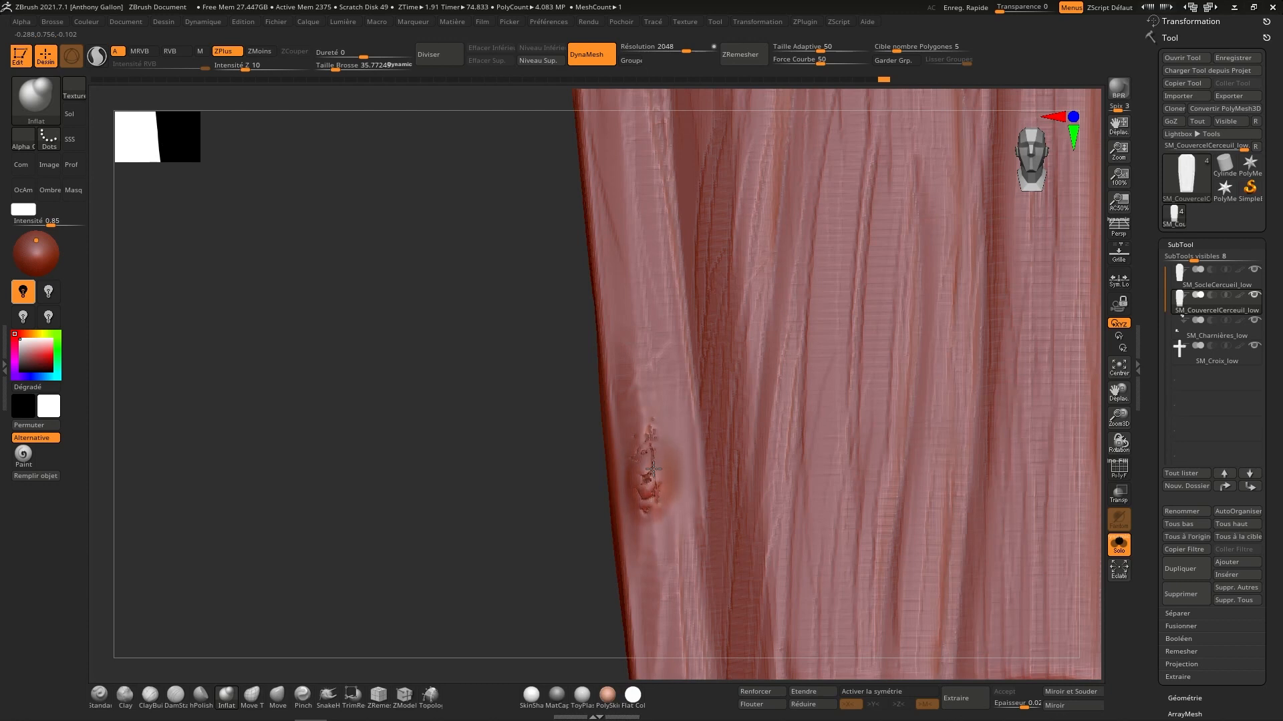
{"action": "left_click_drag", "start_coordinate": [530, 390], "coordinate": [524, 441], "text": "ctrl"}
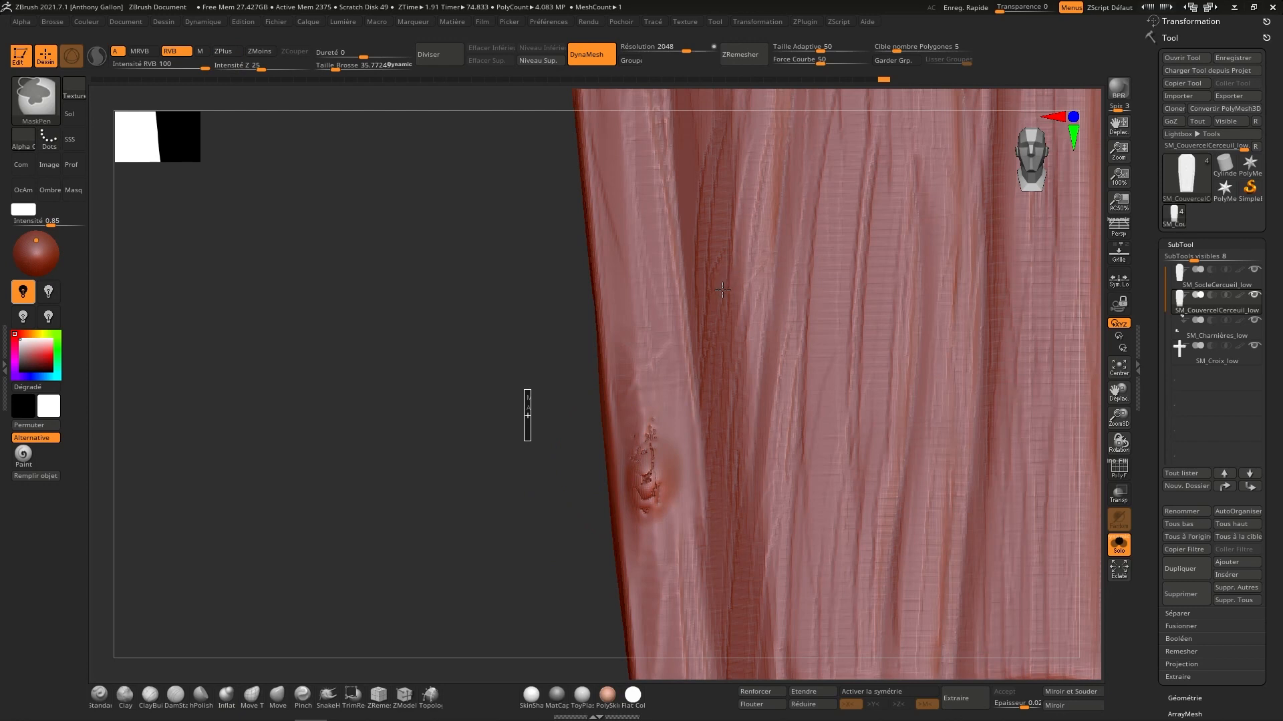
Step: Fill the remaining dents on the left rim near the foot end with the ClayBuildup brush at size about 23, and smooth the fill
{"action": "left_click", "coordinate": [148, 696]}
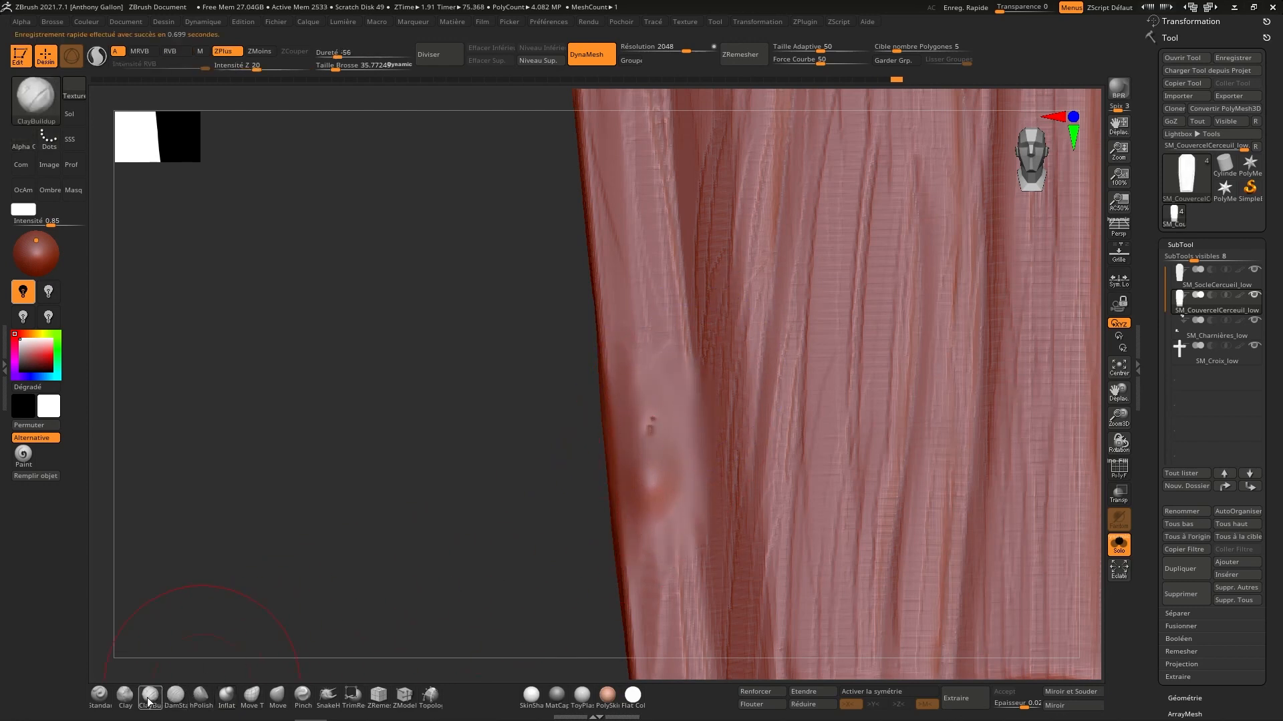
{"action": "key", "text": "s"}
{"action": "left_click_drag", "start_coordinate": [663, 444], "coordinate": [646, 433]}
{"action": "key", "text": "s"}
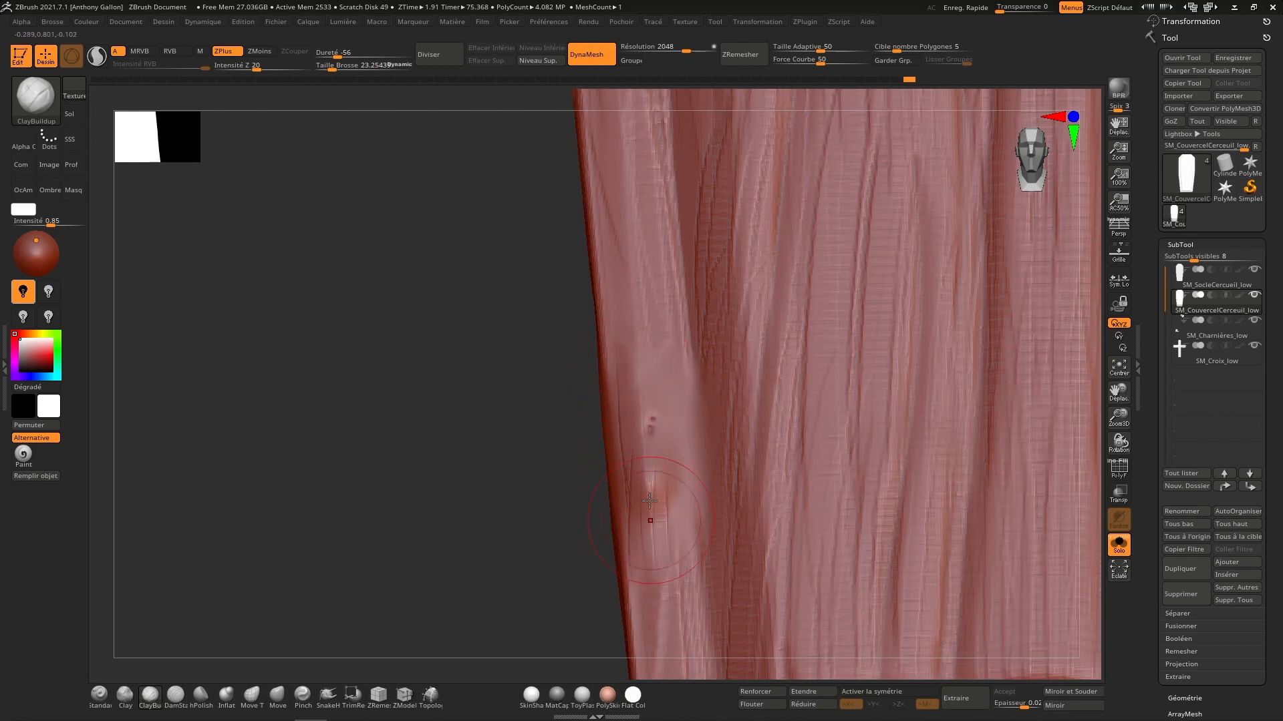
{"action": "left_click_drag", "start_coordinate": [650, 500], "coordinate": [681, 575]}
{"action": "mouse_move", "coordinate": [665, 377]}
{"action": "left_mouse_down"}
{"action": "mouse_move", "coordinate": [658, 366]}
{"action": "mouse_move", "coordinate": [653, 435]}
{"action": "left_mouse_up"}
{"action": "mouse_move", "coordinate": [668, 370]}
{"action": "left_mouse_down", "text": "shift"}
{"action": "mouse_move", "coordinate": [653, 510]}
{"action": "mouse_move", "coordinate": [678, 501]}
{"action": "left_mouse_up", "text": "shift"}
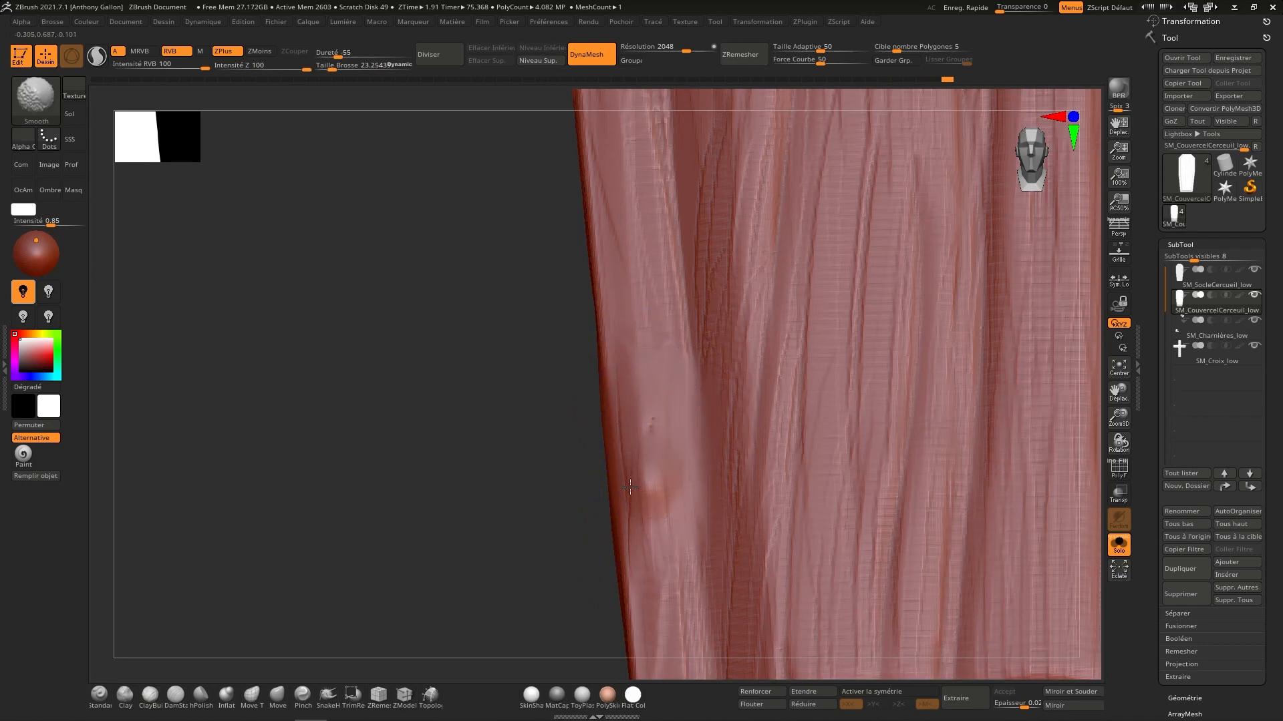
Step: Smooth the rim around the lid's foot end and the lower planks with a brush size of about 45
{"action": "mouse_move", "coordinate": [664, 472]}
{"action": "right_mouse_down"}
{"action": "mouse_move", "coordinate": [673, 386]}
{"action": "mouse_move", "coordinate": [675, 434]}
{"action": "right_mouse_up"}
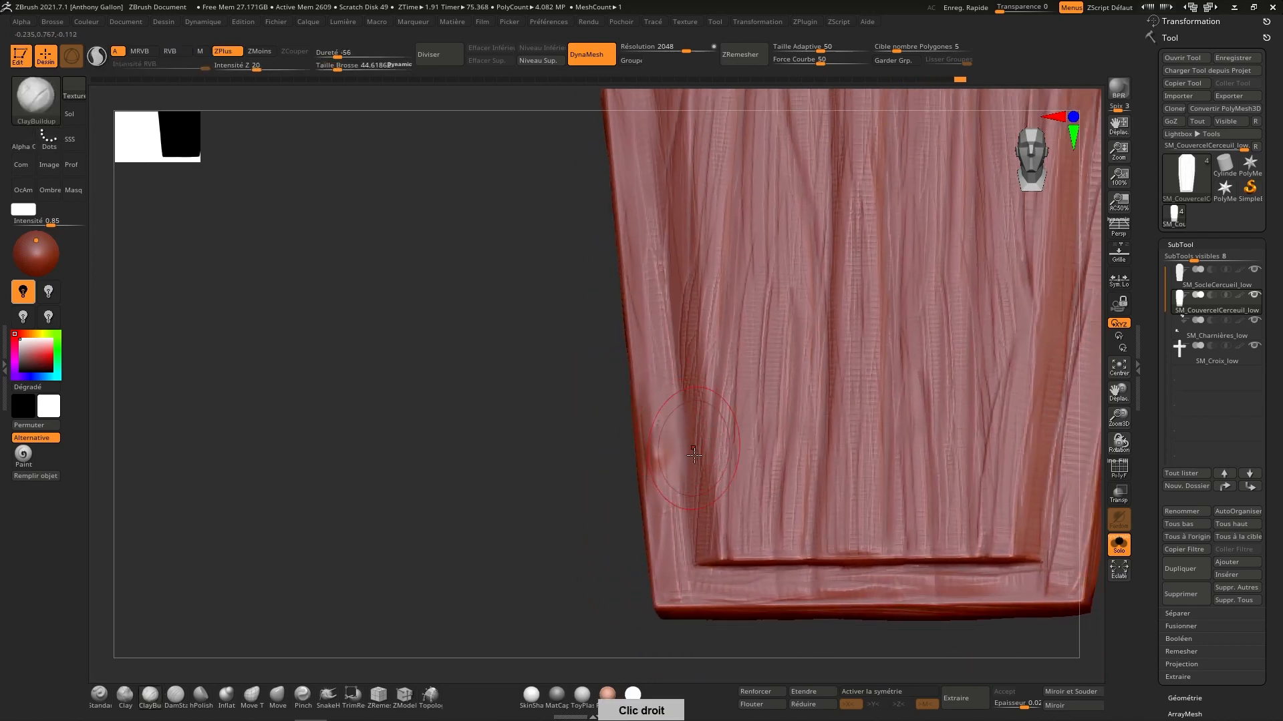
{"action": "mouse_move", "coordinate": [676, 477]}
{"action": "left_mouse_down", "text": "shift"}
{"action": "mouse_move", "coordinate": [672, 553]}
{"action": "mouse_move", "coordinate": [669, 508]}
{"action": "mouse_move", "coordinate": [666, 541]}
{"action": "mouse_move", "coordinate": [685, 585]}
{"action": "mouse_move", "coordinate": [882, 574]}
{"action": "mouse_move", "coordinate": [843, 578]}
{"action": "left_mouse_up", "text": "shift"}
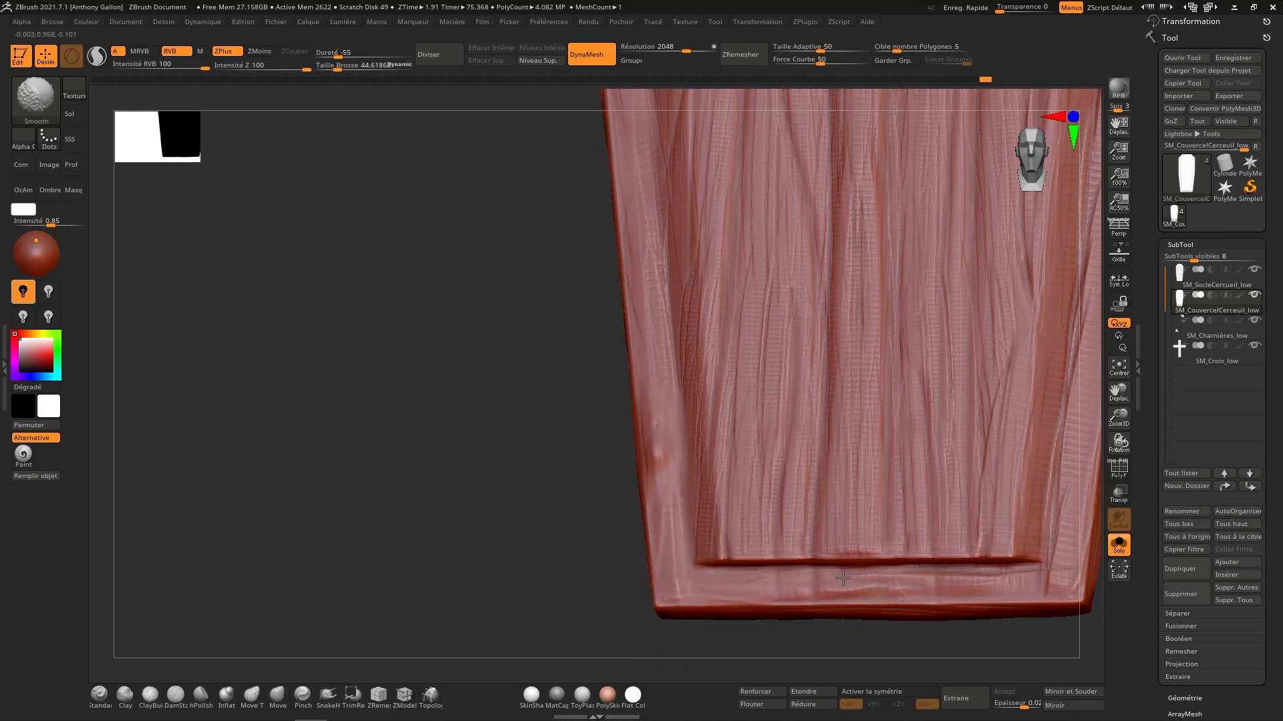
{"action": "left_click_drag", "start_coordinate": [1019, 566], "coordinate": [1047, 555], "text": "shift"}
{"action": "left_click_drag", "start_coordinate": [861, 466], "coordinate": [864, 420], "text": "shift"}
Step: Smooth the left rim and neighbouring planks from the lid's lower half up to the head end's angled rim
{"action": "right_click_drag", "start_coordinate": [711, 324], "coordinate": [679, 361]}
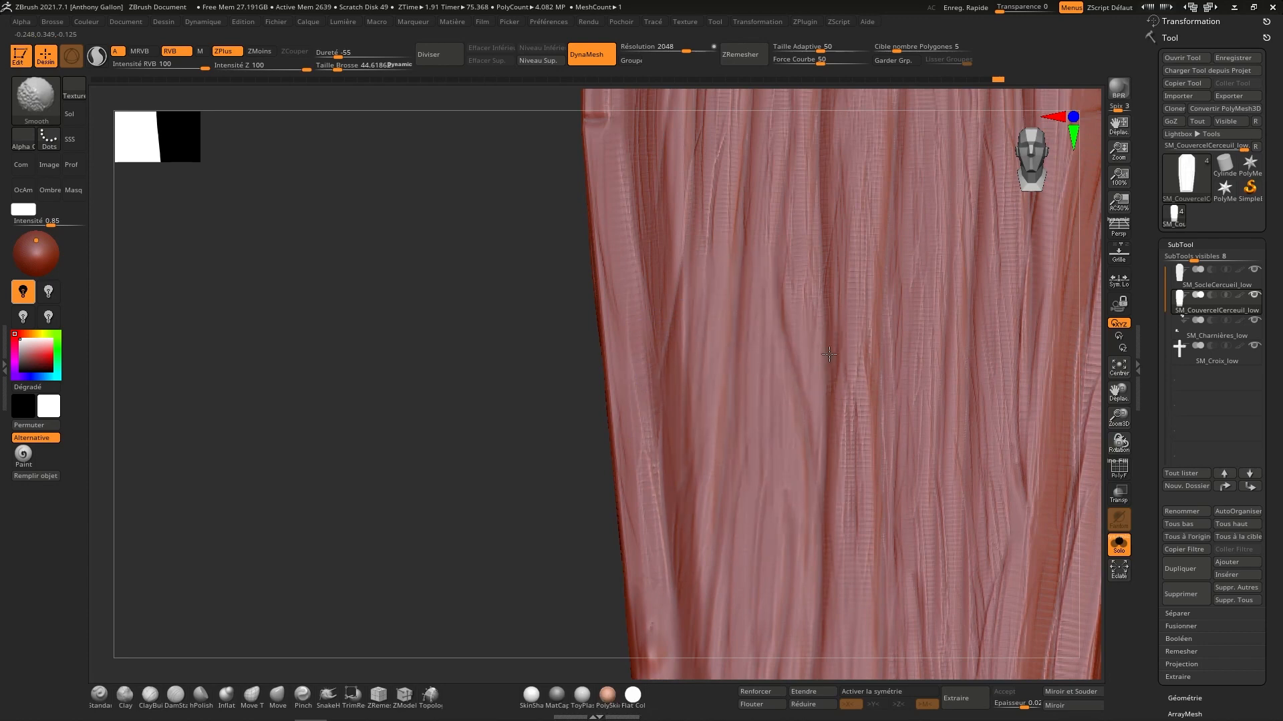
{"action": "right_click_drag", "start_coordinate": [828, 355], "coordinate": [782, 544]}
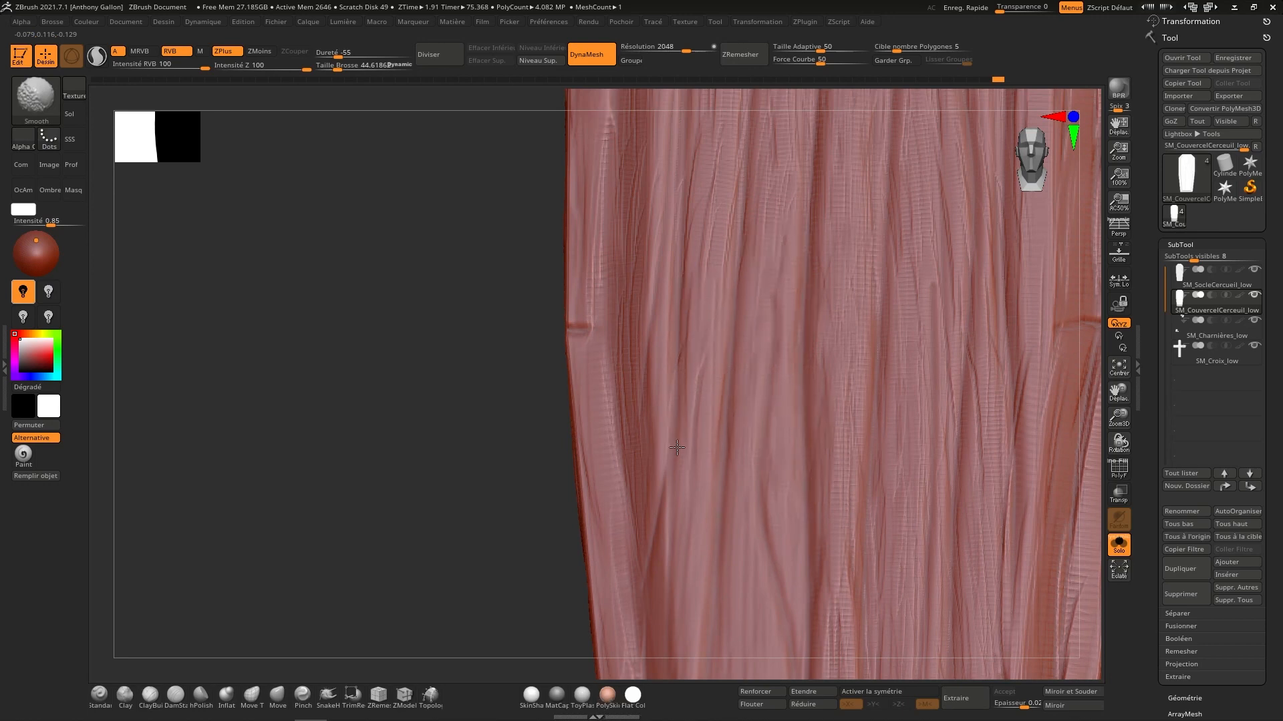
{"action": "right_click_drag", "start_coordinate": [676, 278], "coordinate": [641, 423]}
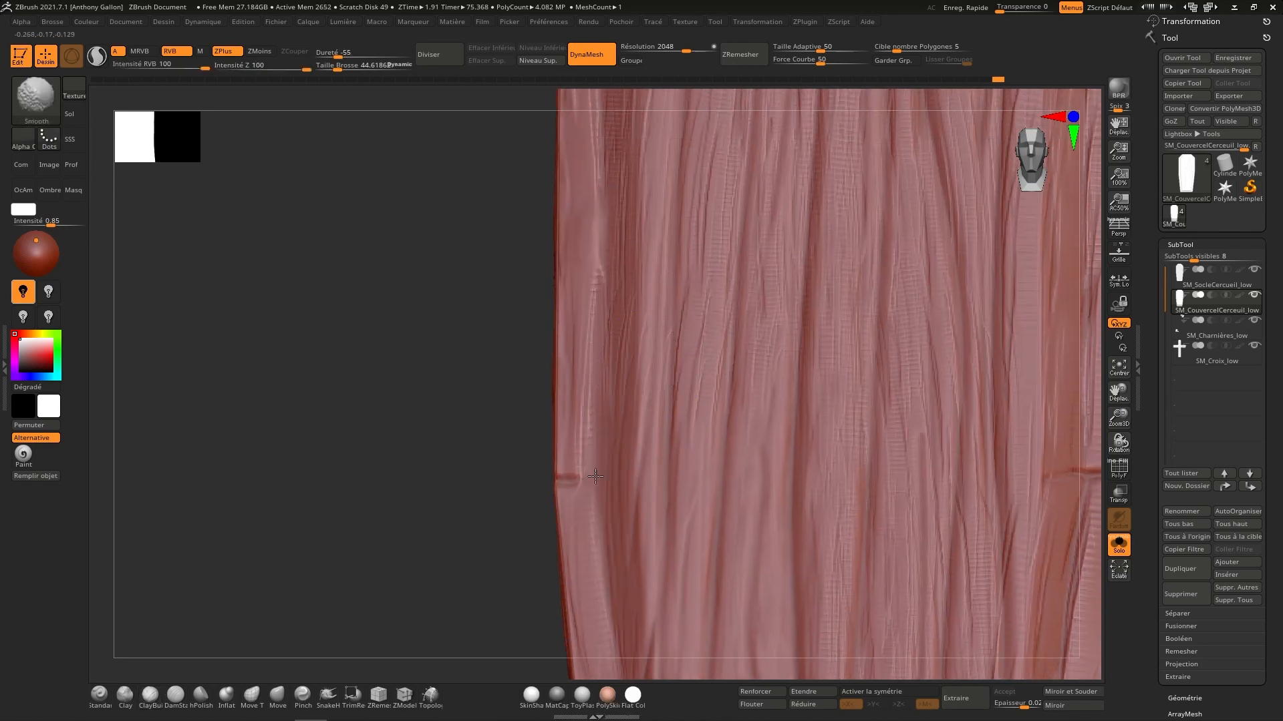
{"action": "right_click_drag", "start_coordinate": [576, 540], "coordinate": [574, 483]}
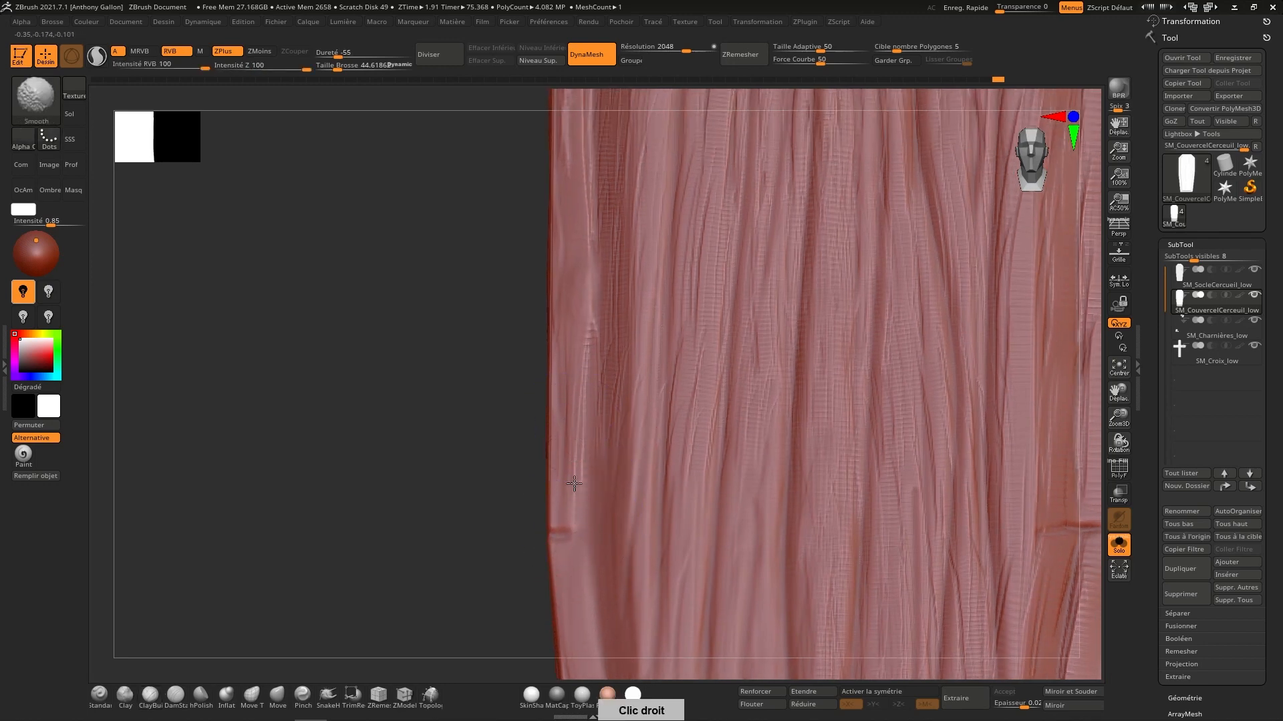
{"action": "right_click_drag", "start_coordinate": [600, 273], "coordinate": [588, 375]}
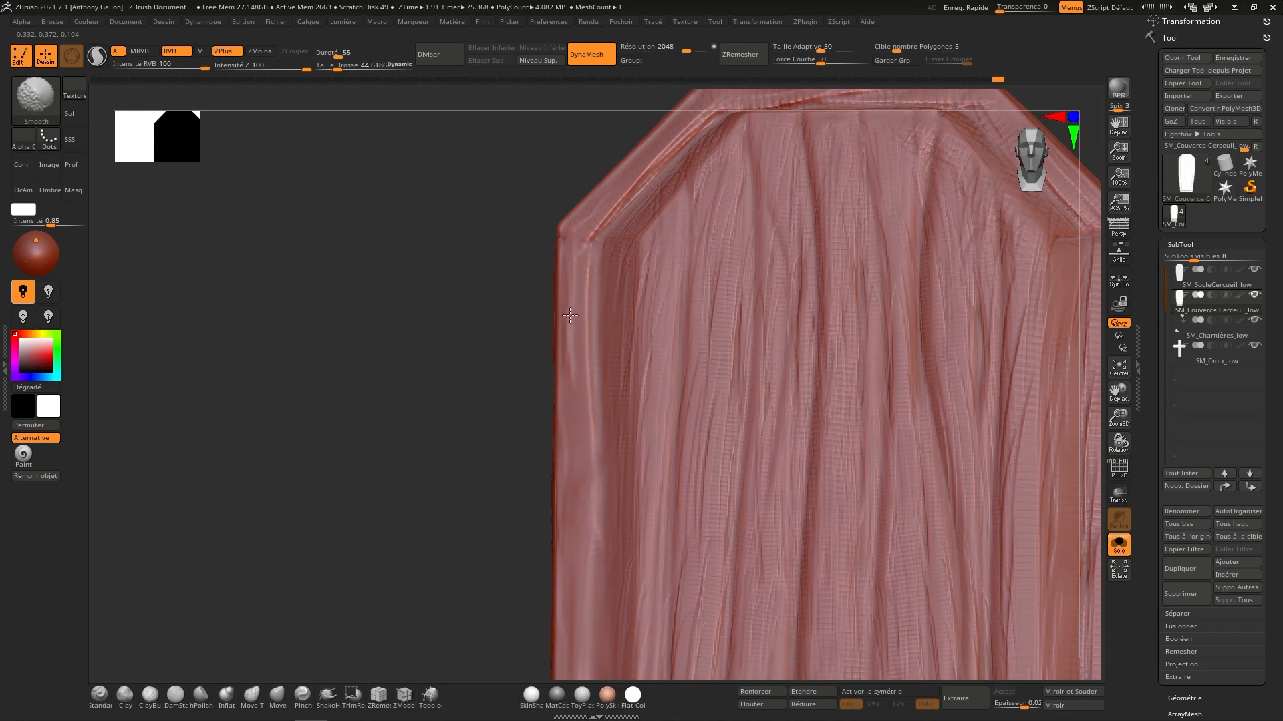
{"action": "right_click_drag", "start_coordinate": [734, 99], "coordinate": [738, 193]}
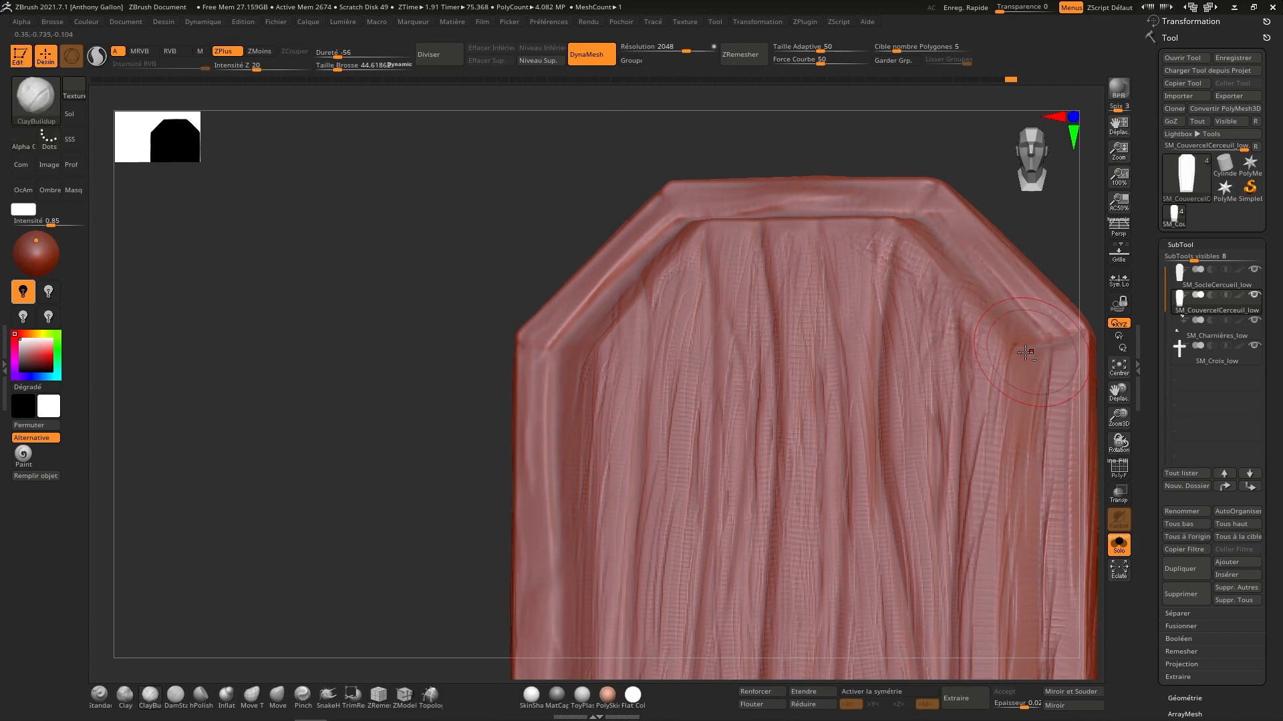
Step: Smooth the lid's right rim from the head-end corner down past the notch to the foot end
{"action": "right_click_drag", "start_coordinate": [1055, 356], "coordinate": [873, 263]}
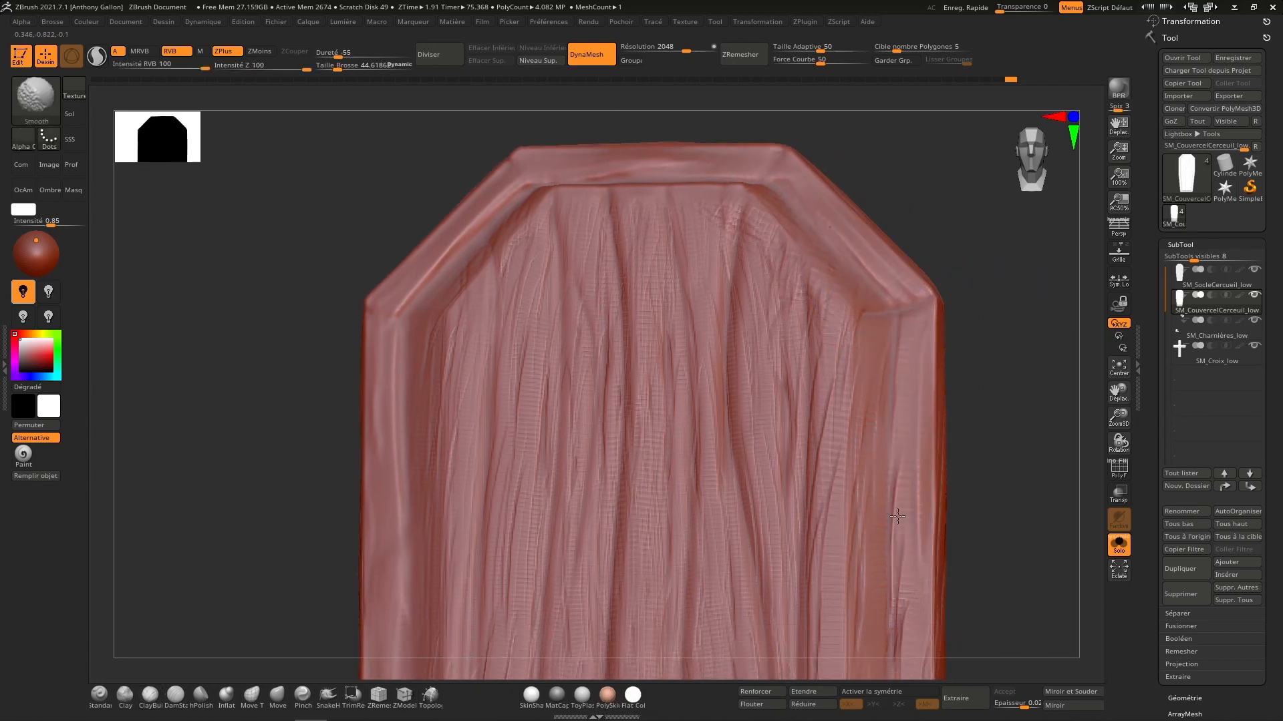
{"action": "right_click_drag", "start_coordinate": [889, 549], "coordinate": [853, 483]}
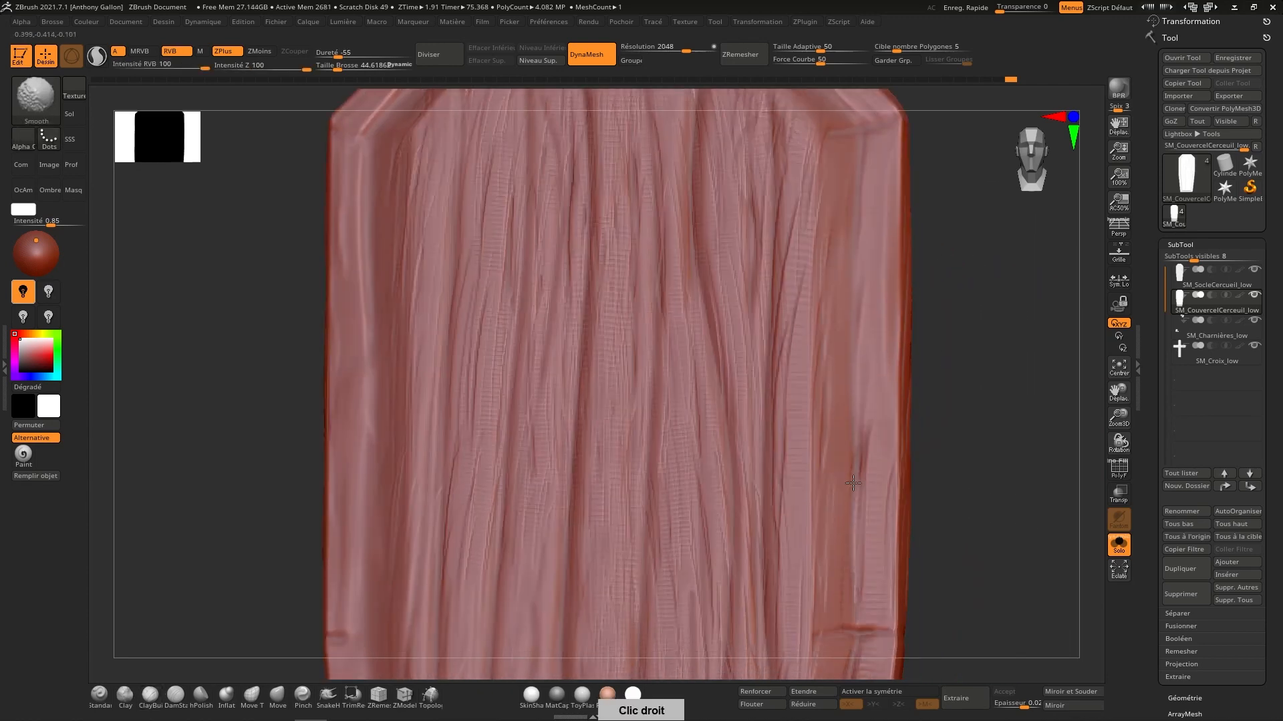
{"action": "right_click_drag", "start_coordinate": [856, 535], "coordinate": [859, 344]}
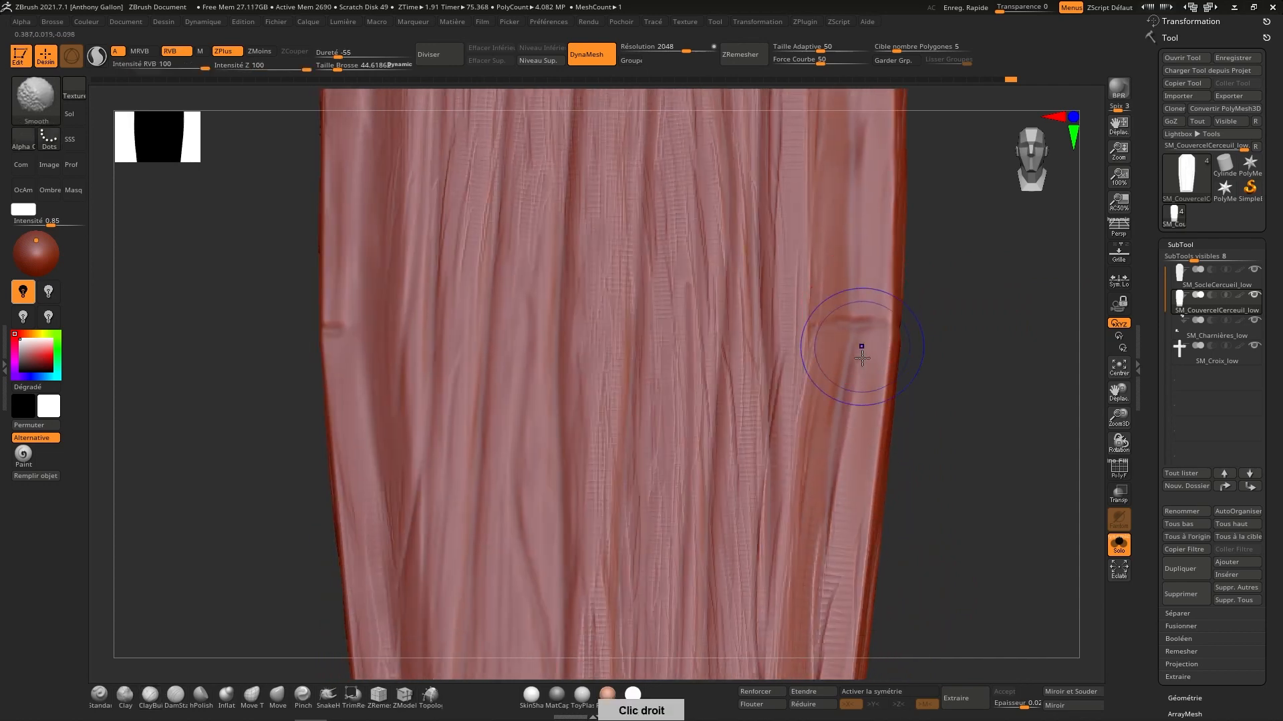
{"action": "right_click_drag", "start_coordinate": [847, 567], "coordinate": [818, 545]}
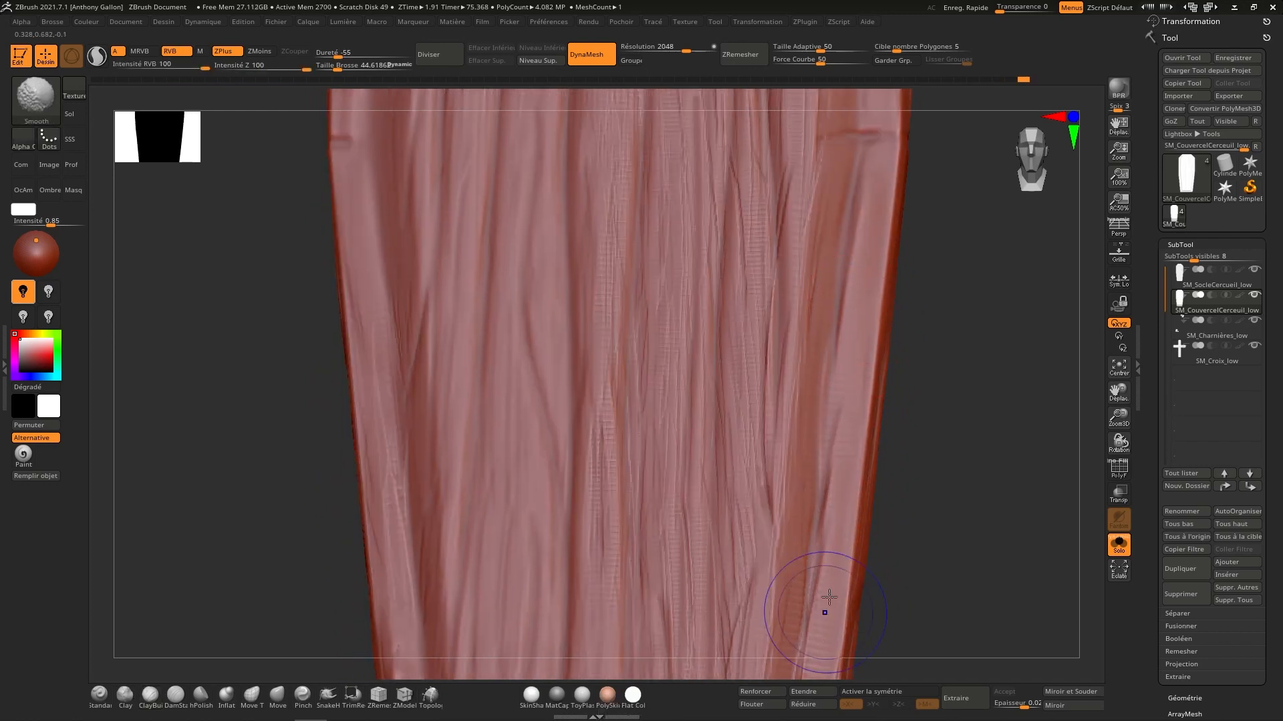
{"action": "right_click_drag", "start_coordinate": [824, 605], "coordinate": [809, 576]}
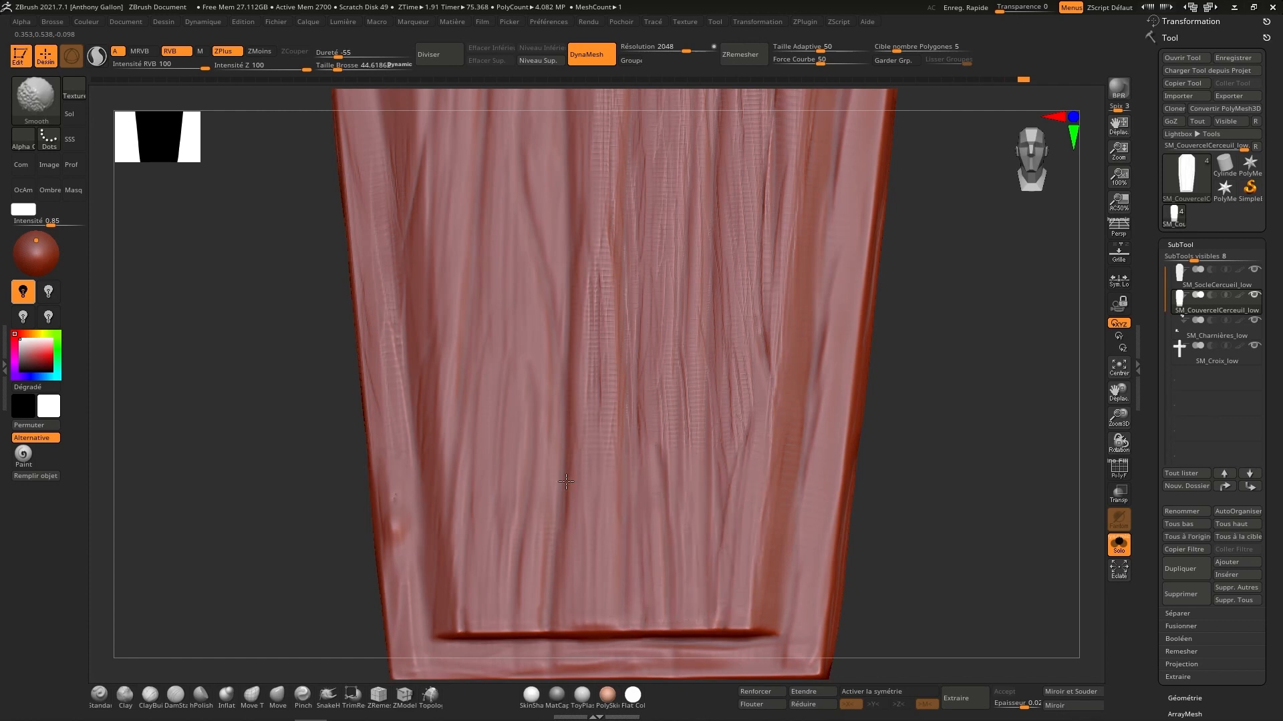
Step: Smooth the remeshing lines off the lid's central planks up to the head end, enlarging the brush to about 140
{"action": "right_click_drag", "start_coordinate": [505, 554], "coordinate": [548, 468]}
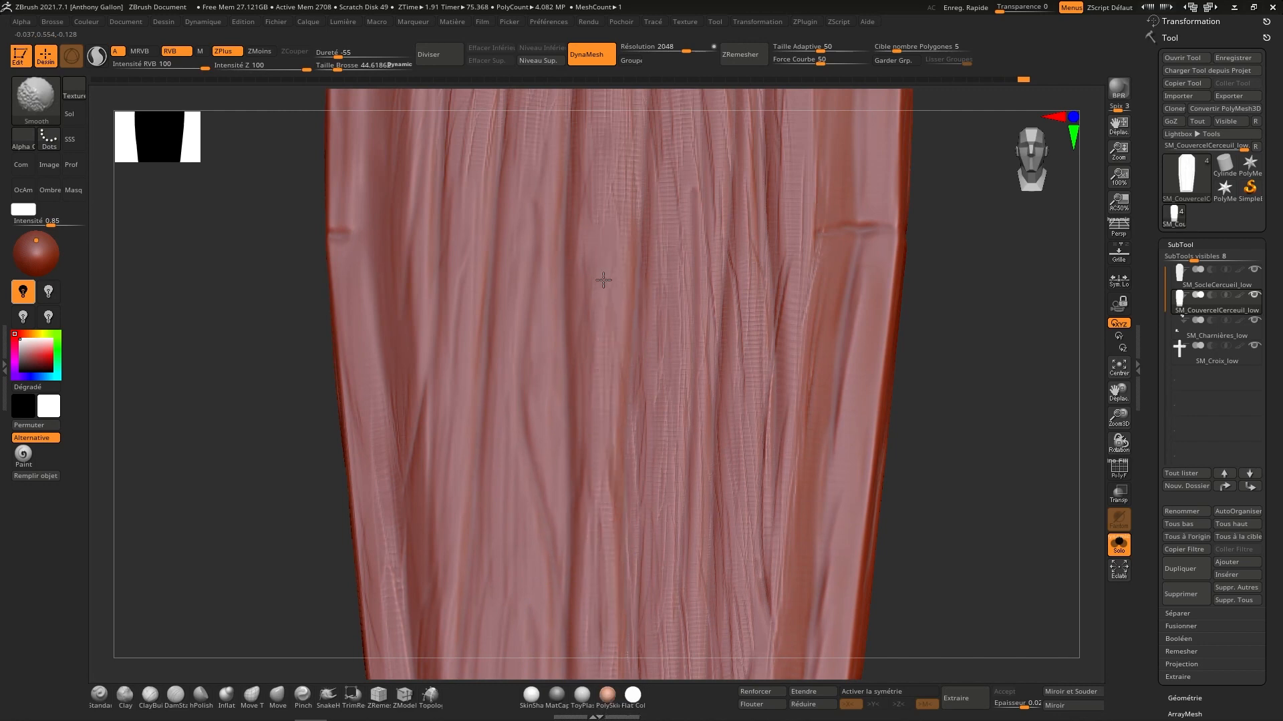
{"action": "right_click_drag", "start_coordinate": [610, 535], "coordinate": [596, 206]}
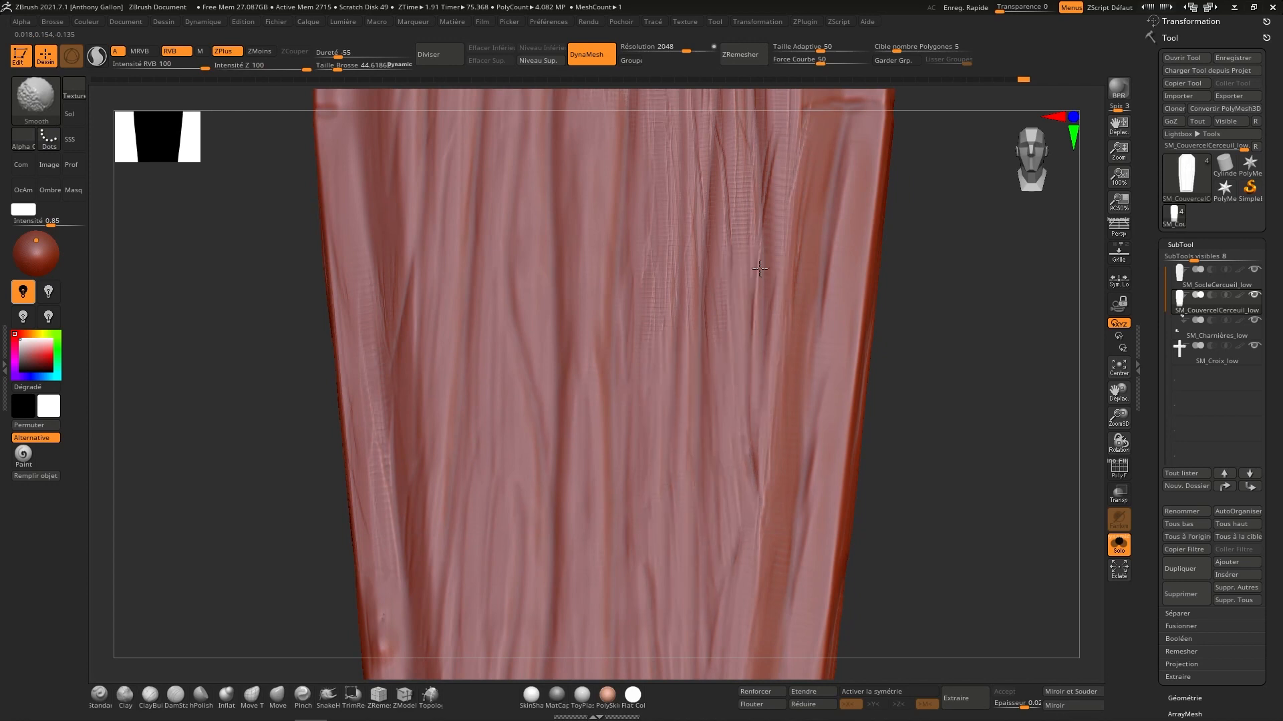
{"action": "right_click_drag", "start_coordinate": [712, 355], "coordinate": [690, 509], "text": "alt"}
{"action": "key", "text": "s"}
{"action": "left_click_drag", "start_coordinate": [694, 425], "coordinate": [709, 408]}
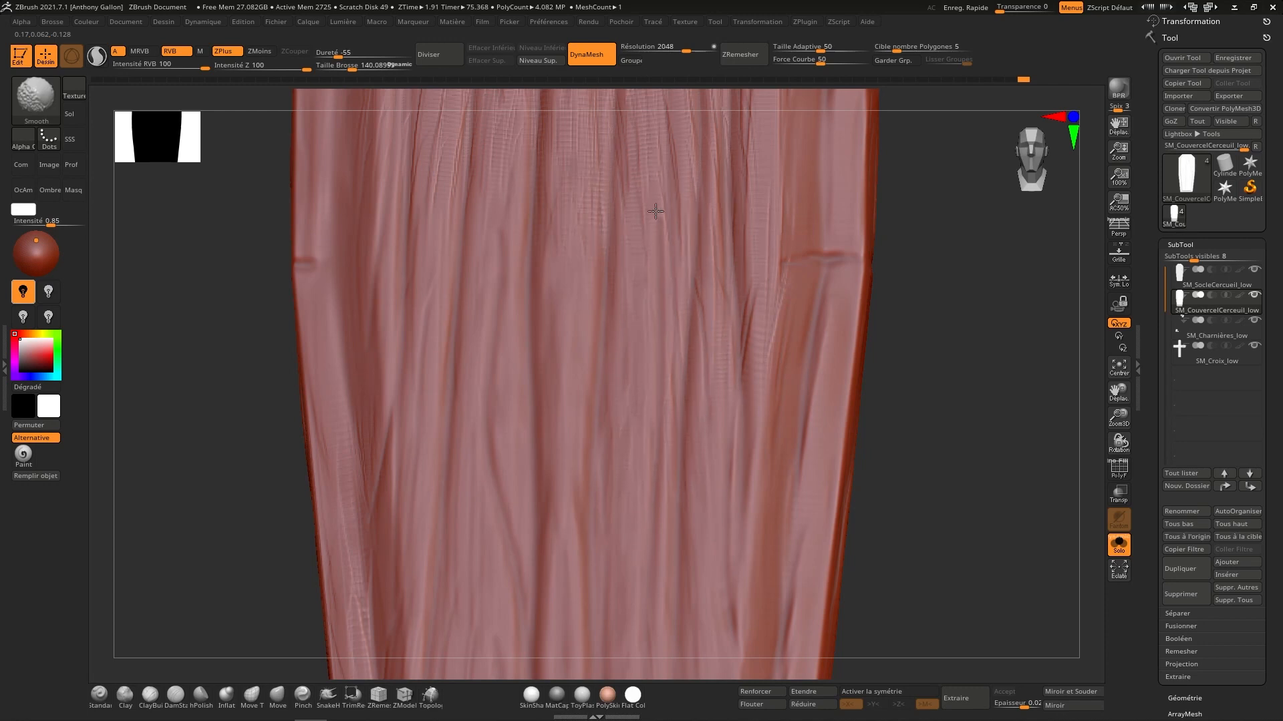
{"action": "right_click_drag", "start_coordinate": [692, 358], "coordinate": [693, 539]}
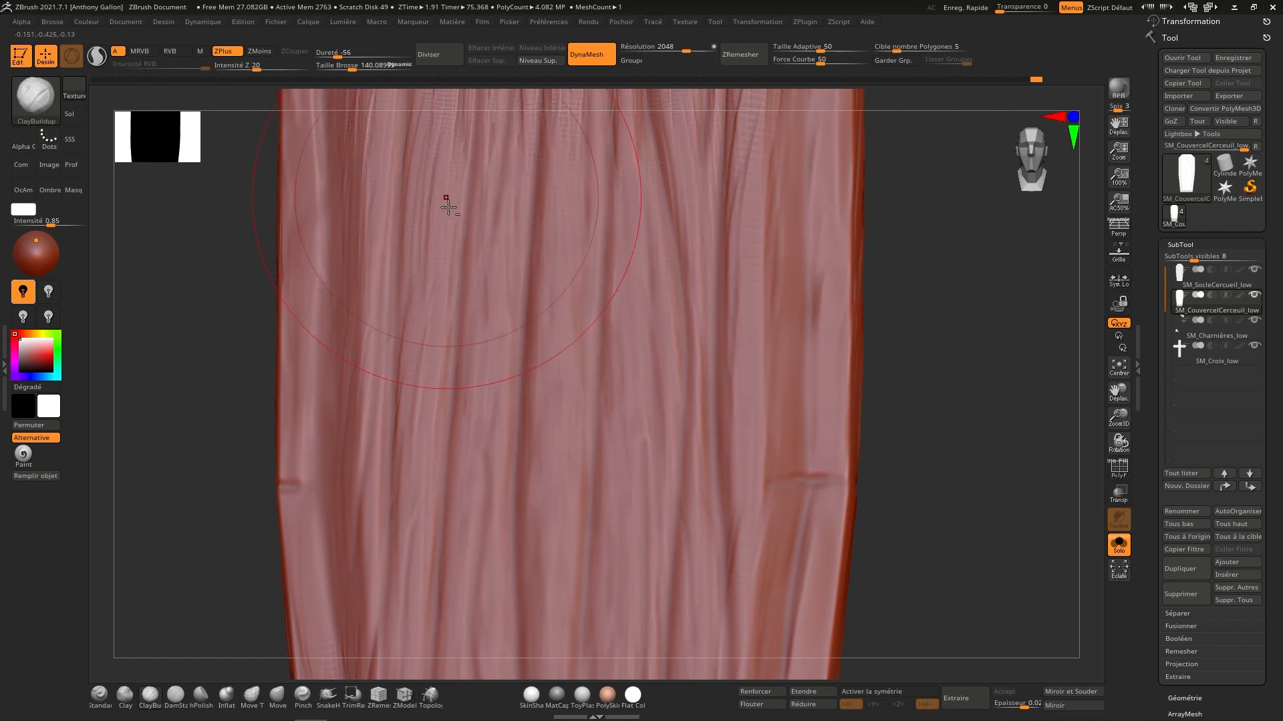
{"action": "right_click_drag", "start_coordinate": [444, 200], "coordinate": [478, 513]}
{"action": "right_click_drag", "start_coordinate": [450, 344], "coordinate": [462, 212]}
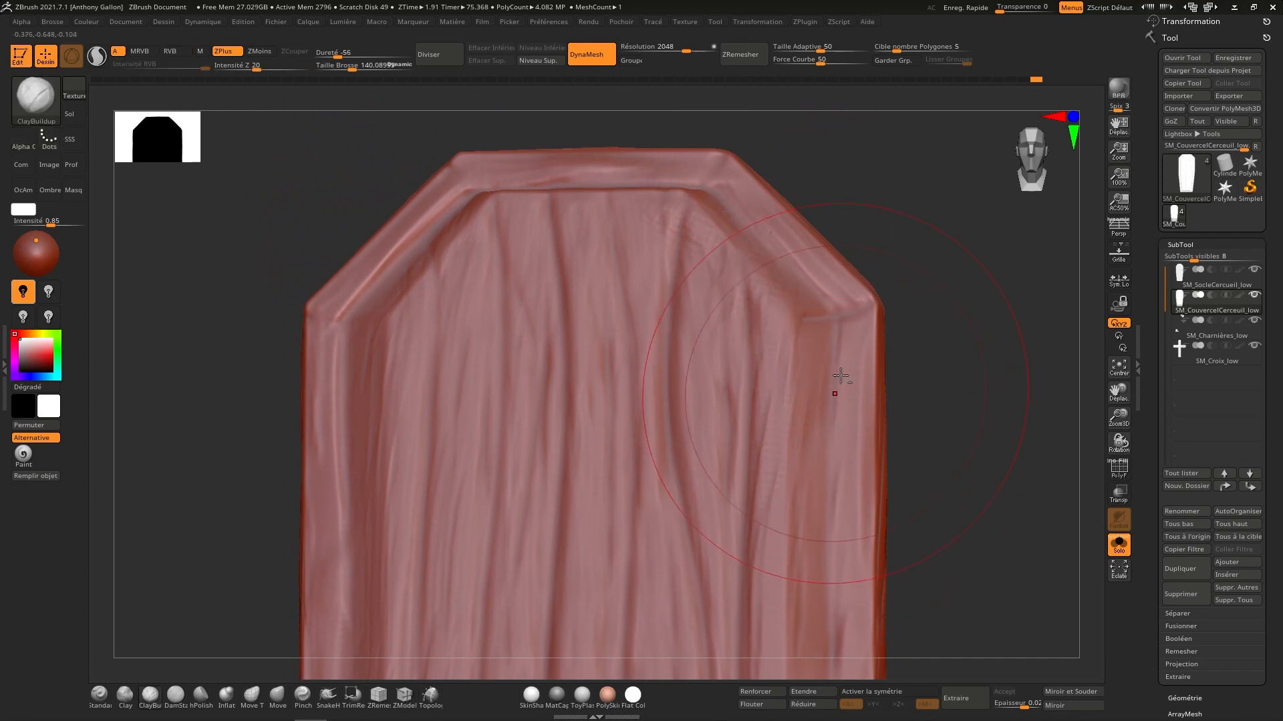
Step: Inflate the small holes on the side face of the lid's right head-end angle shut with the Inflate brush at size about 81
{"action": "right_click_drag", "start_coordinate": [836, 372], "coordinate": [904, 343]}
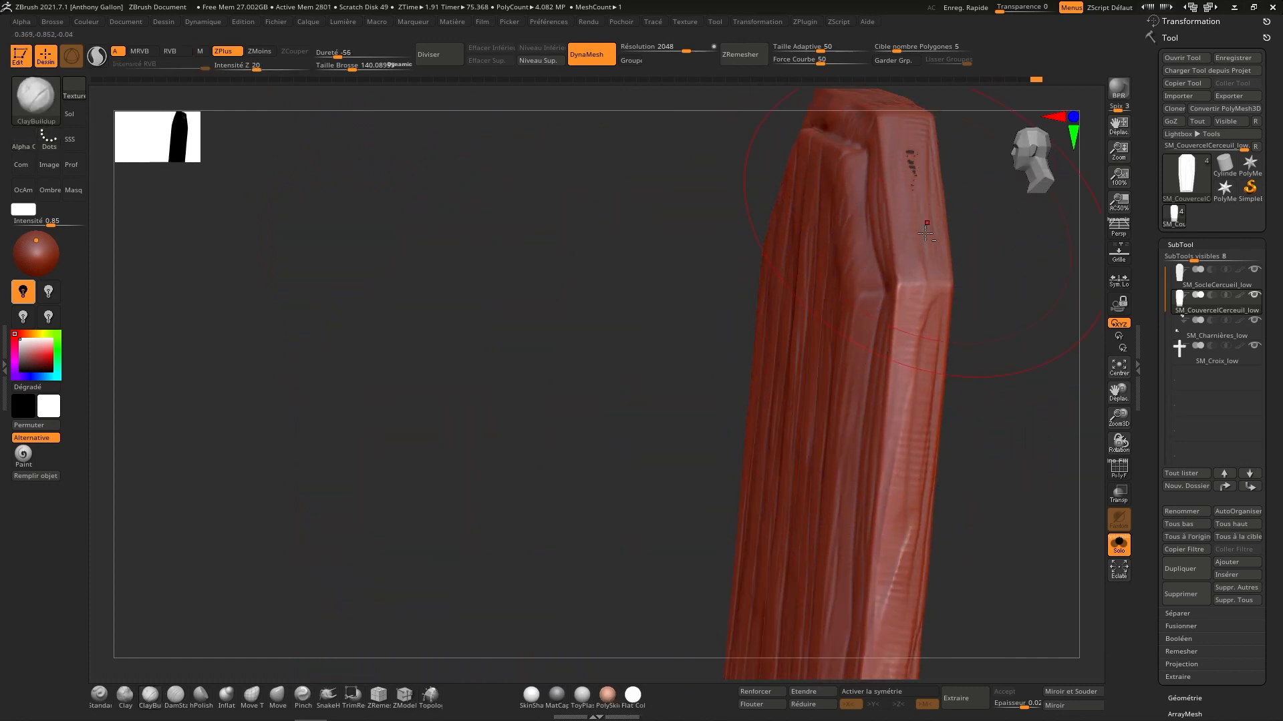
{"action": "mouse_move", "coordinate": [916, 181]}
{"action": "right_mouse_down", "text": "alt"}
{"action": "mouse_move", "coordinate": [832, 373]}
{"action": "mouse_move", "coordinate": [621, 544]}
{"action": "right_mouse_up", "text": "alt"}
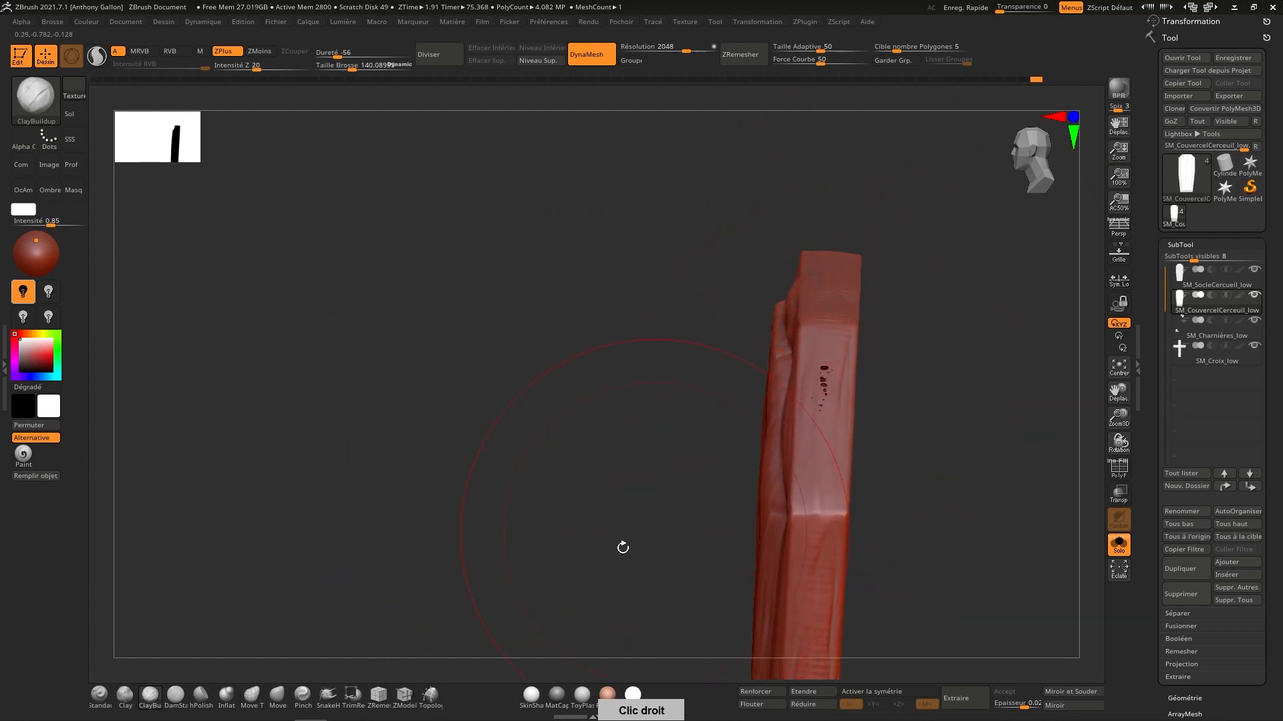
{"action": "left_click", "coordinate": [226, 694]}
{"action": "key", "text": "s"}
{"action": "left_click_drag", "start_coordinate": [822, 377], "coordinate": [830, 366]}
{"action": "right_click_drag", "start_coordinate": [830, 367], "coordinate": [822, 376]}
{"action": "left_click_drag", "start_coordinate": [822, 376], "coordinate": [819, 390]}
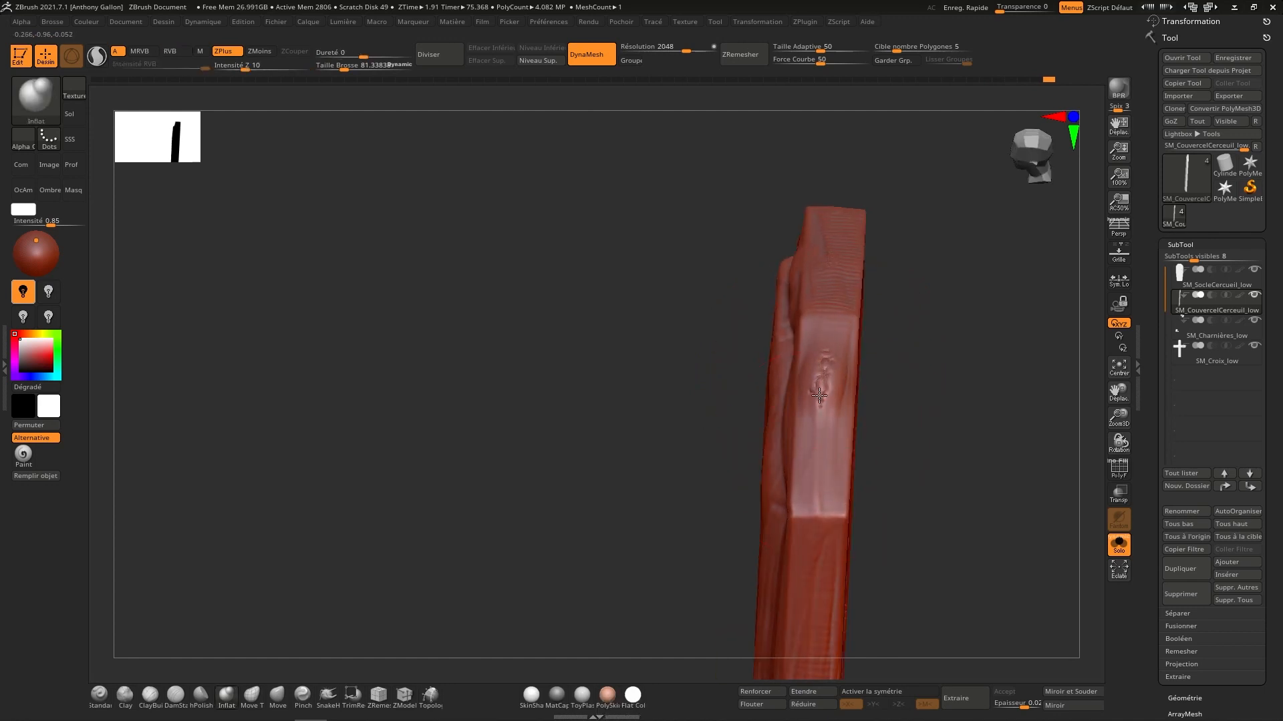
Step: Remesh the lid with DynaMesh and smooth the patched area on the side of its right head-end angle
{"action": "right_click_drag", "start_coordinate": [839, 334], "coordinate": [881, 309]}
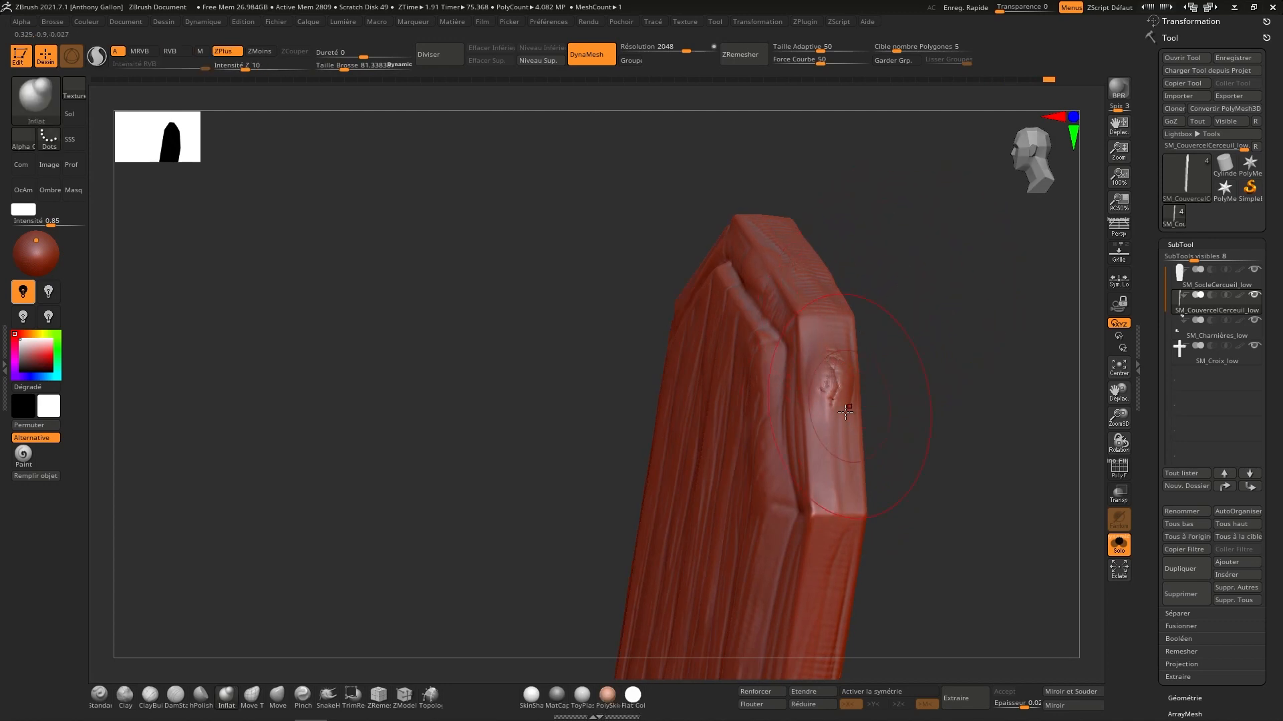
{"action": "left_click_drag", "start_coordinate": [945, 229], "coordinate": [877, 363], "text": "ctrl"}
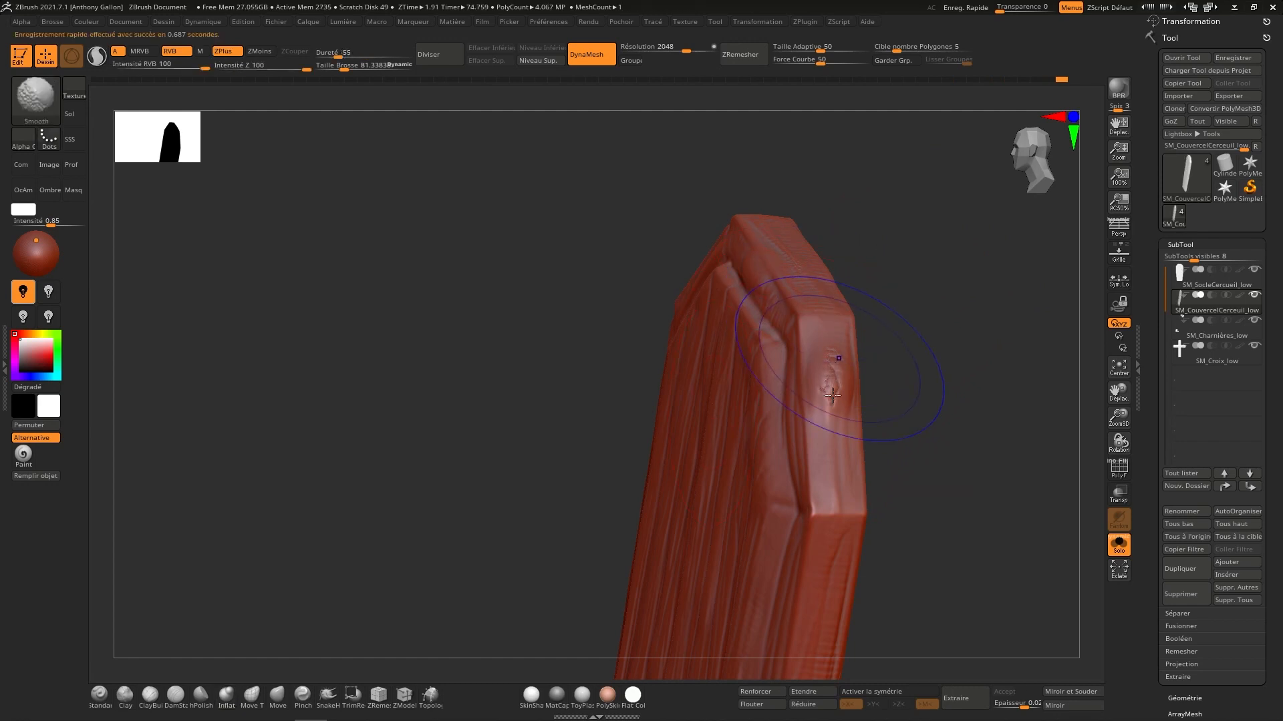
{"action": "mouse_move", "coordinate": [836, 359]}
{"action": "left_mouse_down", "text": "shift"}
{"action": "mouse_move", "coordinate": [835, 394]}
{"action": "mouse_move", "coordinate": [838, 378]}
{"action": "left_mouse_up", "text": "shift"}
Step: Push the bulge on the lid's right head-end angle back into line with the Move brush at size about 39
{"action": "right_click_drag", "start_coordinate": [885, 310], "coordinate": [849, 334]}
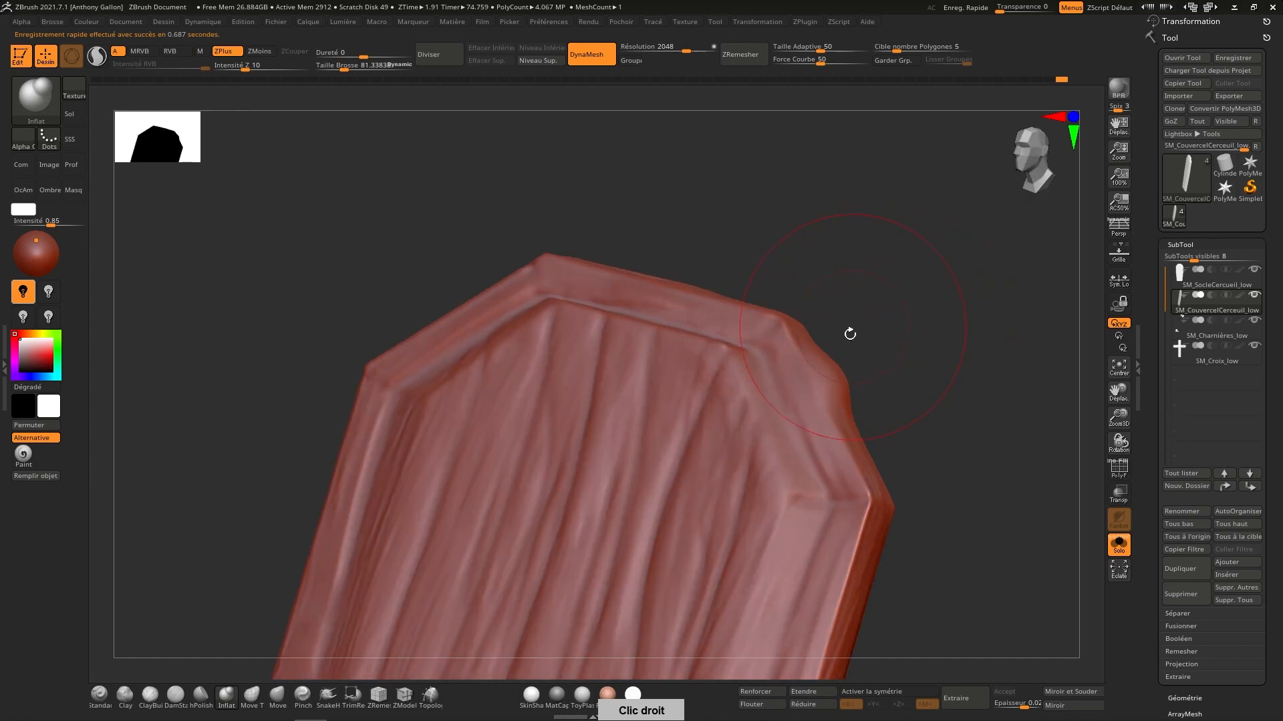
{"action": "left_click", "coordinate": [278, 695]}
{"action": "key", "text": "s"}
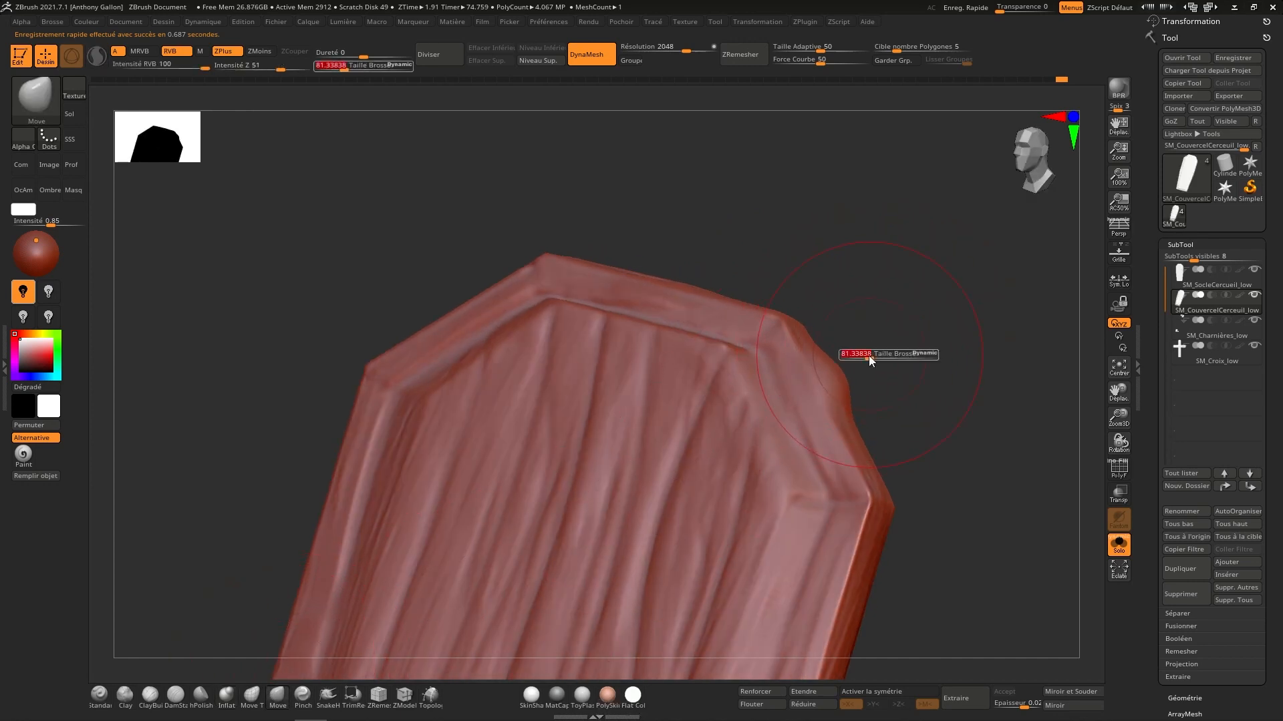
{"action": "left_click_drag", "start_coordinate": [869, 355], "coordinate": [862, 356]}
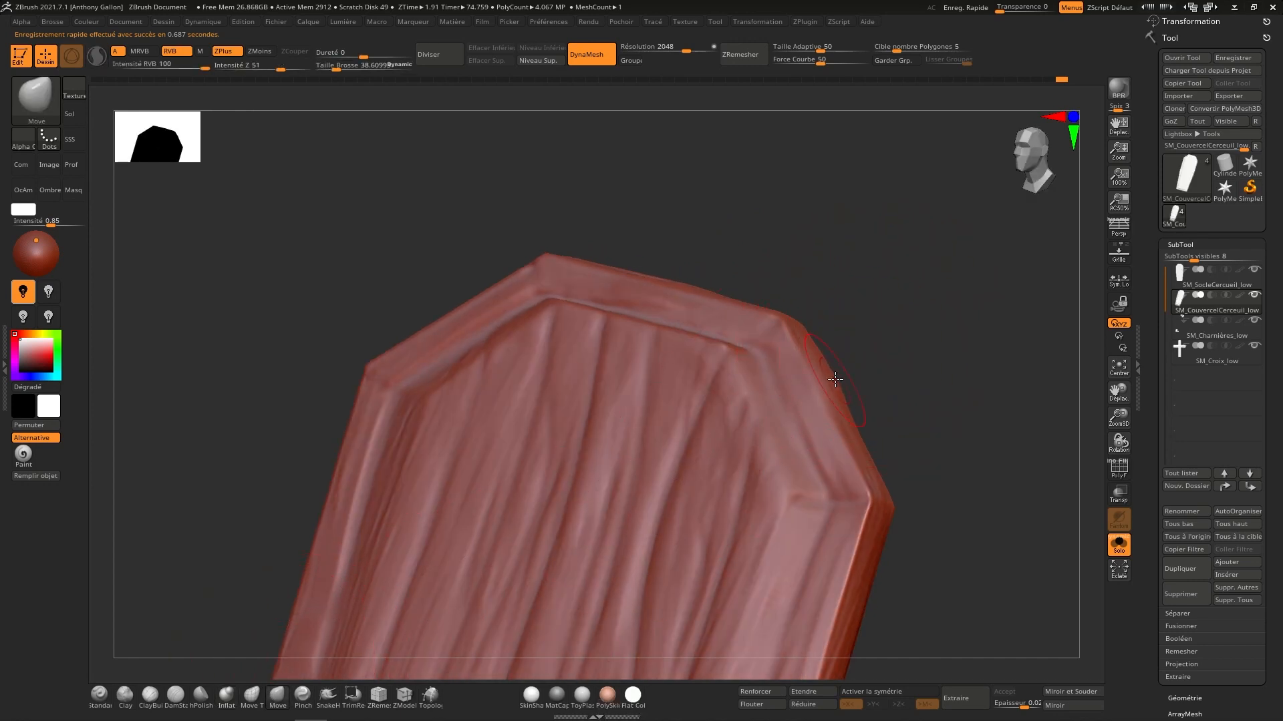
{"action": "right_click_drag", "start_coordinate": [846, 357], "coordinate": [839, 369]}
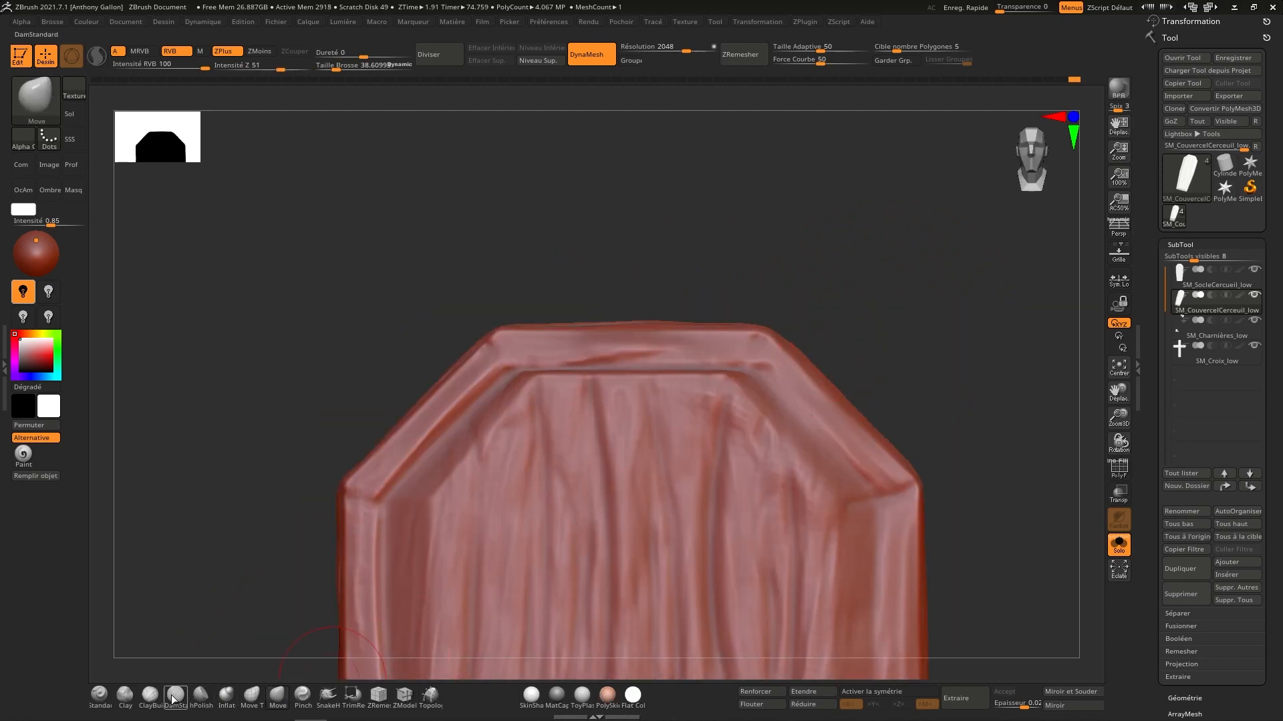
Step: Select the ClayBuildup brush and smooth the side face of the lid's left head-end angle
{"action": "left_click", "coordinate": [149, 695]}
{"action": "mouse_move", "coordinate": [682, 371]}
{"action": "right_mouse_down"}
{"action": "mouse_move", "coordinate": [778, 392]}
{"action": "mouse_move", "coordinate": [709, 405]}
{"action": "mouse_move", "coordinate": [658, 337]}
{"action": "right_mouse_up"}
{"action": "key", "text": "shift"}
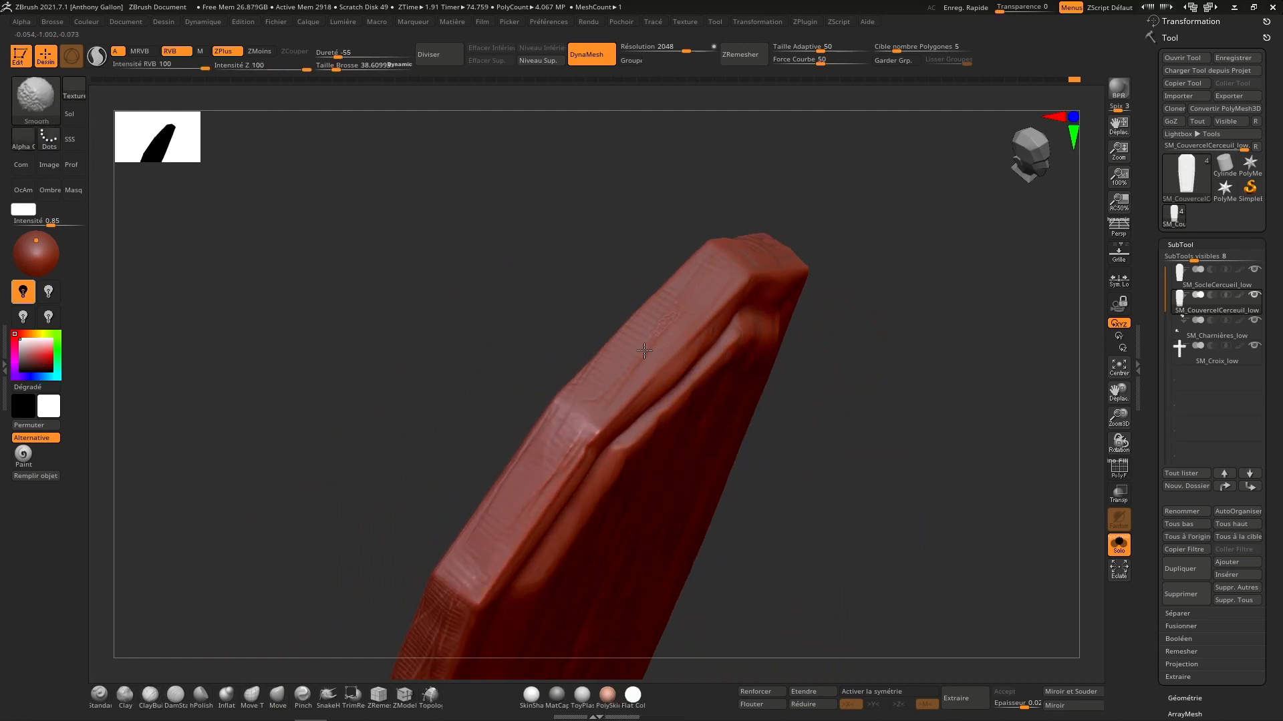
{"action": "mouse_move", "coordinate": [644, 351]}
{"action": "left_mouse_down", "text": "shift"}
{"action": "mouse_move", "coordinate": [684, 313]}
{"action": "mouse_move", "coordinate": [655, 334]}
{"action": "left_mouse_up", "text": "shift"}
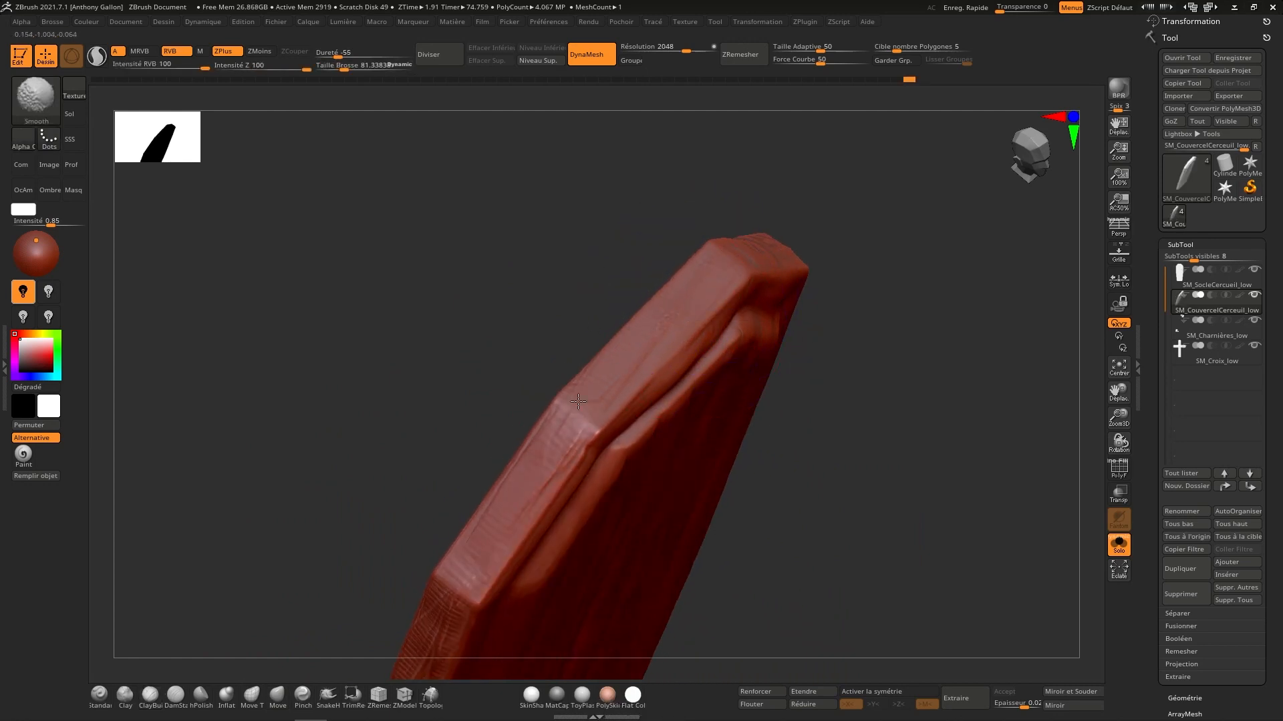
Step: Smooth the remeshing lines off the lid's left side face from the head-end corner down to the foot end
{"action": "right_click_drag", "start_coordinate": [578, 401], "coordinate": [595, 285]}
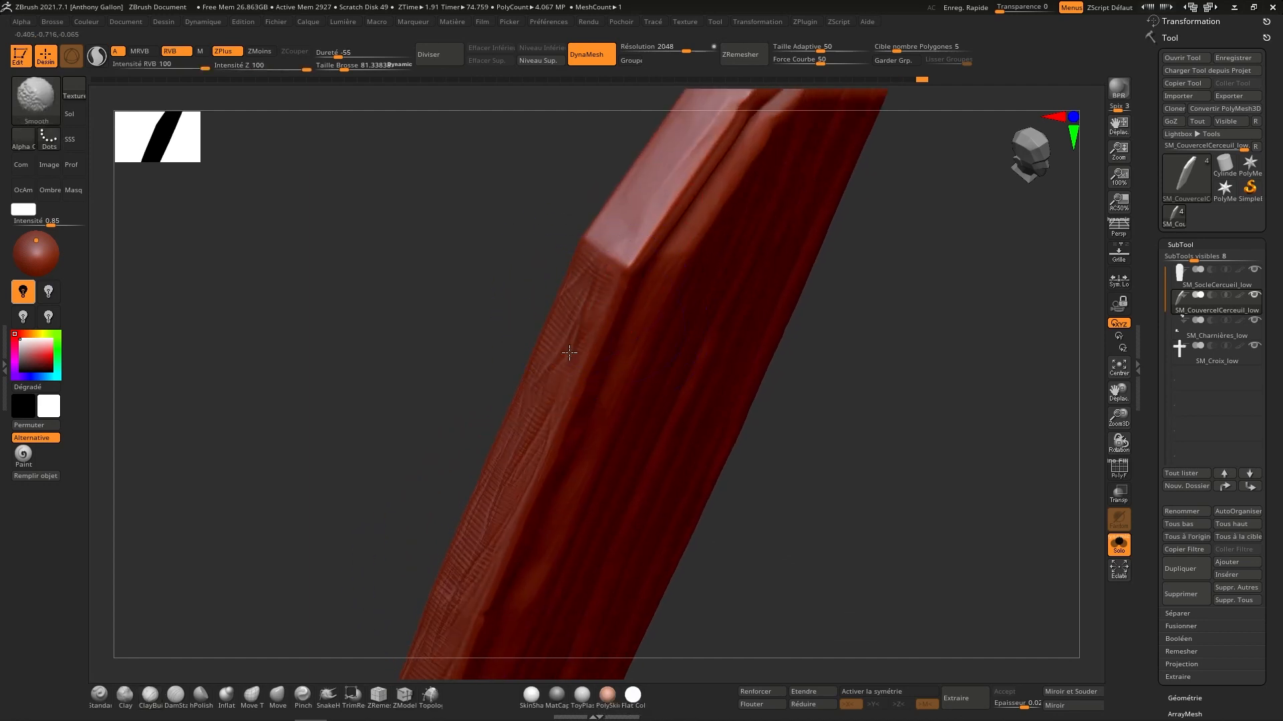
{"action": "right_click_drag", "start_coordinate": [557, 393], "coordinate": [563, 369]}
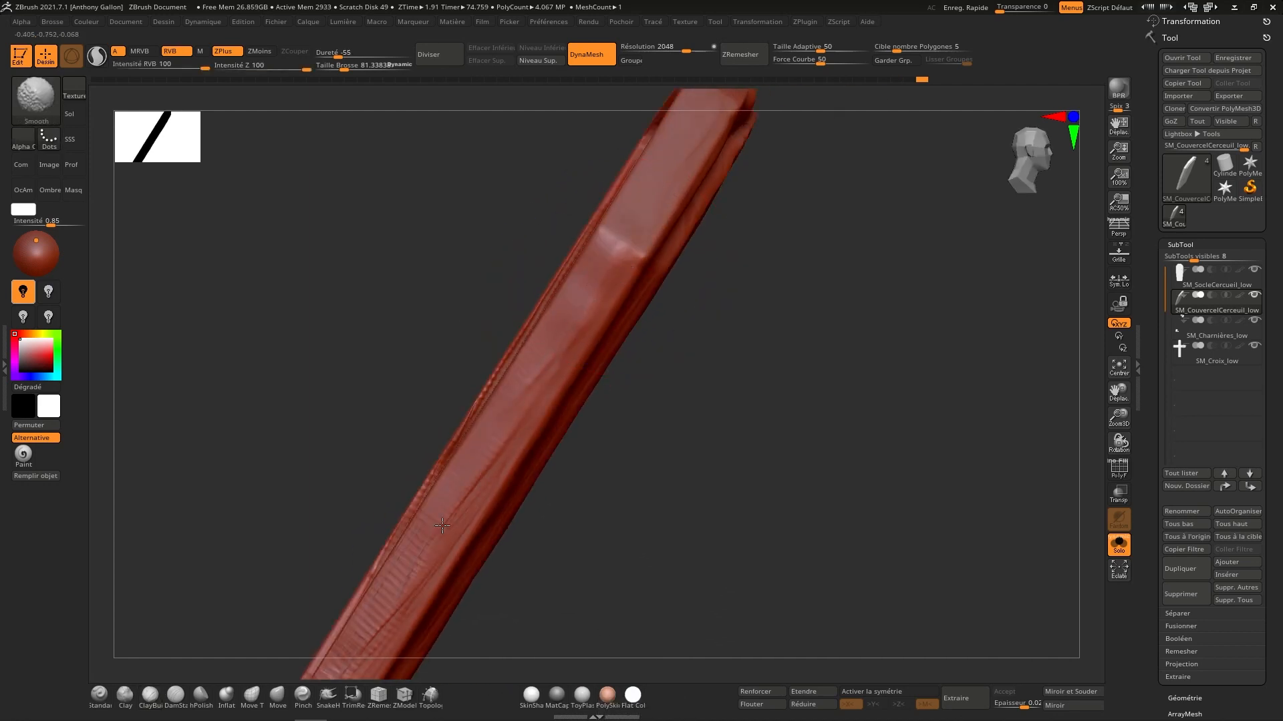
{"action": "right_click_drag", "start_coordinate": [484, 466], "coordinate": [504, 426]}
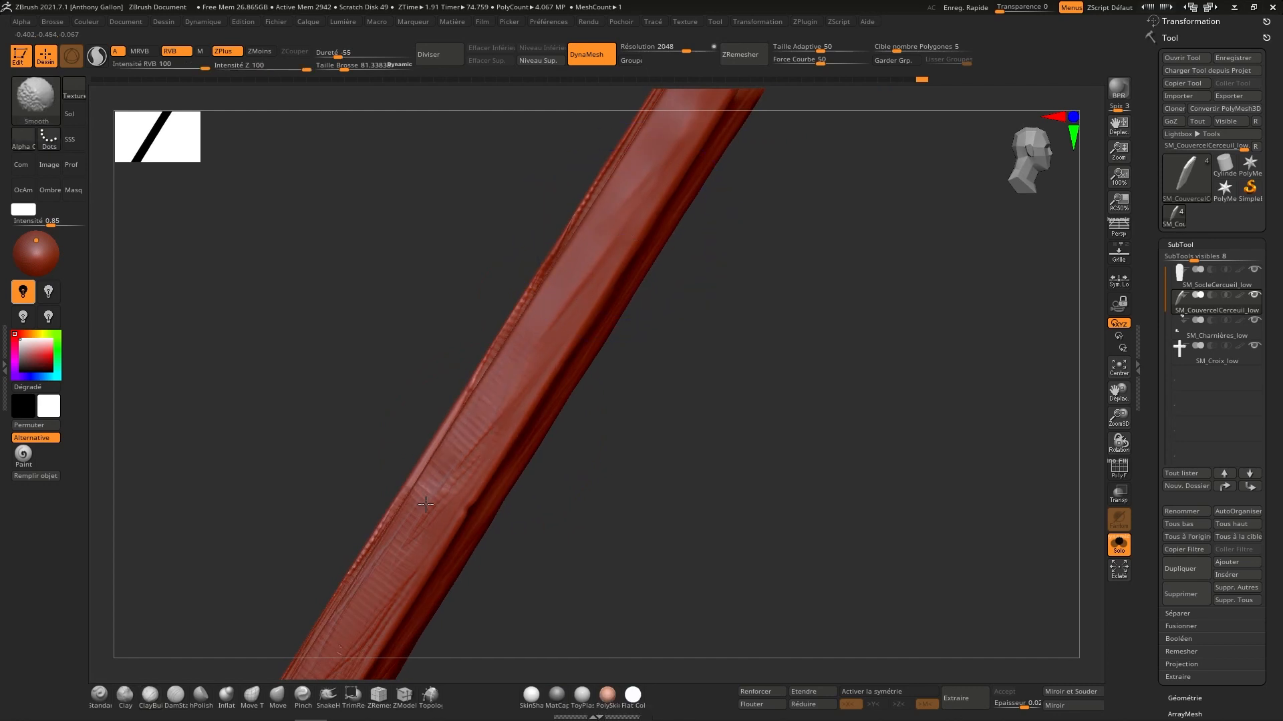
{"action": "right_click_drag", "start_coordinate": [398, 582], "coordinate": [512, 403]}
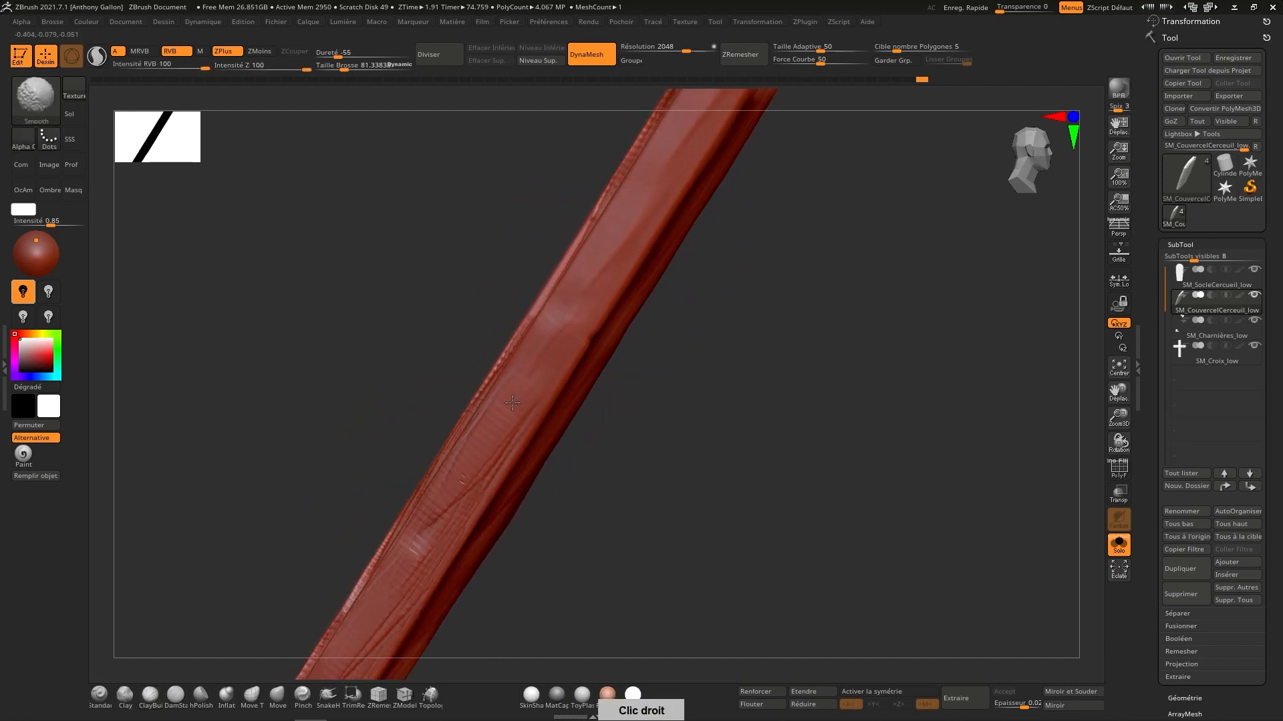
{"action": "right_click_drag", "start_coordinate": [413, 545], "coordinate": [517, 391]}
{"action": "left_click_drag", "start_coordinate": [420, 538], "coordinate": [475, 435], "text": "shift"}
{"action": "right_click_drag", "start_coordinate": [459, 481], "coordinate": [532, 358], "text": "alt"}
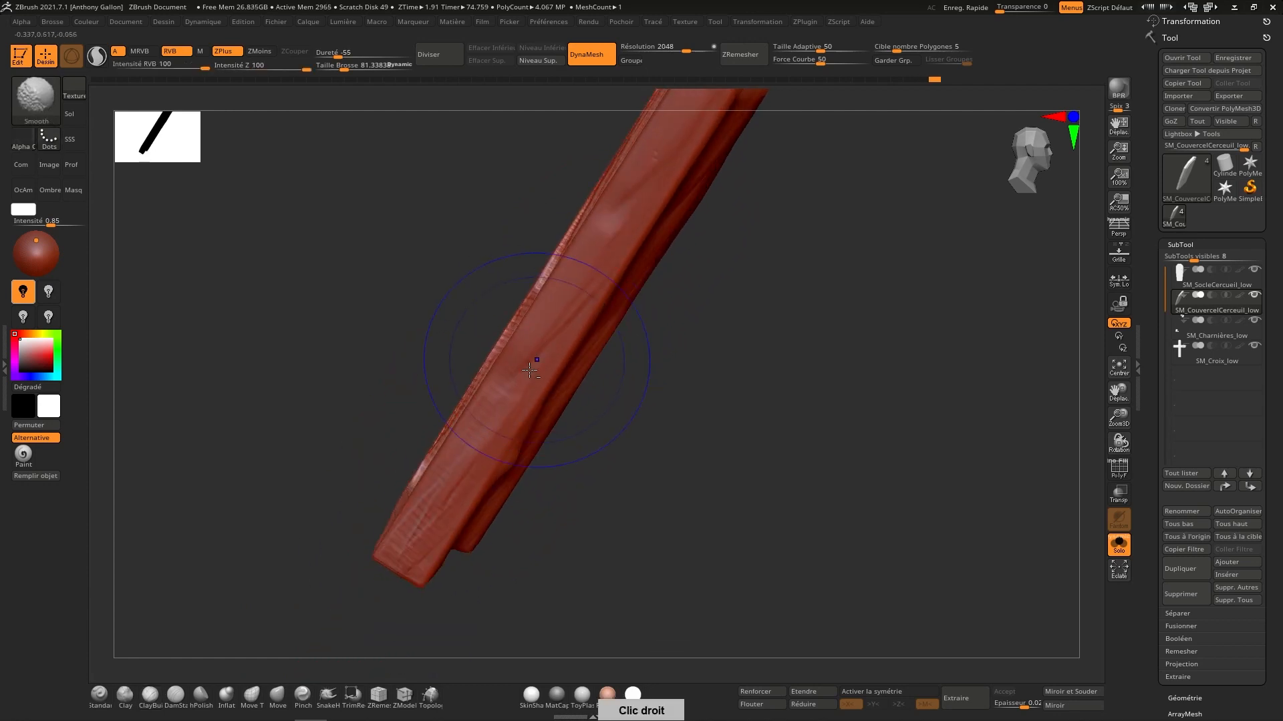
{"action": "left_click_drag", "start_coordinate": [423, 549], "coordinate": [443, 481], "text": "shift"}
Step: Smooth the outer edge face across the lid's foot end
{"action": "right_click_drag", "start_coordinate": [443, 481], "coordinate": [382, 588]}
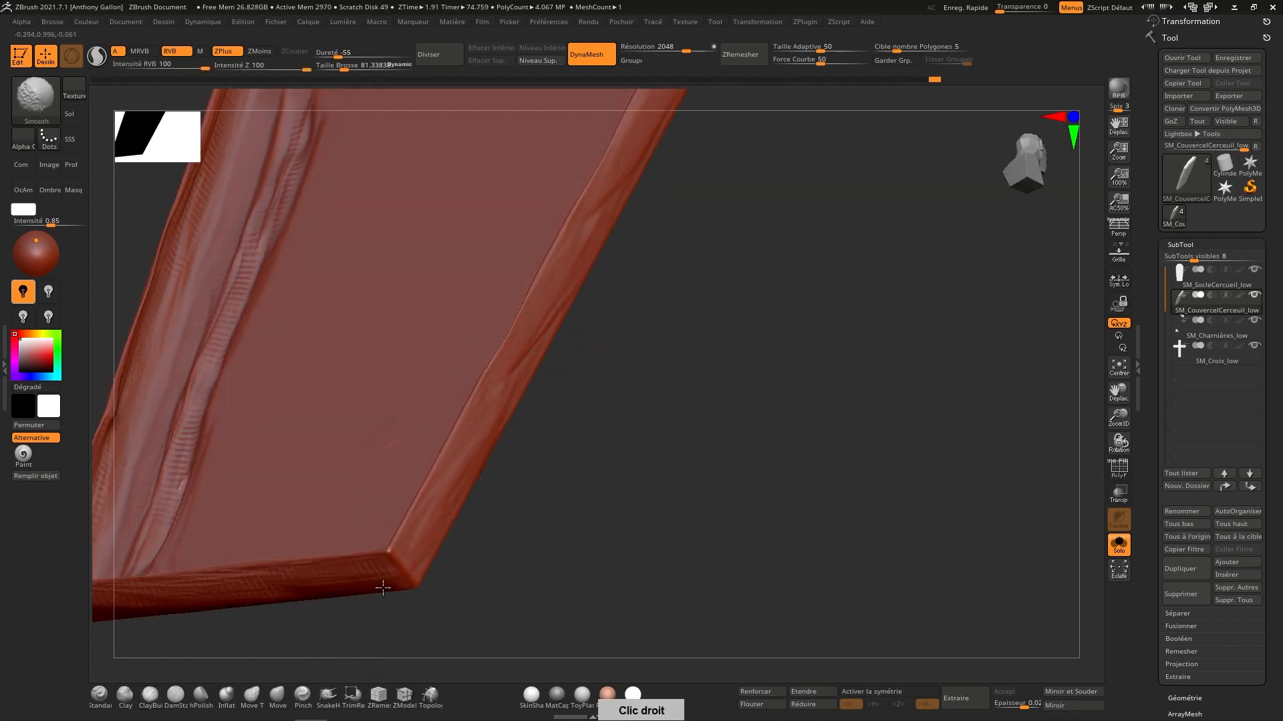
{"action": "right_click_drag", "start_coordinate": [290, 581], "coordinate": [437, 485], "text": "alt"}
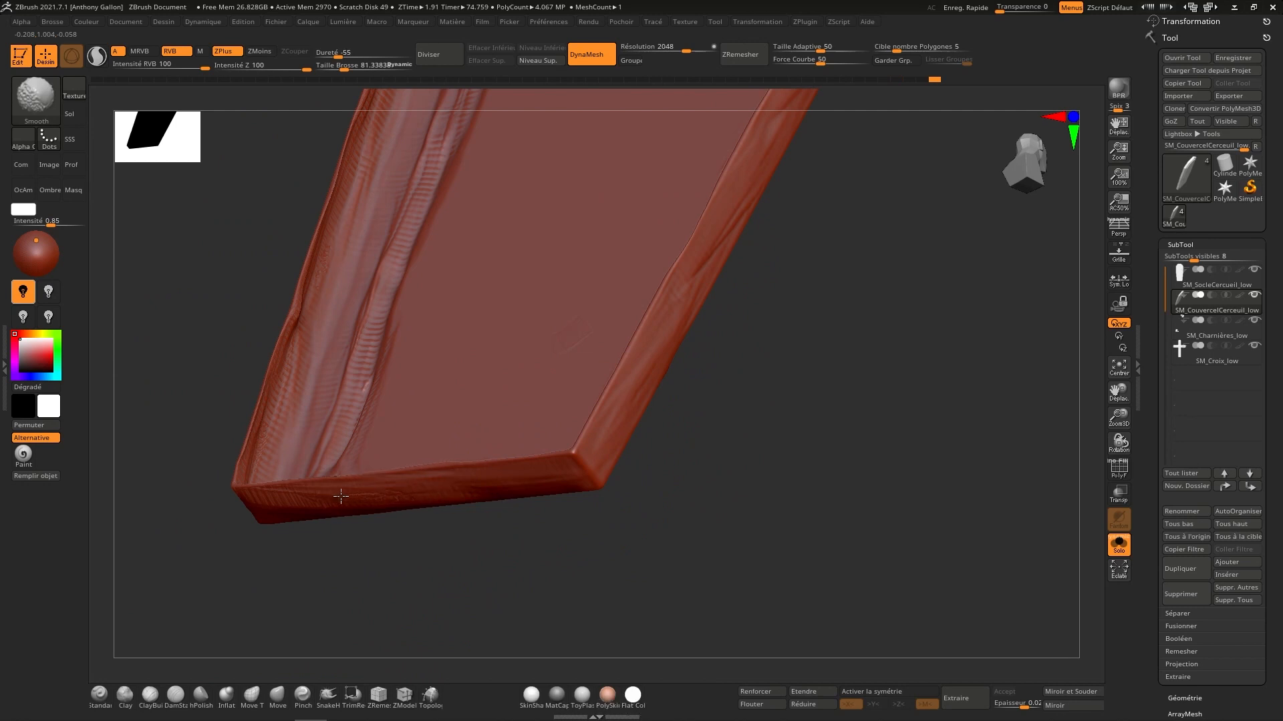
{"action": "right_click_drag", "start_coordinate": [294, 509], "coordinate": [344, 494]}
Step: Smooth the remeshing lines along the rim on the lid's underside, from the foot end up to the head end
{"action": "right_click_drag", "start_coordinate": [366, 561], "coordinate": [288, 548], "text": "shift"}
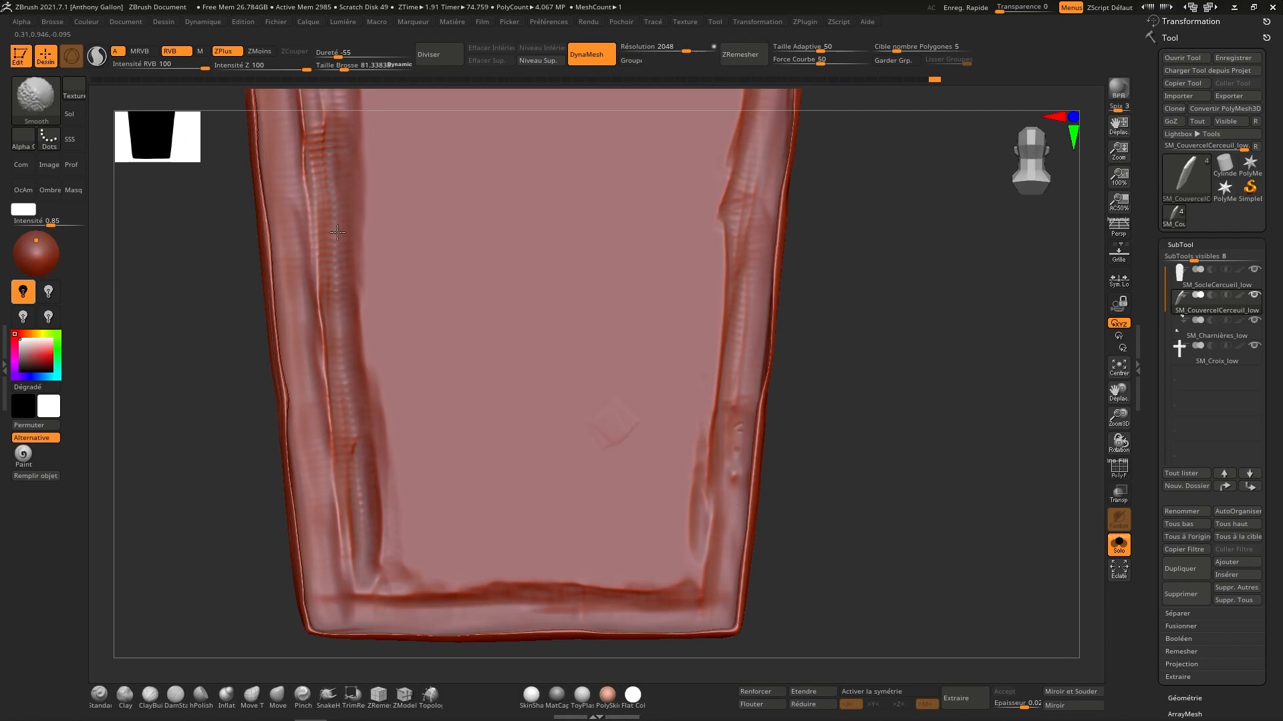
{"action": "right_click_drag", "start_coordinate": [359, 498], "coordinate": [418, 380]}
{"action": "right_click_drag", "start_coordinate": [423, 253], "coordinate": [460, 472], "text": "alt"}
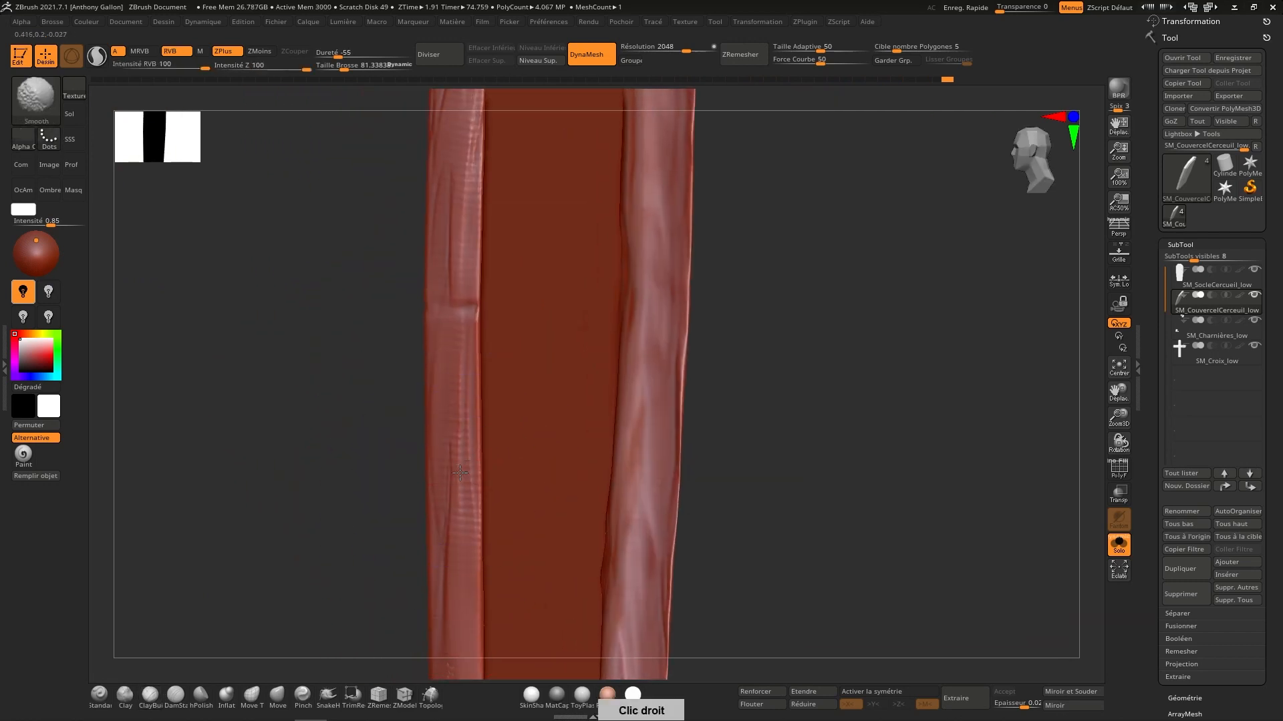
{"action": "mouse_move", "coordinate": [471, 383]}
{"action": "left_mouse_down", "text": "shift"}
{"action": "mouse_move", "coordinate": [463, 209]}
{"action": "mouse_move", "coordinate": [455, 306]}
{"action": "left_mouse_up", "text": "shift"}
{"action": "right_click_drag", "start_coordinate": [455, 305], "coordinate": [457, 589], "text": "alt"}
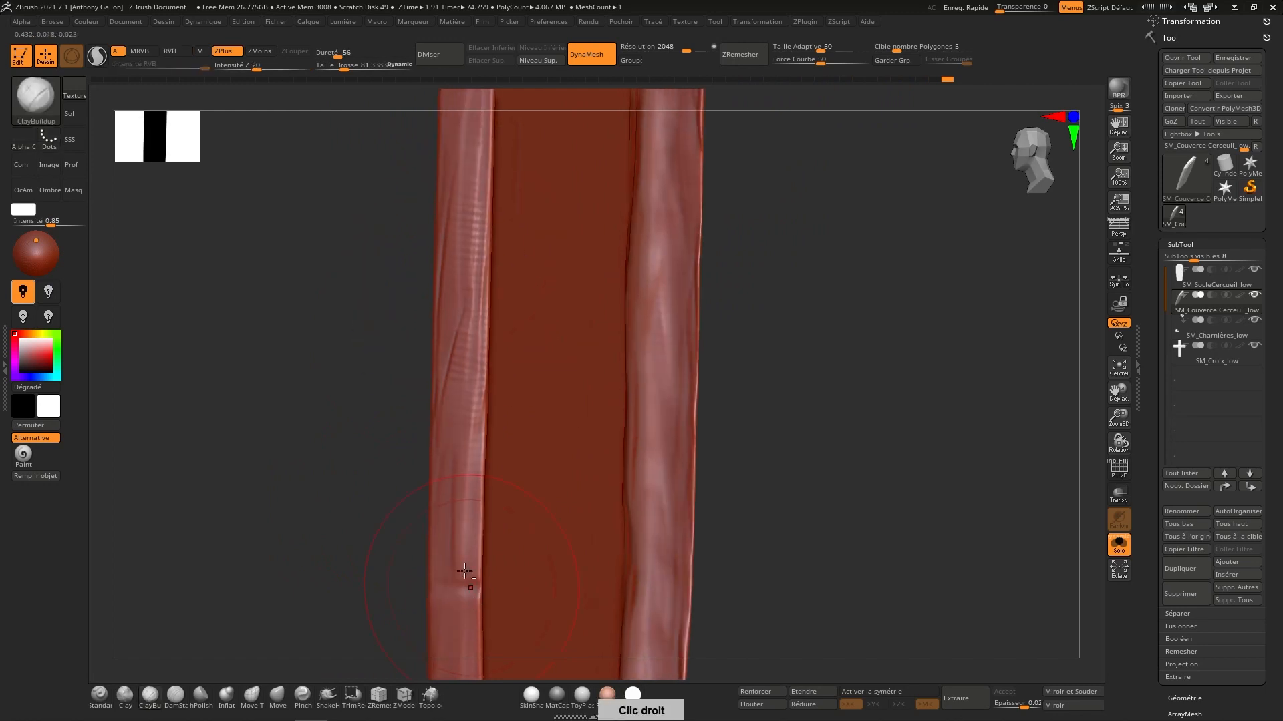
{"action": "left_click_drag", "start_coordinate": [469, 326], "coordinate": [473, 224], "text": "shift"}
{"action": "right_click_drag", "start_coordinate": [472, 217], "coordinate": [461, 481], "text": "alt"}
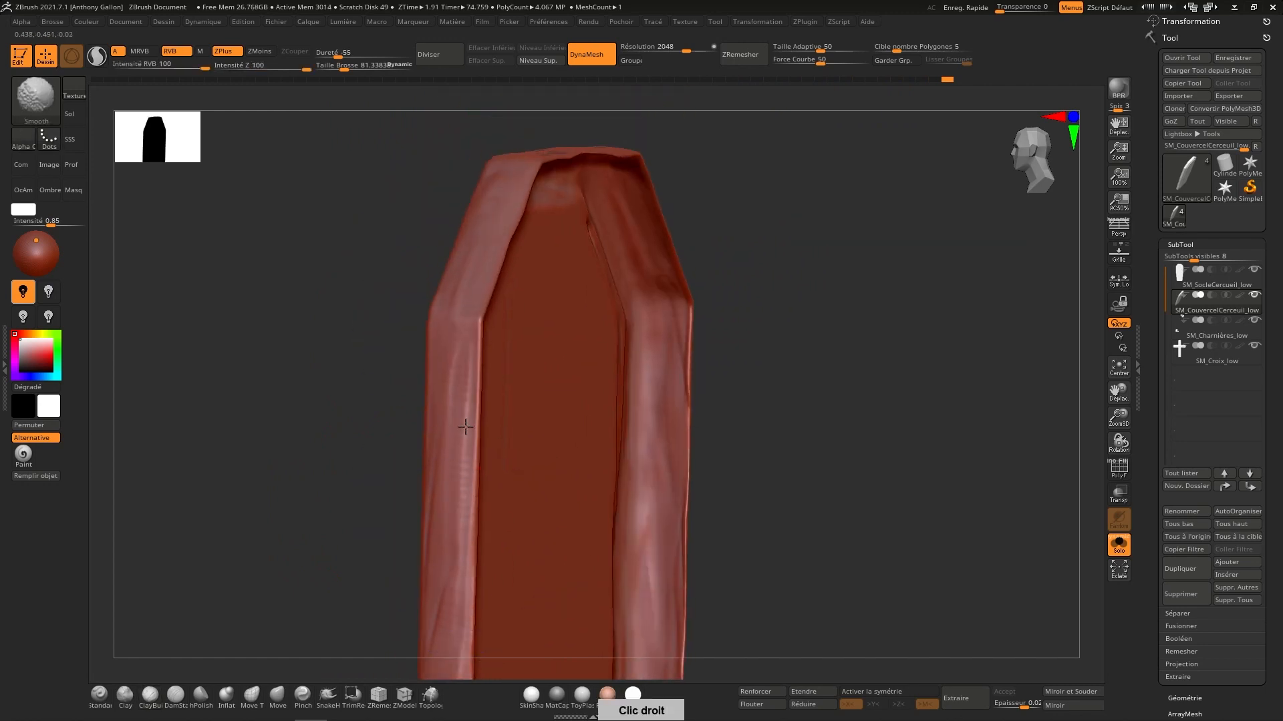
Step: Switch the display to the gray MatCap material and check the lid's wood relief from the side and front
{"action": "right_click_drag", "start_coordinate": [625, 247], "coordinate": [809, 257]}
{"action": "left_click", "coordinate": [1048, 166]}
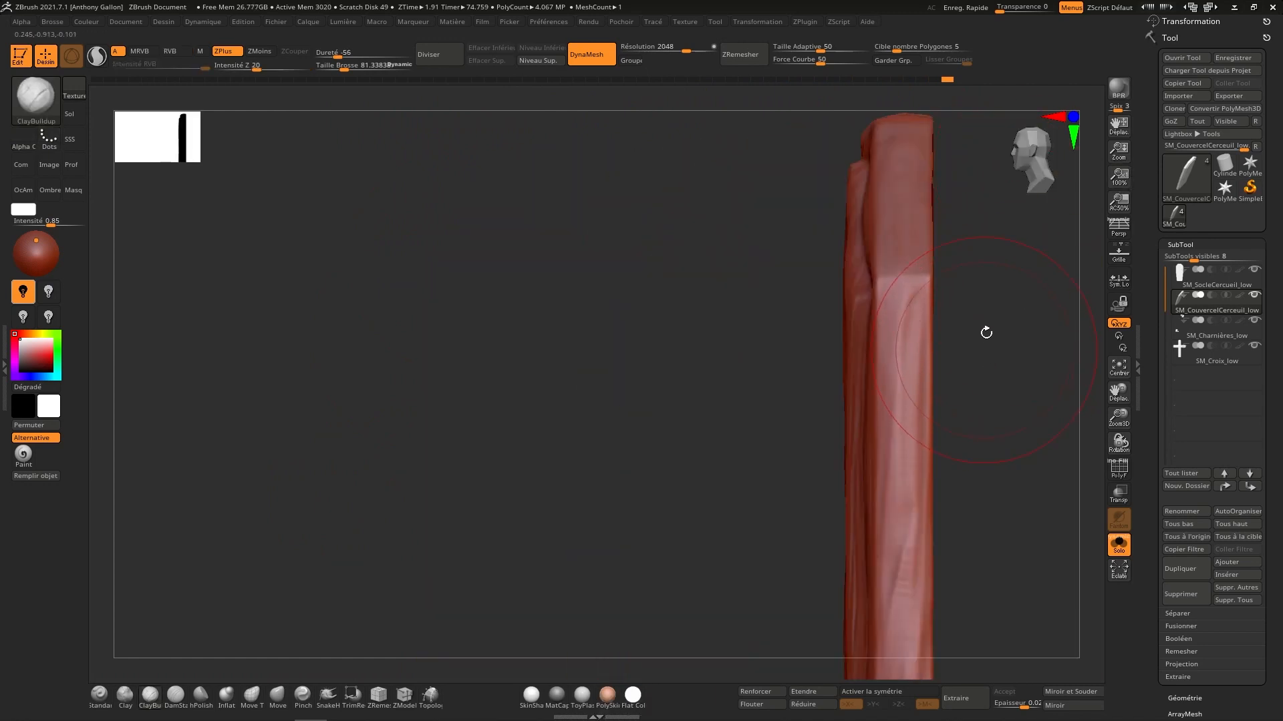
{"action": "left_click", "coordinate": [1041, 153]}
{"action": "right_click_drag", "start_coordinate": [1008, 309], "coordinate": [994, 501], "text": "ctrl"}
{"action": "right_click_drag", "start_coordinate": [995, 501], "coordinate": [864, 358], "text": "alt"}
{"action": "right_click_drag", "start_coordinate": [823, 561], "coordinate": [918, 511]}
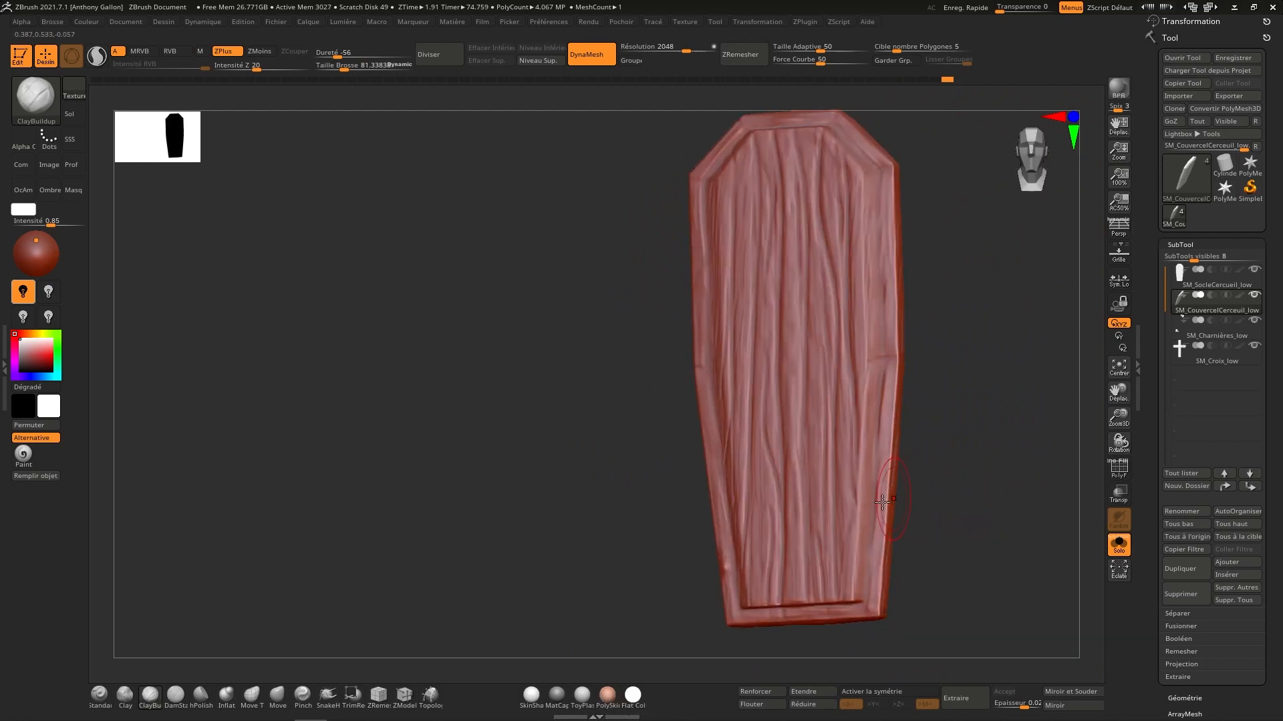
{"action": "left_click", "coordinate": [561, 695]}
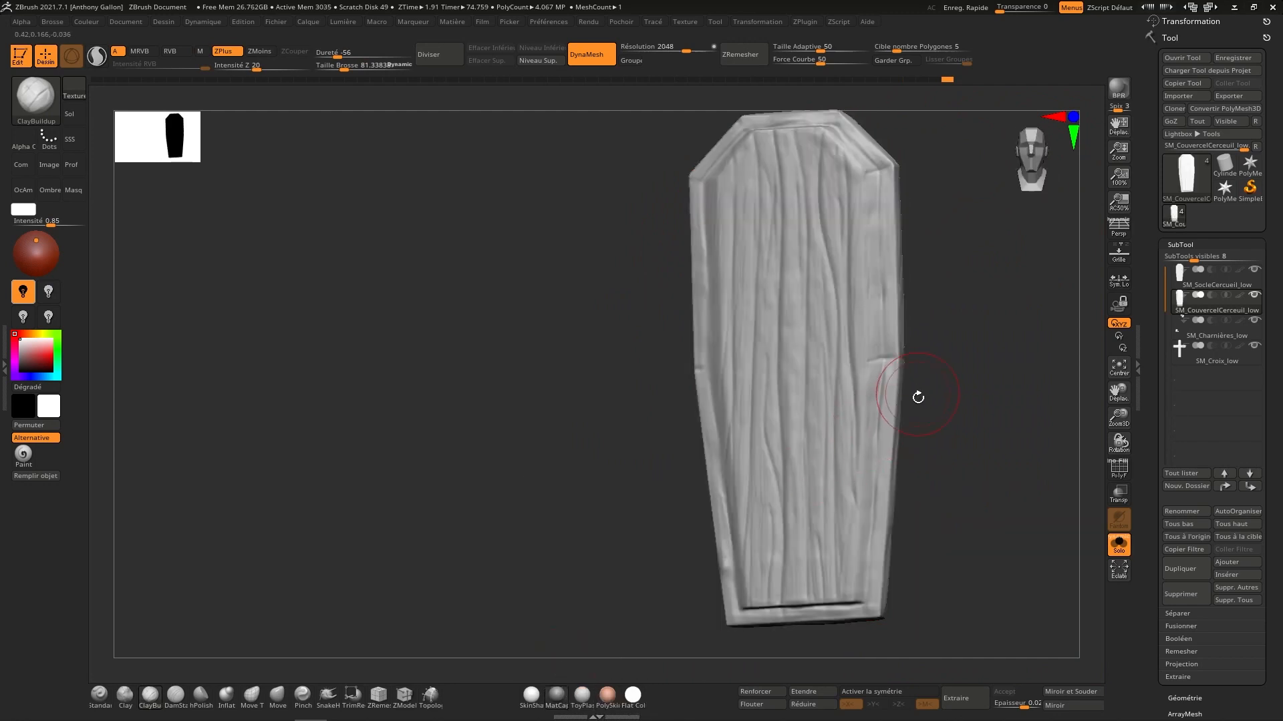
{"action": "mouse_move", "coordinate": [916, 395]}
{"action": "right_mouse_down"}
{"action": "mouse_move", "coordinate": [893, 408]}
{"action": "mouse_move", "coordinate": [945, 364]}
{"action": "mouse_move", "coordinate": [924, 347]}
{"action": "mouse_move", "coordinate": [884, 390]}
{"action": "mouse_move", "coordinate": [909, 318]}
{"action": "mouse_move", "coordinate": [907, 334]}
{"action": "right_mouse_up"}
{"action": "left_click", "coordinate": [1021, 169]}
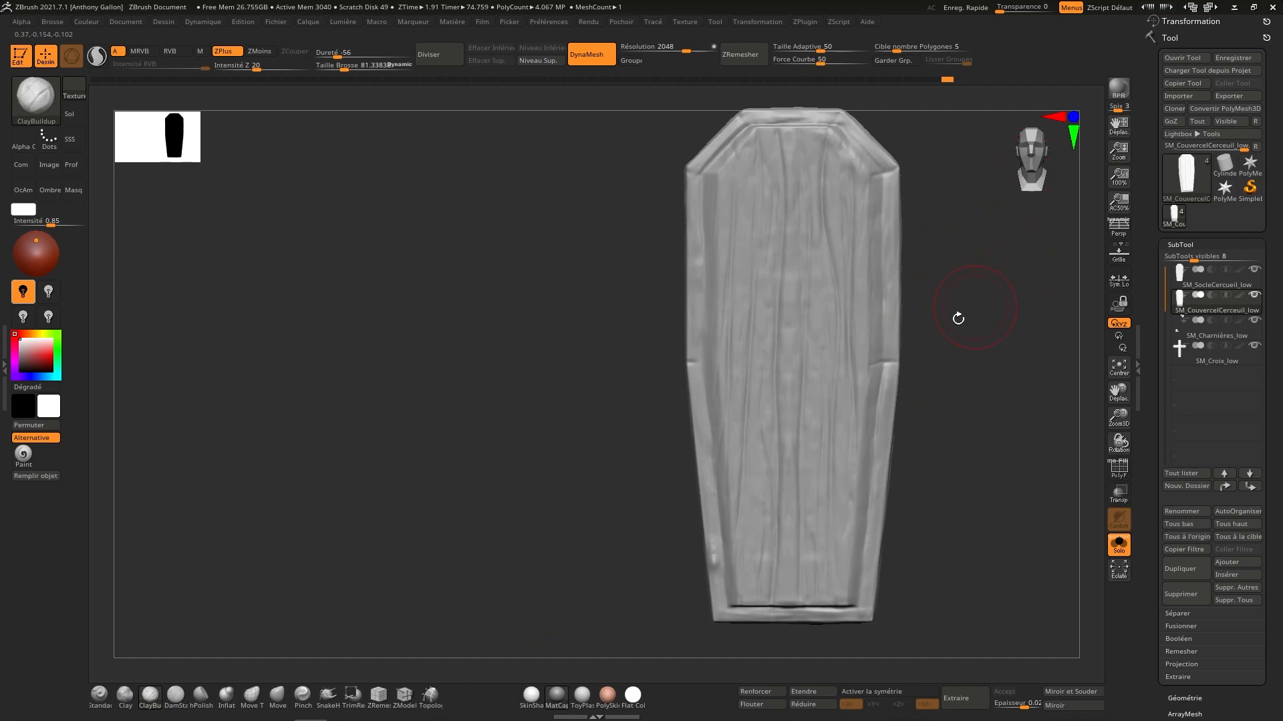
{"action": "right_click_drag", "start_coordinate": [958, 318], "coordinate": [859, 398], "text": "alt"}
Step: Select the SM_SocleCercueil_low subtool and inflate its planks and rim with the Inflate brush at size 1000
{"action": "left_click", "coordinate": [1229, 285]}
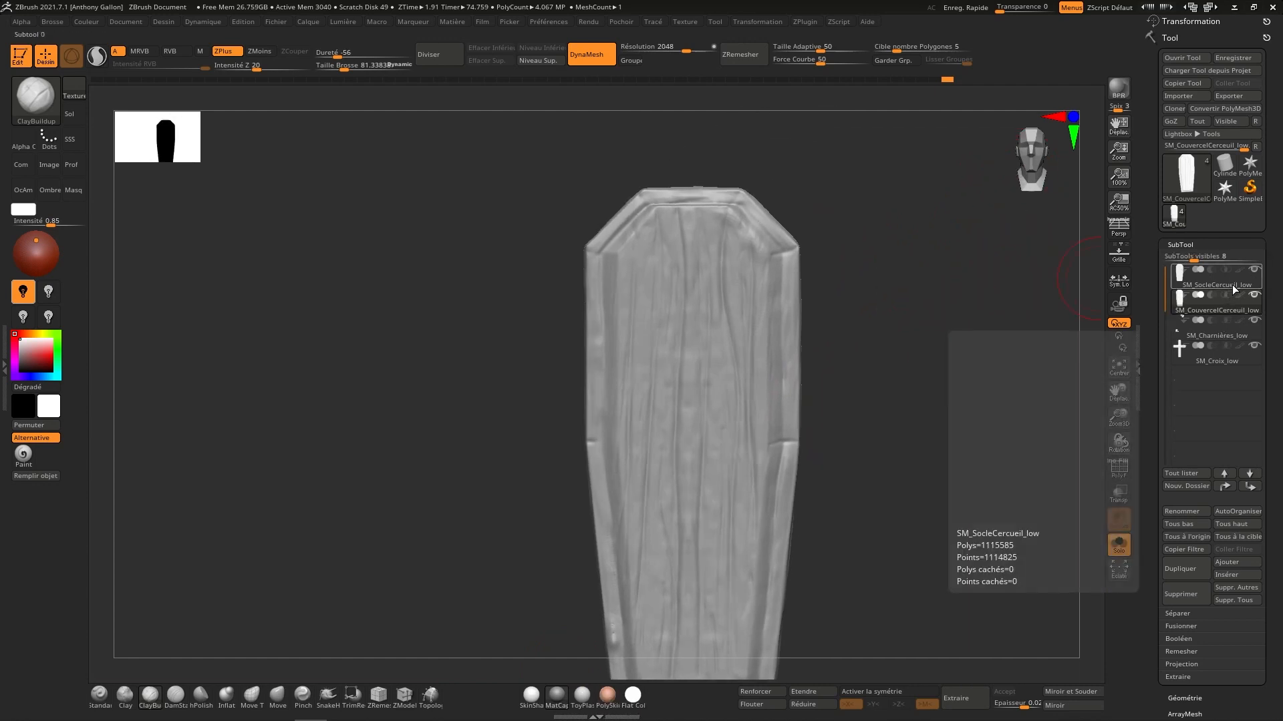
{"action": "right_click_drag", "start_coordinate": [973, 406], "coordinate": [925, 407]}
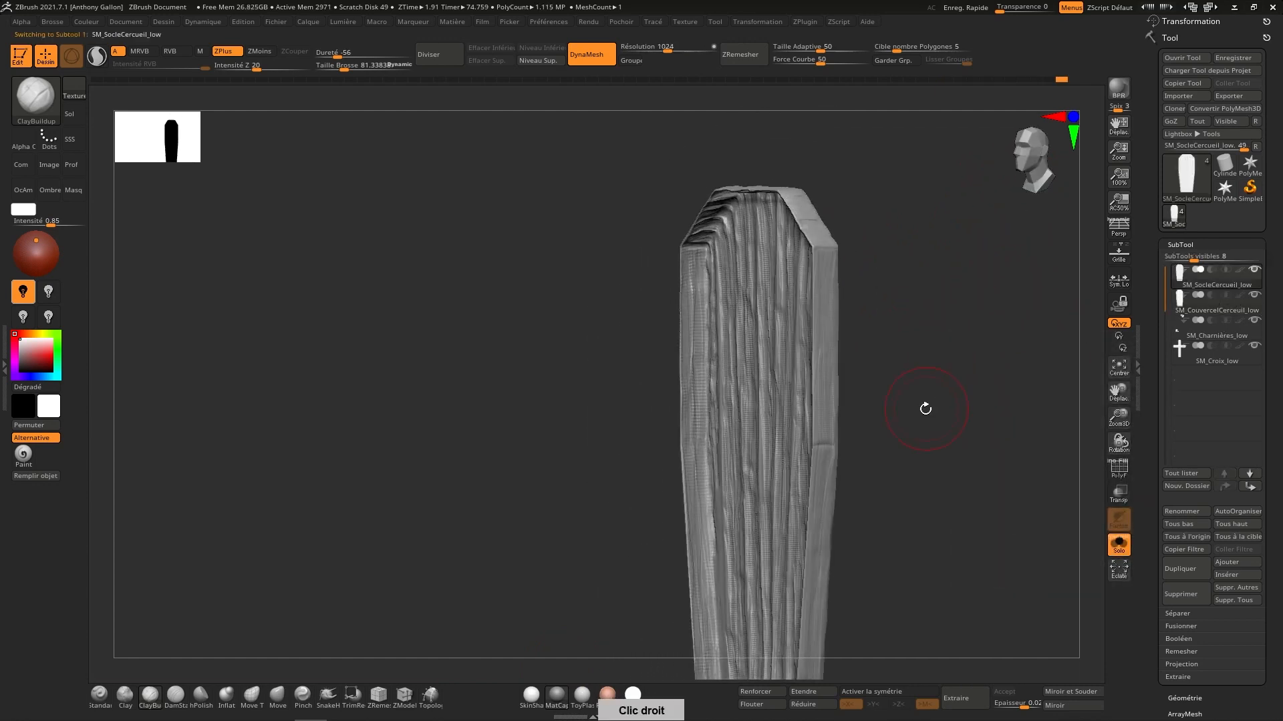
{"action": "left_click", "coordinate": [229, 696]}
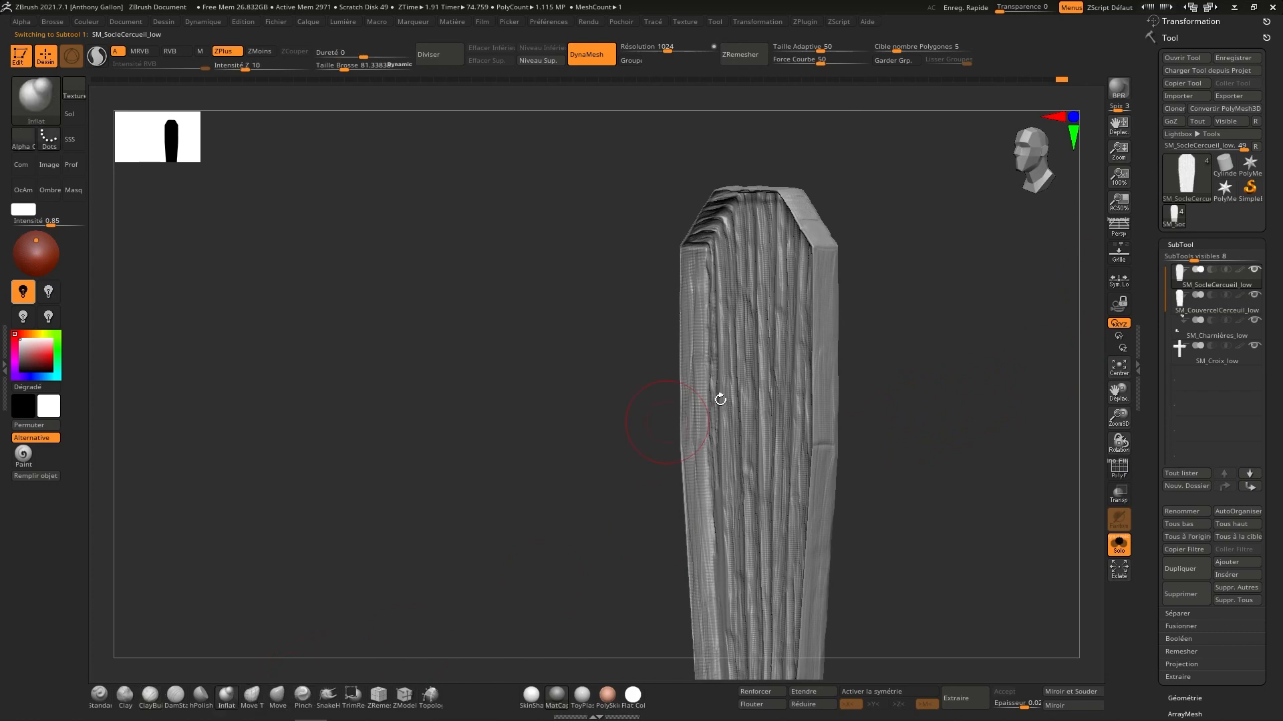
{"action": "key", "text": "s"}
{"action": "left_click_drag", "start_coordinate": [858, 360], "coordinate": [869, 359]}
{"action": "mouse_move", "coordinate": [855, 303]}
{"action": "right_mouse_down"}
{"action": "mouse_move", "coordinate": [788, 193]}
{"action": "mouse_move", "coordinate": [775, 230]}
{"action": "mouse_move", "coordinate": [844, 266]}
{"action": "mouse_move", "coordinate": [860, 261]}
{"action": "right_mouse_up"}
{"action": "key", "text": "s"}
{"action": "left_click_drag", "start_coordinate": [860, 260], "coordinate": [921, 260]}
{"action": "left_click_drag", "start_coordinate": [1031, 163], "coordinate": [1039, 155], "text": "shift"}
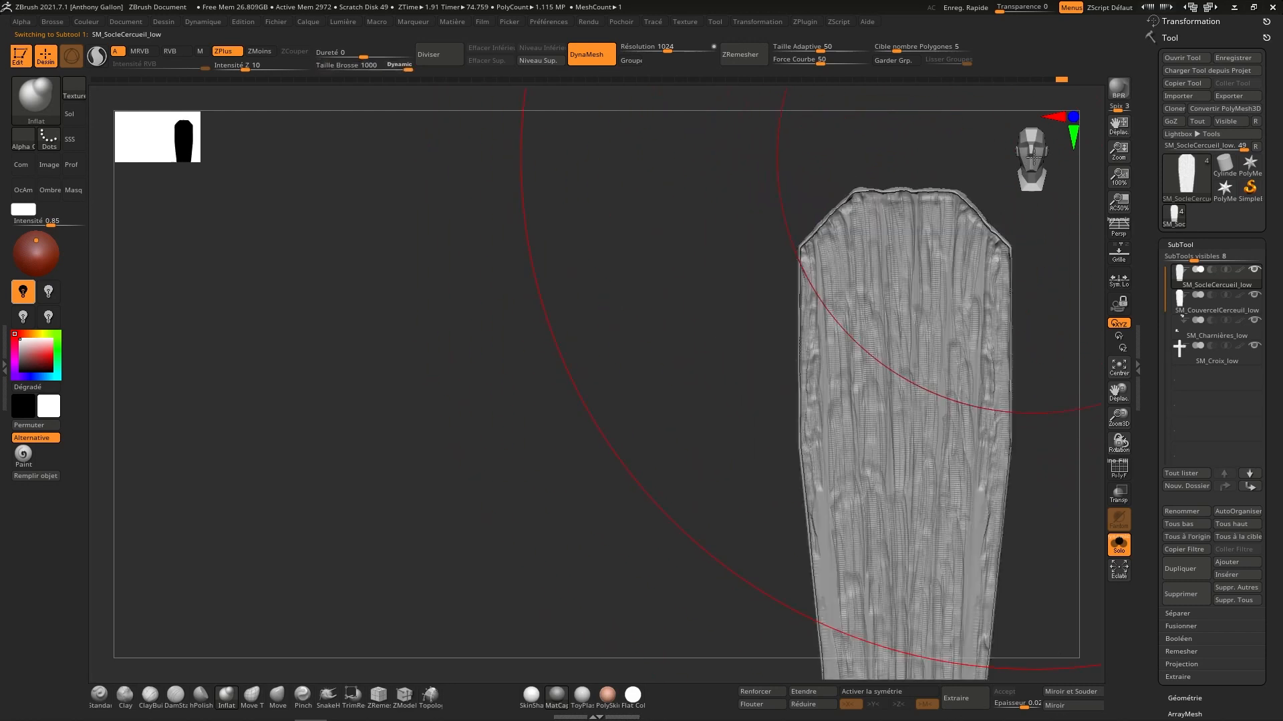
{"action": "right_click_drag", "start_coordinate": [875, 304], "coordinate": [761, 297], "text": "alt"}
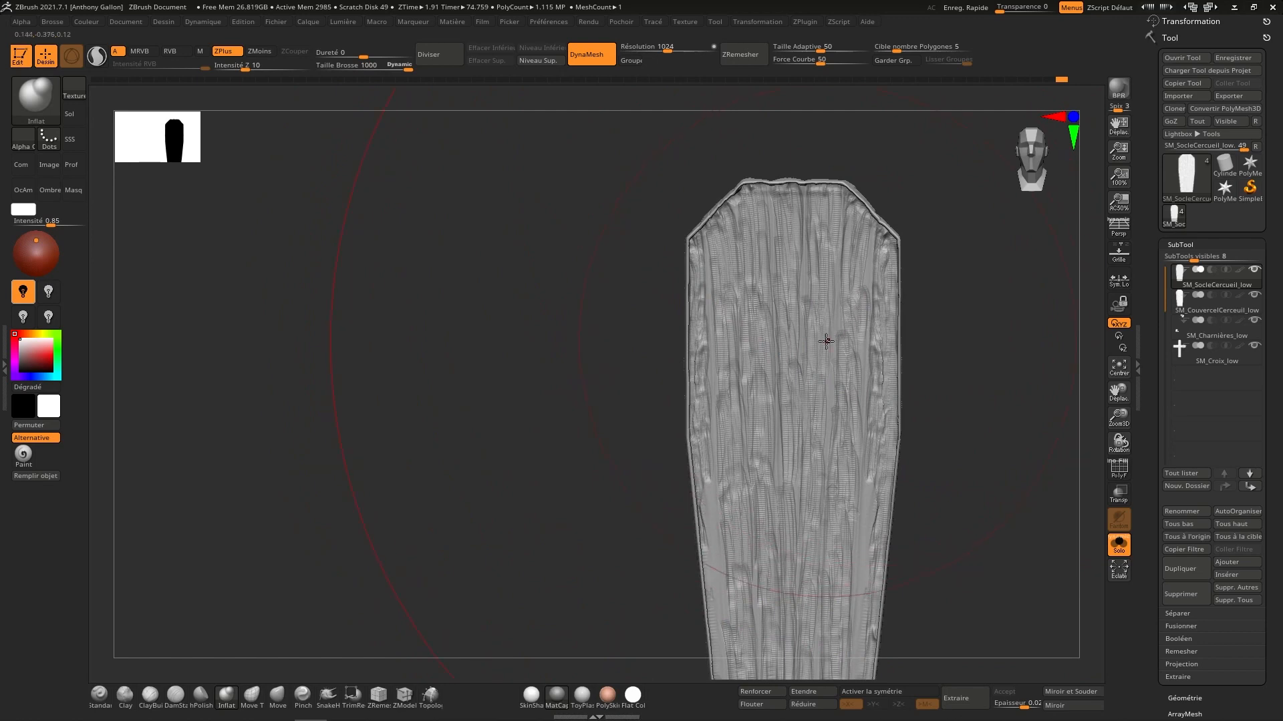
{"action": "mouse_move", "coordinate": [794, 367]}
{"action": "right_mouse_down"}
{"action": "mouse_move", "coordinate": [830, 340]}
{"action": "mouse_move", "coordinate": [789, 341]}
{"action": "mouse_move", "coordinate": [882, 295]}
{"action": "mouse_move", "coordinate": [848, 327]}
{"action": "right_mouse_up"}
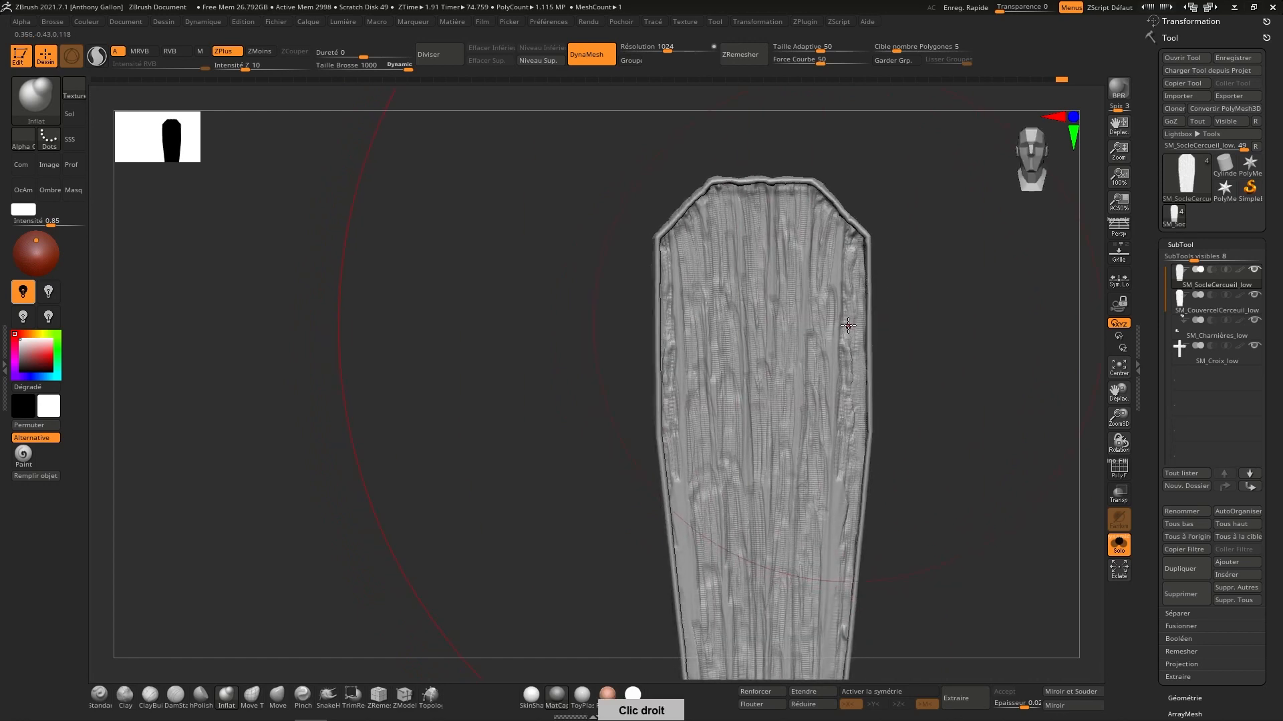
Step: Reduce the brush size to about 524 and set the coffin base's DynaMesh resolution to 2048
{"action": "key", "text": "s"}
{"action": "left_click_drag", "start_coordinate": [925, 274], "coordinate": [898, 281]}
{"action": "right_click_drag", "start_coordinate": [898, 281], "coordinate": [862, 350]}
{"action": "mouse_move", "coordinate": [891, 287]}
{"action": "right_mouse_down"}
{"action": "mouse_move", "coordinate": [880, 309]}
{"action": "mouse_move", "coordinate": [873, 278]}
{"action": "right_mouse_up"}
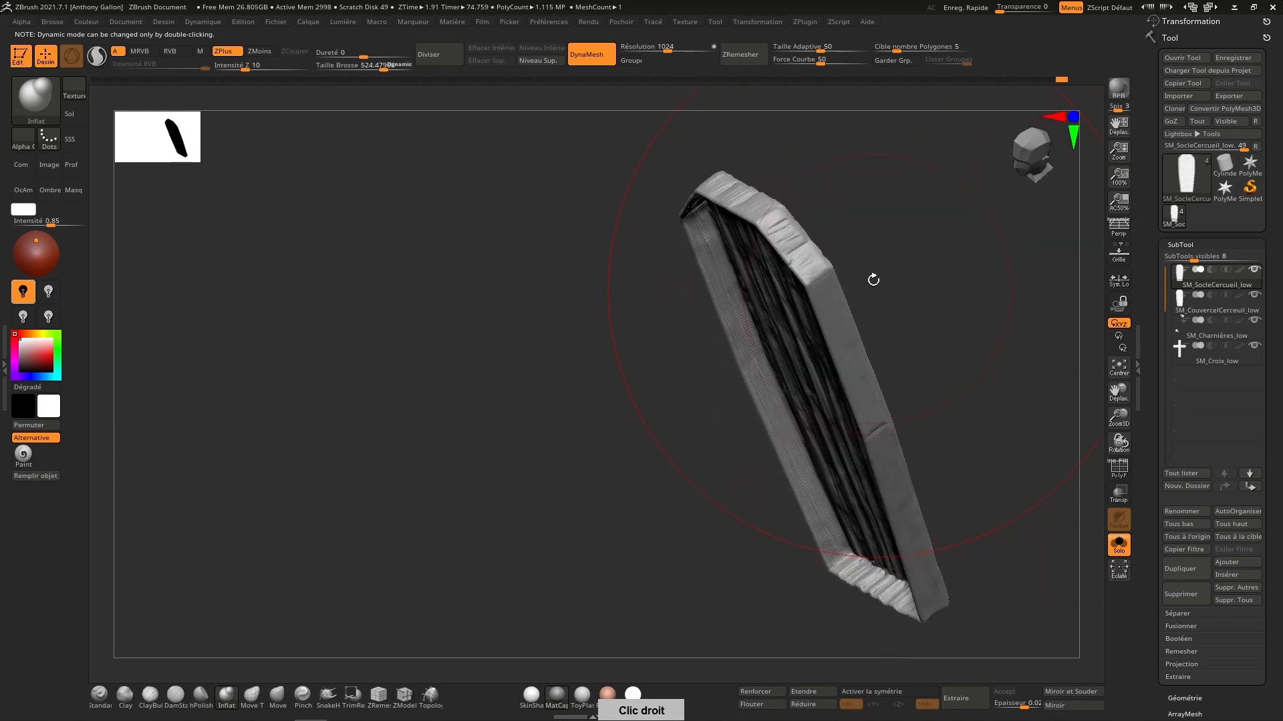
{"action": "left_click_drag", "start_coordinate": [667, 48], "coordinate": [661, 48]}
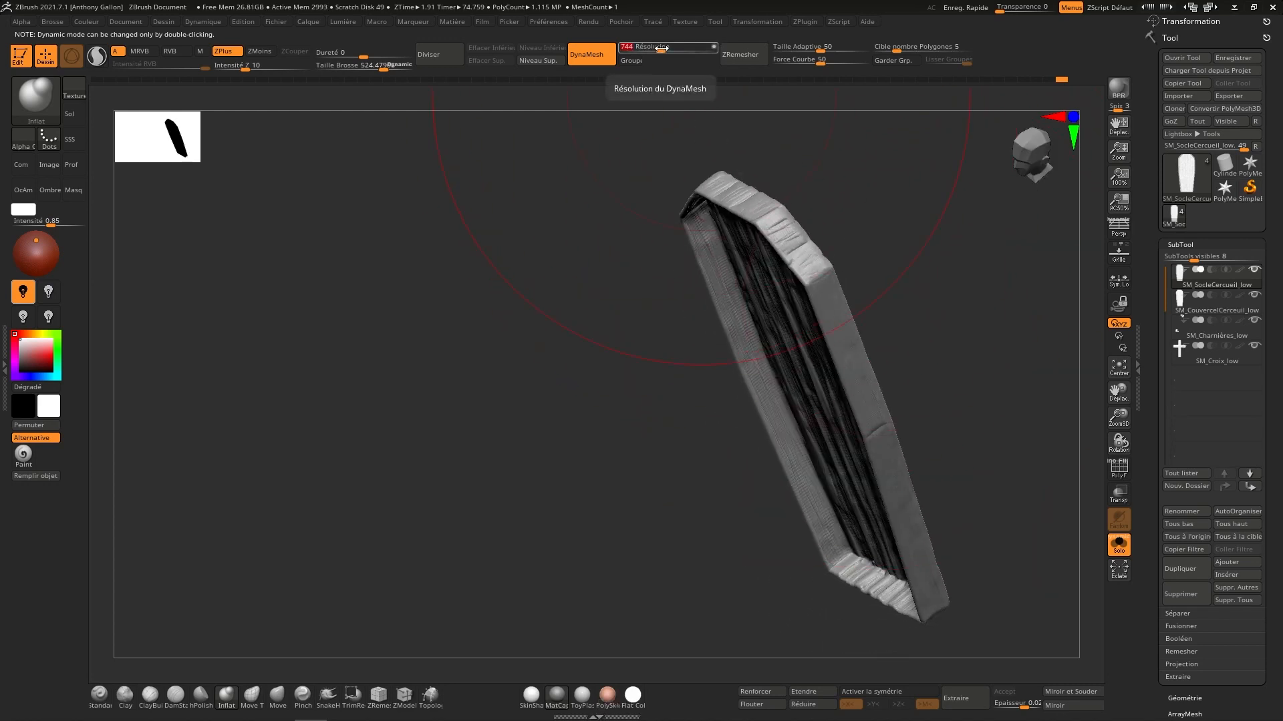
{"action": "type", "text": "2048"}
{"action": "key", "text": "Return"}
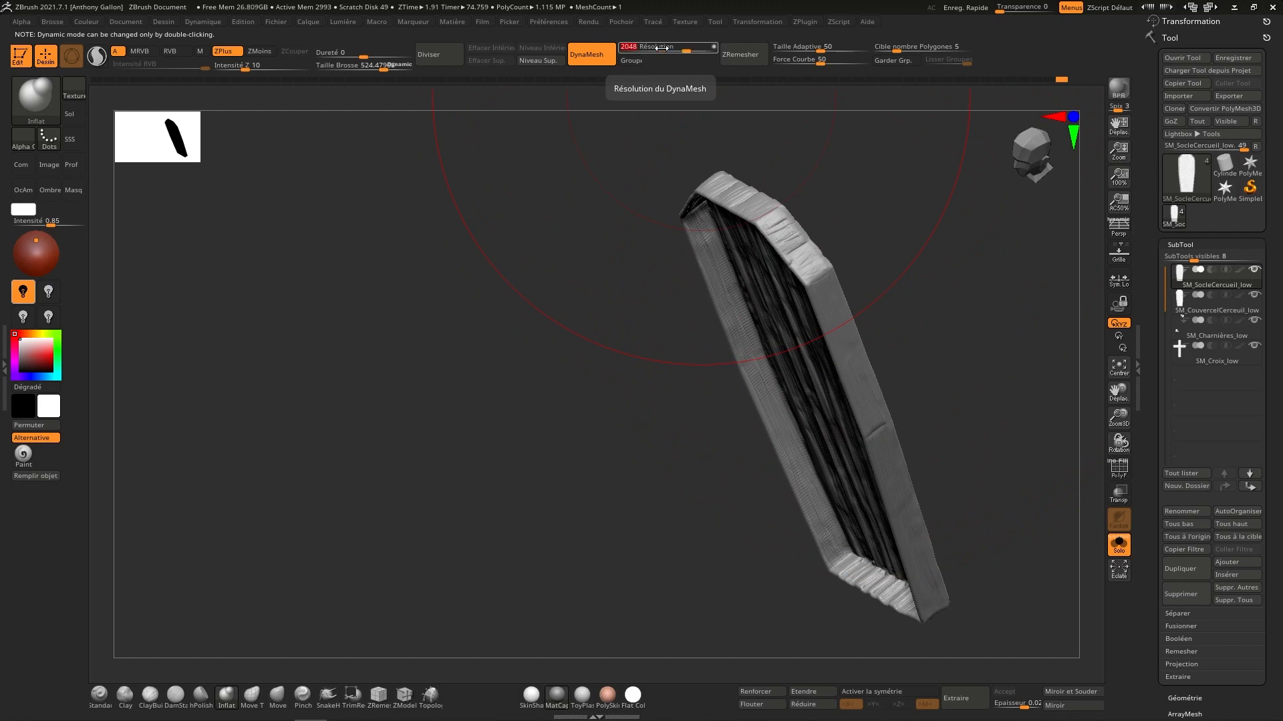
Step: Remesh the coffin base with DynaMesh at resolution 2048 and inspect the resulting surface from the open side
{"action": "key", "text": "ctrl"}
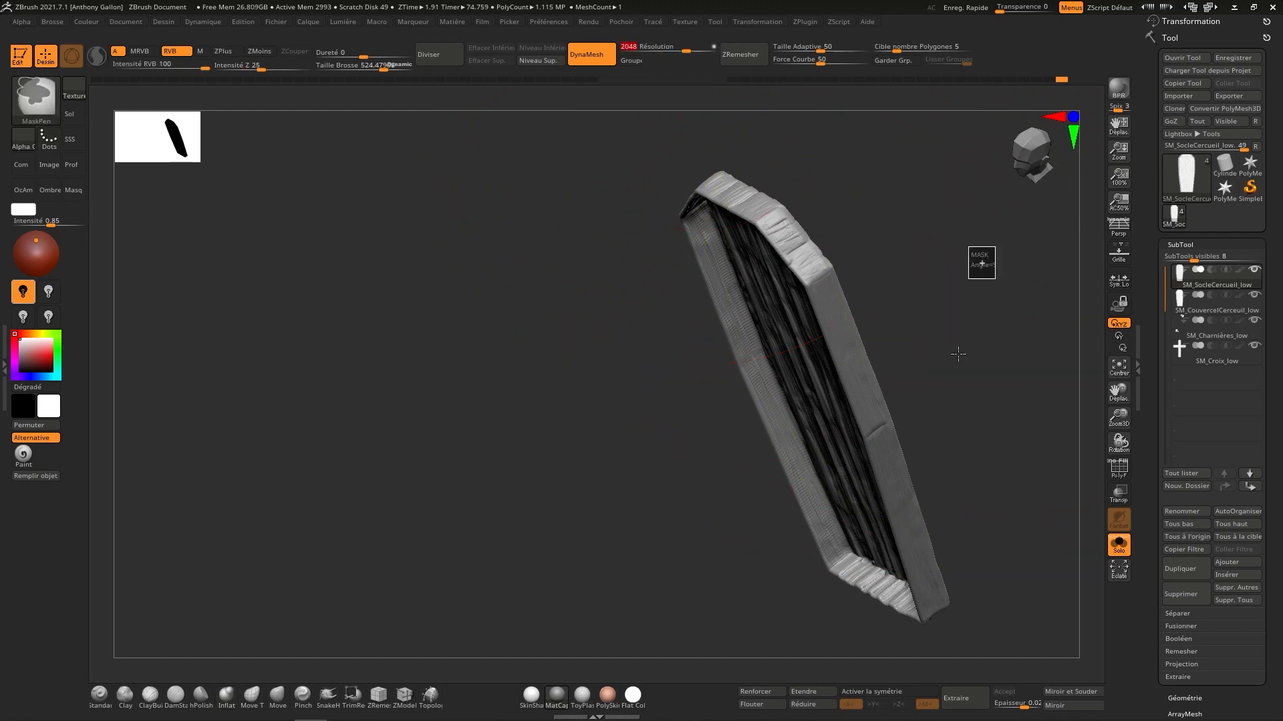
{"action": "mouse_move", "coordinate": [1055, 148]}
{"action": "left_mouse_down"}
{"action": "mouse_move", "coordinate": [1059, 161]}
{"action": "mouse_move", "coordinate": [1063, 133]}
{"action": "left_mouse_up"}
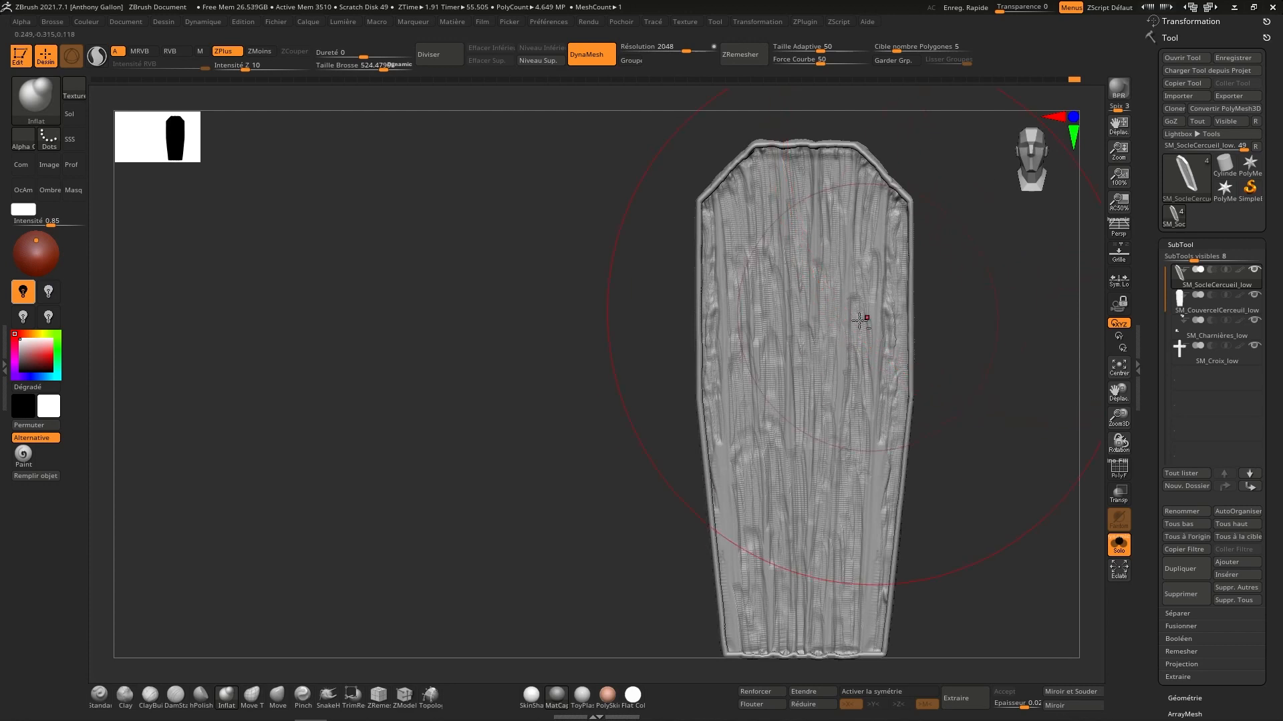
{"action": "mouse_move", "coordinate": [827, 358]}
{"action": "right_mouse_down", "text": "alt"}
{"action": "mouse_move", "coordinate": [833, 326]}
{"action": "mouse_move", "coordinate": [860, 327]}
{"action": "right_mouse_up", "text": "alt"}
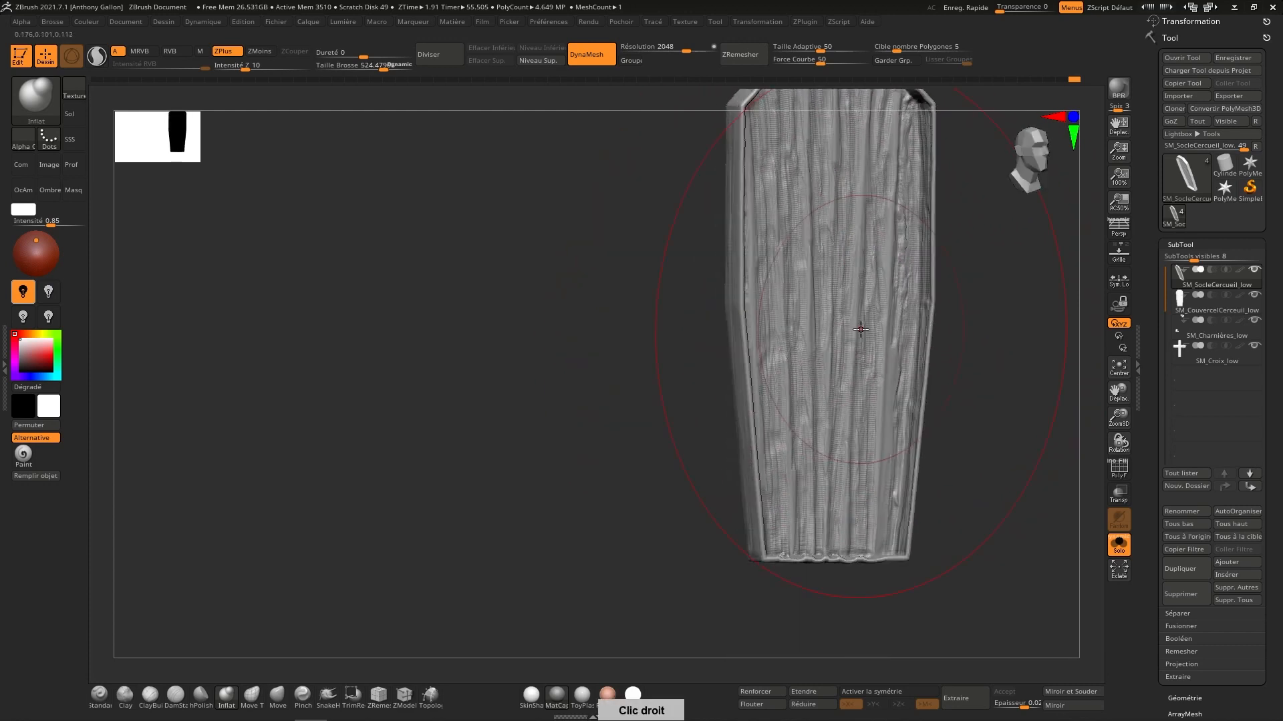
Step: Reduce the brush size to about 188 and smooth the remeshing lines along the base's first long outer side
{"action": "key", "text": "s"}
{"action": "left_click_drag", "start_coordinate": [859, 327], "coordinate": [829, 331]}
{"action": "mouse_move", "coordinate": [829, 331]}
{"action": "right_mouse_down"}
{"action": "mouse_move", "coordinate": [788, 338]}
{"action": "mouse_move", "coordinate": [793, 255]}
{"action": "right_mouse_up"}
{"action": "key", "text": "shift"}
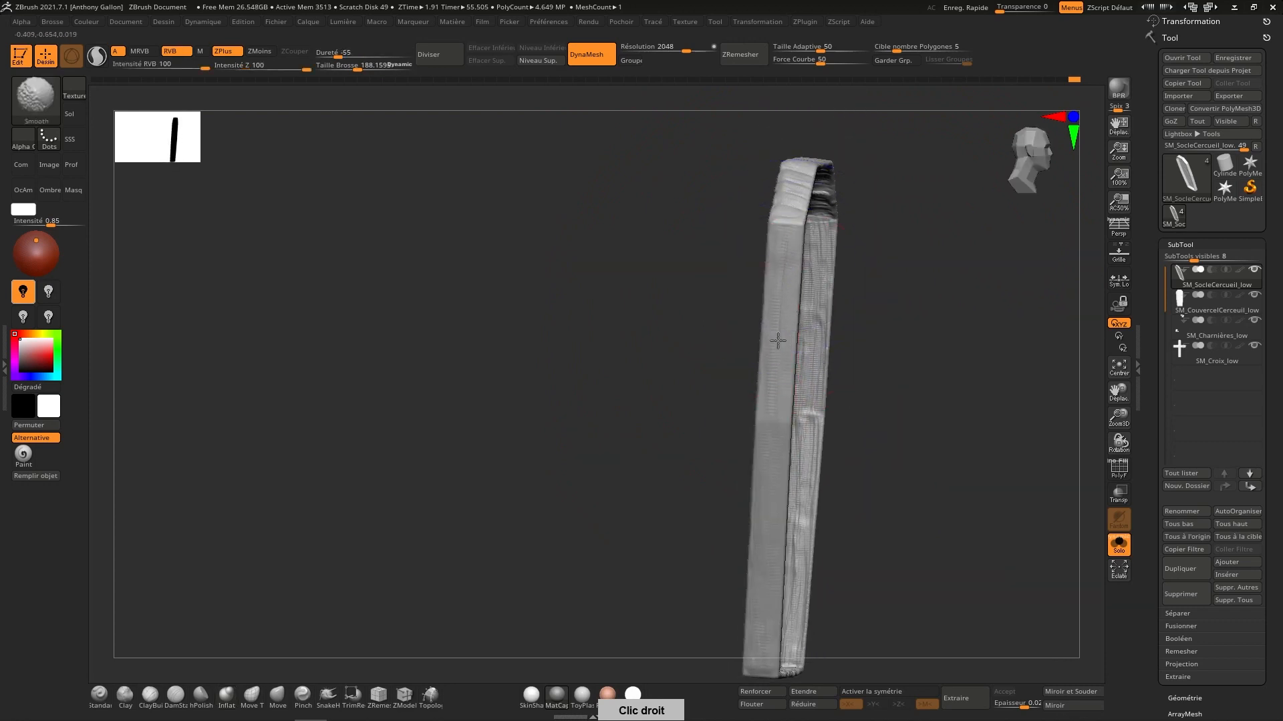
{"action": "right_click_drag", "start_coordinate": [769, 300], "coordinate": [810, 287]}
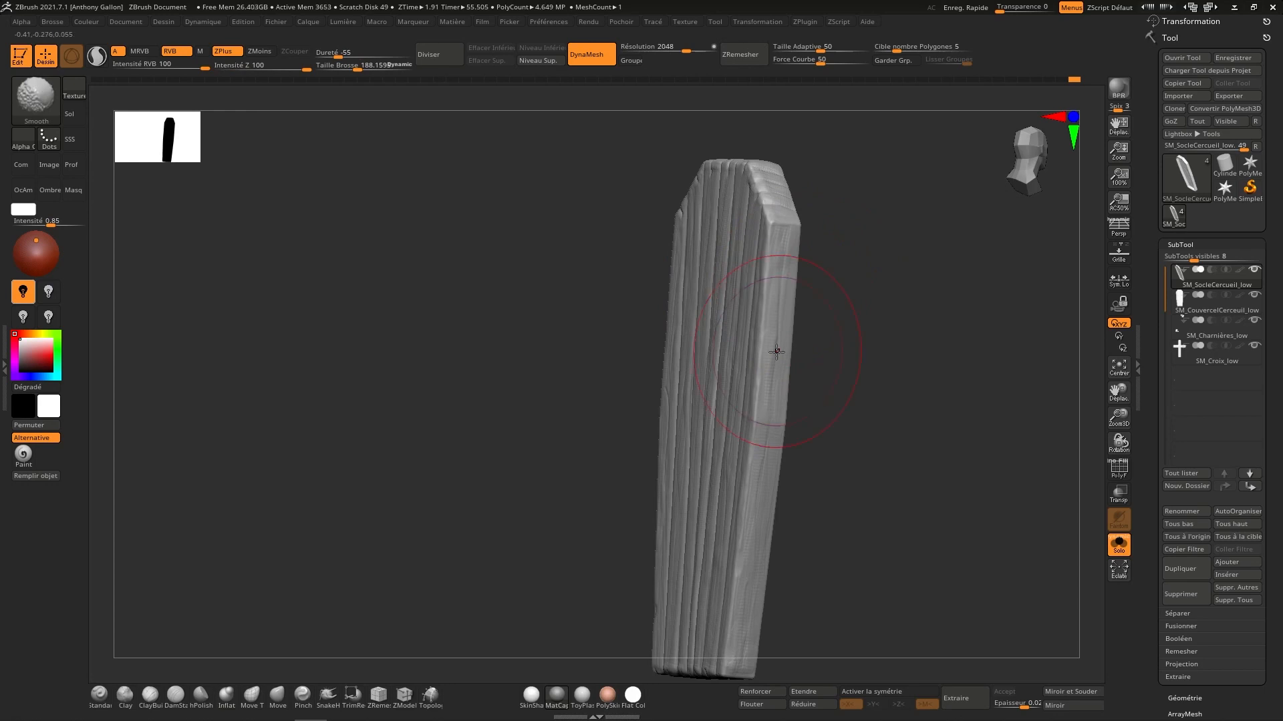
{"action": "right_click_drag", "start_coordinate": [765, 426], "coordinate": [770, 433]}
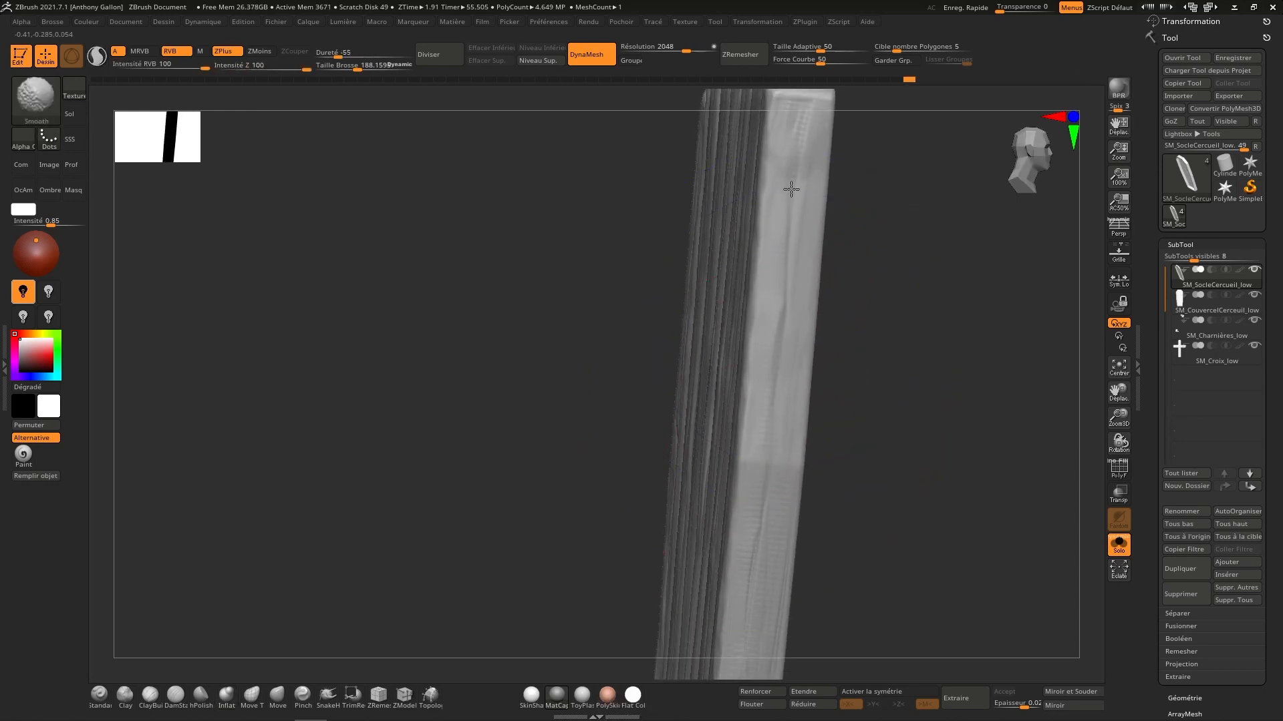
{"action": "right_click_drag", "start_coordinate": [791, 190], "coordinate": [781, 341]}
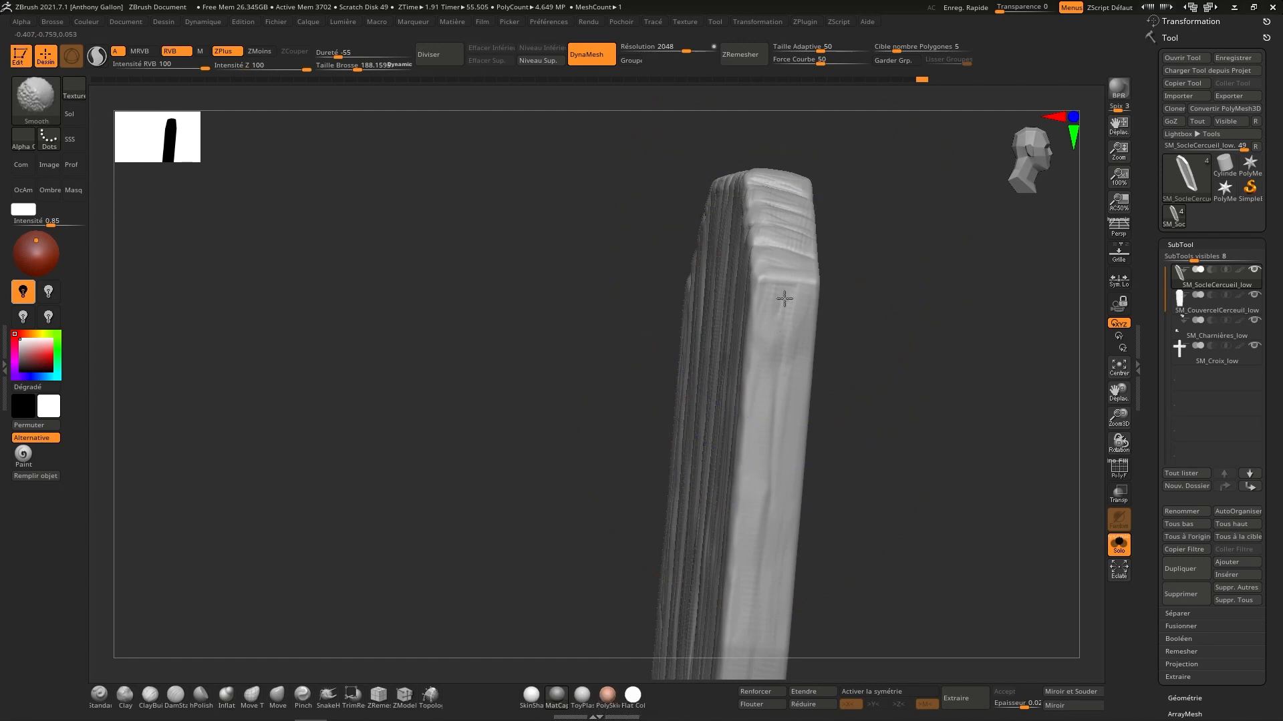
Step: Smooth the remeshing lines around the base's head end and onto the opposite long outer side
{"action": "mouse_move", "coordinate": [799, 223]}
{"action": "right_mouse_down"}
{"action": "mouse_move", "coordinate": [810, 209]}
{"action": "mouse_move", "coordinate": [756, 381]}
{"action": "right_mouse_up"}
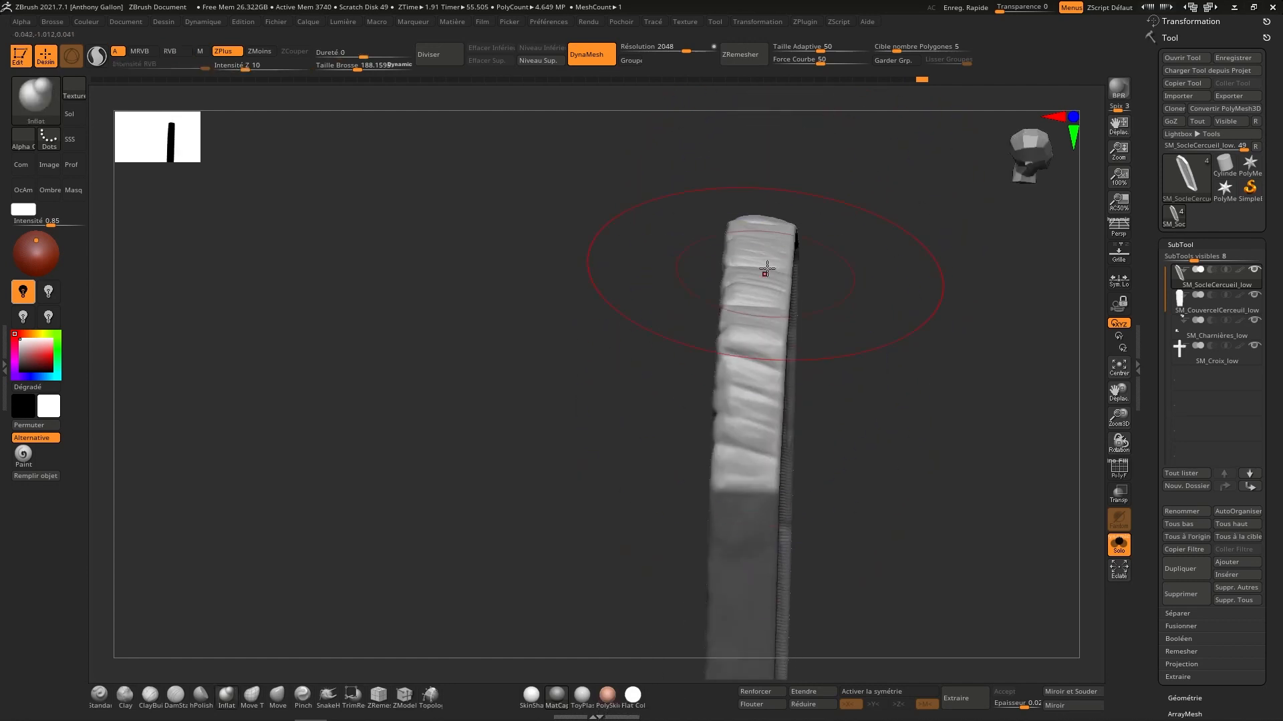
{"action": "right_click_drag", "start_coordinate": [766, 269], "coordinate": [722, 422]}
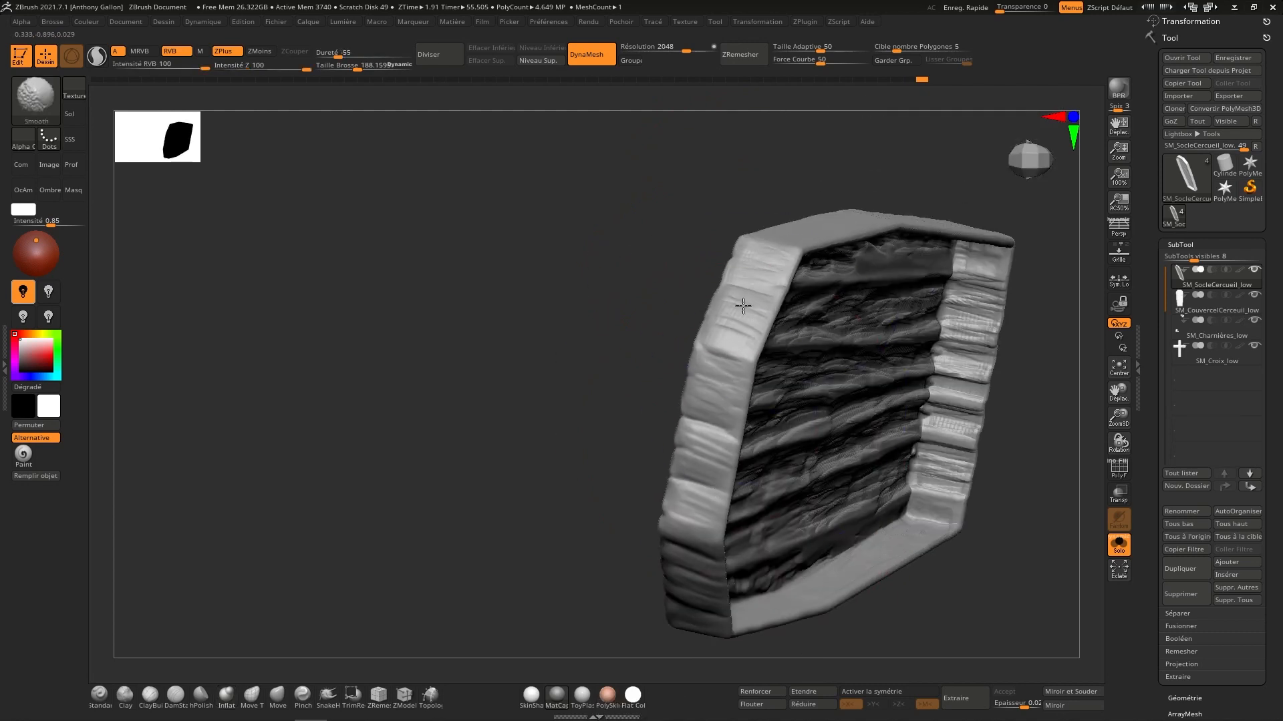
{"action": "right_click_drag", "start_coordinate": [794, 230], "coordinate": [742, 376]}
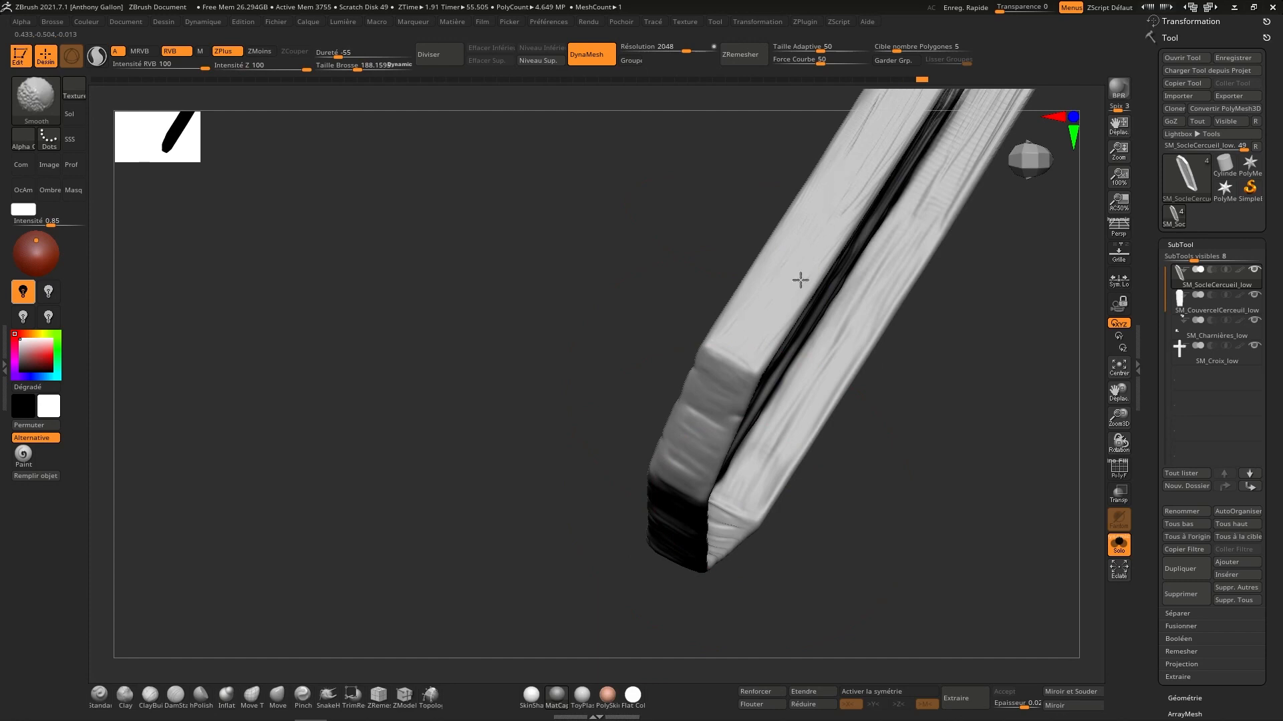
{"action": "right_click_drag", "start_coordinate": [800, 279], "coordinate": [738, 392]}
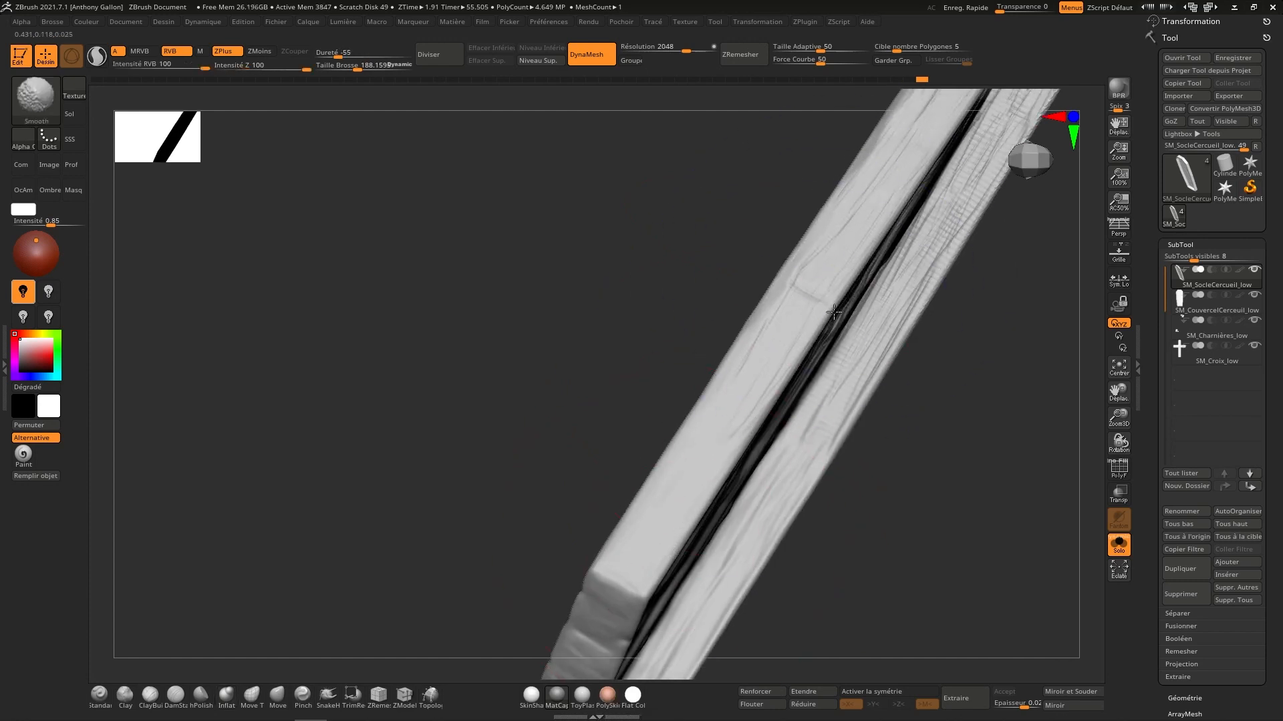
{"action": "left_click_drag", "start_coordinate": [833, 311], "coordinate": [894, 167], "text": "shift"}
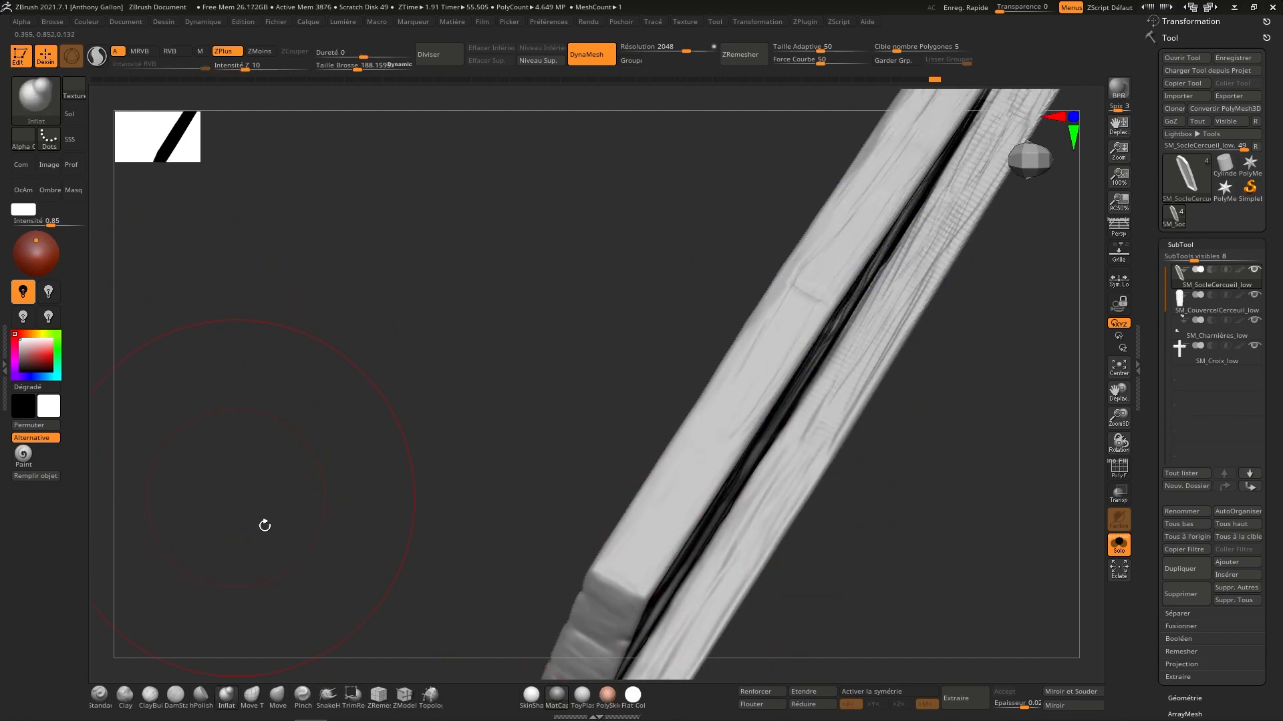
Step: Switch the display to the MatCap Red Wax material and smooth the rest of the long outer side toward the foot end
{"action": "left_click", "coordinate": [557, 697]}
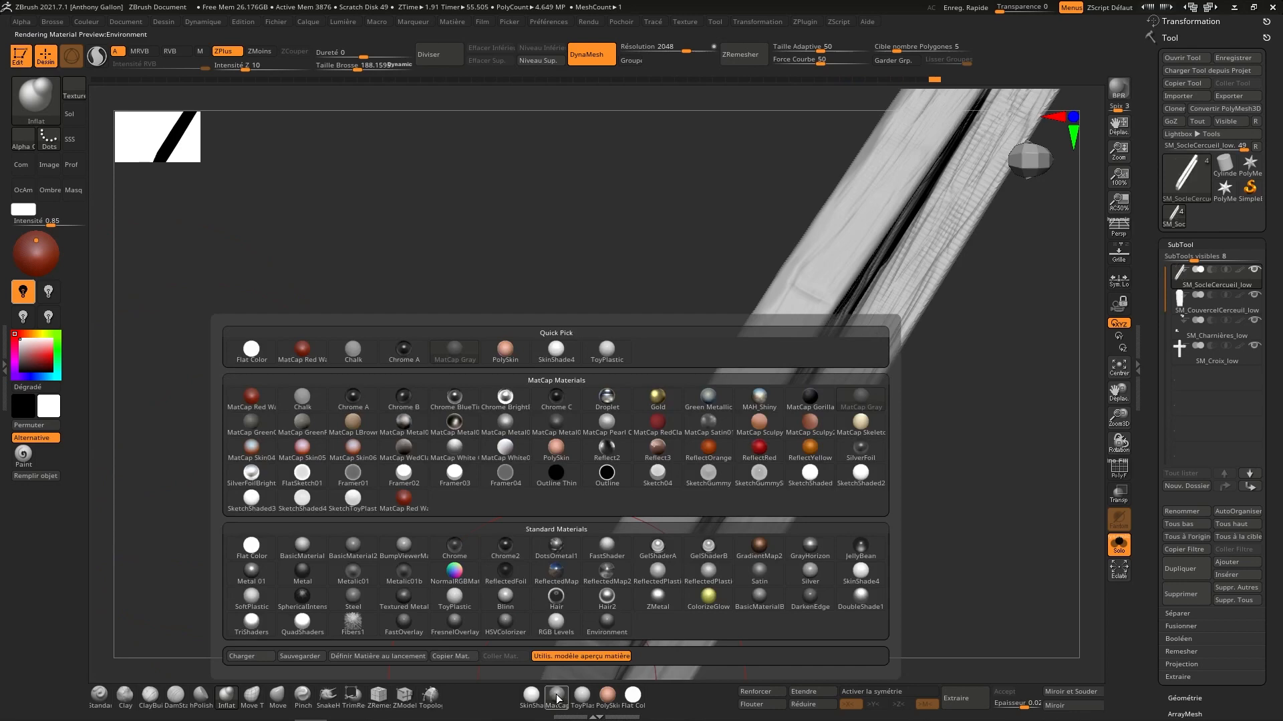
{"action": "left_click", "coordinate": [304, 350]}
{"action": "right_click_drag", "start_coordinate": [768, 428], "coordinate": [722, 511]}
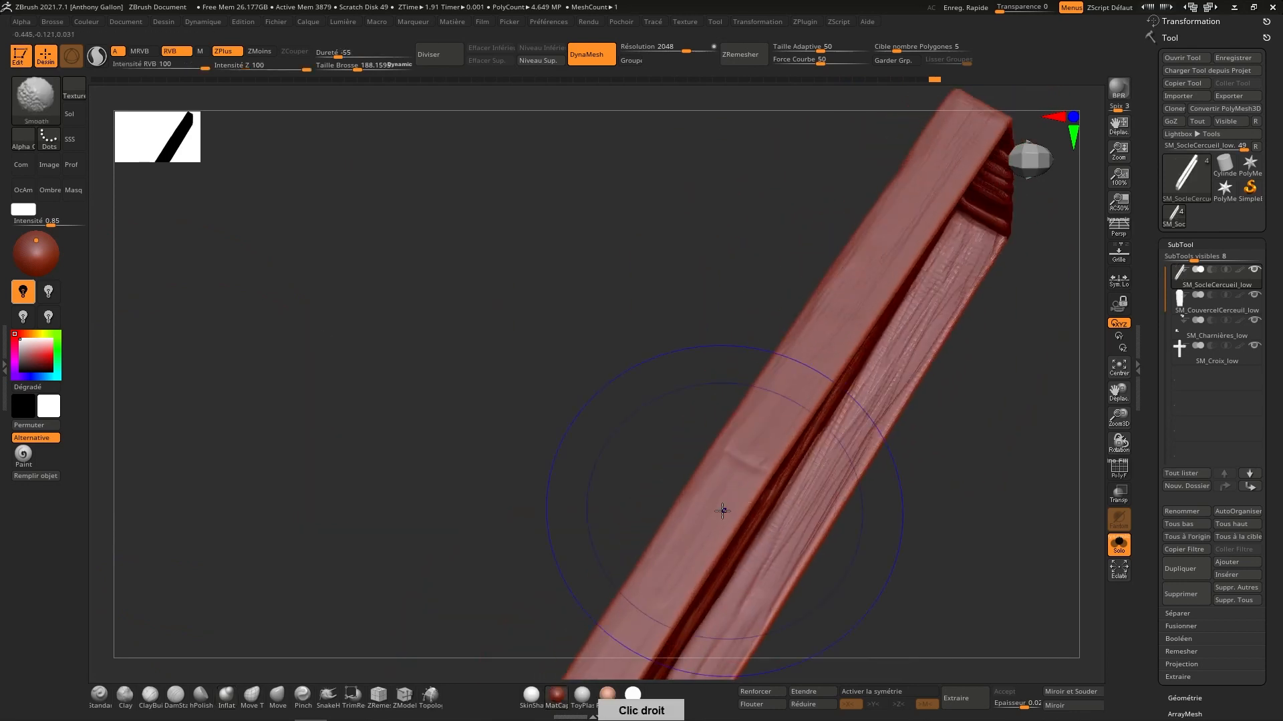
{"action": "mouse_move", "coordinate": [677, 526]}
{"action": "left_mouse_down", "text": "shift"}
{"action": "mouse_move", "coordinate": [794, 353]}
{"action": "mouse_move", "coordinate": [820, 337]}
{"action": "left_mouse_up", "text": "shift"}
{"action": "right_click_drag", "start_coordinate": [870, 247], "coordinate": [751, 392], "text": "alt"}
{"action": "key", "text": "shift"}
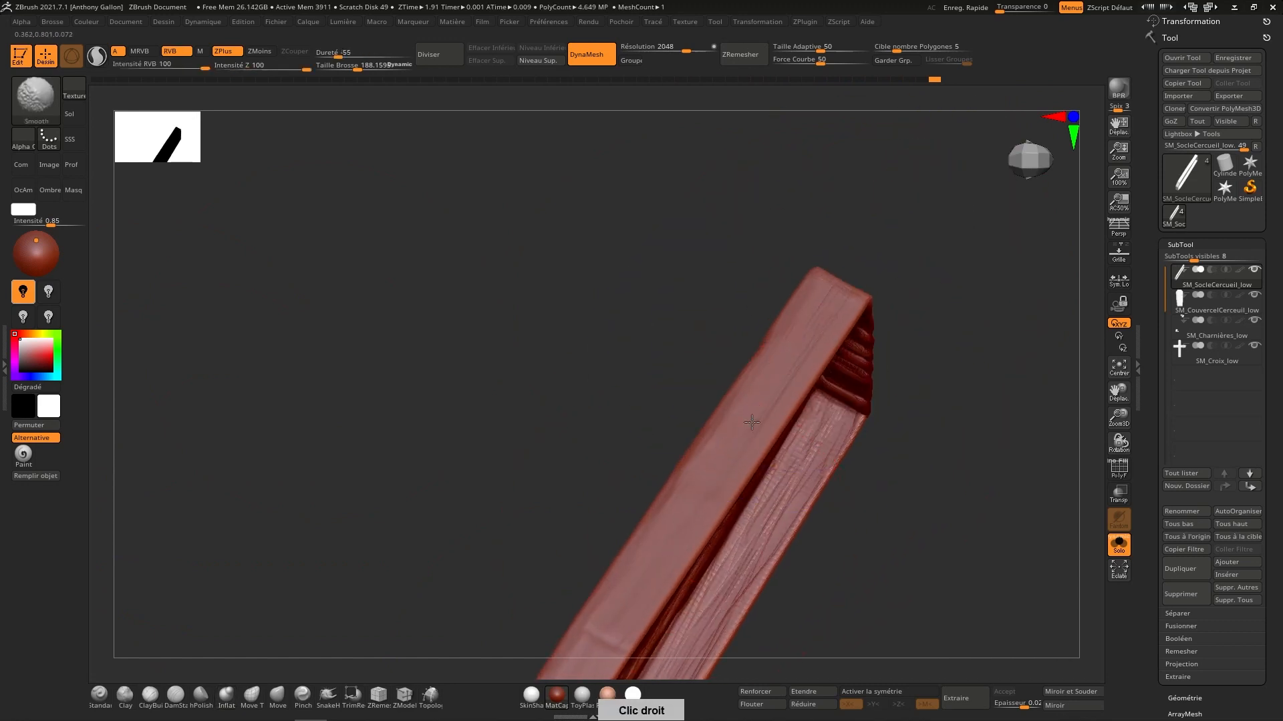
Step: Smooth the base's foot end and the remaining remeshing lines on the adjoining long side
{"action": "right_click_drag", "start_coordinate": [837, 328], "coordinate": [767, 414]}
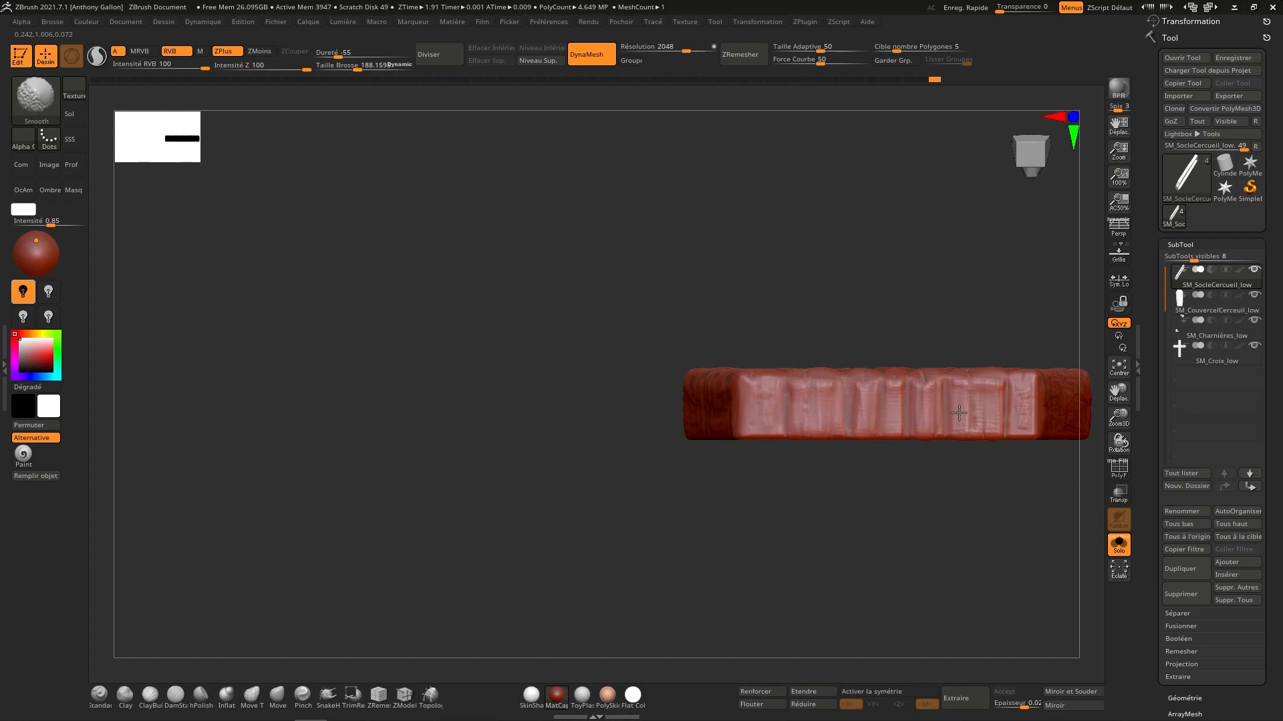
{"action": "mouse_move", "coordinate": [958, 413]}
{"action": "right_mouse_down", "text": "alt"}
{"action": "mouse_move", "coordinate": [871, 427]}
{"action": "mouse_move", "coordinate": [939, 433]}
{"action": "mouse_move", "coordinate": [776, 525]}
{"action": "right_mouse_up", "text": "alt"}
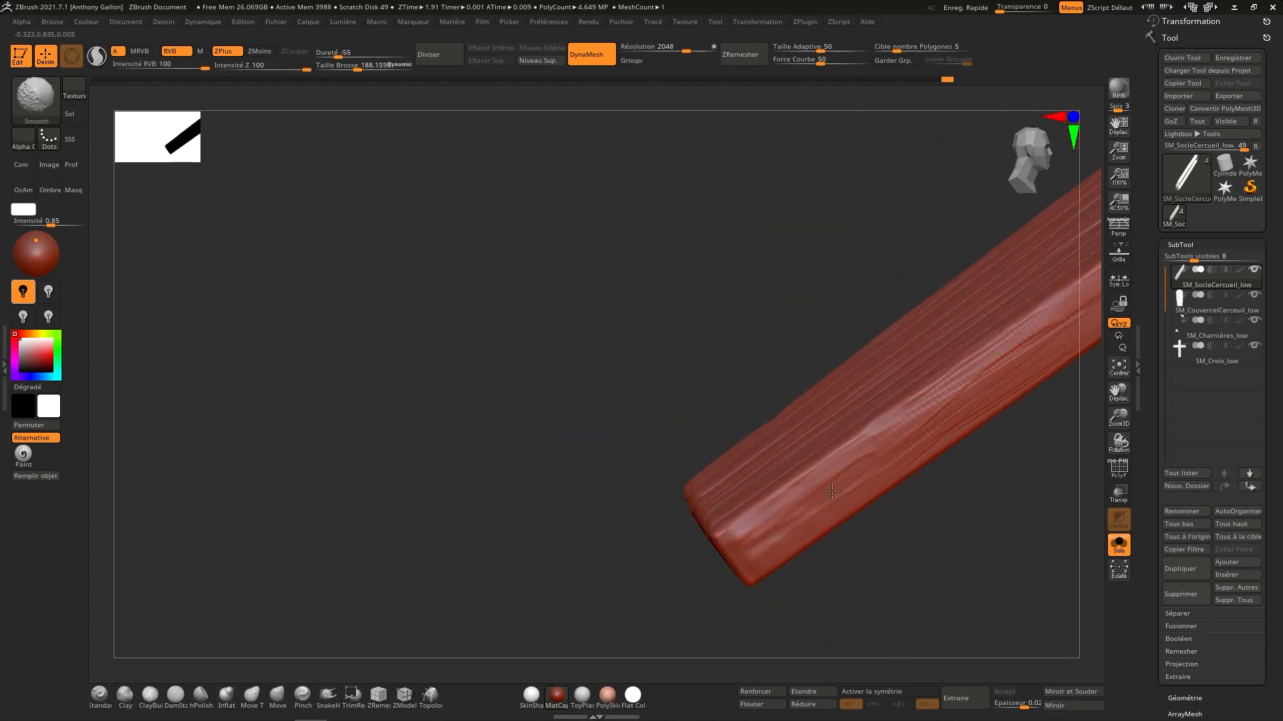
{"action": "right_click_drag", "start_coordinate": [992, 365], "coordinate": [891, 425], "text": "alt"}
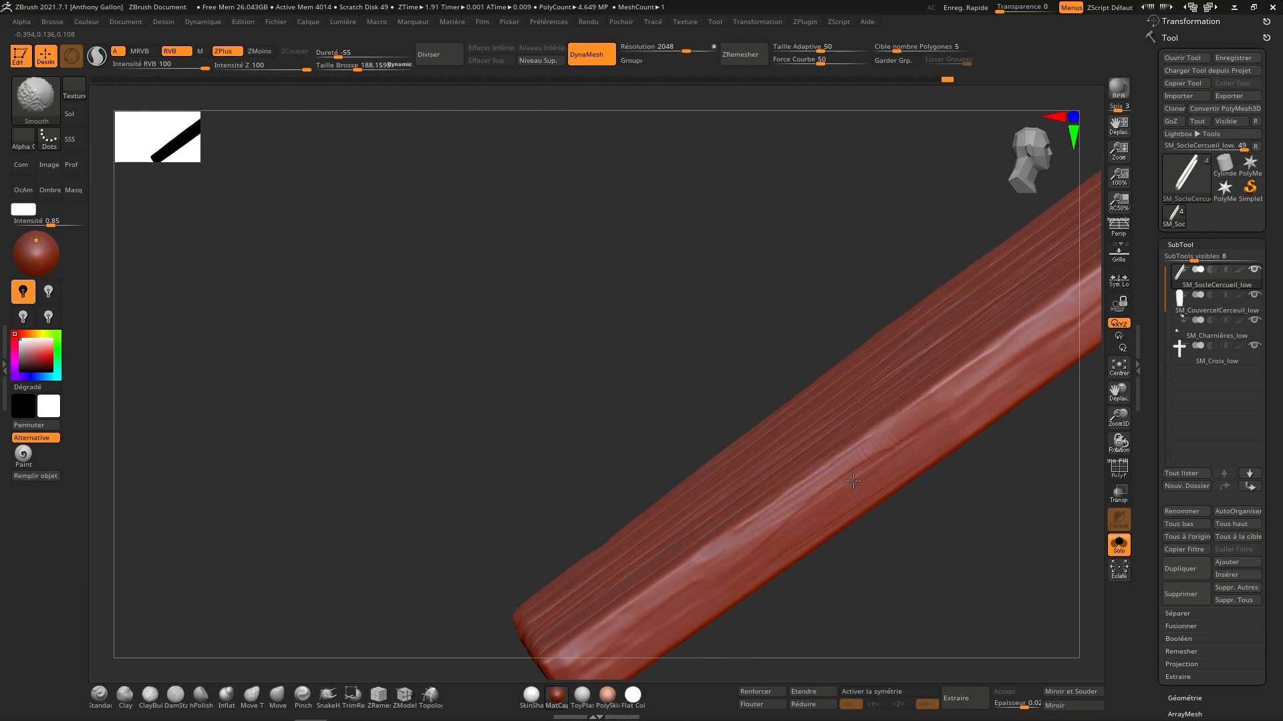
Step: Preview the base's wood relief in the FastShader and Blinn materials
{"action": "left_click", "coordinate": [556, 695]}
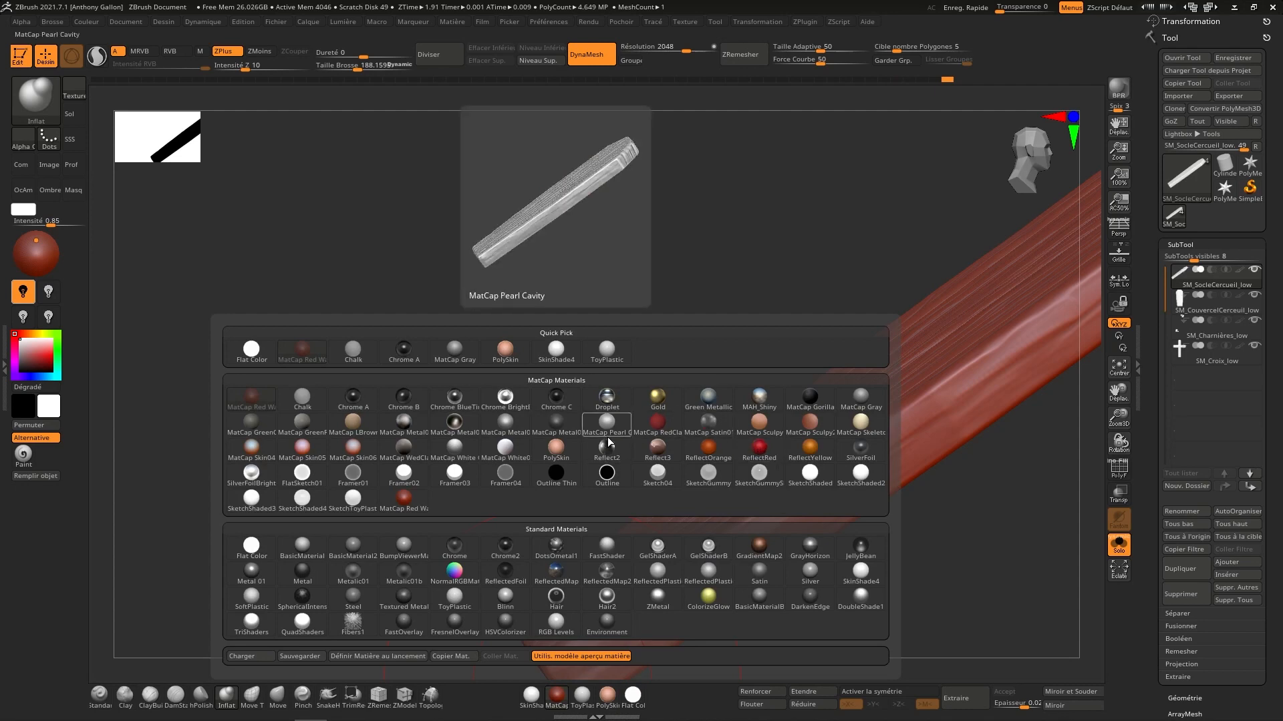
{"action": "left_click", "coordinate": [605, 550]}
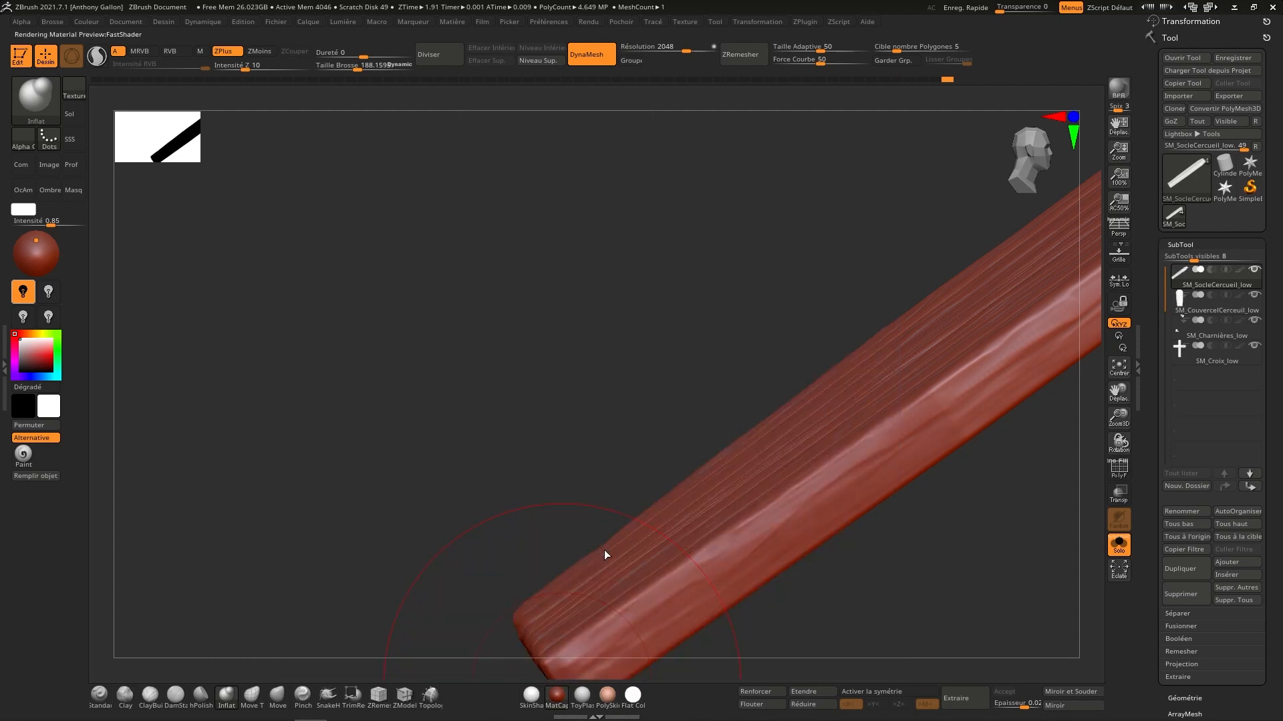
{"action": "mouse_move", "coordinate": [603, 550]}
{"action": "right_mouse_down"}
{"action": "mouse_move", "coordinate": [916, 516]}
{"action": "mouse_move", "coordinate": [895, 458]}
{"action": "mouse_move", "coordinate": [915, 481]}
{"action": "mouse_move", "coordinate": [902, 481]}
{"action": "right_mouse_up"}
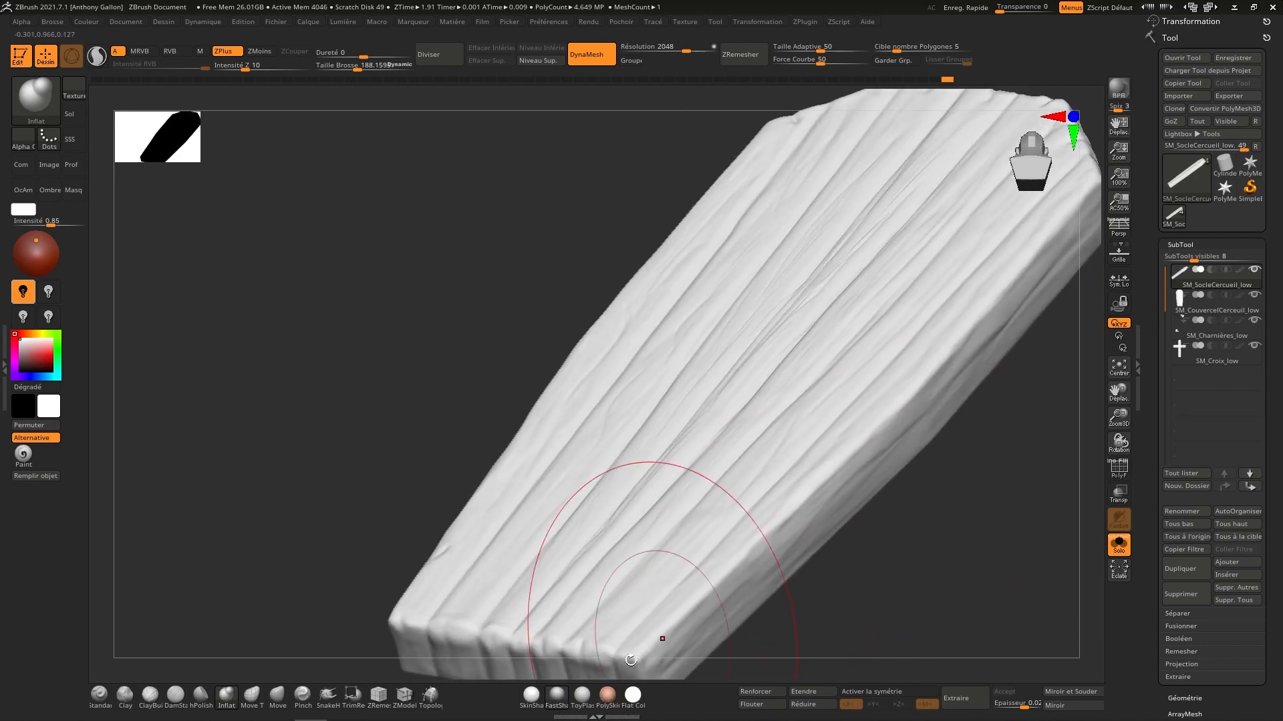
{"action": "key", "text": "m"}
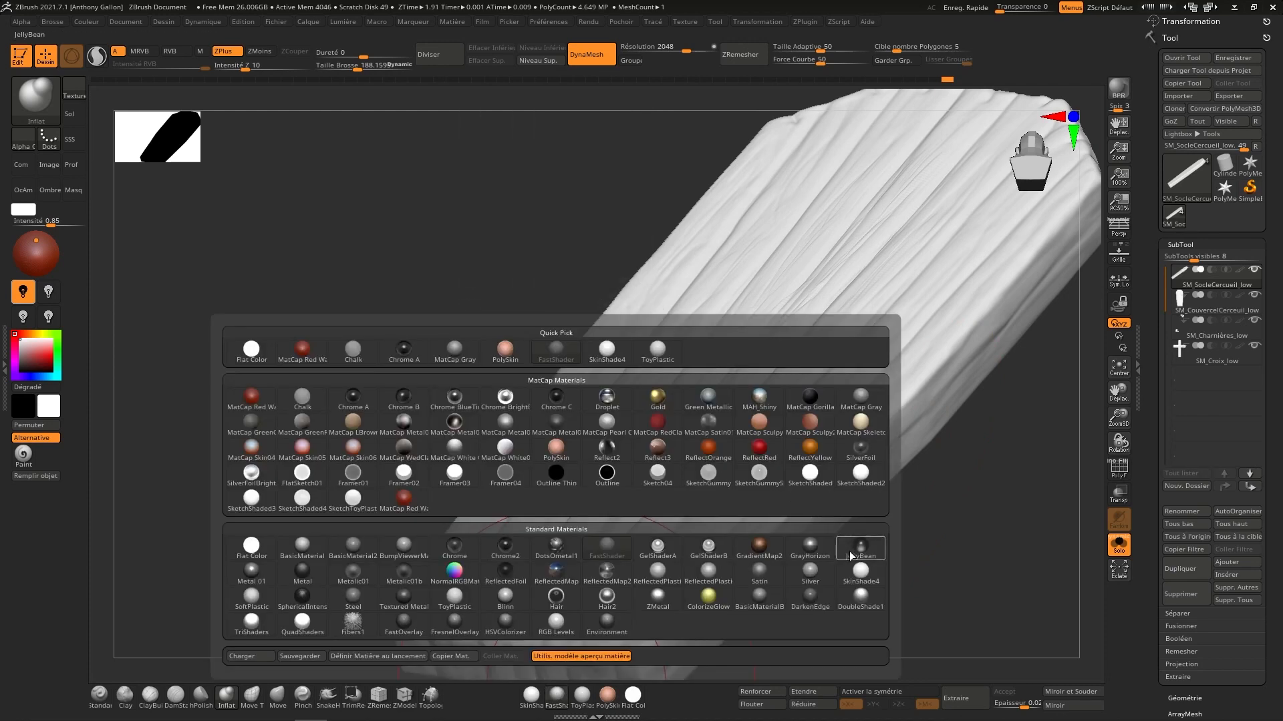
{"action": "mouse_move", "coordinate": [709, 547]}
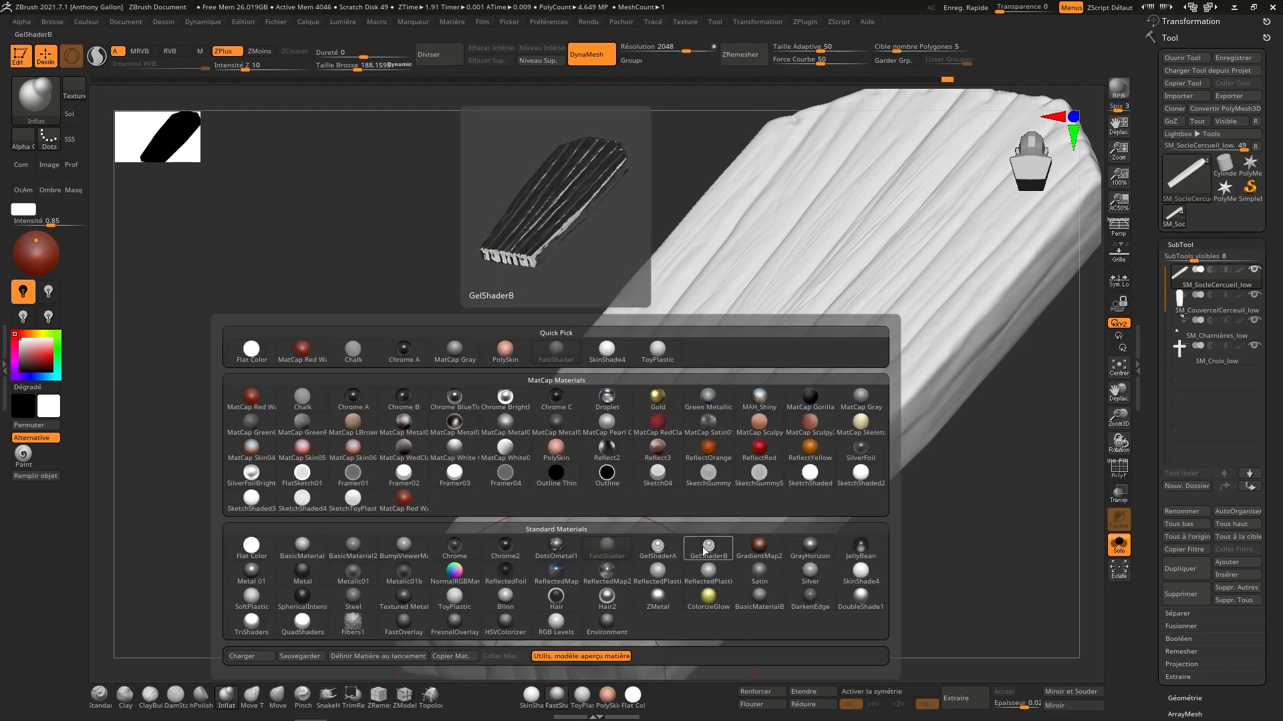
{"action": "left_click", "coordinate": [505, 596]}
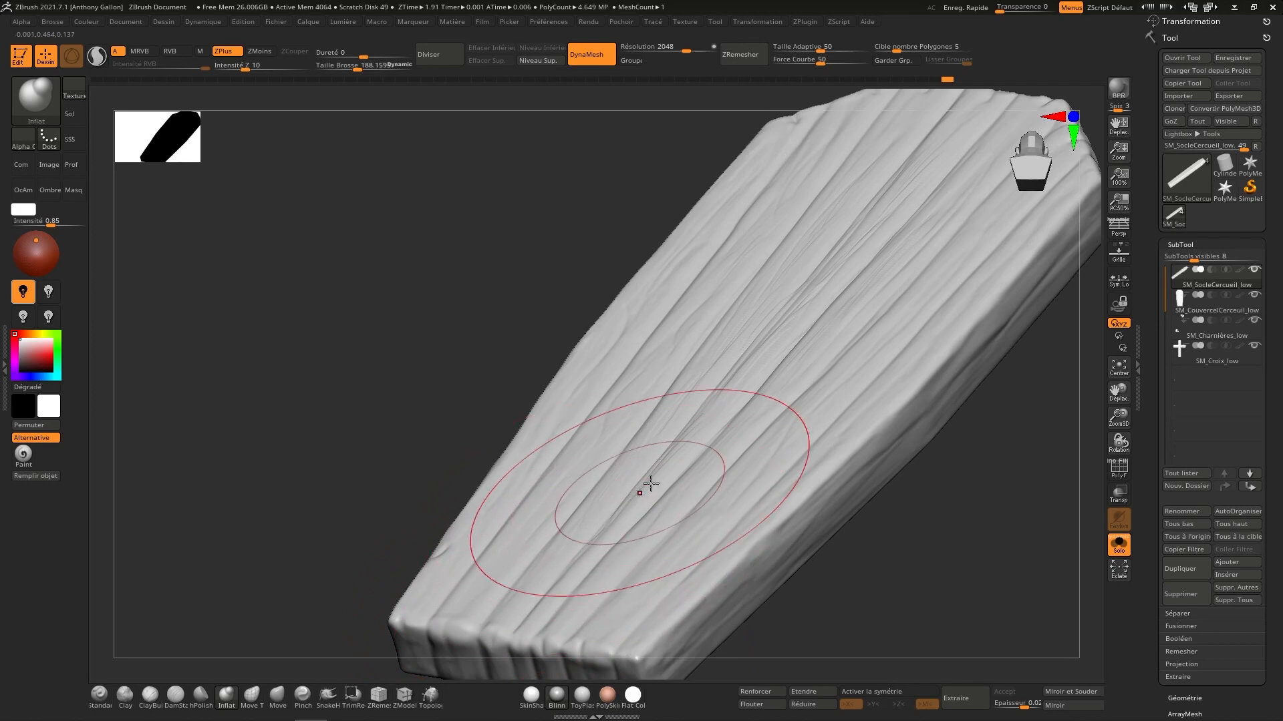
{"action": "right_click_drag", "start_coordinate": [650, 484], "coordinate": [680, 541]}
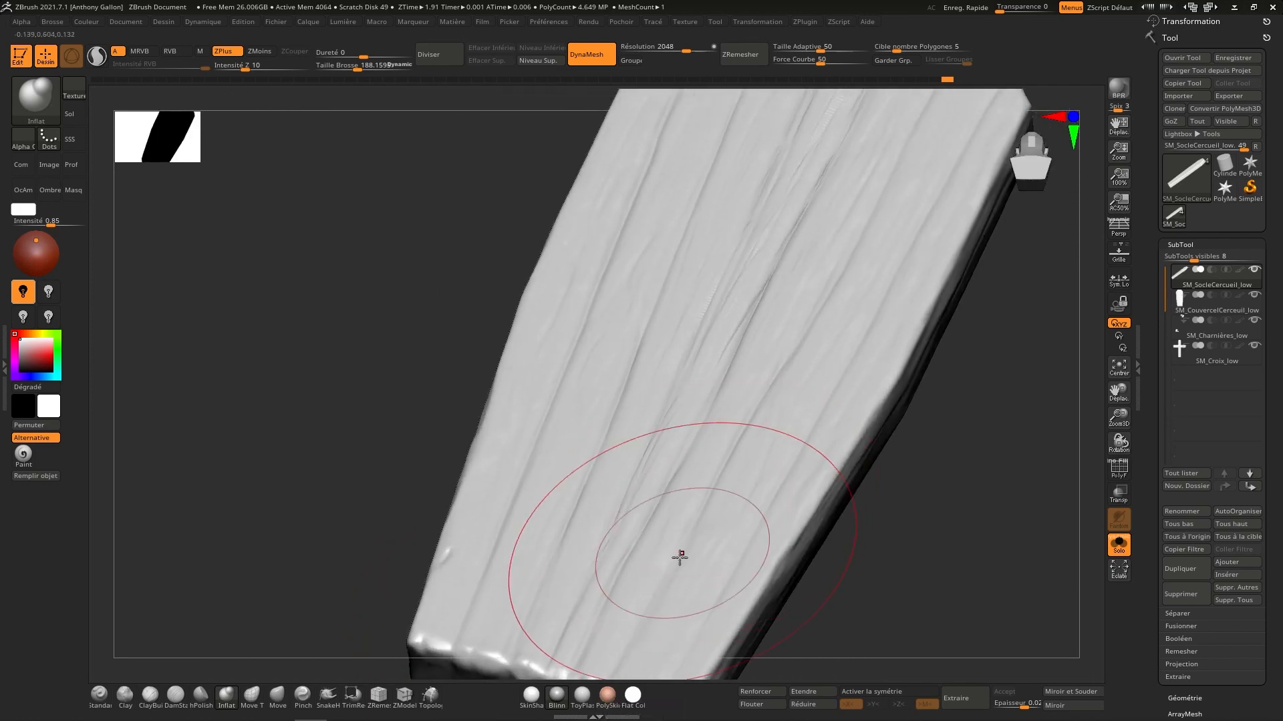
Step: Preview the base in the DarkenEdge material and return to MatCap Red Wax
{"action": "left_click", "coordinate": [557, 697]}
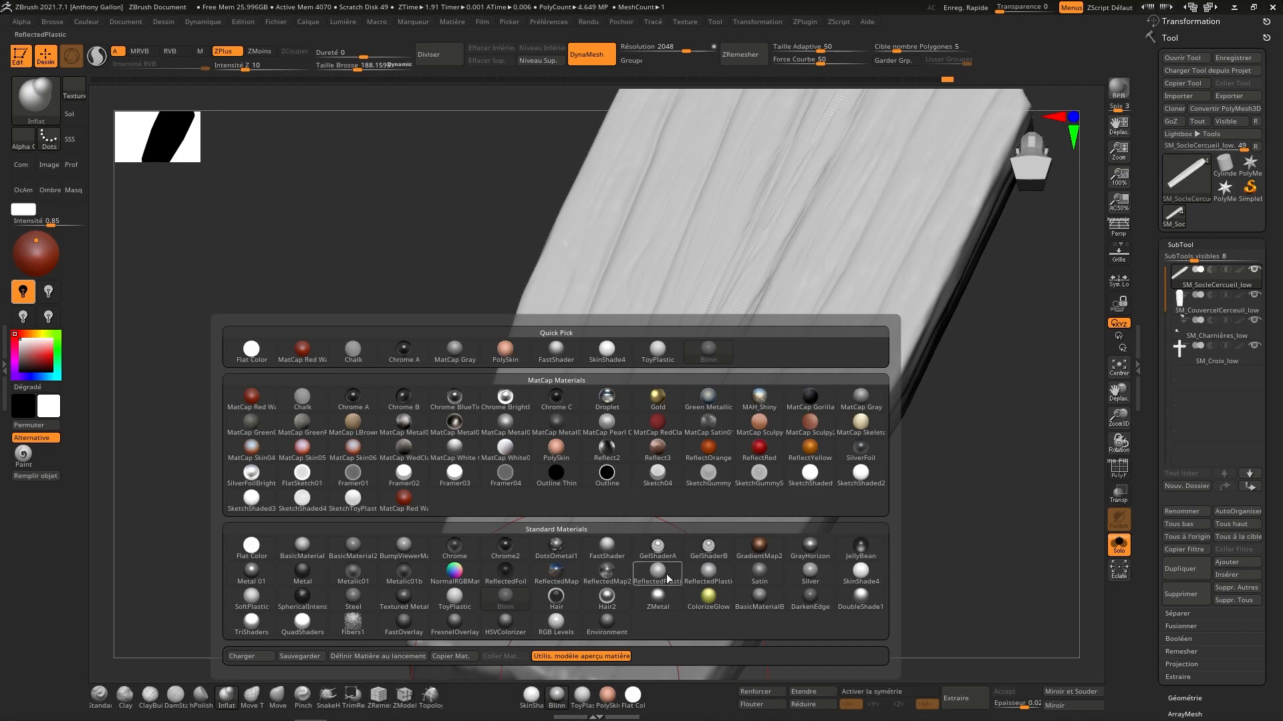
{"action": "mouse_move", "coordinate": [864, 564]}
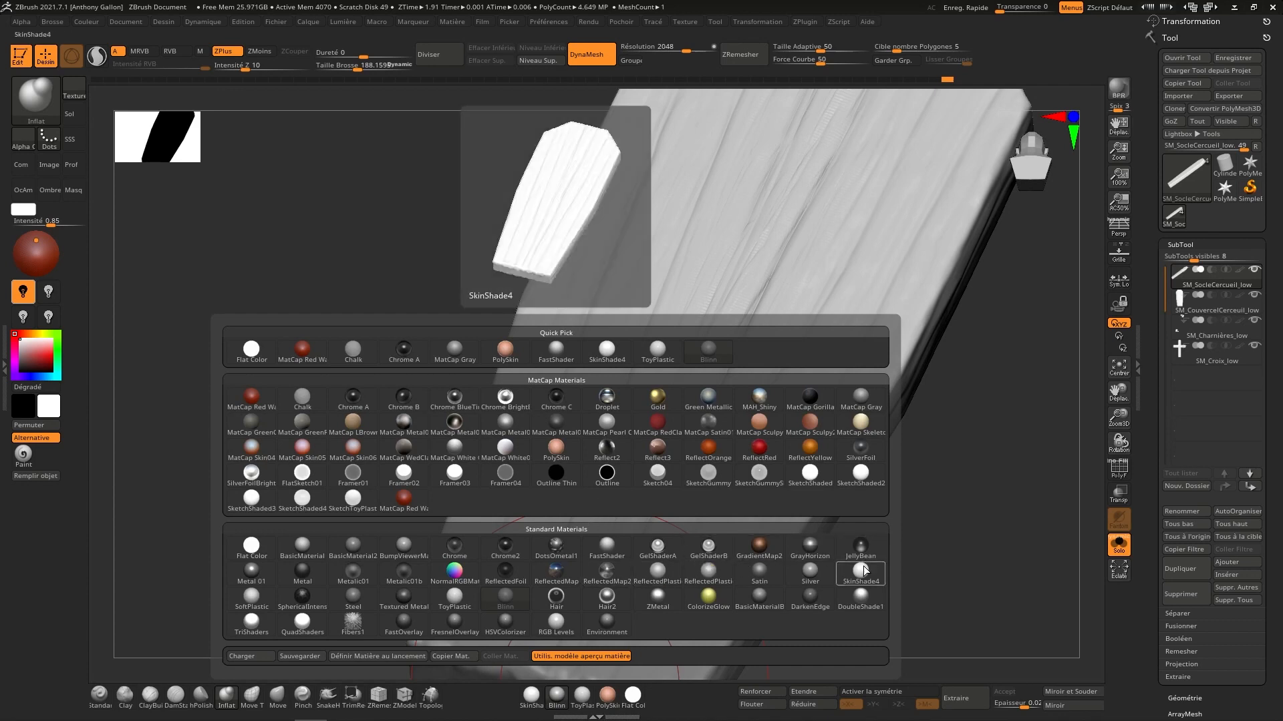
{"action": "left_click", "coordinate": [809, 596]}
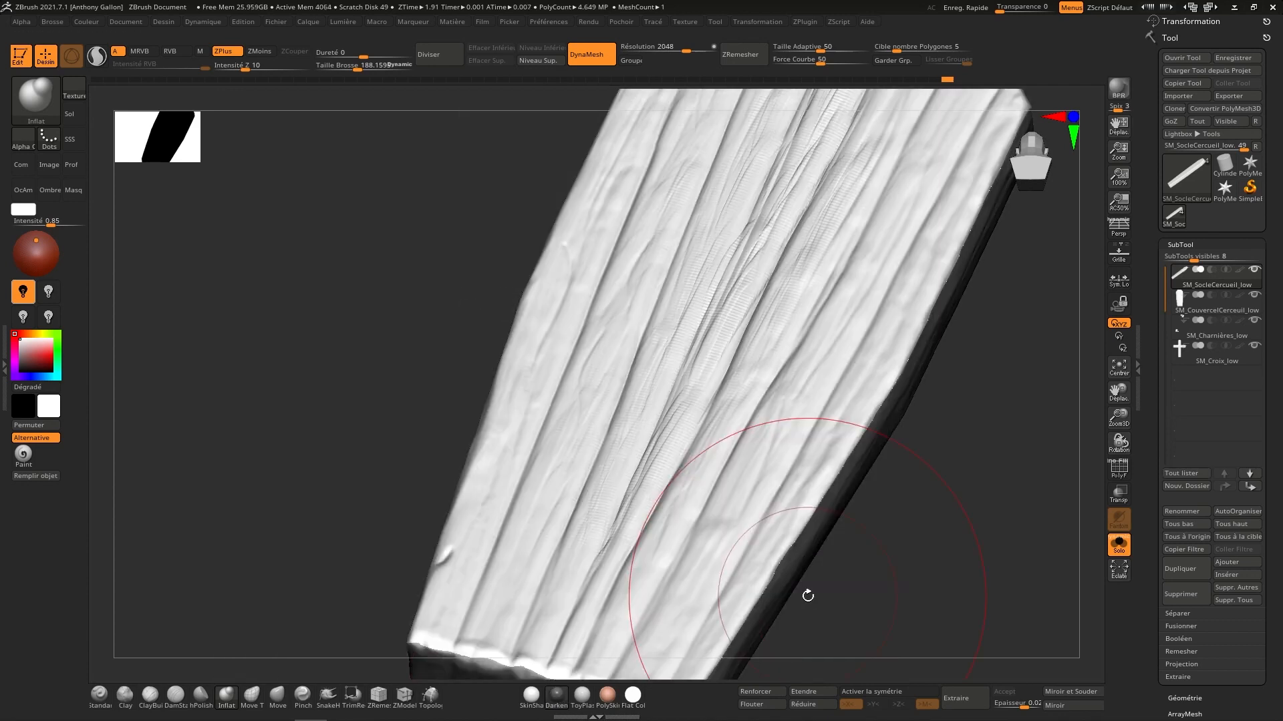
{"action": "mouse_move", "coordinate": [799, 375]}
{"action": "right_mouse_down"}
{"action": "mouse_move", "coordinate": [750, 295]}
{"action": "mouse_move", "coordinate": [614, 314]}
{"action": "mouse_move", "coordinate": [747, 314]}
{"action": "mouse_move", "coordinate": [681, 290]}
{"action": "mouse_move", "coordinate": [671, 314]}
{"action": "right_mouse_up"}
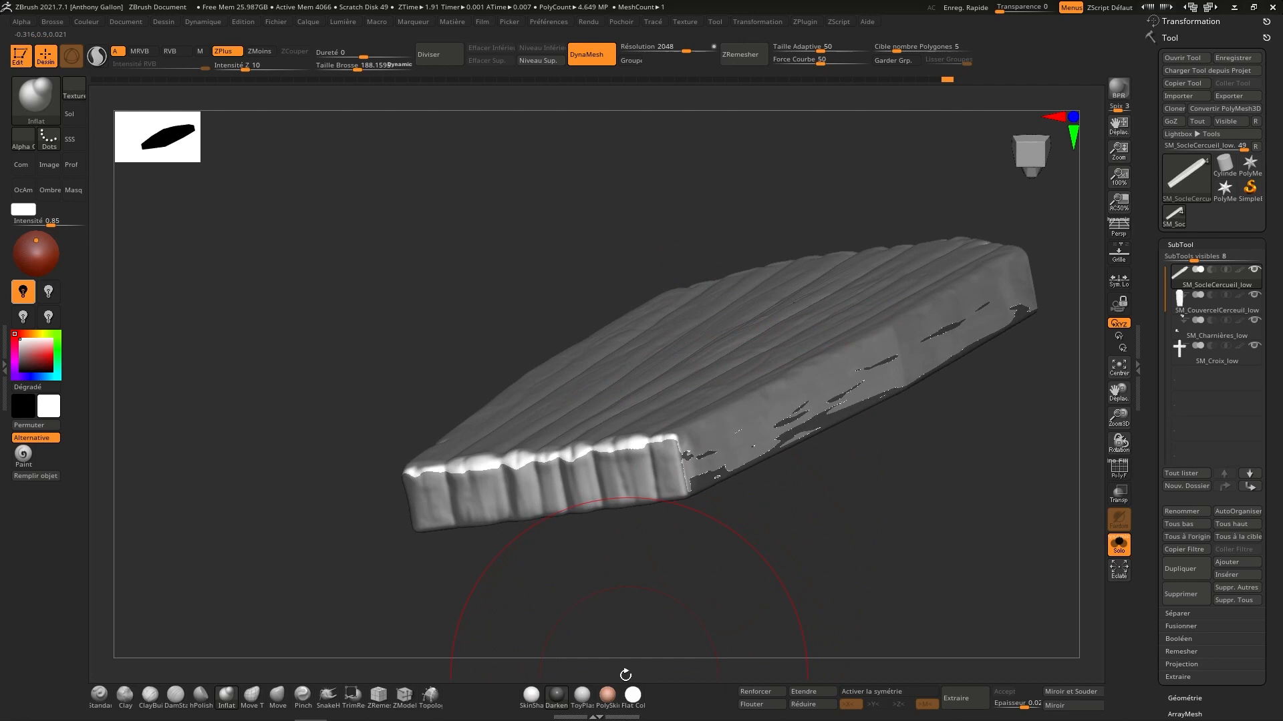
{"action": "left_click", "coordinate": [560, 704]}
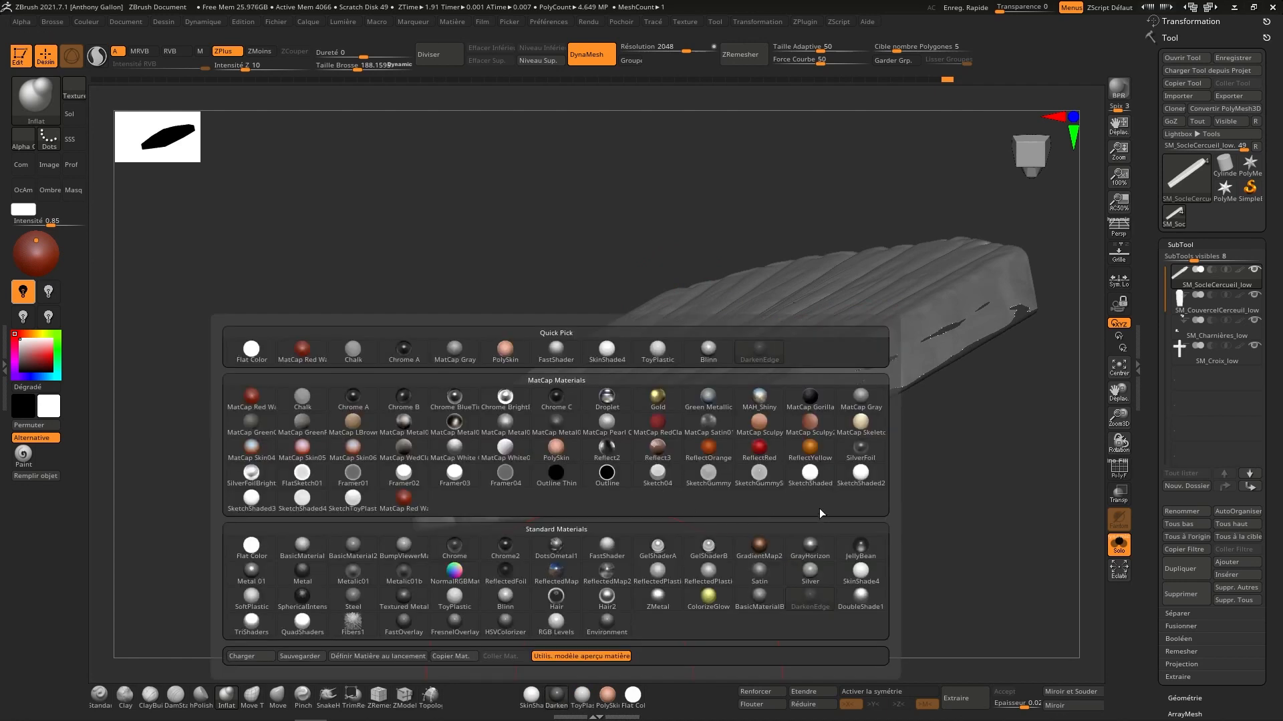
{"action": "mouse_move", "coordinate": [813, 417]}
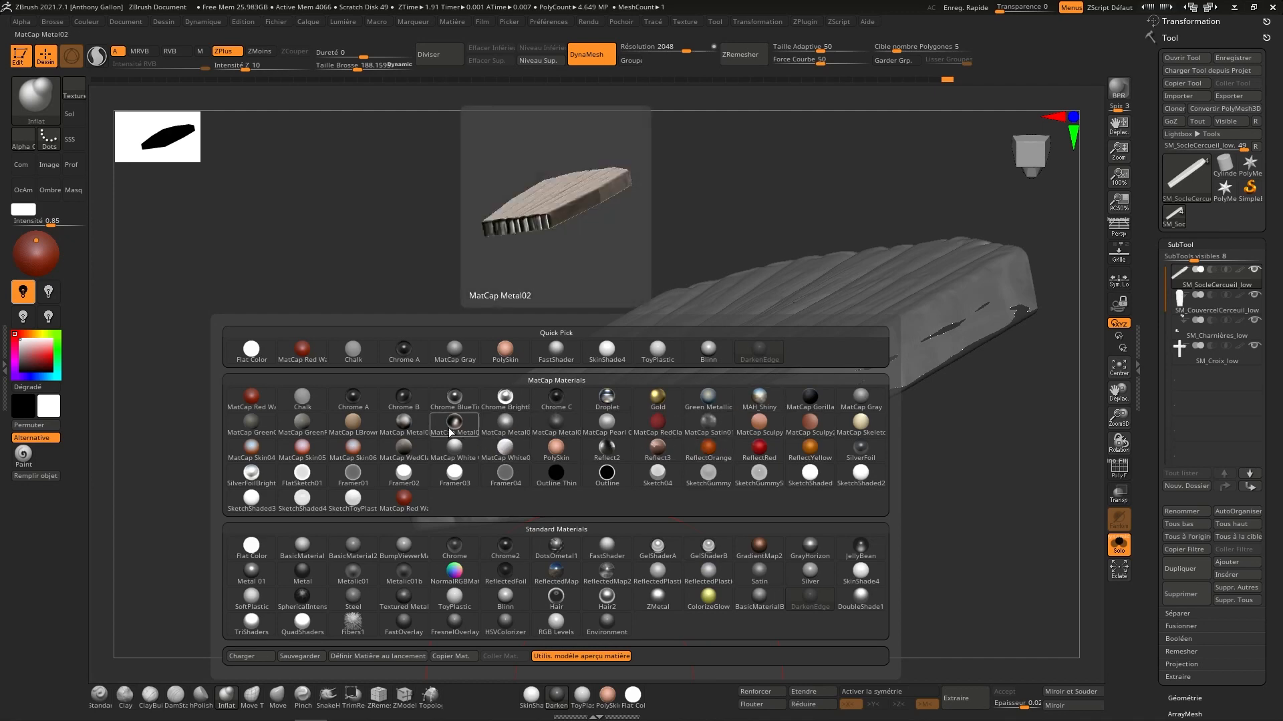
{"action": "left_click", "coordinate": [245, 397]}
Step: Smooth the remeshing lines across the planks on the base's underside, from the foot end up to the head end
{"action": "right_click_drag", "start_coordinate": [702, 352], "coordinate": [743, 397]}
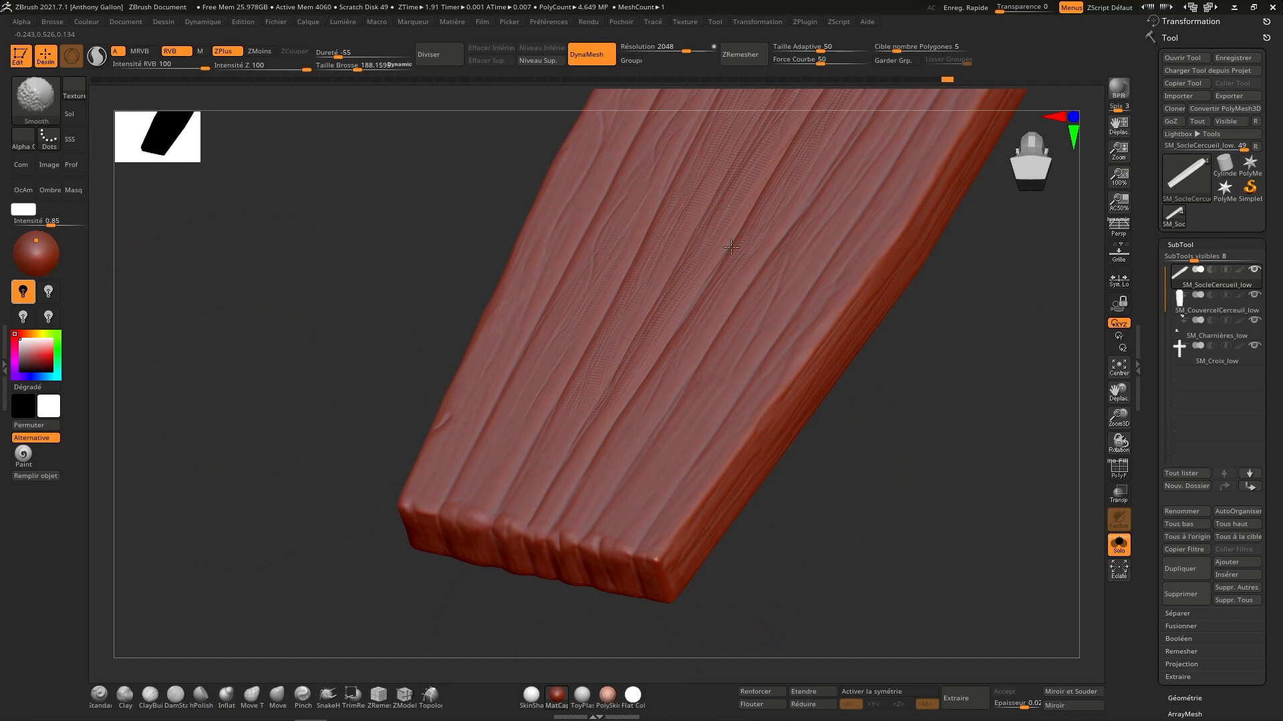
{"action": "right_click_drag", "start_coordinate": [623, 374], "coordinate": [639, 401]}
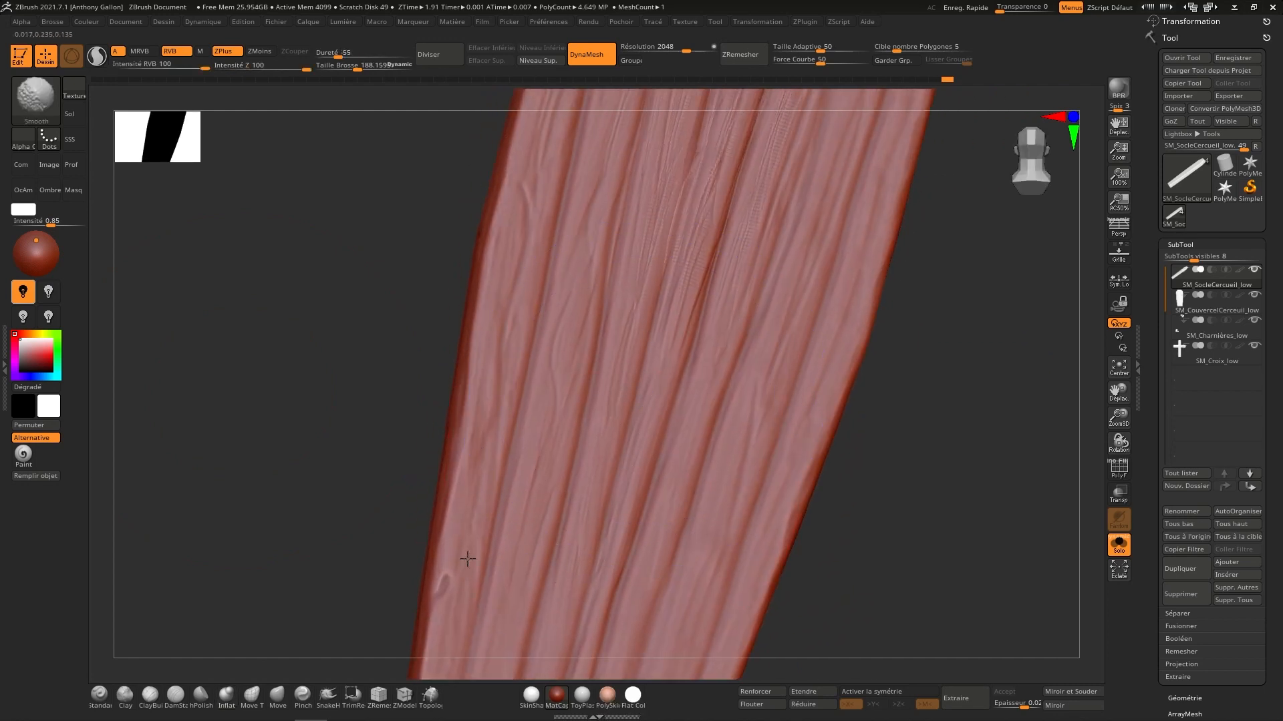
{"action": "right_click_drag", "start_coordinate": [517, 255], "coordinate": [564, 203]}
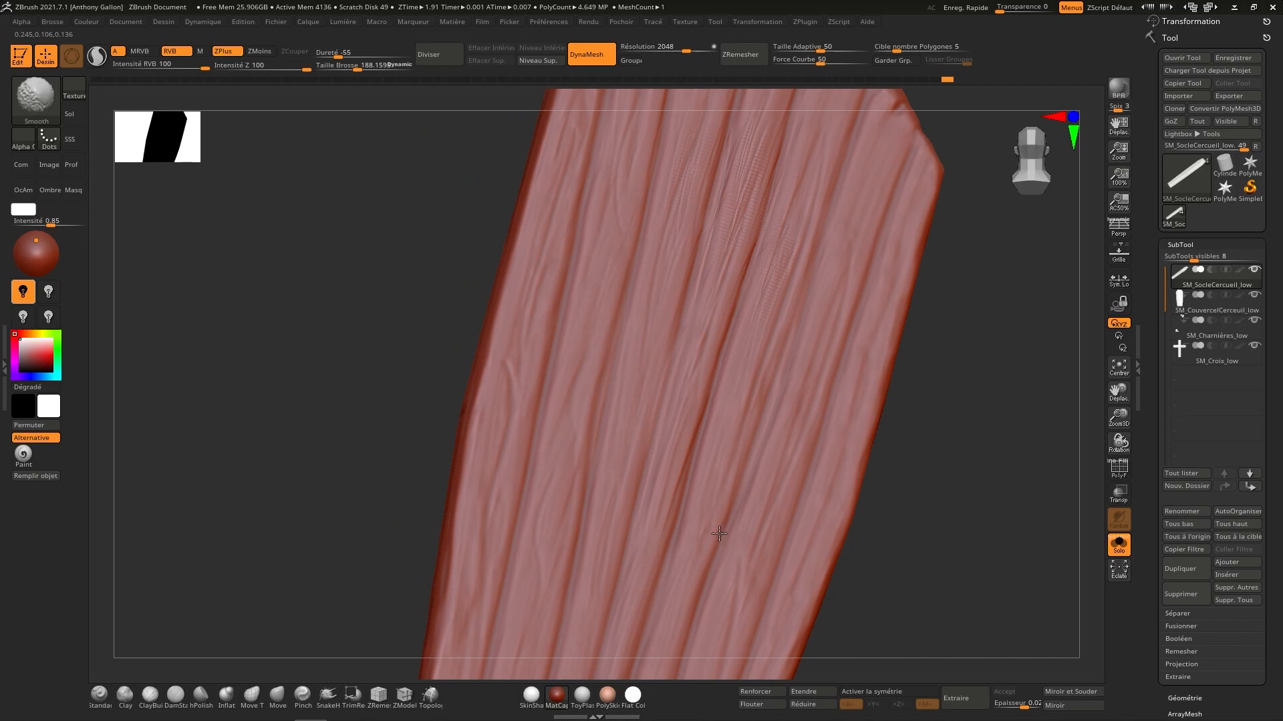
{"action": "right_click_drag", "start_coordinate": [868, 294], "coordinate": [751, 468]}
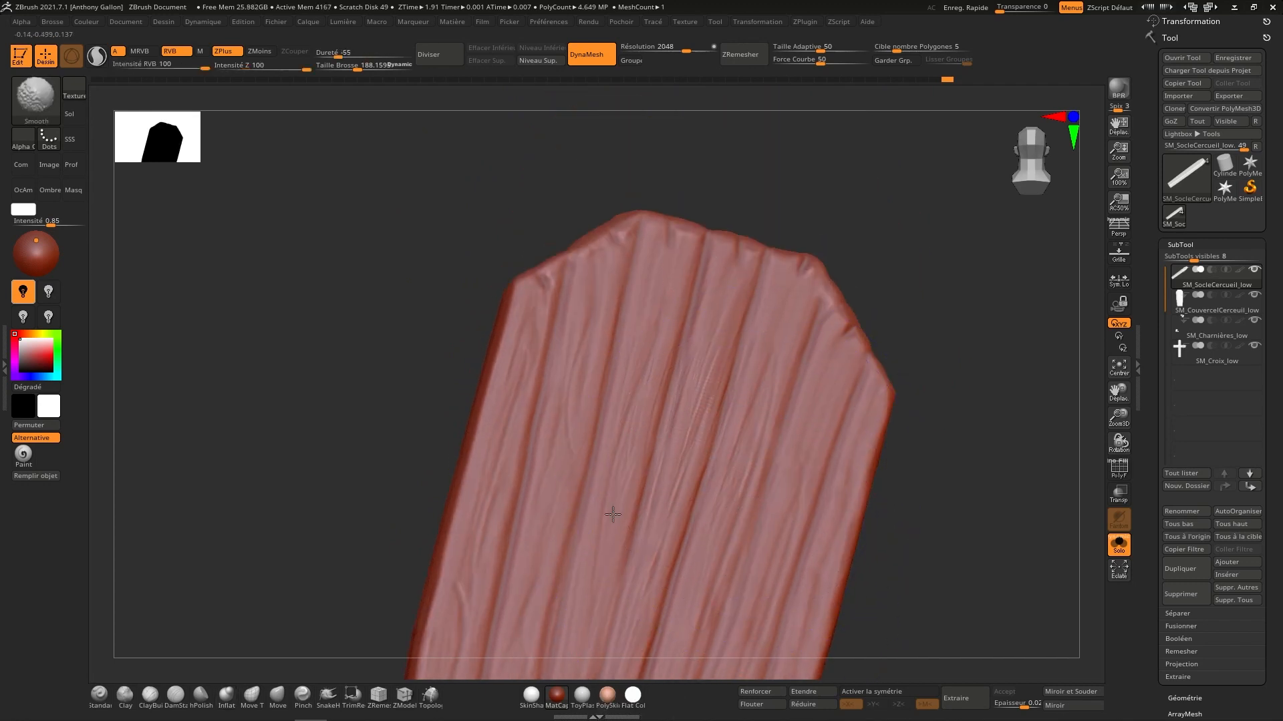
Step: Inspect the base's planks from above, and turn off Solo to show the whole coffin from the front
{"action": "mouse_move", "coordinate": [514, 380]}
{"action": "right_mouse_down"}
{"action": "mouse_move", "coordinate": [619, 401]}
{"action": "mouse_move", "coordinate": [518, 343]}
{"action": "right_mouse_up"}
{"action": "right_click_drag", "start_coordinate": [571, 436], "coordinate": [819, 303]}
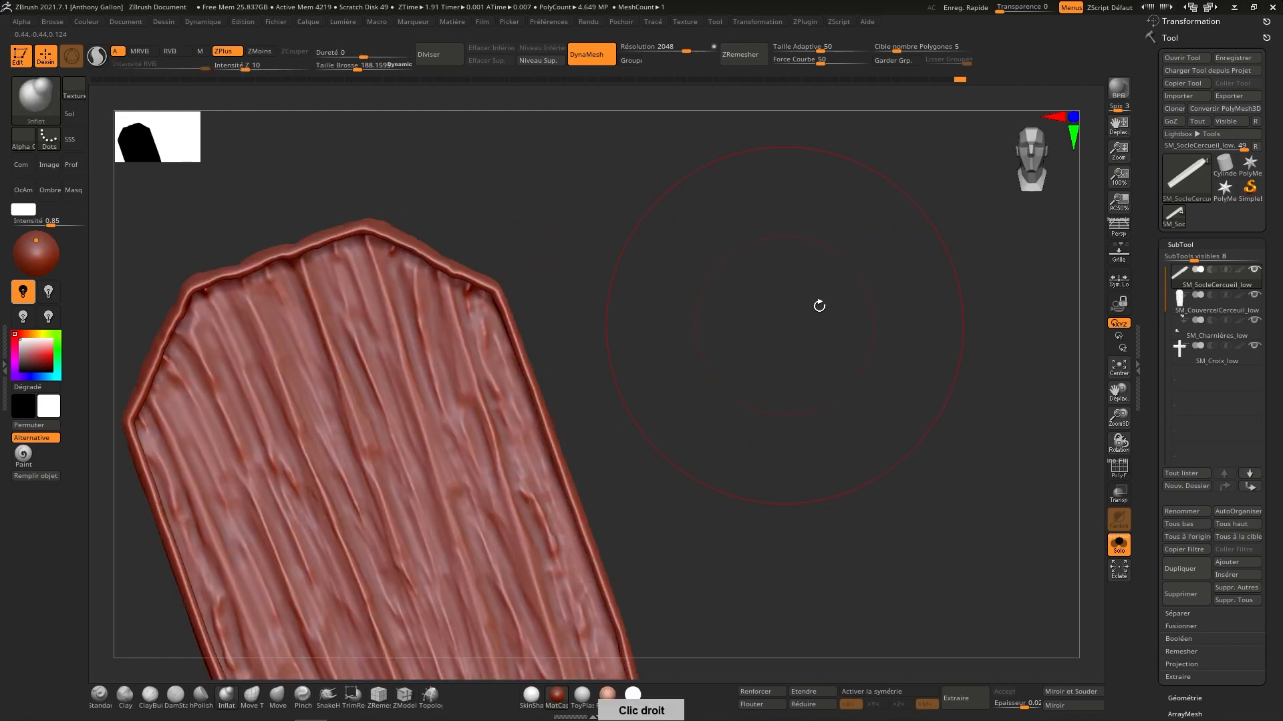
{"action": "right_click_drag", "start_coordinate": [1036, 159], "coordinate": [765, 474]}
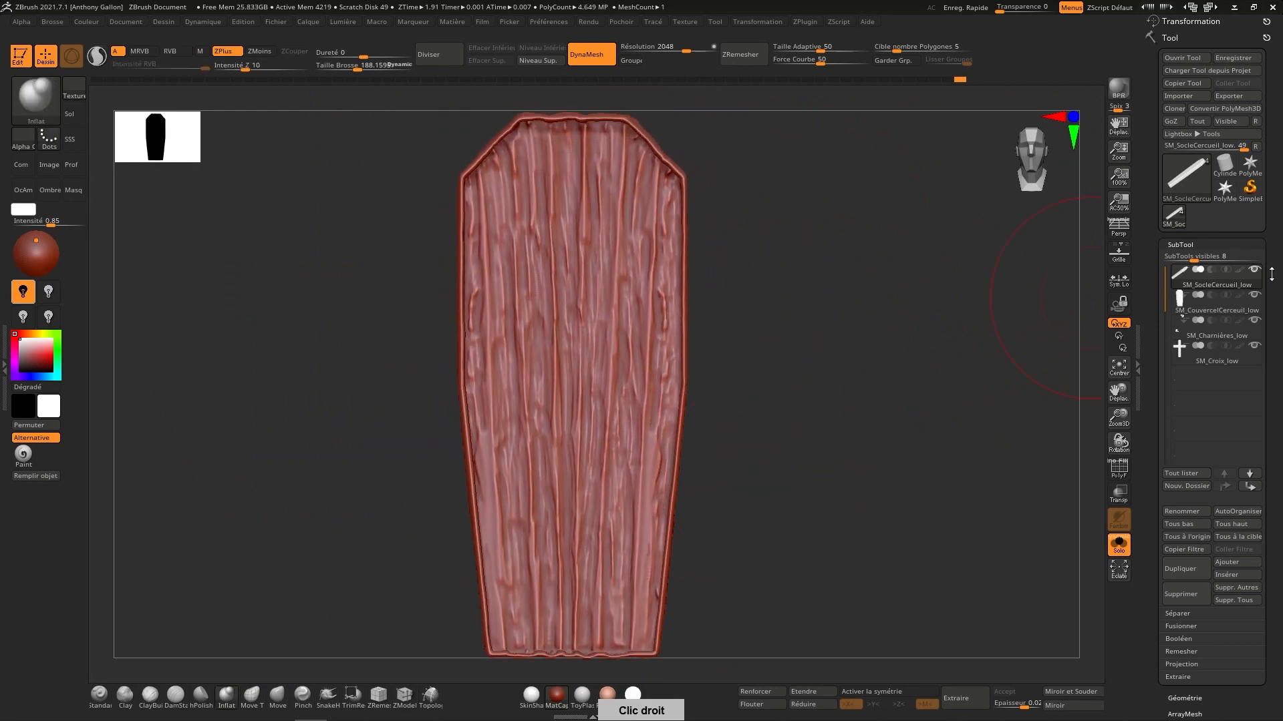
{"action": "left_click", "coordinate": [1119, 543]}
{"action": "right_click_drag", "start_coordinate": [1031, 552], "coordinate": [956, 404]}
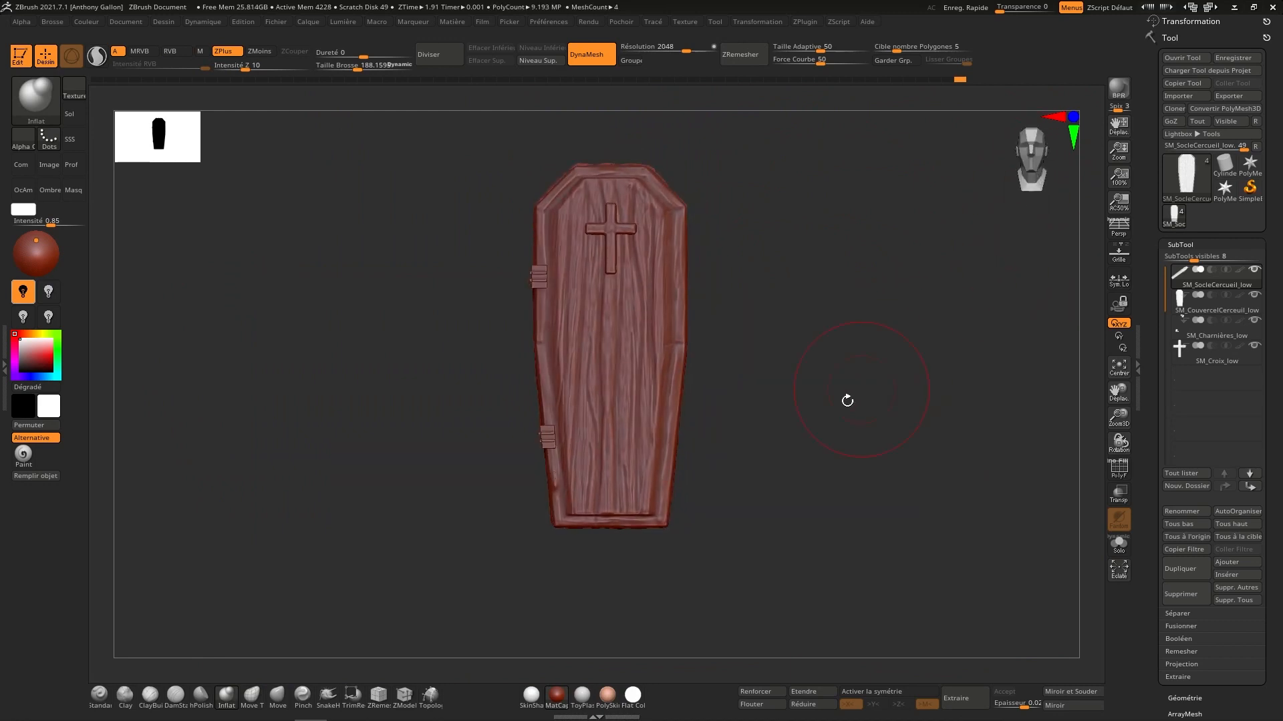
{"action": "right_click_drag", "start_coordinate": [772, 477], "coordinate": [764, 547], "text": "alt"}
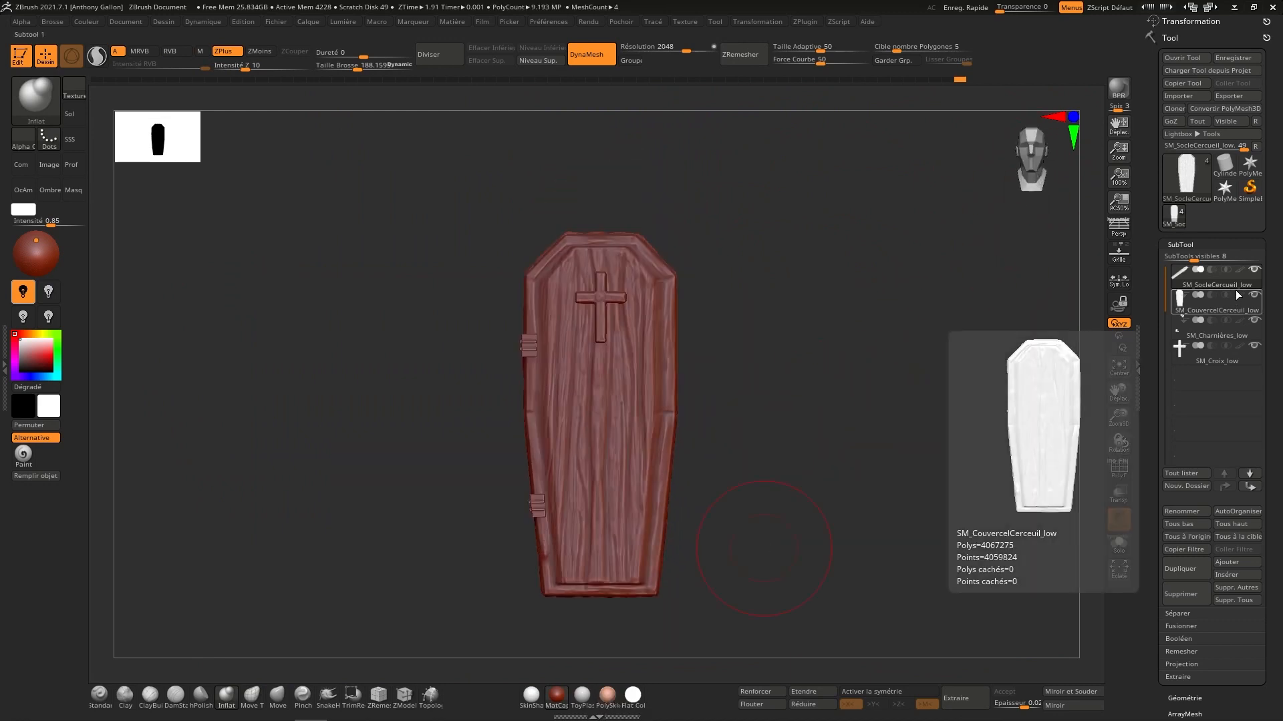
Step: Rename the base subtool to SM_SocleCercueil_high
{"action": "mouse_move", "coordinate": [1230, 287]}
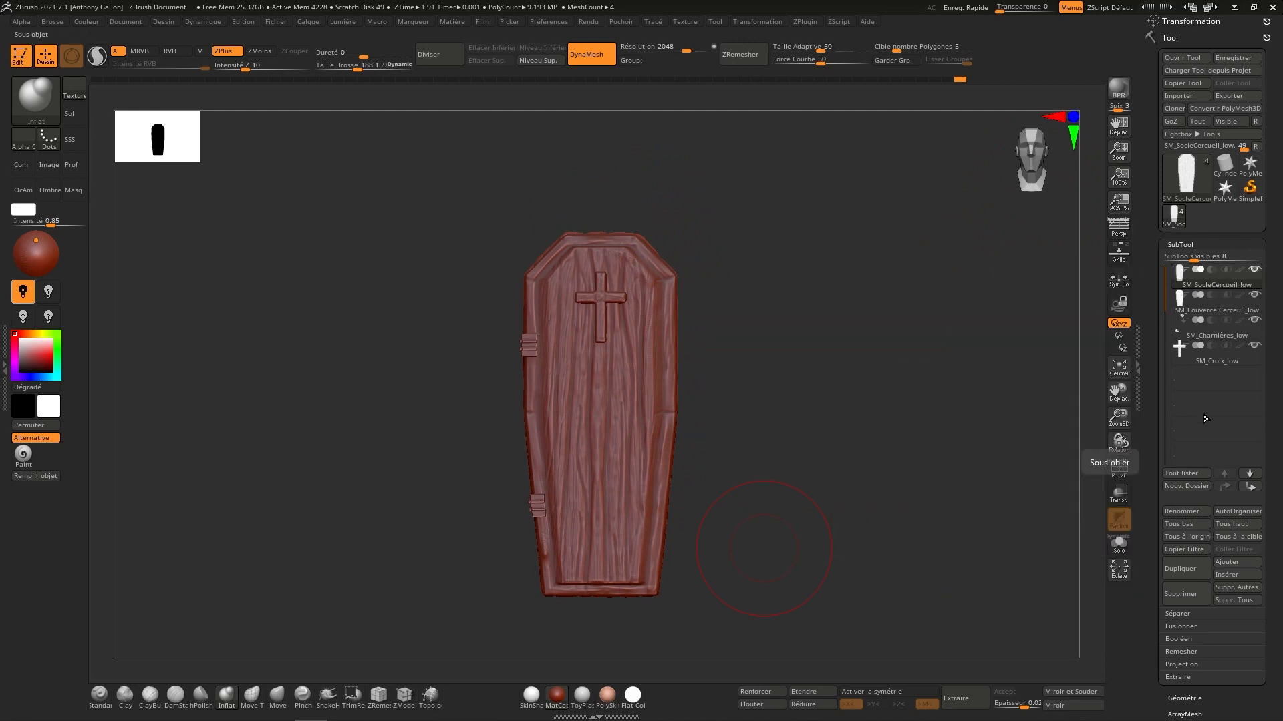
{"action": "left_click", "coordinate": [1181, 511]}
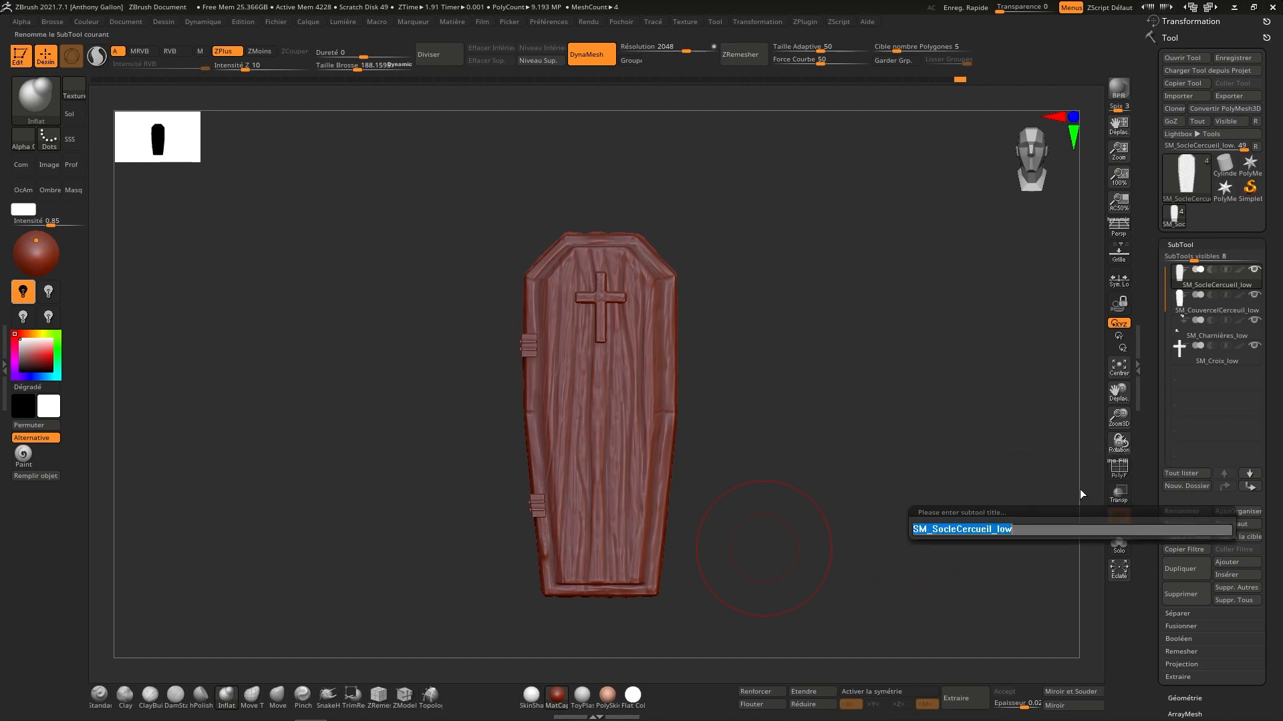
{"action": "key", "text": "BackSpace"}
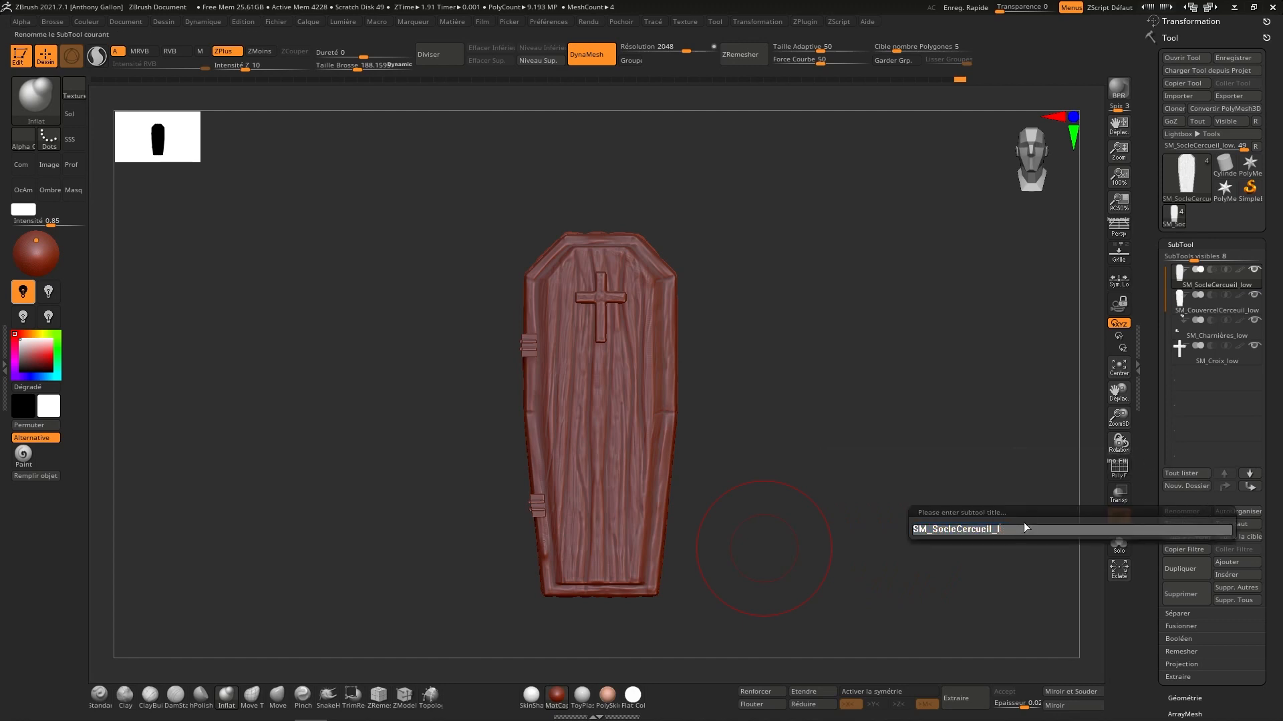
{"action": "type", "text": "high"}
{"action": "key", "text": "Return"}
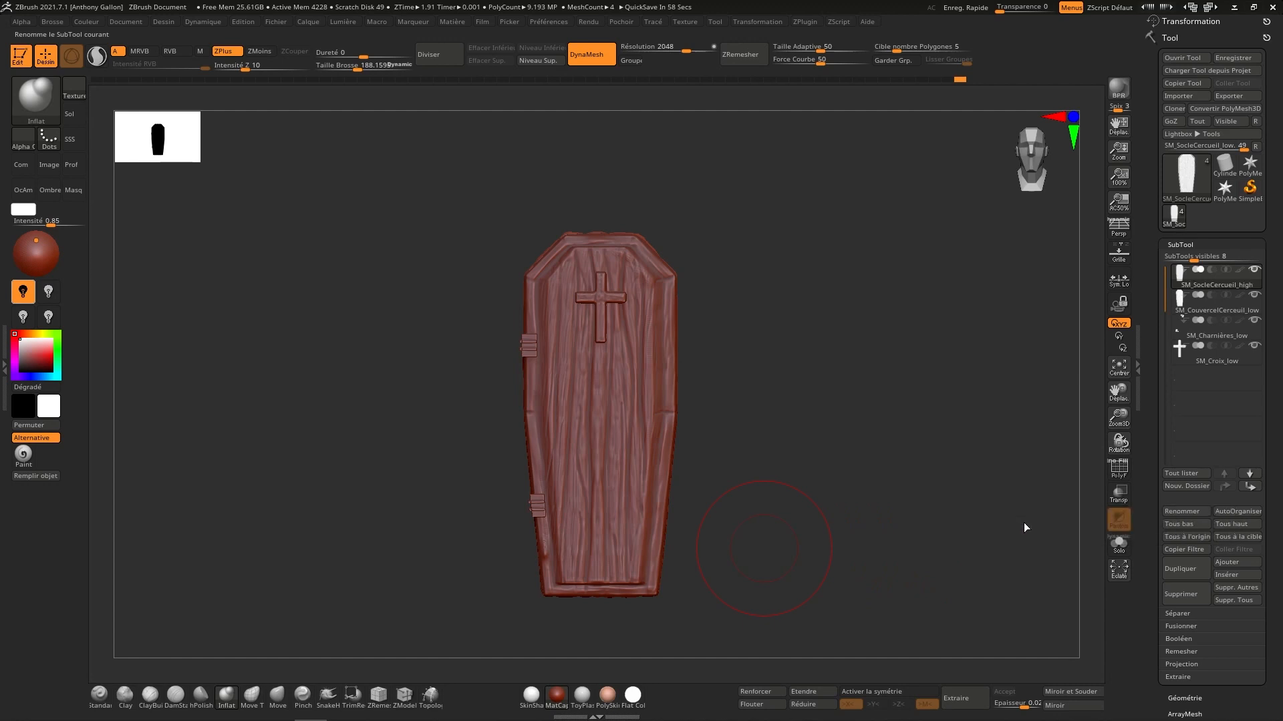
Step: Rename the lid subtool to SM_CouvercelCerceuil_high
{"action": "left_click", "coordinate": [1229, 311]}
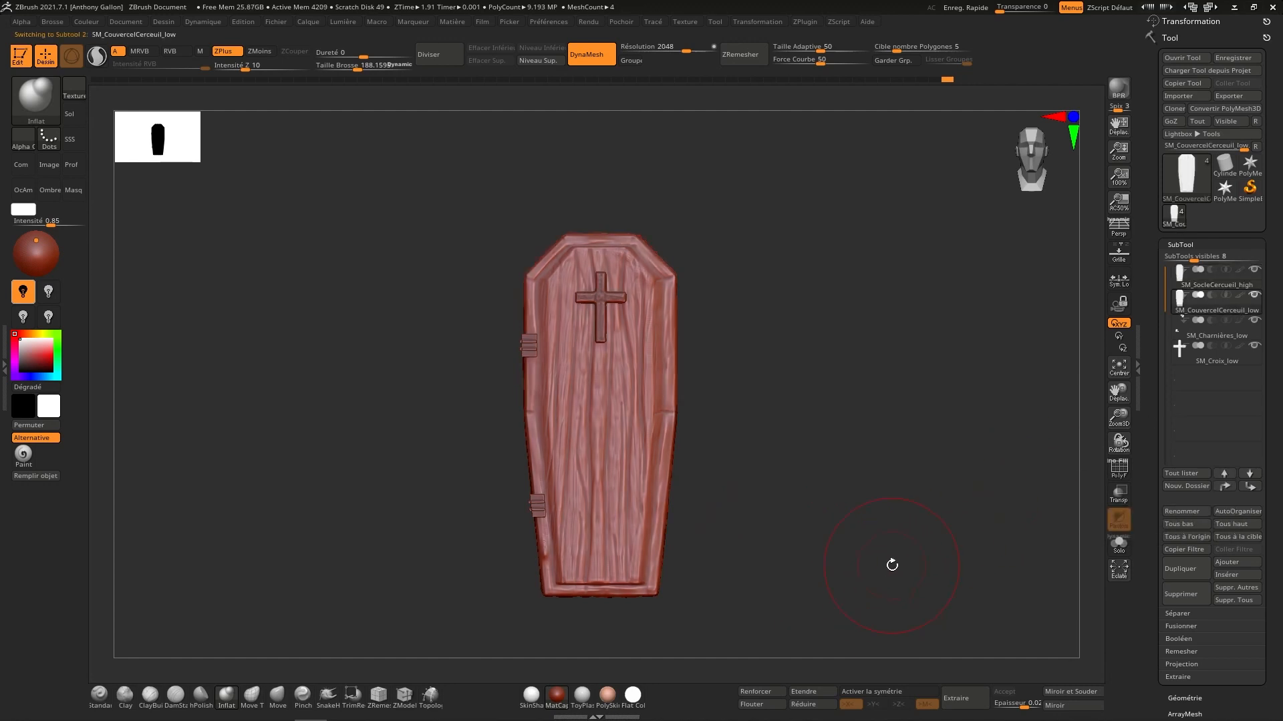
{"action": "left_click", "coordinate": [1200, 509]}
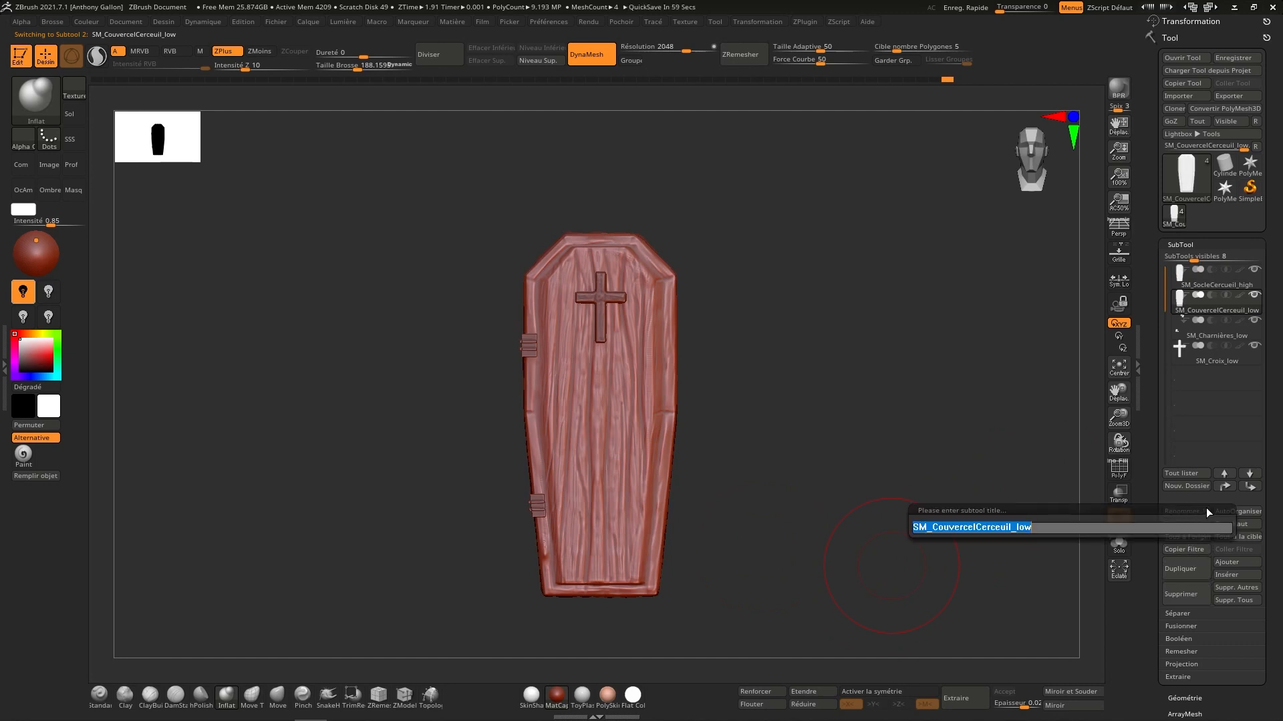
{"action": "key", "text": "End"}
{"action": "key", "text": "BackSpace"}
{"action": "key", "text": "BackSpace"}
{"action": "key", "text": "BackSpace"}
{"action": "type", "text": "high"}
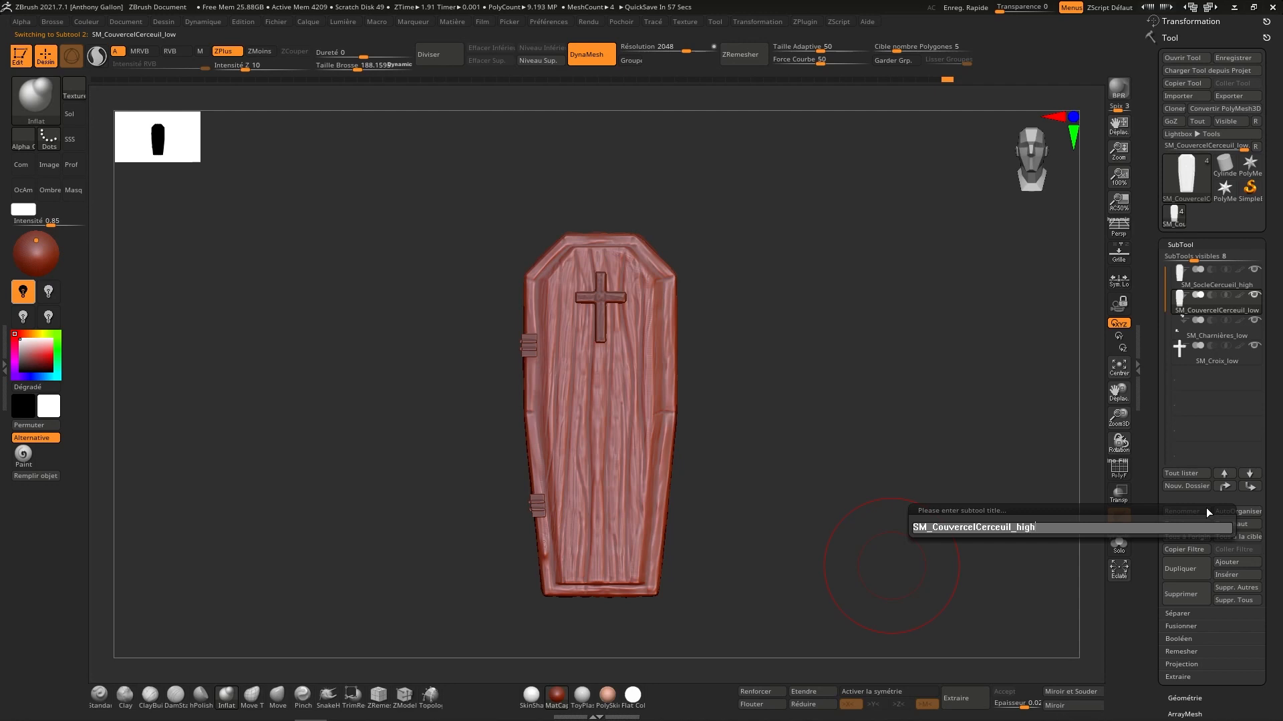
{"action": "key", "text": "Return"}
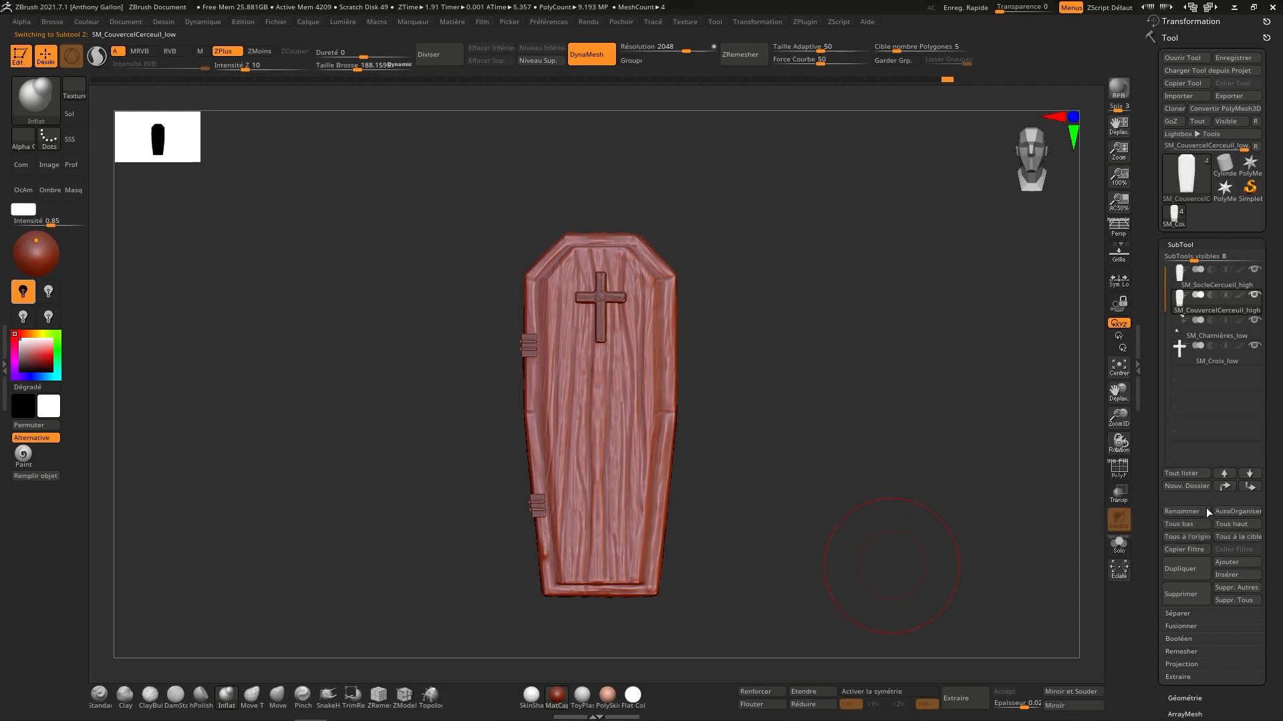
Step: Rename the hinges subtool to SM_Charnières_high
{"action": "left_click", "coordinate": [1229, 334]}
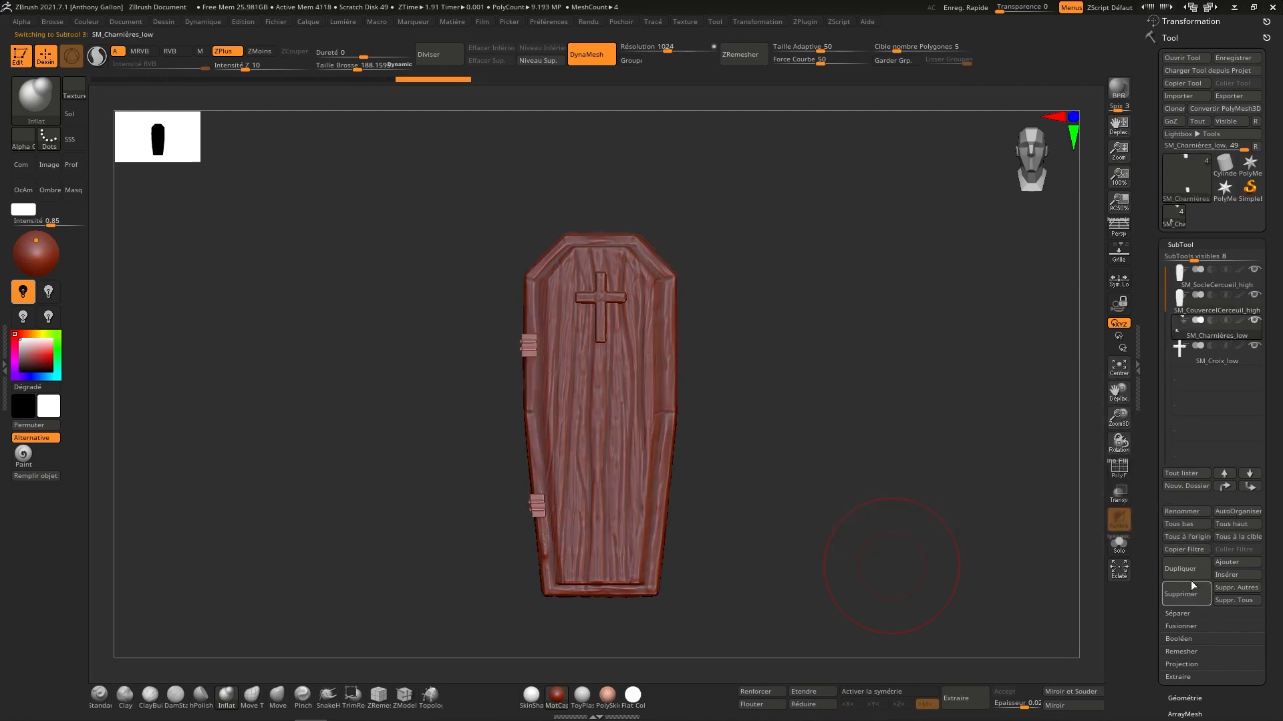
{"action": "left_click", "coordinate": [1193, 511]}
{"action": "key", "text": "End"}
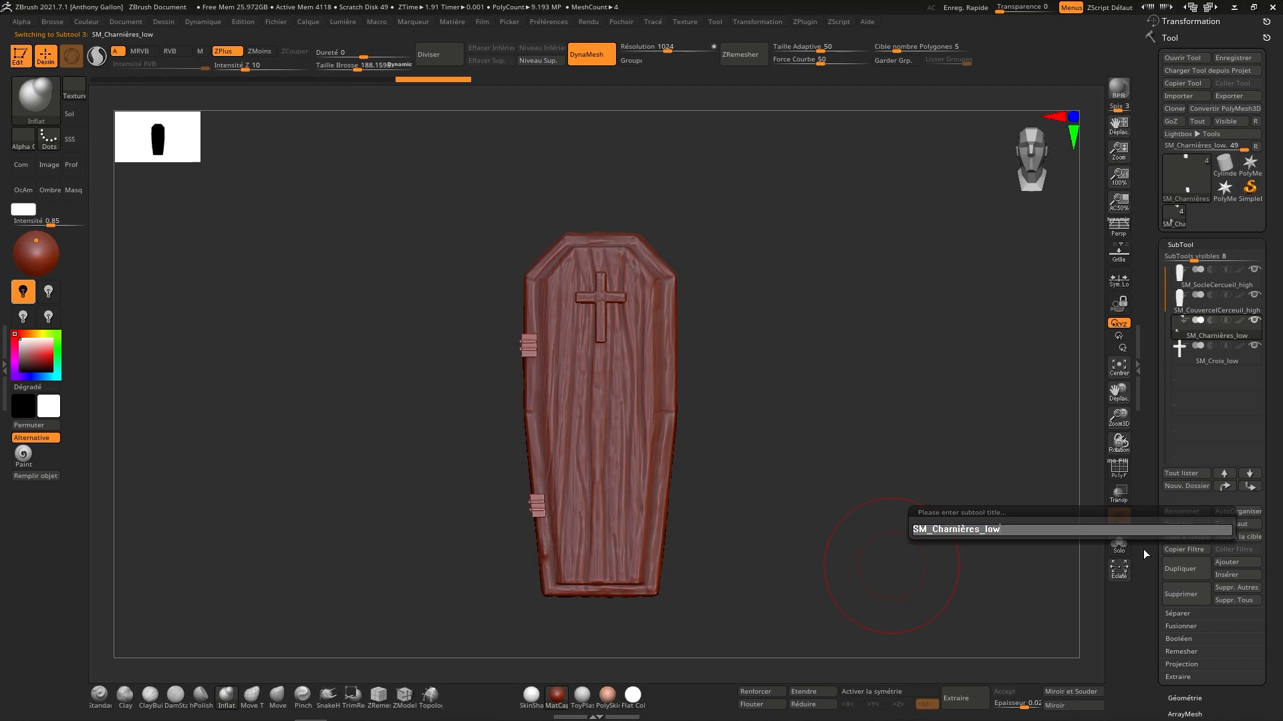
{"action": "key", "text": "BackSpace"}
{"action": "key", "text": "BackSpace"}
{"action": "key", "text": "BackSpace"}
{"action": "type", "text": "high"}
{"action": "key", "text": "Return"}
Step: Rename the cross subtool to SM_Croix_high
{"action": "left_click", "coordinate": [1230, 362]}
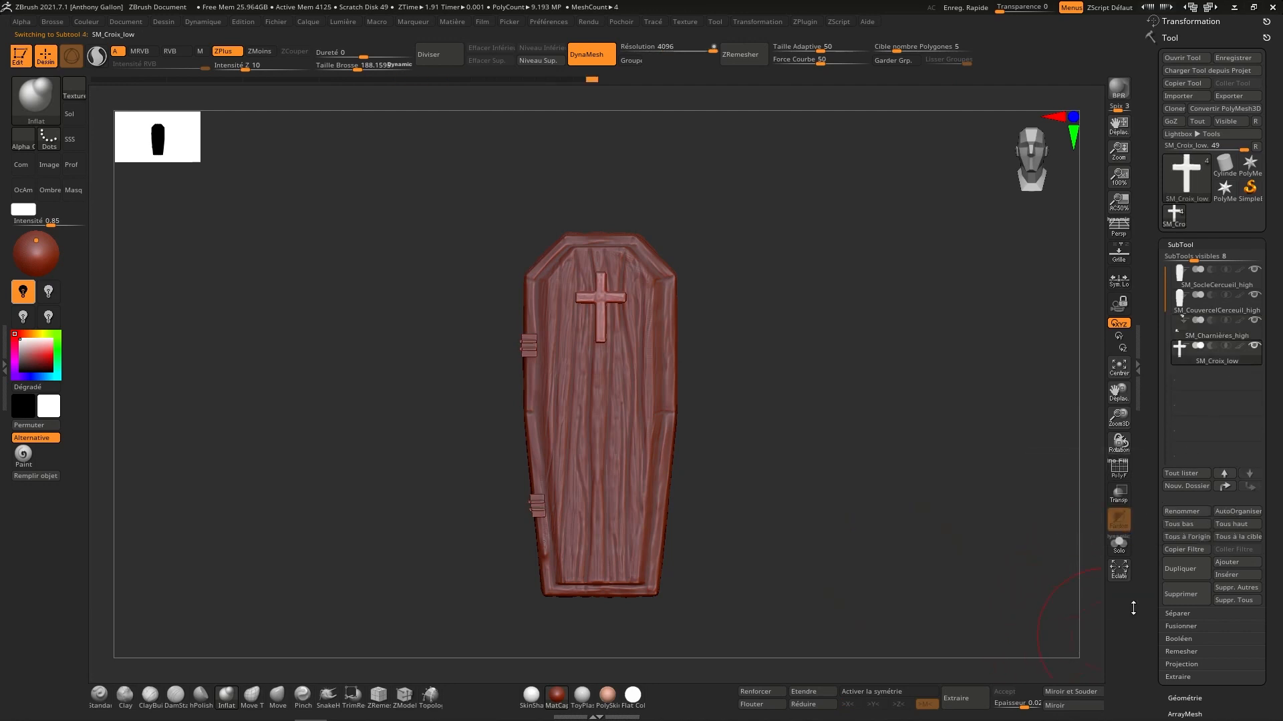
{"action": "left_click", "coordinate": [1179, 514]}
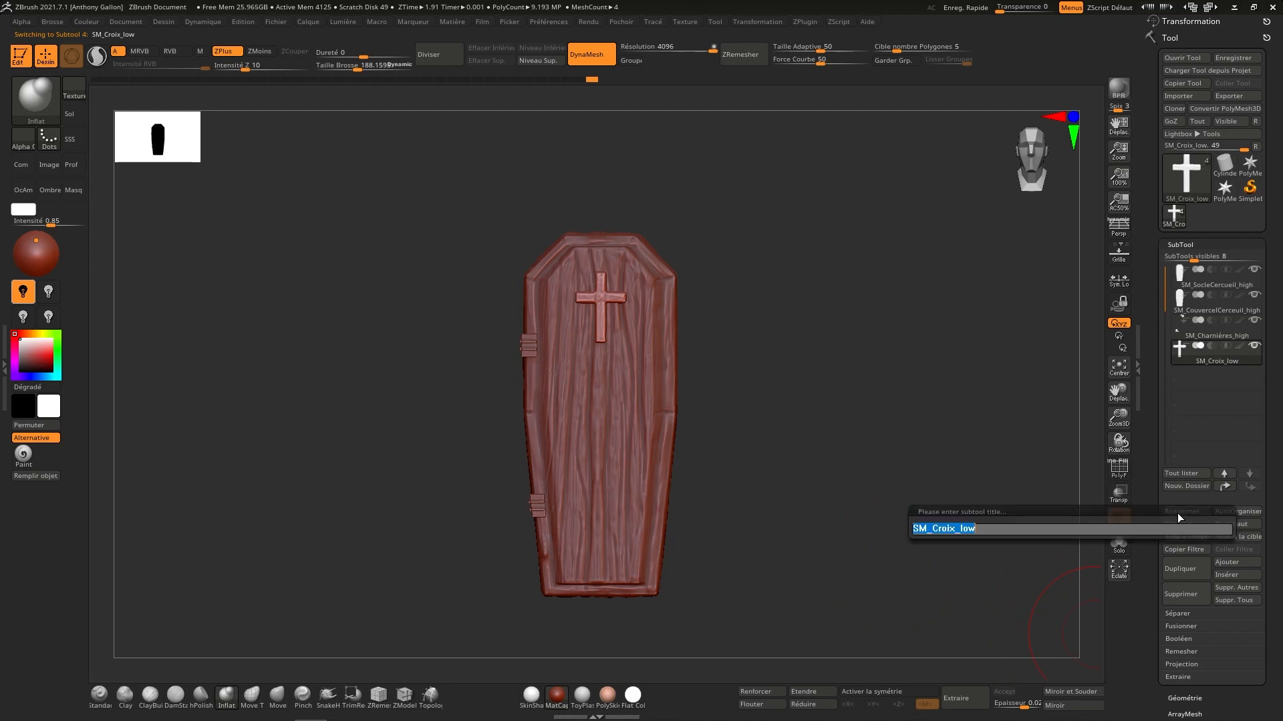
{"action": "key", "text": "End"}
{"action": "key", "text": "BackSpace"}
{"action": "key", "text": "BackSpace"}
{"action": "type", "text": "high"}
{"action": "key", "text": "Return"}
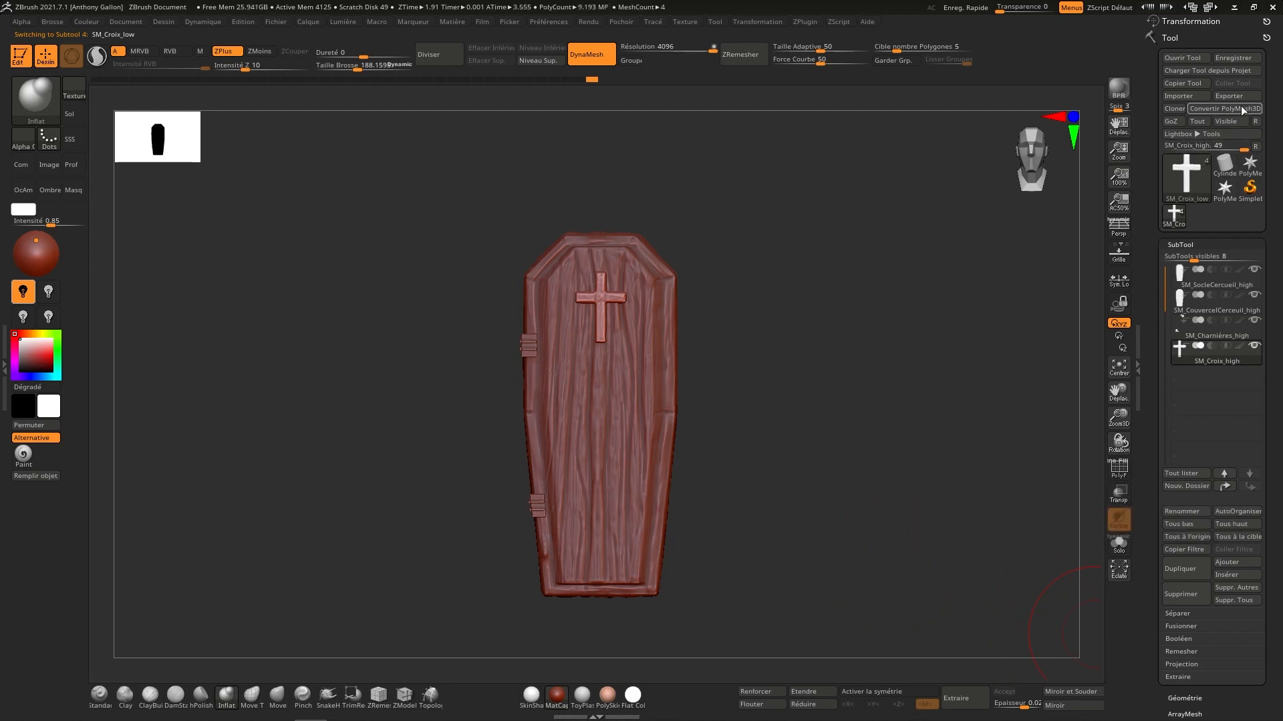
{"action": "left_click", "coordinate": [1237, 95]}
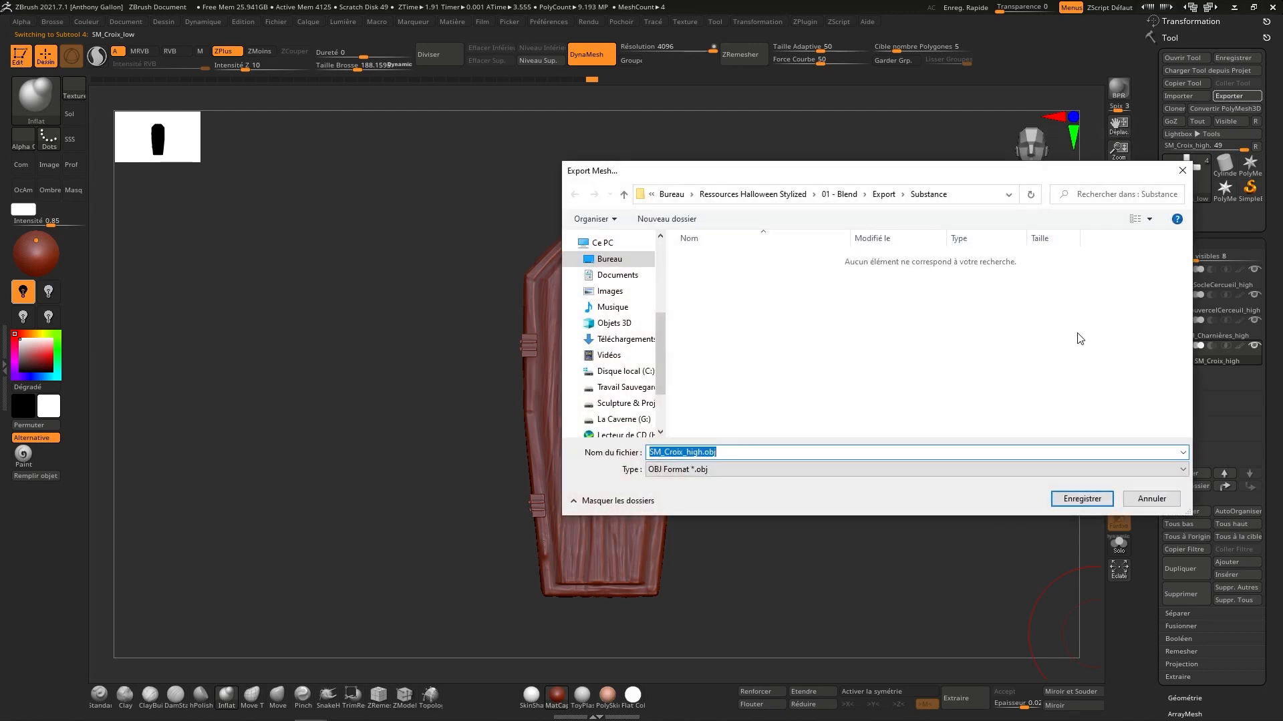
{"action": "left_click", "coordinate": [1148, 498]}
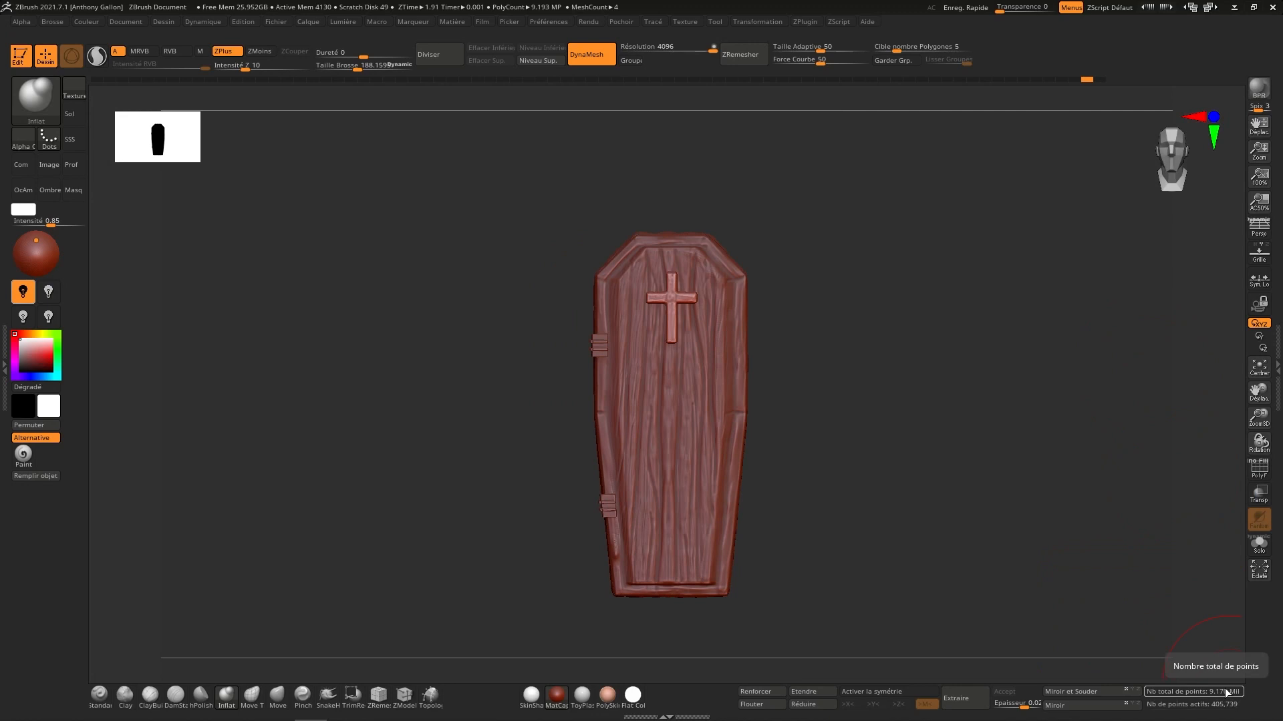
{"action": "left_click", "coordinate": [1278, 367]}
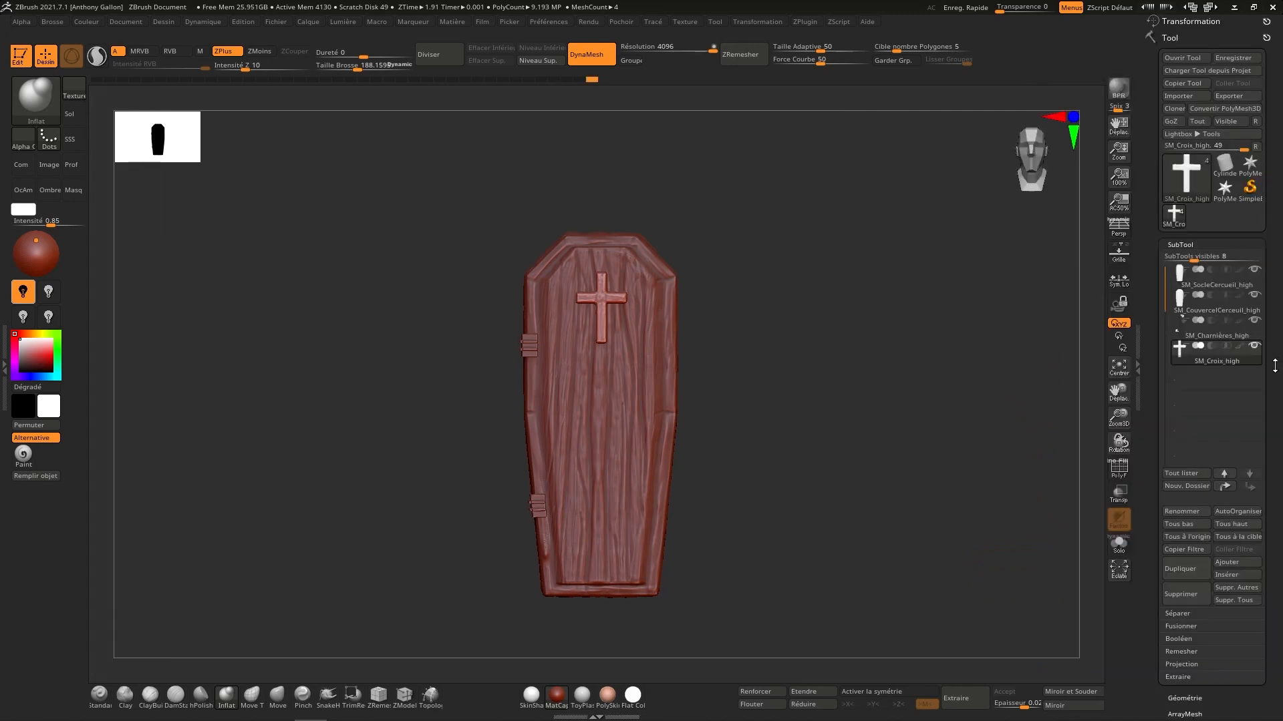
Step: Decimate the SM_SocleCercueil_high subtool with Decimation Master's 75 k preset and check its point count
{"action": "left_click", "coordinate": [1227, 282]}
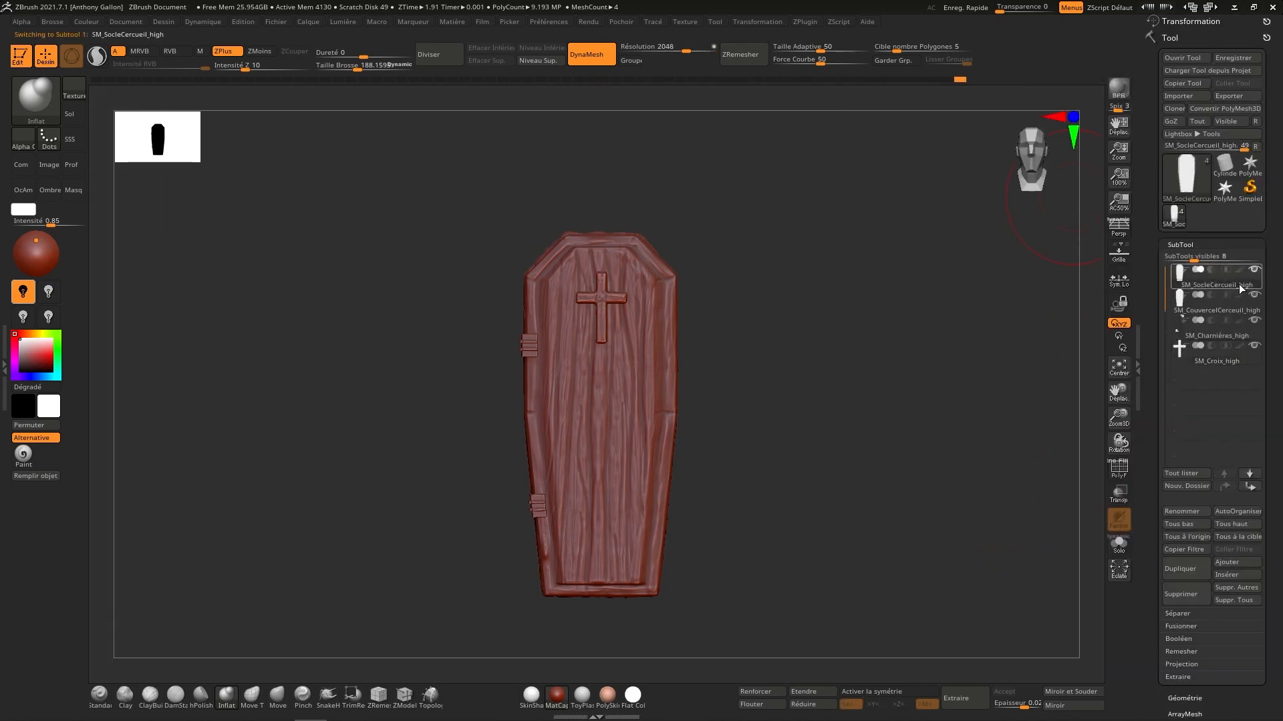
{"action": "left_click", "coordinate": [808, 22]}
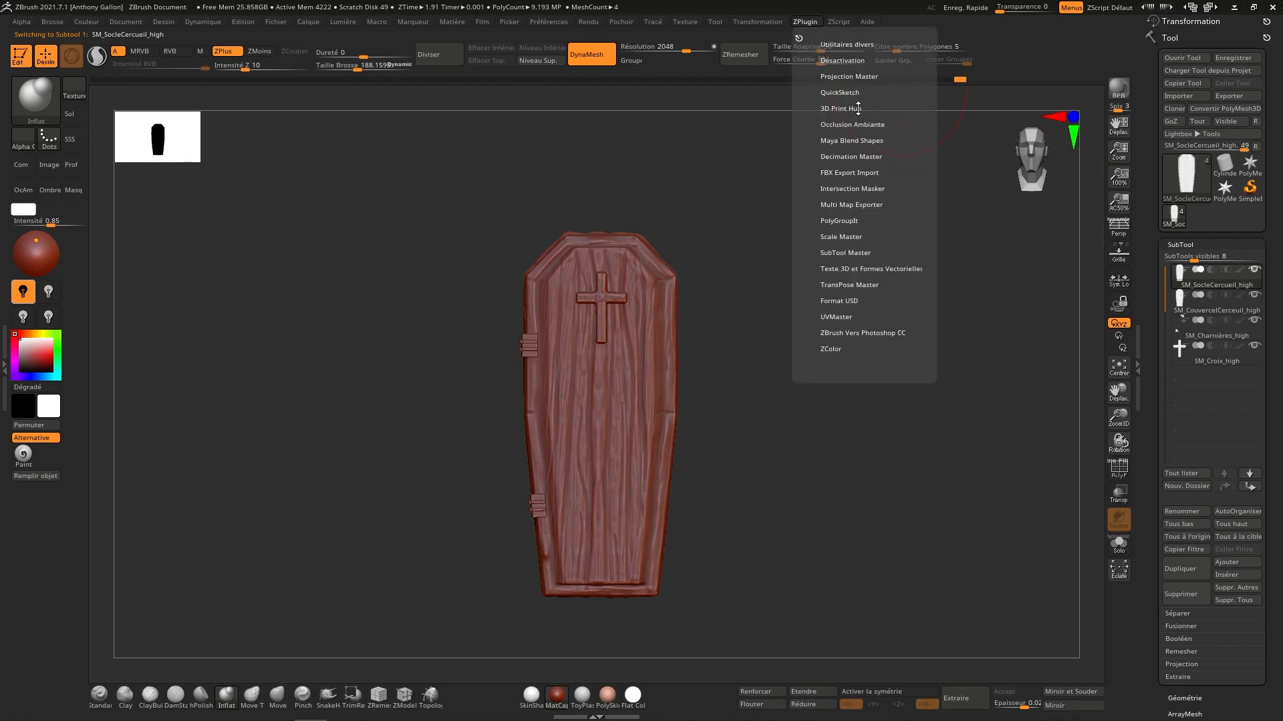
{"action": "left_click", "coordinate": [861, 155]}
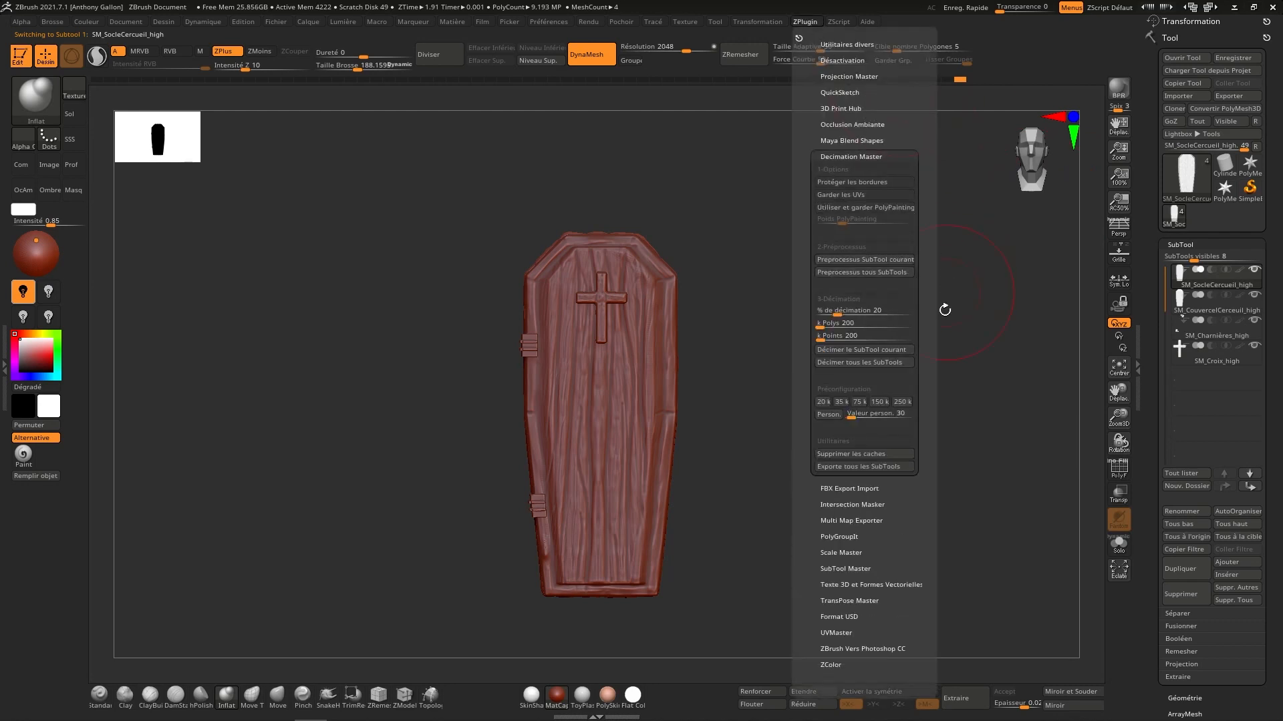
{"action": "left_click", "coordinate": [859, 401]}
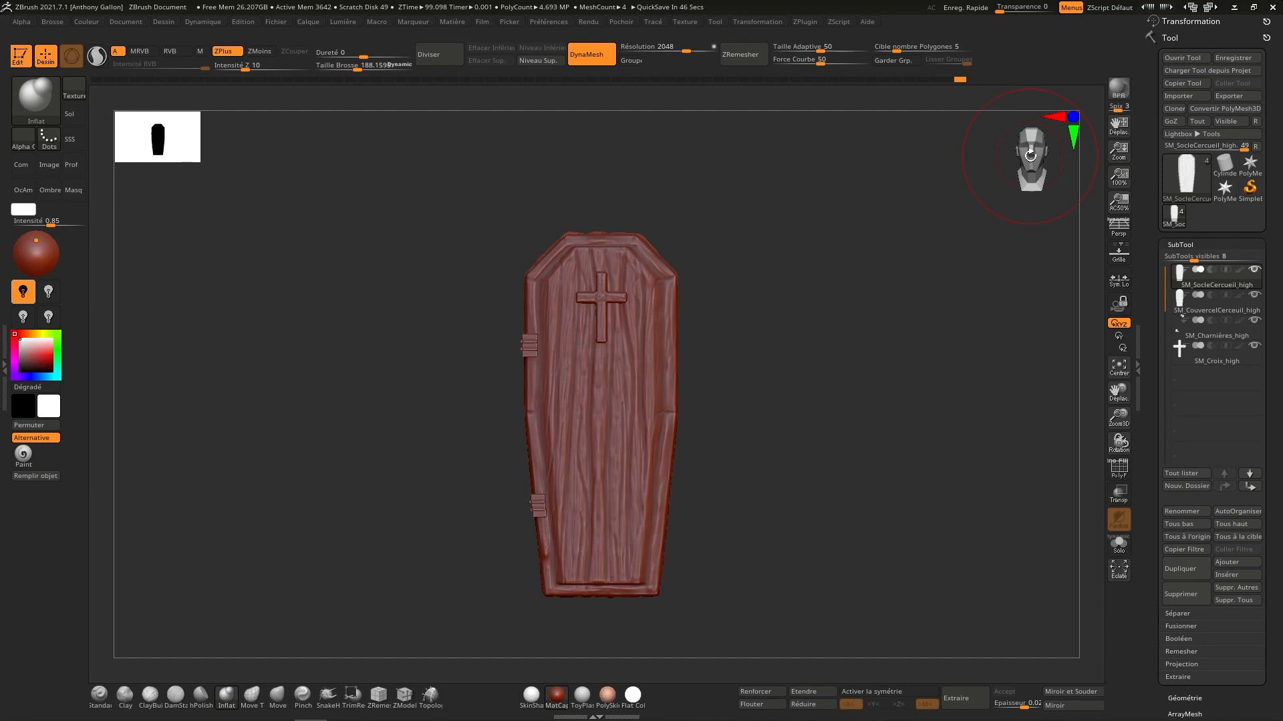
{"action": "left_click", "coordinate": [1137, 366]}
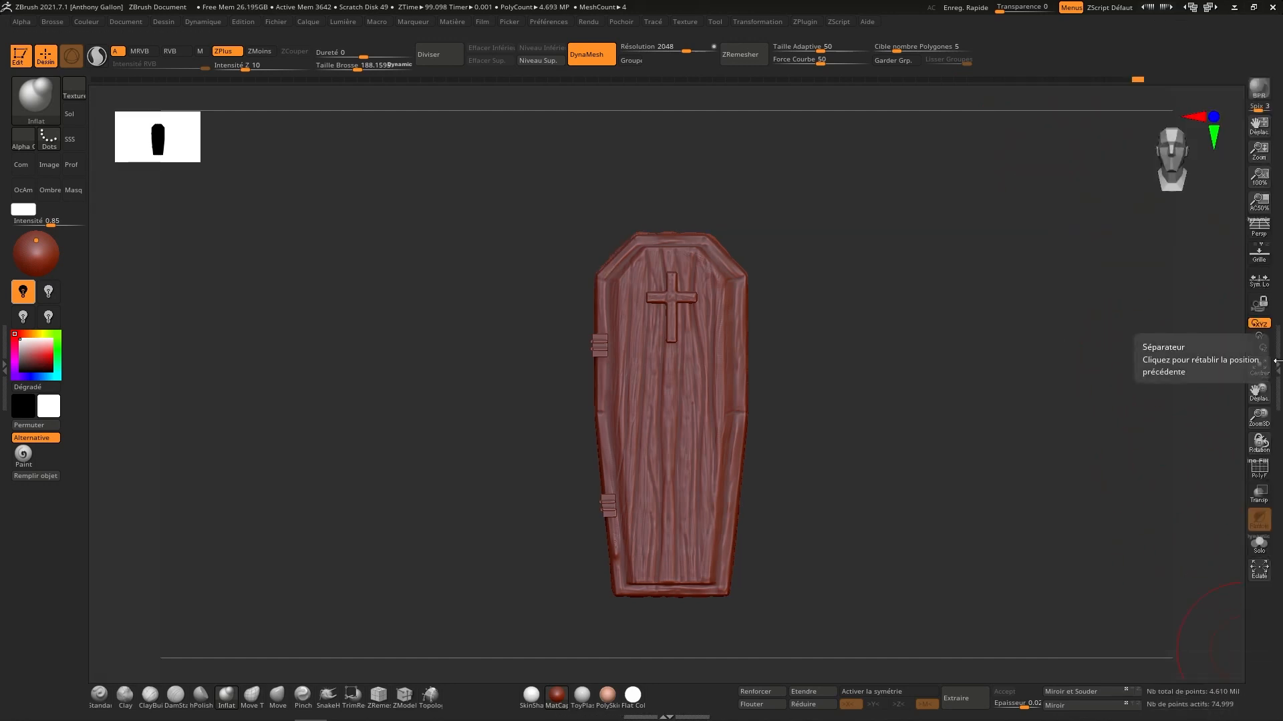
{"action": "left_click", "coordinate": [1276, 361]}
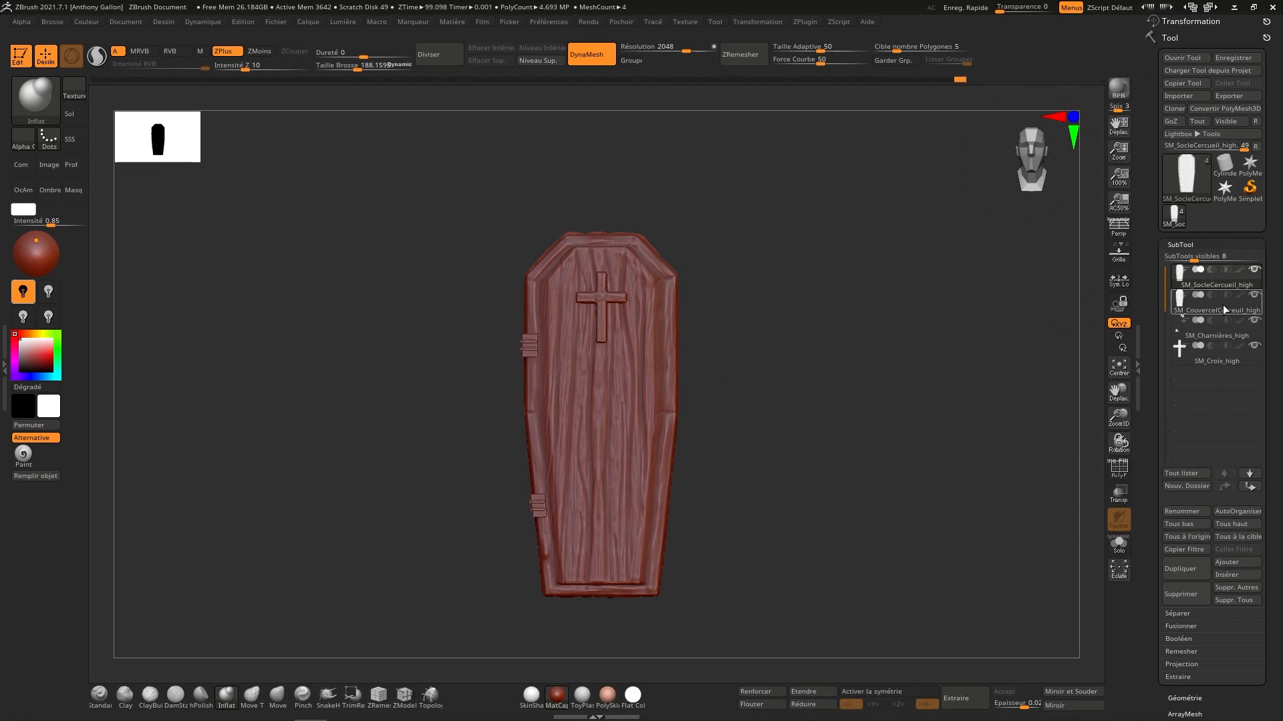
Step: Decimate the SM_CouvercelCerceuil_high subtool to 75 k points with Decimation Master, then check the hinges' point count
{"action": "left_click", "coordinate": [1224, 306]}
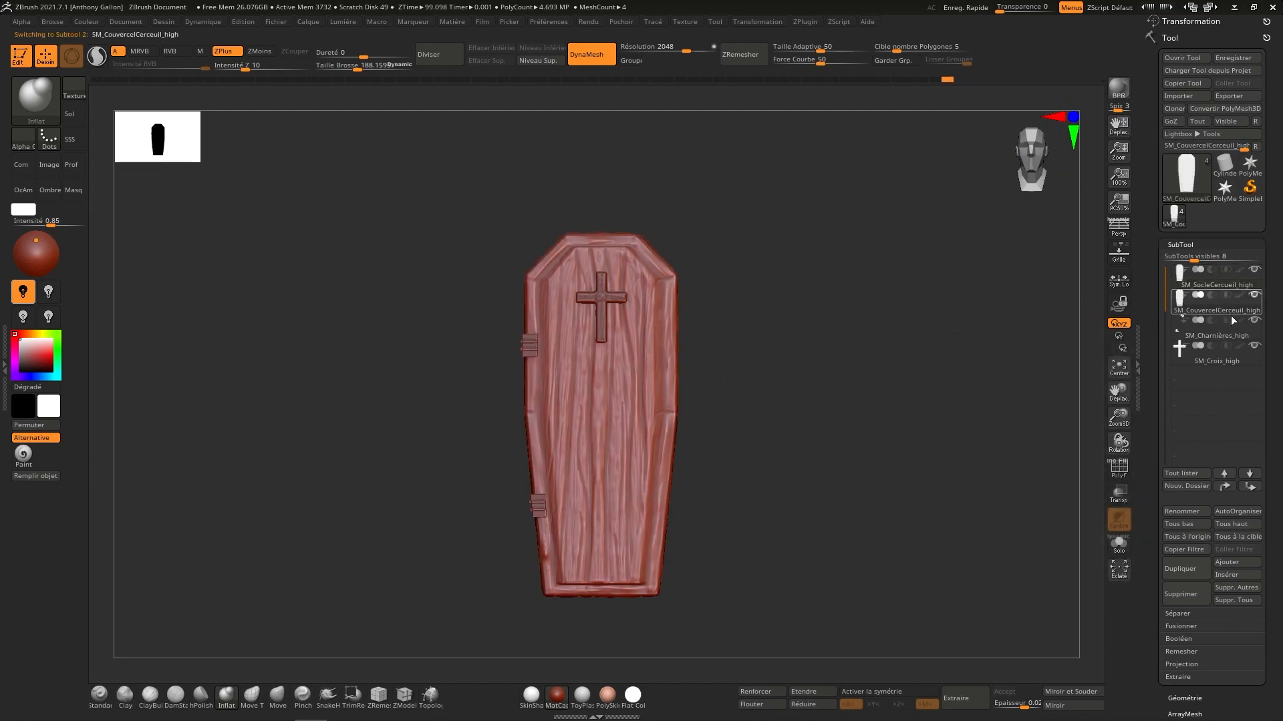
{"action": "left_click", "coordinate": [808, 22]}
{"action": "left_click", "coordinate": [872, 350]}
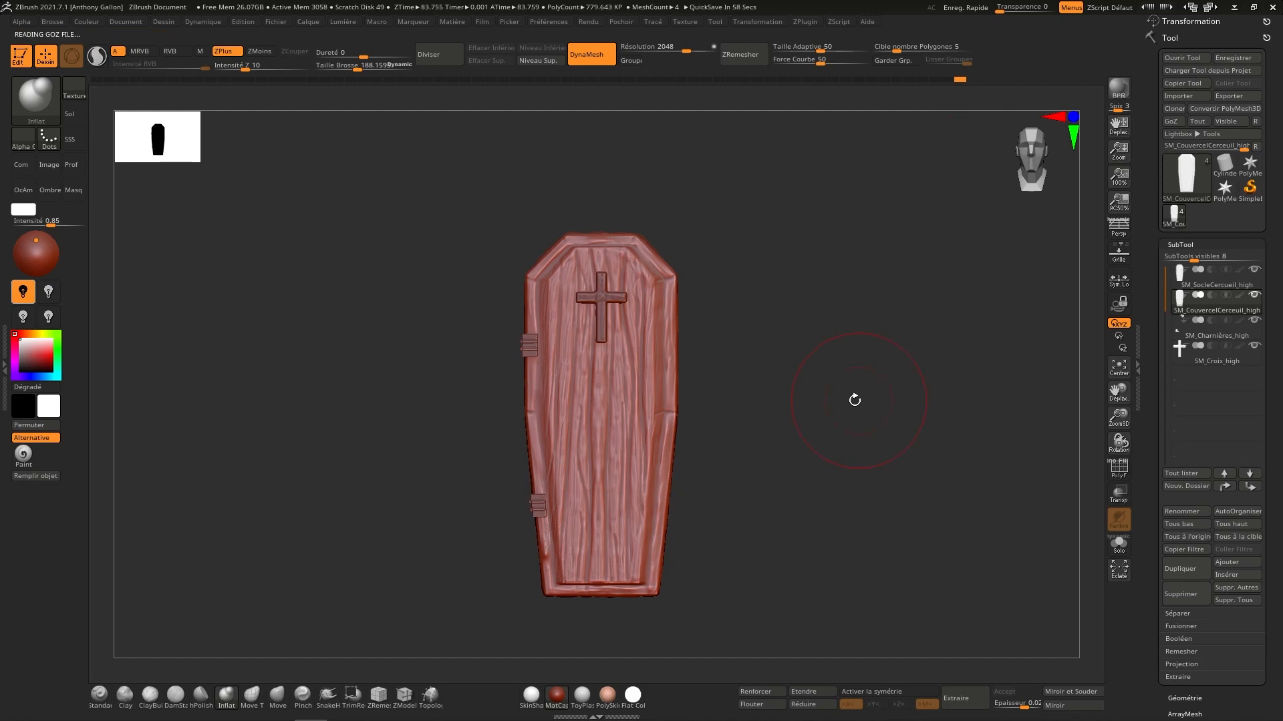
{"action": "left_click", "coordinate": [1137, 347]}
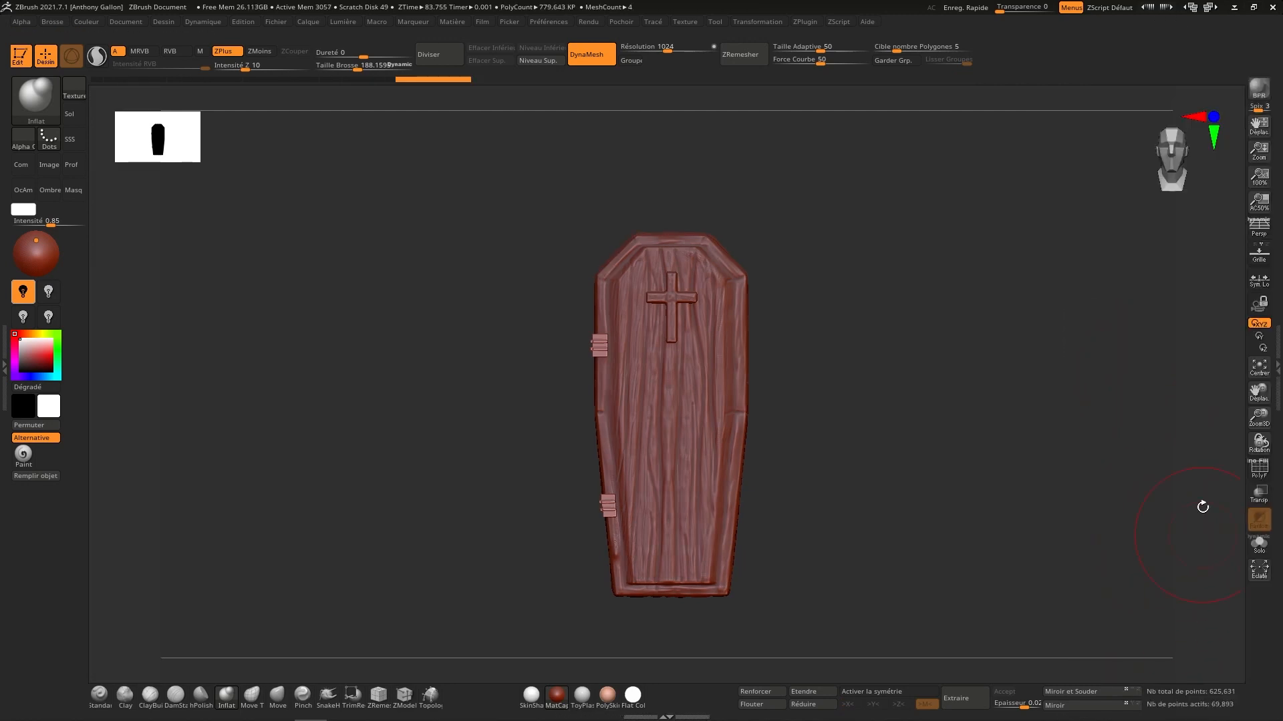
{"action": "left_click", "coordinate": [1277, 364]}
Step: Smooth the short front face and raised bands of one hinge with the Smooth brush at a size of about 21
{"action": "right_click_drag", "start_coordinate": [591, 470], "coordinate": [605, 548], "text": "ctrl"}
{"action": "right_click_drag", "start_coordinate": [578, 475], "coordinate": [614, 541], "text": "ctrl"}
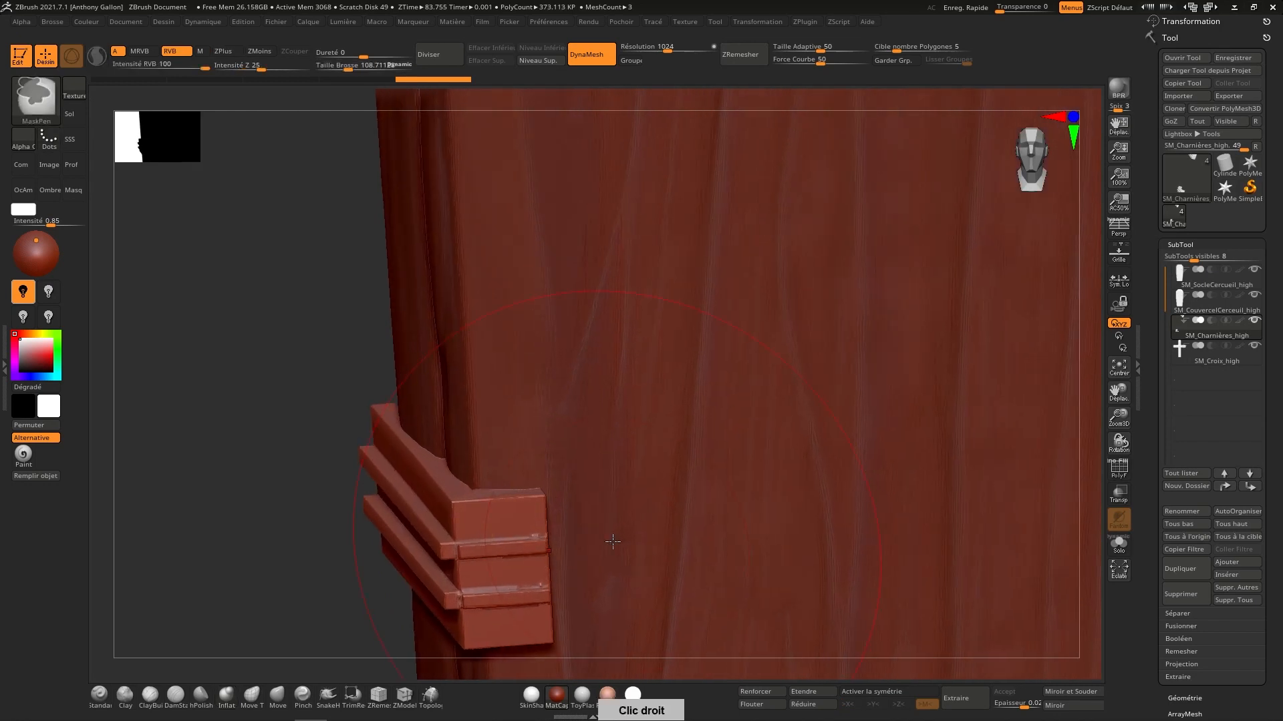
{"action": "key", "text": "s"}
{"action": "left_click_drag", "start_coordinate": [586, 519], "coordinate": [573, 519]}
{"action": "mouse_move", "coordinate": [573, 514]}
{"action": "right_mouse_down"}
{"action": "mouse_move", "coordinate": [583, 495]}
{"action": "mouse_move", "coordinate": [570, 492]}
{"action": "mouse_move", "coordinate": [586, 551]}
{"action": "right_mouse_up"}
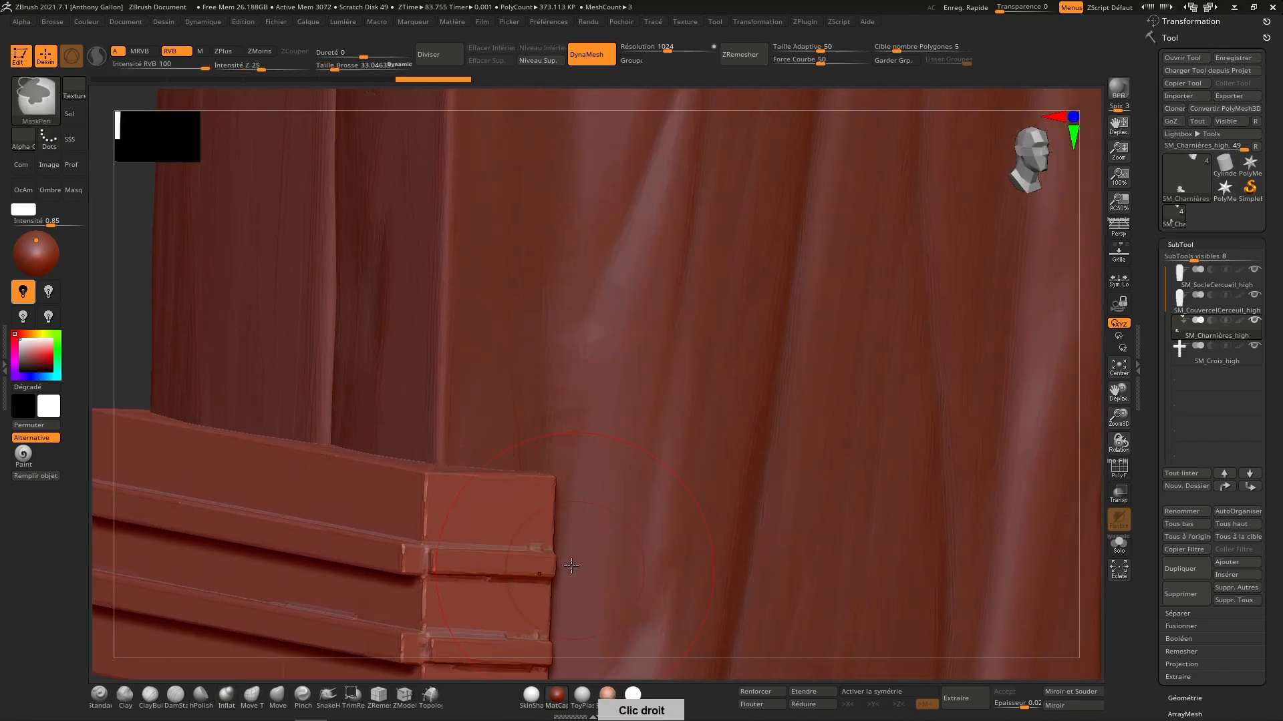
{"action": "key", "text": "s"}
{"action": "left_click_drag", "start_coordinate": [586, 550], "coordinate": [555, 548]}
{"action": "mouse_move", "coordinate": [567, 522]}
{"action": "right_mouse_down"}
{"action": "mouse_move", "coordinate": [634, 455]}
{"action": "mouse_move", "coordinate": [599, 429]}
{"action": "right_mouse_up"}
{"action": "mouse_move", "coordinate": [563, 491]}
{"action": "left_mouse_down", "text": "shift"}
{"action": "mouse_move", "coordinate": [601, 497]}
{"action": "mouse_move", "coordinate": [560, 466]}
{"action": "mouse_move", "coordinate": [532, 472]}
{"action": "mouse_move", "coordinate": [536, 556]}
{"action": "mouse_move", "coordinate": [668, 589]}
{"action": "left_mouse_up", "text": "shift"}
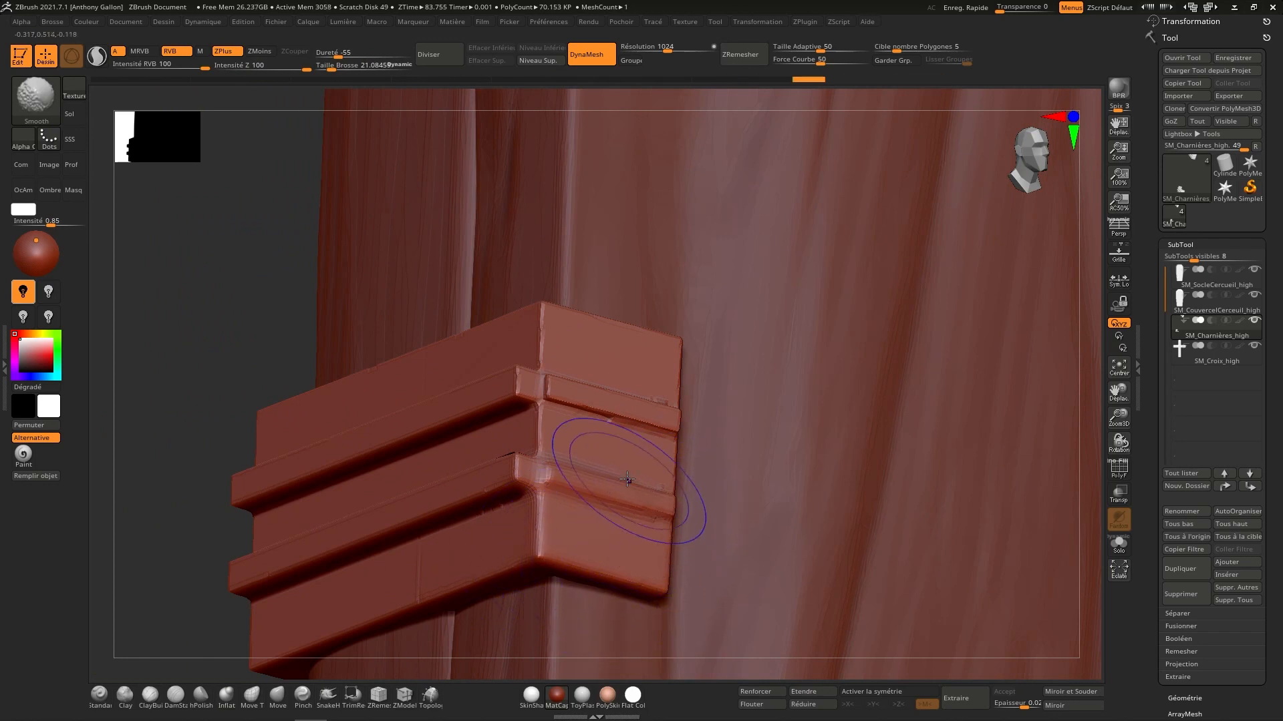
{"action": "right_click_drag", "start_coordinate": [640, 462], "coordinate": [616, 525]}
{"action": "left_click_drag", "start_coordinate": [567, 472], "coordinate": [648, 470], "text": "shift"}
{"action": "mouse_move", "coordinate": [600, 394]}
{"action": "left_mouse_down", "text": "shift"}
{"action": "mouse_move", "coordinate": [643, 392]}
{"action": "mouse_move", "coordinate": [588, 429]}
{"action": "mouse_move", "coordinate": [529, 405]}
{"action": "mouse_move", "coordinate": [576, 376]}
{"action": "left_mouse_up", "text": "shift"}
Step: Smooth the hinge's corner edge, the raised bands along its long side and its lower edge
{"action": "right_click_drag", "start_coordinate": [574, 378], "coordinate": [528, 390]}
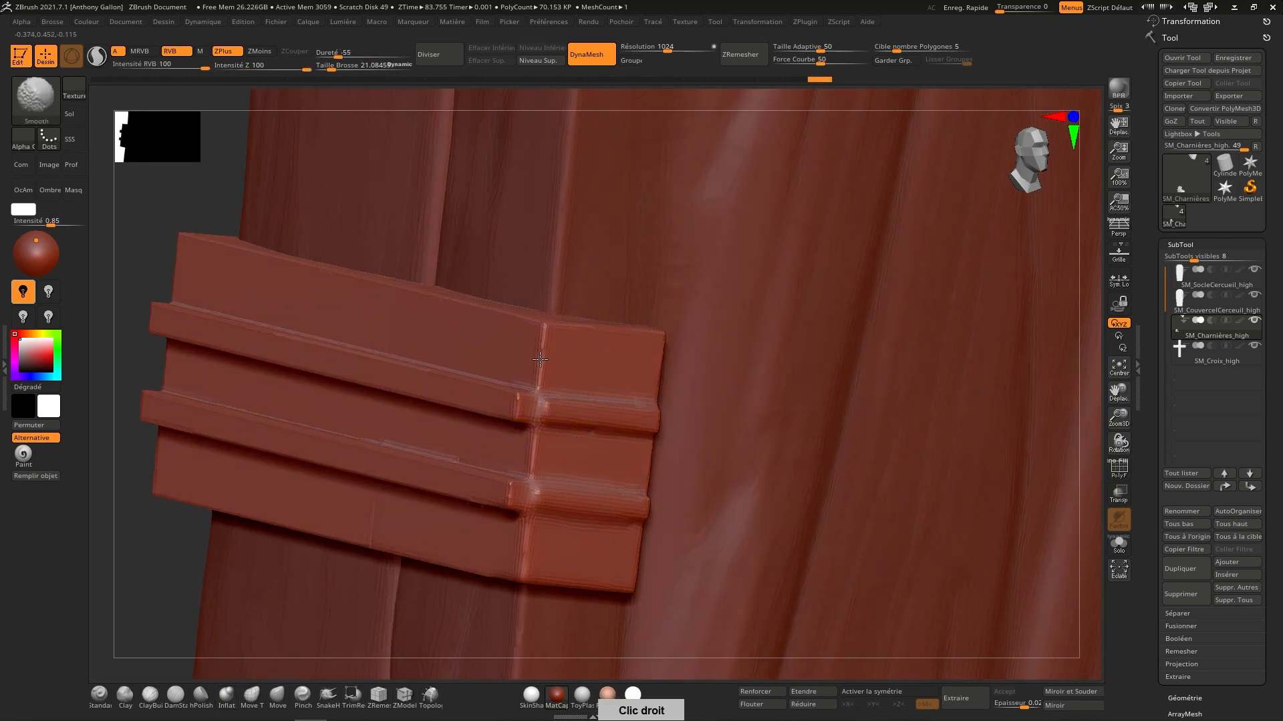
{"action": "left_click_drag", "start_coordinate": [524, 394], "coordinate": [521, 419], "text": "shift"}
{"action": "mouse_move", "coordinate": [513, 486]}
{"action": "left_mouse_down", "text": "shift"}
{"action": "mouse_move", "coordinate": [510, 467]}
{"action": "mouse_move", "coordinate": [517, 486]}
{"action": "mouse_move", "coordinate": [502, 469]}
{"action": "mouse_move", "coordinate": [439, 462]}
{"action": "left_mouse_up", "text": "shift"}
{"action": "mouse_move", "coordinate": [363, 435]}
{"action": "left_mouse_down", "text": "shift"}
{"action": "mouse_move", "coordinate": [175, 397]}
{"action": "mouse_move", "coordinate": [175, 422]}
{"action": "mouse_move", "coordinate": [229, 516]}
{"action": "left_mouse_up", "text": "shift"}
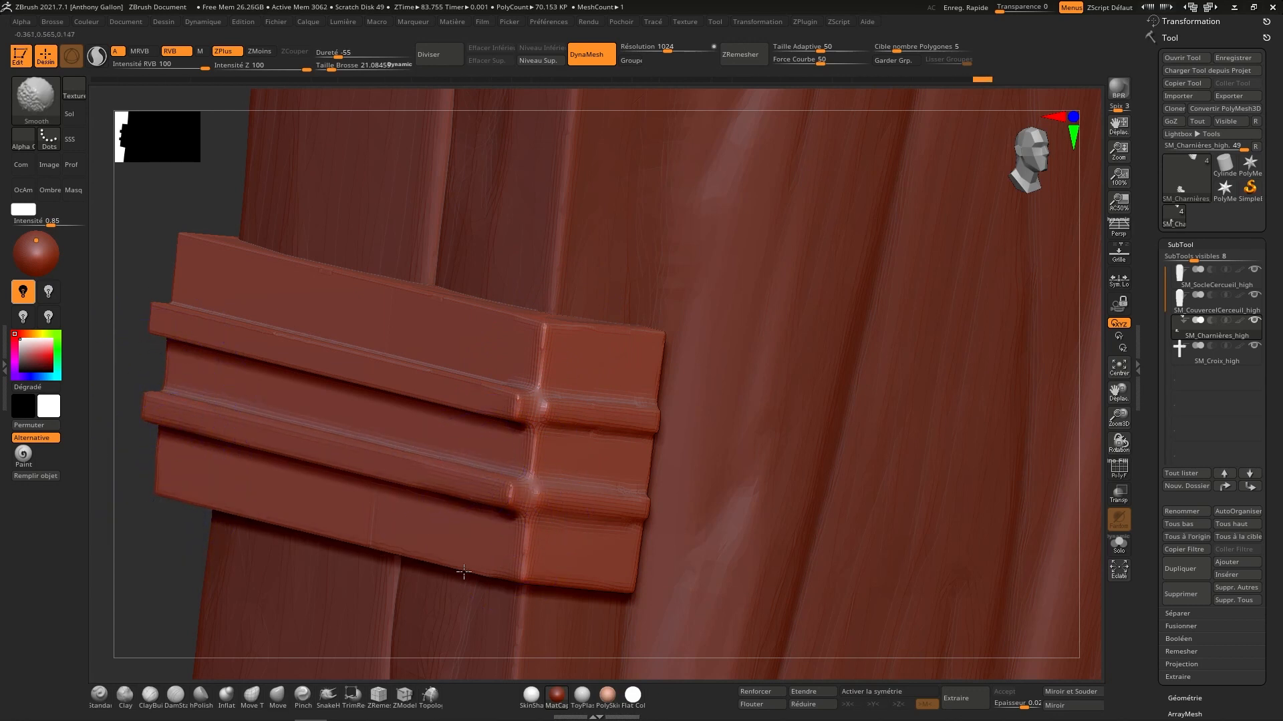
{"action": "left_click_drag", "start_coordinate": [463, 572], "coordinate": [407, 558], "text": "shift"}
{"action": "mouse_move", "coordinate": [389, 549]}
{"action": "left_mouse_down", "text": "shift"}
{"action": "mouse_move", "coordinate": [374, 533]}
{"action": "mouse_move", "coordinate": [387, 567]}
{"action": "left_mouse_up", "text": "shift"}
{"action": "mouse_move", "coordinate": [482, 535]}
{"action": "right_mouse_down"}
{"action": "mouse_move", "coordinate": [492, 521]}
{"action": "mouse_move", "coordinate": [403, 473]}
{"action": "mouse_move", "coordinate": [726, 421]}
{"action": "right_mouse_up"}
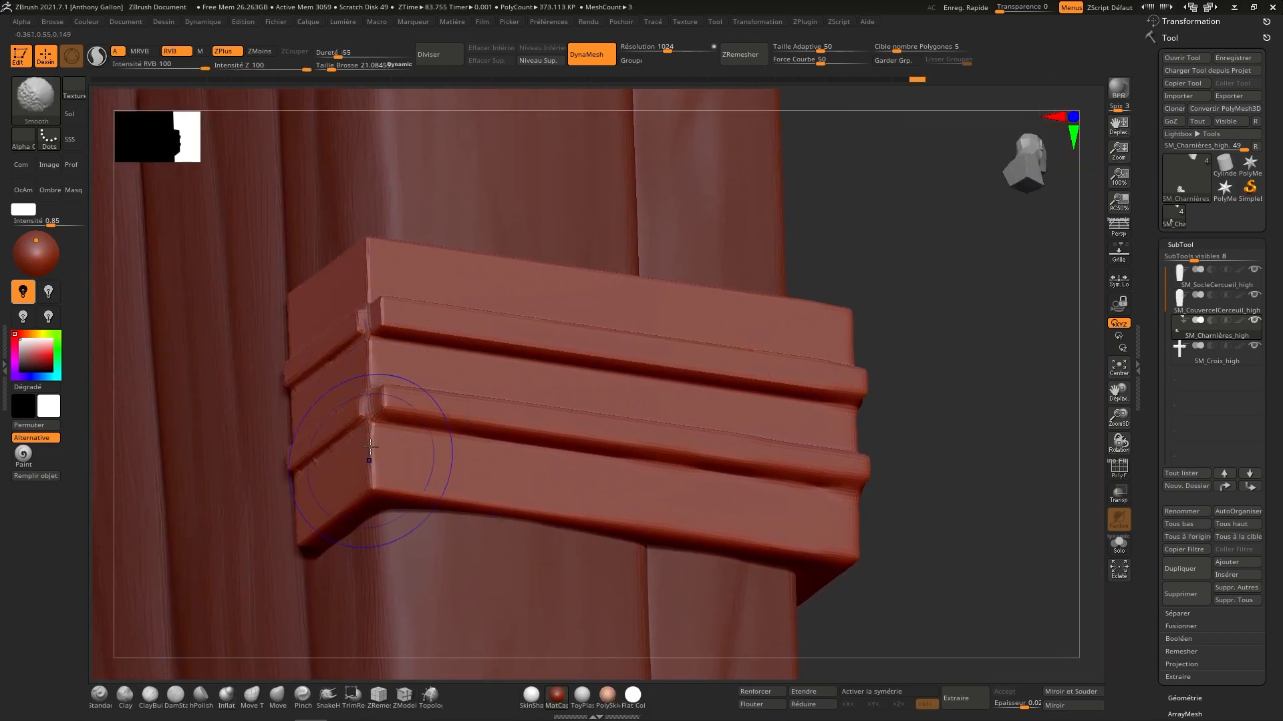
Step: Smooth the raised bands on the hinge's short face and the vertical corner where they meet the long side
{"action": "mouse_move", "coordinate": [370, 446]}
{"action": "left_mouse_down", "text": "shift"}
{"action": "mouse_move", "coordinate": [381, 449]}
{"action": "mouse_move", "coordinate": [367, 438]}
{"action": "mouse_move", "coordinate": [311, 470]}
{"action": "mouse_move", "coordinate": [294, 434]}
{"action": "left_mouse_up", "text": "shift"}
{"action": "left_click_drag", "start_coordinate": [354, 354], "coordinate": [280, 380], "text": "shift"}
{"action": "left_click_drag", "start_coordinate": [366, 312], "coordinate": [294, 347], "text": "shift"}
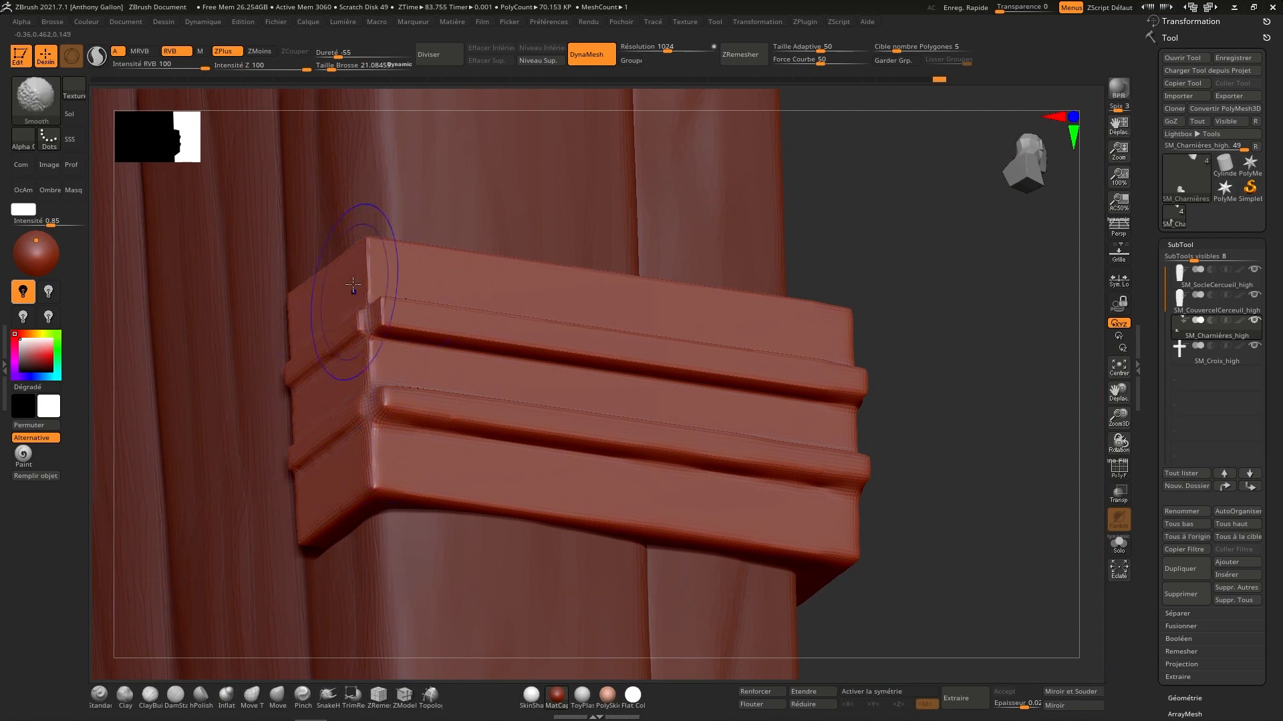
{"action": "right_click_drag", "start_coordinate": [354, 274], "coordinate": [378, 334]}
{"action": "left_click_drag", "start_coordinate": [378, 332], "coordinate": [365, 292], "text": "shift"}
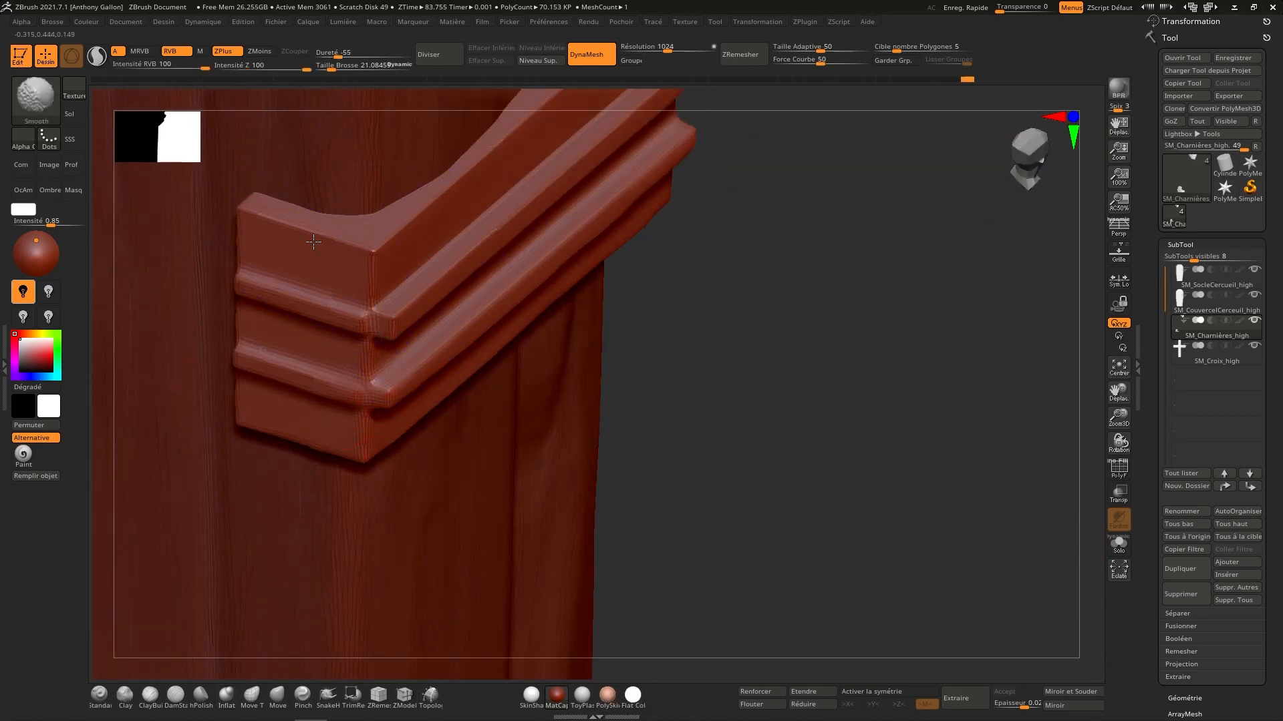
Step: Smooth the inner top edge and upper rim of the hinge where it bends around the coffin's side
{"action": "left_click_drag", "start_coordinate": [497, 124], "coordinate": [473, 167], "text": "shift"}
{"action": "left_click_drag", "start_coordinate": [470, 172], "coordinate": [549, 104], "text": "shift"}
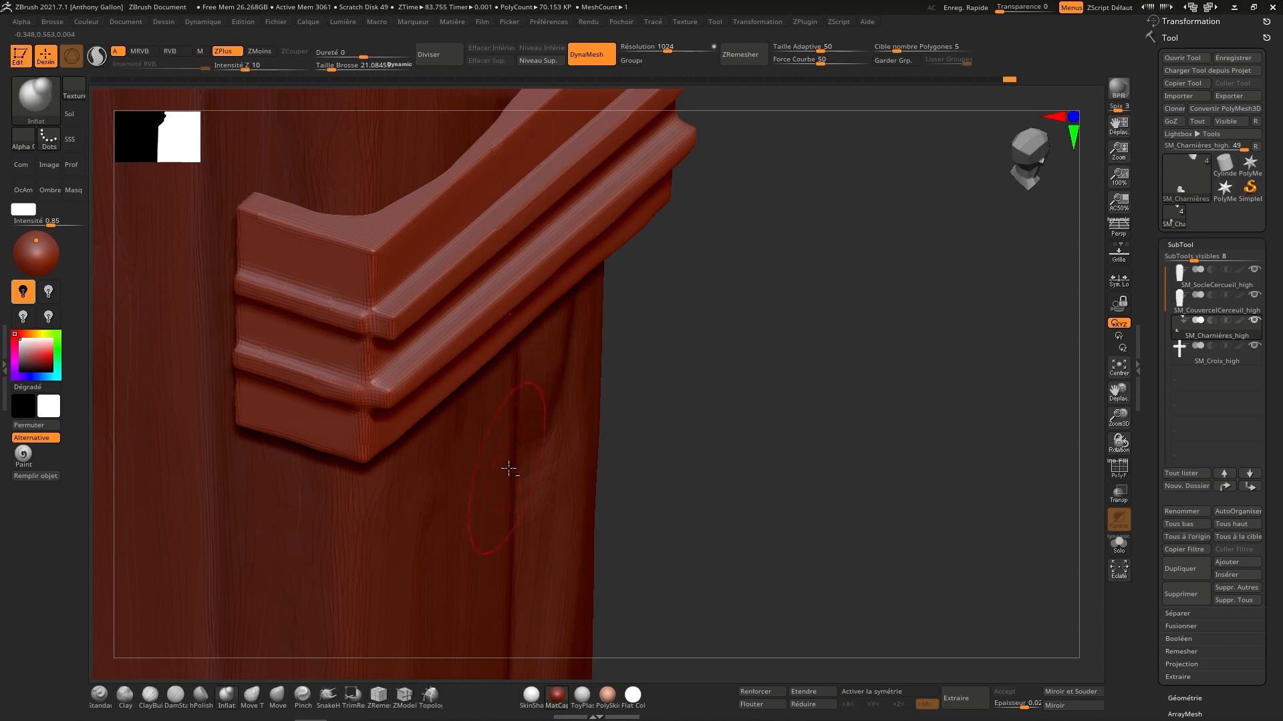
{"action": "mouse_move", "coordinate": [498, 476]}
{"action": "right_mouse_down", "text": "alt"}
{"action": "mouse_move", "coordinate": [550, 395]}
{"action": "mouse_move", "coordinate": [554, 297]}
{"action": "right_mouse_up", "text": "alt"}
{"action": "mouse_move", "coordinate": [554, 297]}
{"action": "right_mouse_down", "text": "ctrl"}
{"action": "mouse_move", "coordinate": [550, 428]}
{"action": "mouse_move", "coordinate": [587, 590]}
{"action": "right_mouse_up", "text": "ctrl"}
{"action": "right_click_drag", "start_coordinate": [618, 100], "coordinate": [613, 495], "text": "alt"}
{"action": "mouse_move", "coordinate": [449, 457]}
{"action": "left_mouse_down", "text": "shift"}
{"action": "mouse_move", "coordinate": [483, 483]}
{"action": "mouse_move", "coordinate": [469, 513]}
{"action": "mouse_move", "coordinate": [500, 493]}
{"action": "mouse_move", "coordinate": [497, 515]}
{"action": "mouse_move", "coordinate": [537, 463]}
{"action": "left_mouse_up", "text": "shift"}
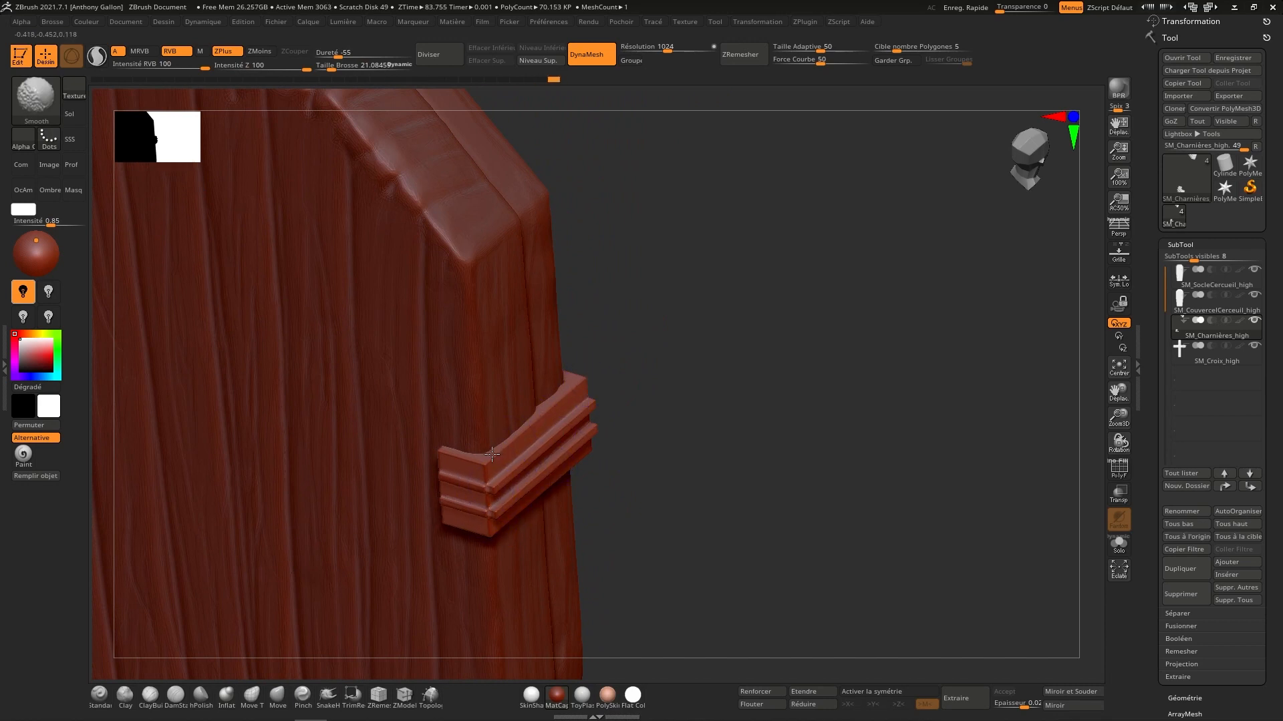
{"action": "right_click_drag", "start_coordinate": [491, 455], "coordinate": [487, 452]}
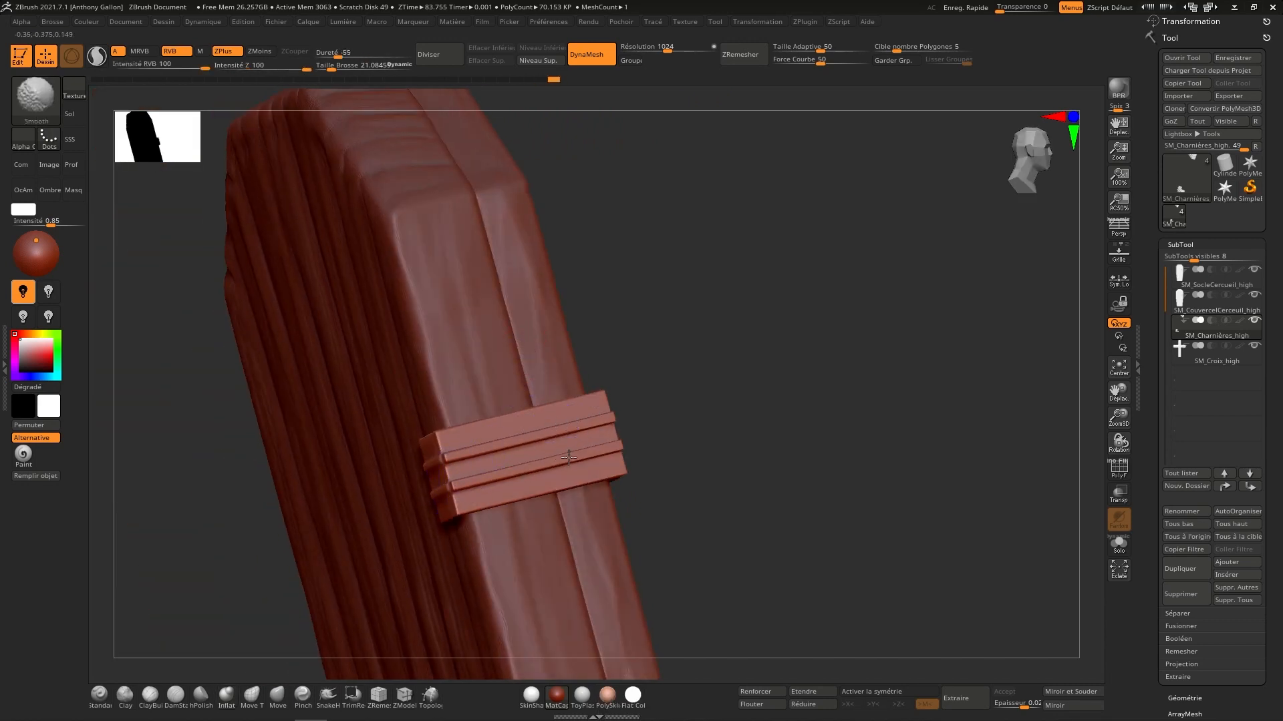
{"action": "mouse_move", "coordinate": [561, 486]}
{"action": "right_mouse_down"}
{"action": "mouse_move", "coordinate": [587, 464]}
{"action": "mouse_move", "coordinate": [616, 465]}
{"action": "mouse_move", "coordinate": [598, 427]}
{"action": "mouse_move", "coordinate": [610, 418]}
{"action": "mouse_move", "coordinate": [676, 447]}
{"action": "mouse_move", "coordinate": [611, 401]}
{"action": "mouse_move", "coordinate": [594, 451]}
{"action": "mouse_move", "coordinate": [635, 425]}
{"action": "right_mouse_up"}
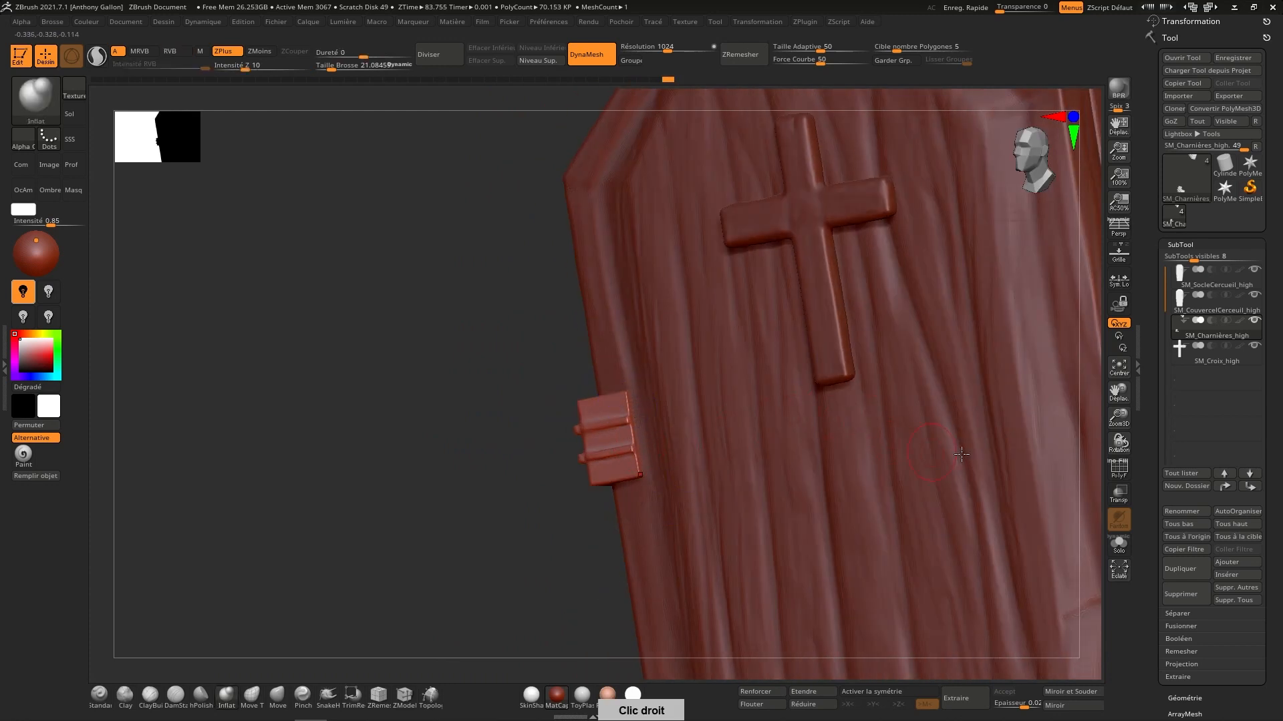
Step: Decimate the SM_Charnières_high subtool with Decimation Master's 20 k preset
{"action": "left_click", "coordinate": [807, 22]}
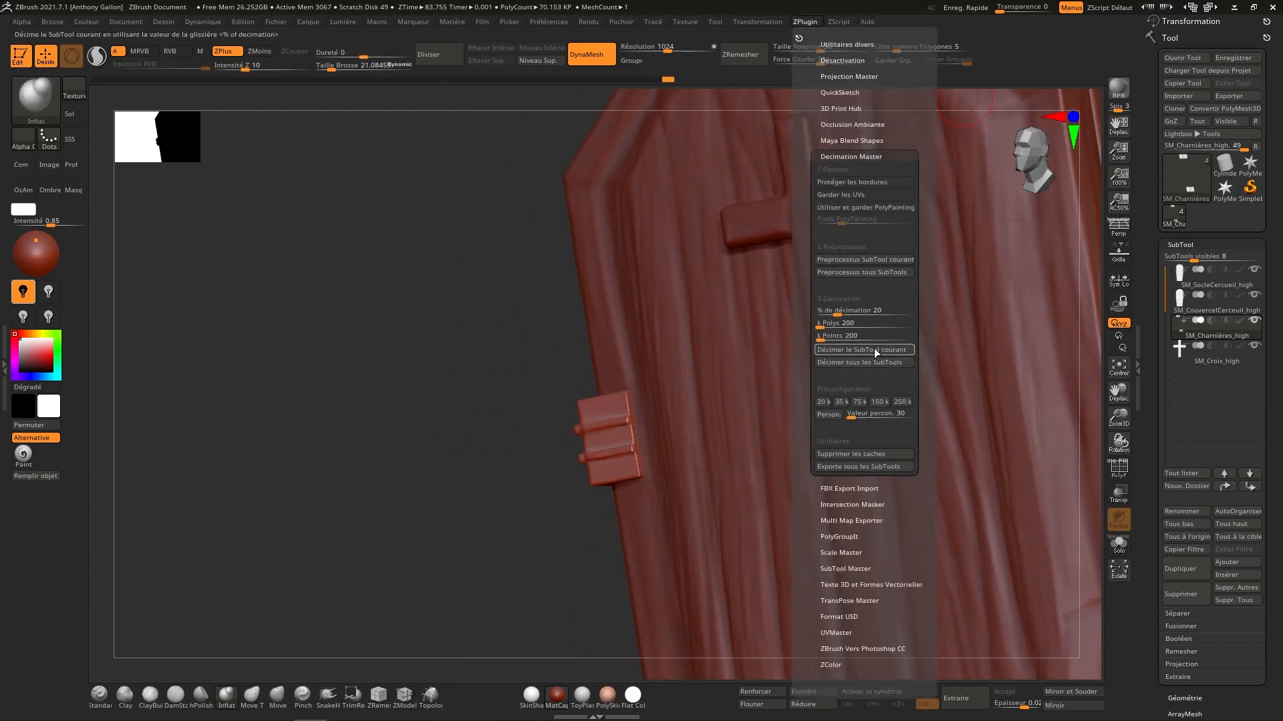
{"action": "left_click", "coordinate": [823, 403]}
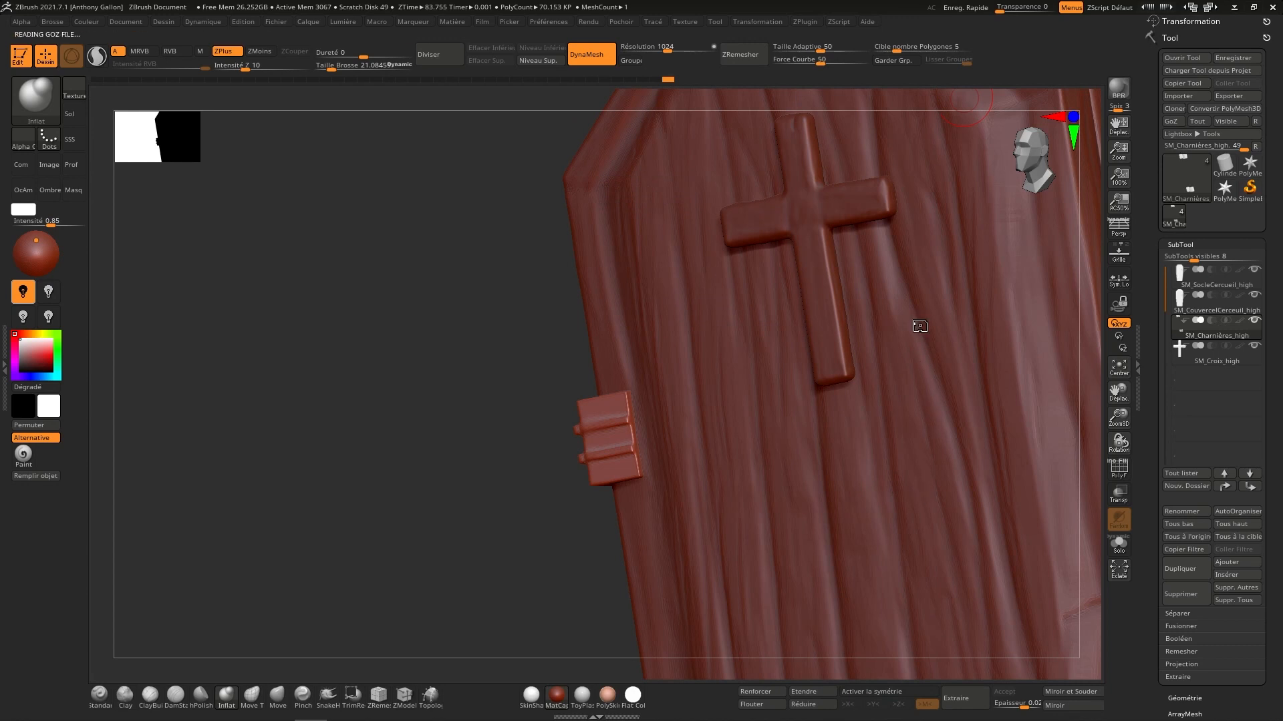
{"action": "right_click_drag", "start_coordinate": [1043, 227], "coordinate": [1034, 220], "text": "shift"}
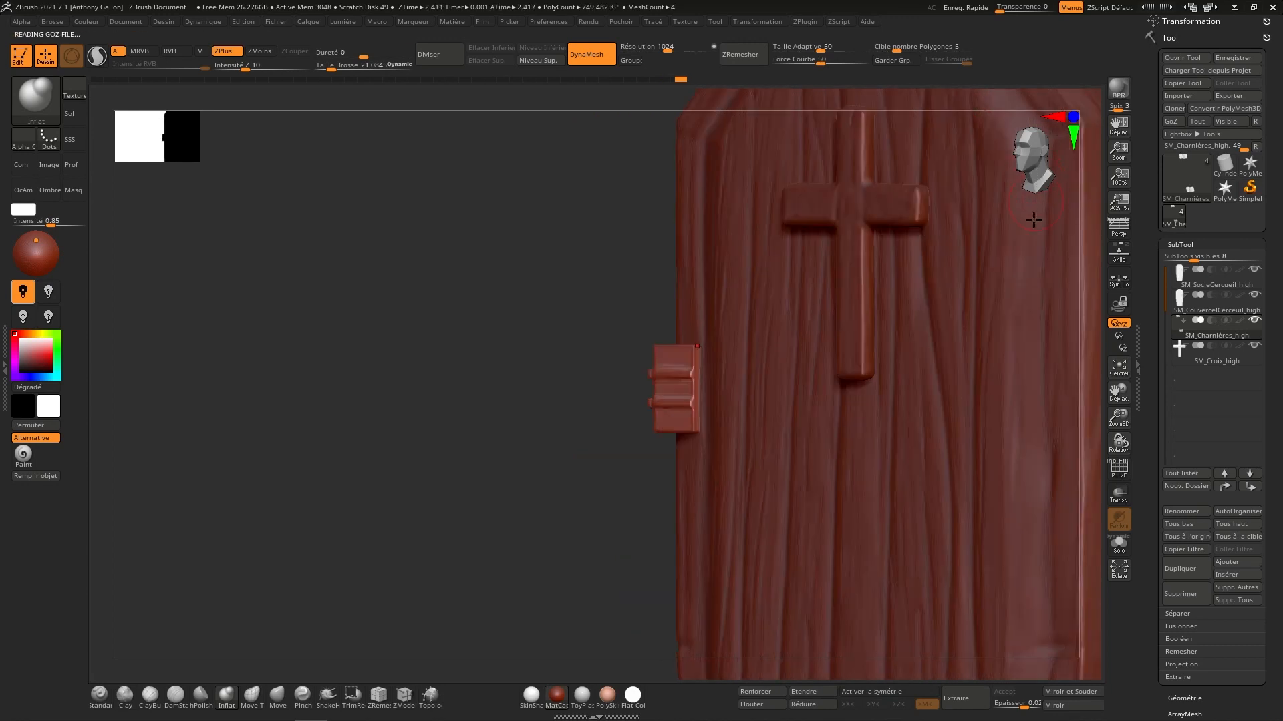
Step: Decimate the SM_Croix_high subtool with Decimation Master's 20 k preset and check the total point count
{"action": "left_click", "coordinate": [1228, 349]}
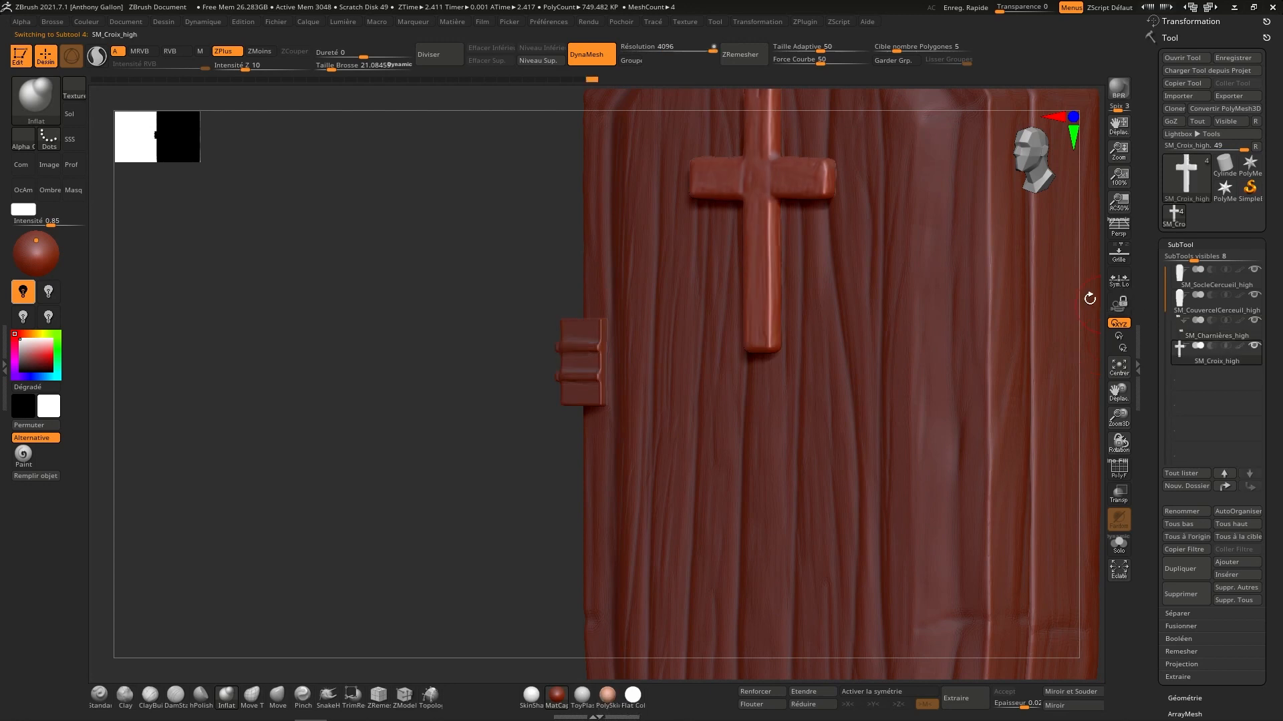
{"action": "left_click", "coordinate": [1038, 163]}
{"action": "right_click_drag", "start_coordinate": [947, 214], "coordinate": [890, 324], "text": "alt"}
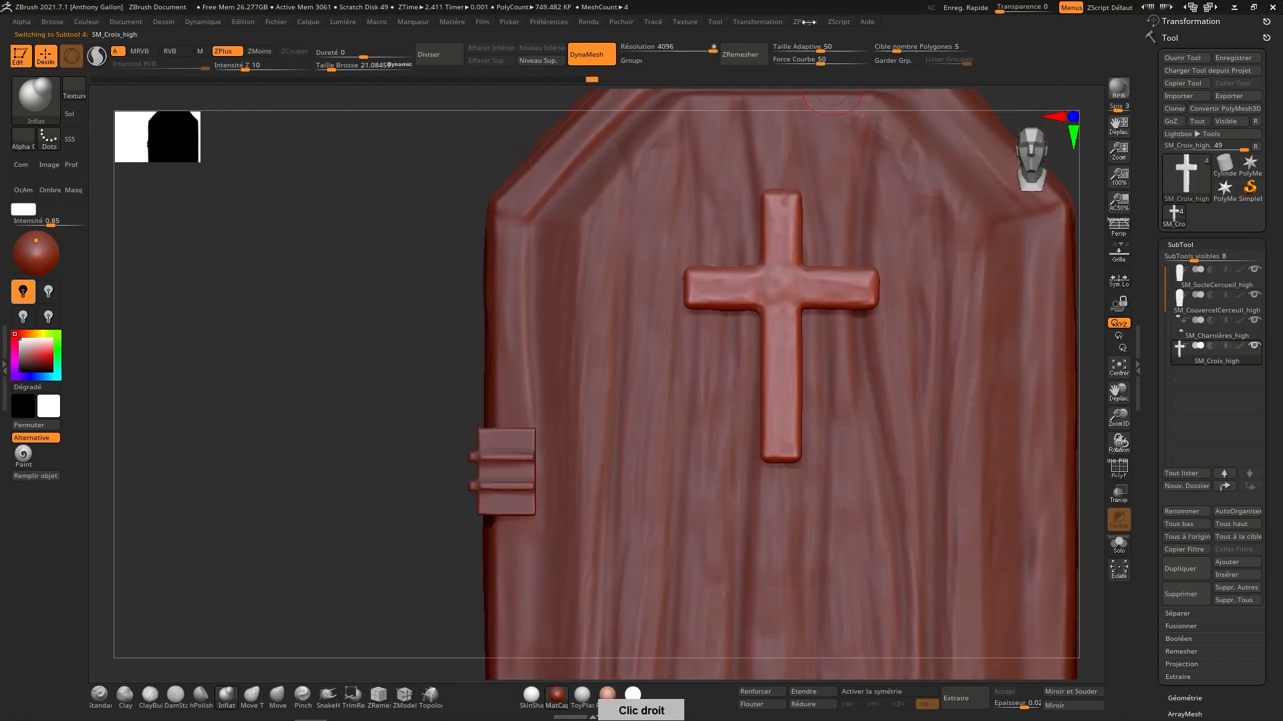
{"action": "left_click", "coordinate": [809, 24]}
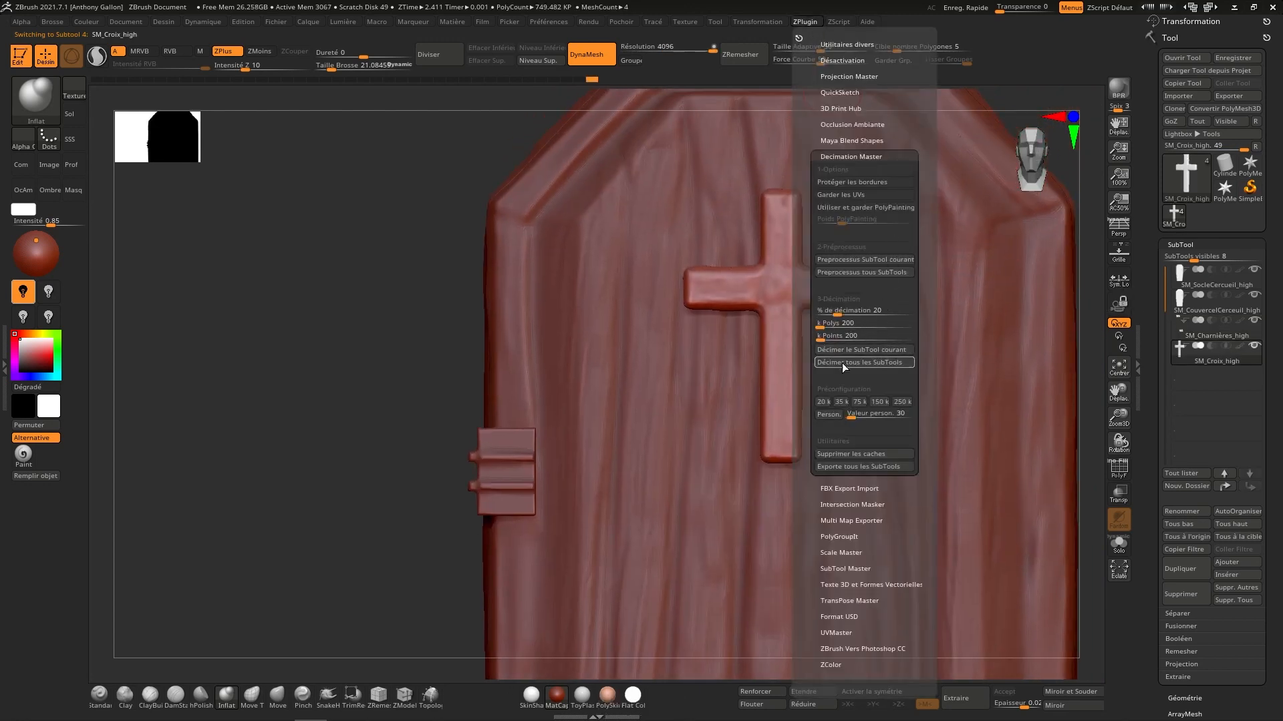
{"action": "left_click", "coordinate": [823, 403]}
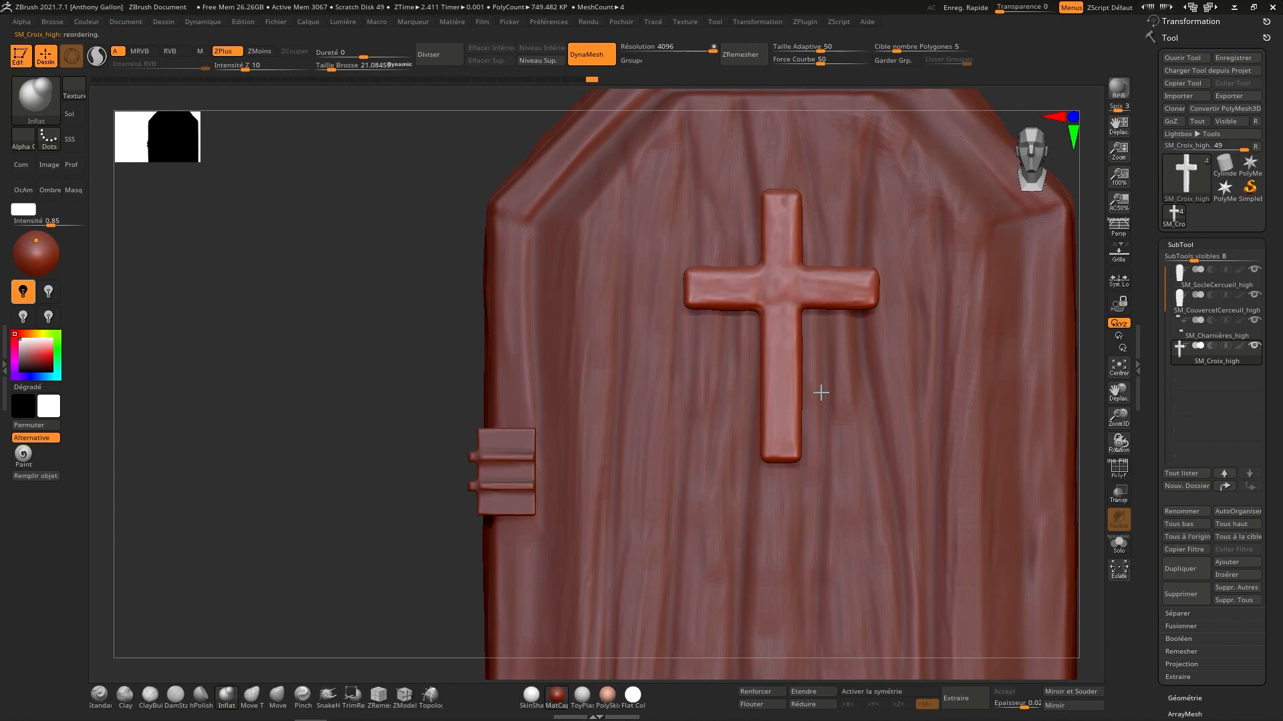
{"action": "left_click", "coordinate": [1142, 362]}
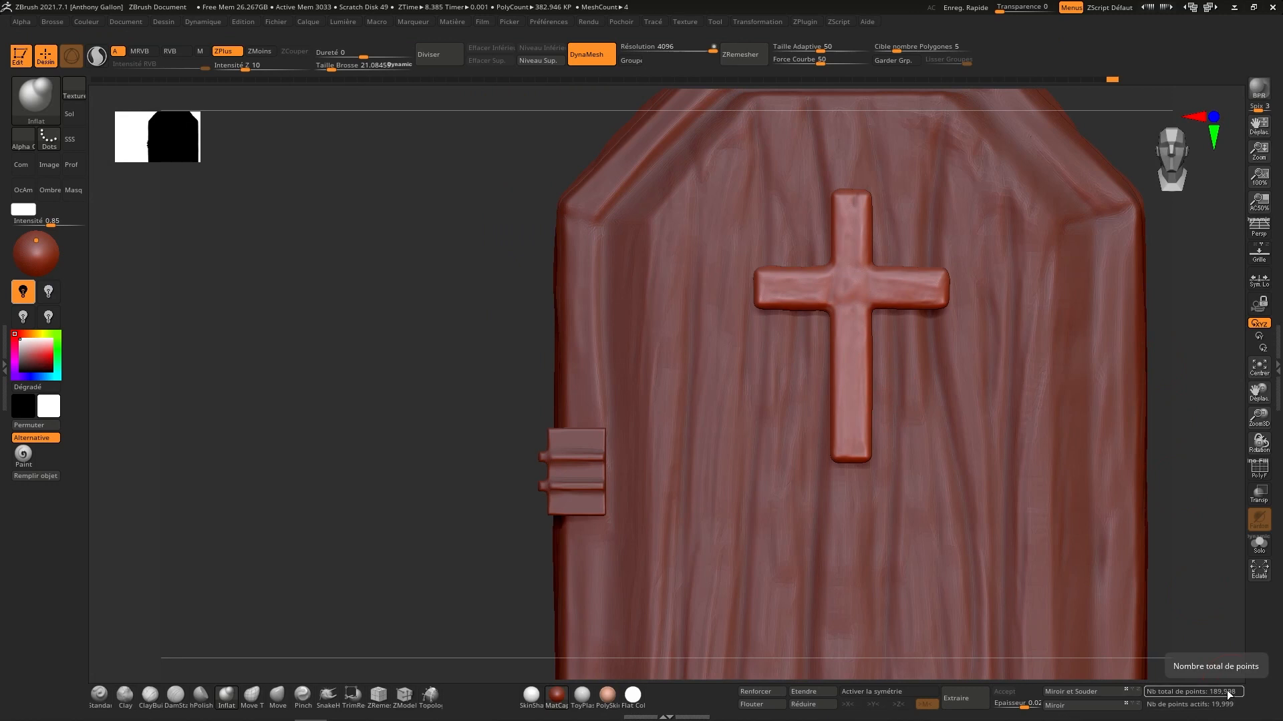
{"action": "left_click", "coordinate": [1276, 368]}
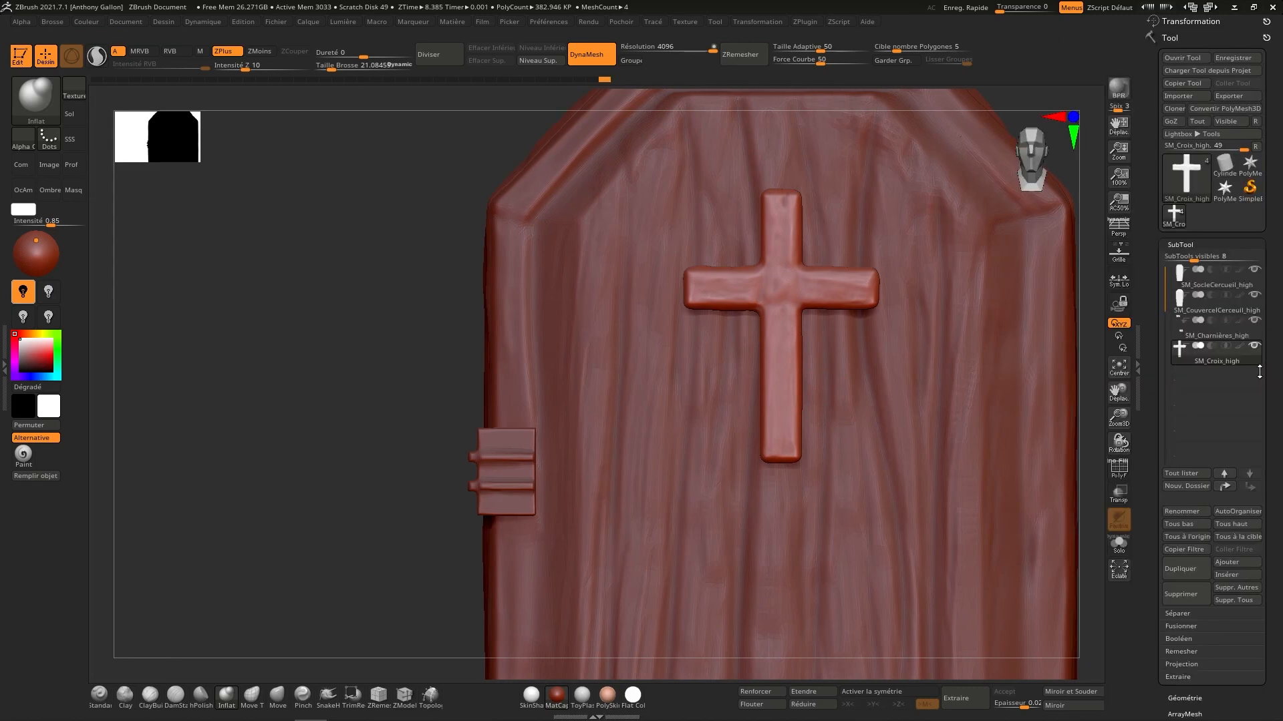
Step: Start a mesh export and browse to the 02 - ZBrush > Export > Assets > High folder
{"action": "right_click_drag", "start_coordinate": [917, 487], "coordinate": [795, 369], "text": "alt"}
{"action": "left_click", "coordinate": [1240, 96]}
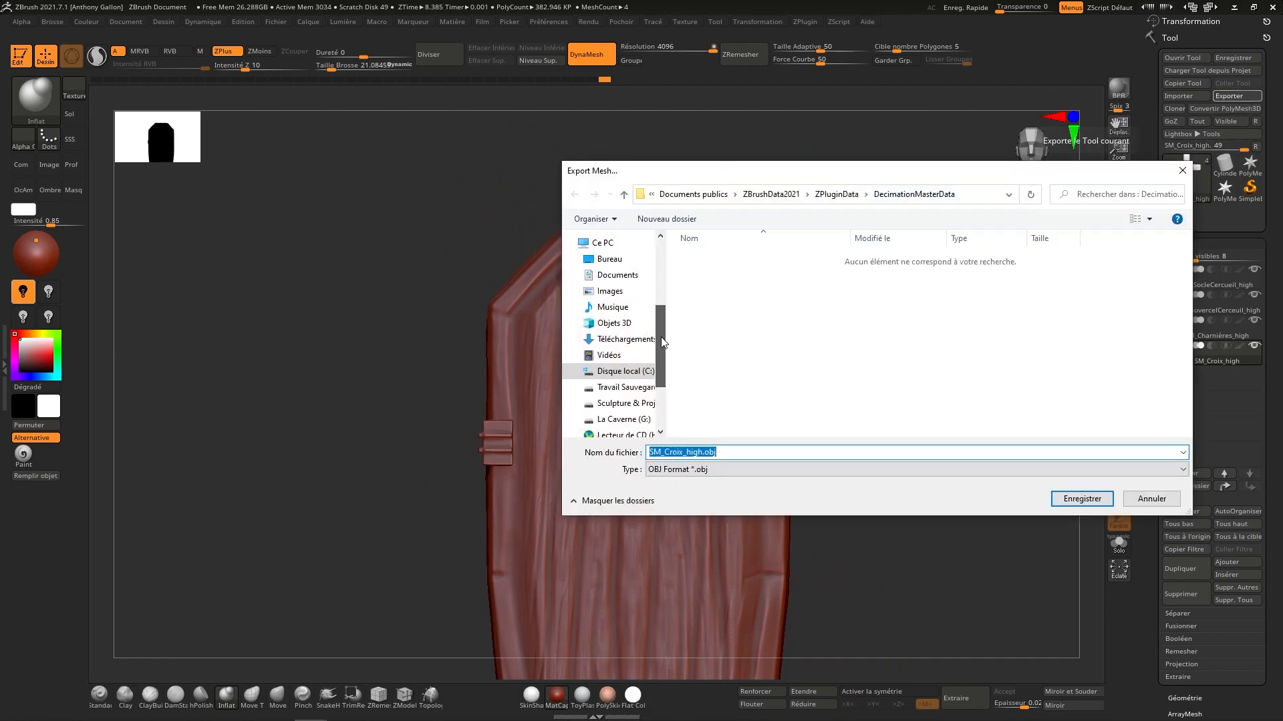
{"action": "scroll", "coordinate": [655, 347], "scroll_direction": "up", "scroll_amount": 3}
{"action": "left_click", "coordinate": [623, 287]}
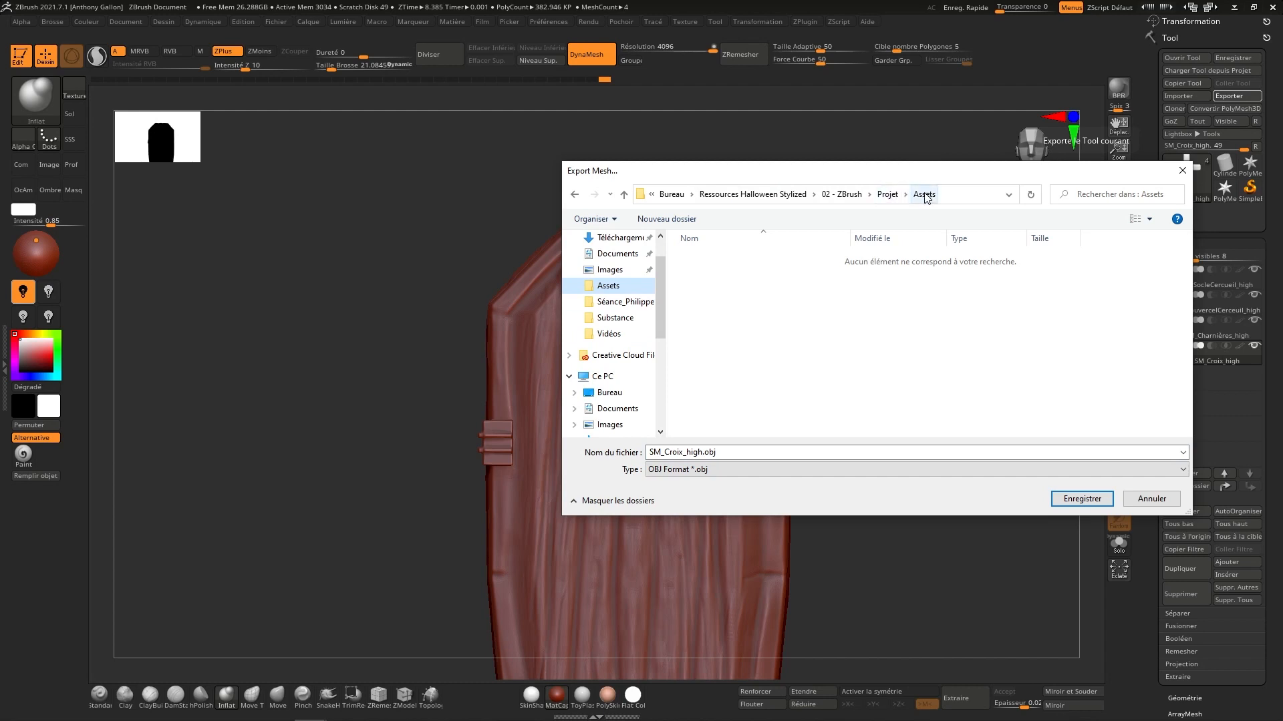
{"action": "left_click", "coordinate": [887, 194]}
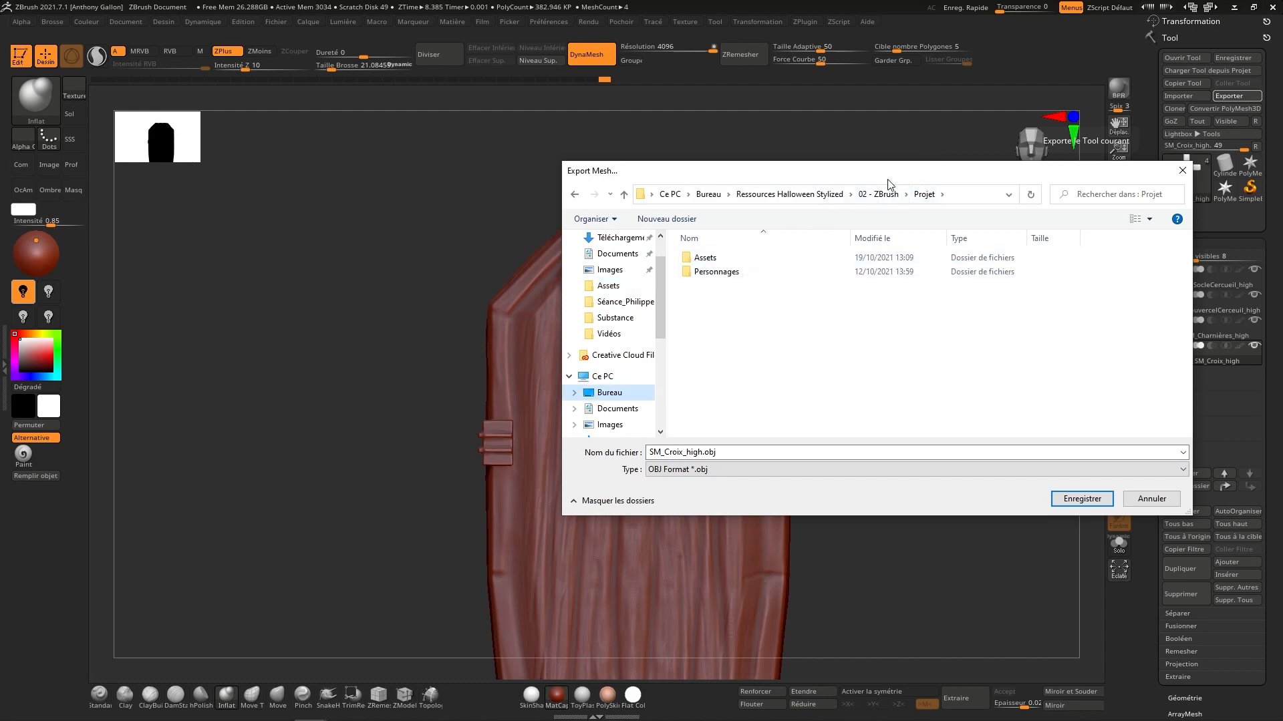
{"action": "left_click", "coordinate": [866, 194]}
{"action": "double_click", "coordinate": [712, 259]}
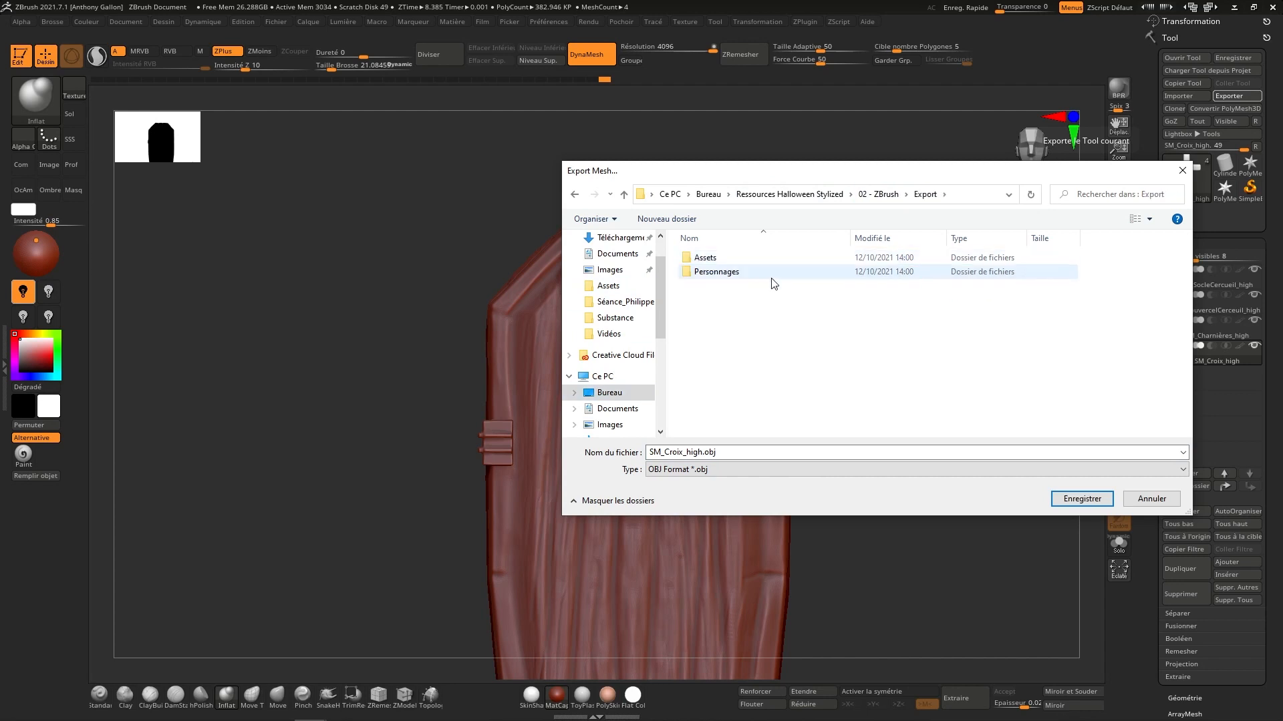
{"action": "double_click", "coordinate": [712, 260]}
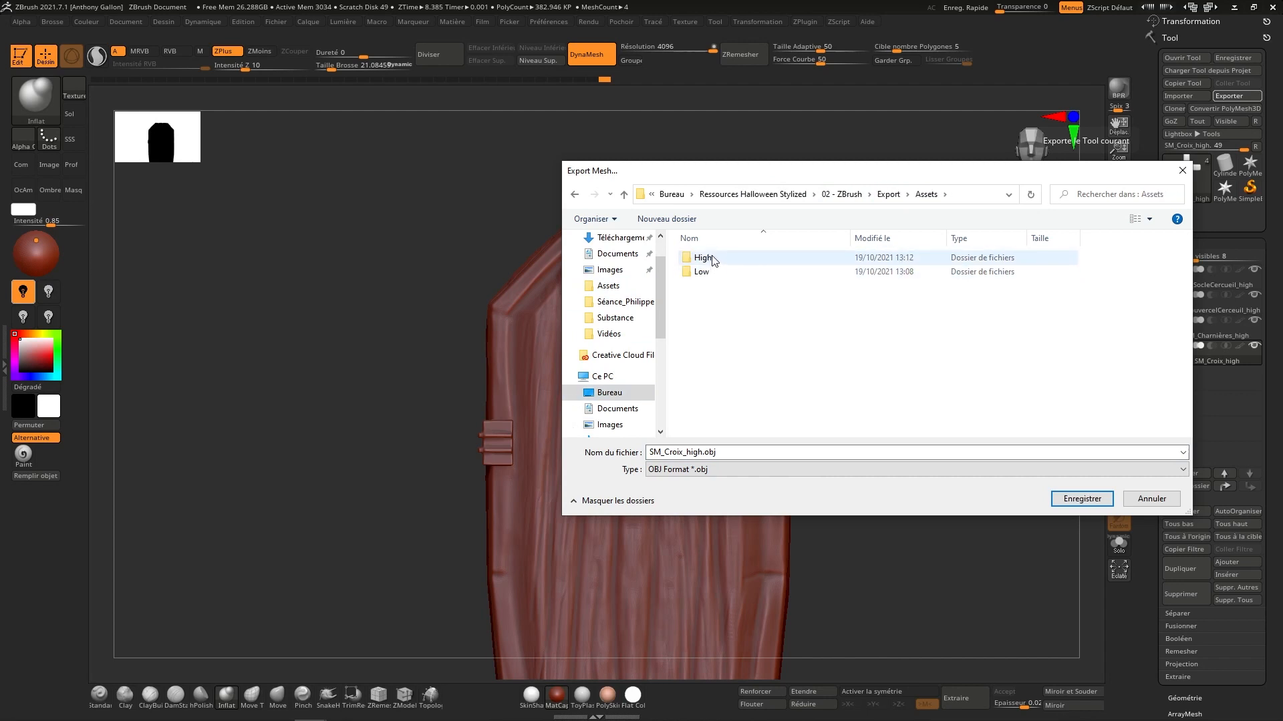
{"action": "double_click", "coordinate": [703, 258]}
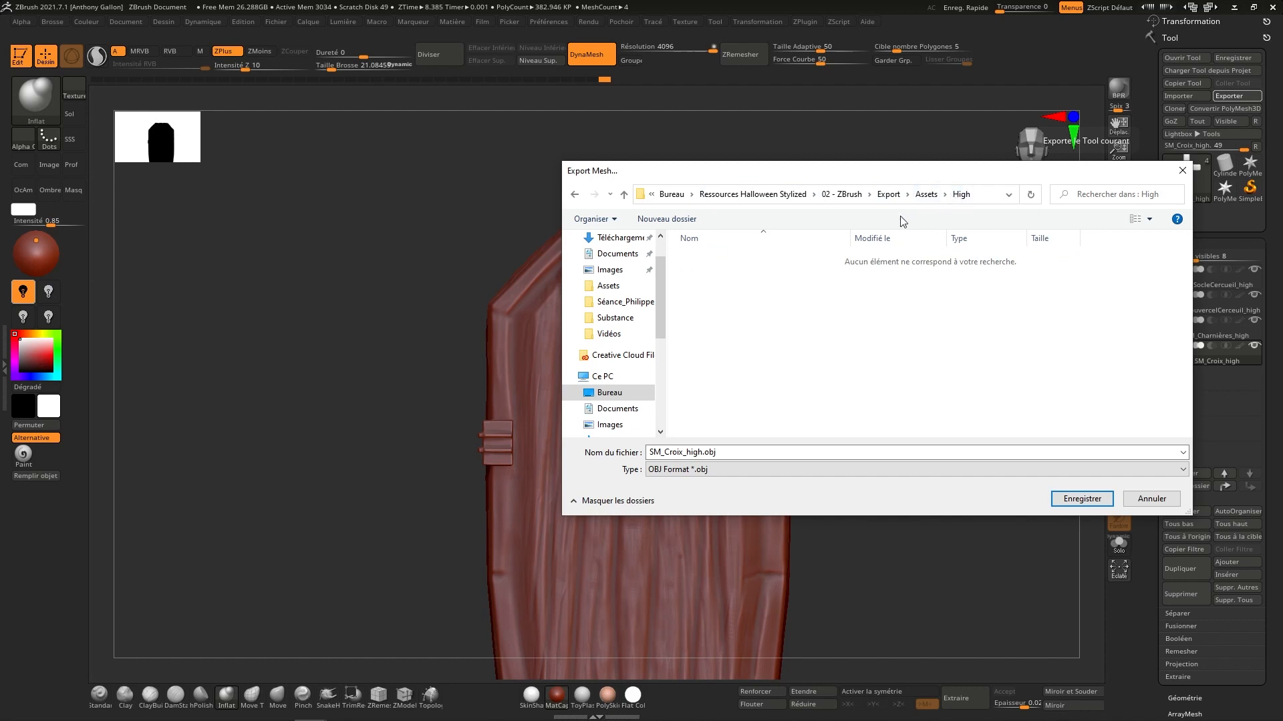
Step: Switch the export destination to the 01 - Blend > Export > Substance folder and set the file type to FBX
{"action": "left_click", "coordinate": [753, 194]}
{"action": "double_click", "coordinate": [716, 259]}
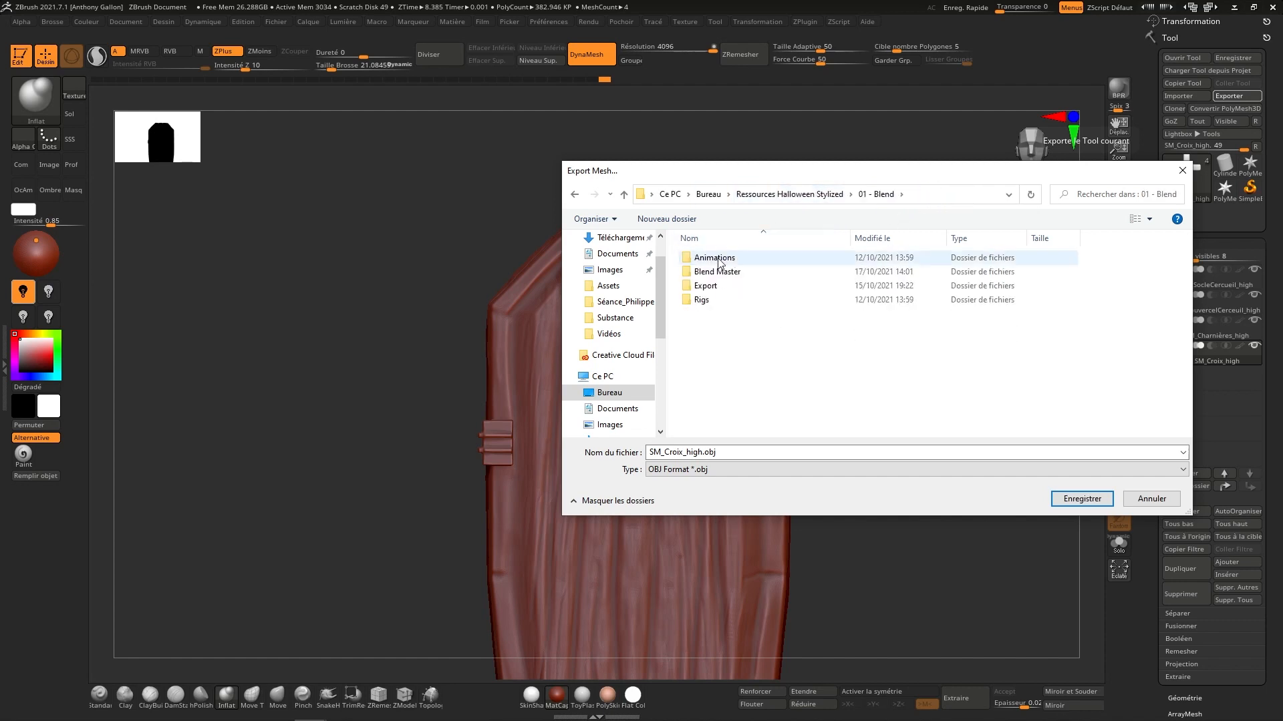
{"action": "double_click", "coordinate": [724, 286]}
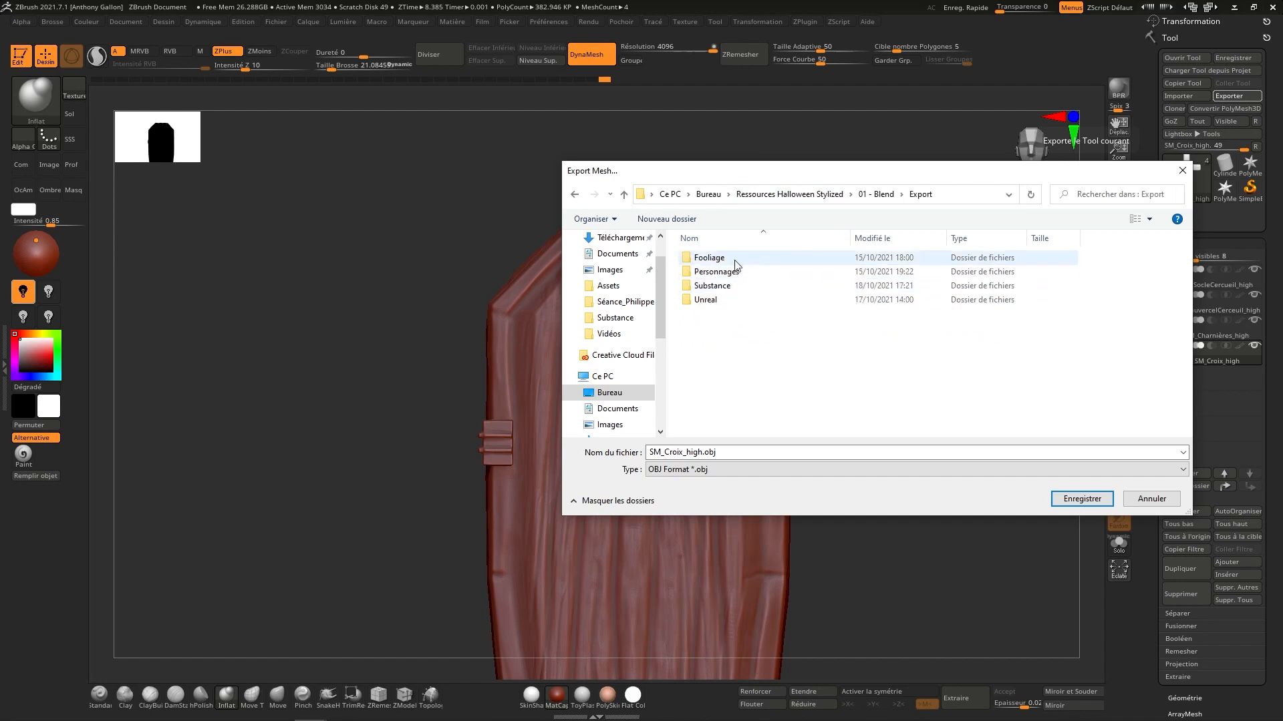
{"action": "double_click", "coordinate": [712, 286]}
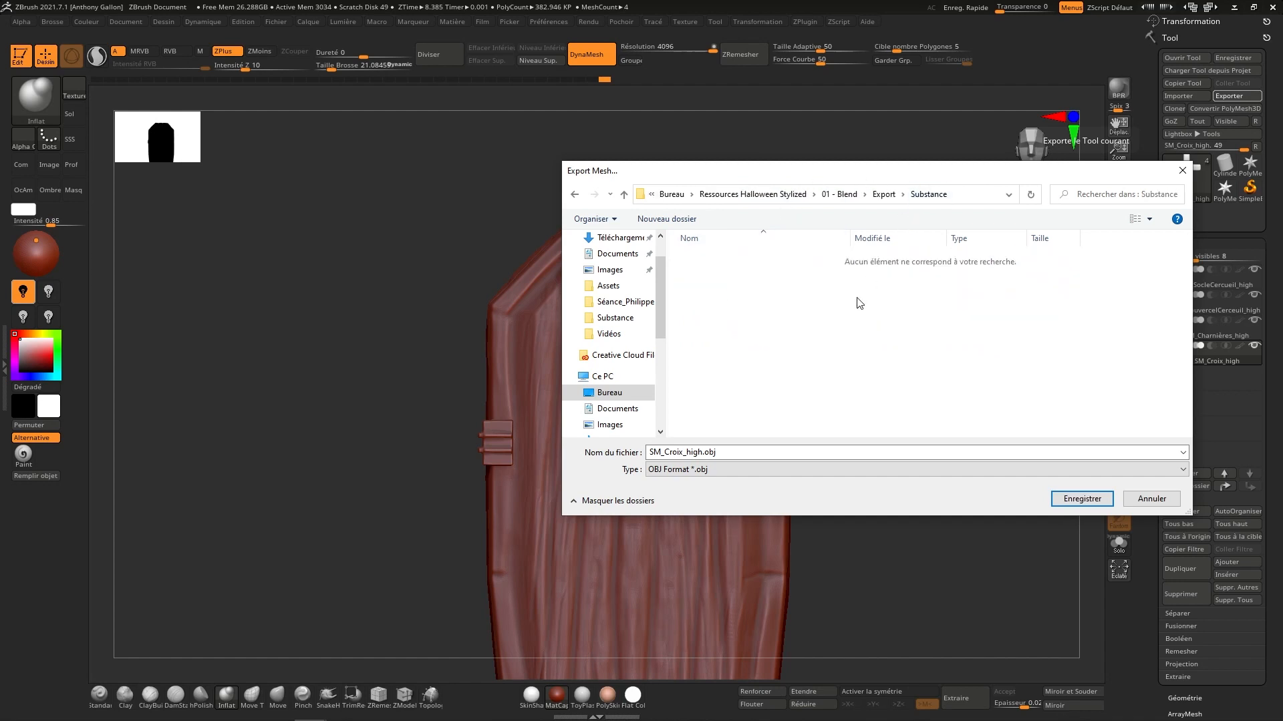
{"action": "left_click", "coordinate": [848, 470]}
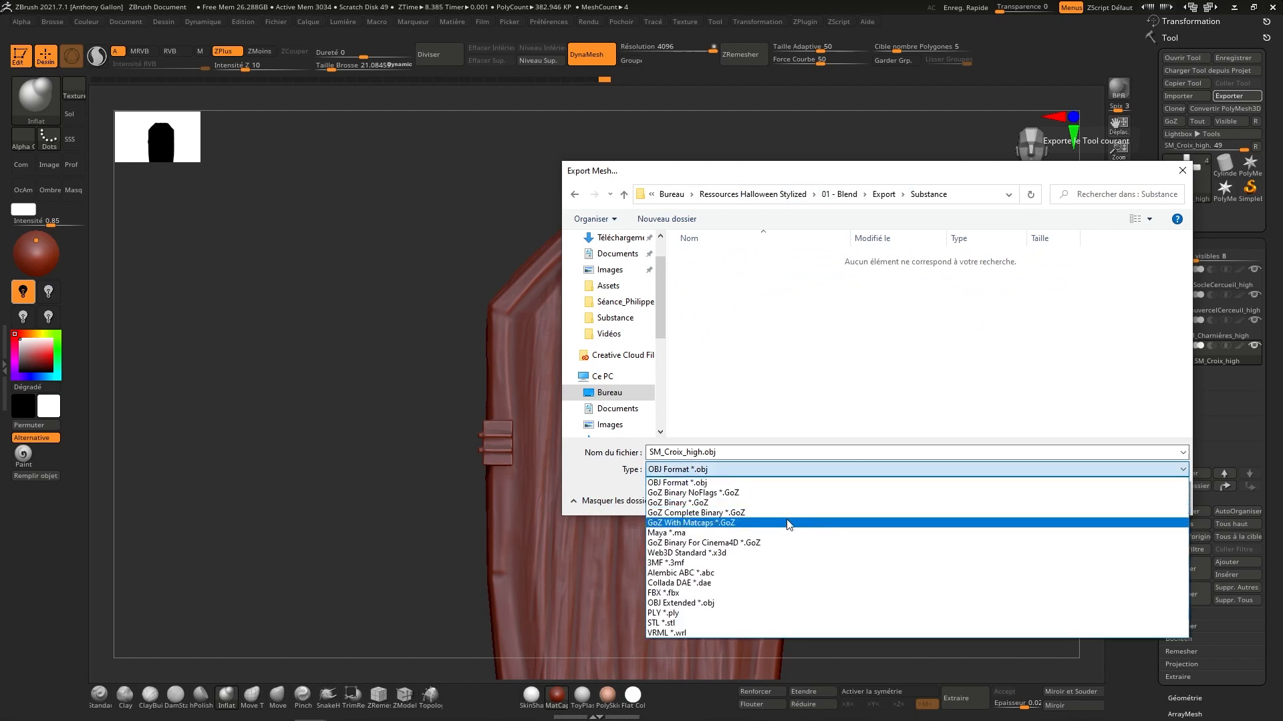
{"action": "left_click", "coordinate": [708, 593]}
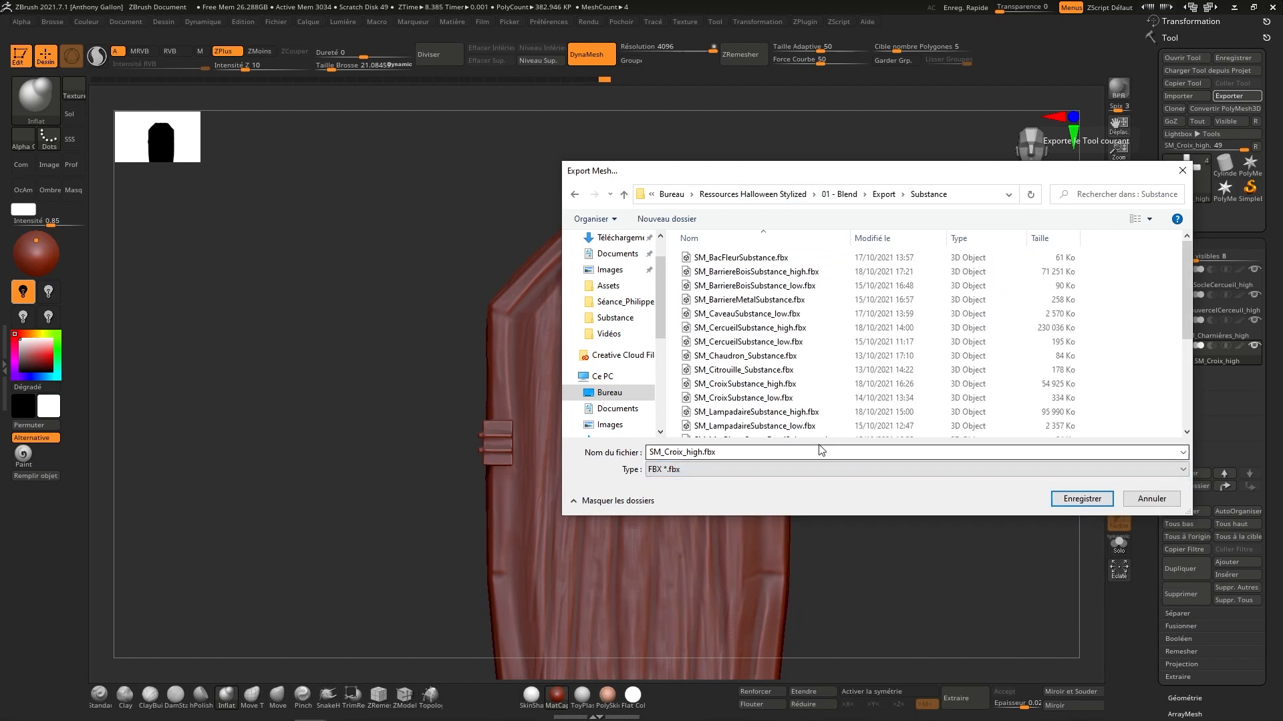
Step: Export all subtools over the existing SM_CercueilSubstance_high.fbx, accepting the replacement and the binary FBX 2020 options
{"action": "left_click", "coordinate": [790, 328]}
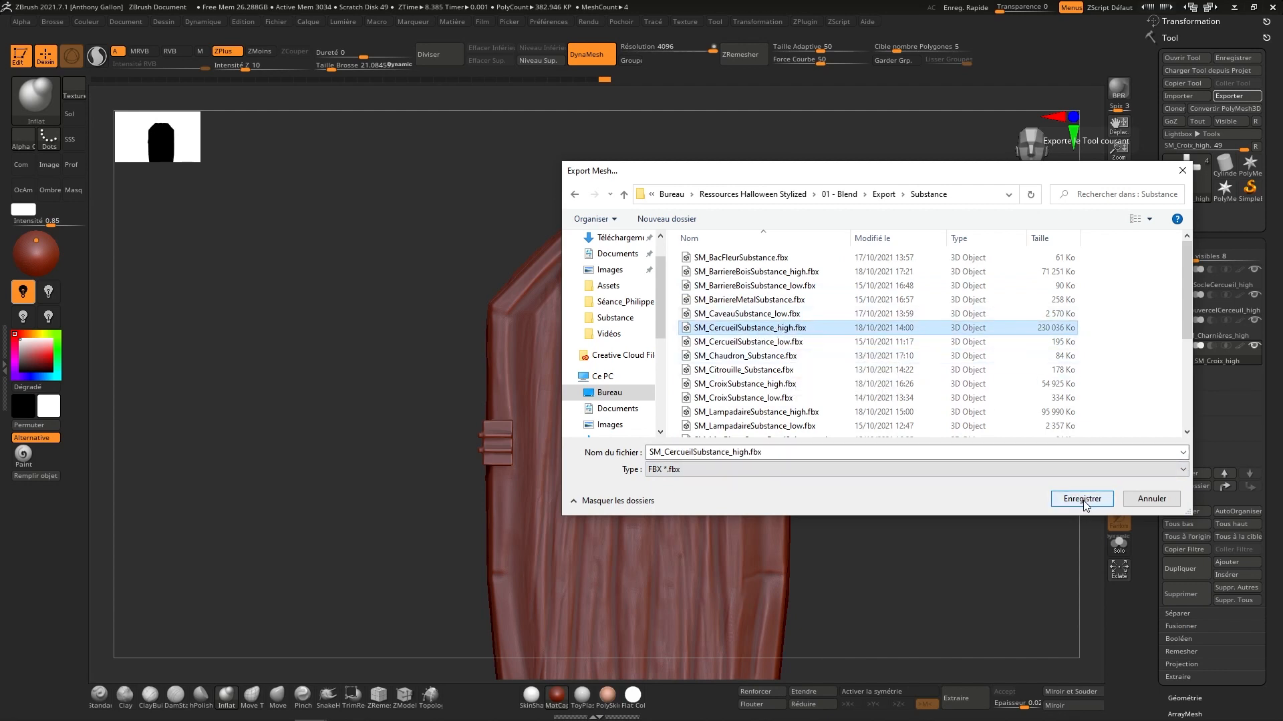
{"action": "left_click", "coordinate": [1083, 501]}
{"action": "left_click", "coordinate": [673, 368]}
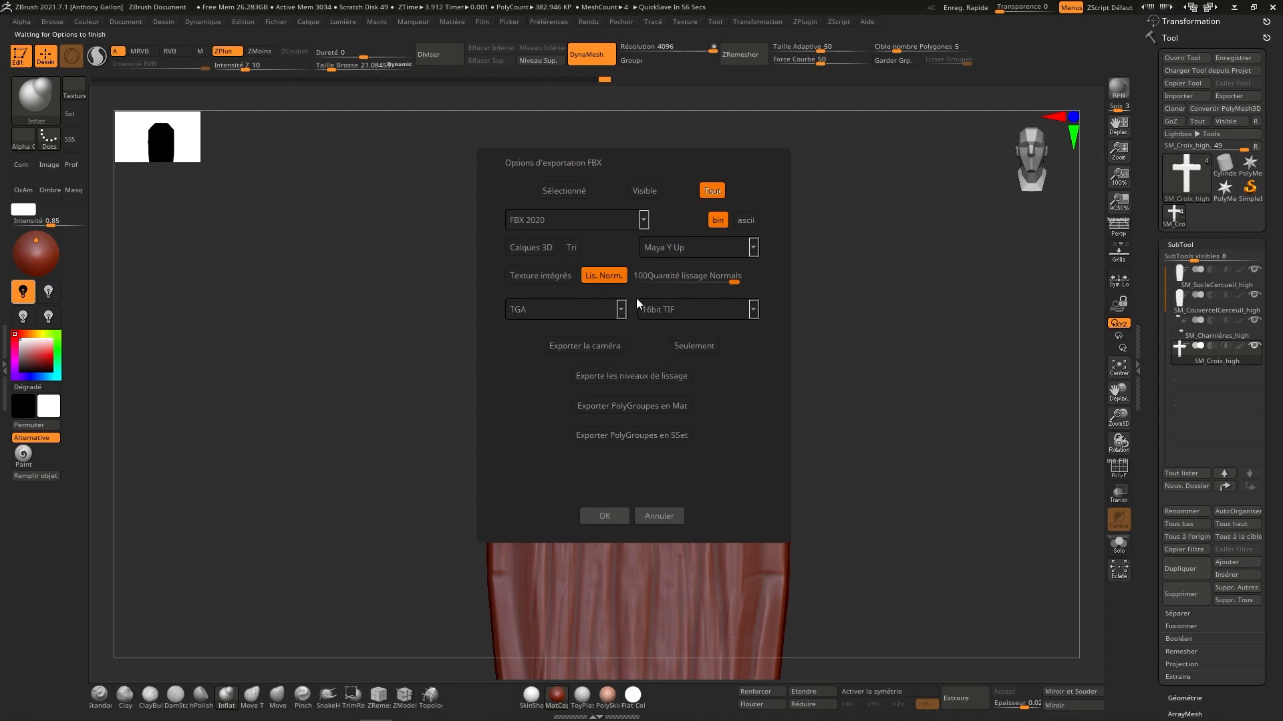
{"action": "left_click", "coordinate": [609, 516]}
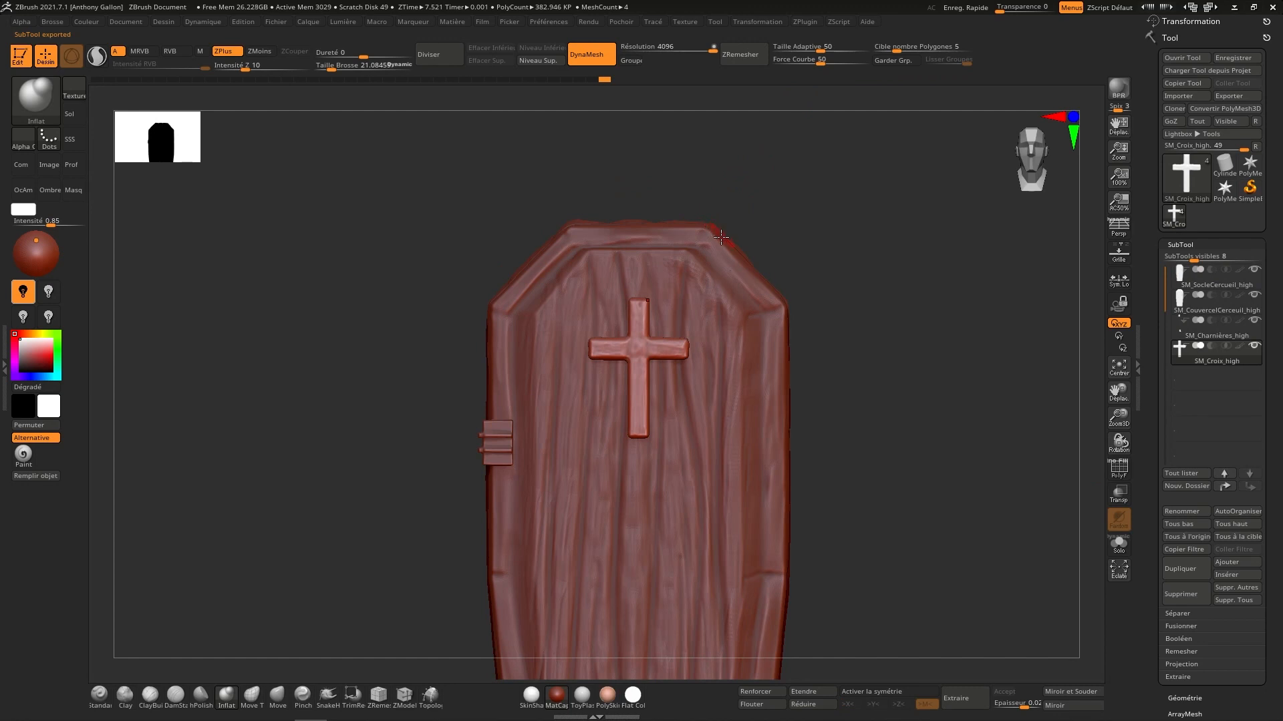
Step: Save the project as Cerceuil in the 02 - ZBrush > Projet > Assets folder
{"action": "left_click", "coordinate": [279, 24]}
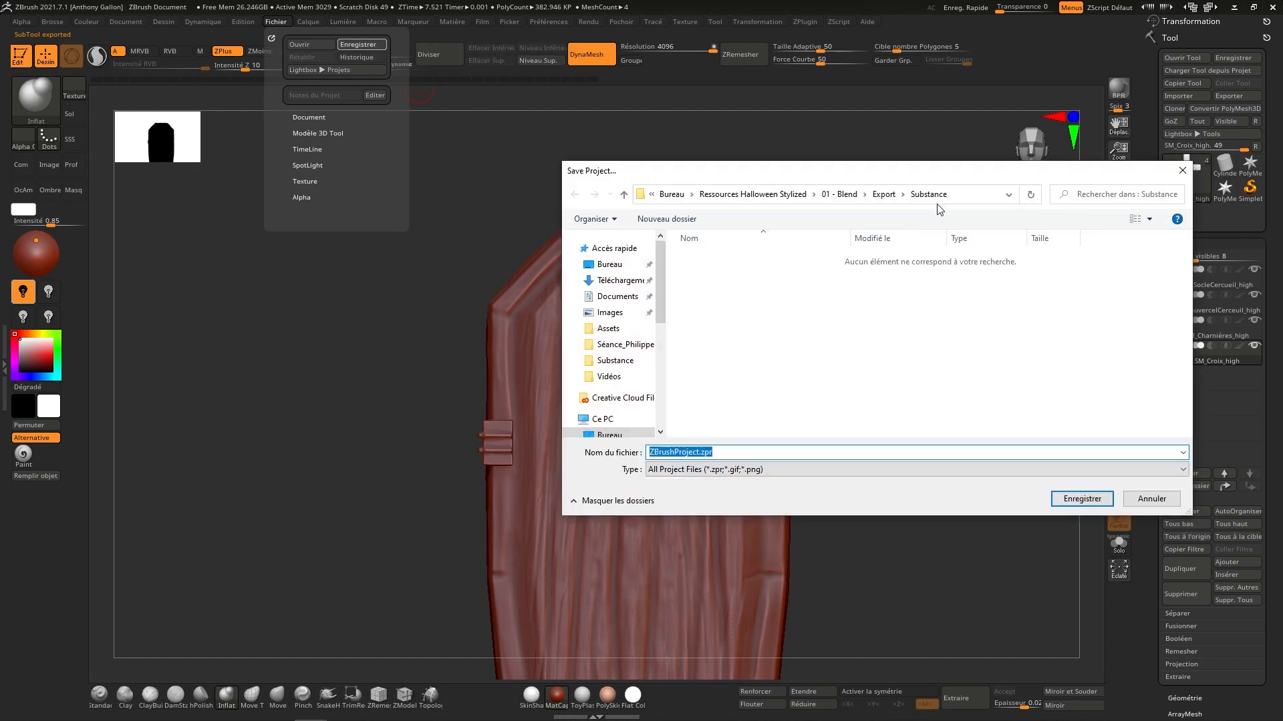
{"action": "left_click", "coordinate": [882, 195]}
{"action": "left_click", "coordinate": [841, 200]}
{"action": "double_click", "coordinate": [715, 271]}
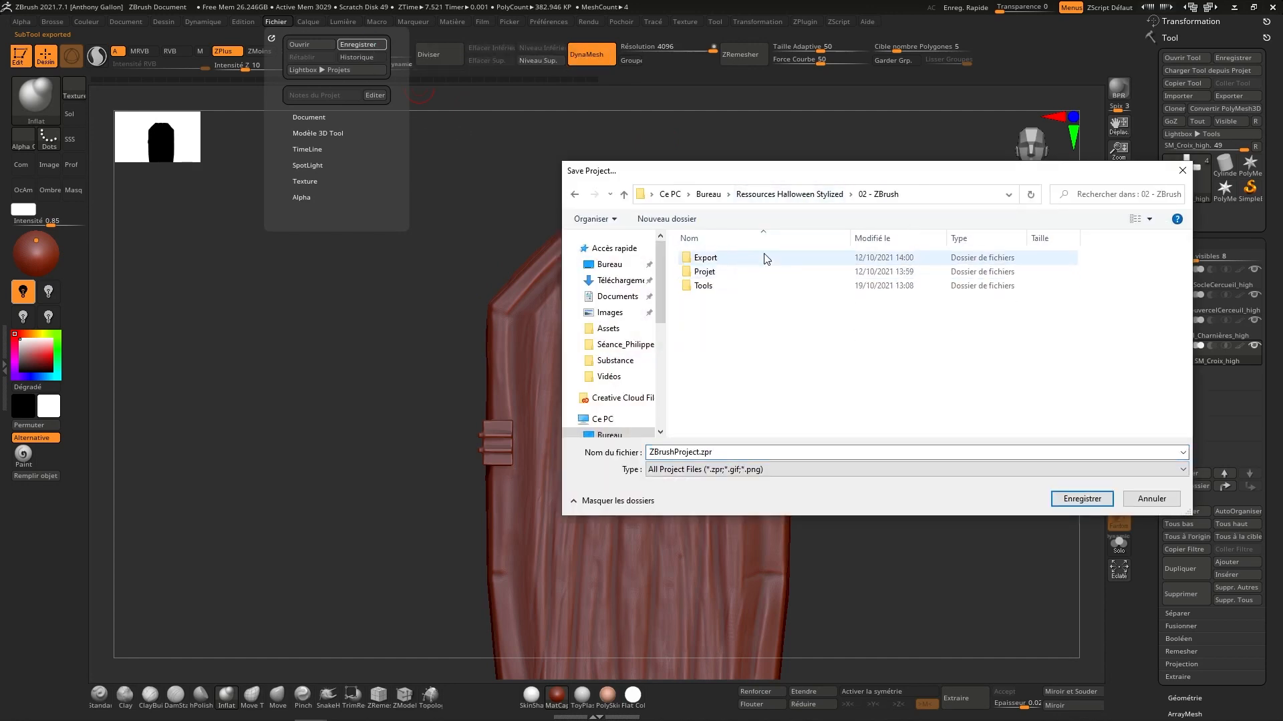
{"action": "double_click", "coordinate": [723, 271]}
{"action": "double_click", "coordinate": [727, 258]}
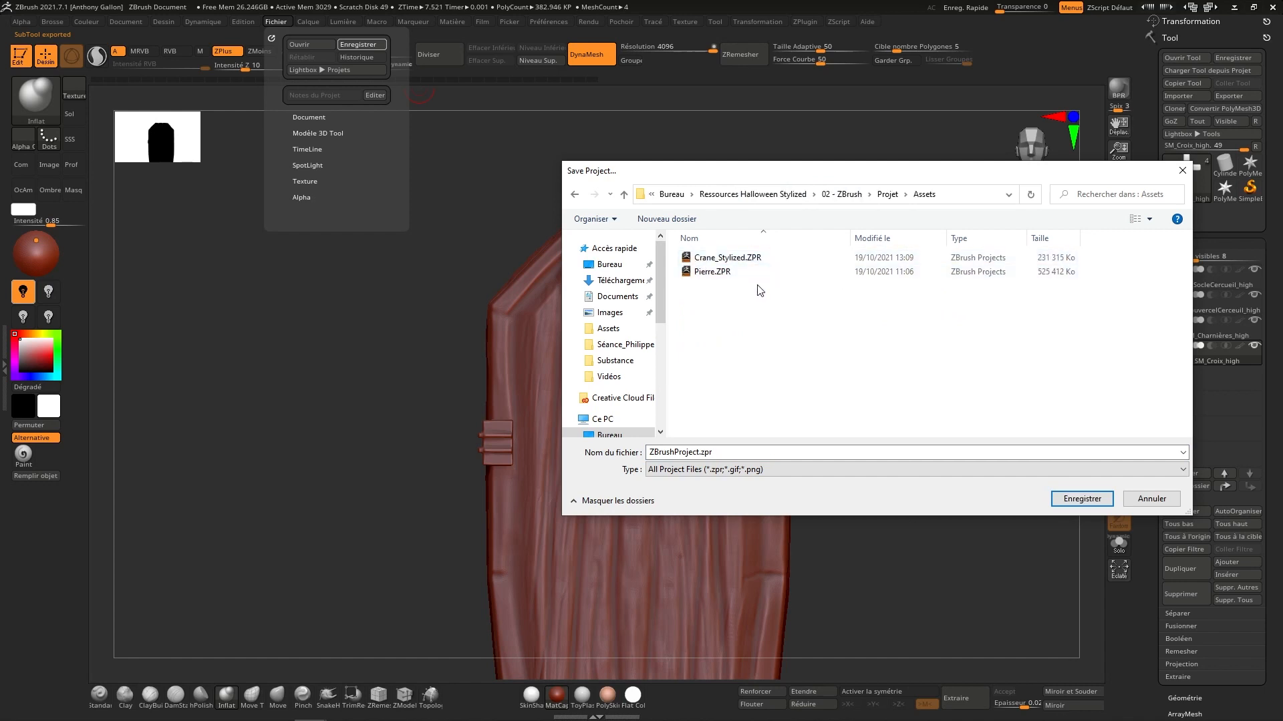
{"action": "double_click", "coordinate": [720, 452]}
{"action": "type", "text": "Cerceuil"}
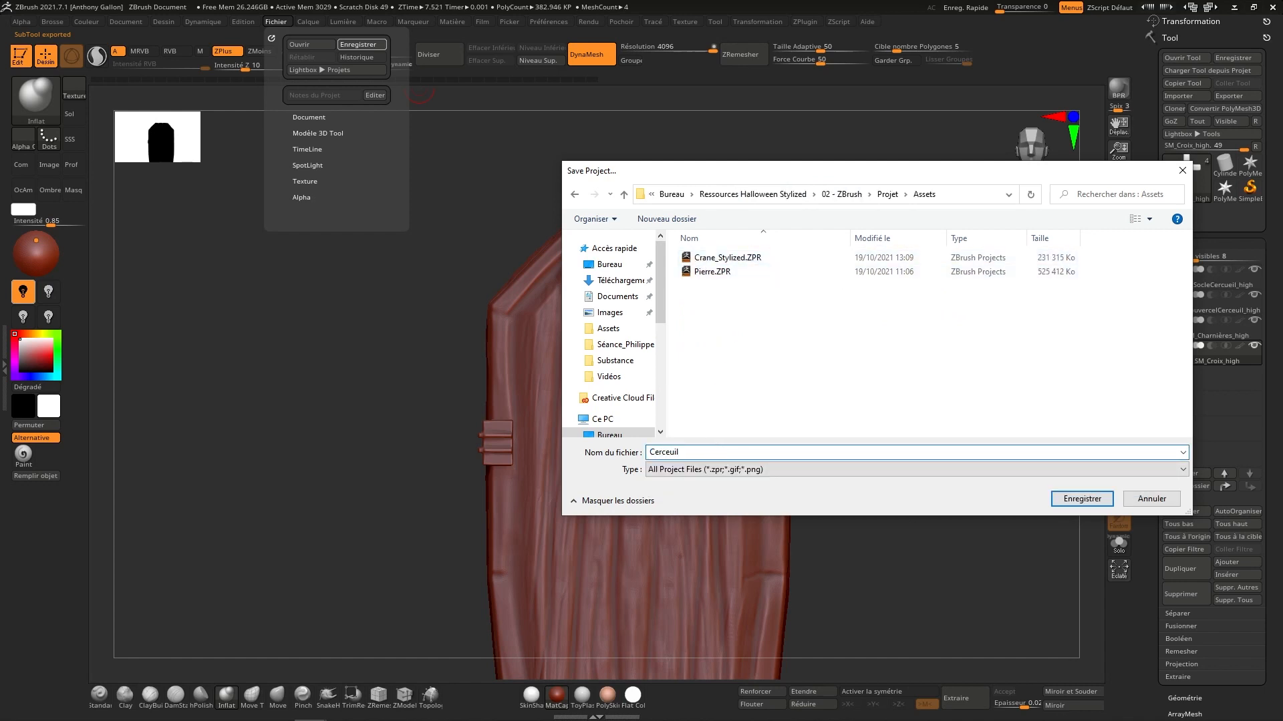
{"action": "left_click", "coordinate": [1082, 499]}
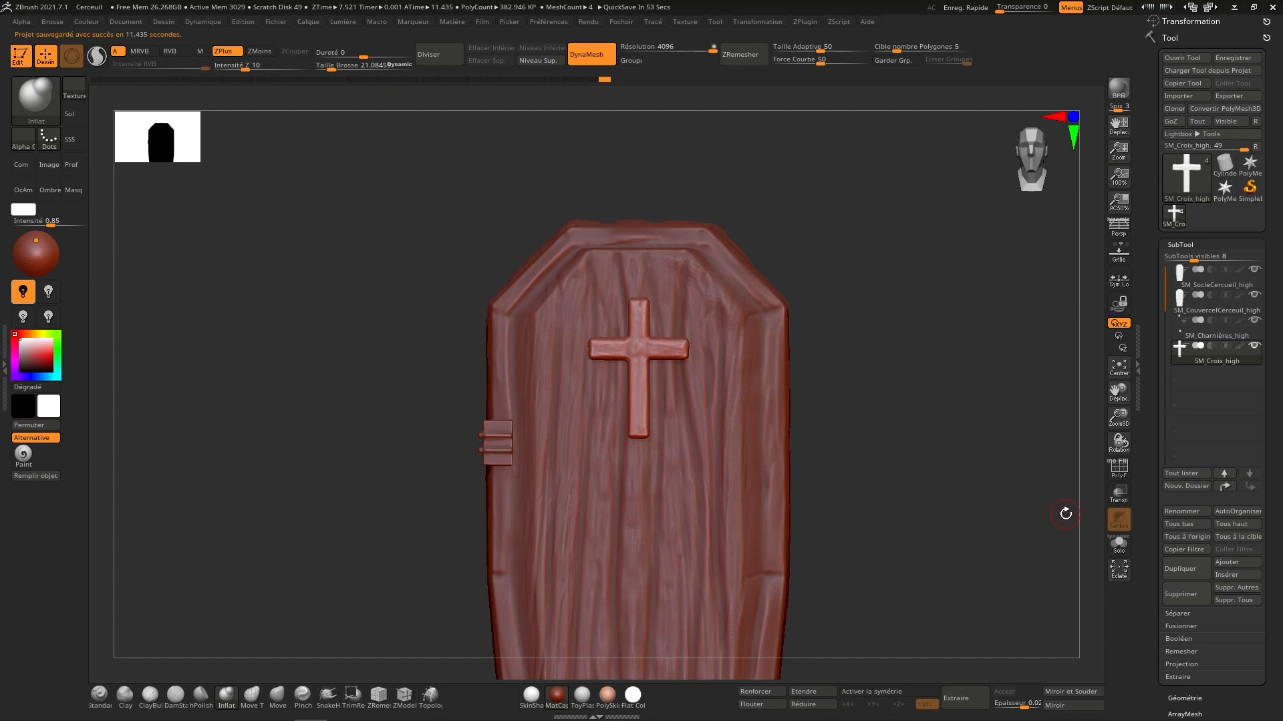
{"action": "left_click", "coordinate": [276, 22]}
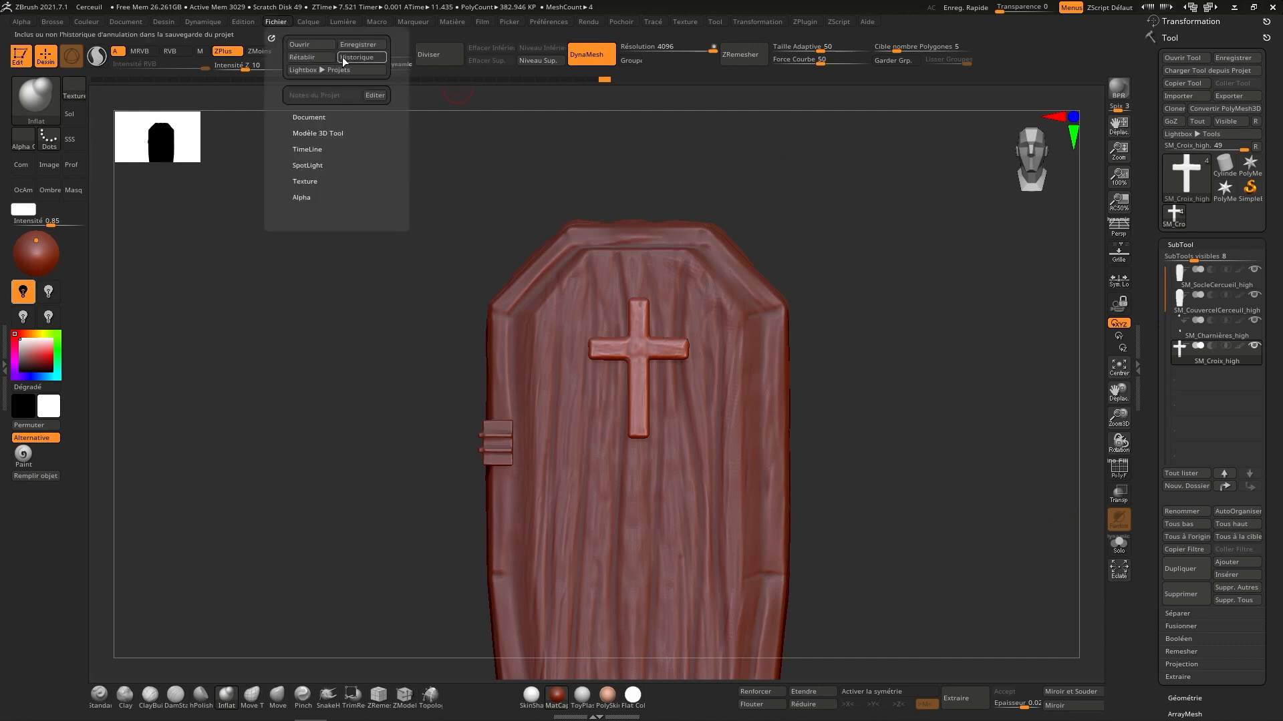
{"action": "left_click", "coordinate": [347, 71]}
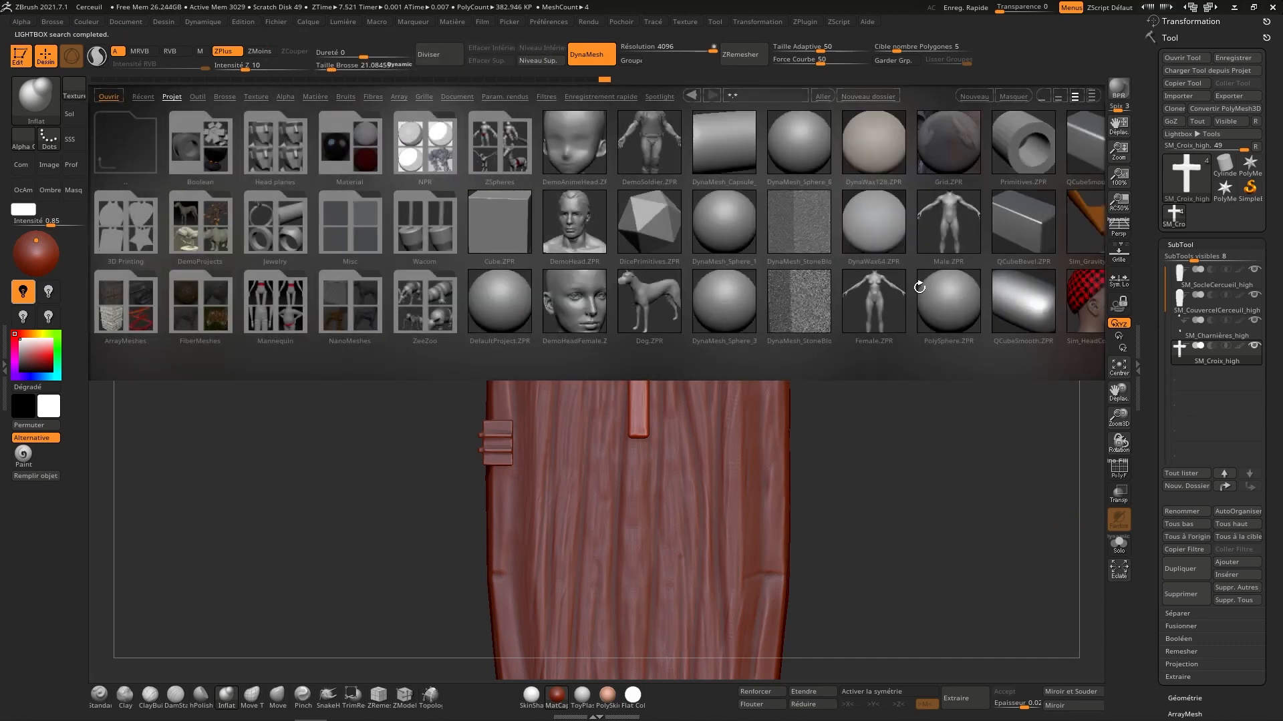
{"action": "left_click", "coordinate": [213, 22]}
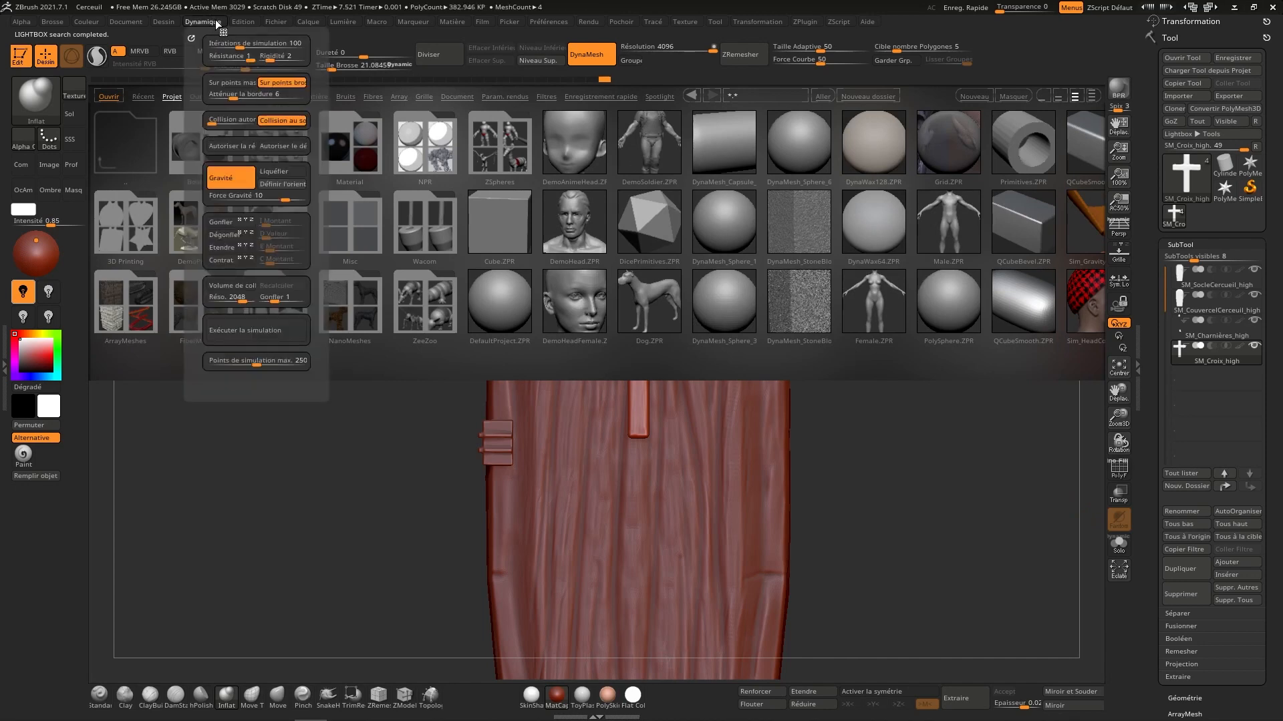
Step: Create a new document without saving the changes to the current one, and hide the LightBox browser
{"action": "mouse_move", "coordinate": [138, 24]}
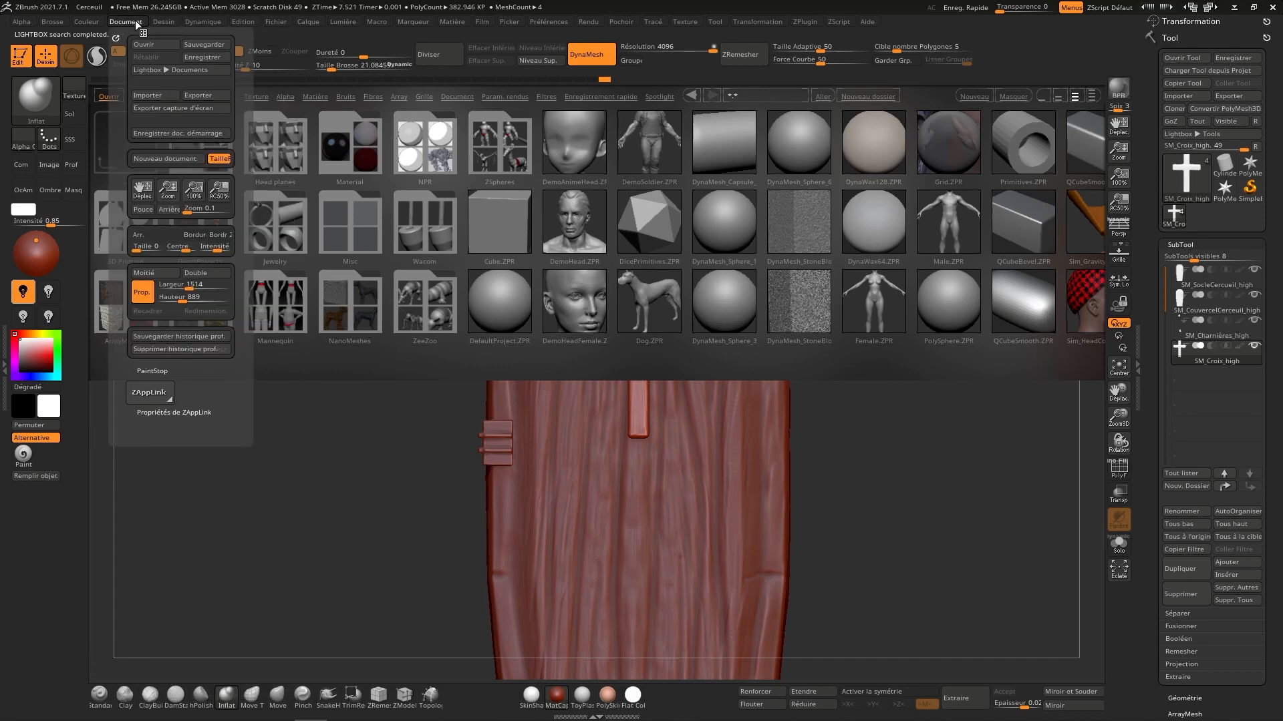
{"action": "left_click", "coordinate": [175, 159]}
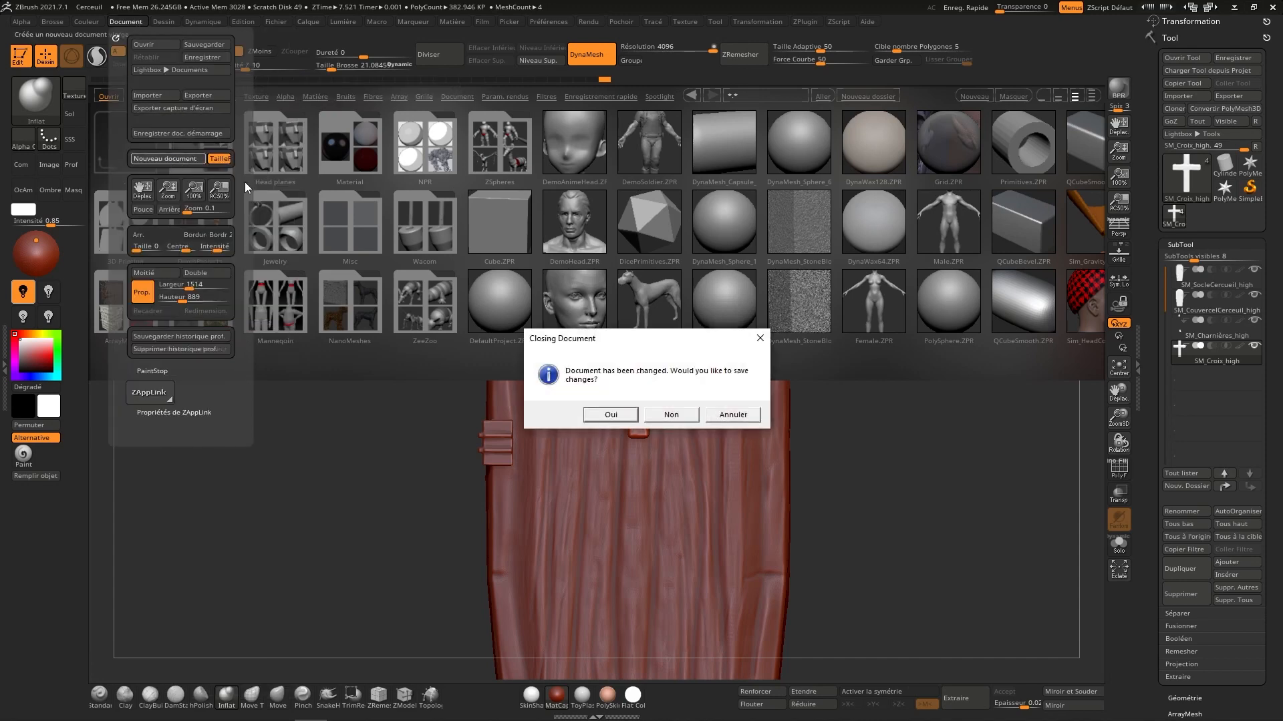
{"action": "left_click", "coordinate": [671, 417]}
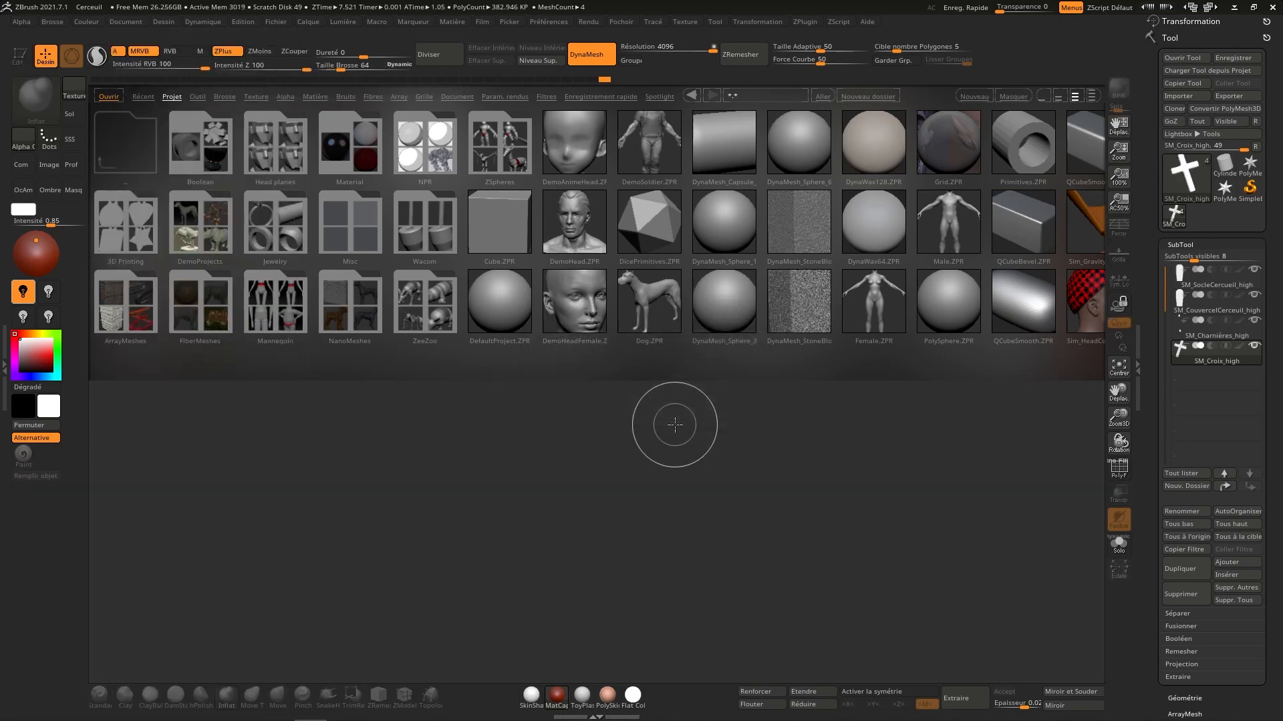
{"action": "left_click", "coordinate": [1011, 95]}
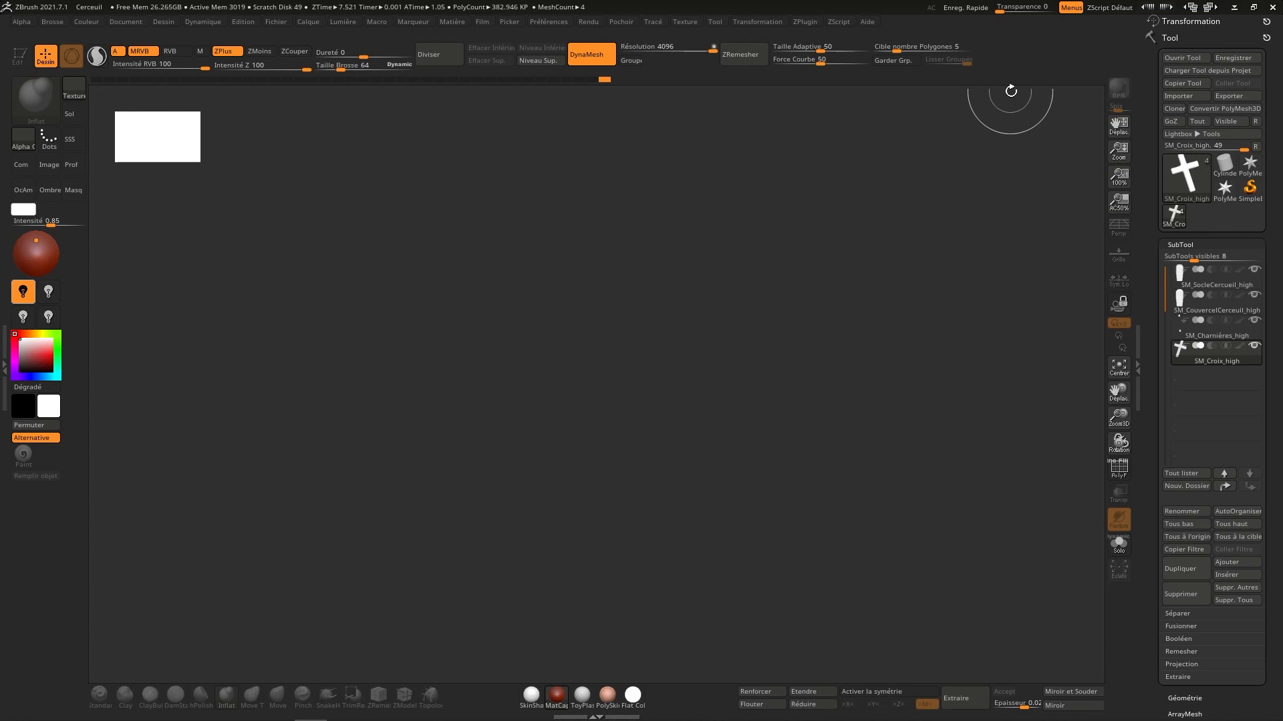